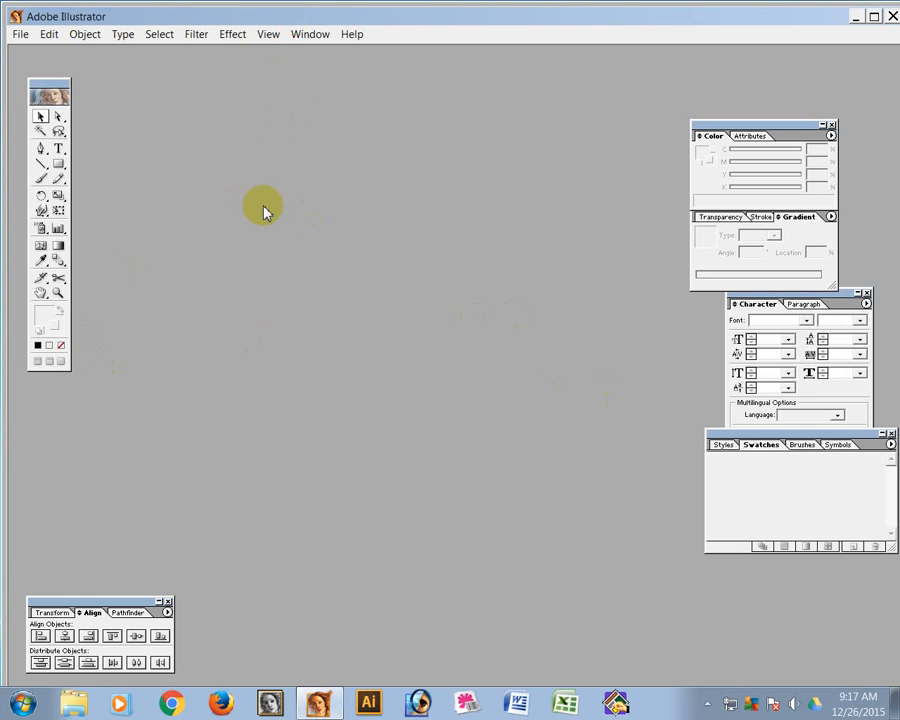
Start opening a file and look through the Student folder on Local Disk (F:)
key(ctrl+o)
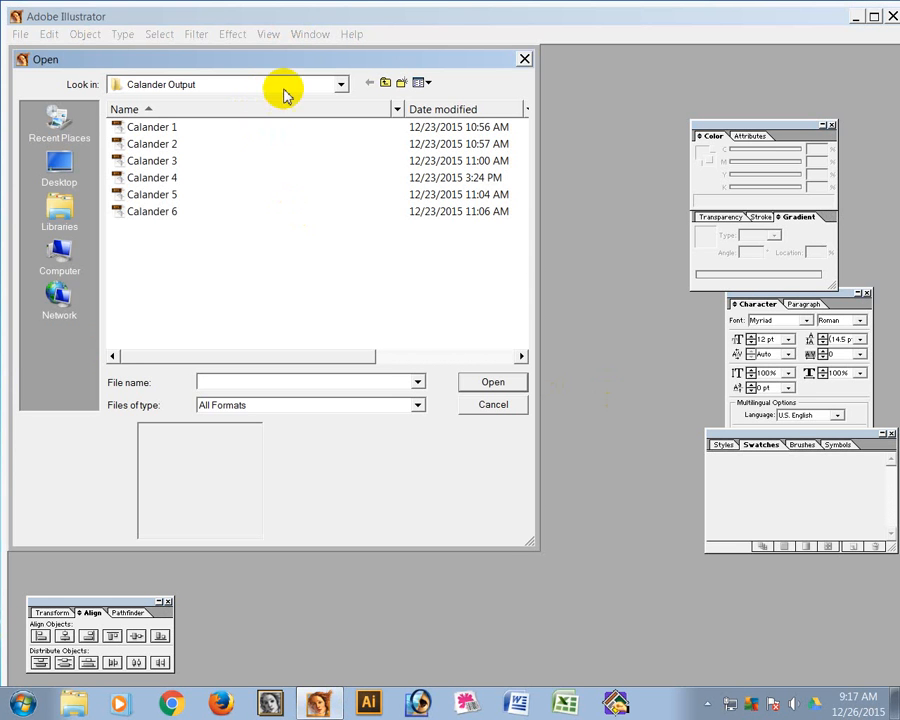
click(342, 85)
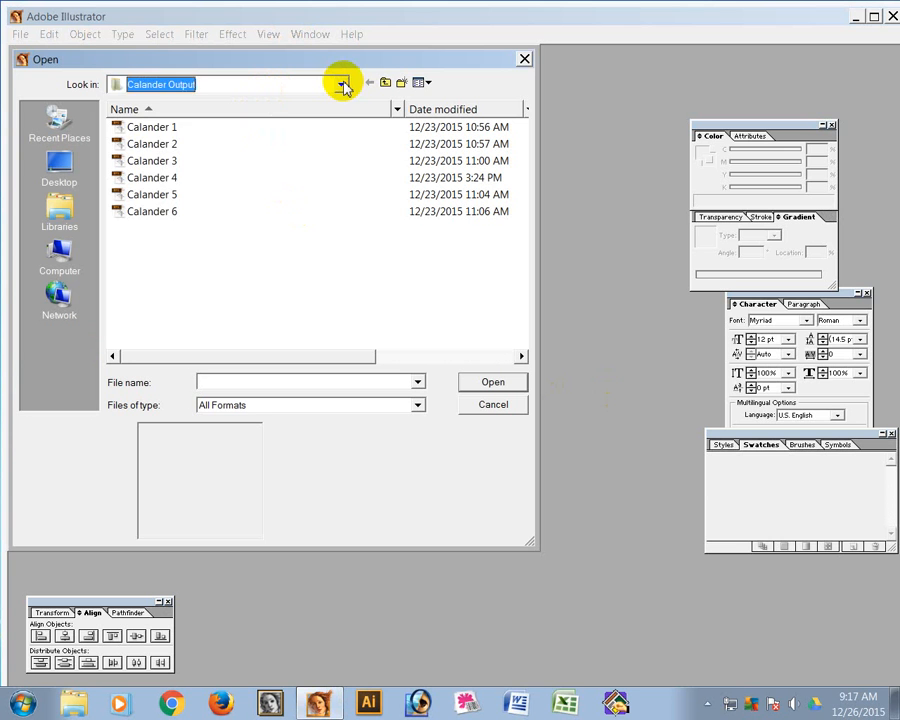
click(232, 263)
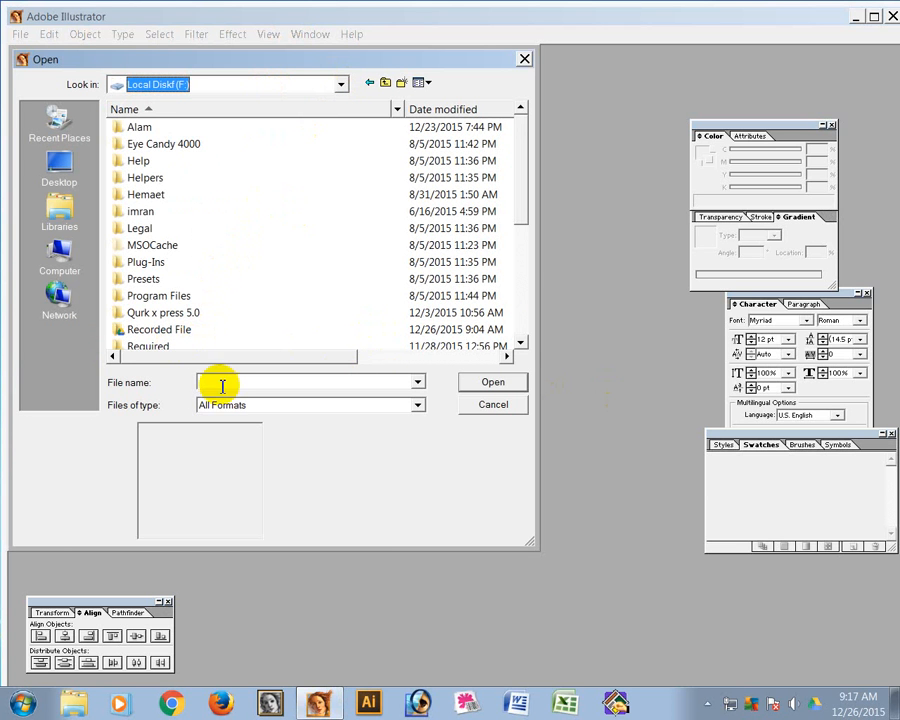
click(520, 343)
click(520, 343)
click(520, 343)
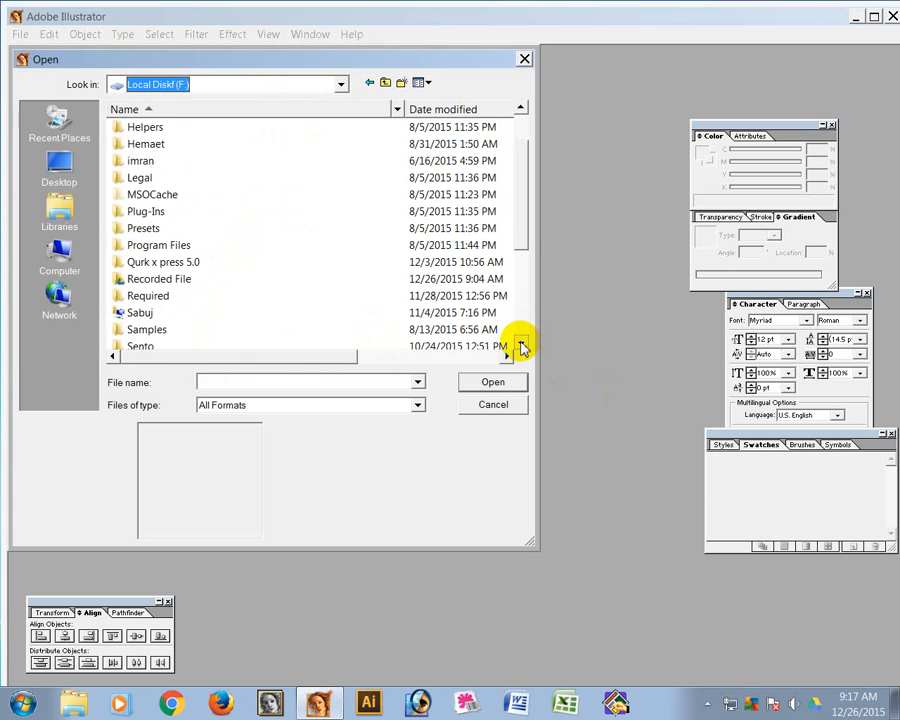
click(520, 343)
click(520, 343)
click(520, 343)
click(520, 343)
click(520, 343)
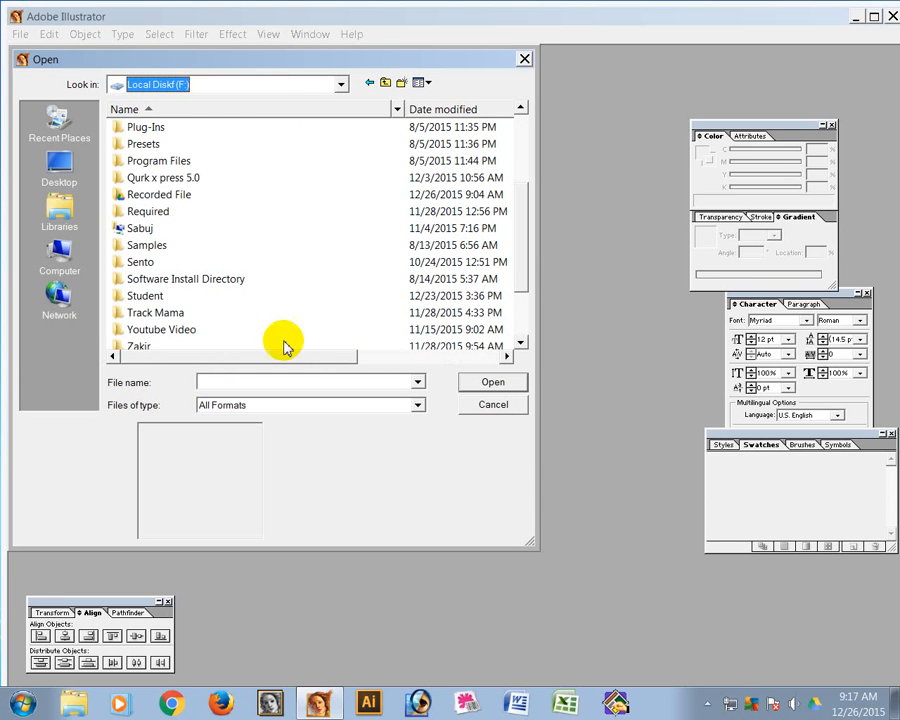
click(148, 296)
click(492, 381)
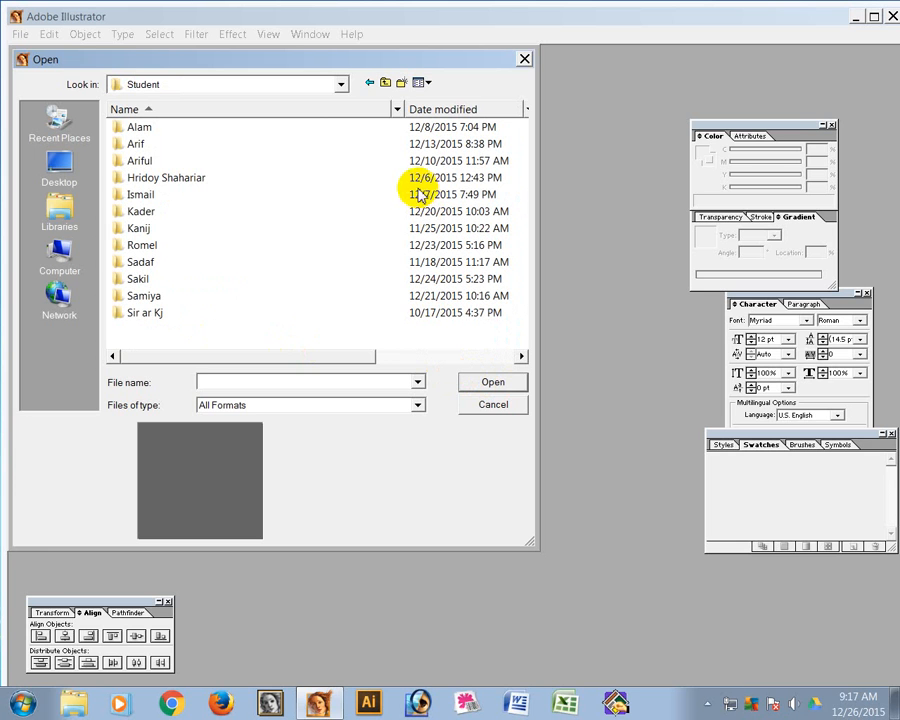
Browse to the Student Folder directory on Local Disk (E:) to find the file to open
click(341, 86)
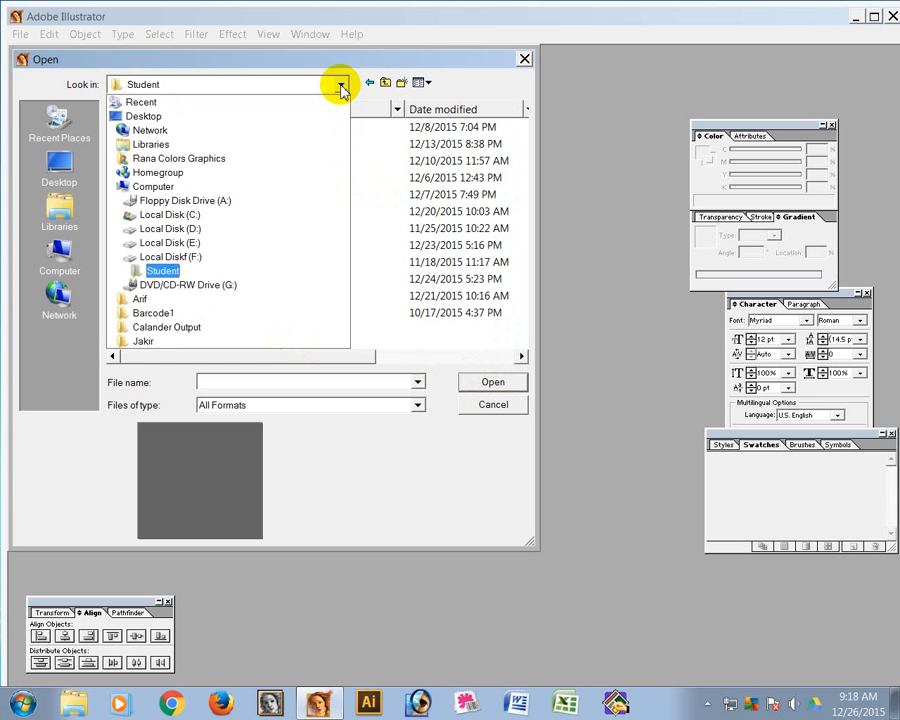
click(267, 242)
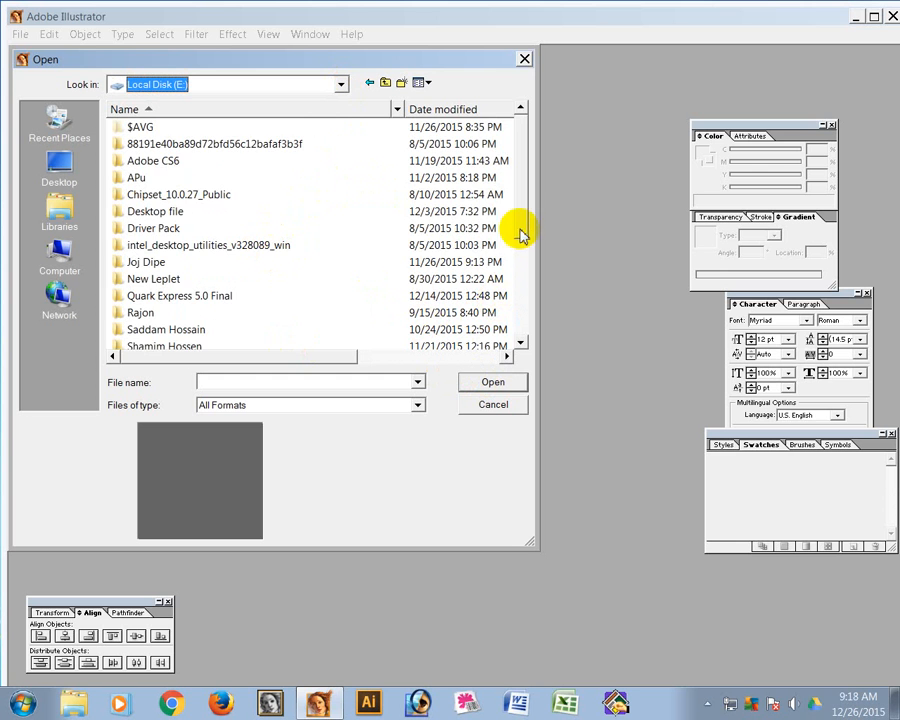
drag(516, 234, 518, 287)
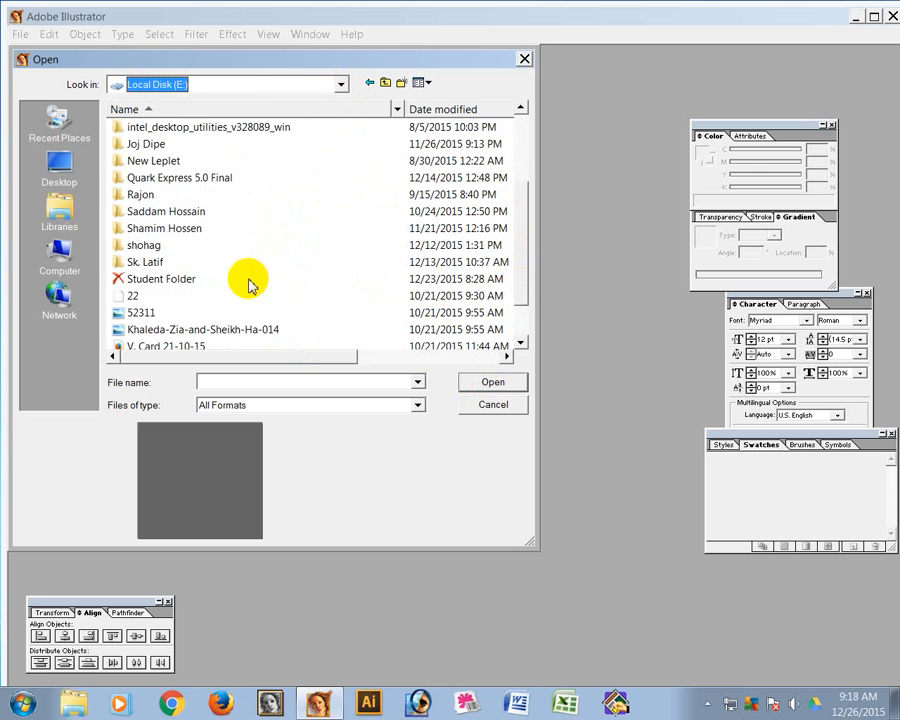
click(158, 282)
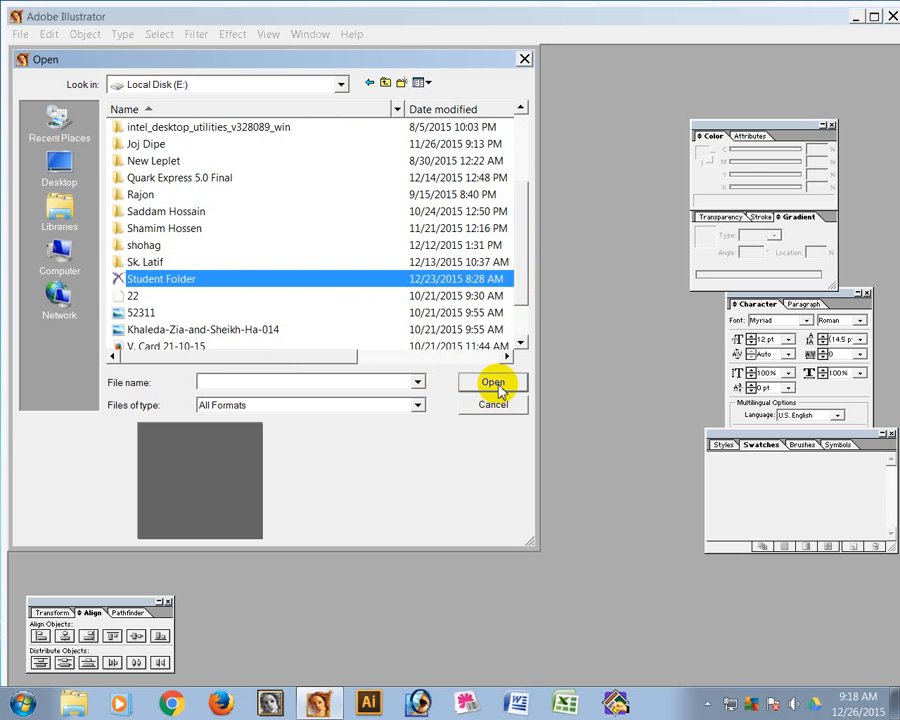
click(496, 386)
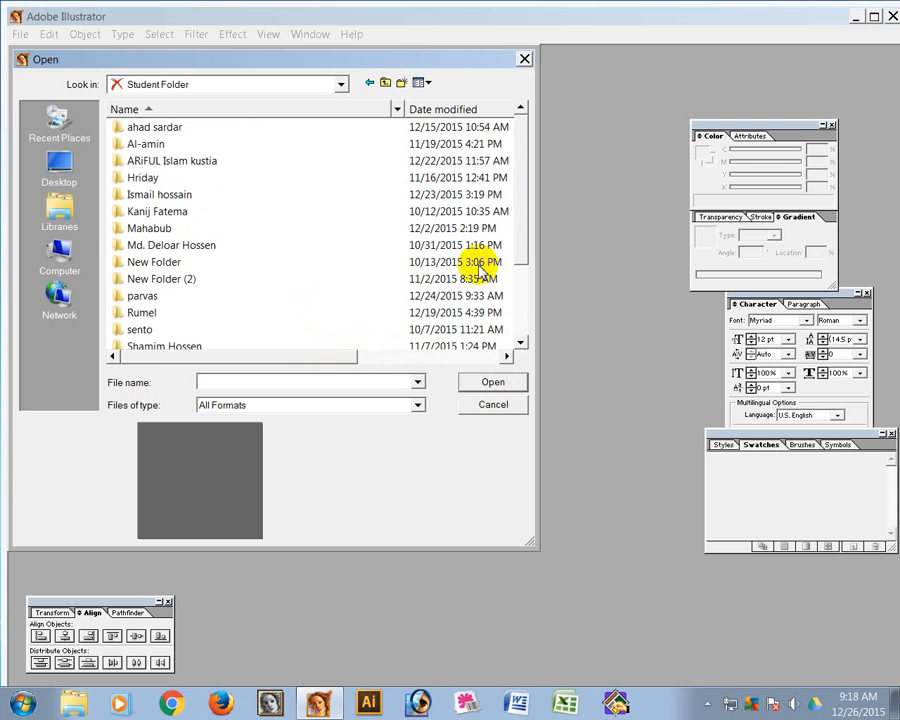
Open the V card file from the V. CARD subfolder of the last student's folder in the list
drag(522, 249, 536, 323)
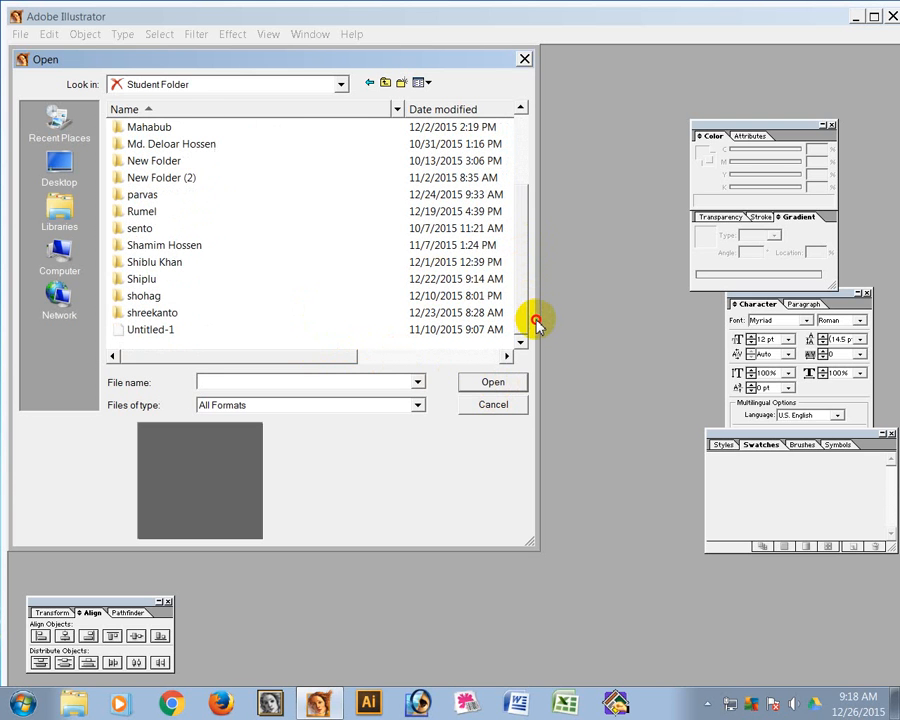
click(165, 316)
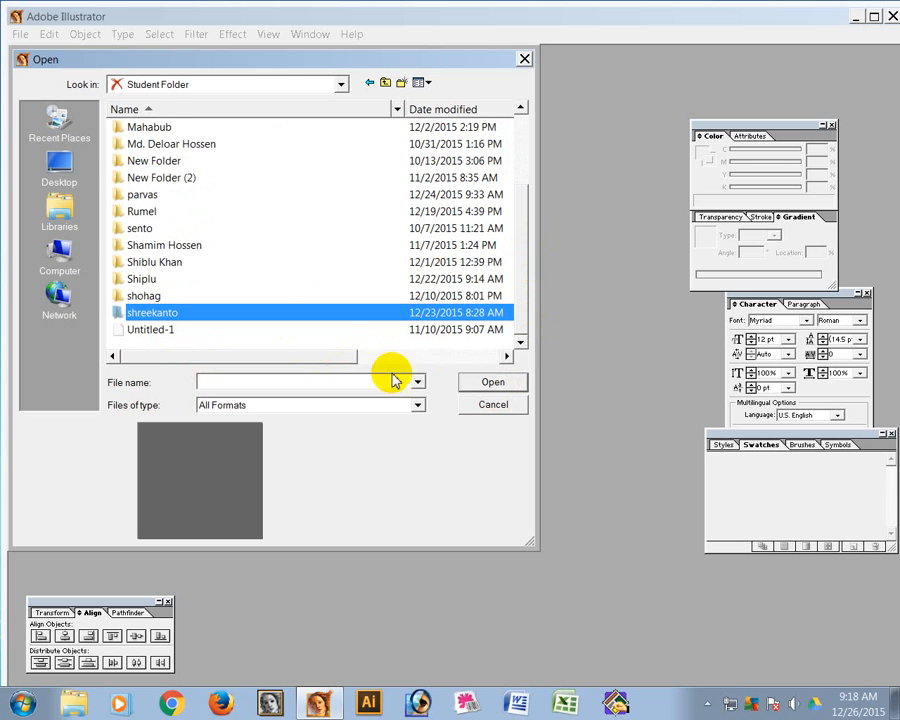
click(490, 383)
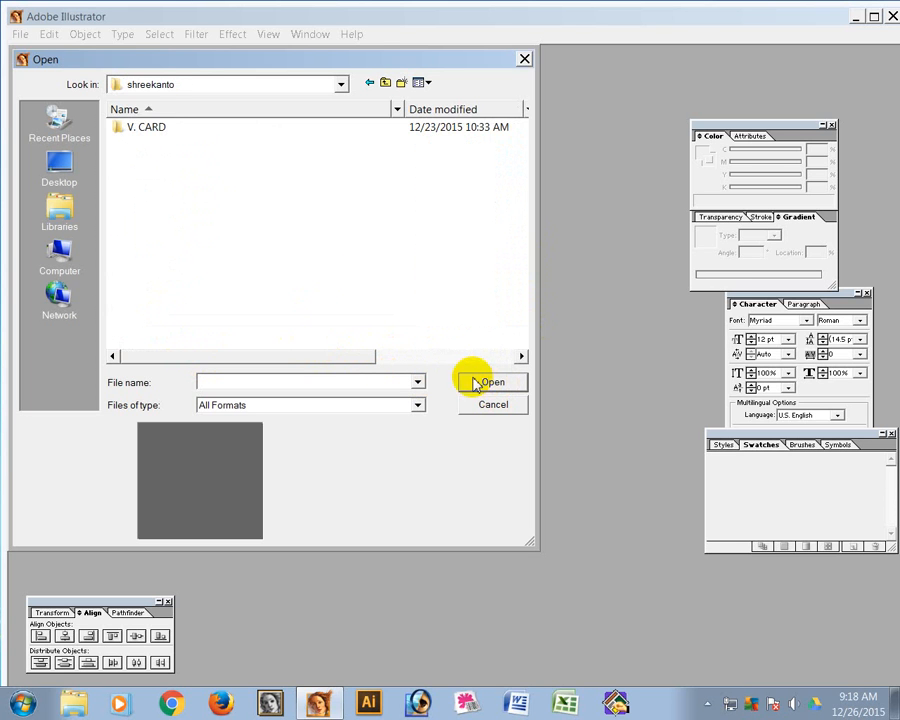
click(146, 138)
click(490, 386)
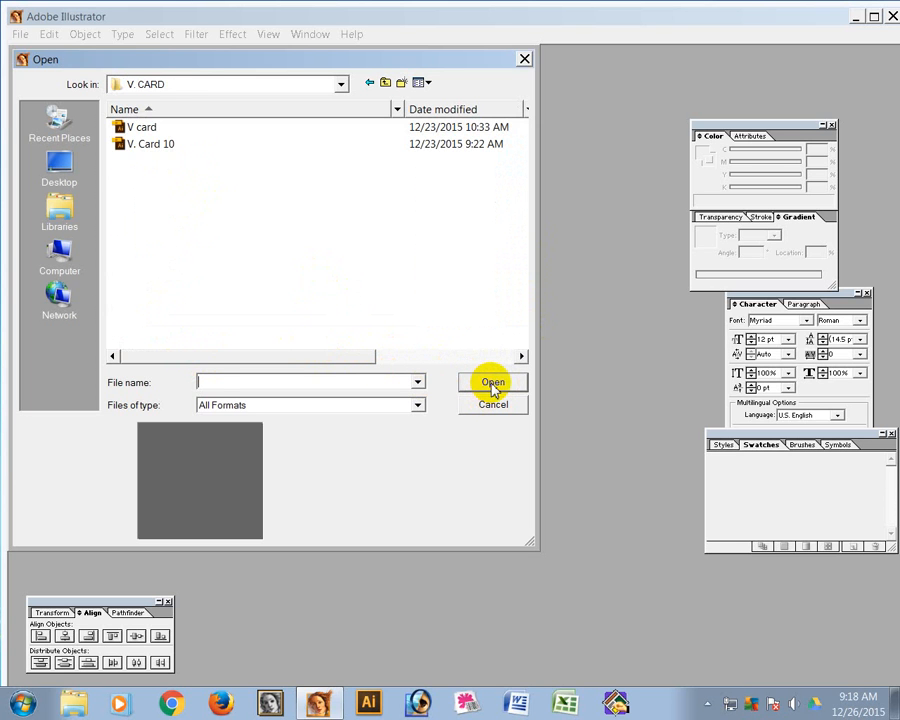
click(133, 127)
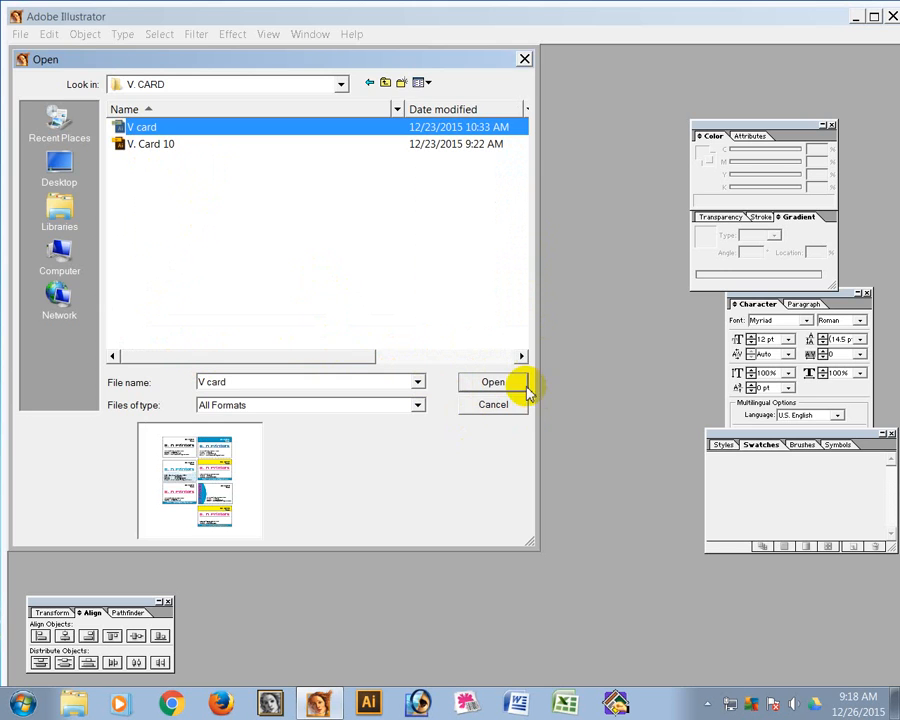
click(494, 382)
click(587, 335)
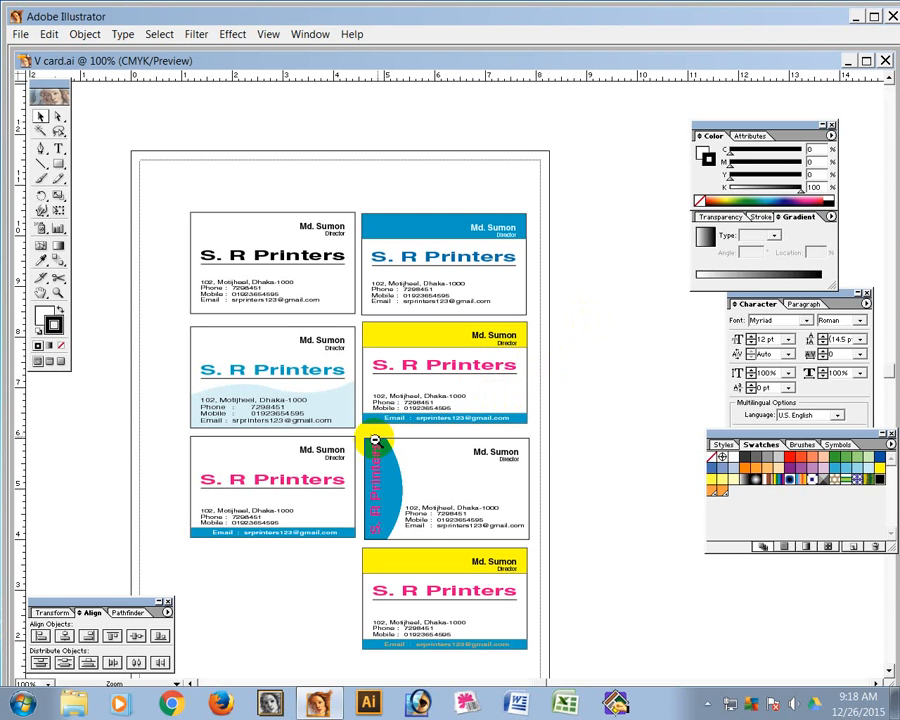
Duplicate the black-and-white S. R Printers card onto the empty canvas area to the right of the artboard
key(ctrl+minus)
drag(365, 363, 112, 341)
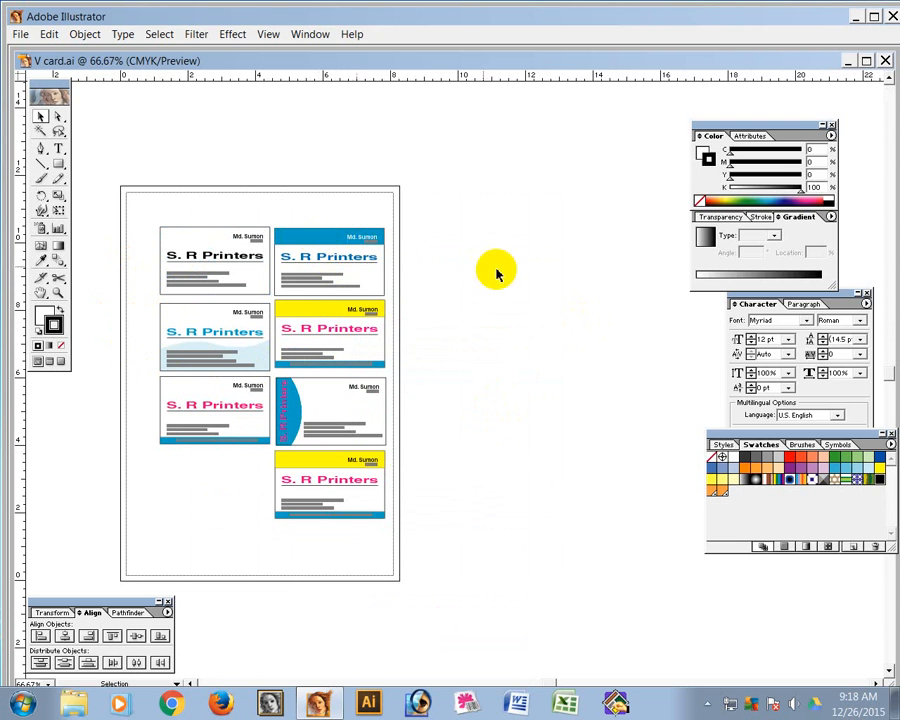
click(336, 258)
click(449, 267)
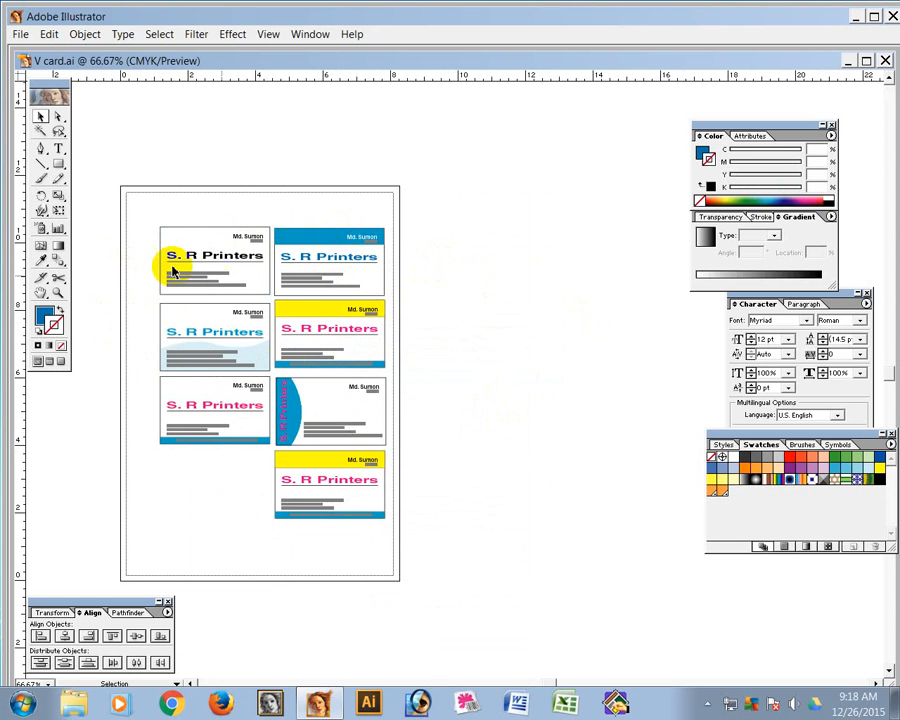
drag(150, 215, 265, 297)
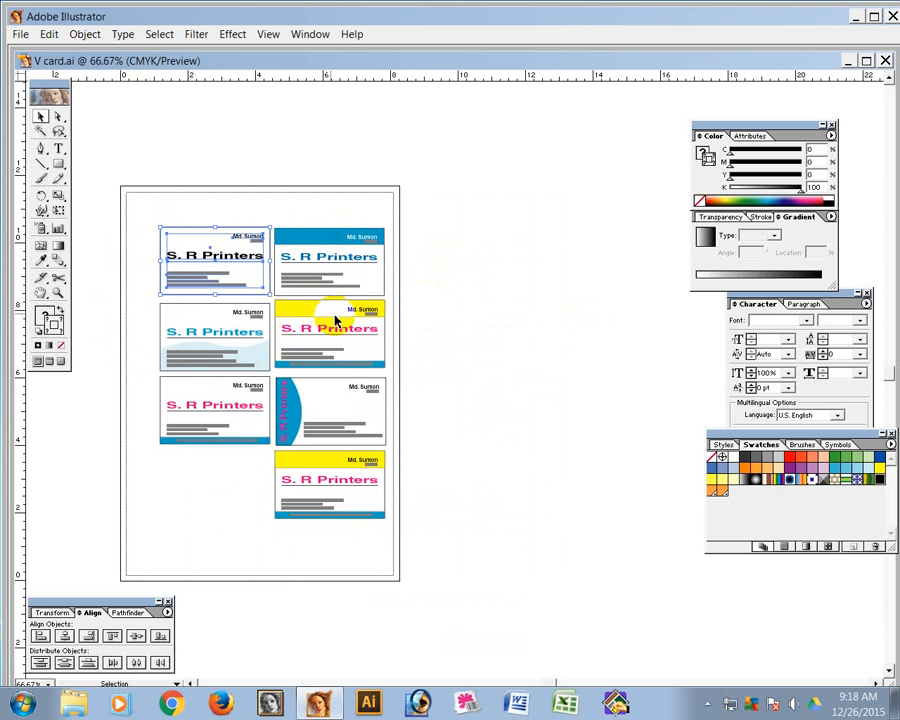
click(482, 267)
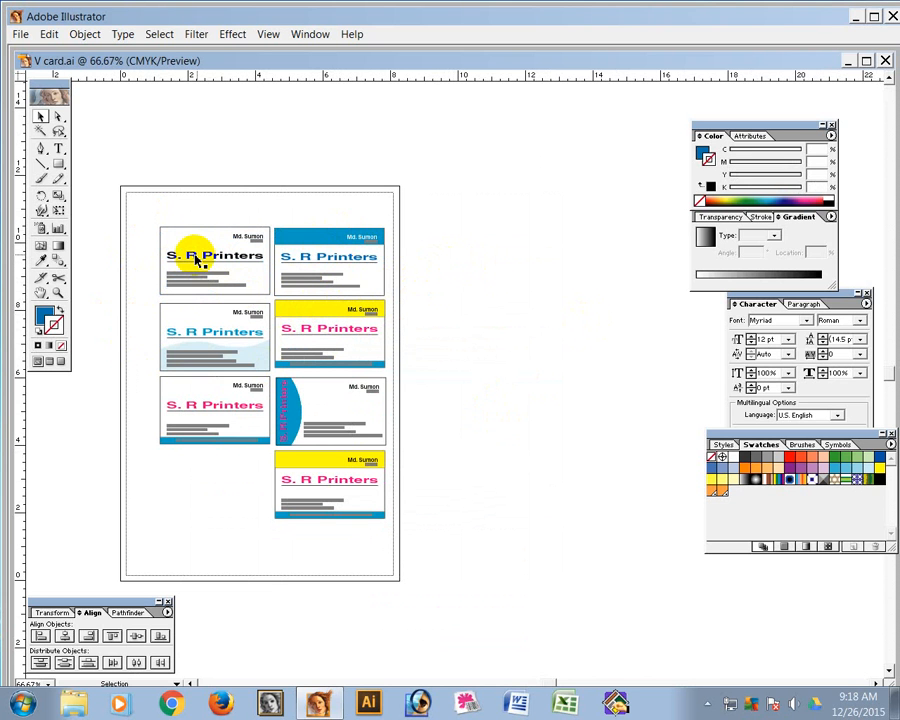
drag(199, 259, 502, 220)
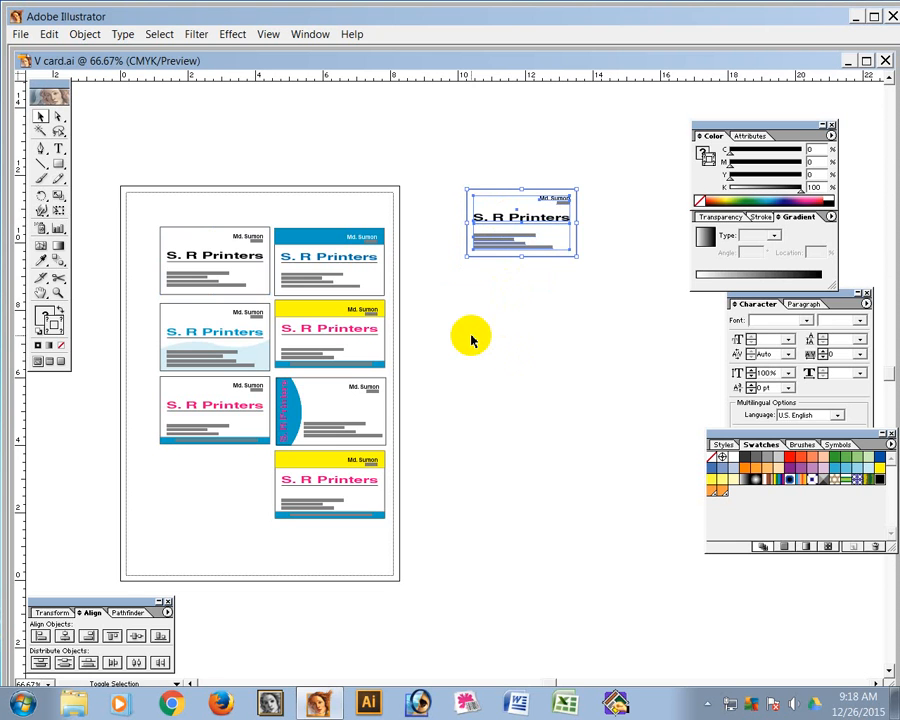
click(536, 384)
Examine the copied card closely, selecting its company name, contact details and name-and-title block one at a time
key(z)
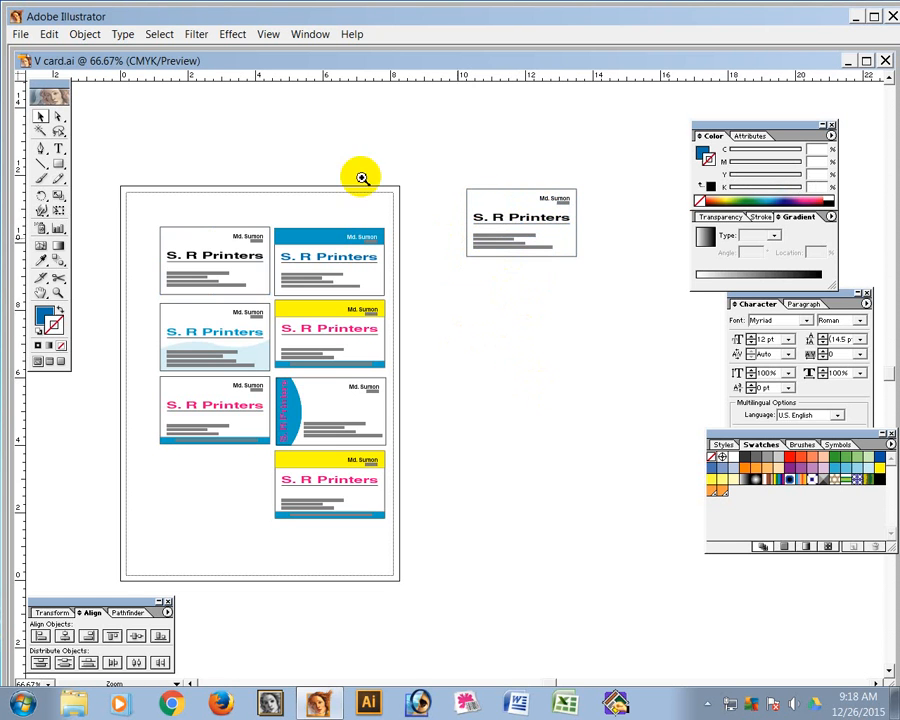
drag(364, 137, 674, 414)
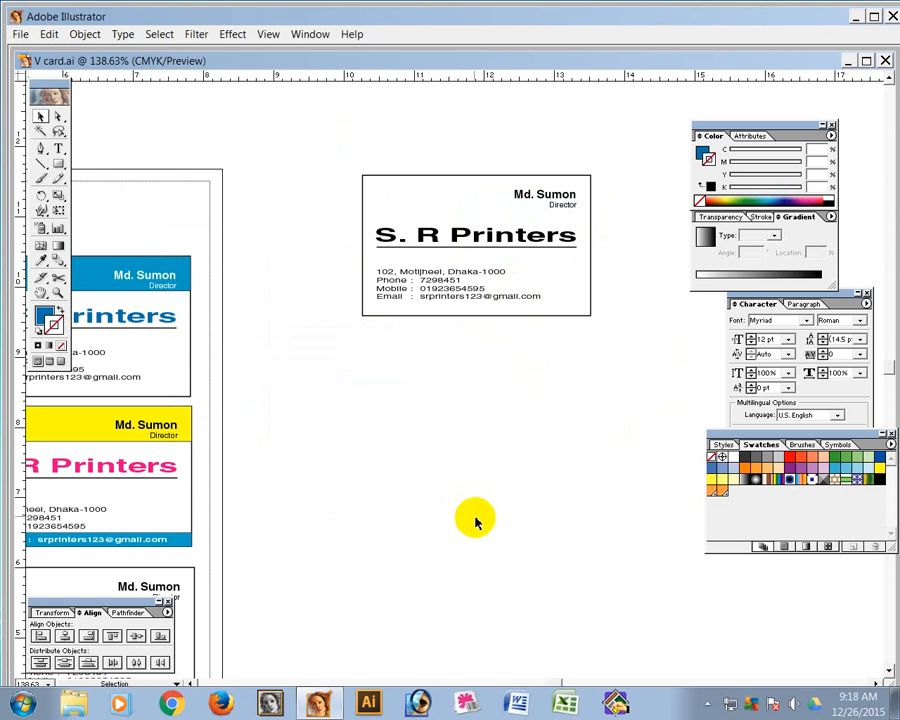
click(456, 237)
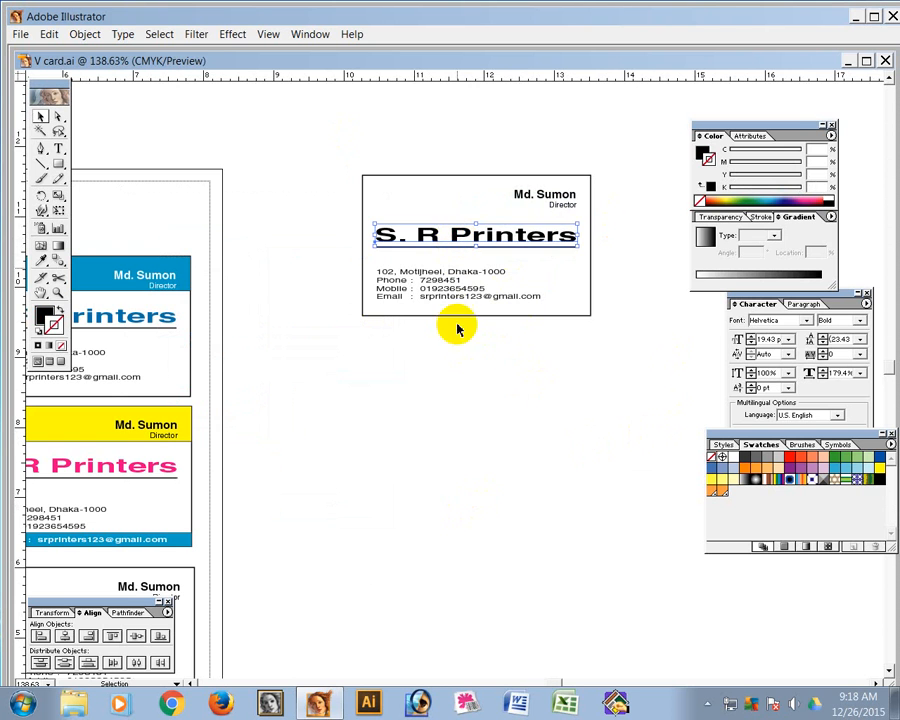
click(456, 280)
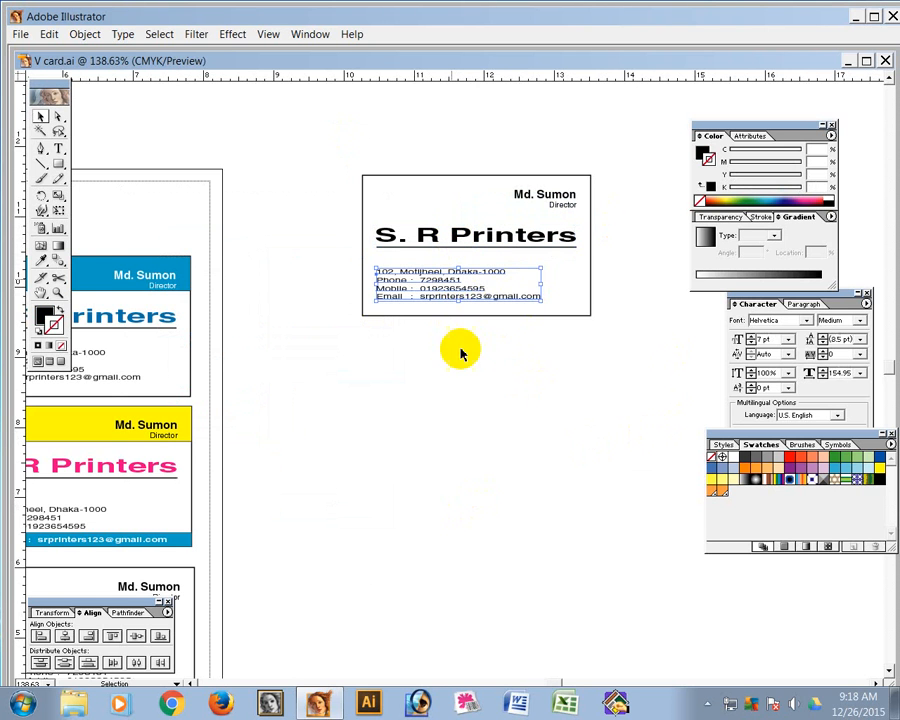
click(479, 433)
drag(331, 163, 331, 163)
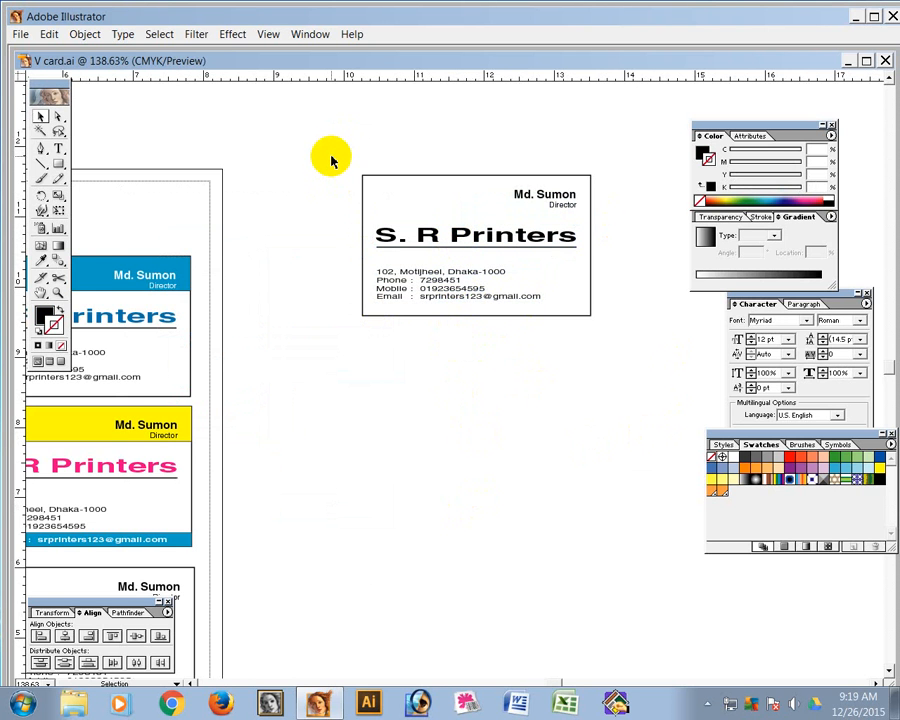
click(428, 236)
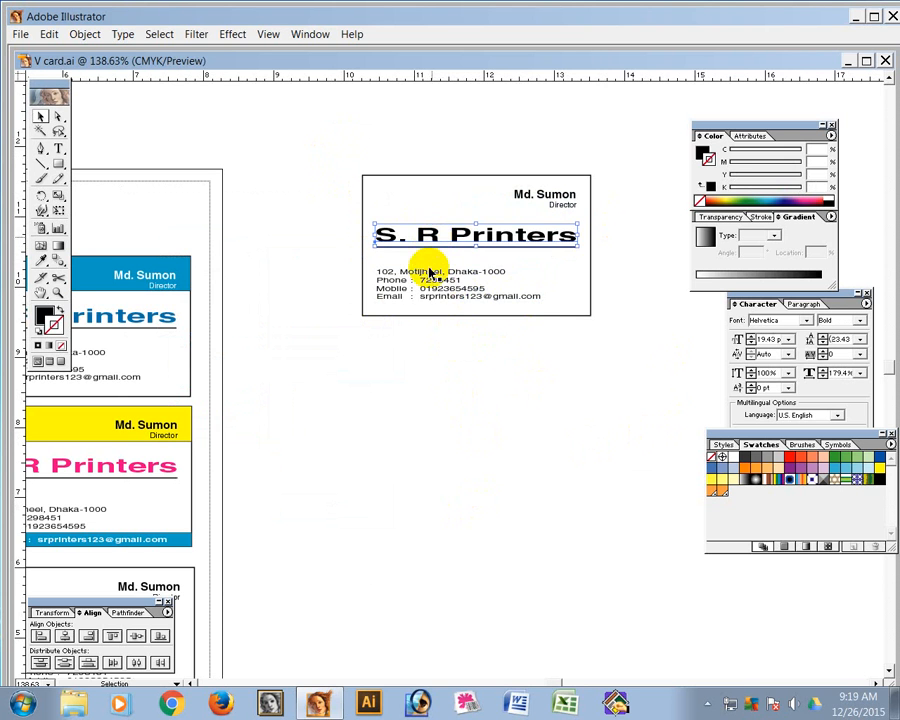
click(535, 196)
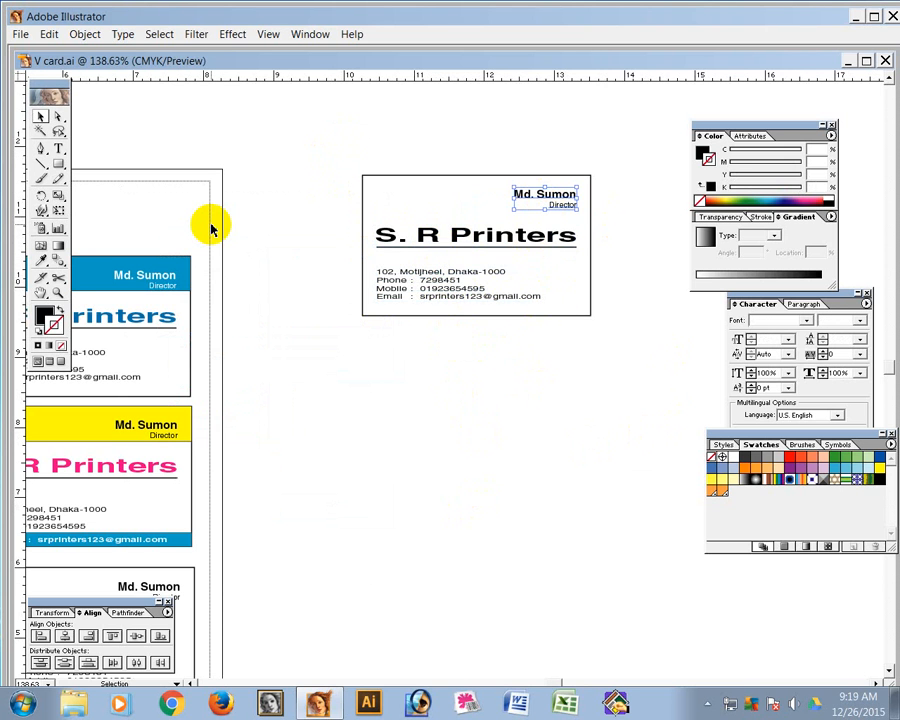
Turn on Use Area Select in the General preferences and select the name-and-title block on the copied card
key(ctrl+k)
click(585, 294)
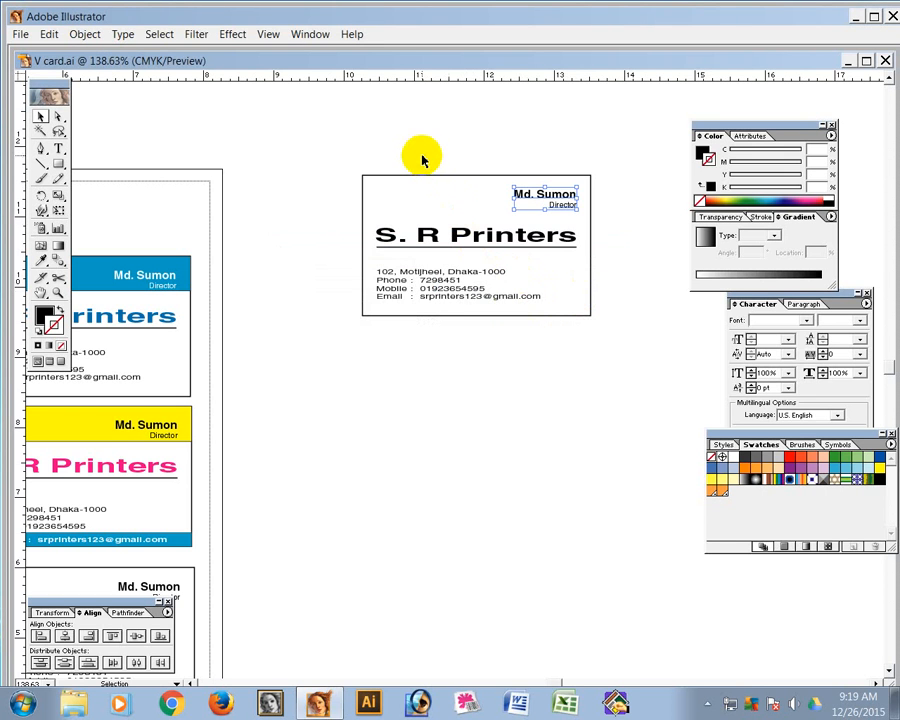
key(ctrl+k)
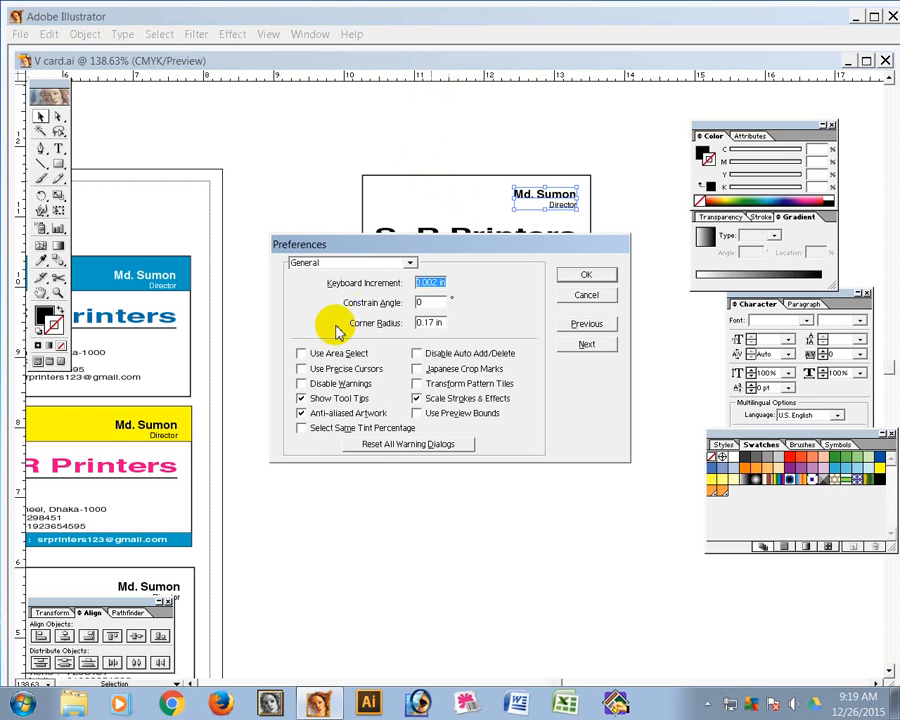
click(302, 353)
click(588, 276)
click(295, 155)
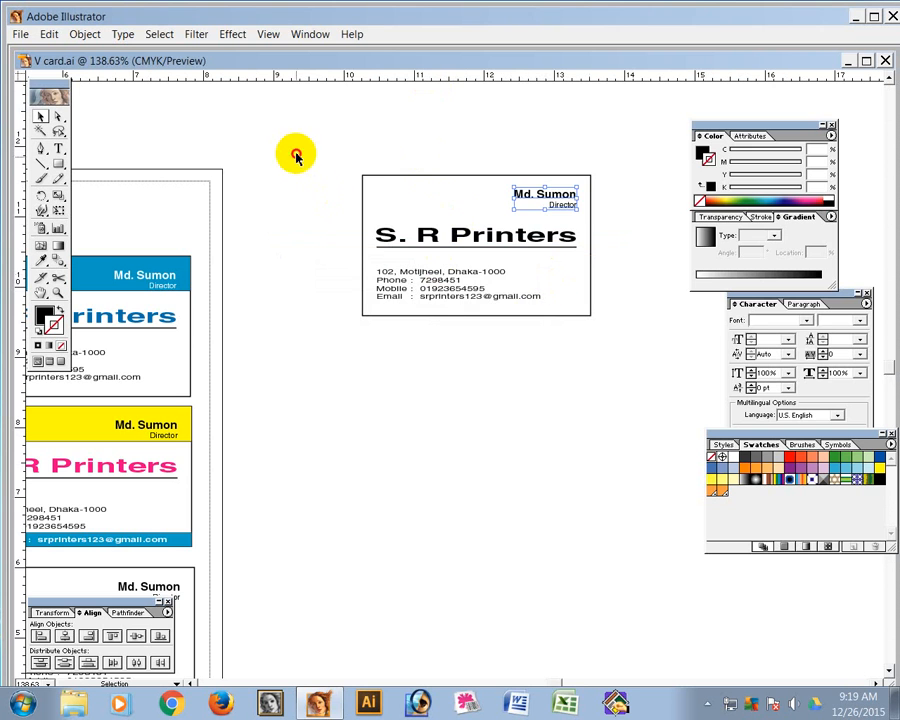
click(543, 201)
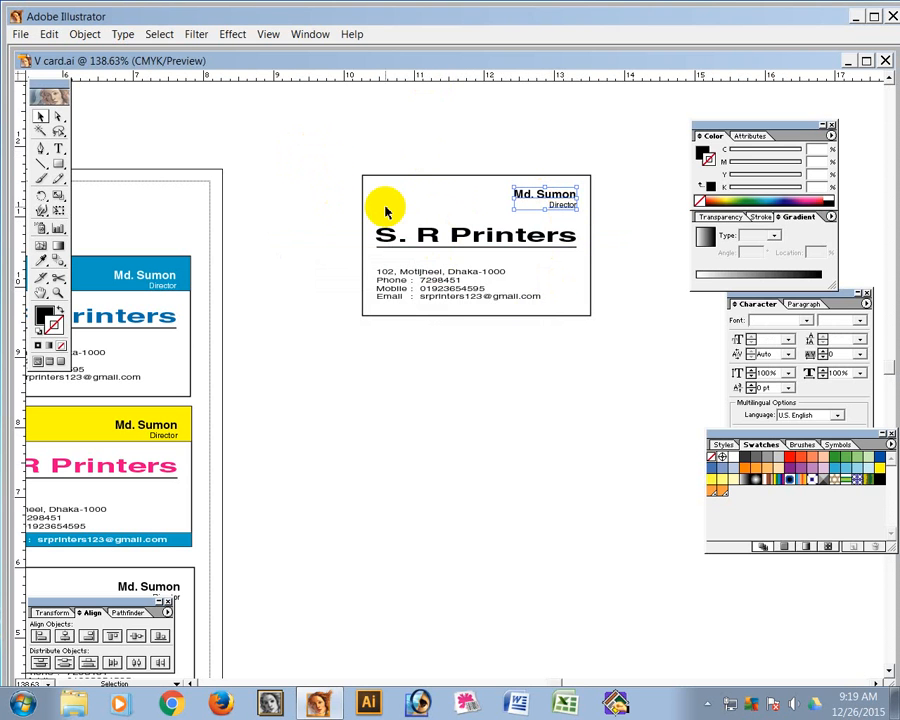
Turn on Use Precise Cursors and turn off Use Area Select in the General preferences, then select the copied card's name-and-title block
key(ctrl+k)
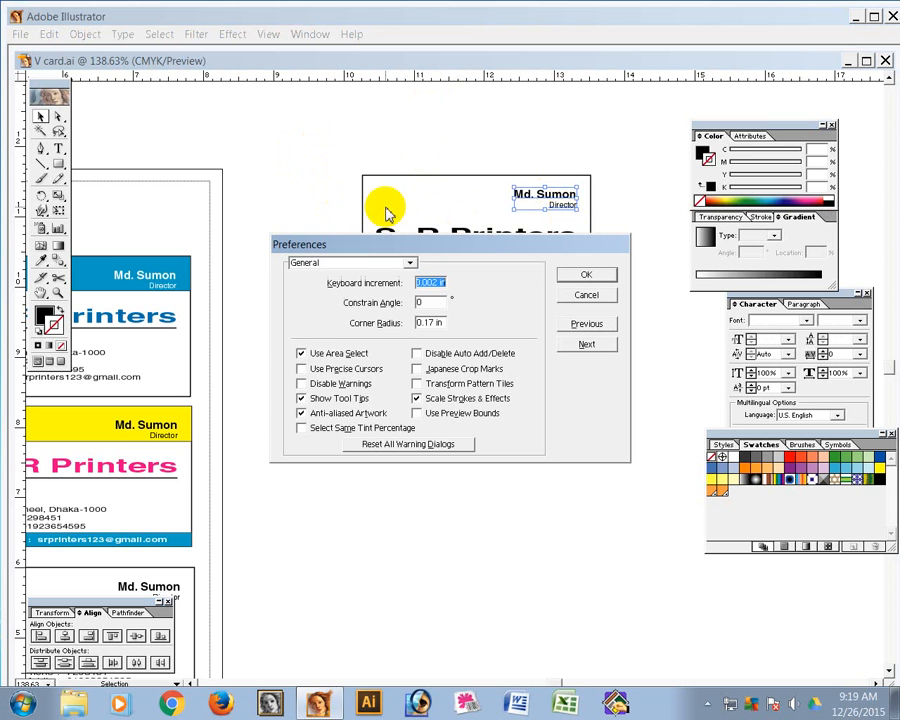
click(305, 369)
click(315, 357)
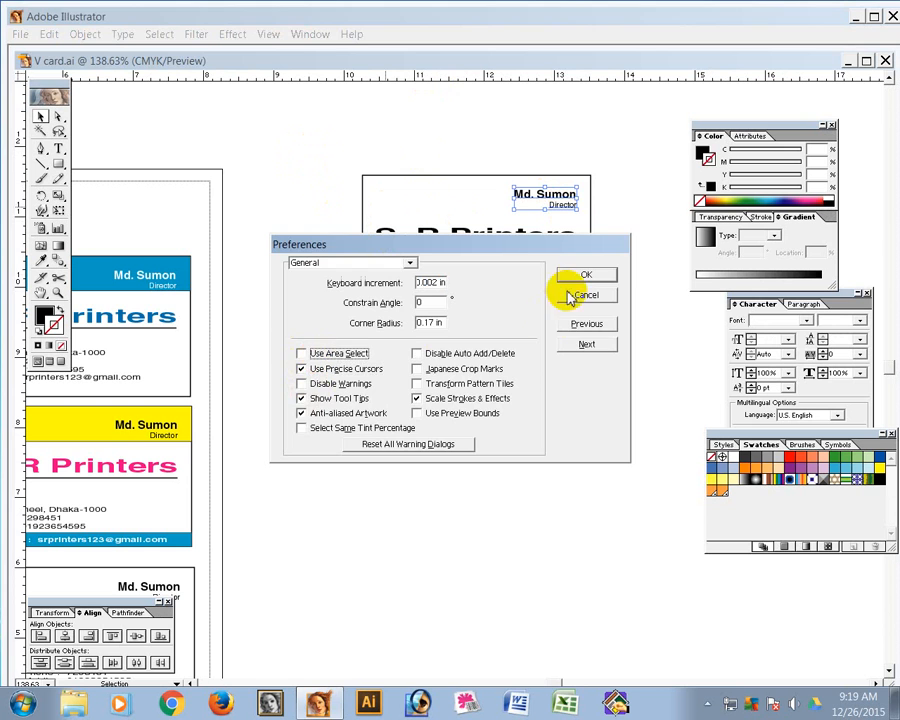
click(585, 275)
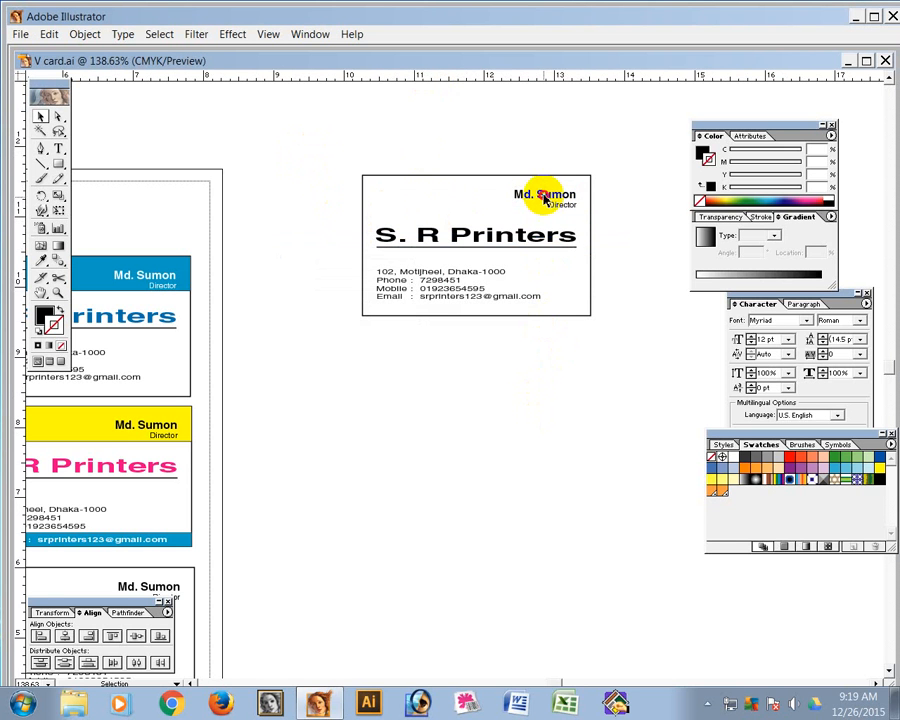
click(57, 146)
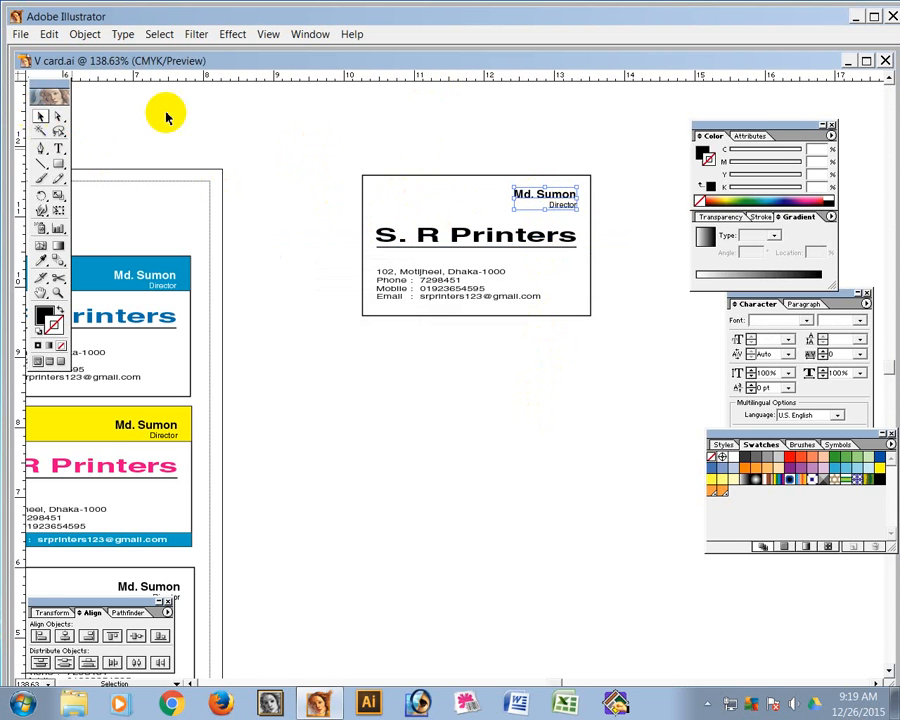
click(541, 201)
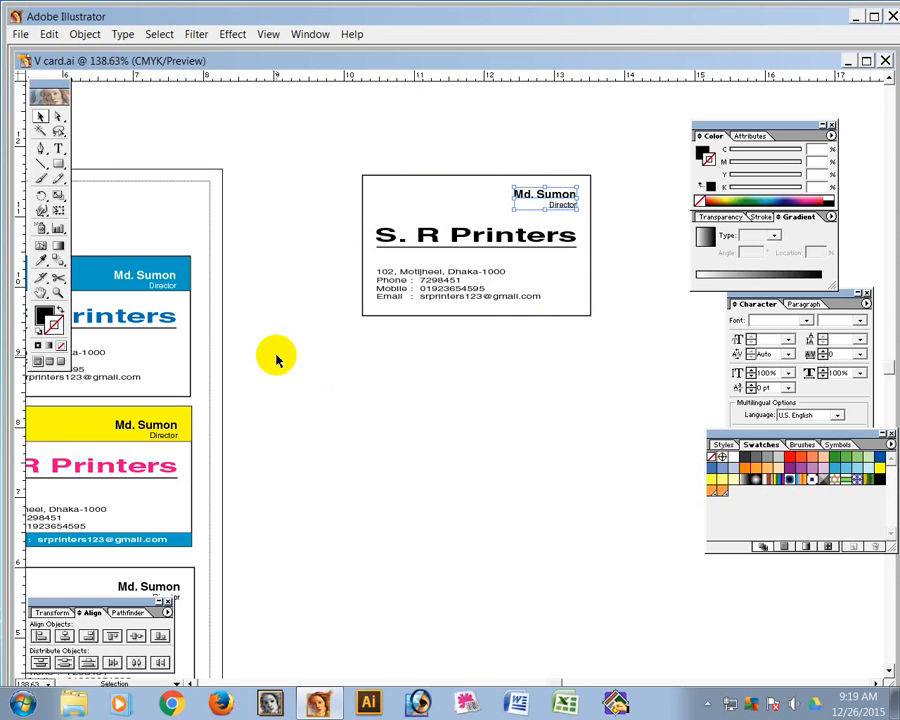
Turn Use Area Select back on in the General preferences
key(ctrl+k)
click(332, 355)
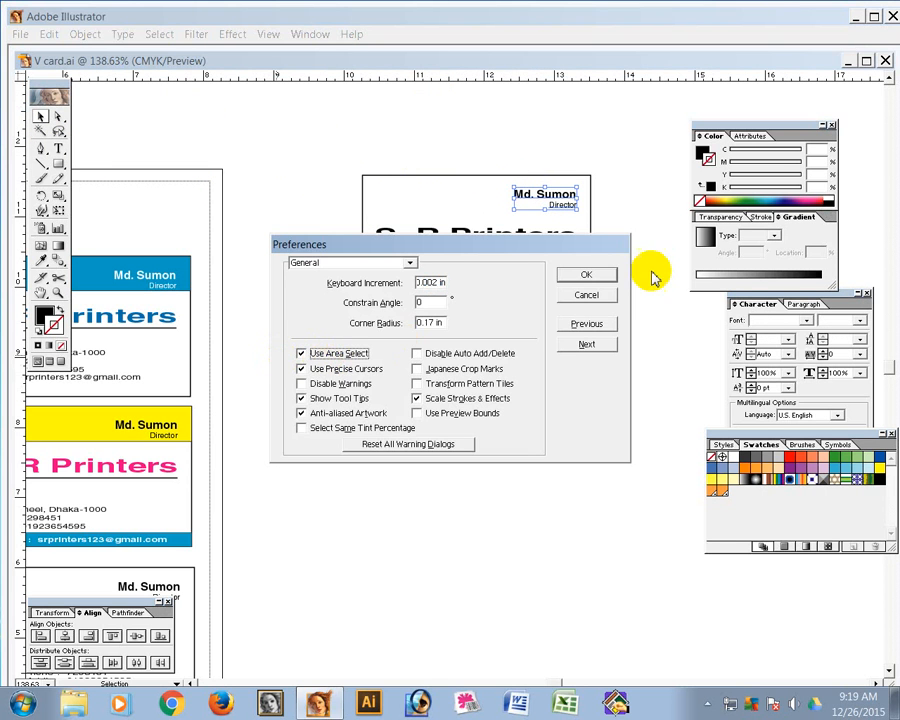
click(588, 275)
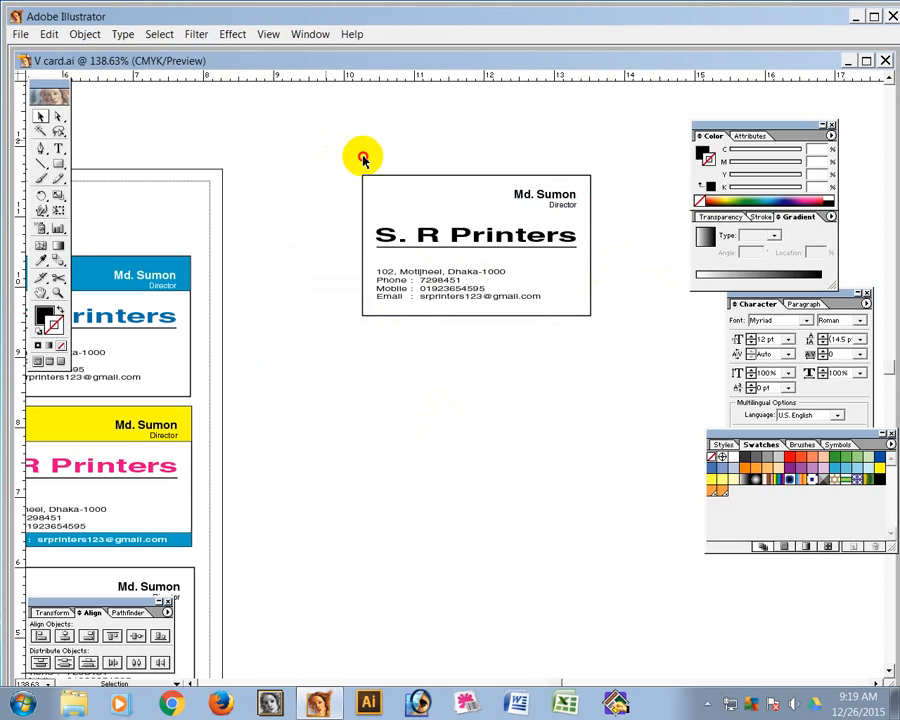
Group all objects of the copied card and test the group by selecting it through the company name
drag(327, 141, 640, 420)
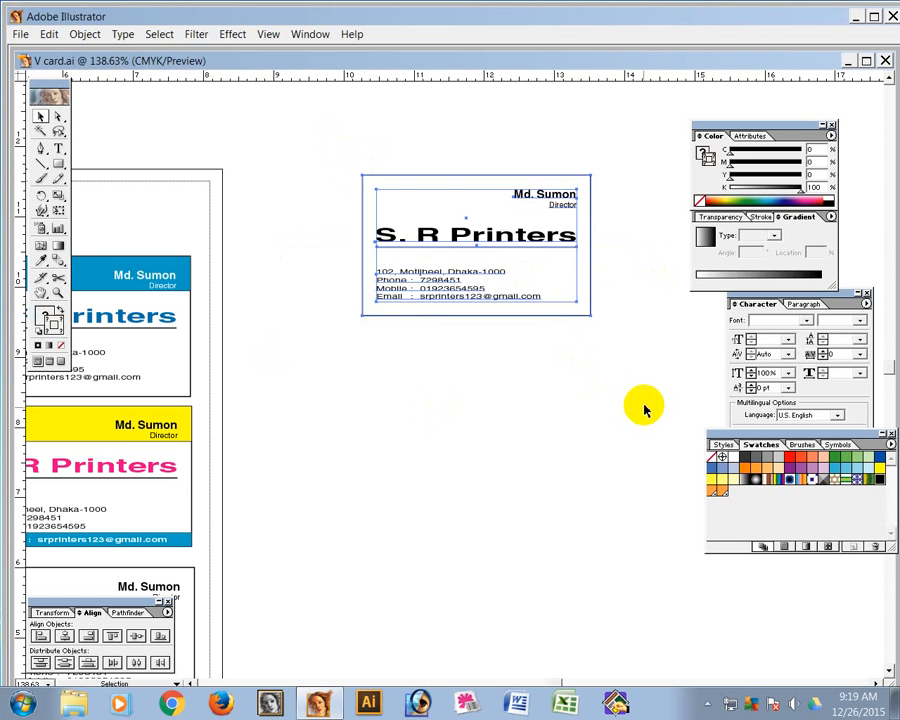
click(604, 421)
click(489, 237)
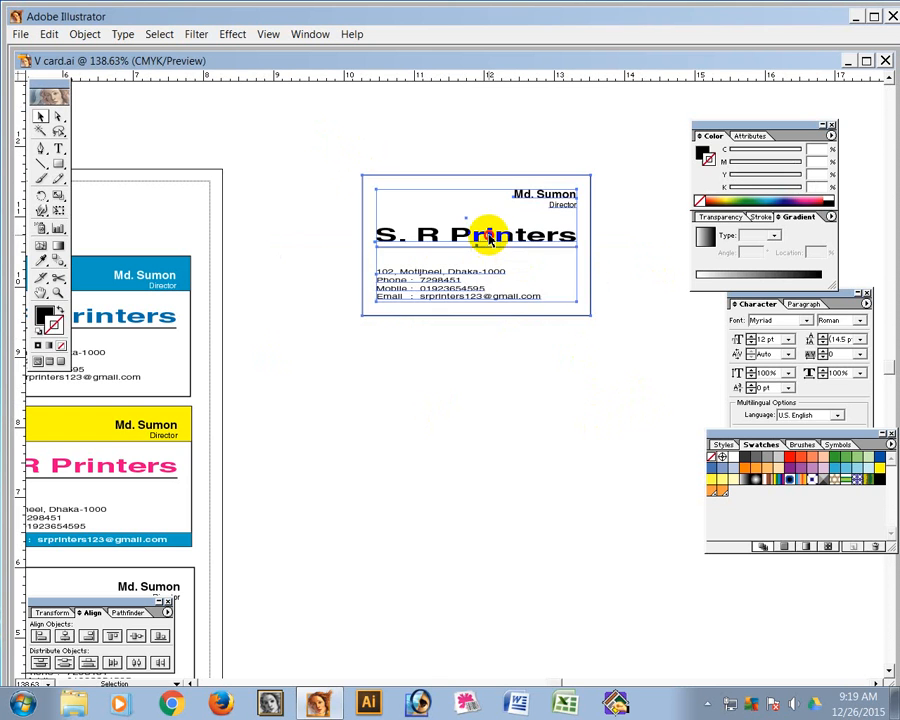
click(497, 386)
click(463, 234)
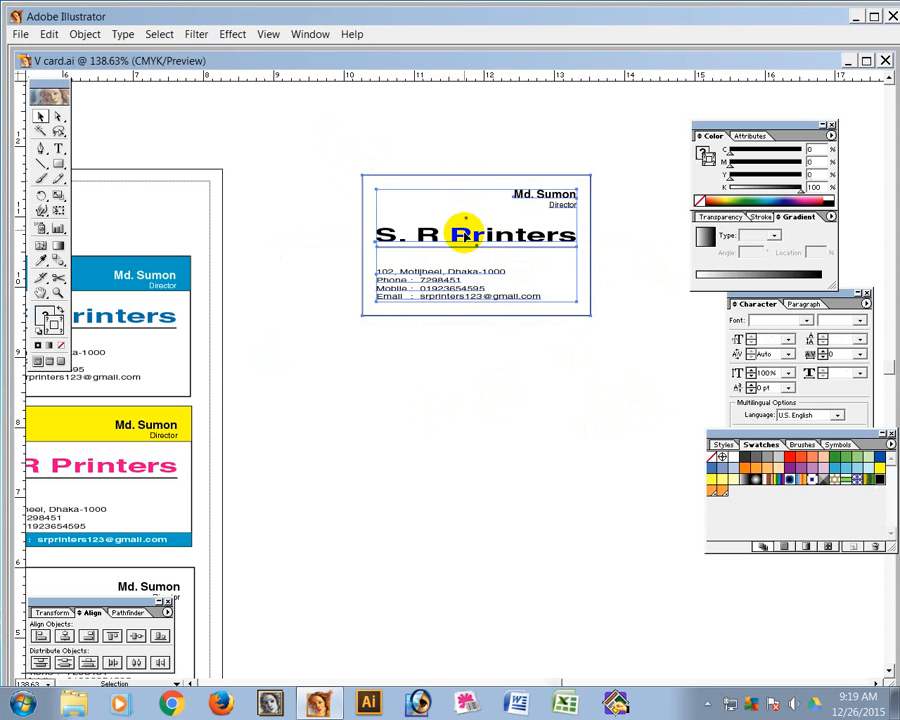
click(430, 372)
Remove the stroke from the copied card's outer border using the Direct Selection tool
click(58, 117)
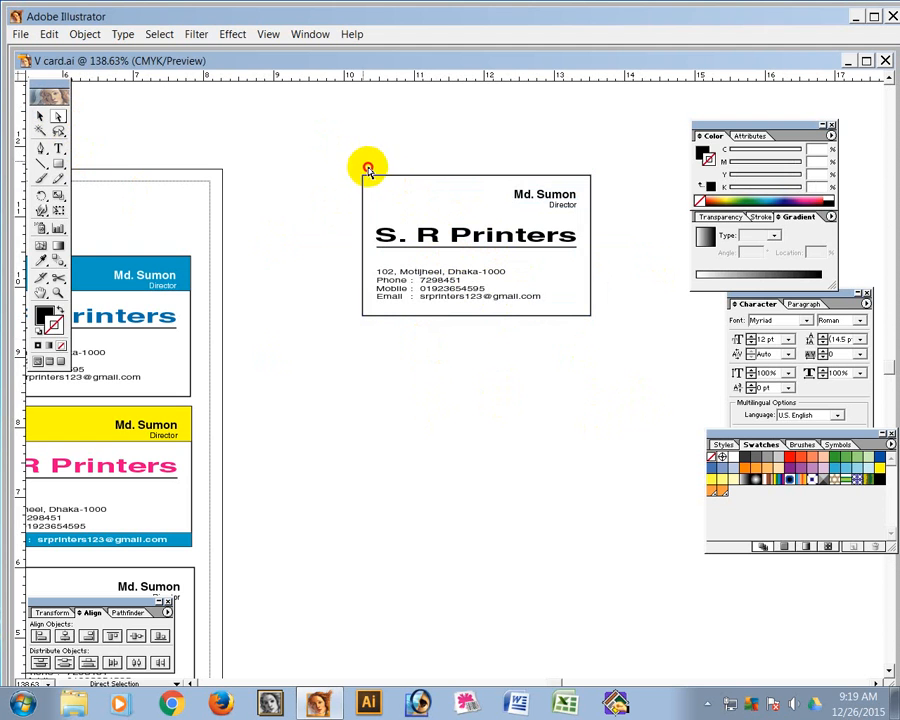
drag(368, 168, 397, 200)
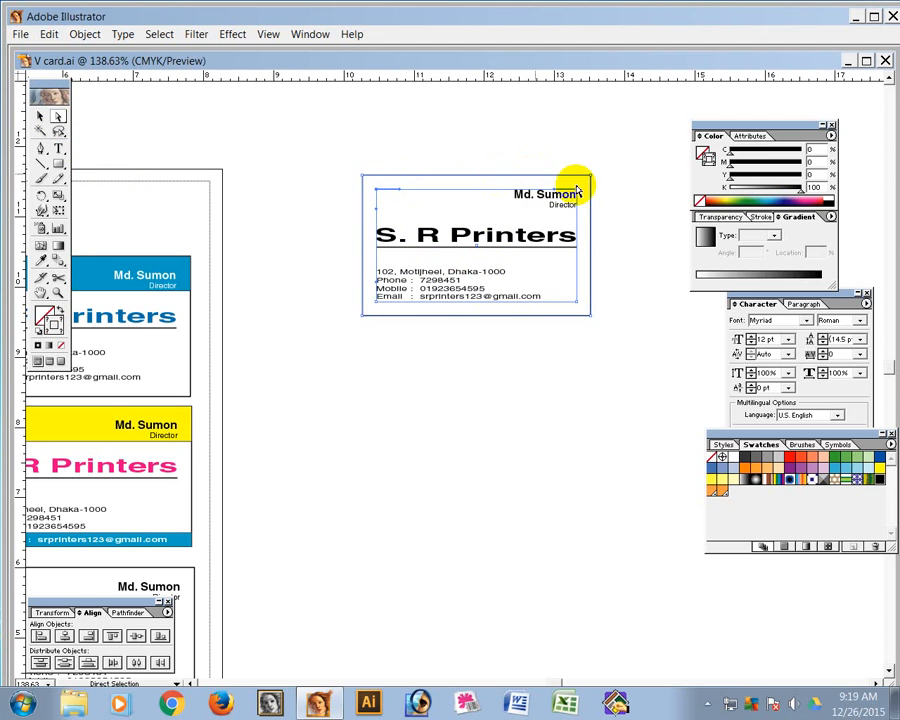
click(327, 252)
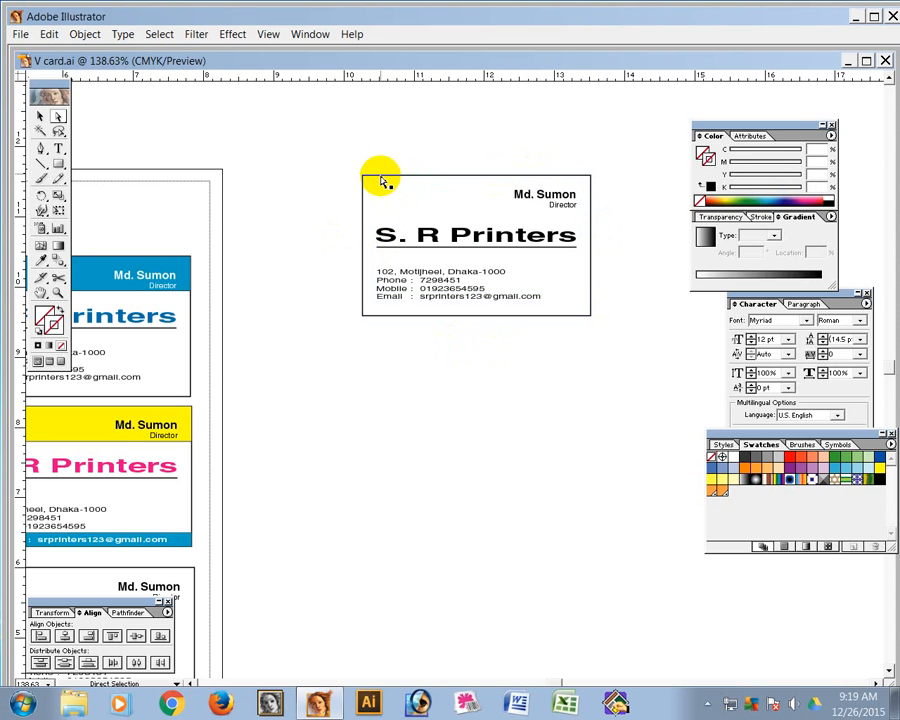
click(380, 177)
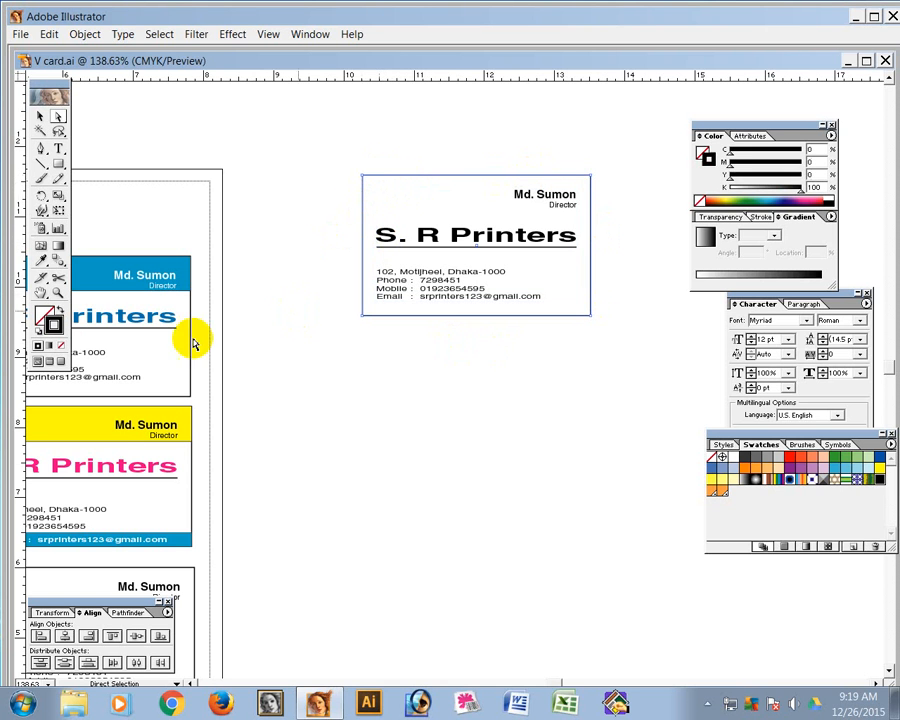
click(60, 345)
click(274, 240)
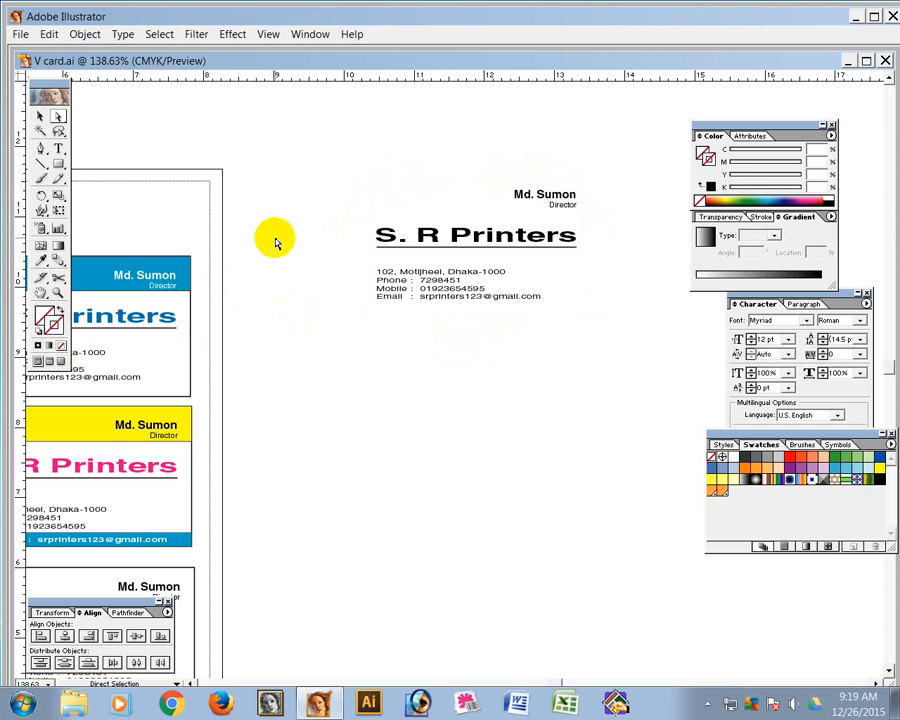
Examine how the borderless card group selects from its company name, name-and-title block and contact details
click(422, 233)
click(440, 414)
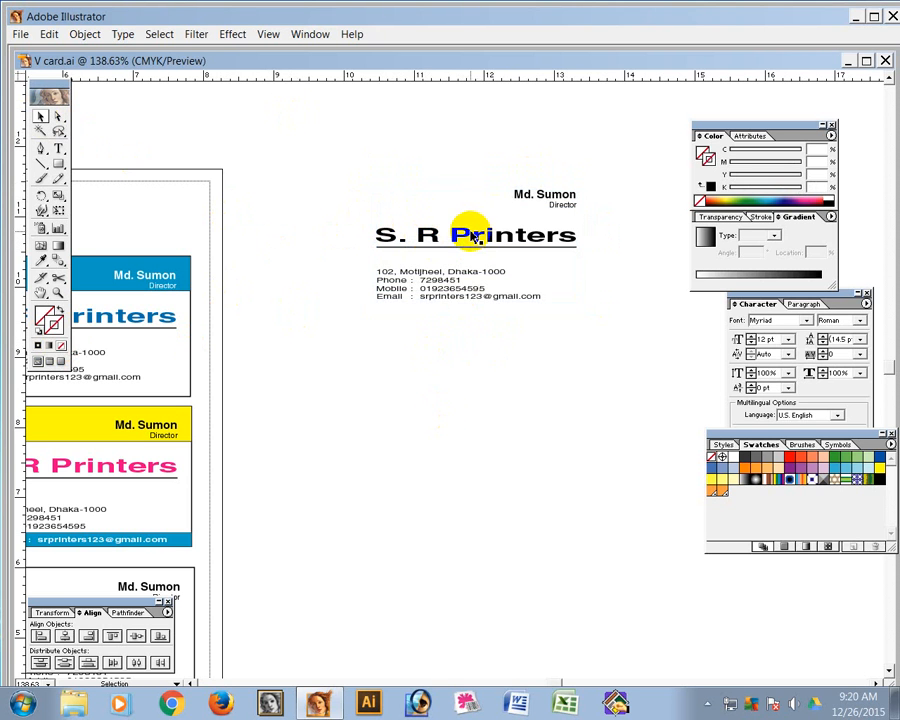
click(544, 199)
drag(430, 139, 504, 428)
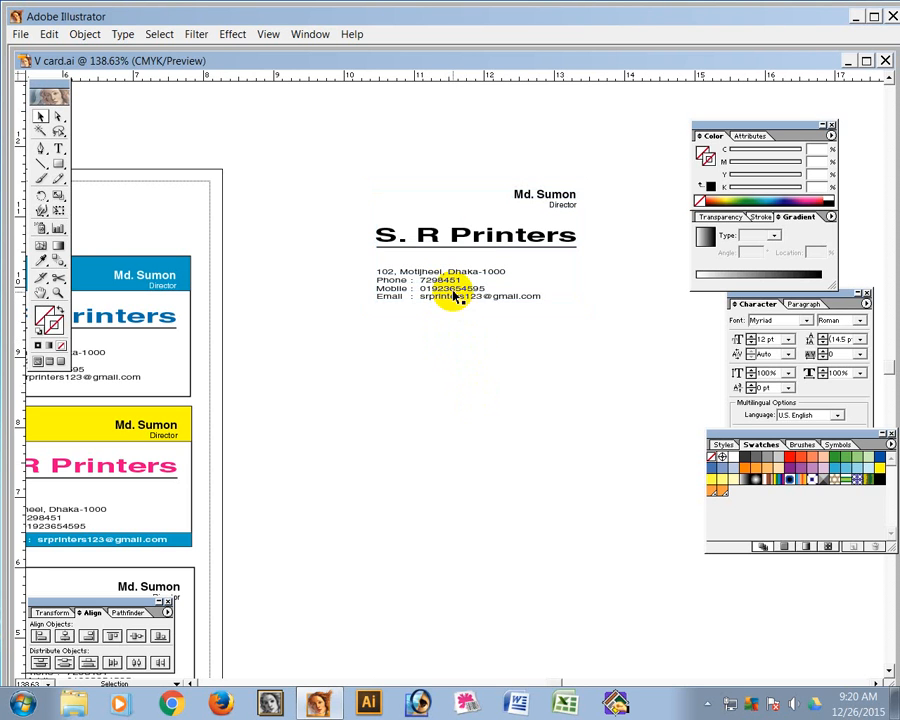
click(483, 397)
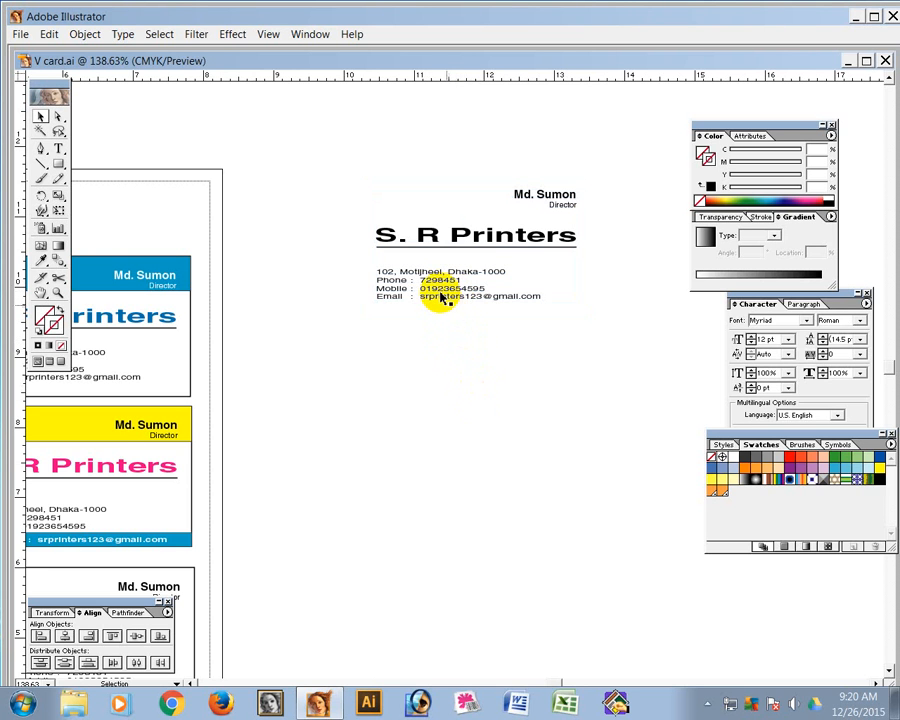
click(438, 297)
click(448, 405)
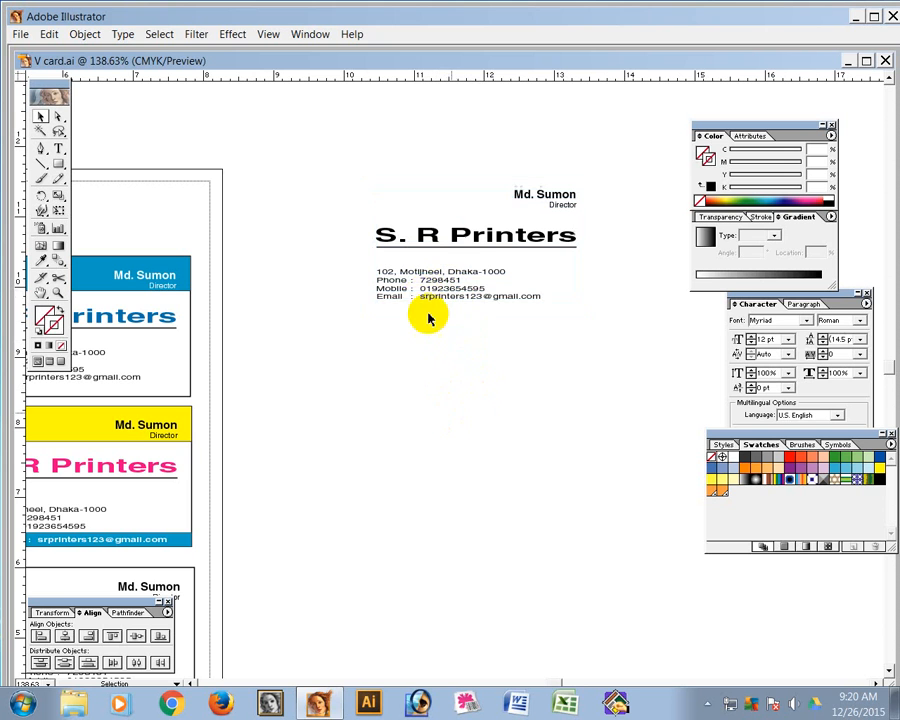
drag(548, 352, 440, 375)
click(390, 415)
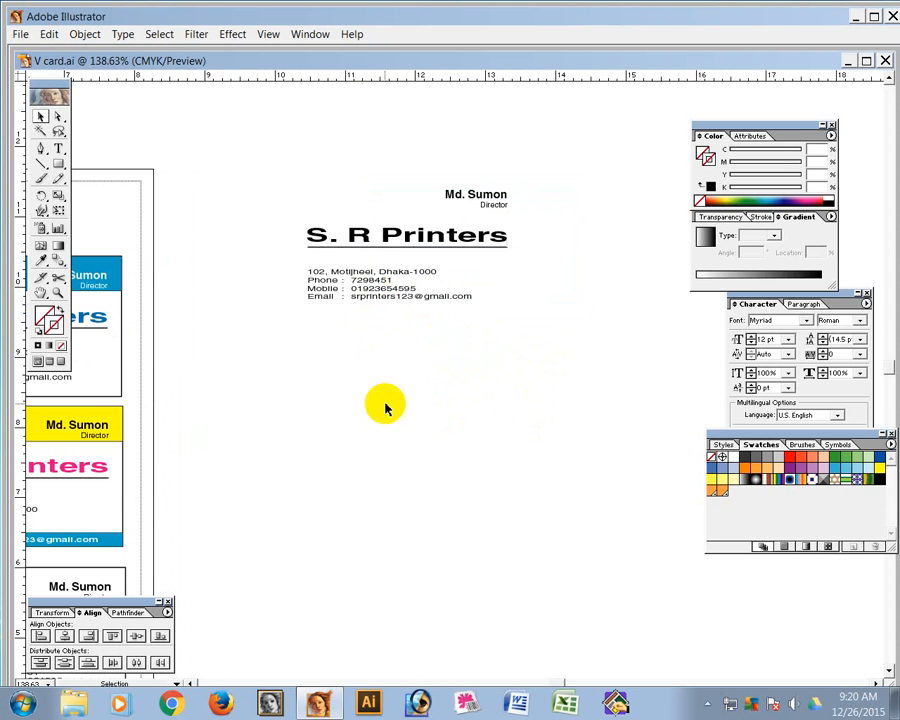
click(362, 237)
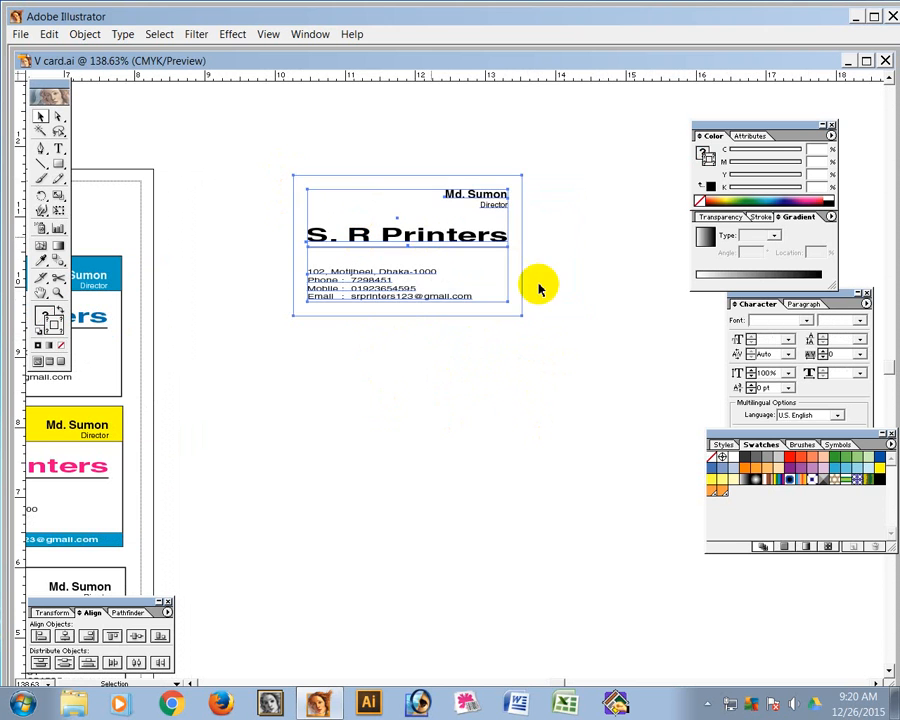
click(565, 301)
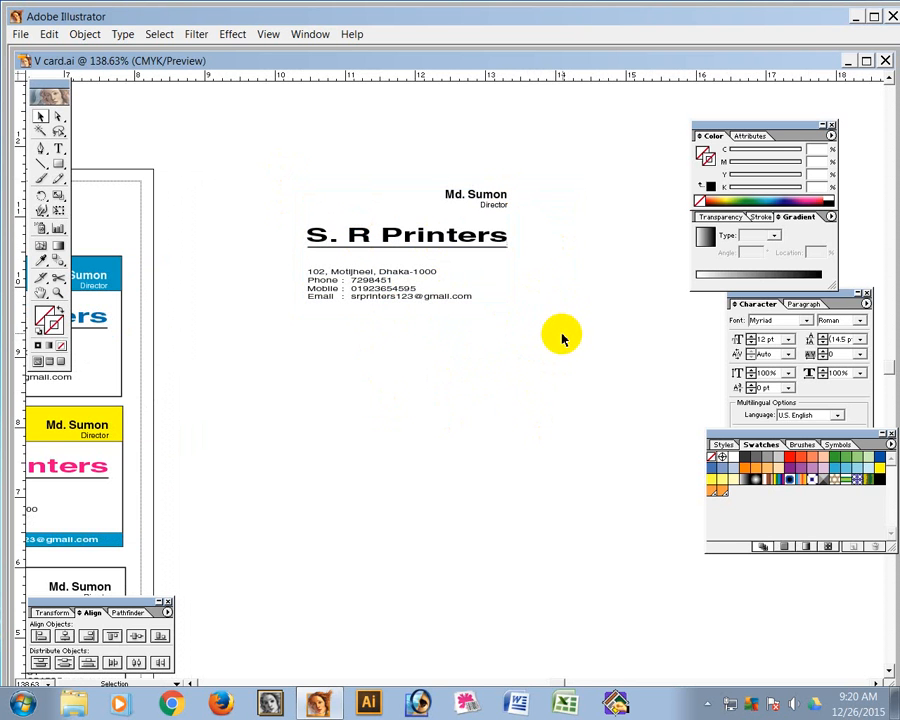
Switch the document to Outline view and test selecting the card group by its name-and-title block
key(ctrl+y)
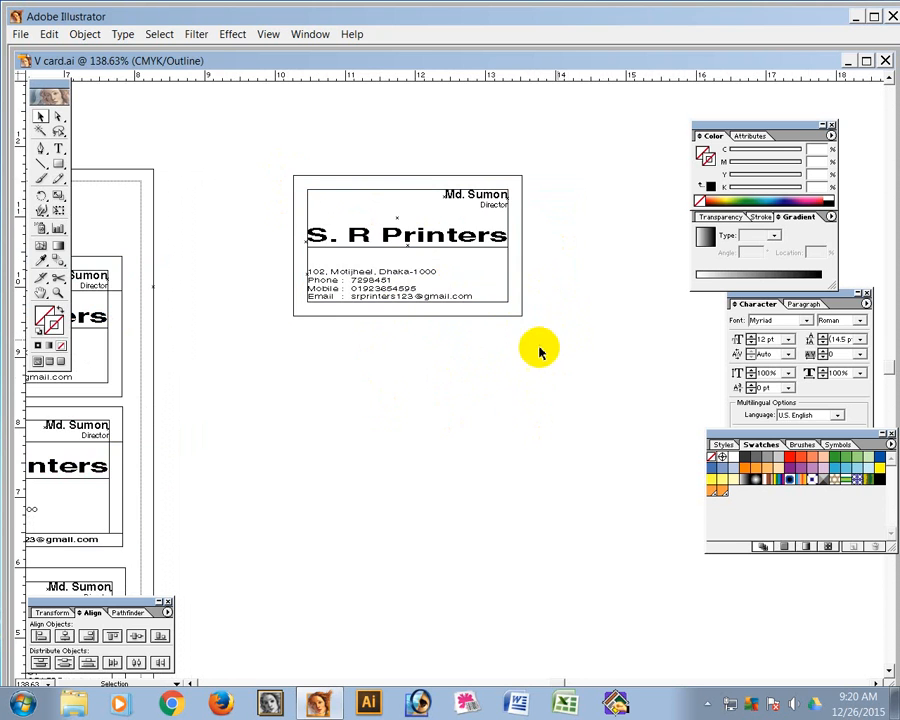
drag(515, 278, 415, 275)
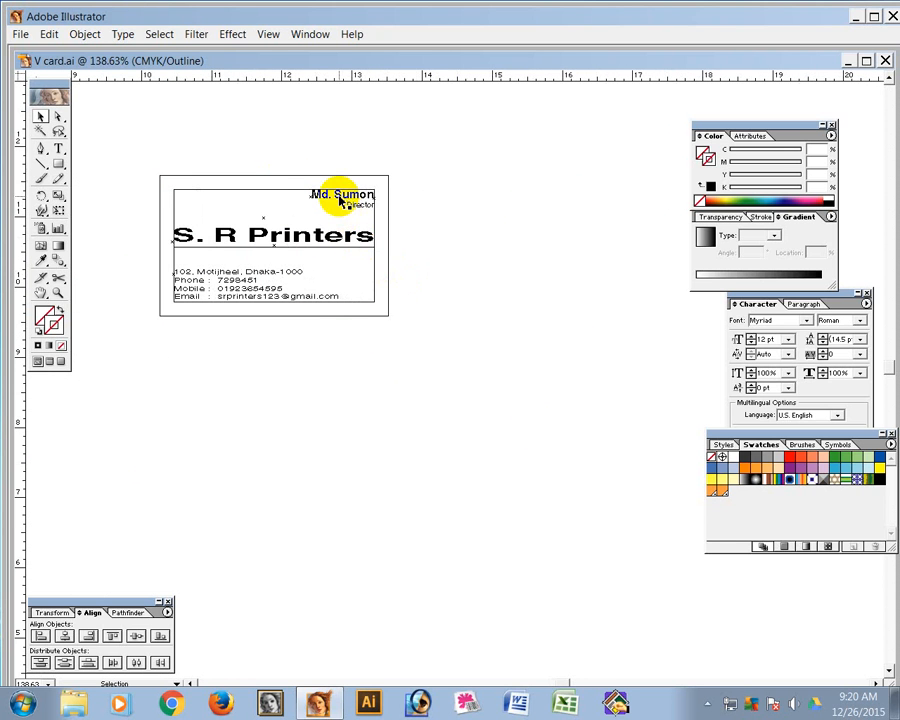
click(344, 203)
click(533, 273)
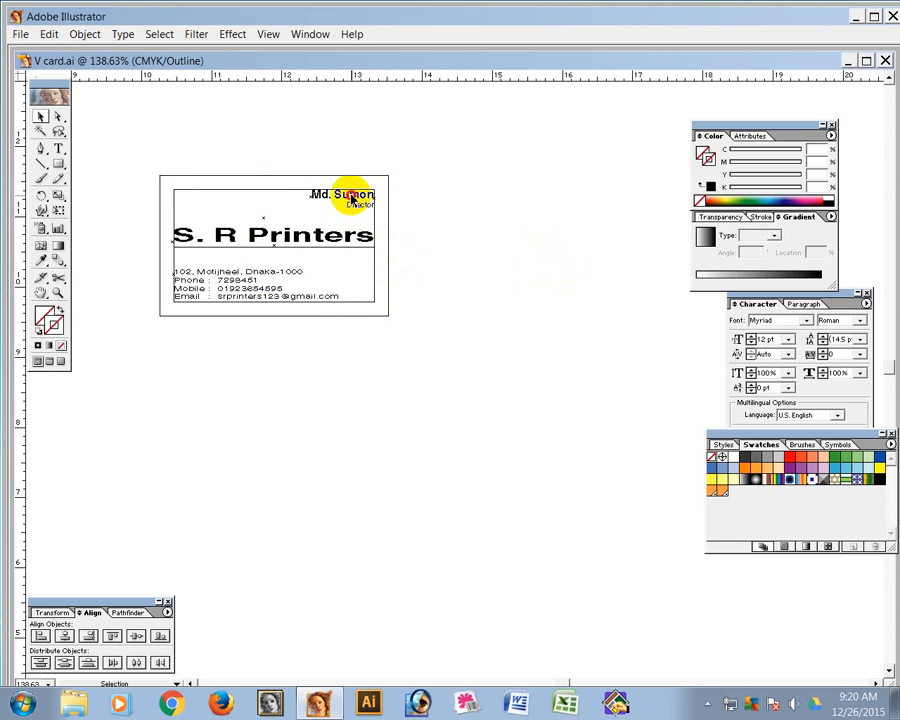
click(338, 195)
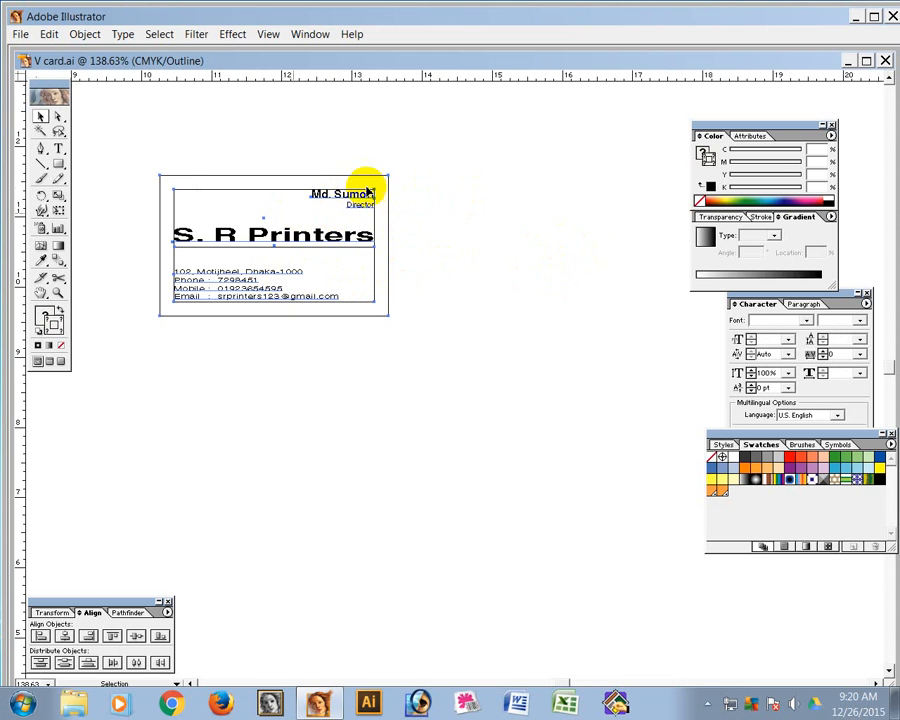
click(432, 263)
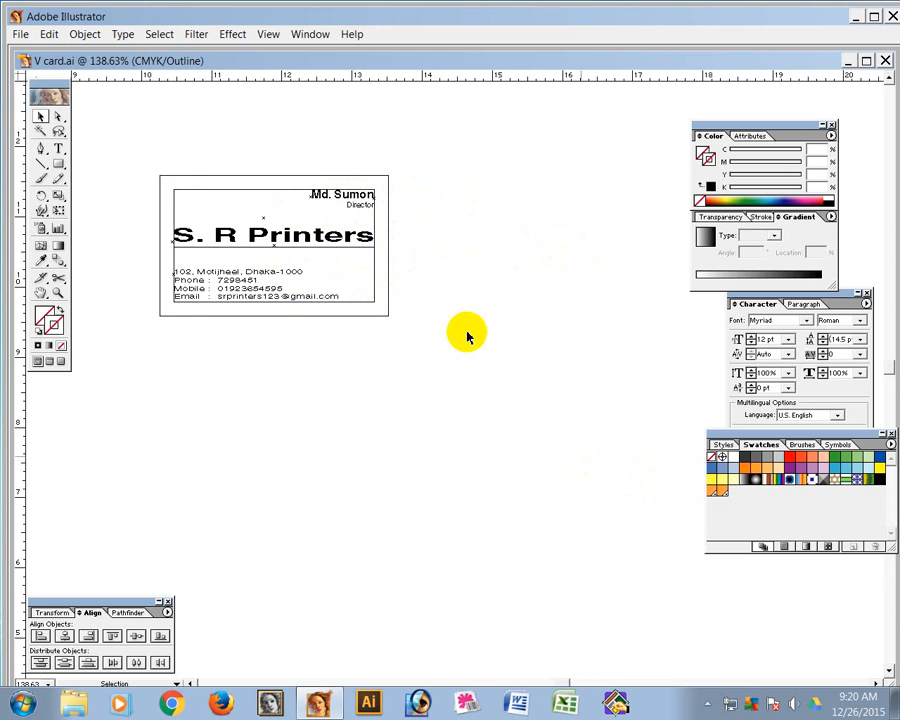
Select the card group and display its transform values to check the width and height
click(341, 194)
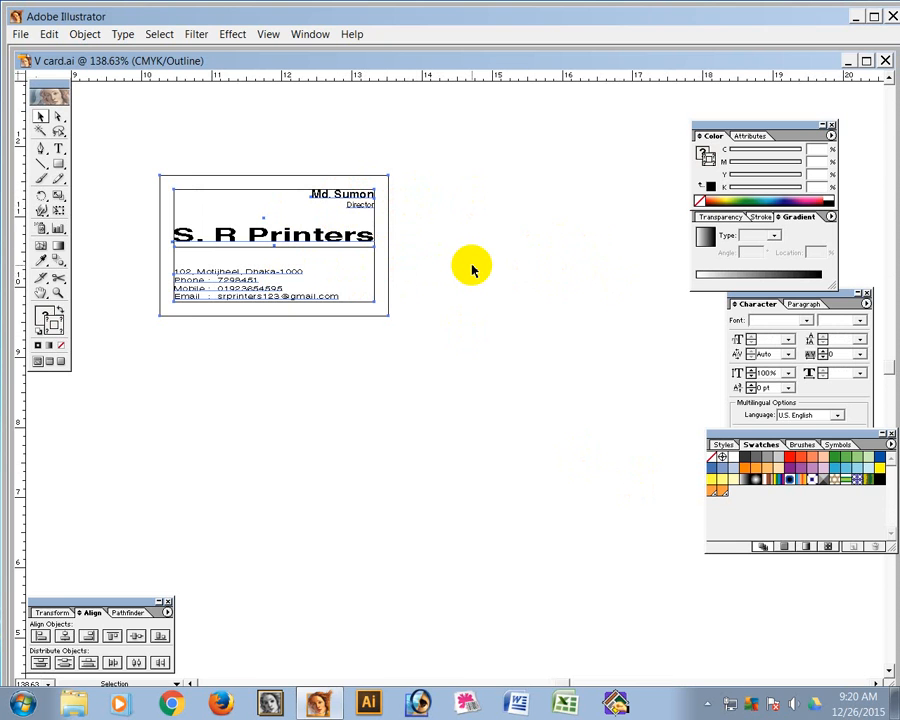
key(Return)
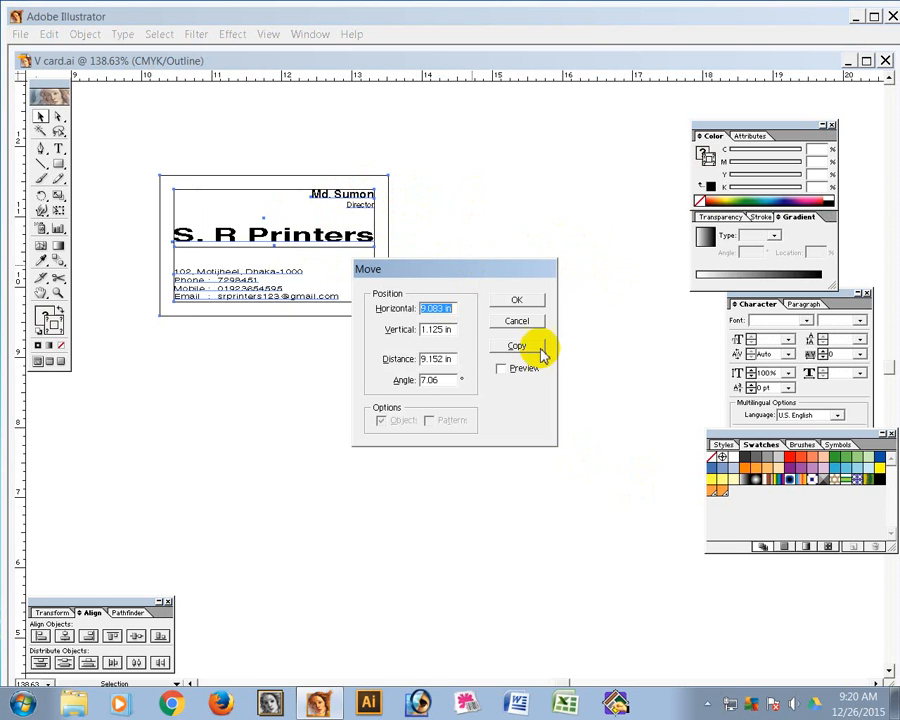
click(516, 321)
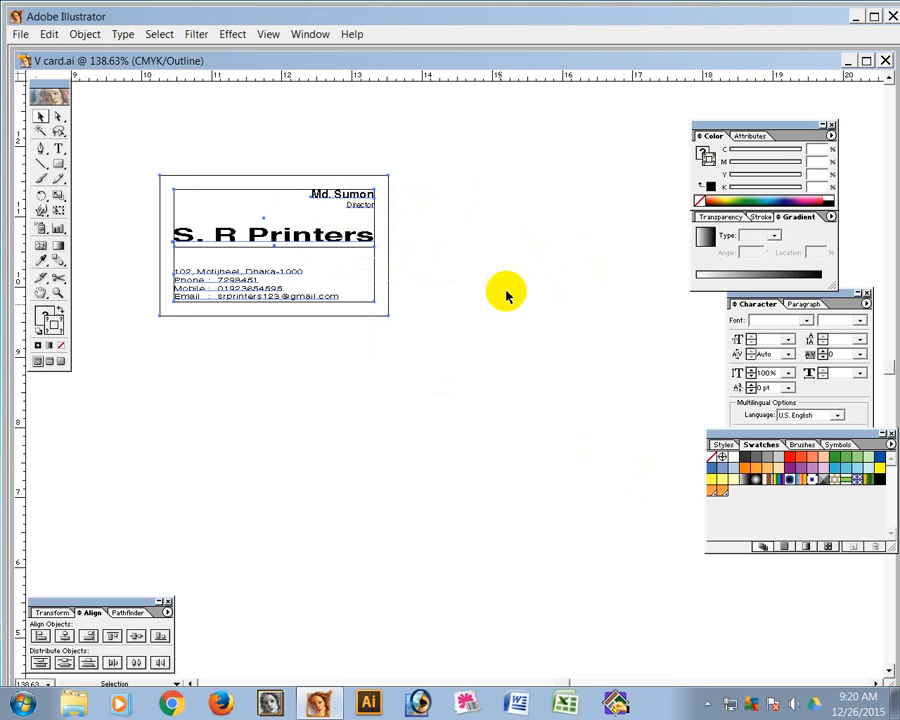
click(54, 612)
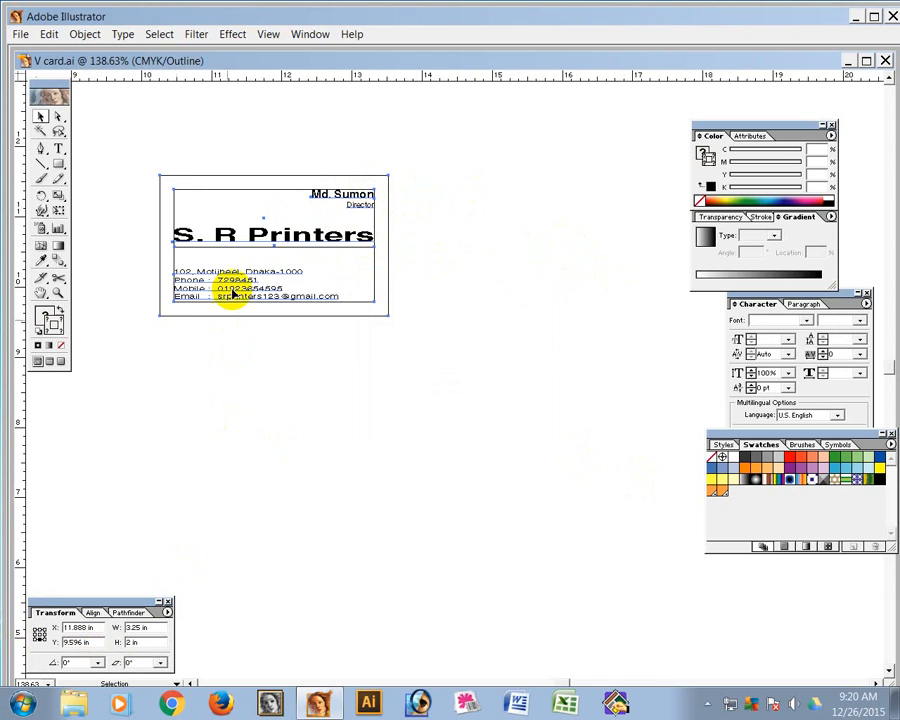
Make a copy of the card group with Move, offset 3.25 in horizontally and 0 vertically
key(Return)
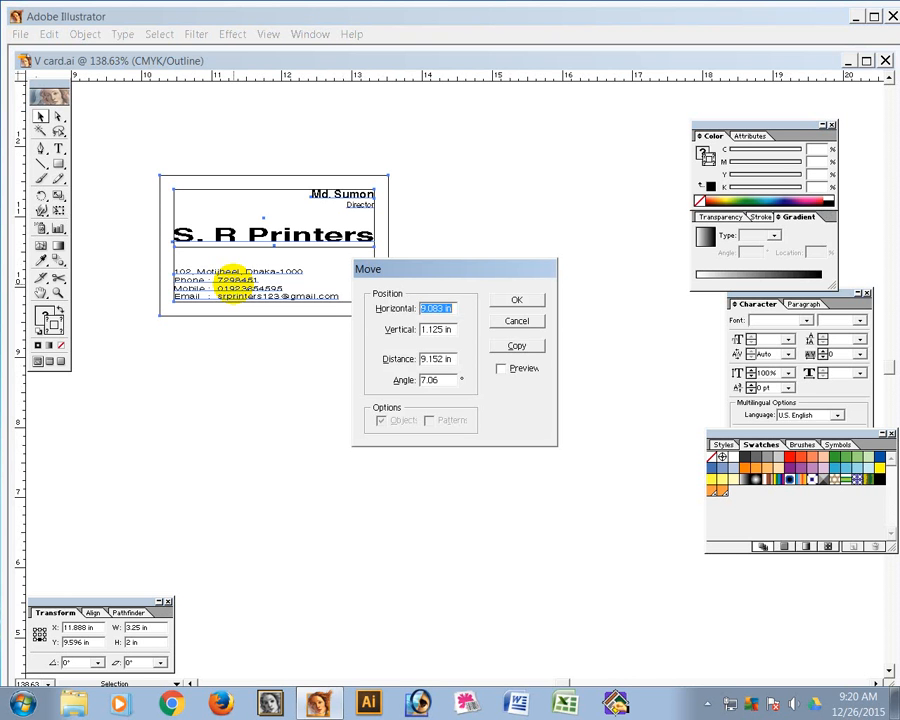
text(3.25)
key(Tab)
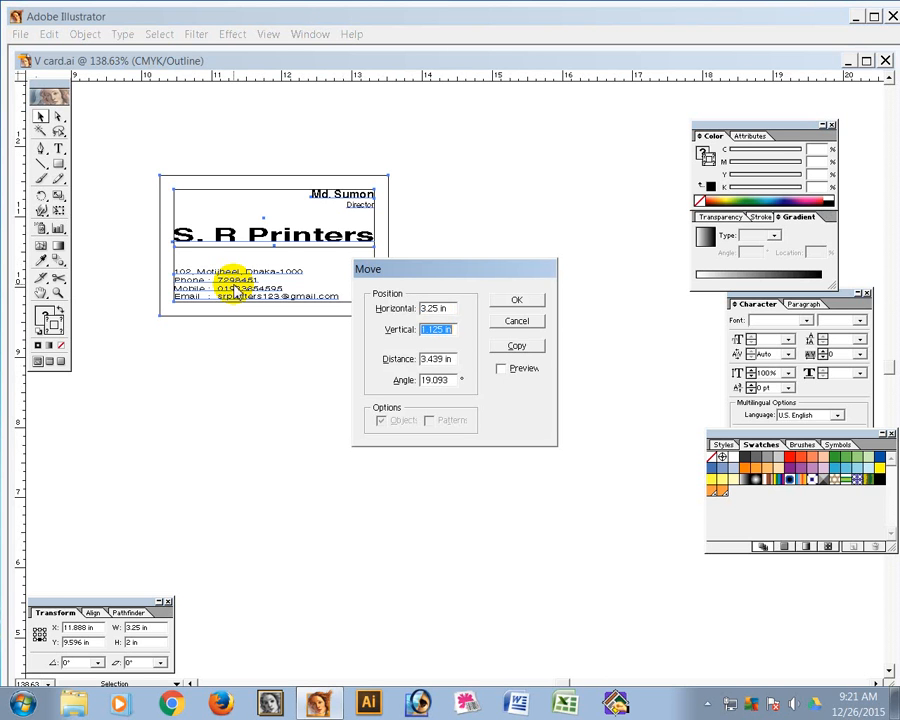
text(0)
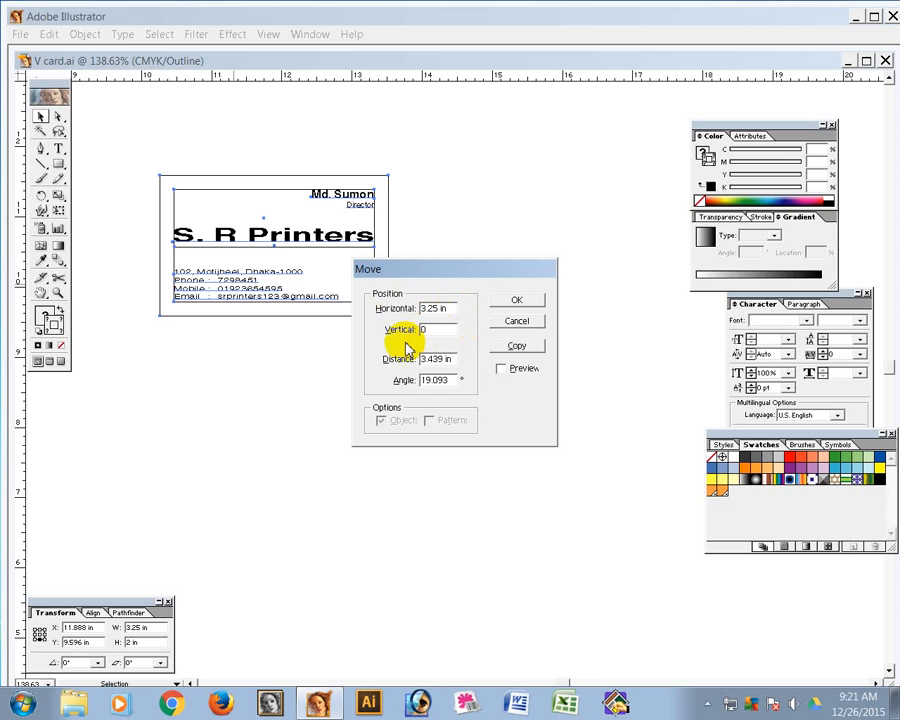
click(516, 347)
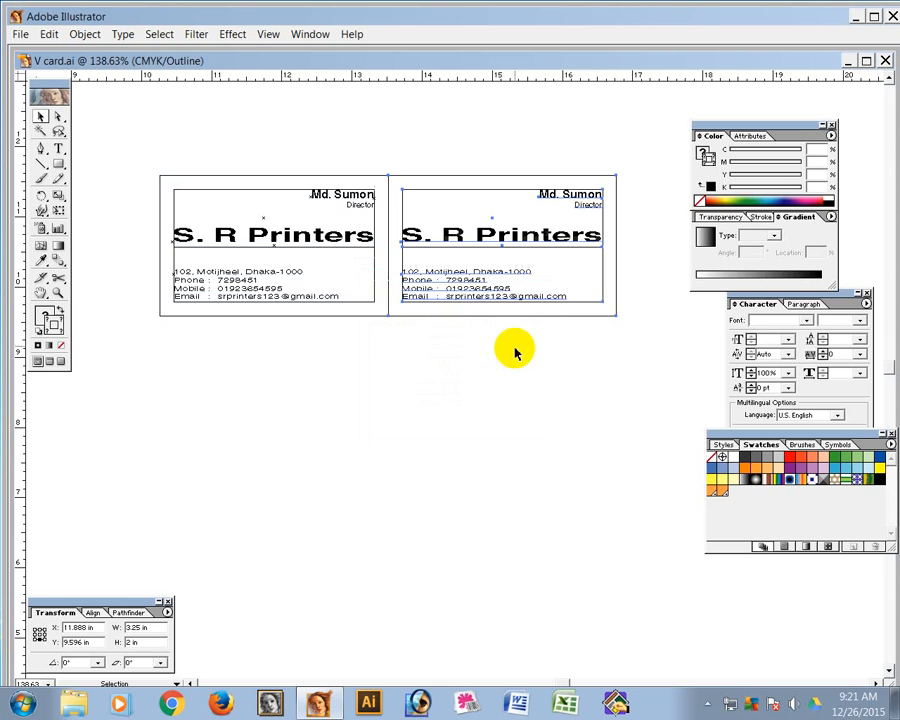
Select both side-by-side cards and make a copy with Move, offset 0 horizontally and -2 in vertically
click(525, 490)
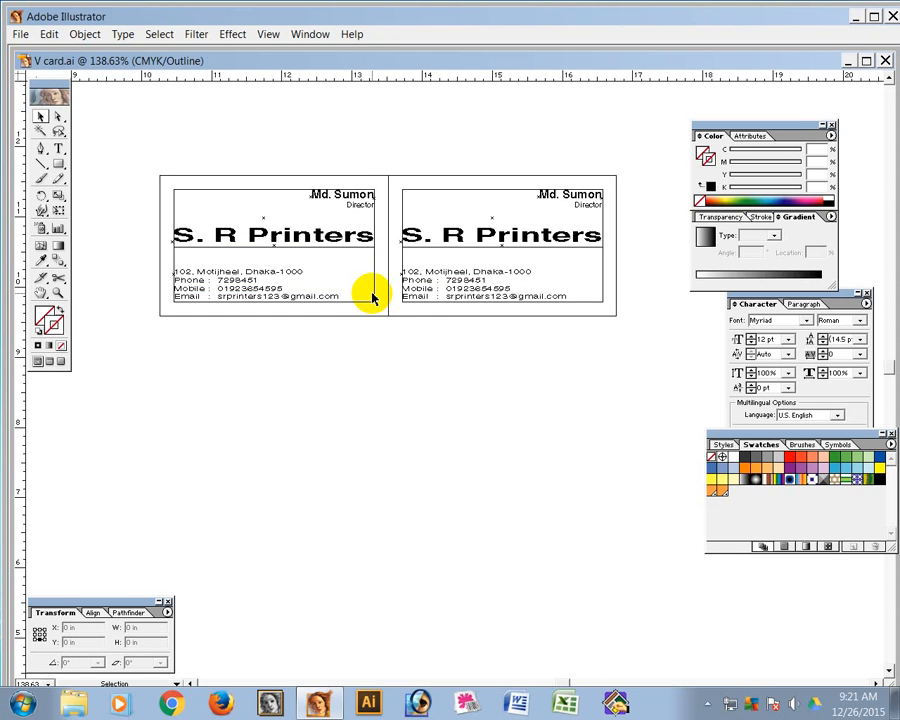
drag(342, 151, 426, 218)
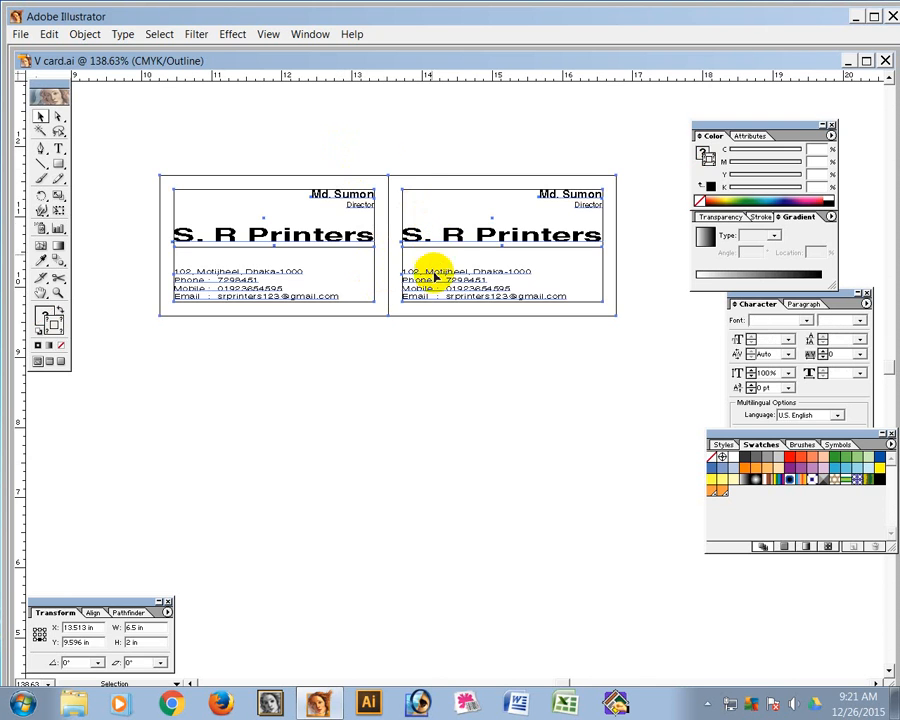
drag(356, 139, 429, 215)
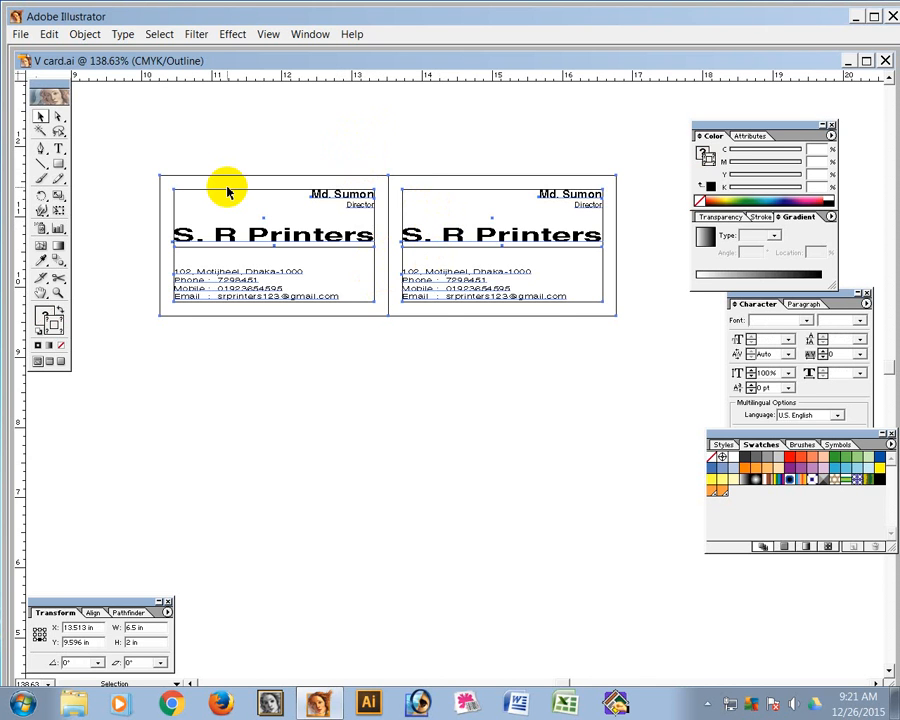
key(Return)
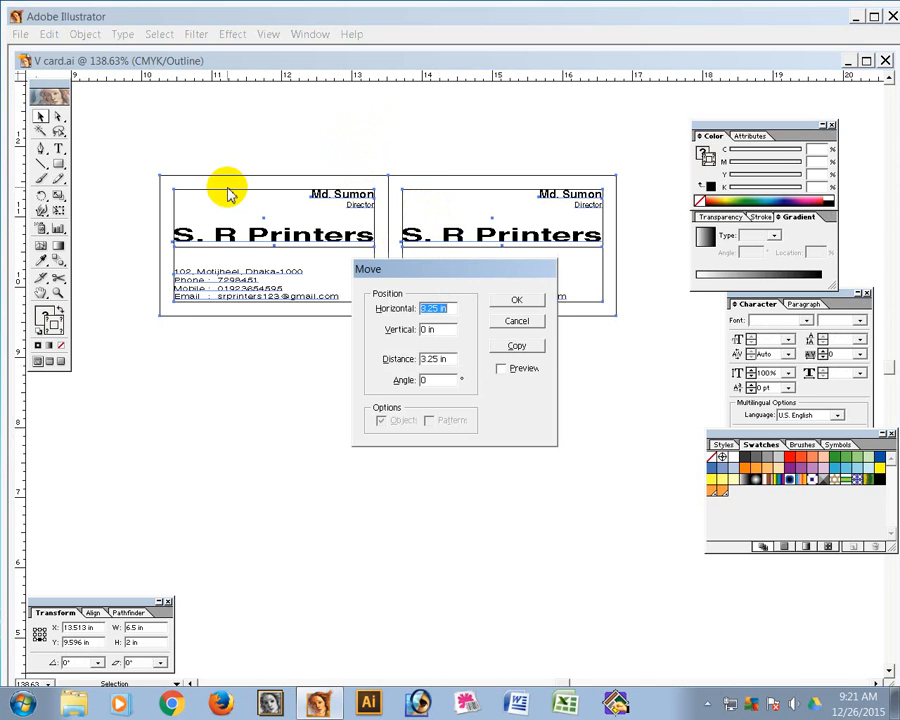
text(0)
key(Tab)
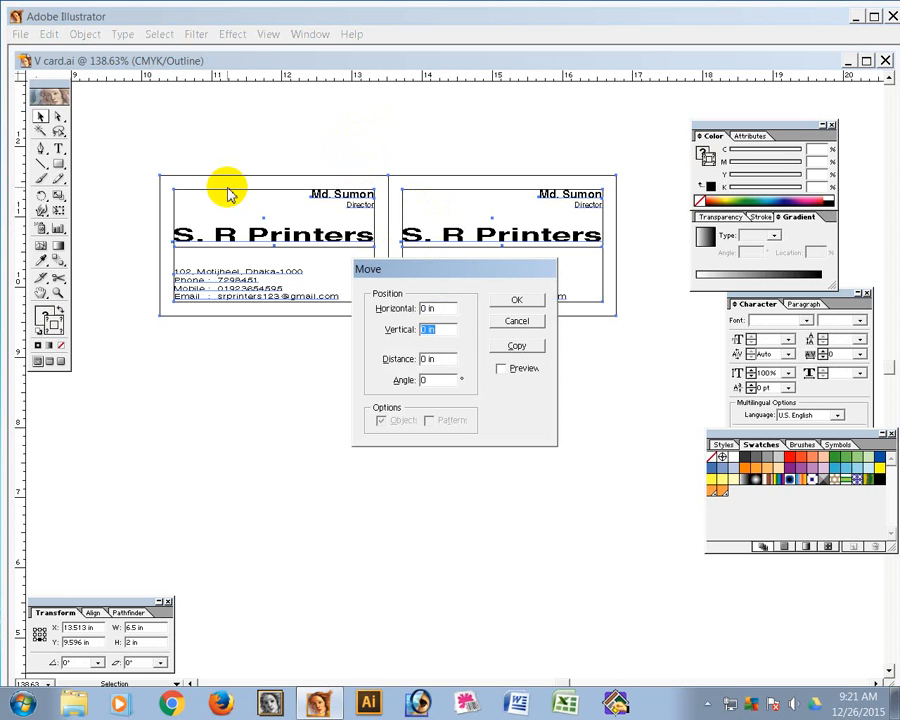
text(-2)
click(520, 345)
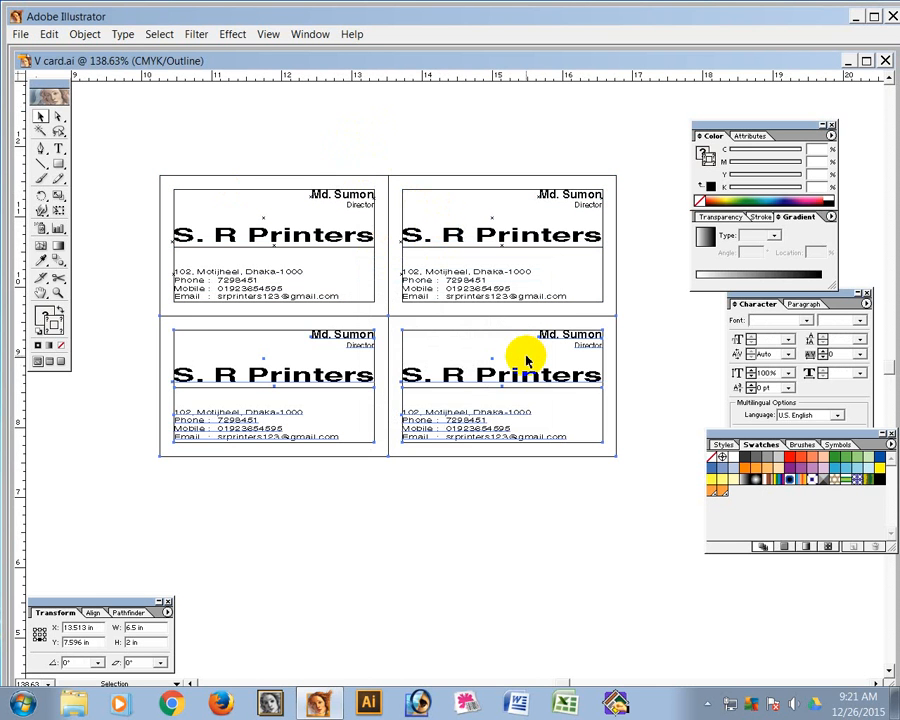
Repeat the last copy transform three times to fill five rows of card pairs, then clear the selection
key(ctrl+d)
key(ctrl+d)
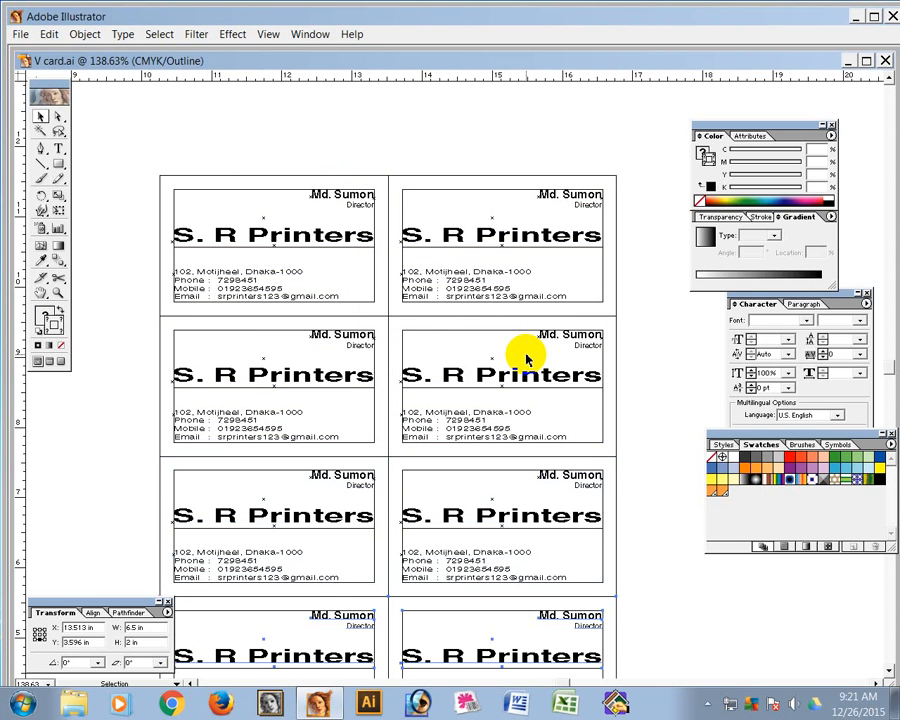
key(ctrl+d)
click(638, 450)
Delete the four lower rows of card copies, keeping only the top pair
ctrl+alt+click(538, 506)
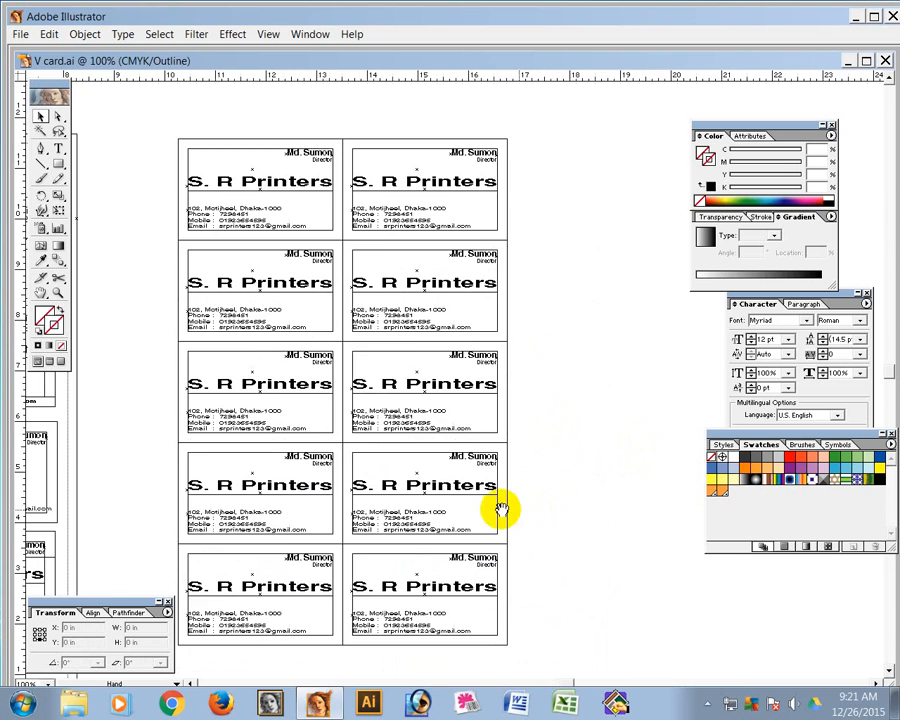
drag(500, 510, 548, 492)
drag(177, 271, 597, 614)
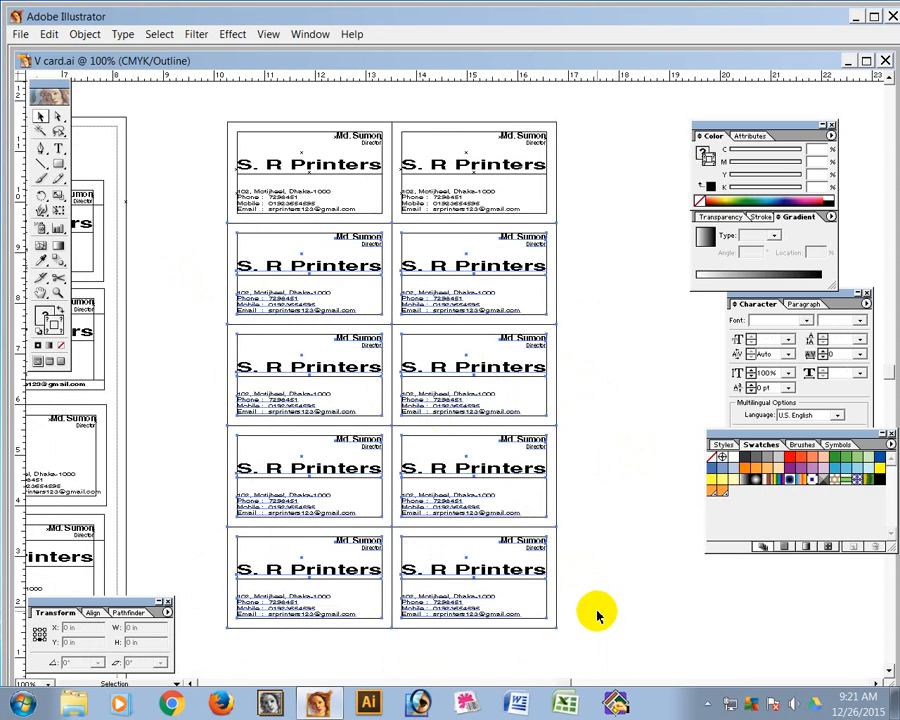
key(Delete)
Copy the remaining pair of cards directly below with Move, using 0 in horizontal and -2 in vertical
drag(305, 325, 453, 186)
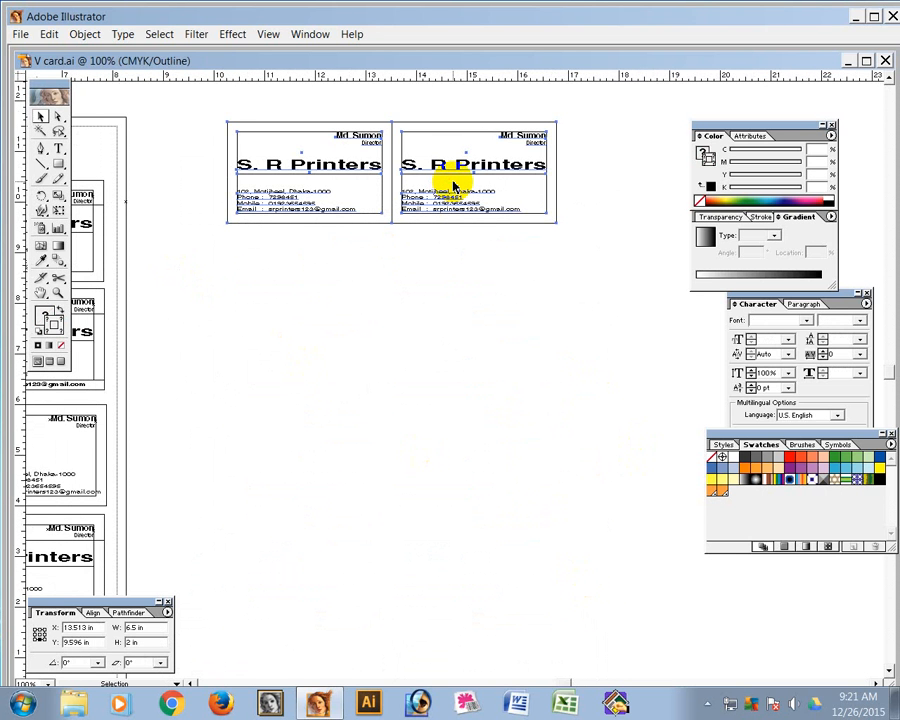
key(Return)
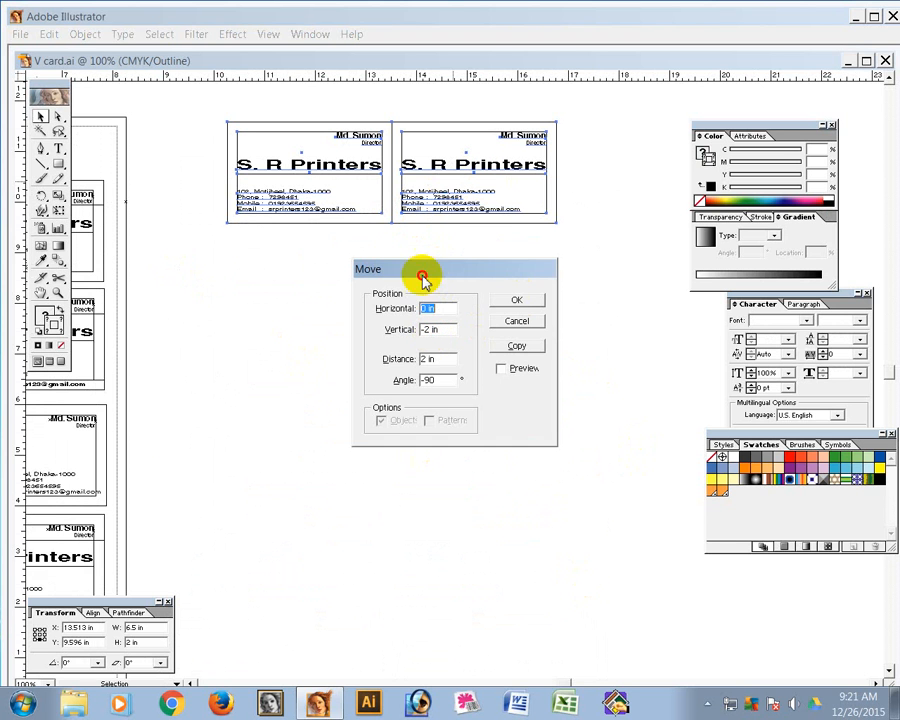
drag(422, 277, 397, 289)
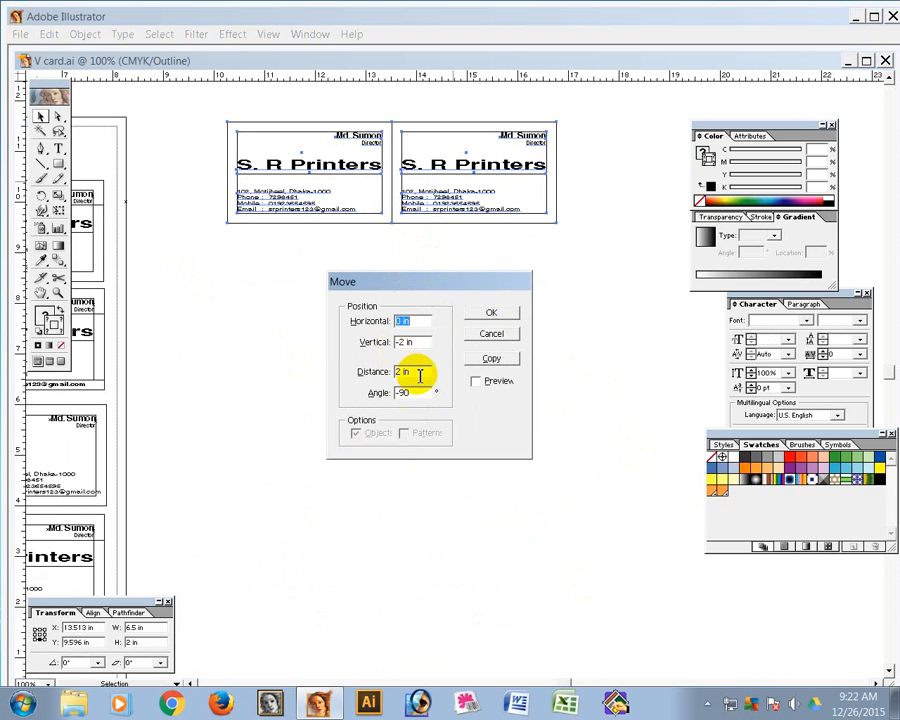
click(491, 360)
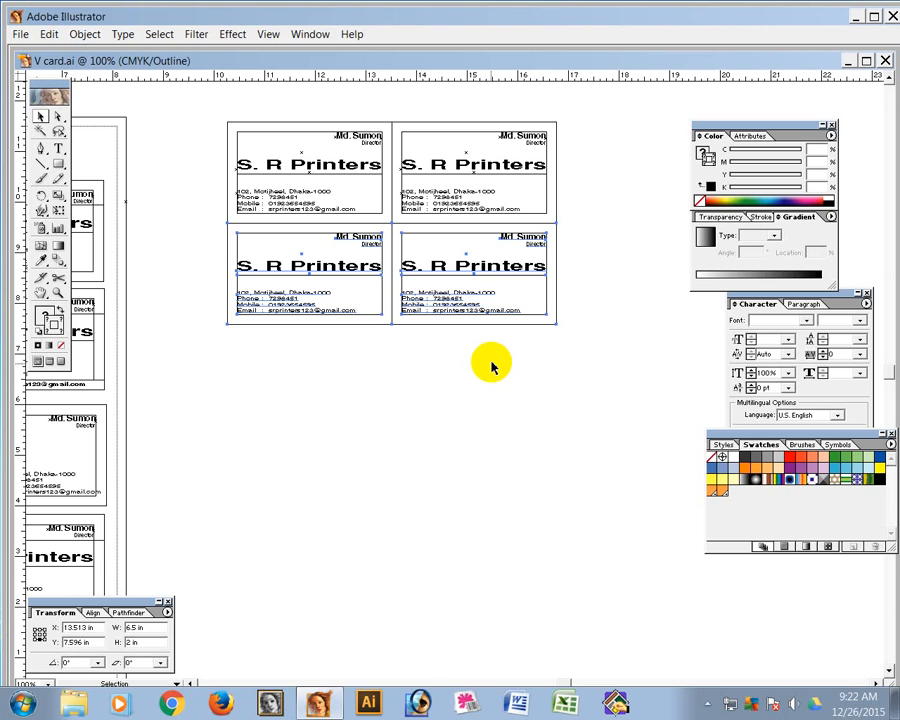
Repeat the downward copy of the card pair three more times and deselect the cards
key(ctrl+d)
key(ctrl+d)
key(ctrl+d)
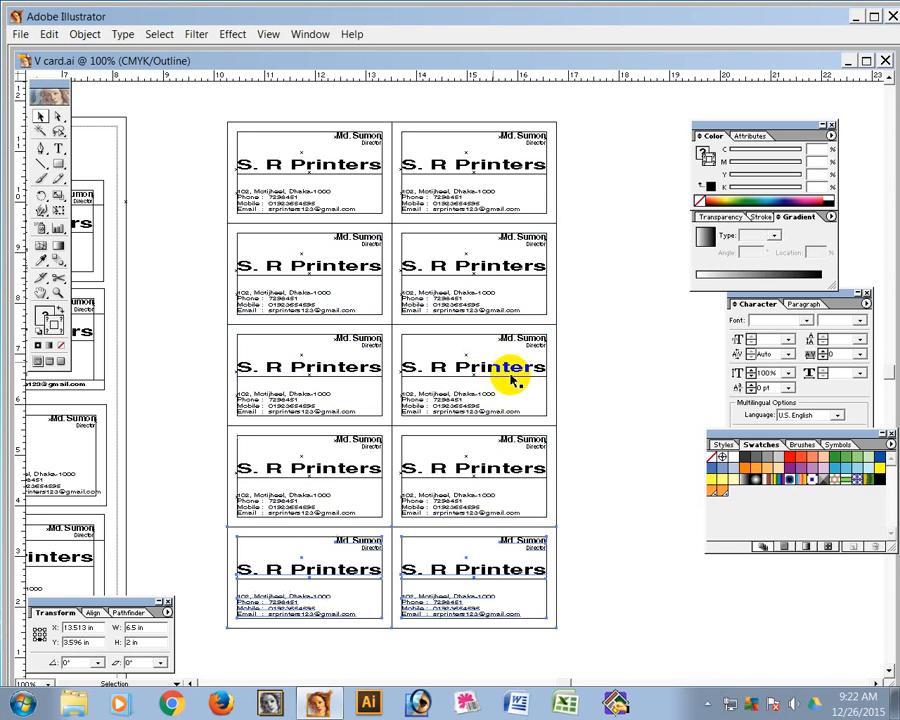
click(604, 412)
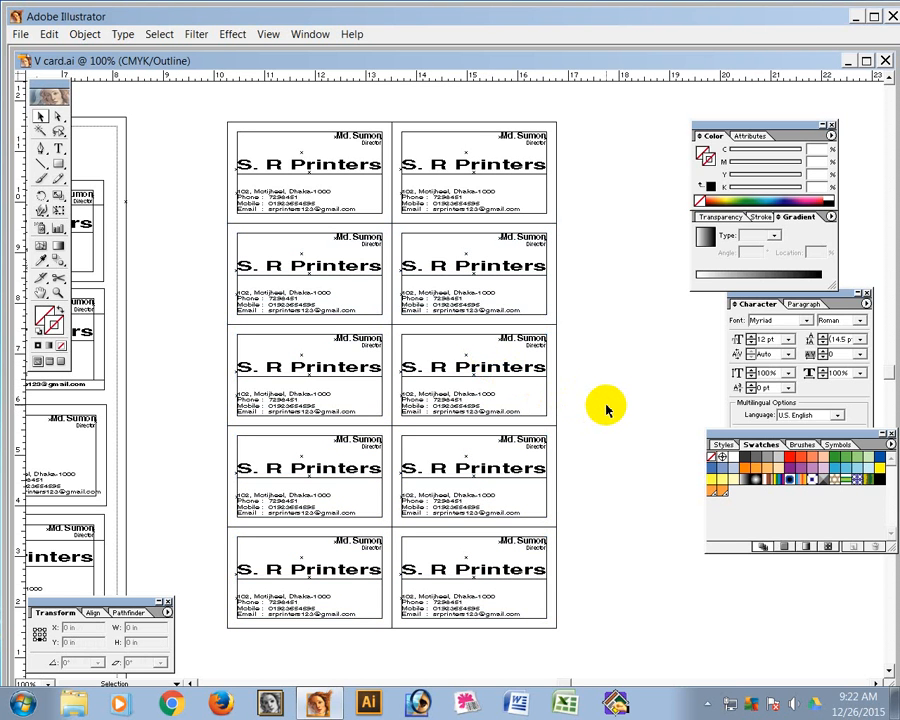
Delete the second column of cards and the lower rows of the first column, leaving one card
drag(460, 110, 566, 622)
key(Delete)
drag(194, 257, 360, 675)
key(Delete)
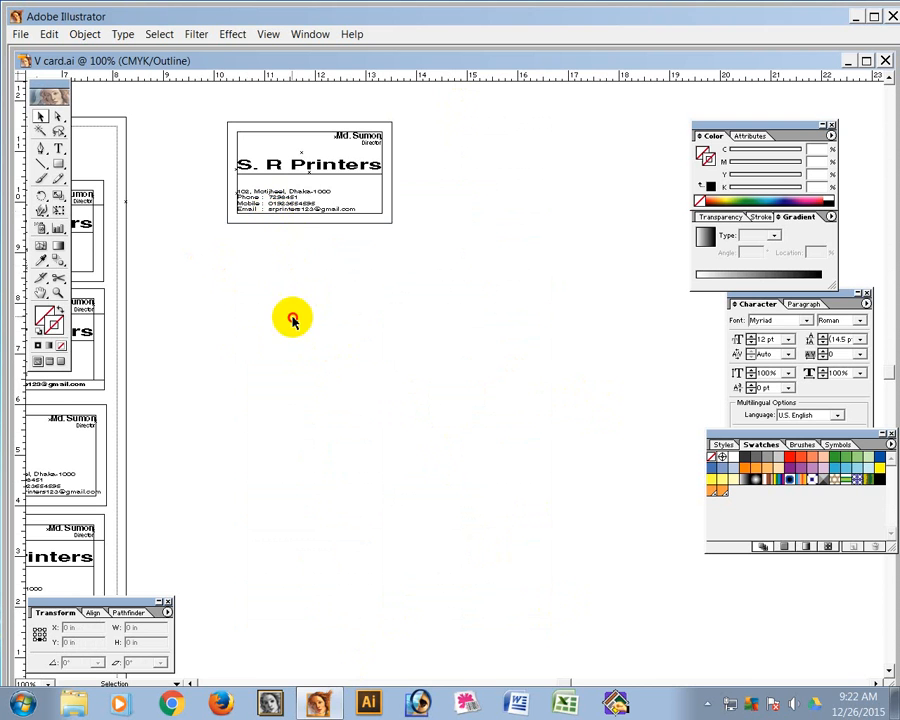
Copy the single card beside itself with Move, using 3.25 in horizontal and 0 vertical, and deselect
click(283, 212)
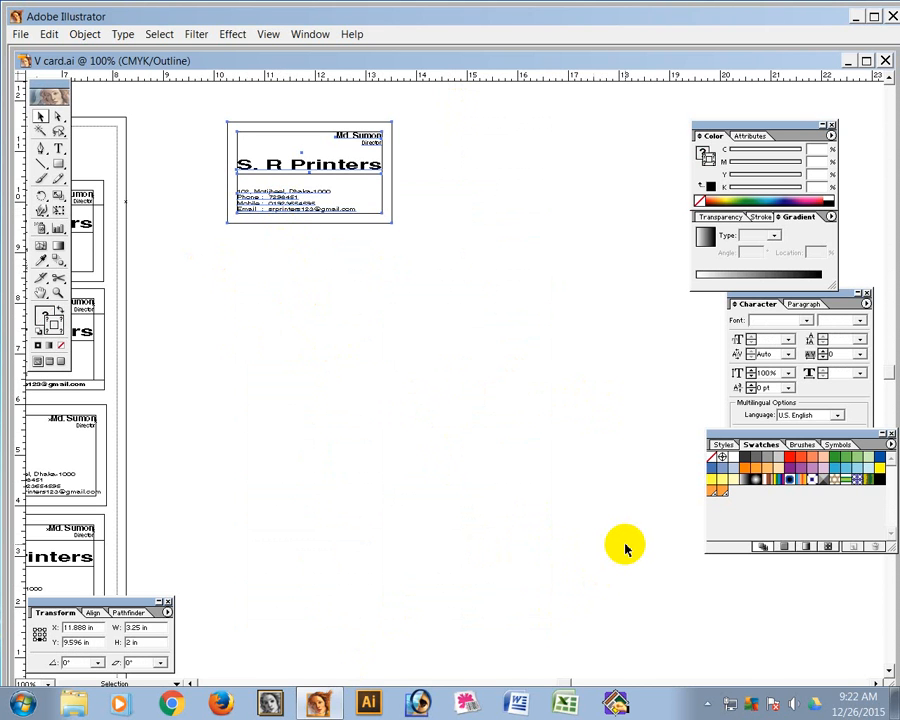
key(Return)
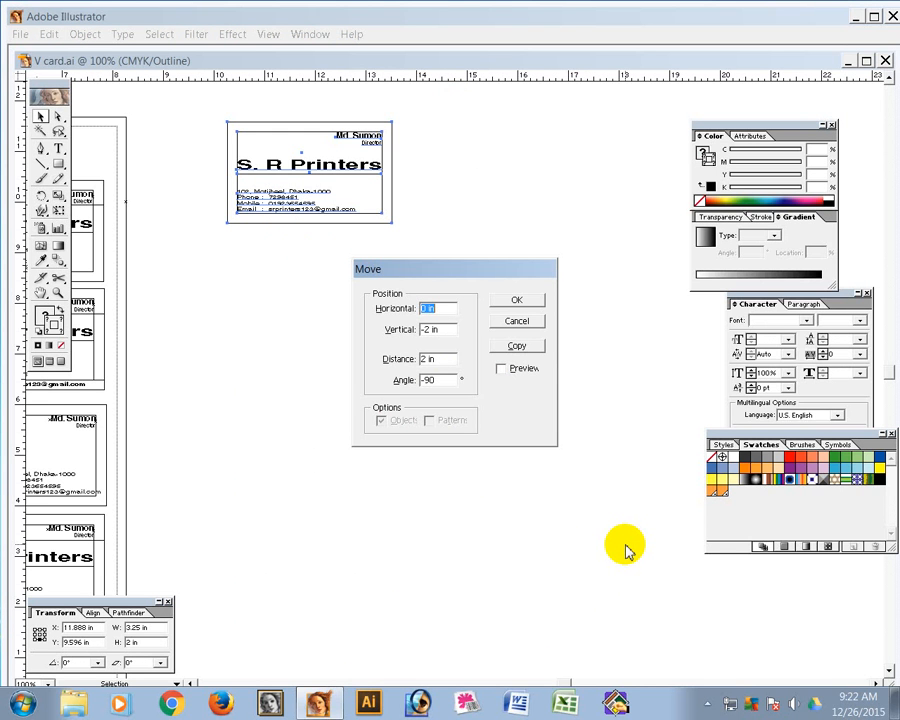
text(3.25)
key(Tab)
text(0)
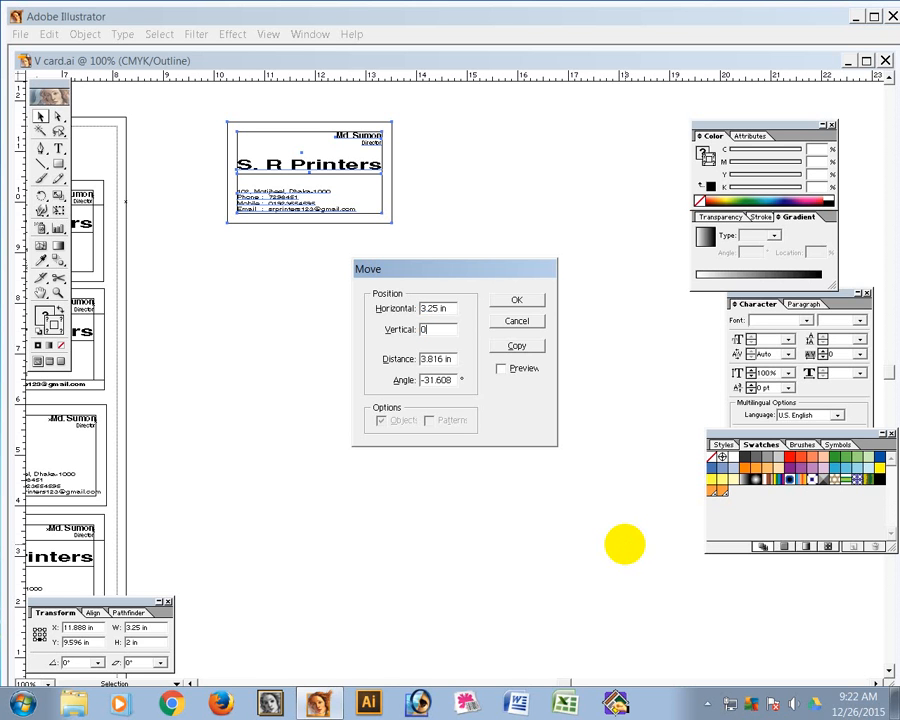
click(515, 344)
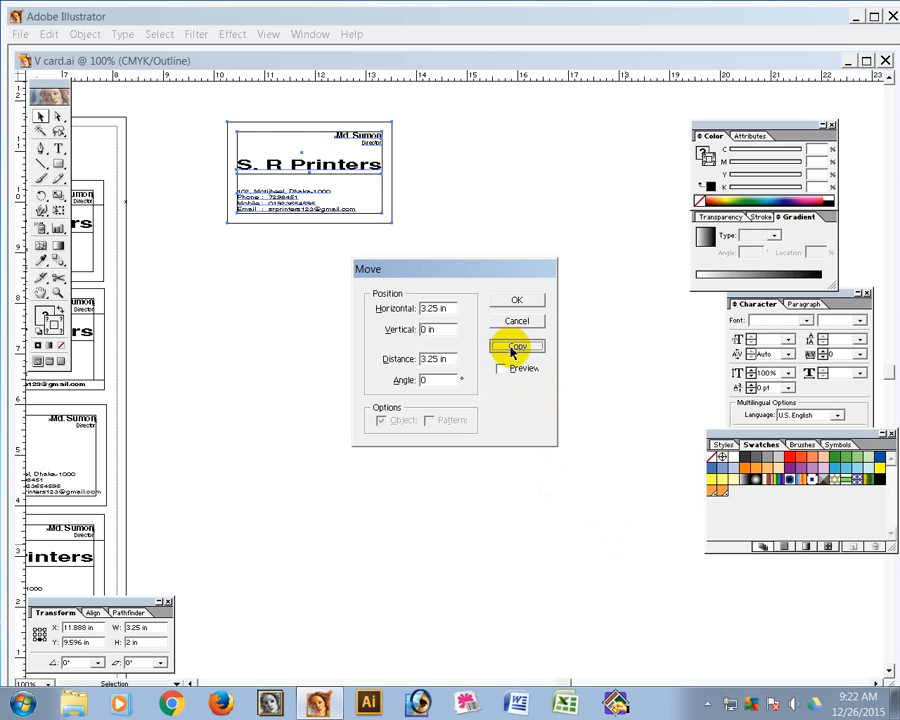
drag(343, 298, 390, 266)
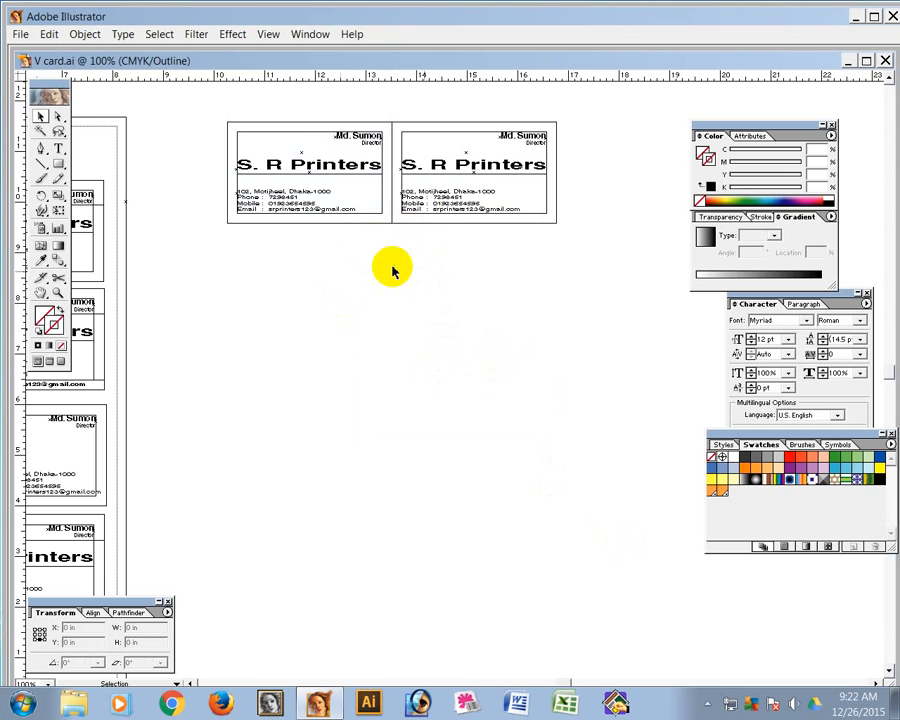
Select the two adjacent cards together and duplicate them below with Move at 0 horizontal and -2 in vertical
click(298, 165)
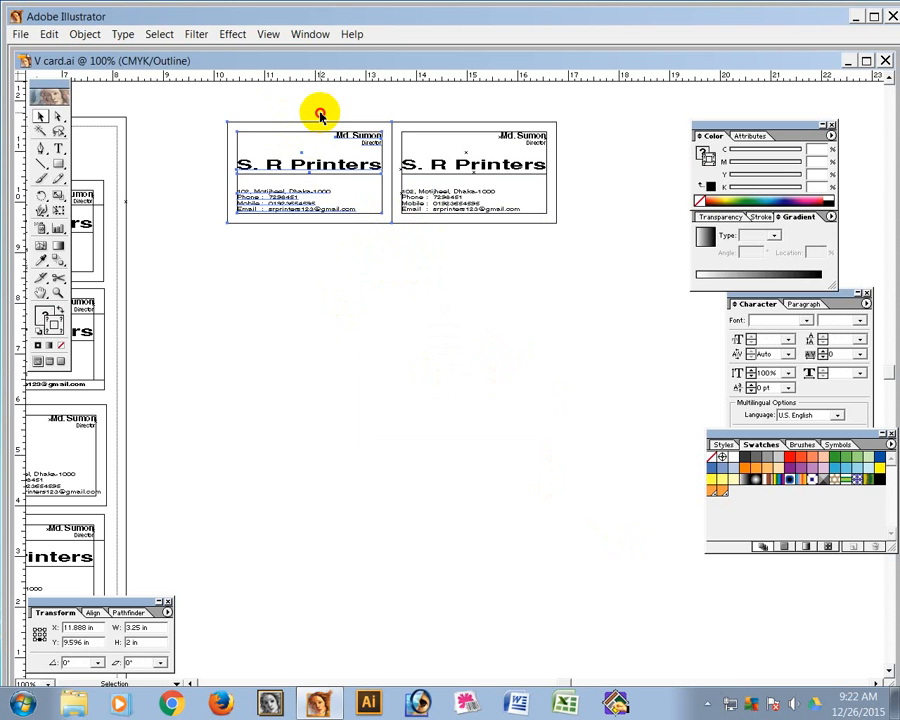
drag(326, 108, 460, 149)
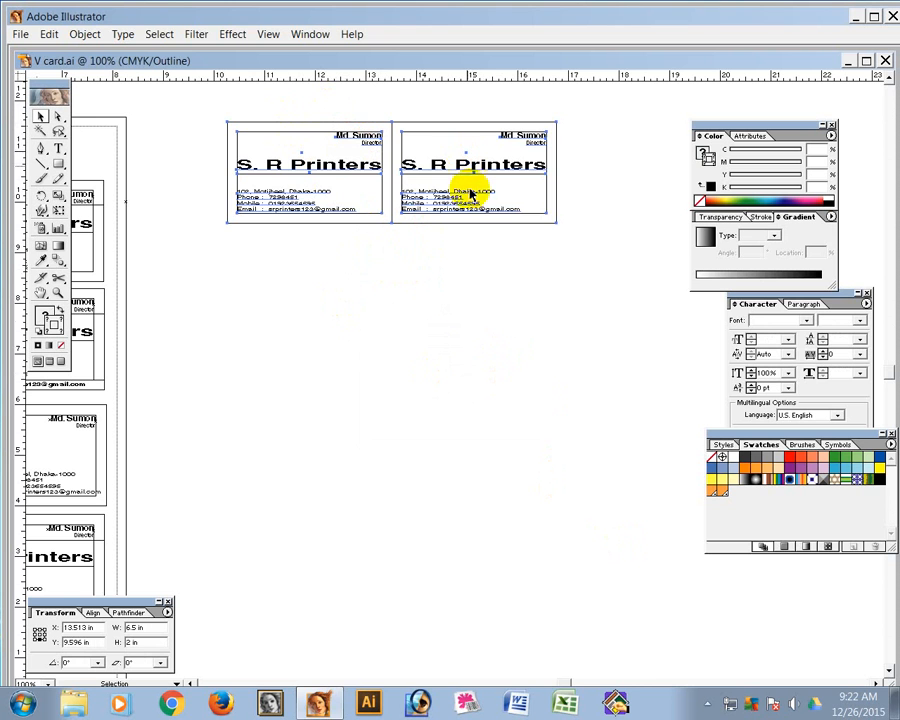
click(427, 346)
drag(189, 104, 620, 310)
drag(358, 104, 428, 185)
key(Return)
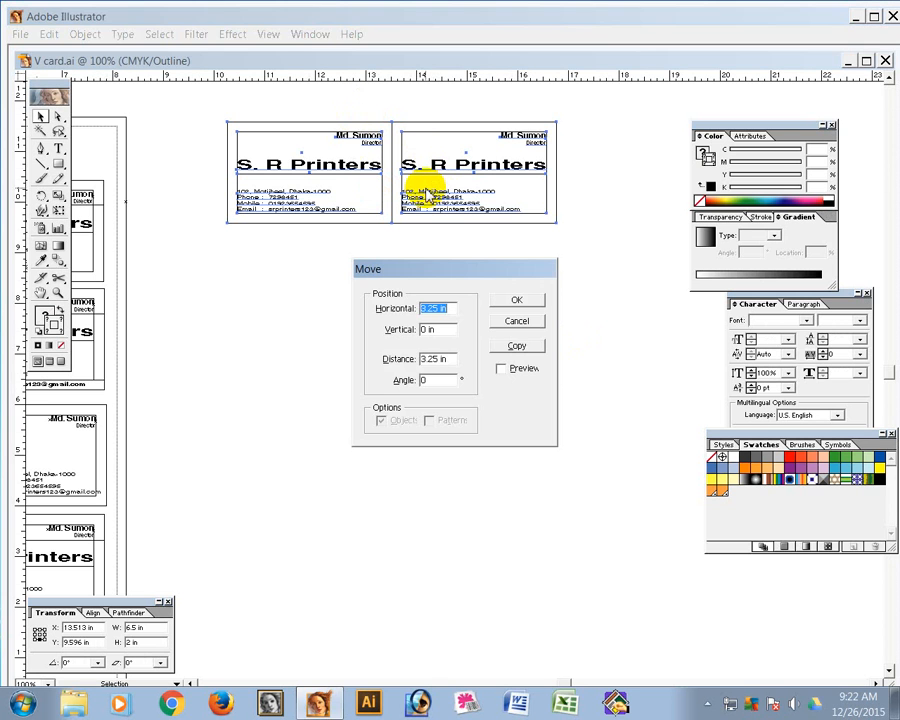
text(0)
key(Tab)
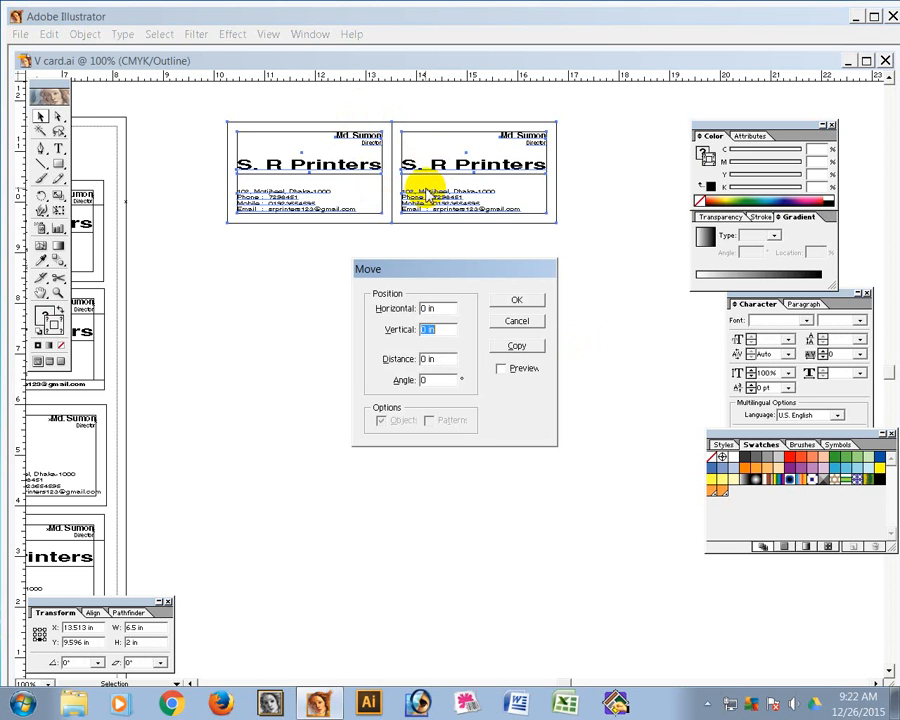
text(-2)
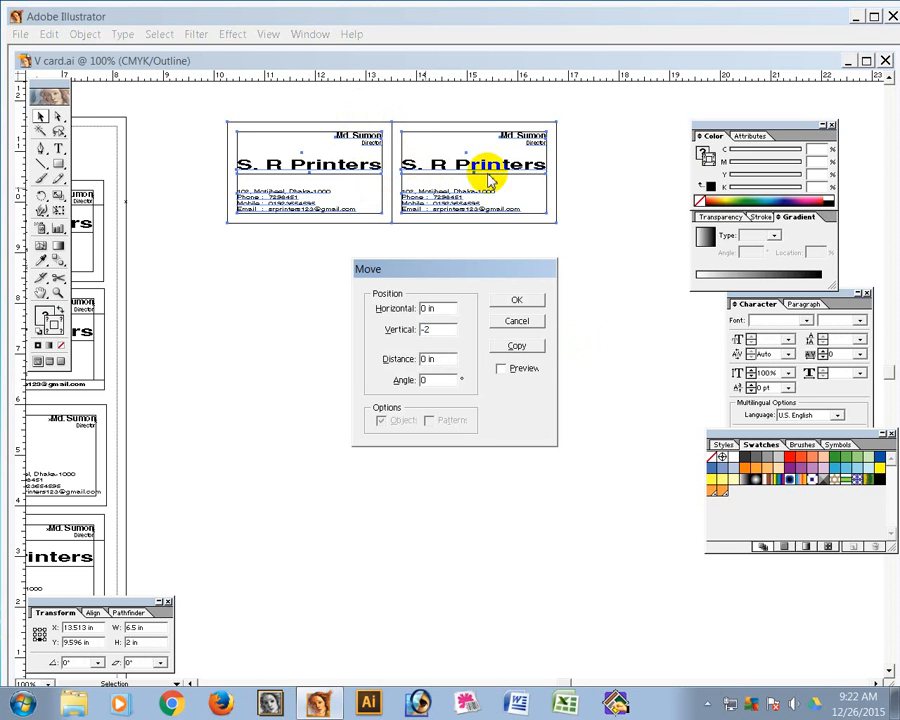
click(522, 349)
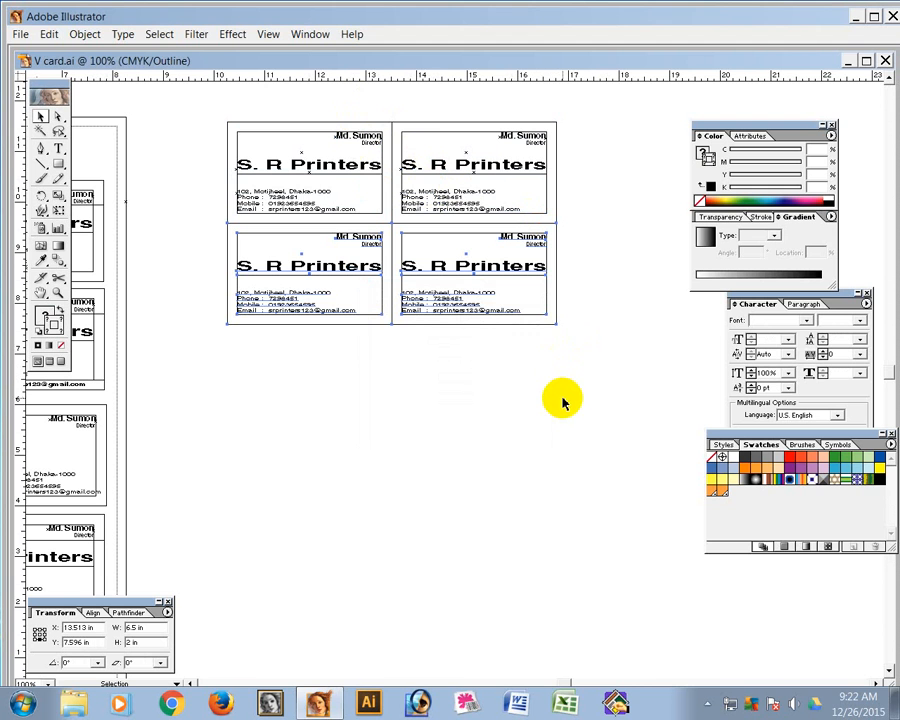
Repeat the row duplication three times to complete a sheet two cards wide and five rows high, then deselect
key(ctrl+d)
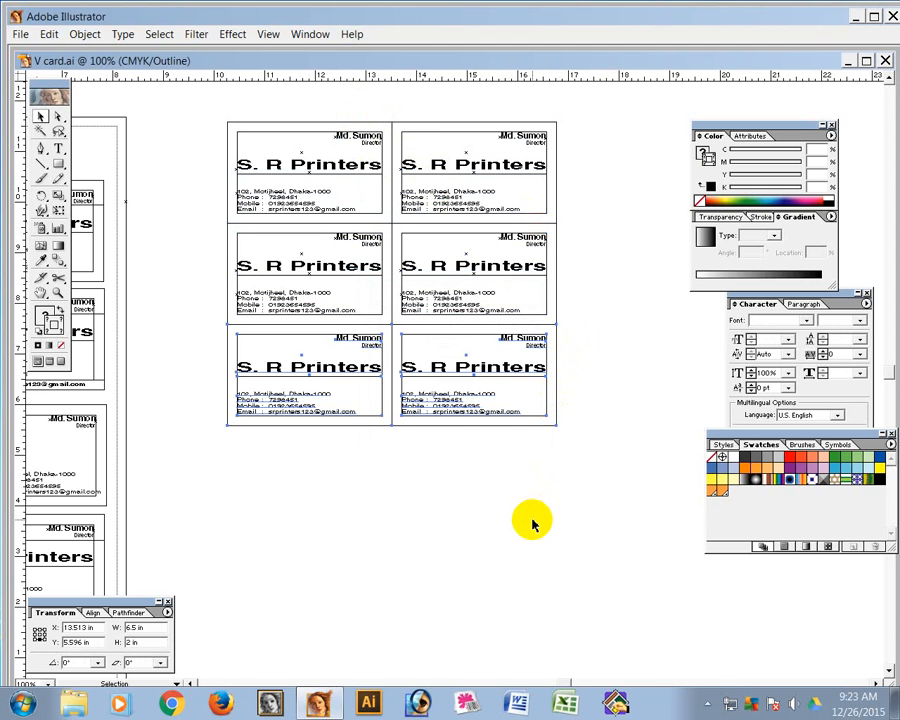
key(ctrl+d)
key(ctrl+d)
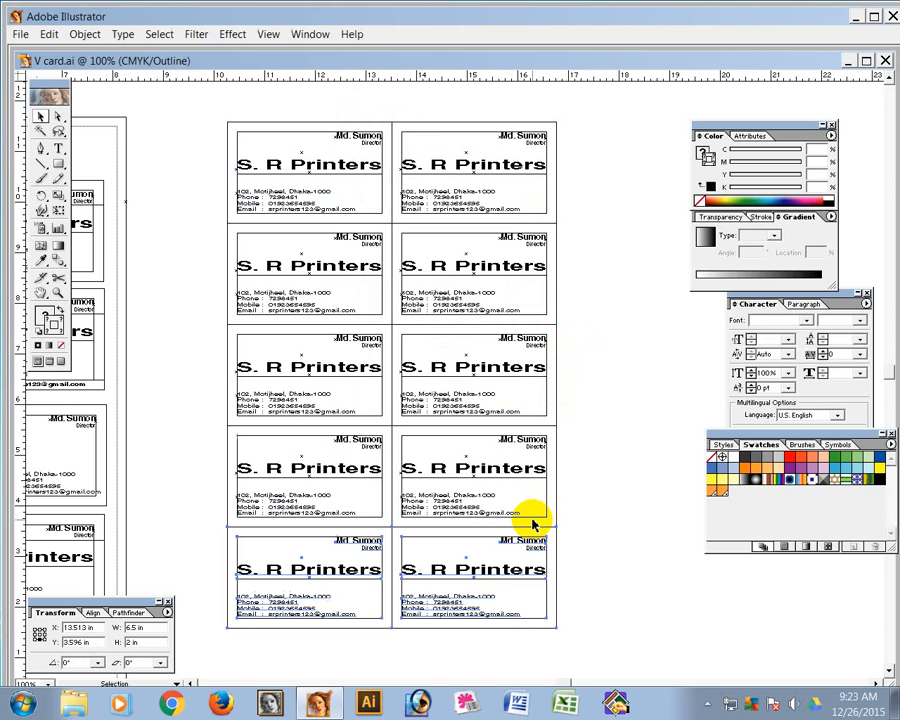
click(599, 597)
drag(598, 564, 598, 530)
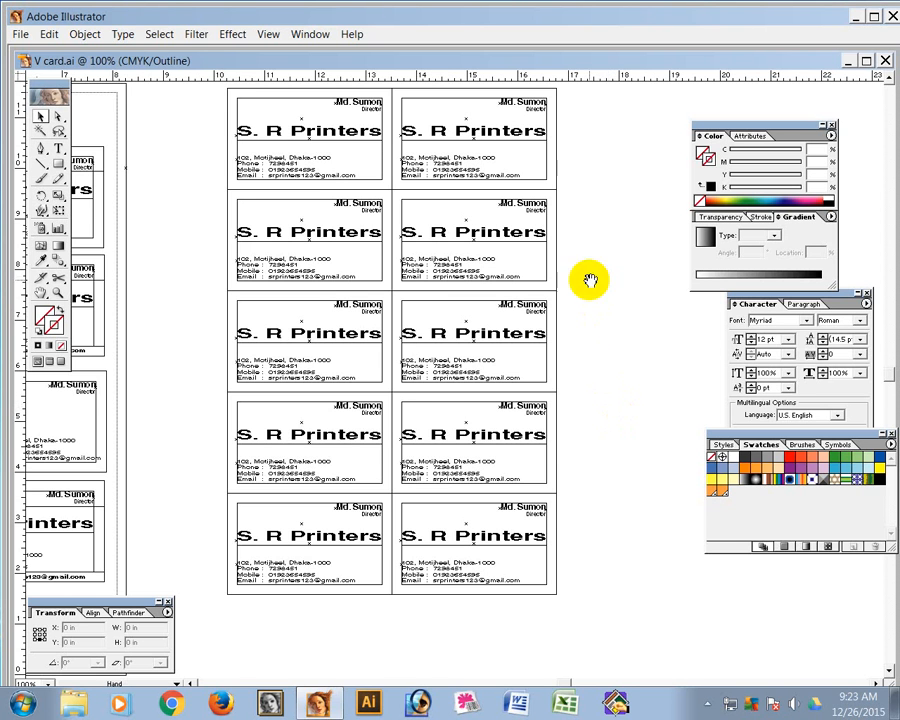
drag(572, 313, 566, 345)
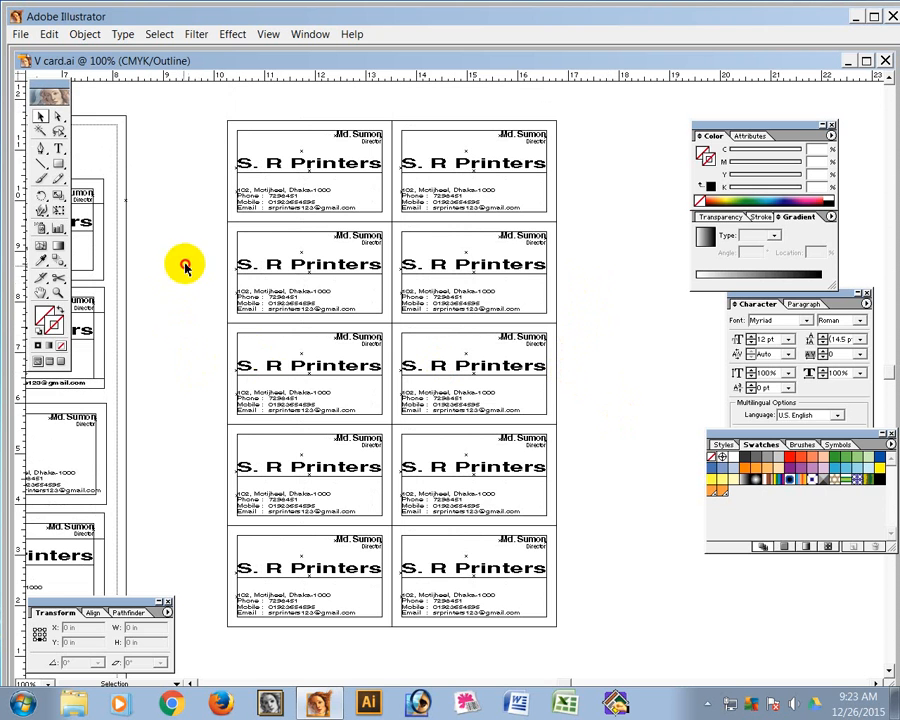
drag(183, 263, 607, 653)
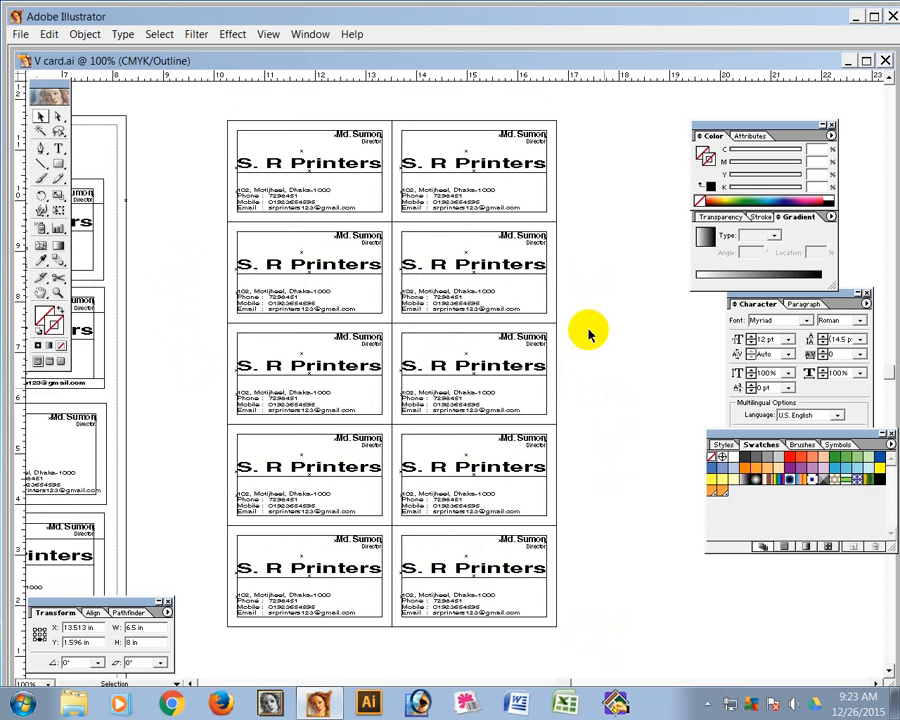
drag(574, 238, 573, 325)
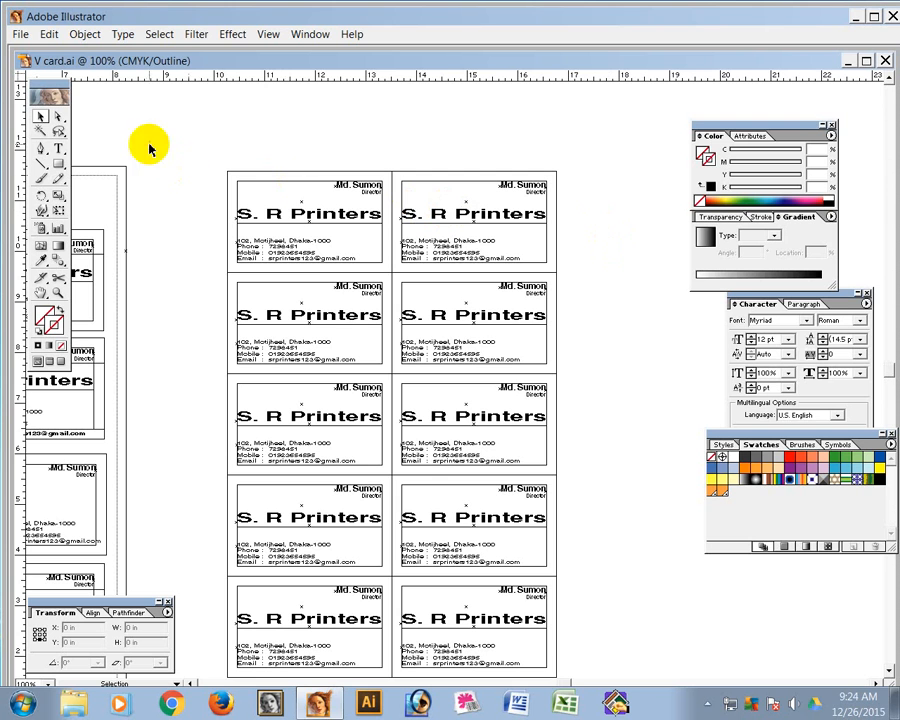
Select only the border of the sheet's top-left card and generate trim marks around it with the Trim Marks filter
click(58, 120)
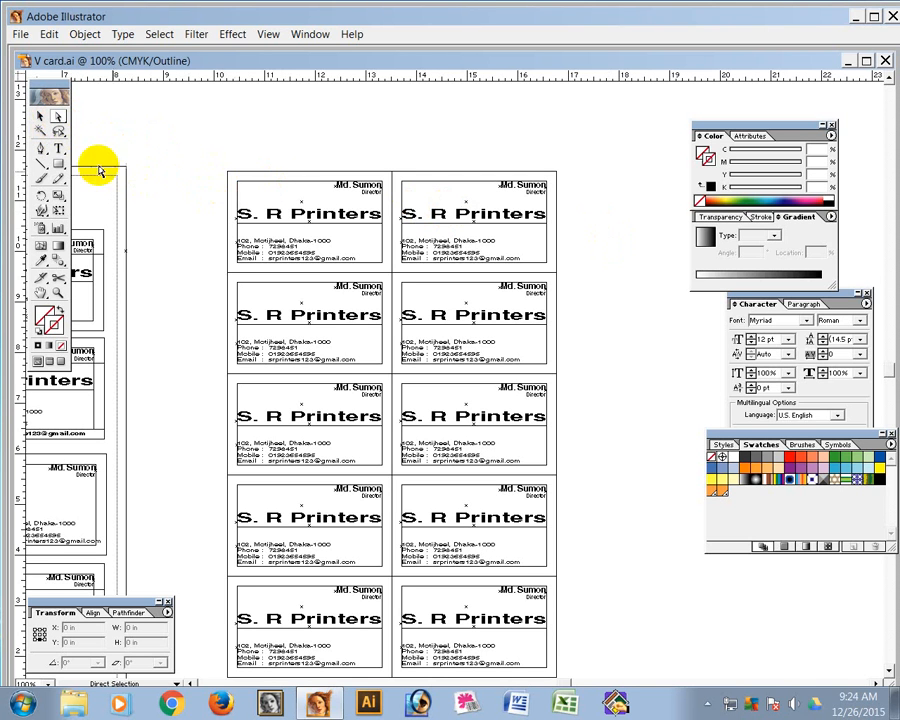
drag(218, 160, 232, 197)
click(209, 217)
drag(208, 158, 230, 202)
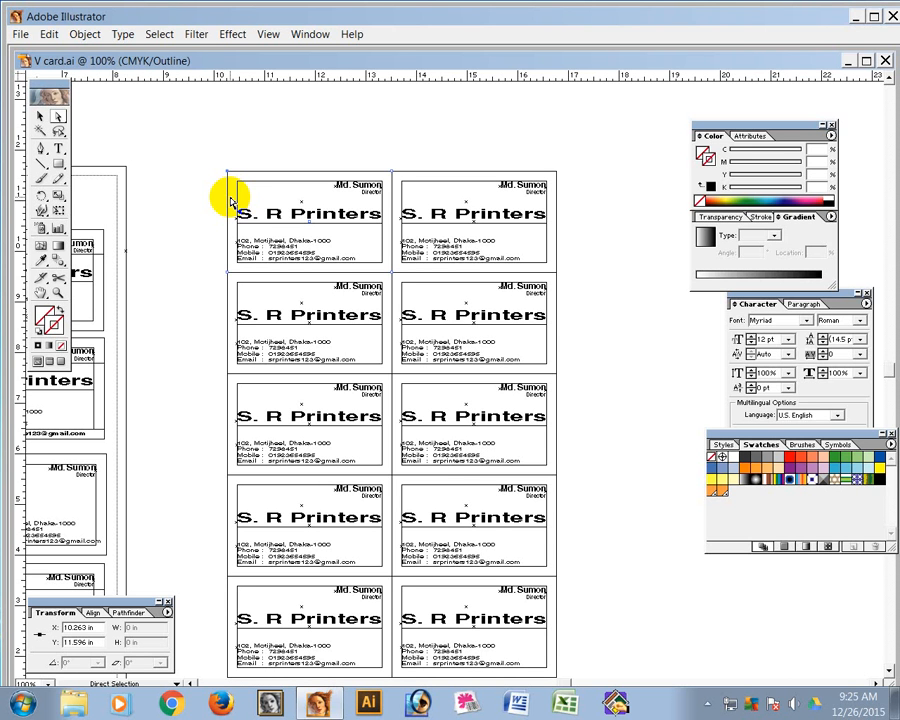
click(196, 35)
mouse_move(172, 39)
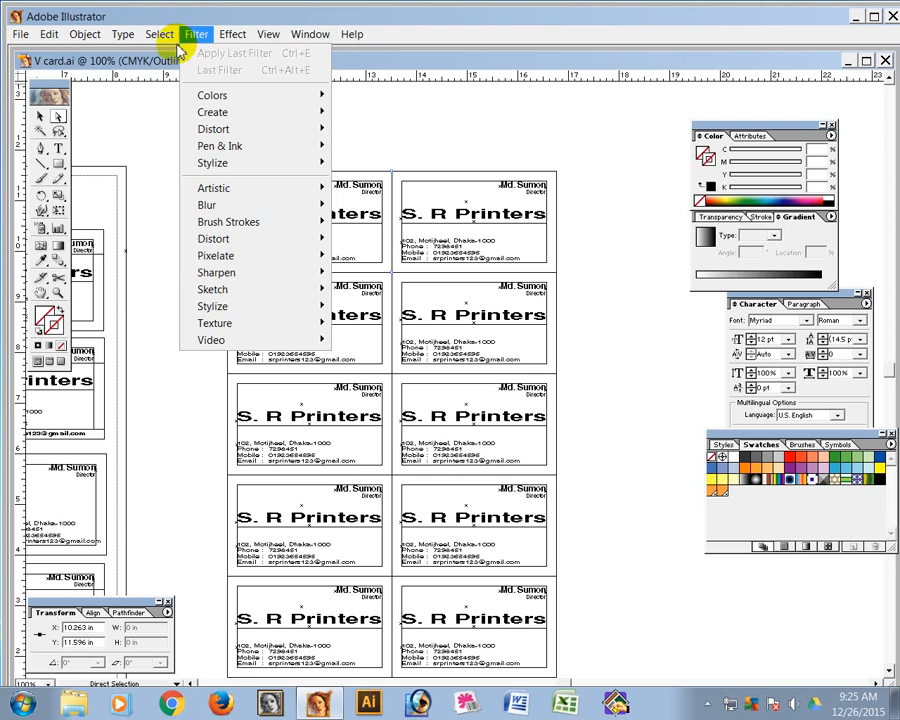
mouse_move(211, 123)
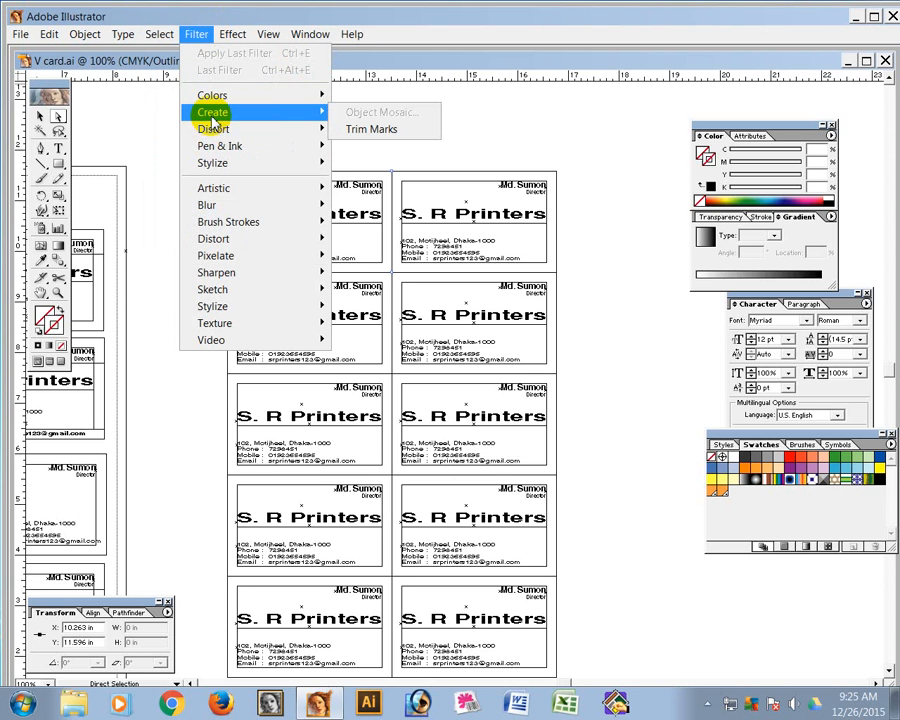
click(402, 137)
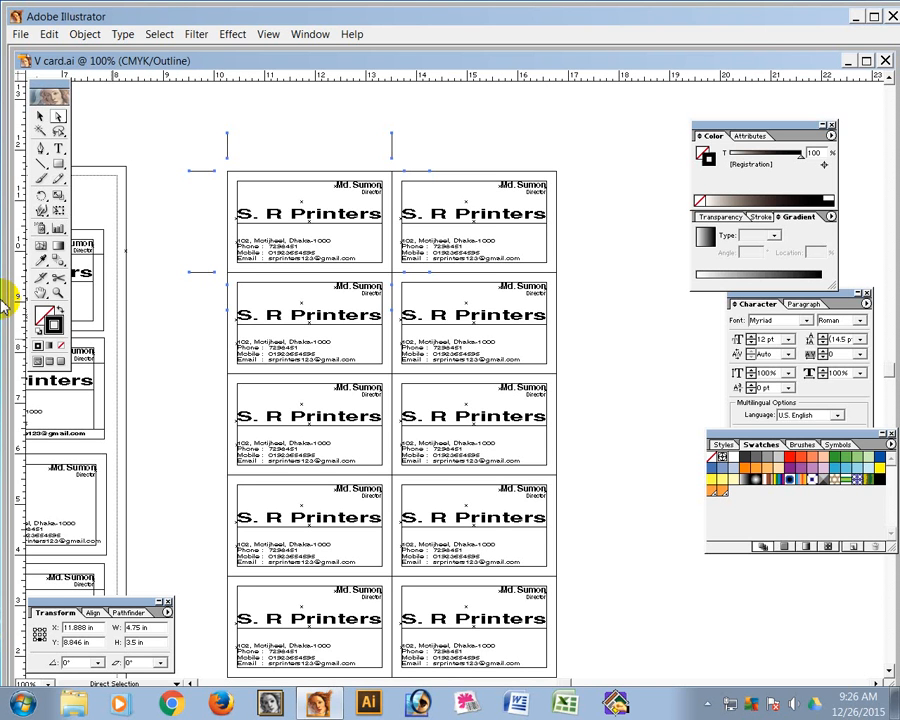
click(196, 33)
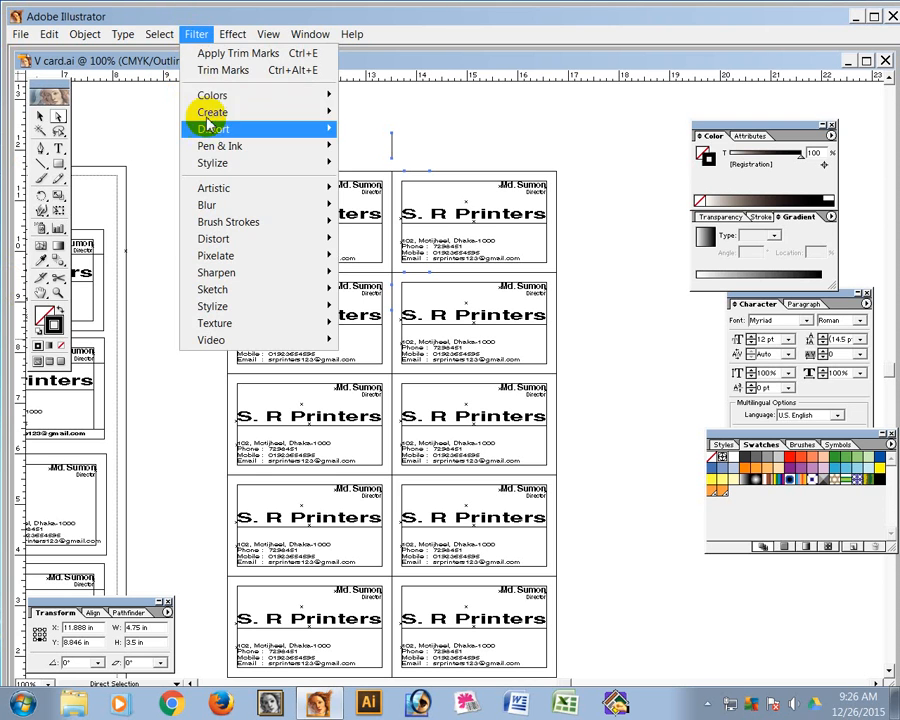
click(198, 33)
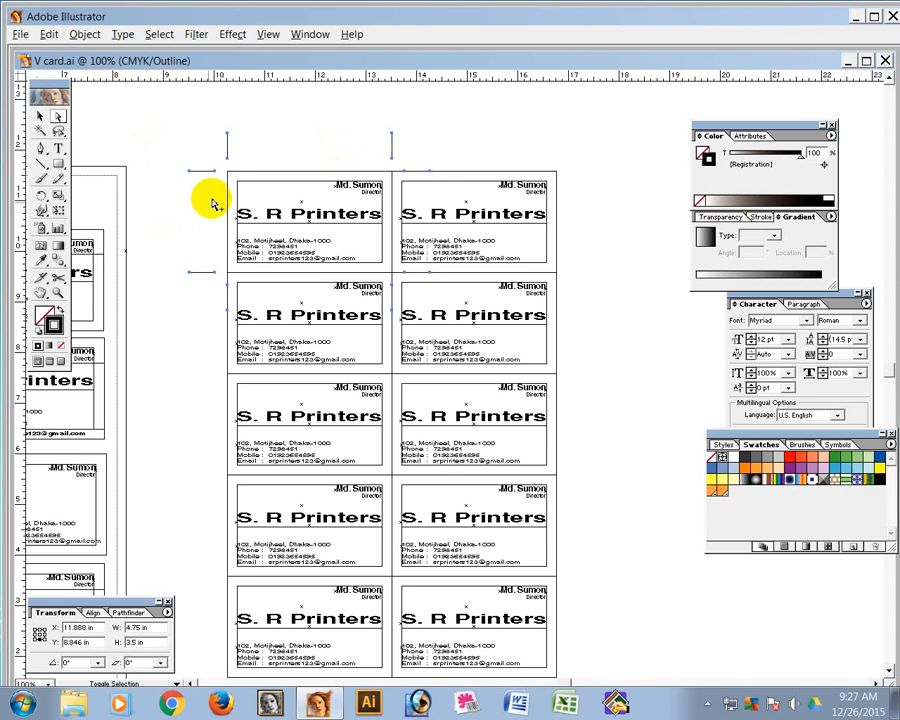
Delete the top-left card's trim marks that fall on neighbouring cards, keeping those above and outside the sheet's left edge
drag(212, 124, 418, 149)
drag(189, 150, 211, 305)
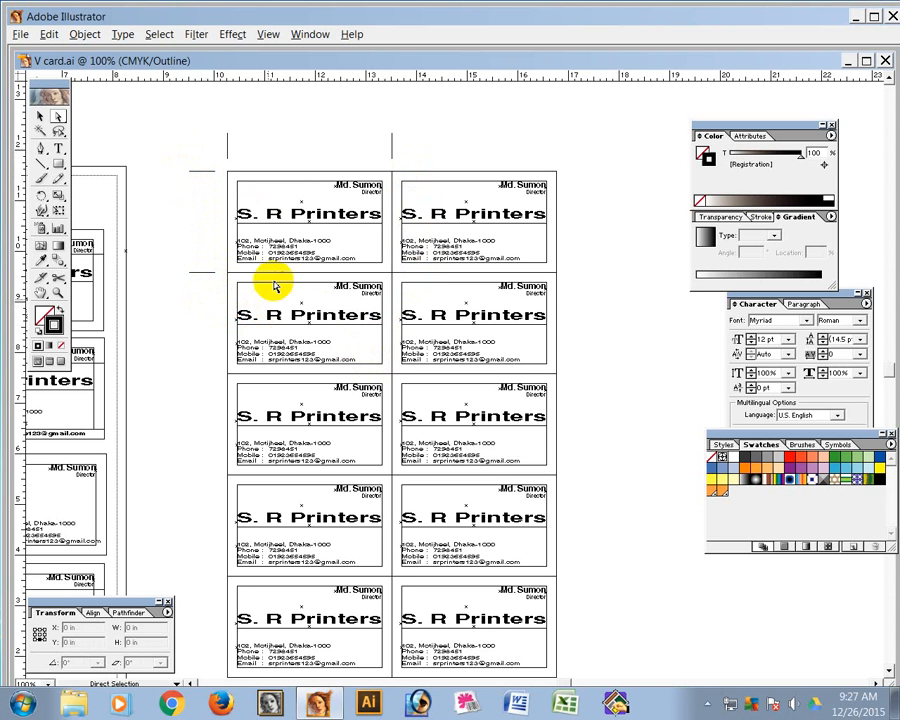
click(276, 145)
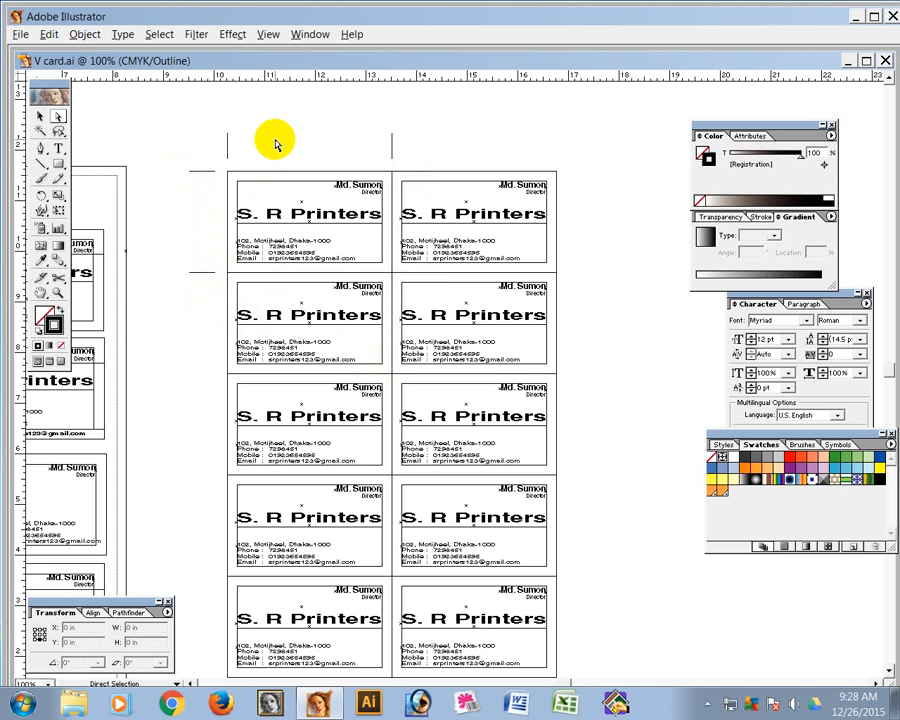
click(276, 143)
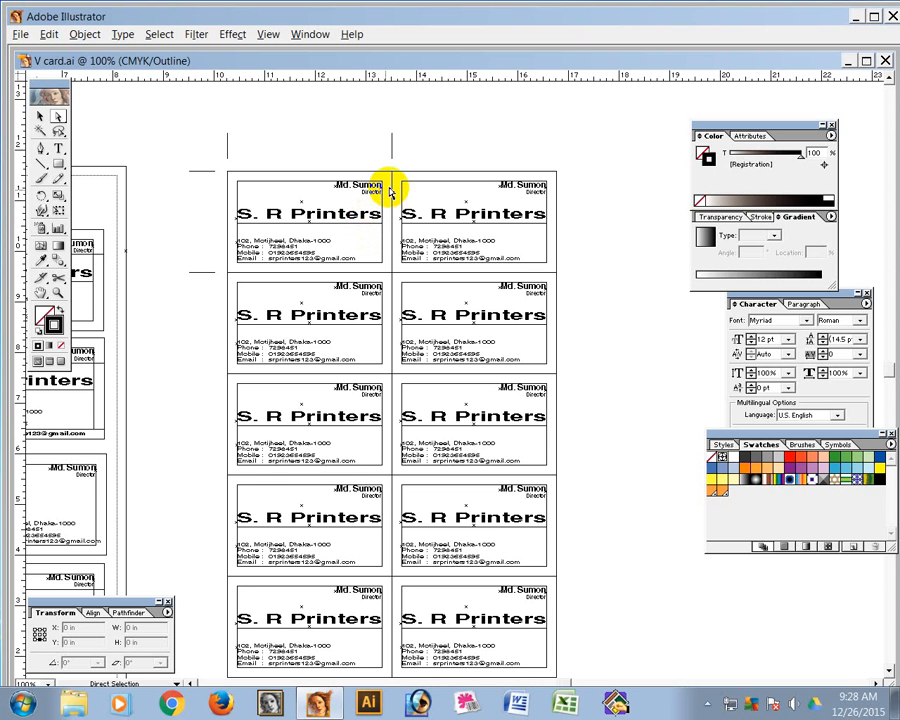
Add trim marks to the top-right card's border and delete them all except the one above the sheet's top-right corner
key(space)
drag(474, 149, 366, 166)
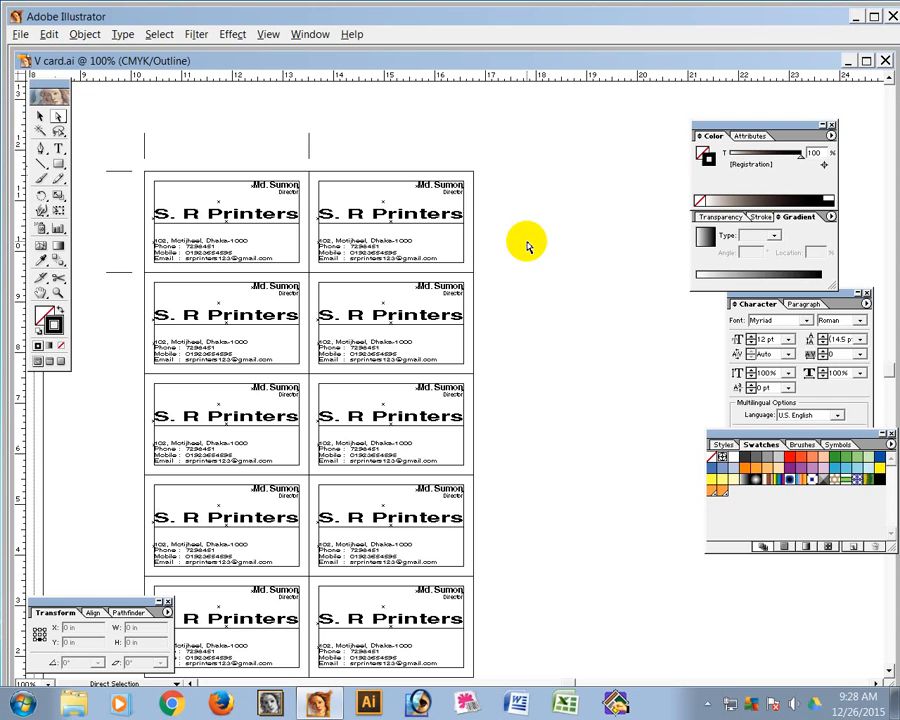
click(380, 165)
drag(380, 163, 391, 180)
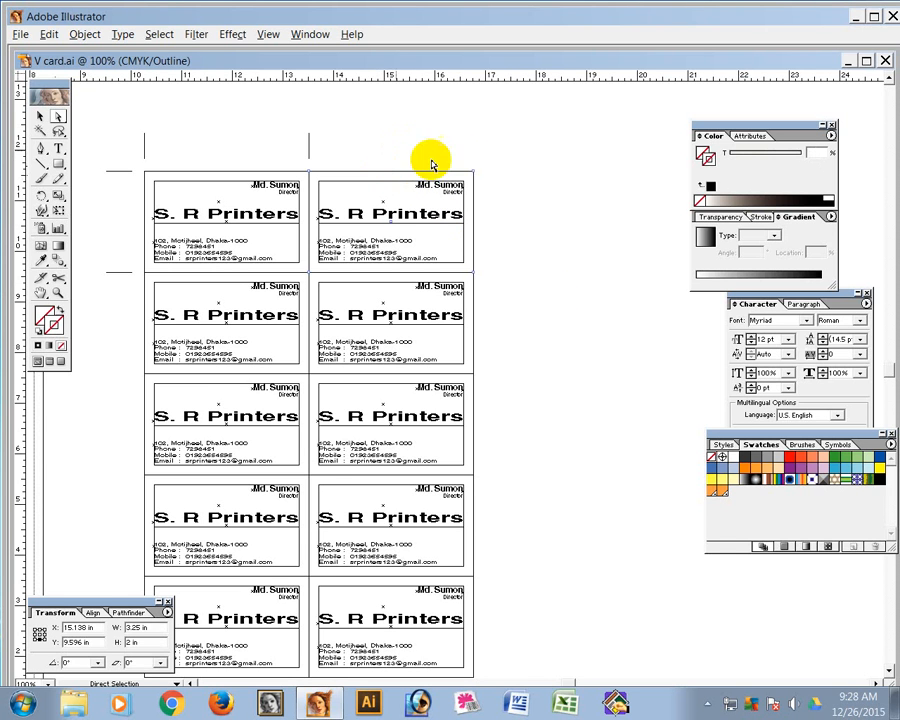
click(484, 169)
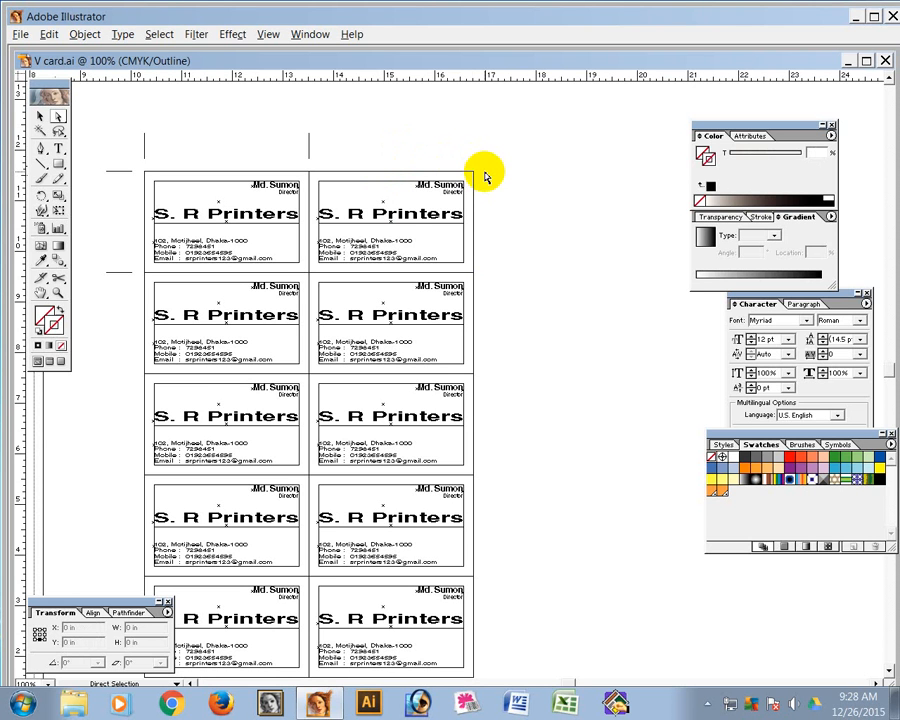
click(375, 165)
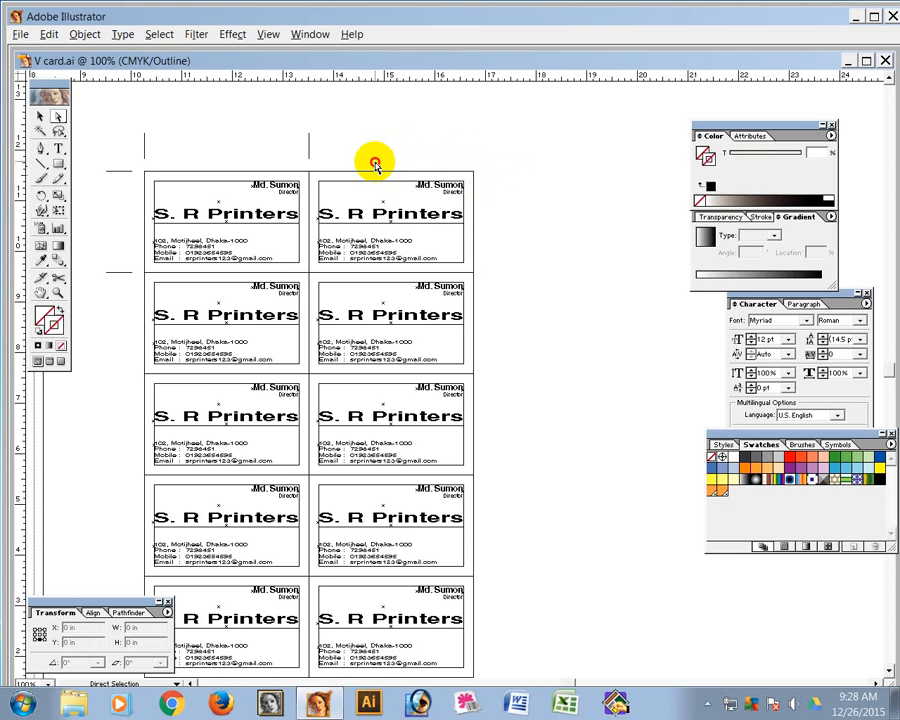
drag(375, 165, 456, 179)
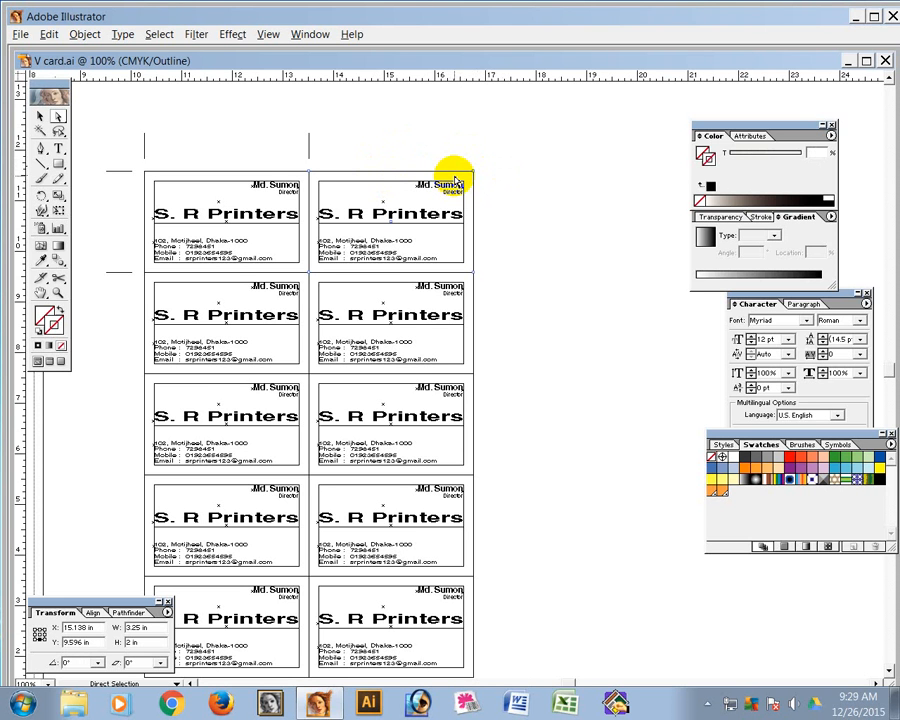
click(455, 181)
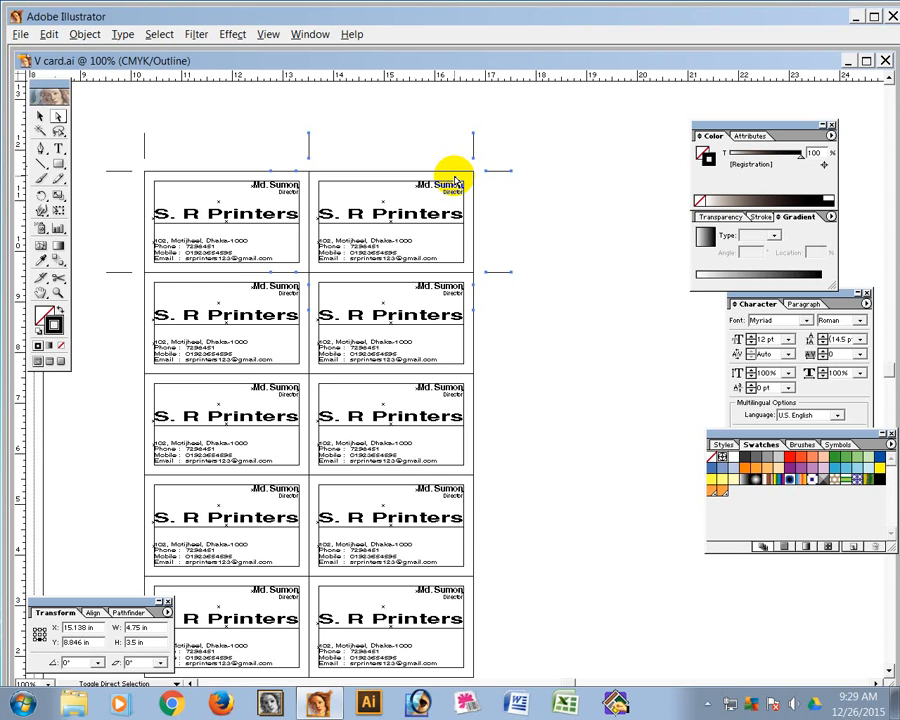
drag(445, 113, 488, 146)
key(Delete)
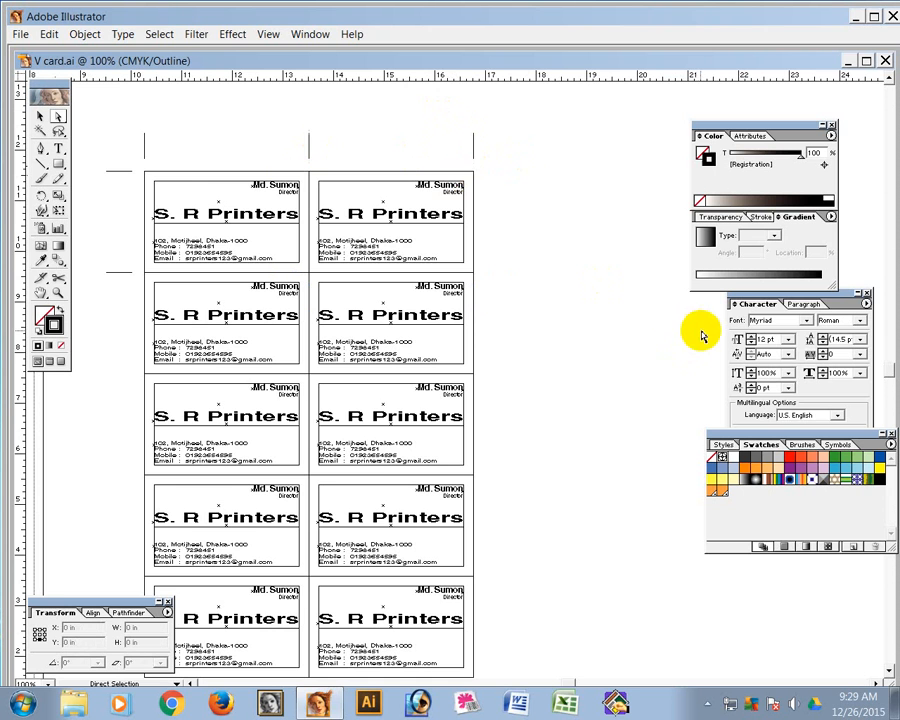
Add trim marks to the left card's border in the third row, keeping only the two outside the sheet's left edge
key(space)
drag(220, 395, 270, 312)
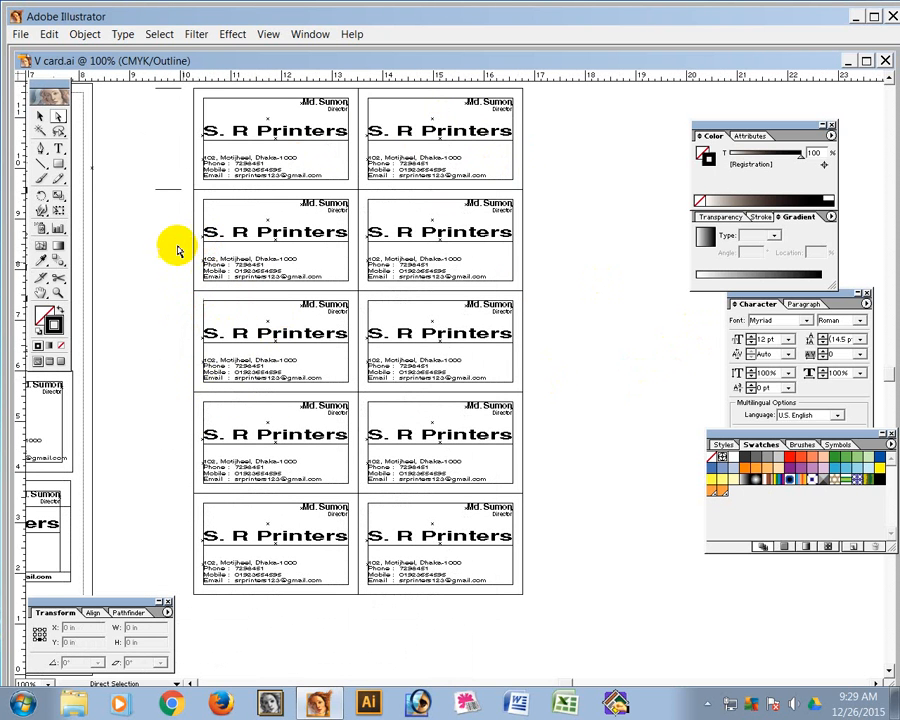
click(192, 290)
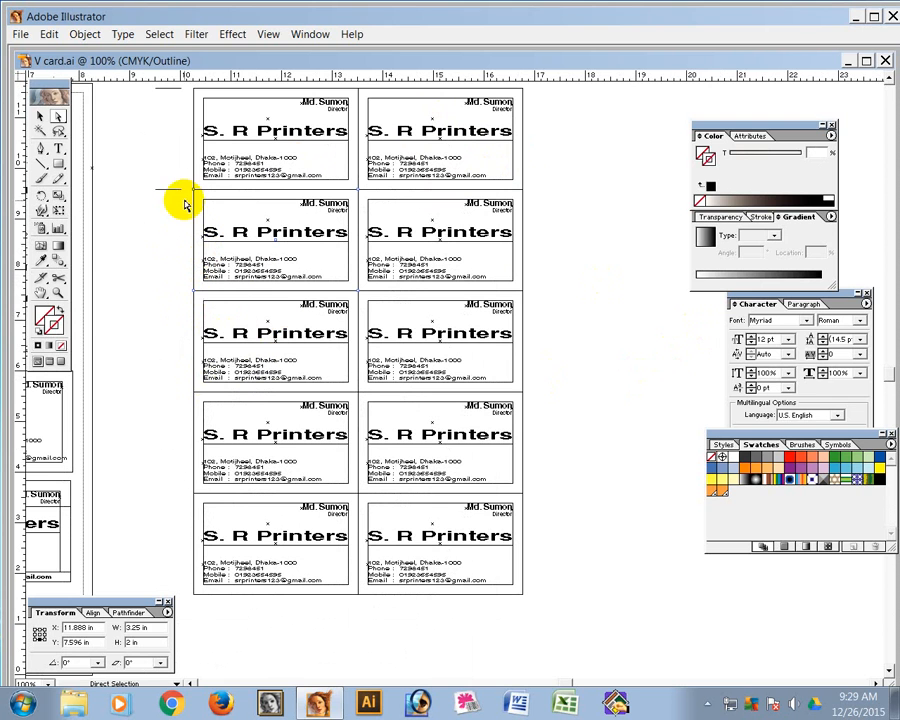
click(157, 257)
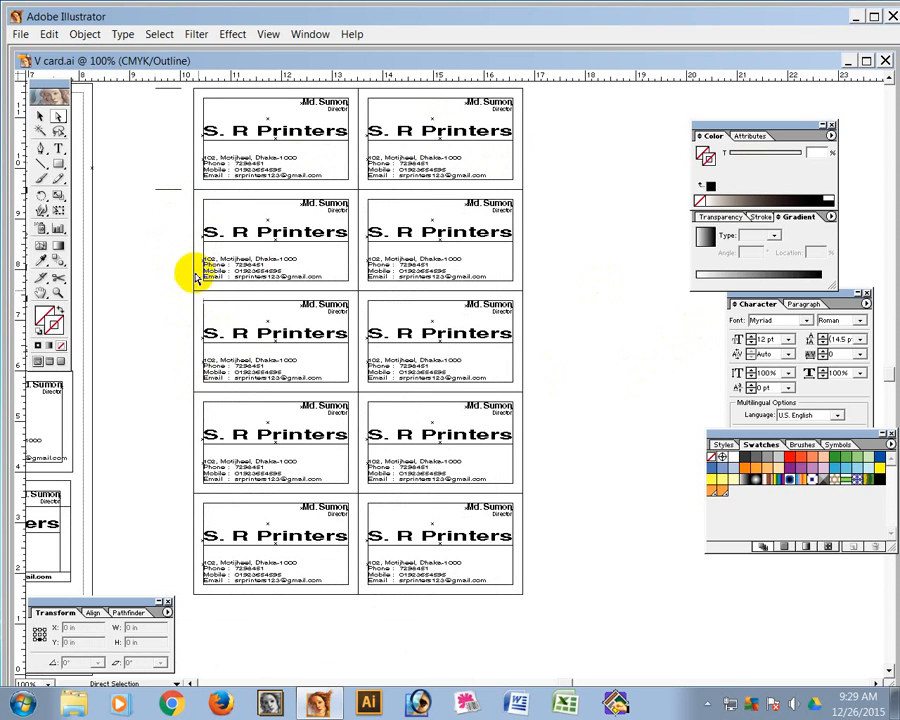
drag(187, 334, 196, 356)
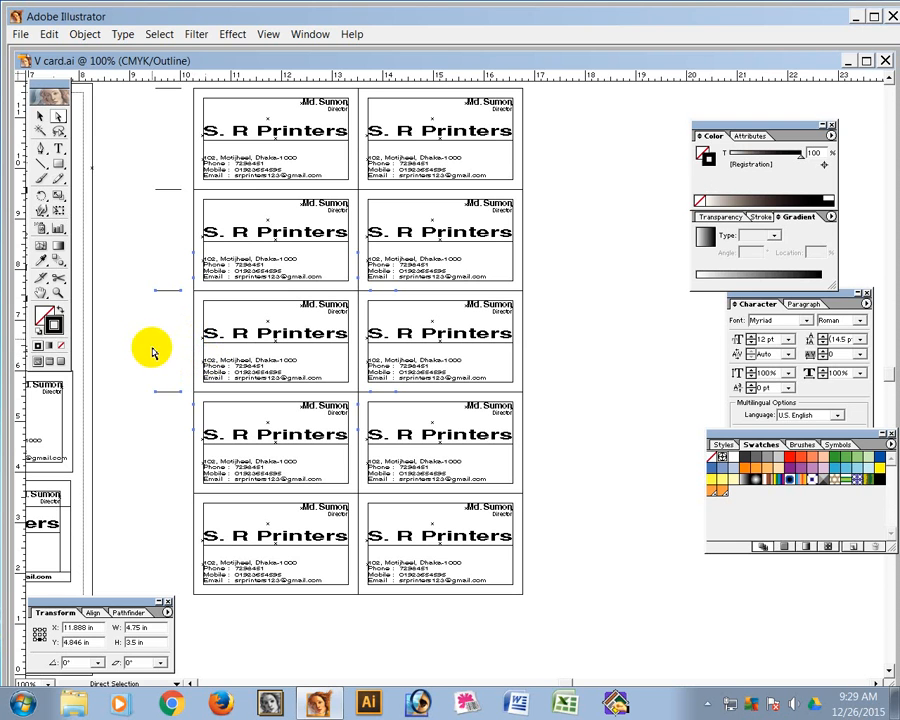
drag(140, 265, 175, 428)
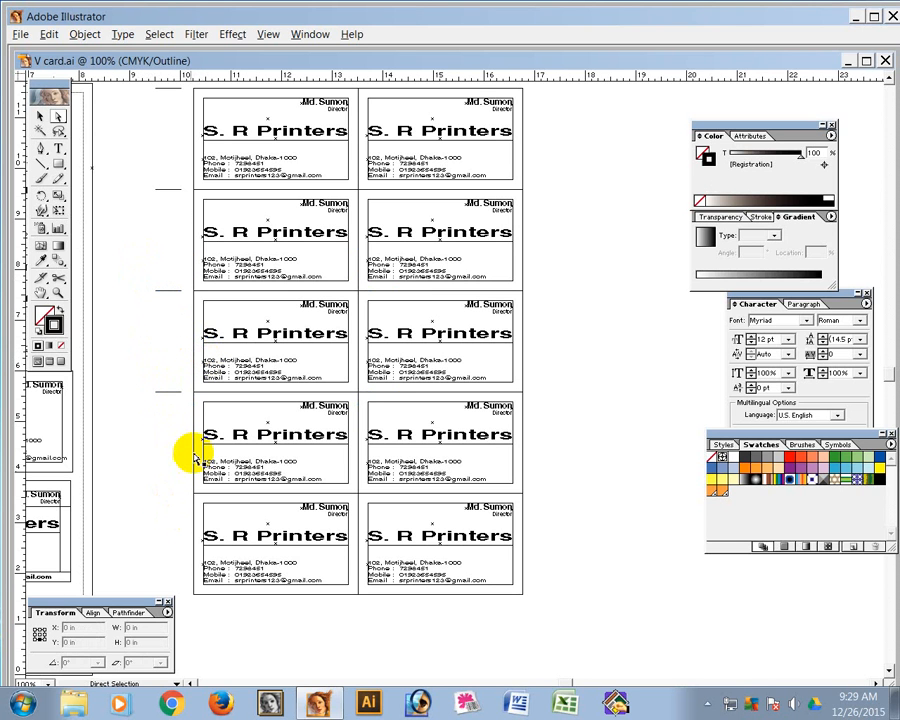
Add trim marks to the bottom-left card's border, keeping only the two outside the sheet's left edge
click(200, 545)
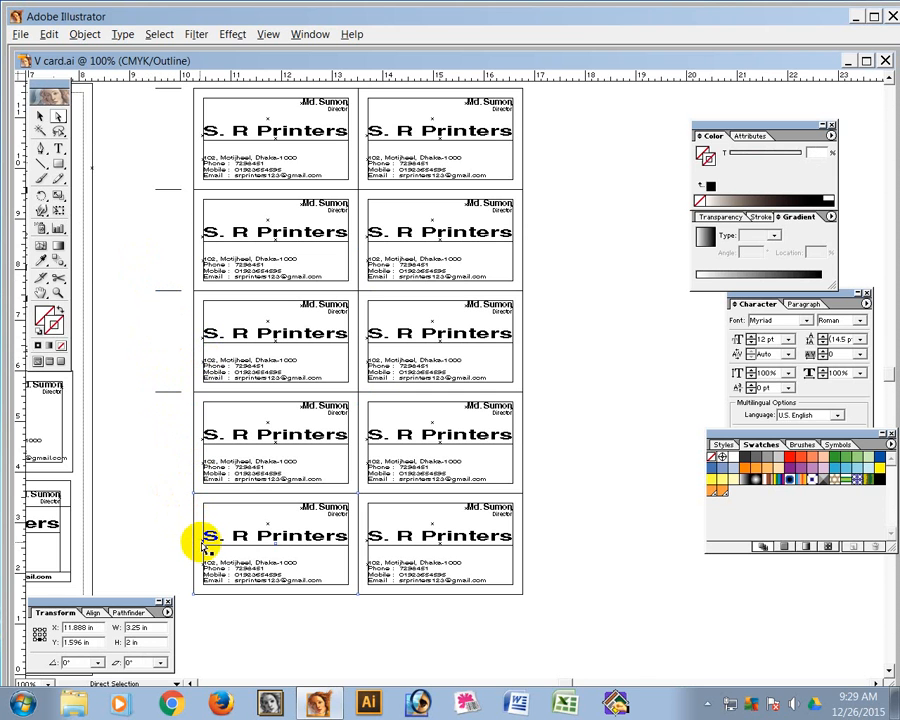
key(ctrl+e)
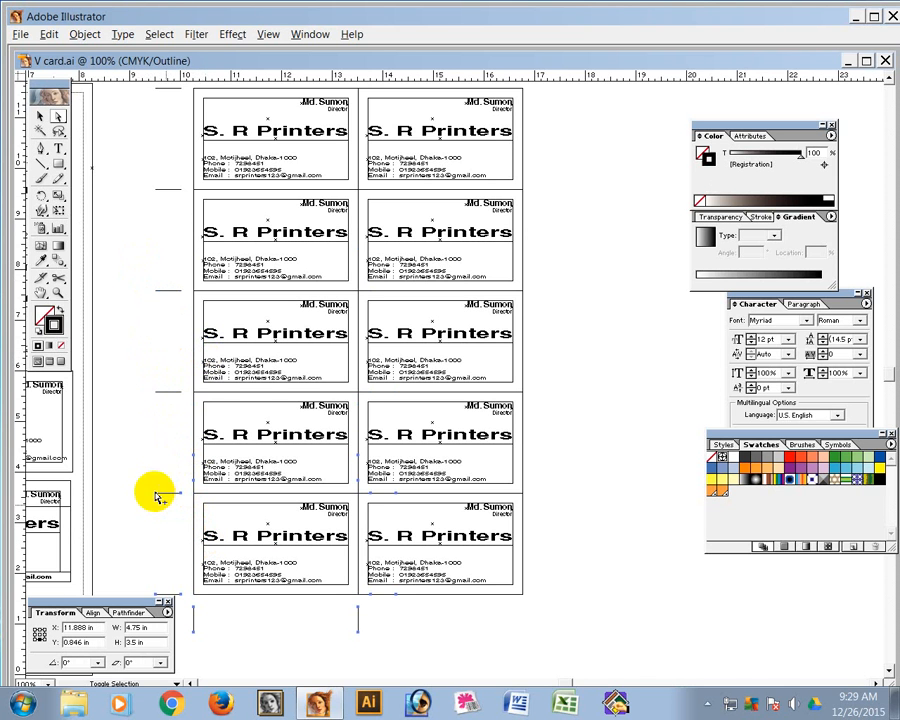
drag(164, 529, 162, 478)
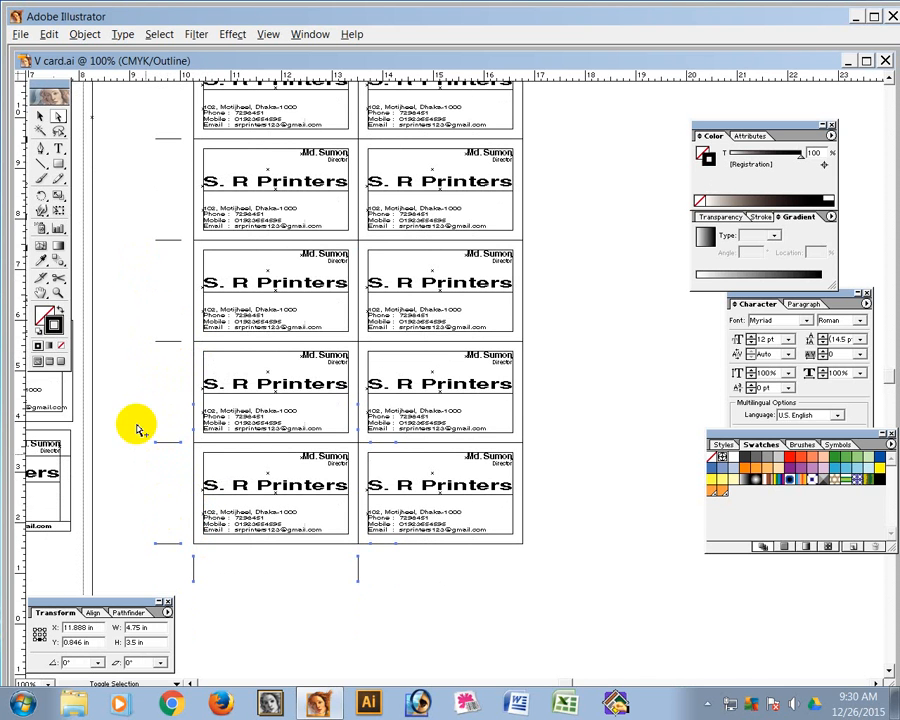
drag(137, 362, 177, 567)
key(Delete)
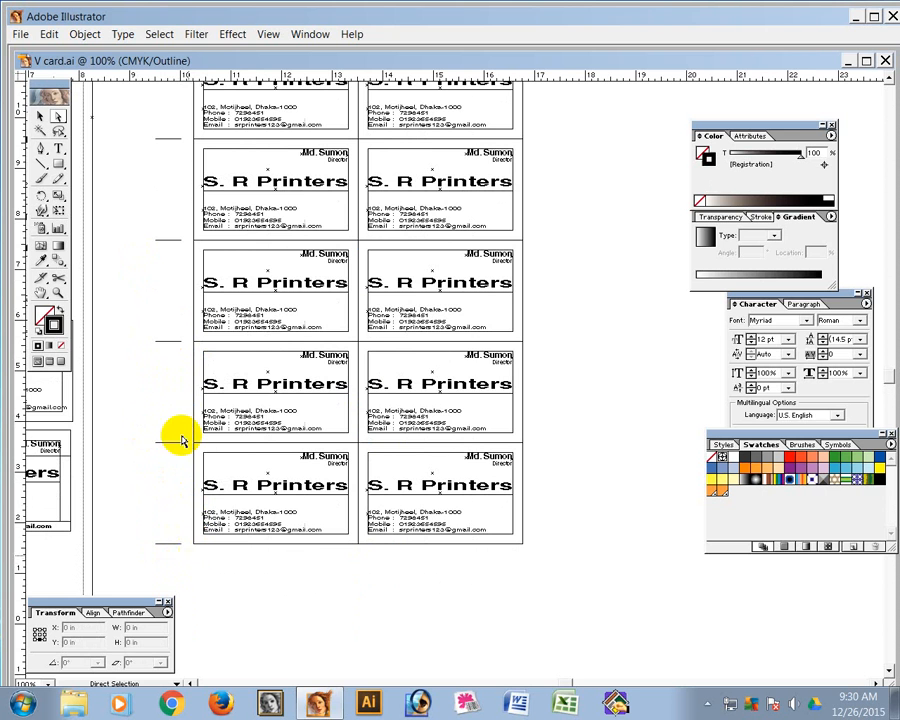
Show the artboard and the whole card sheet together in Preview instead of Outline view
ctrl+alt+click(530, 374)
drag(494, 424, 503, 462)
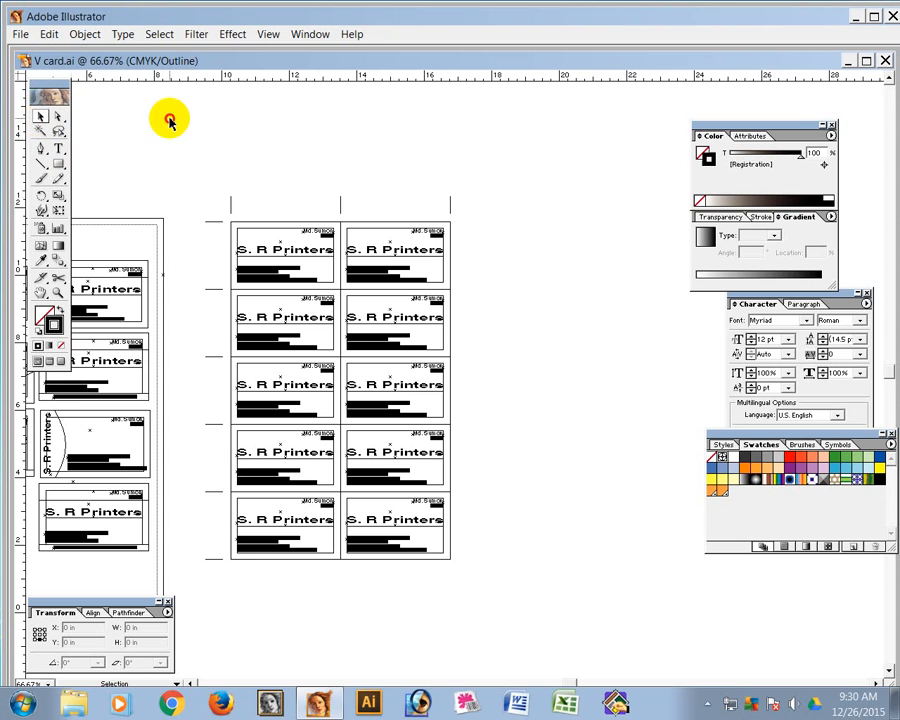
ctrl+alt+click(368, 338)
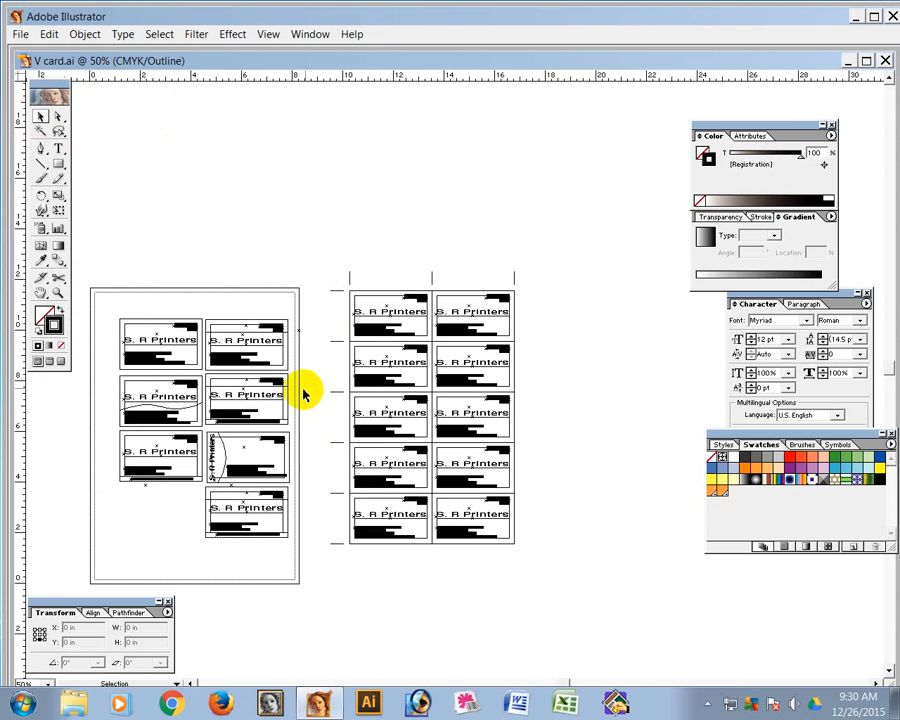
key(ctrl+y)
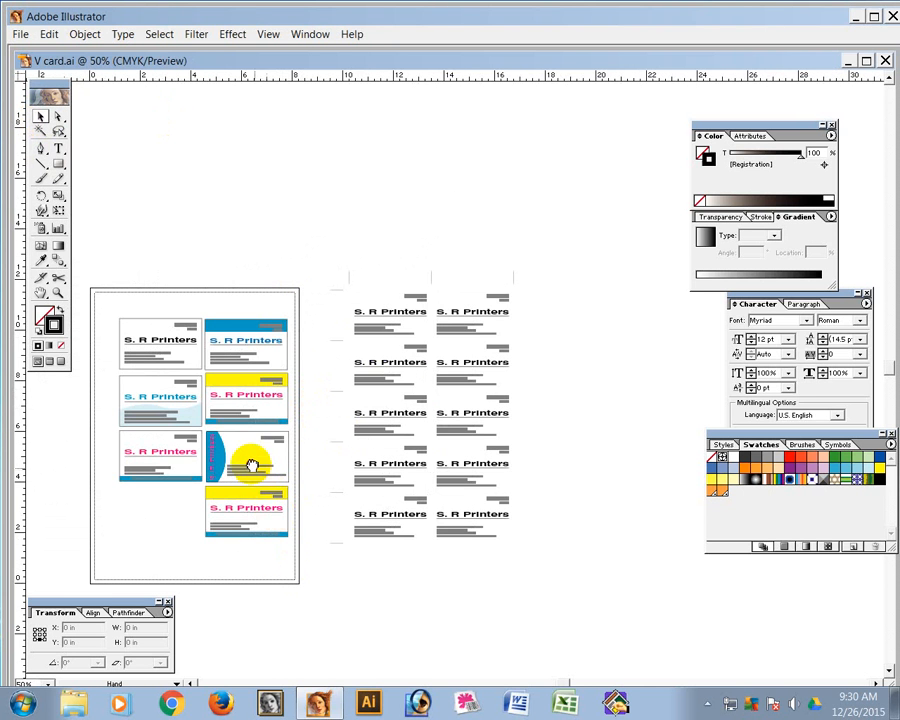
Copy the artboard's lowest yellow-and-blue business card to the empty area right of the card sheet
drag(247, 462, 185, 408)
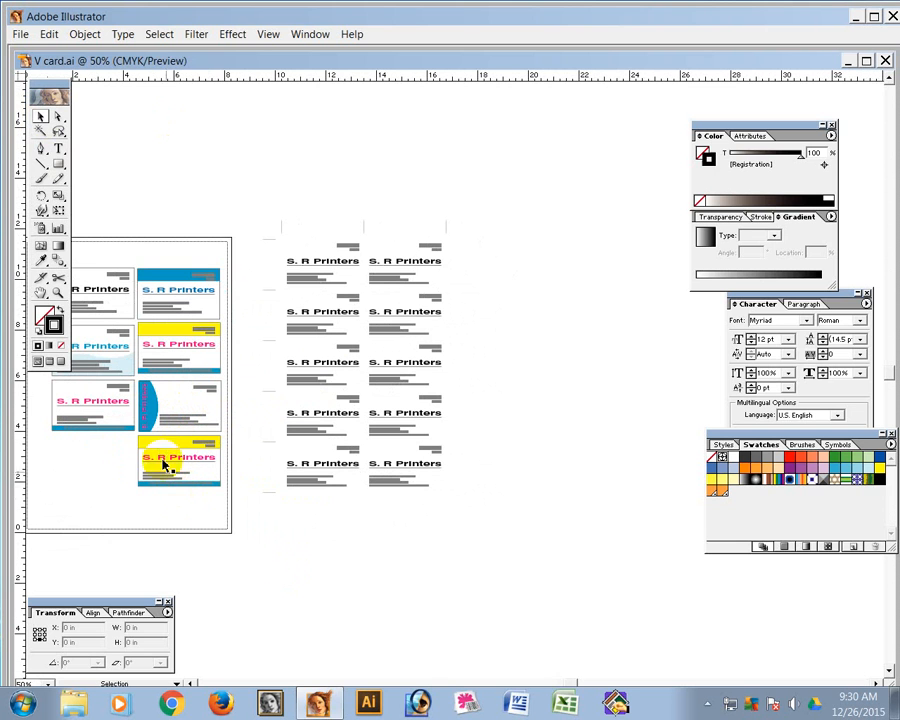
click(160, 443)
click(125, 446)
drag(125, 432, 223, 517)
click(484, 491)
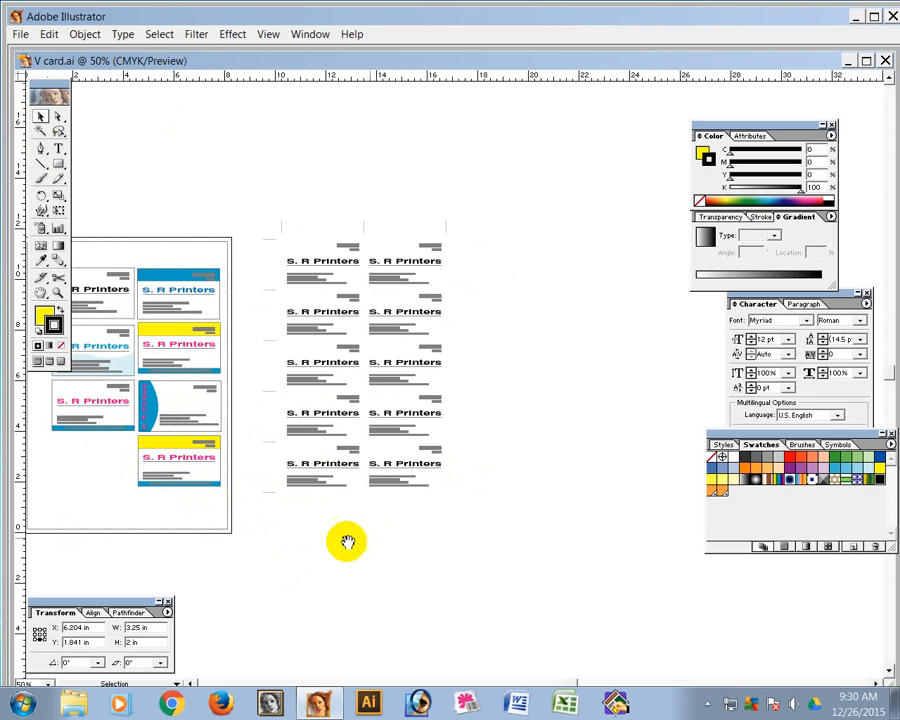
drag(346, 540, 296, 541)
drag(122, 445, 520, 241)
drag(531, 386, 446, 417)
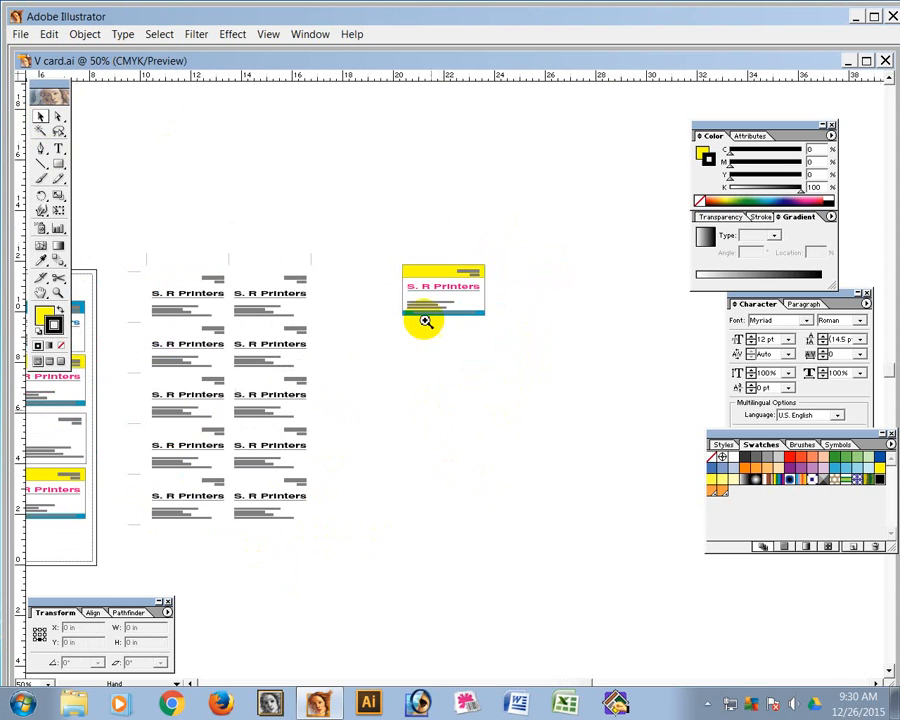
Fill the copied card's background rectangle with a light tint of C 12, M 0, Y 0, K 0
drag(378, 209, 538, 401)
click(174, 305)
click(58, 116)
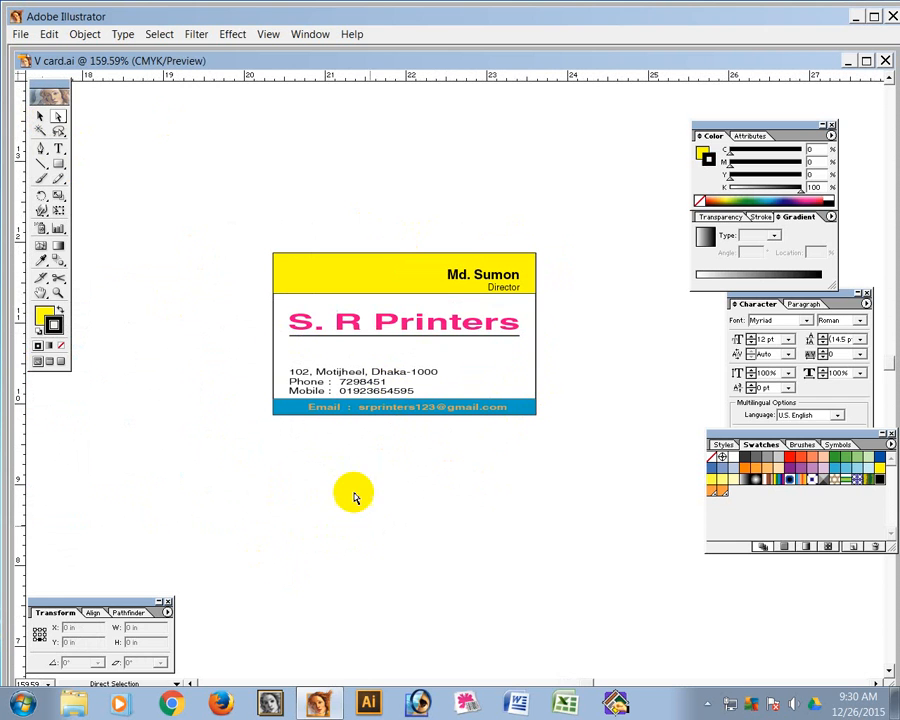
click(274, 368)
click(43, 316)
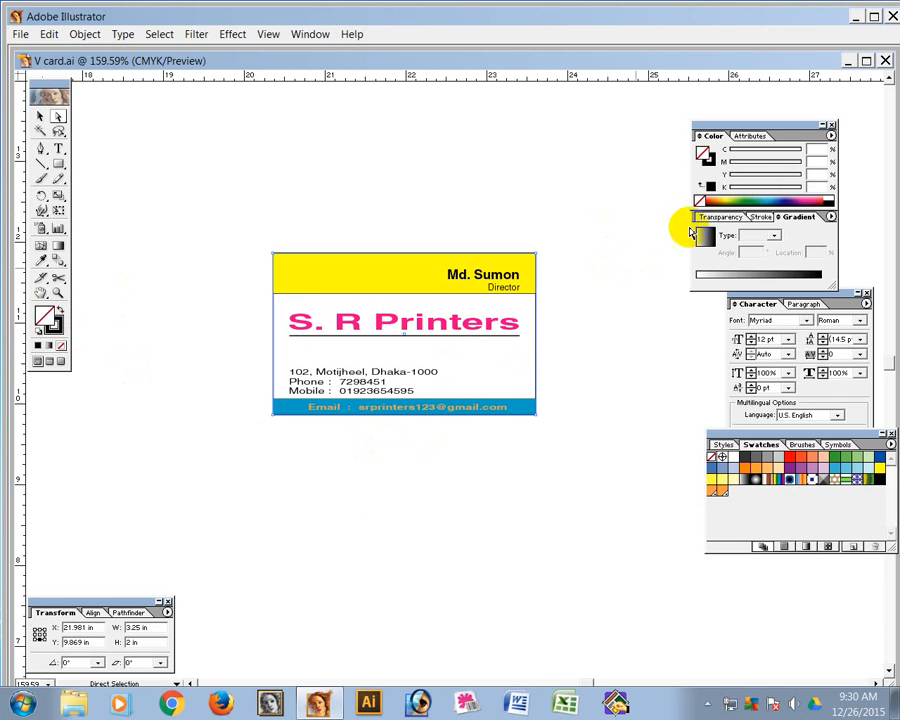
click(709, 188)
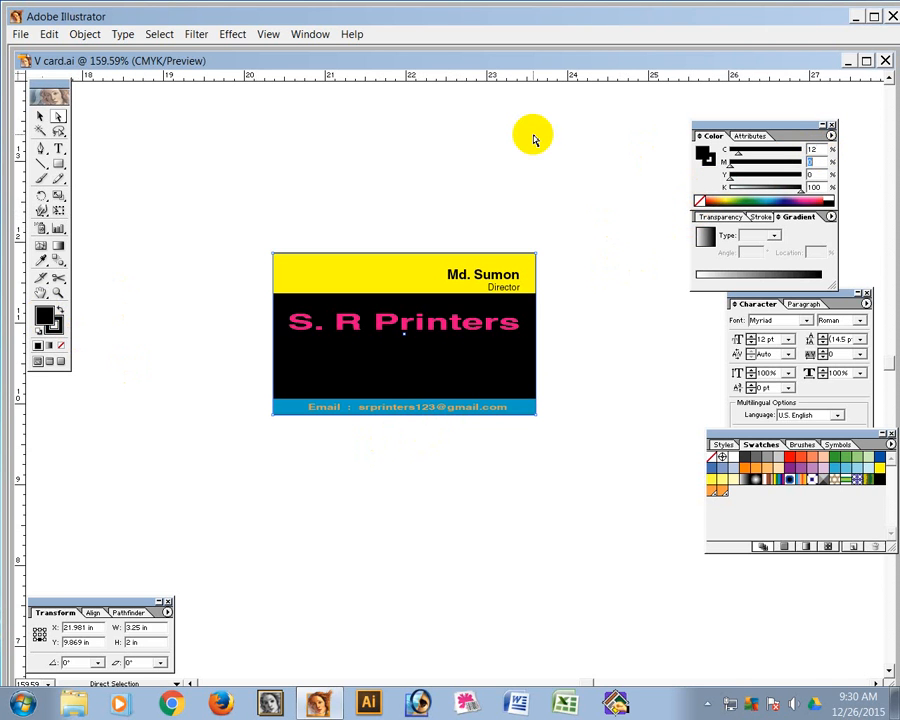
key(ctrl+z)
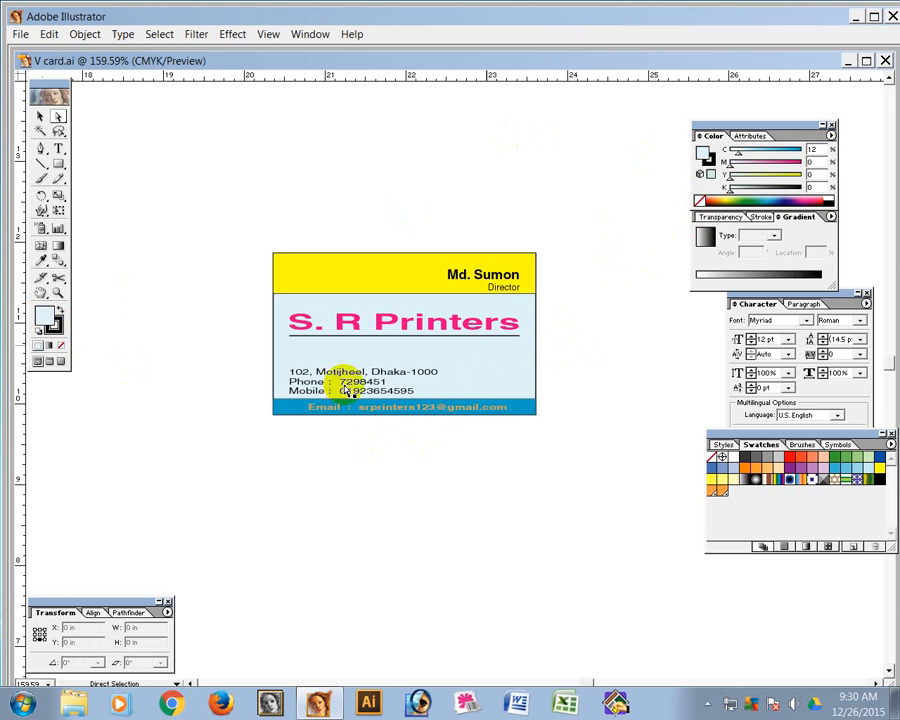
click(40, 116)
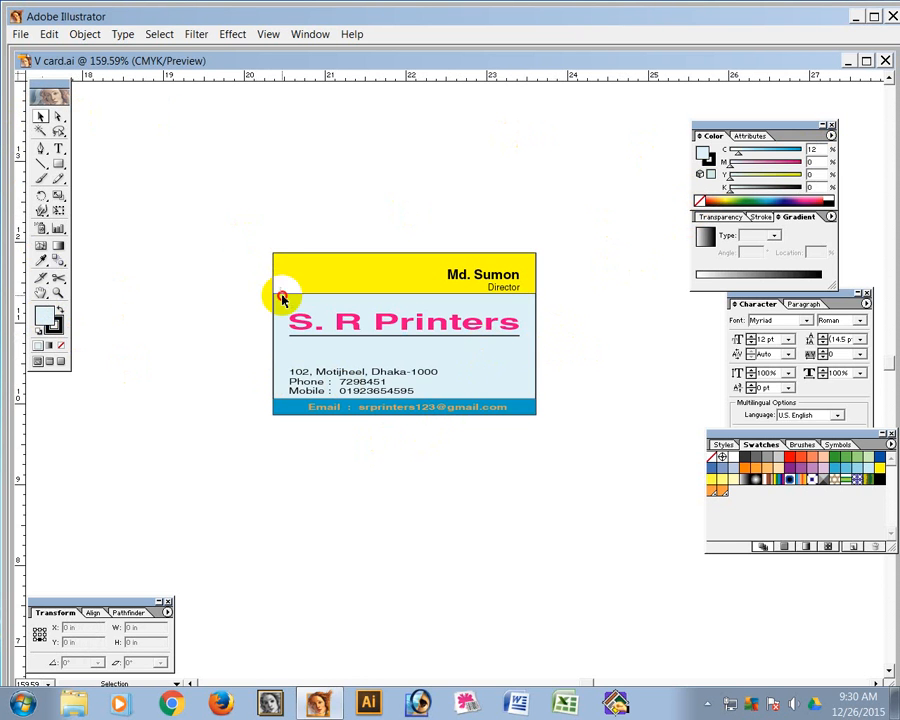
click(280, 292)
click(252, 350)
click(59, 118)
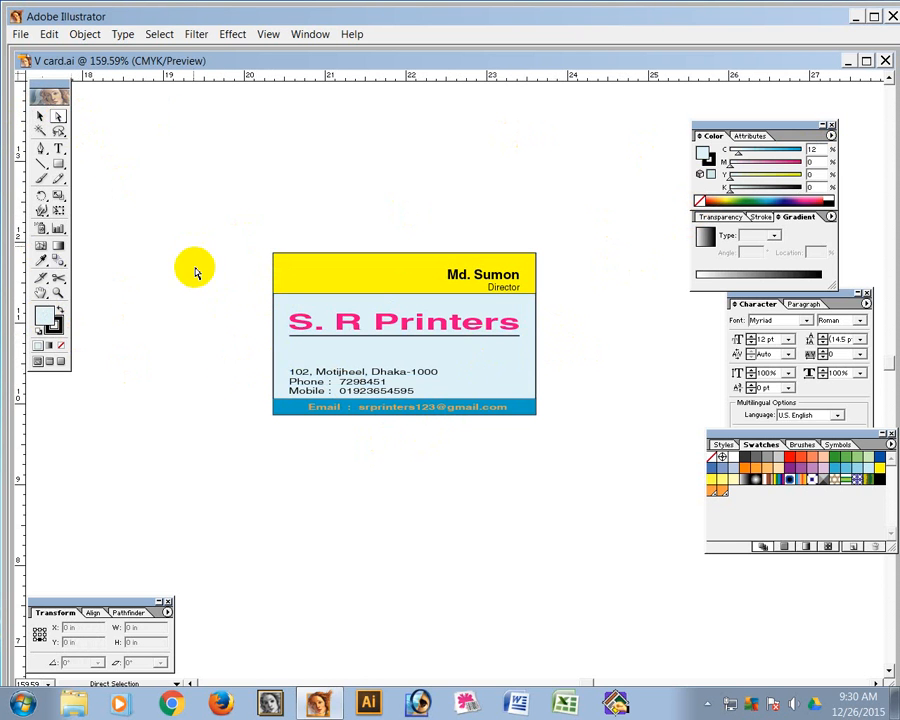
click(40, 116)
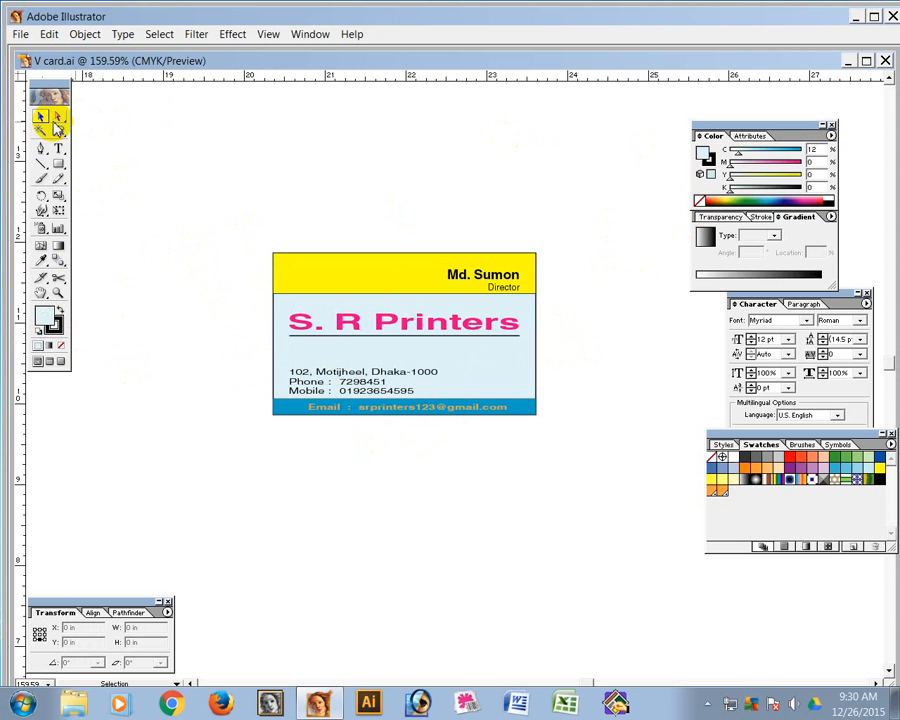
click(342, 333)
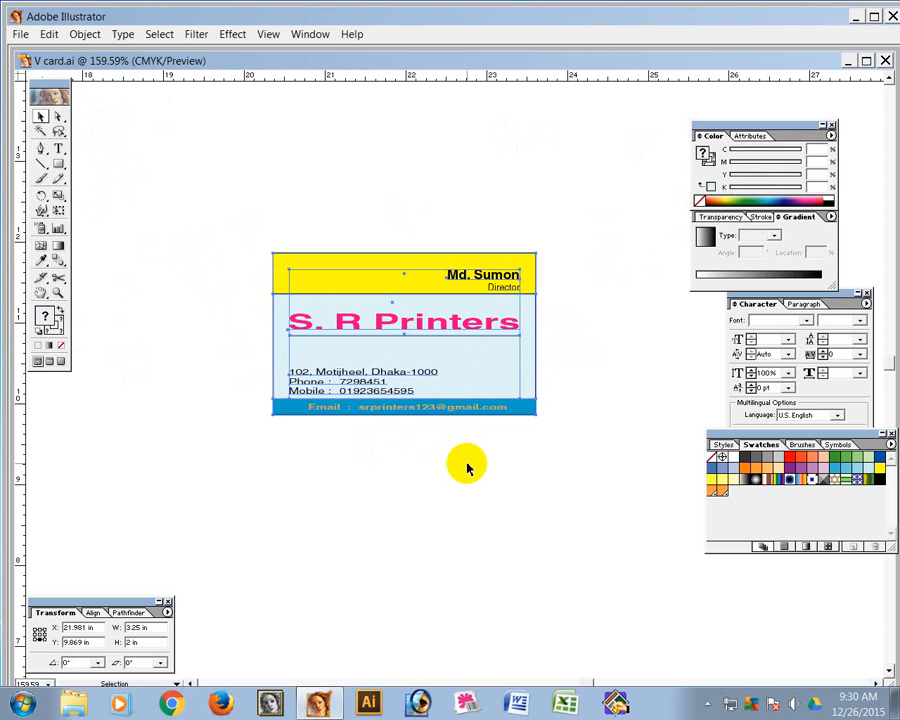
key(Delete)
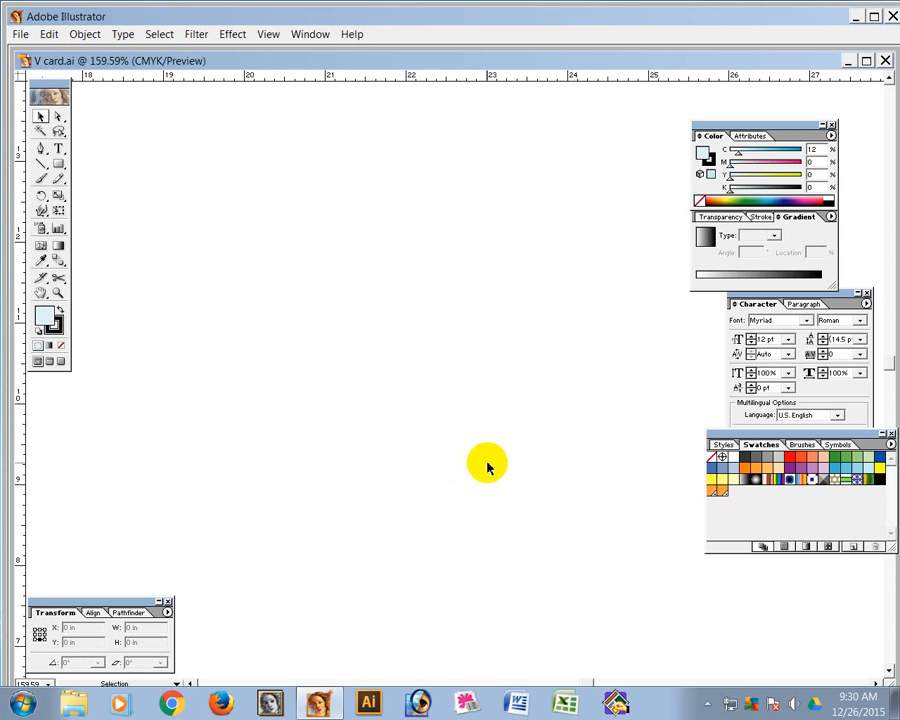
key(ctrl+z)
click(140, 172)
Remove the outline stroke from the card's yellow band and light-blue background rectangle
click(58, 116)
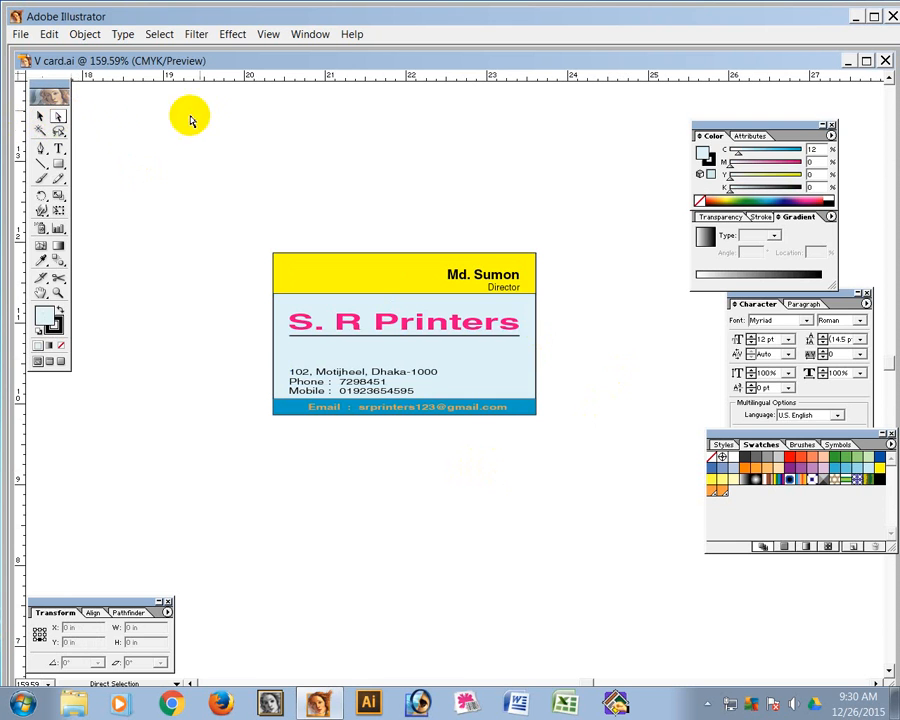
click(499, 275)
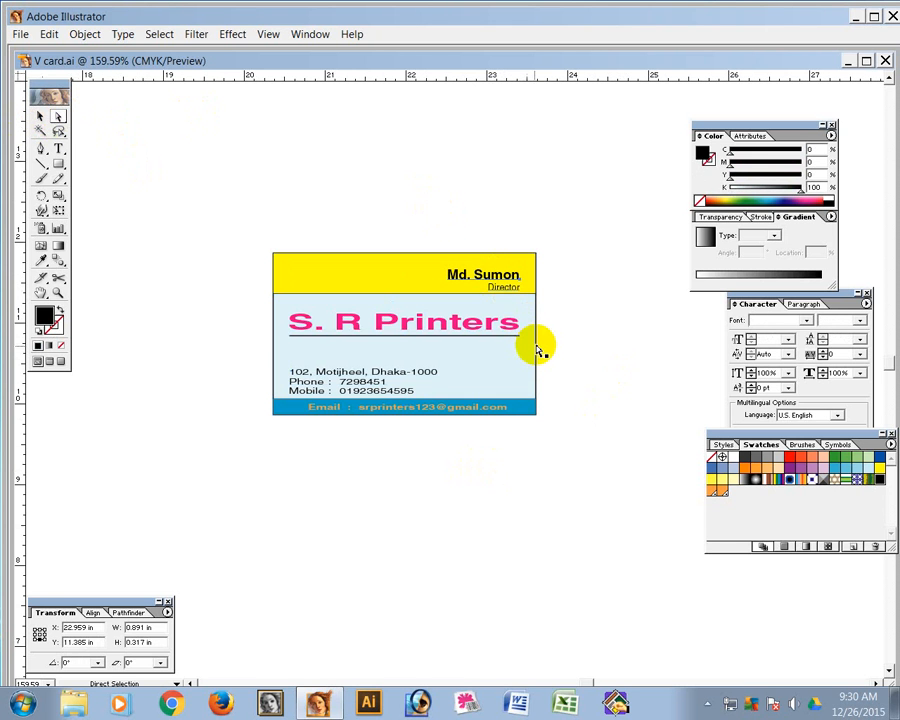
click(606, 320)
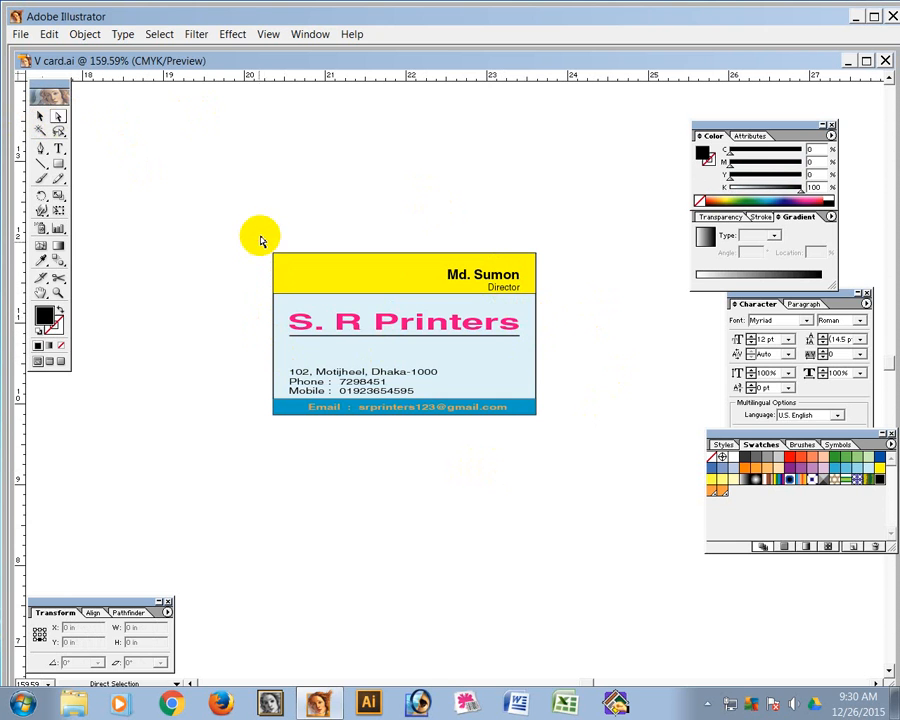
drag(260, 240, 281, 311)
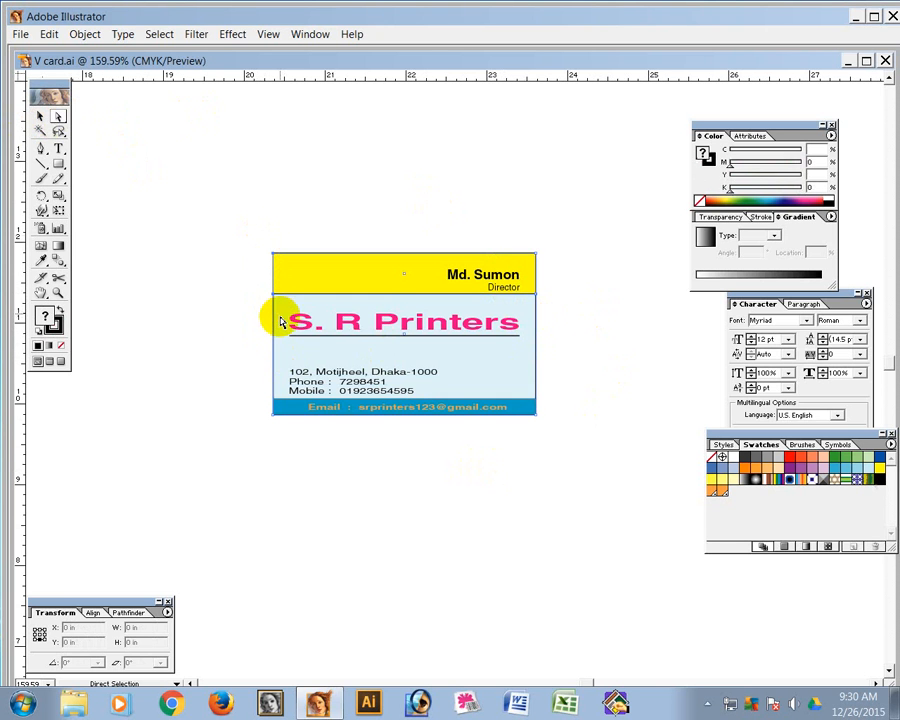
click(178, 334)
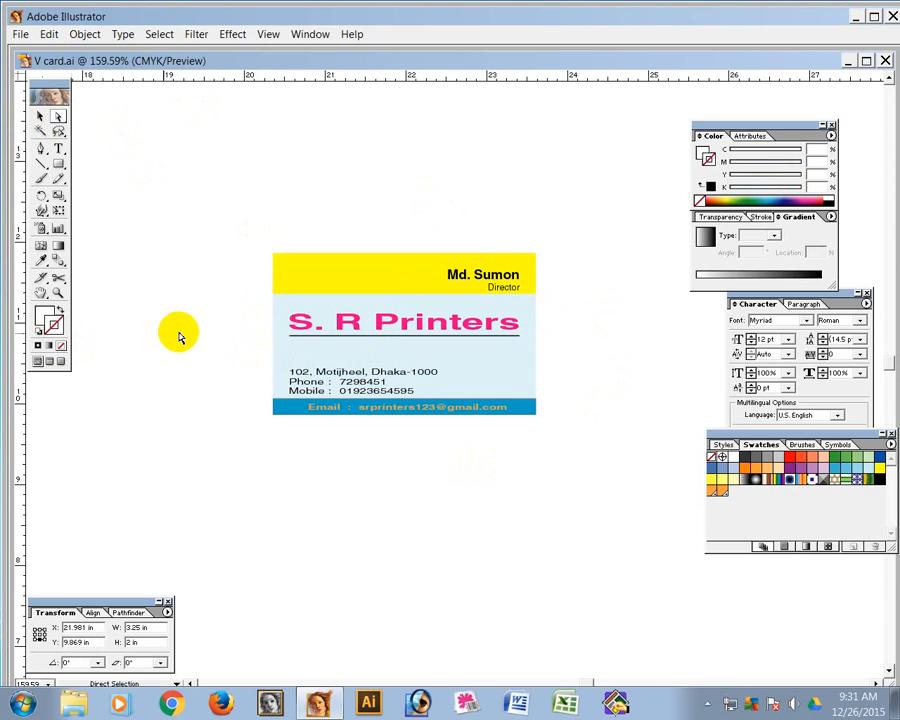
Show the coloured card and the neighbouring card sheet in Outline view
click(41, 117)
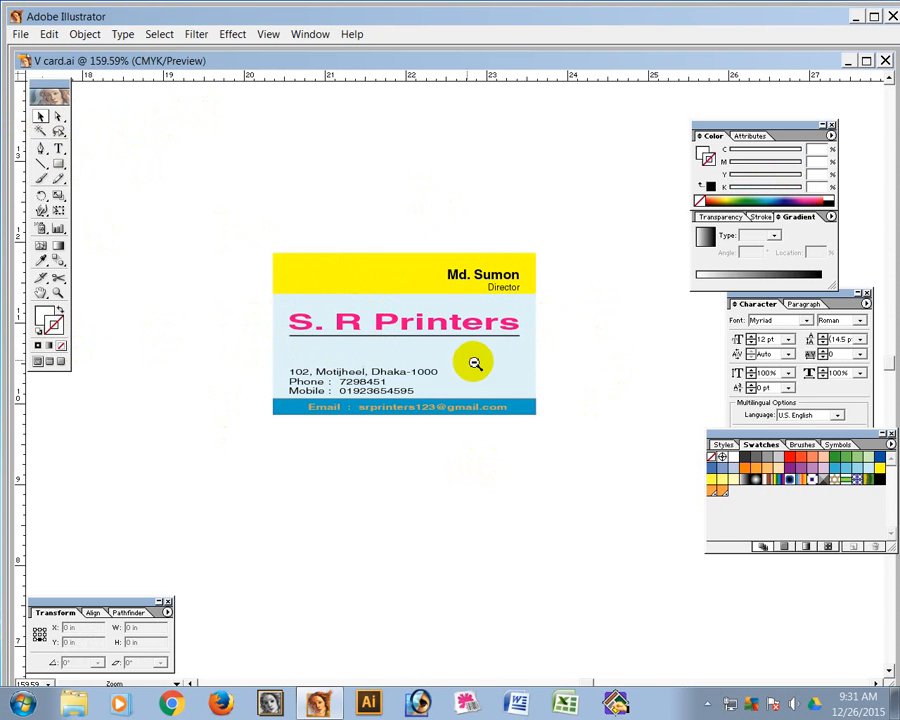
ctrl+alt+click(474, 365)
ctrl+alt+click(454, 419)
ctrl+alt+click(424, 430)
drag(323, 413, 241, 335)
click(334, 265)
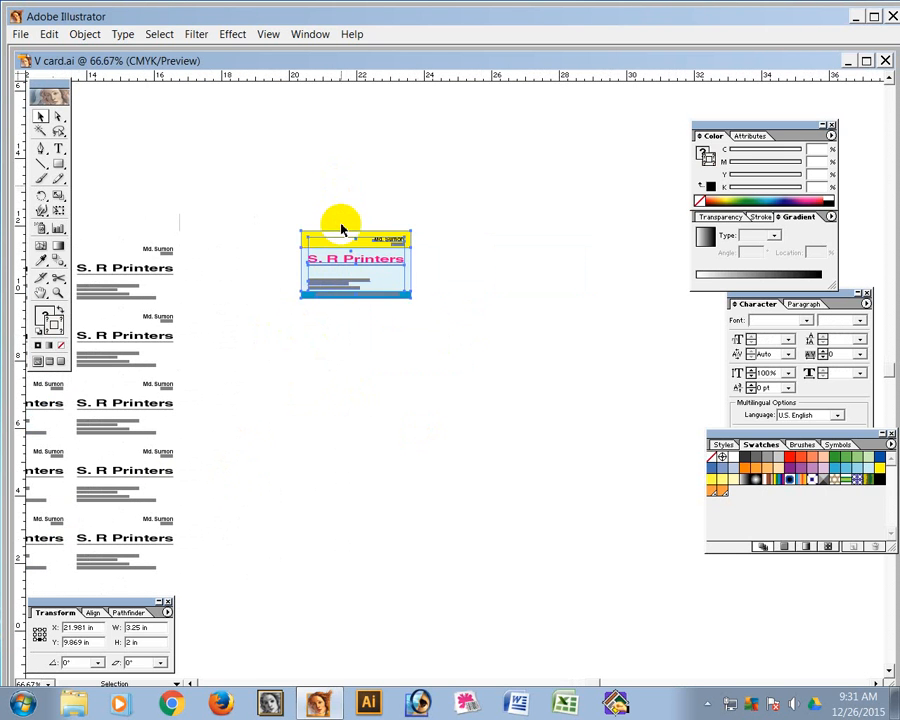
click(341, 222)
click(349, 266)
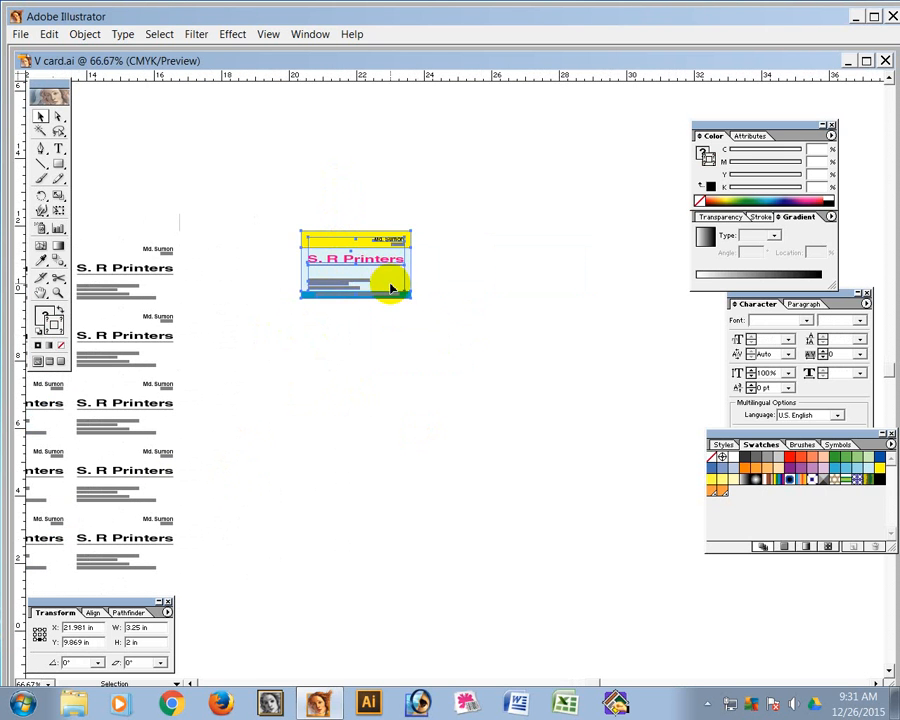
key(ctrl+y)
click(489, 350)
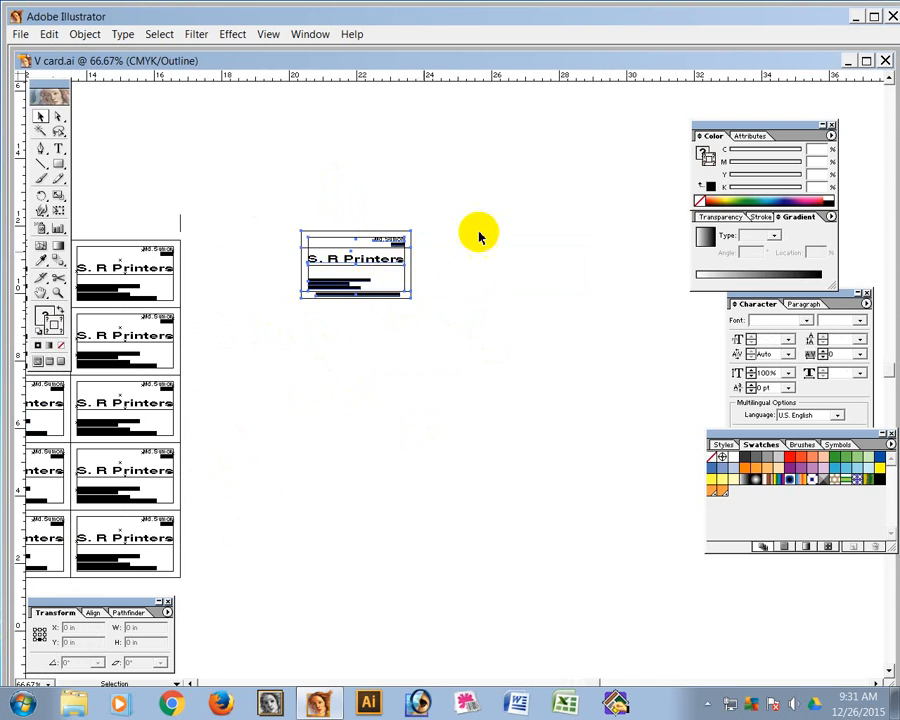
Copy the whole card with Move at 3.25 in horizontal and 0 in vertical to make a second card beside it
click(369, 266)
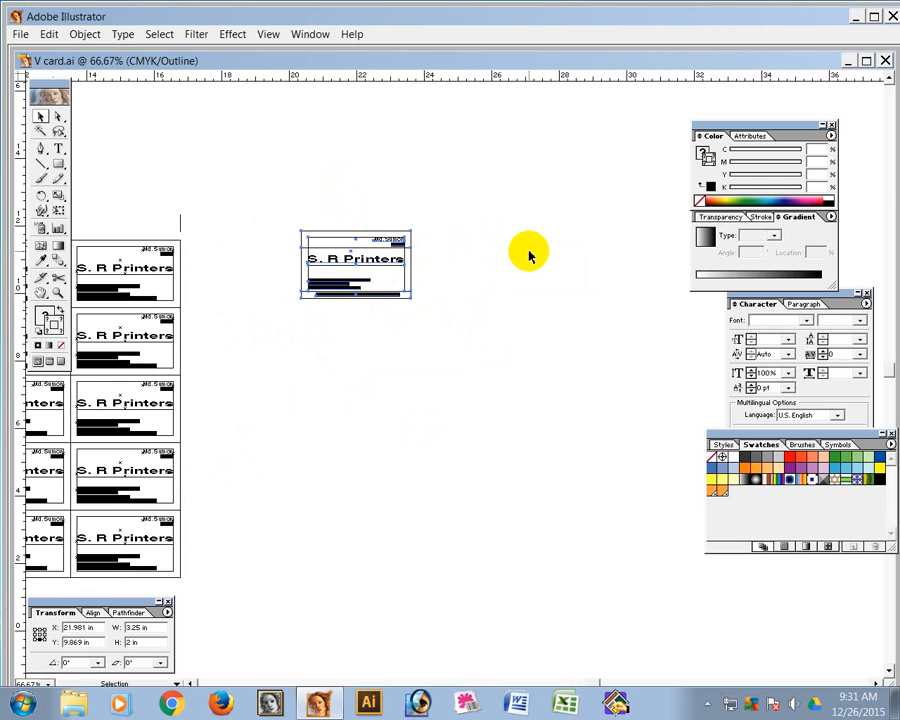
key(Return)
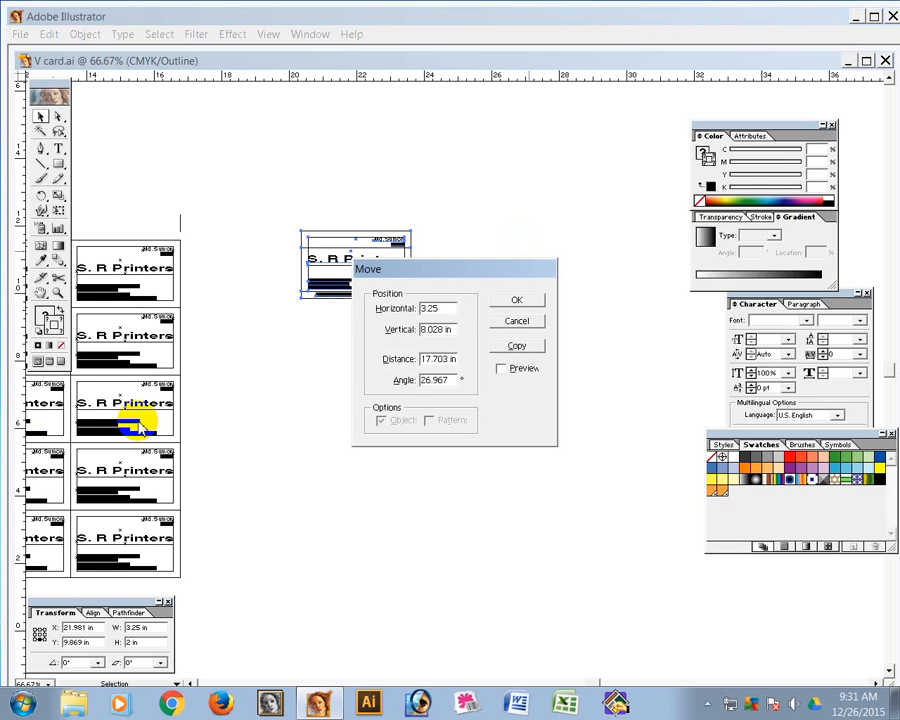
key(Tab)
click(517, 346)
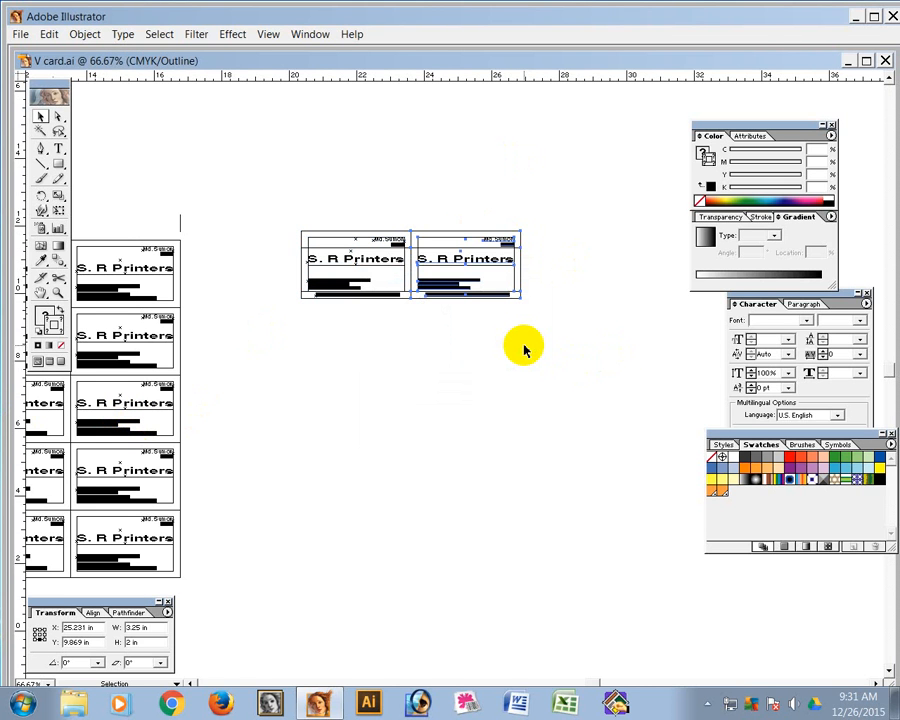
click(322, 450)
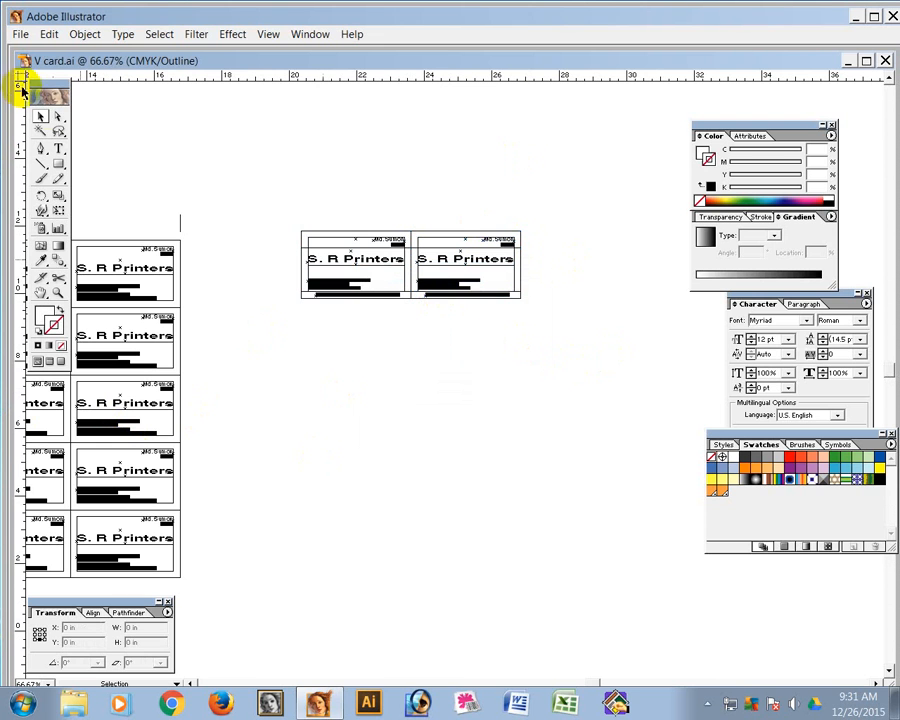
Select both side-by-side cards of the new row together
click(42, 117)
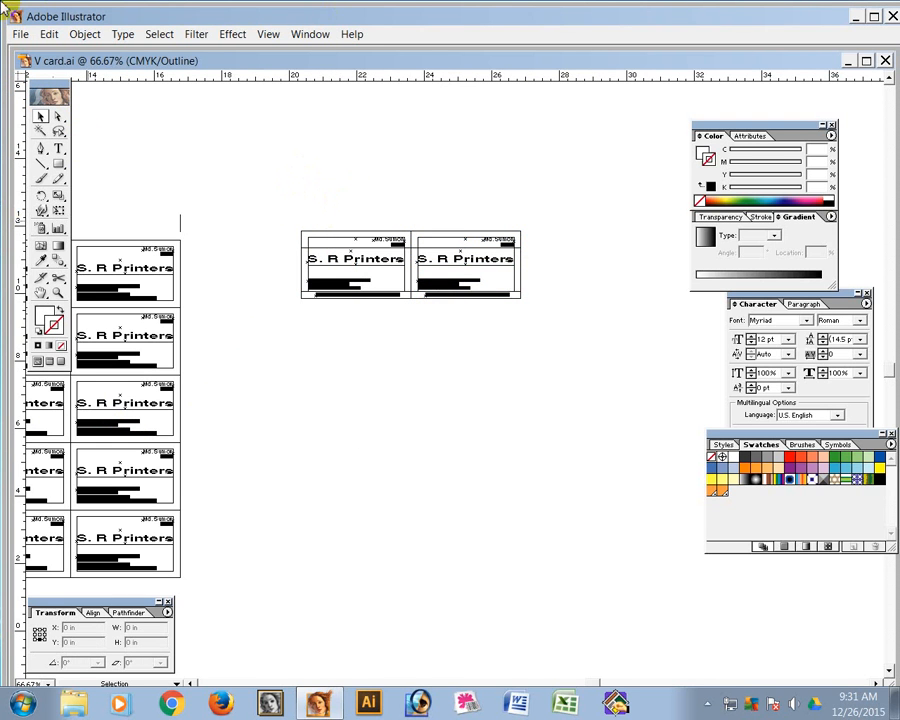
click(362, 295)
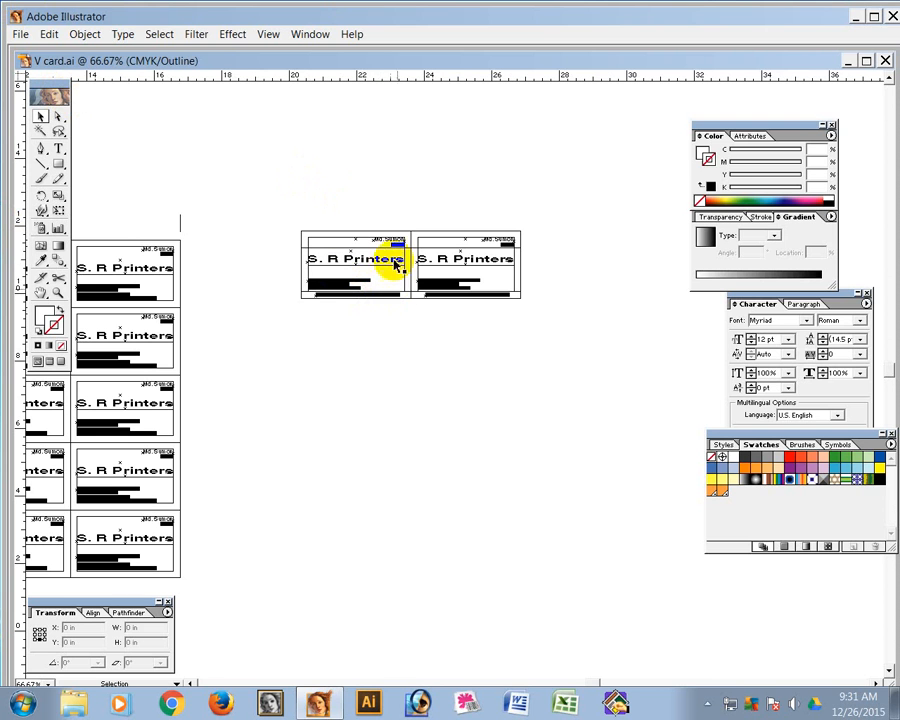
drag(385, 203, 430, 254)
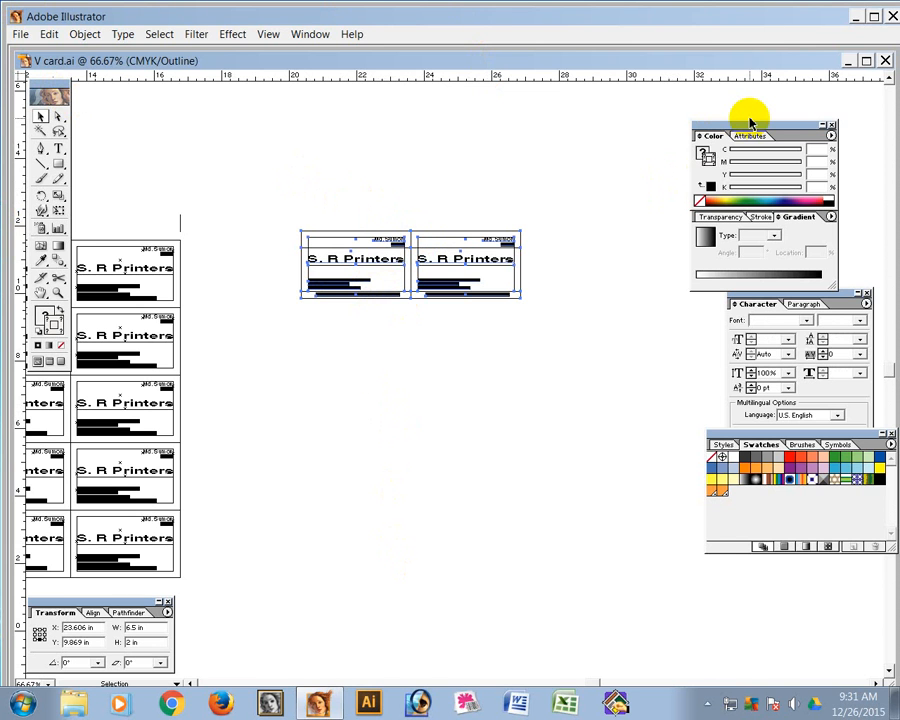
key(Return)
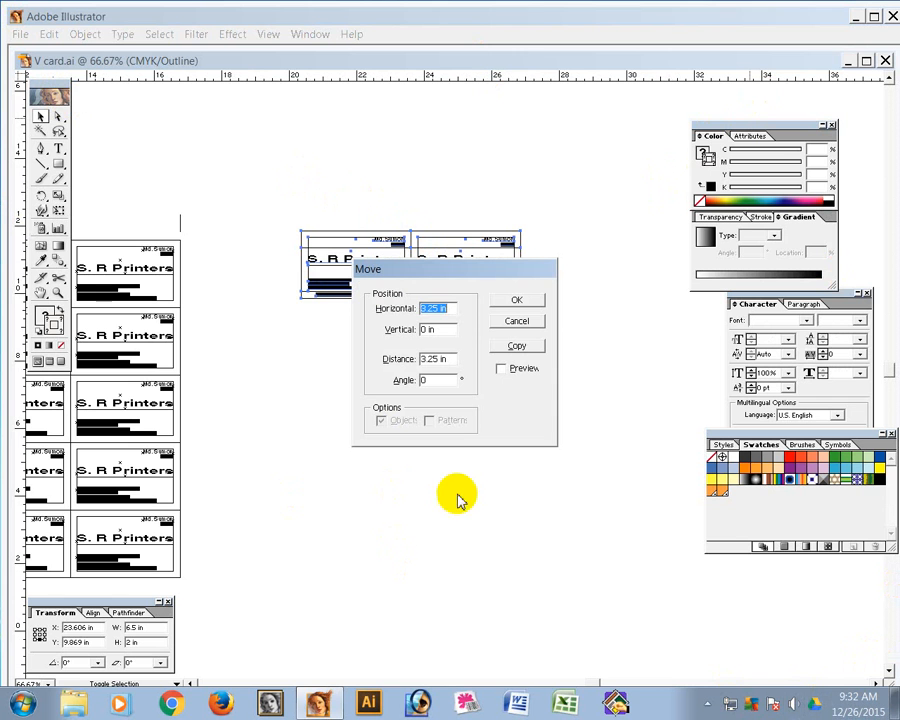
click(452, 306)
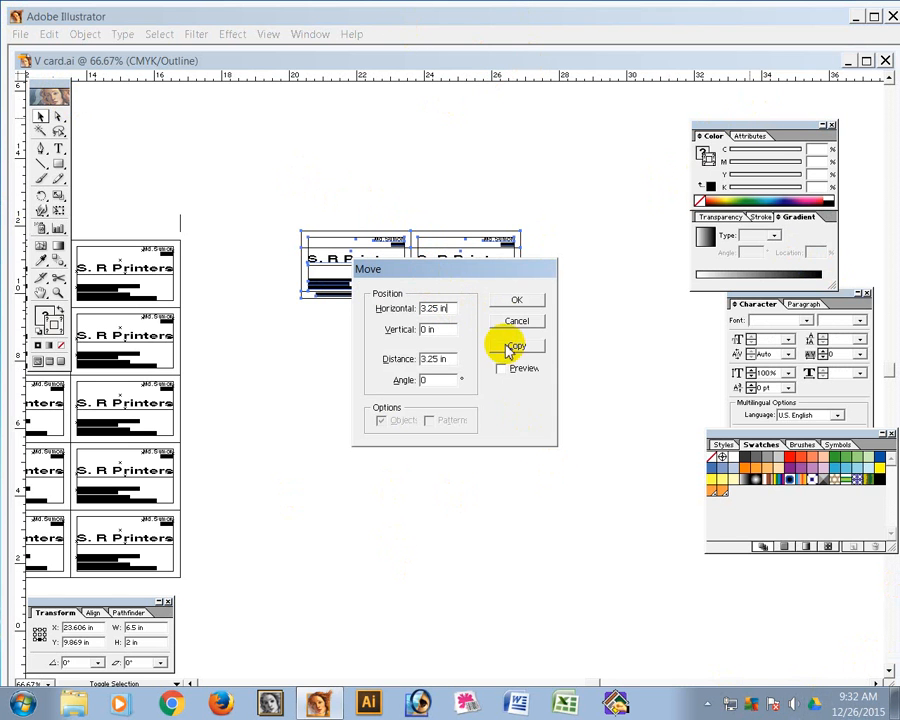
click(502, 303)
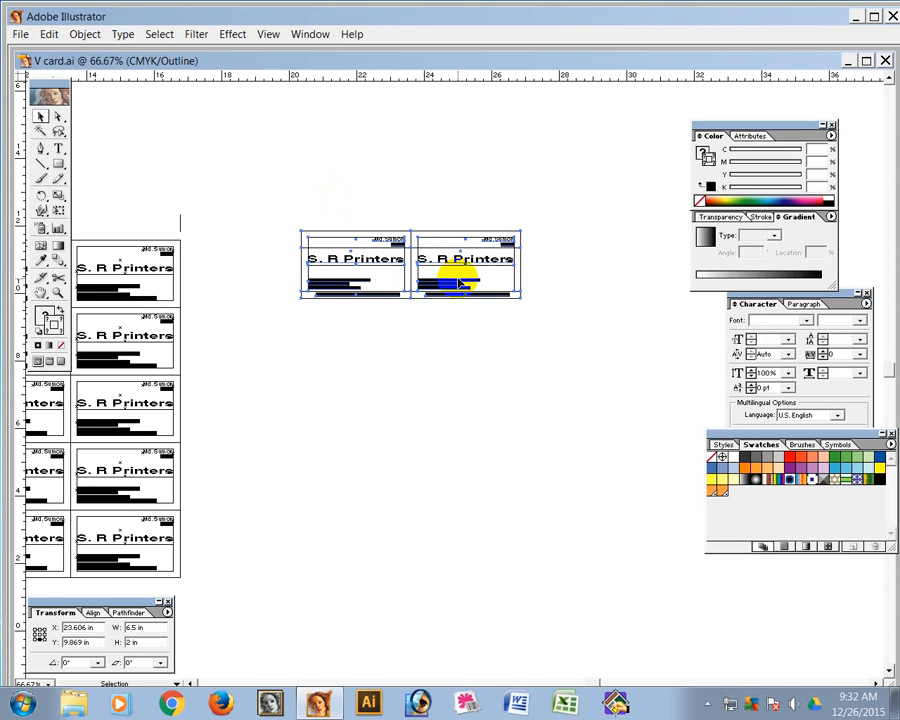
Copy the two-card row with Move at 0 in horizontal and -2 in vertical, and repeat the copy three times to make five rows
key(Return)
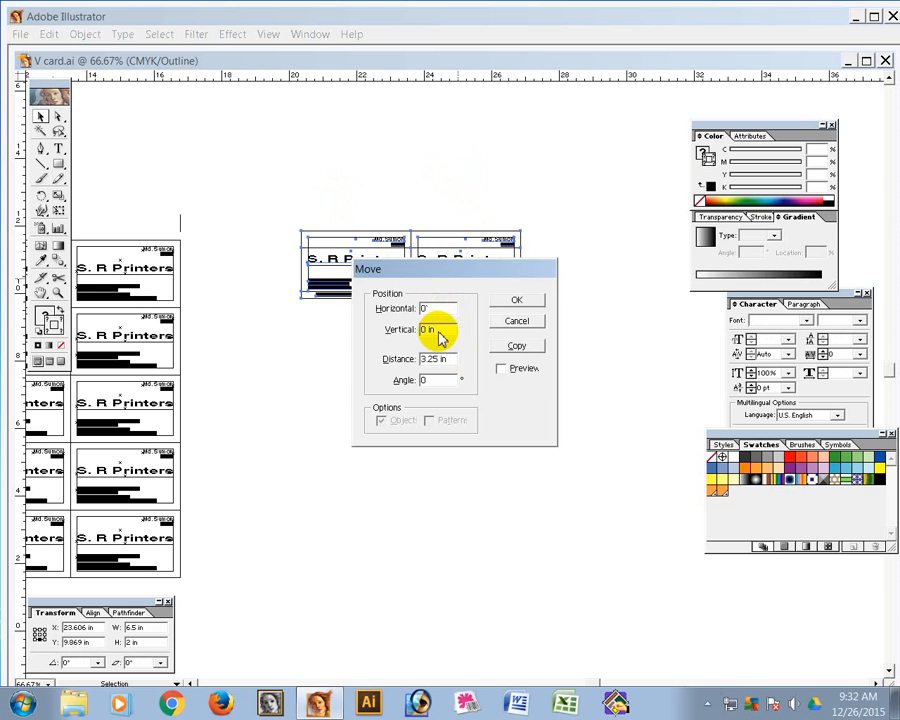
click(440, 338)
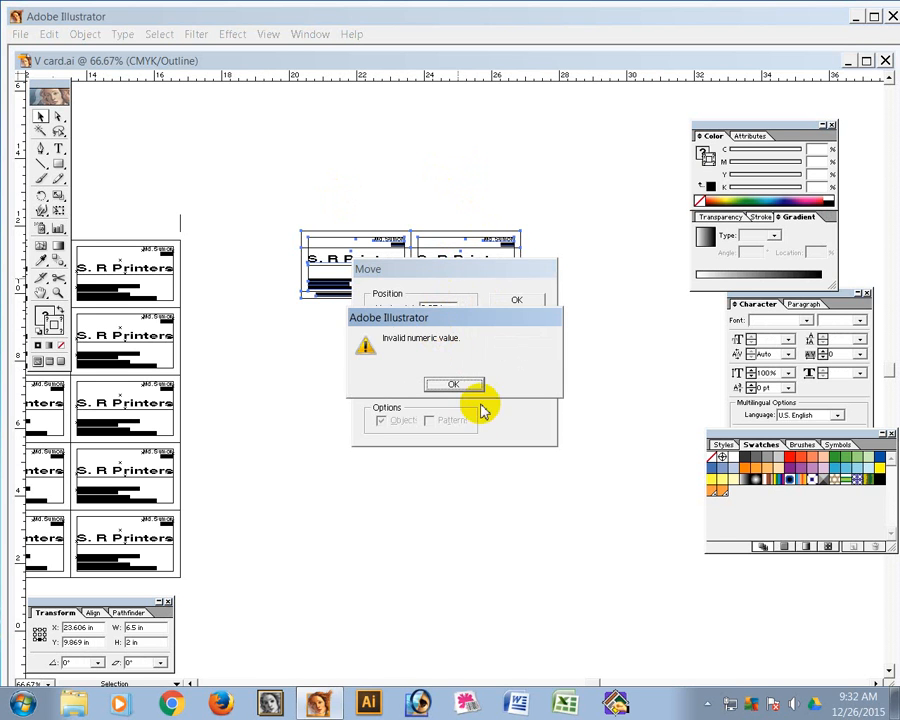
click(458, 386)
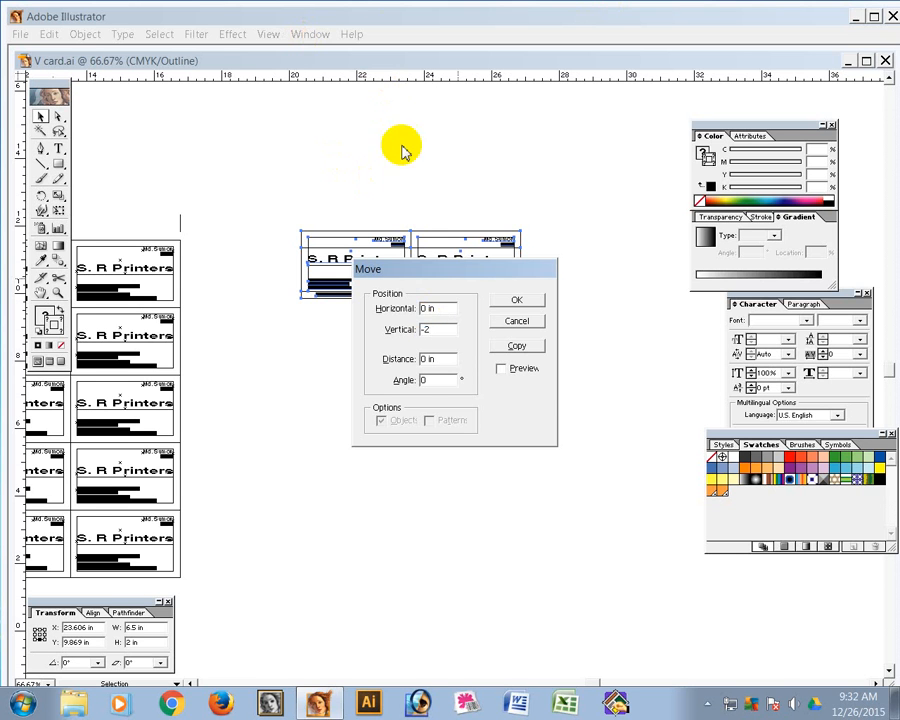
click(518, 345)
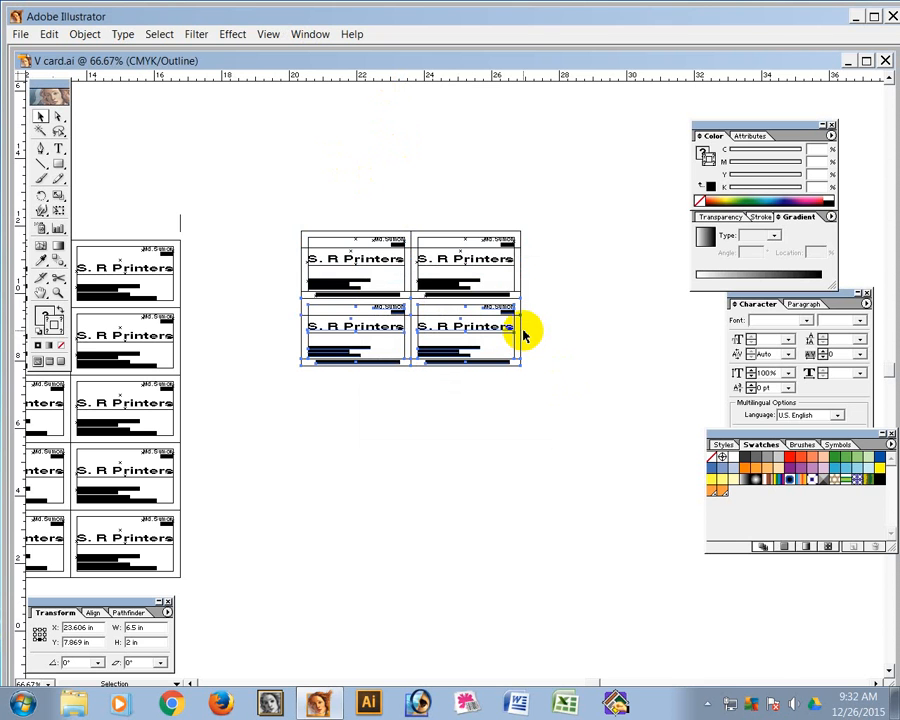
key(ctrl+d)
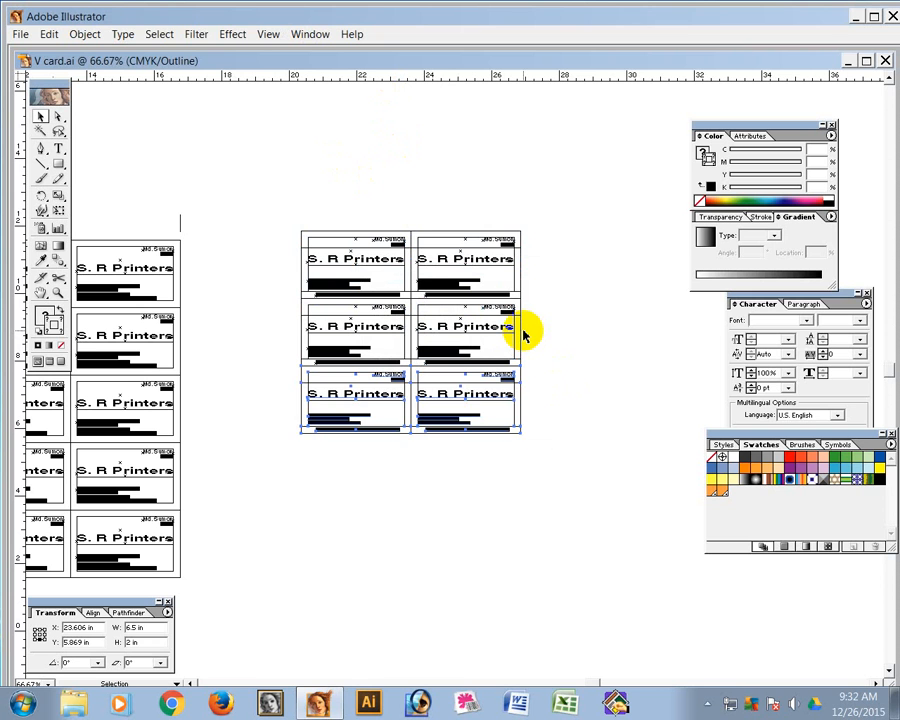
key(ctrl+d)
key(ctrl+d)
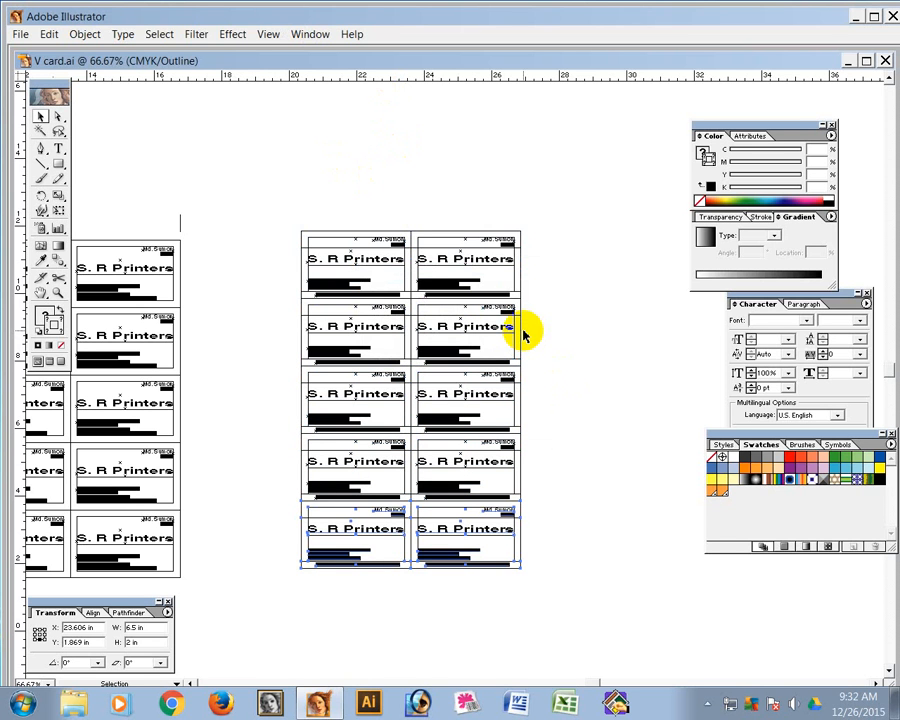
Copy the new sheet's top-right card about 5.6 in to the right, level with the top row
click(426, 192)
drag(609, 301, 350, 326)
drag(221, 281, 408, 273)
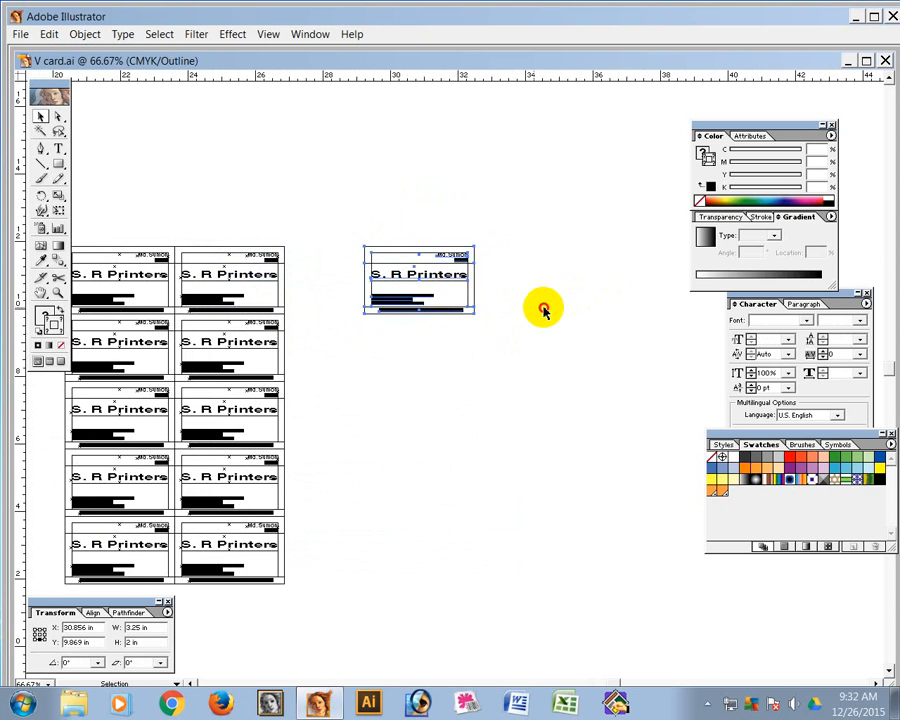
Examine the separate card copy up close in both preview and outline view
click(543, 308)
drag(341, 203, 650, 428)
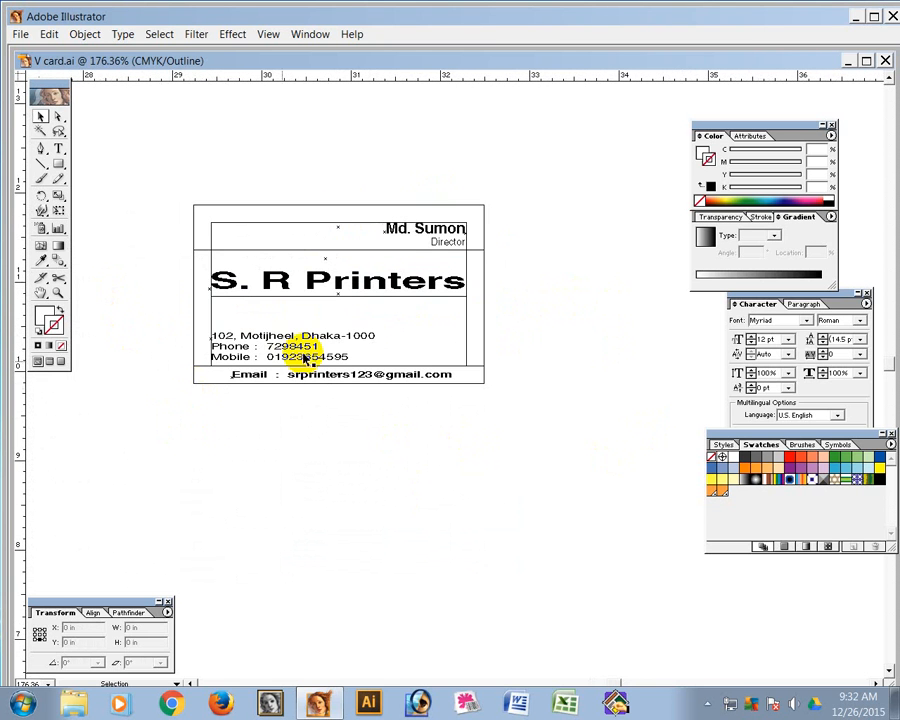
key(ctrl+y)
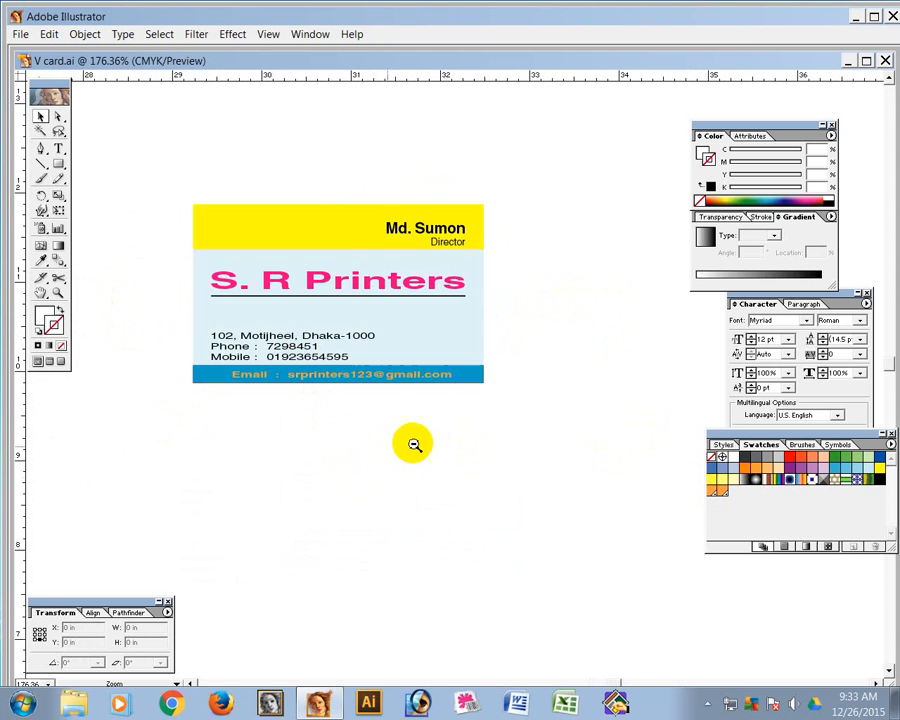
alt+click(410, 444)
drag(414, 471, 397, 521)
click(57, 116)
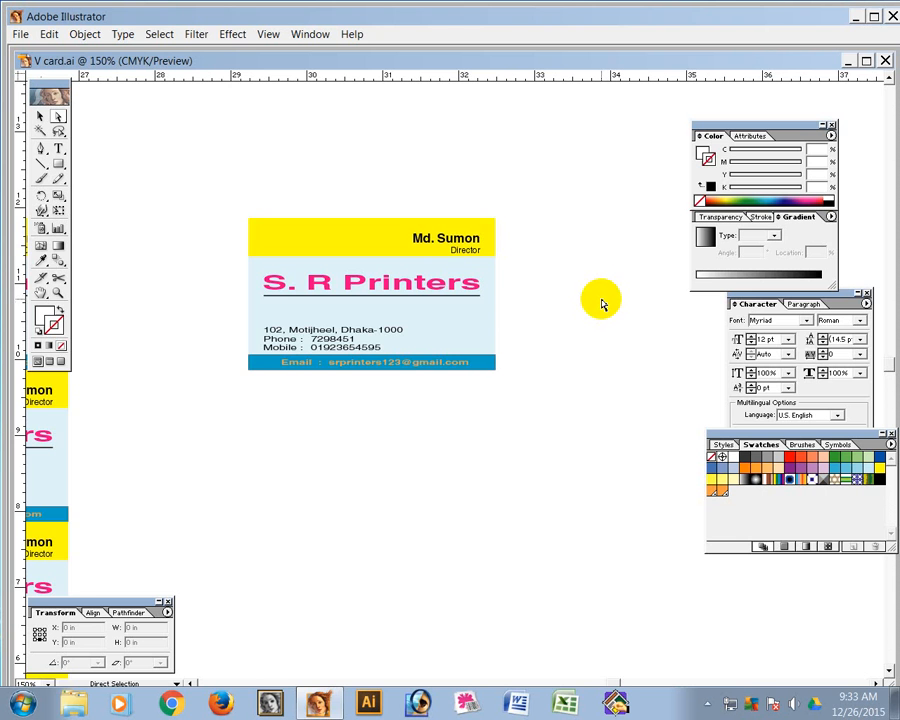
key(ctrl+y)
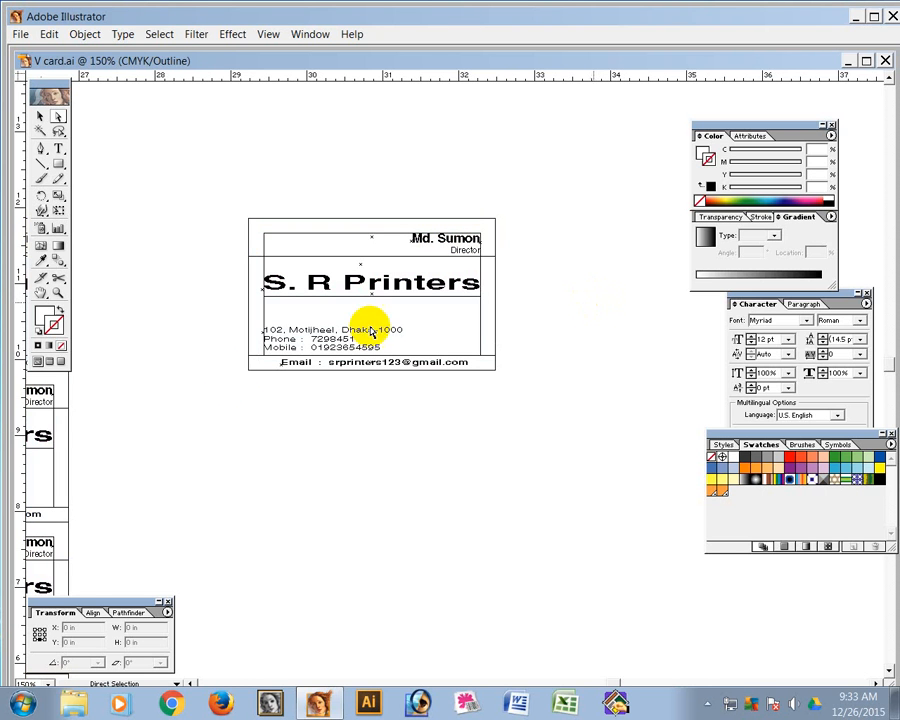
click(40, 116)
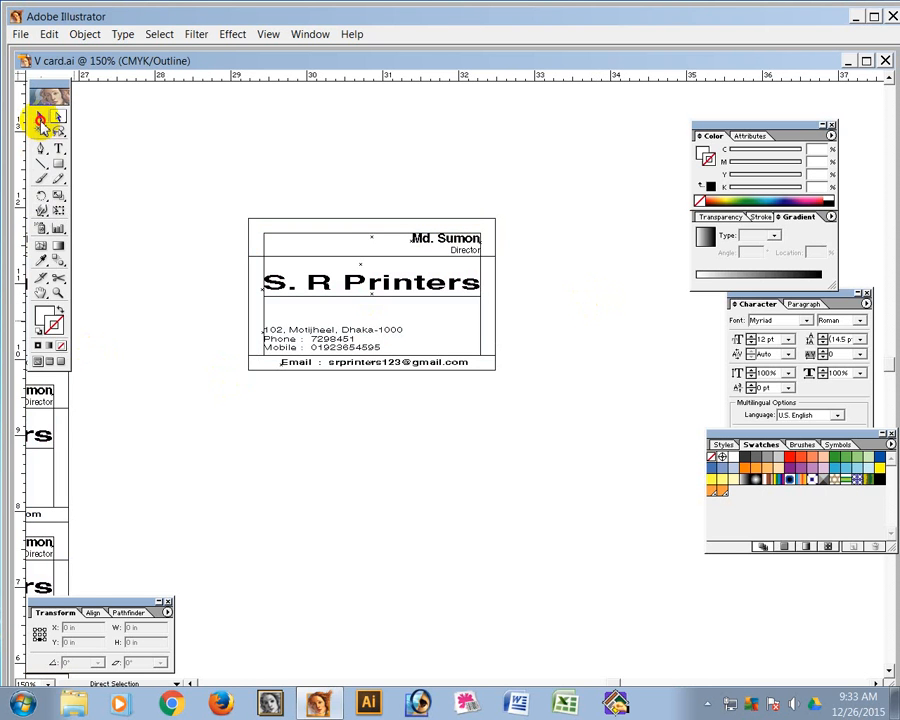
Delete the single card copy standing beside the two-by-five coloured sheet
ctrl+alt+click(357, 299)
ctrl+alt+click(402, 378)
ctrl+alt+click(415, 405)
drag(464, 444, 362, 348)
click(396, 321)
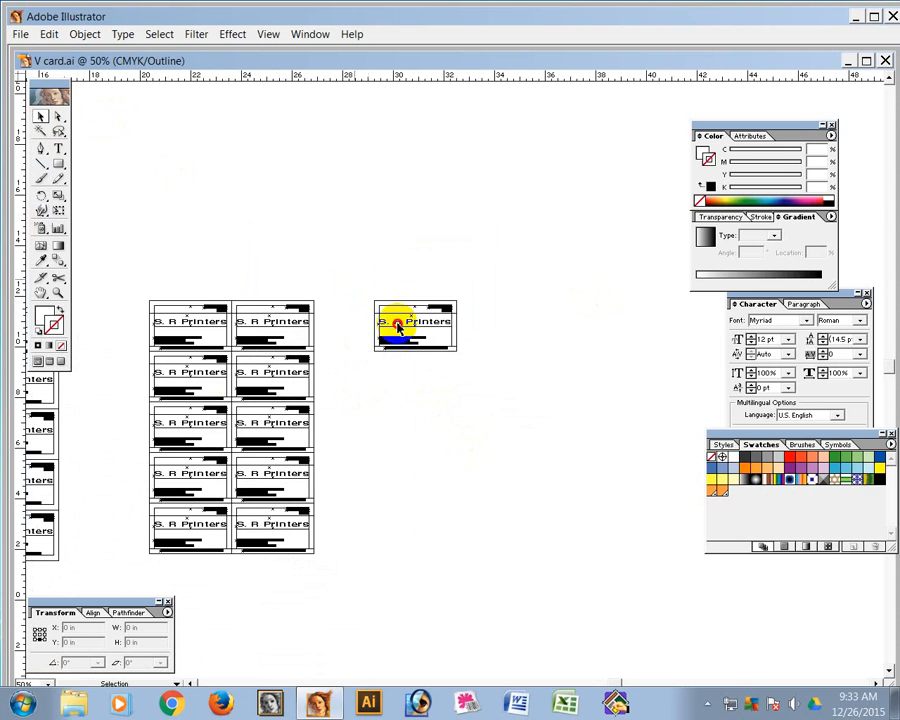
key(Delete)
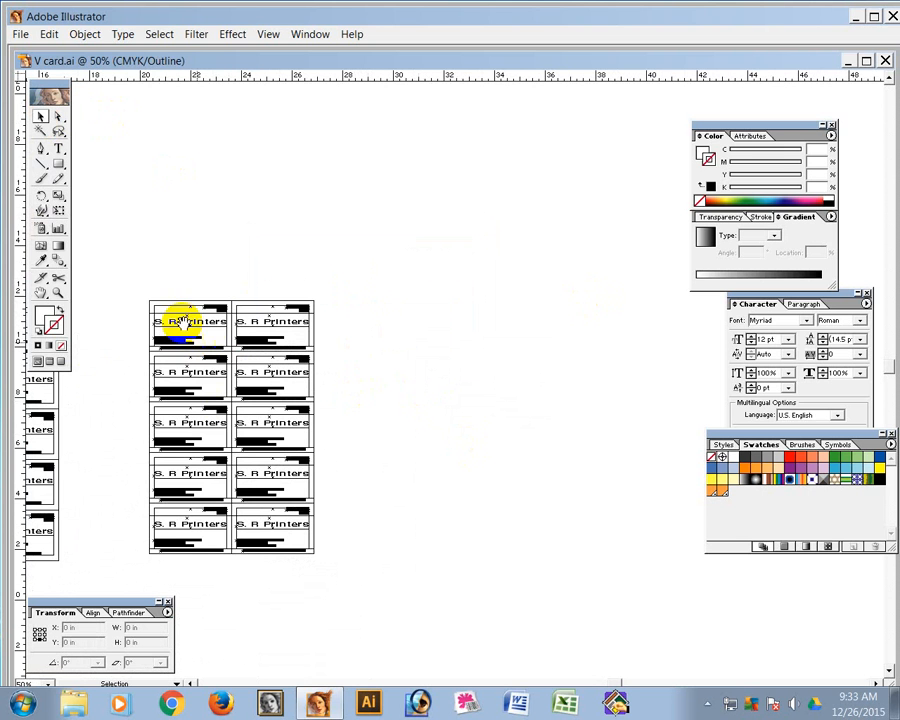
Switch to preview mode and copy the plain black-and-white card at the page's upper left
drag(261, 243, 596, 238)
key(ctrl+y)
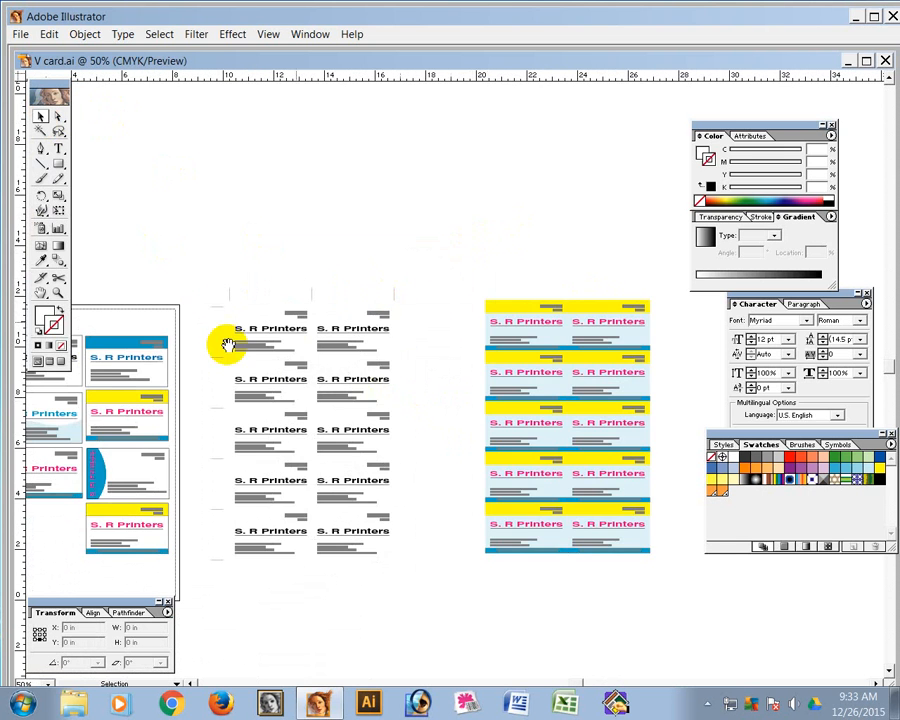
drag(227, 341, 420, 210)
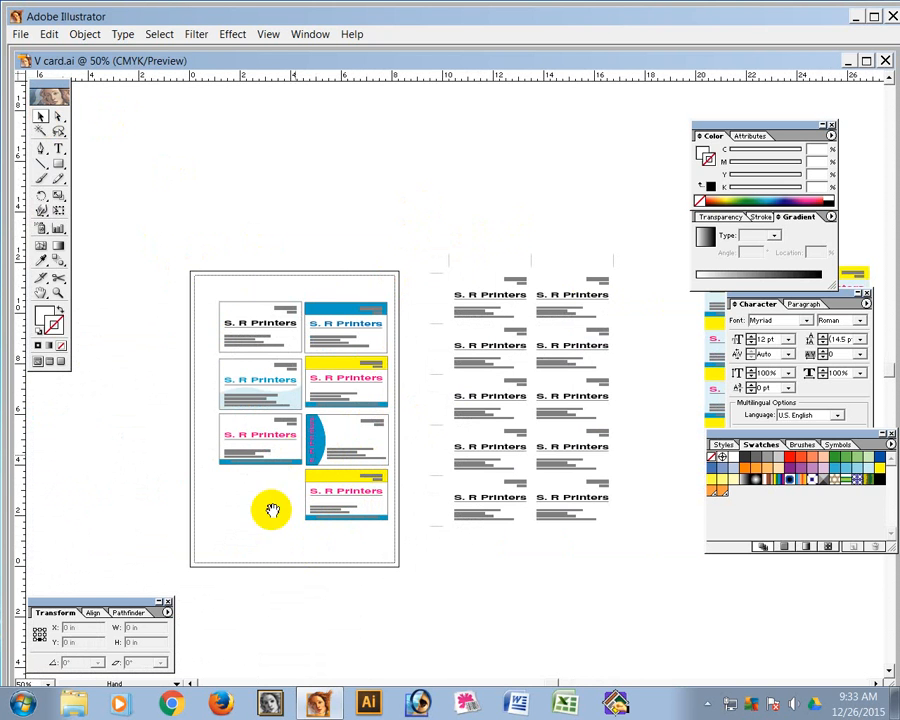
drag(195, 485, 89, 482)
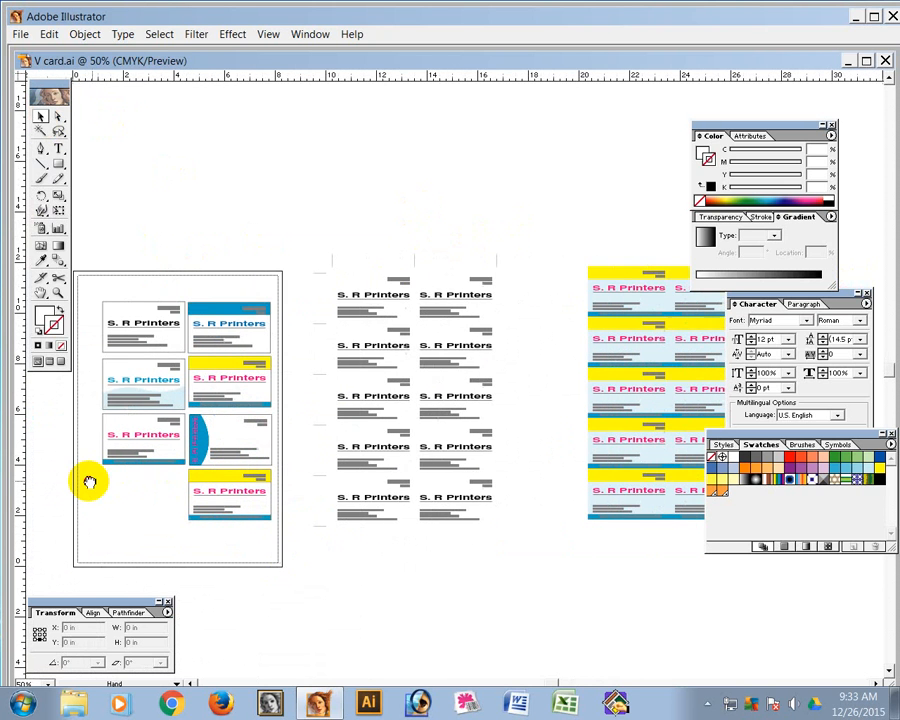
key(v)
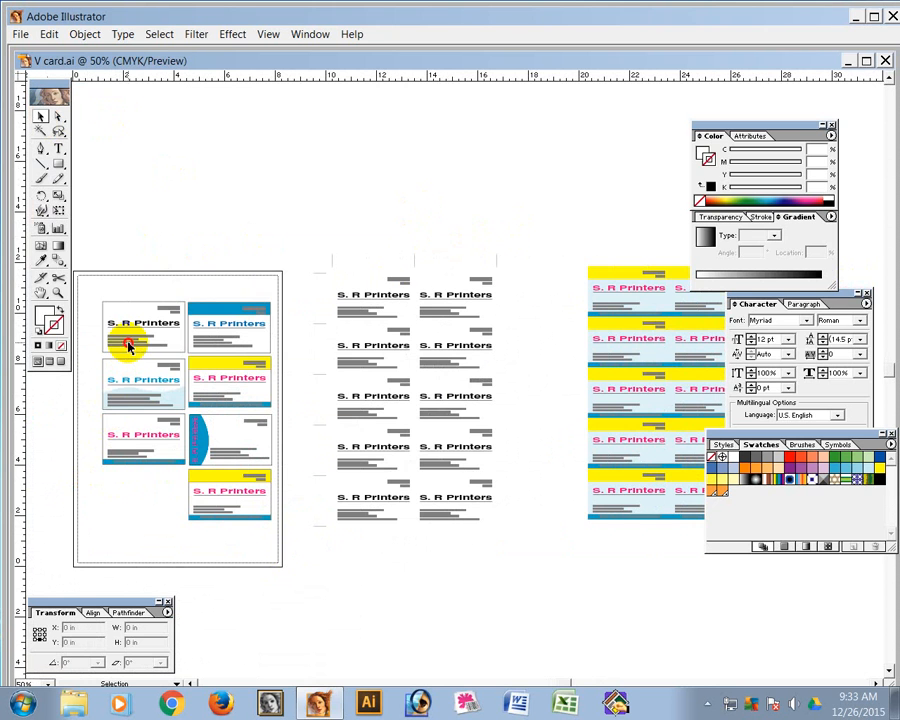
click(128, 346)
click(263, 209)
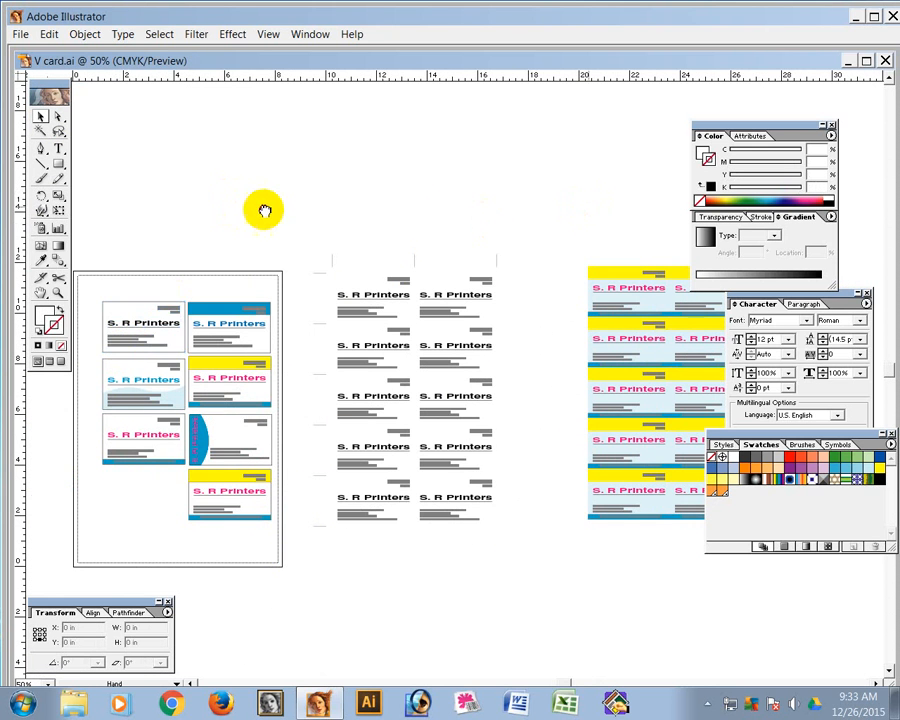
Paste the plain card and place it in the empty area beside the coloured sheet, near its top row
scroll(215, 227, right, 10)
key(ctrl+v)
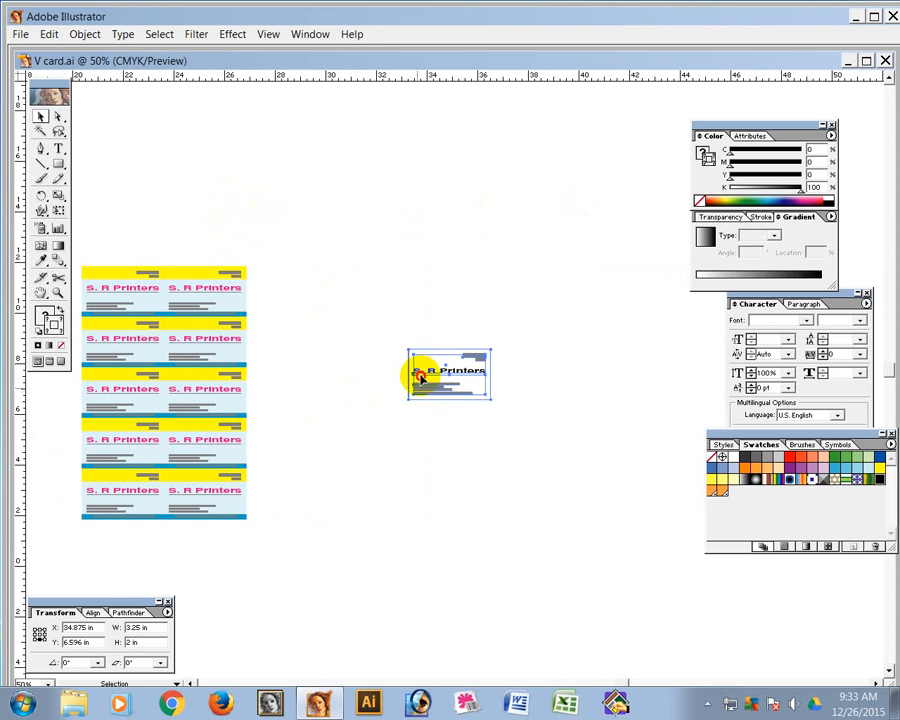
drag(418, 372, 364, 289)
click(368, 218)
Offset the pasted card's border outward by 2 mm with mitred joins
key(ctrl+space)
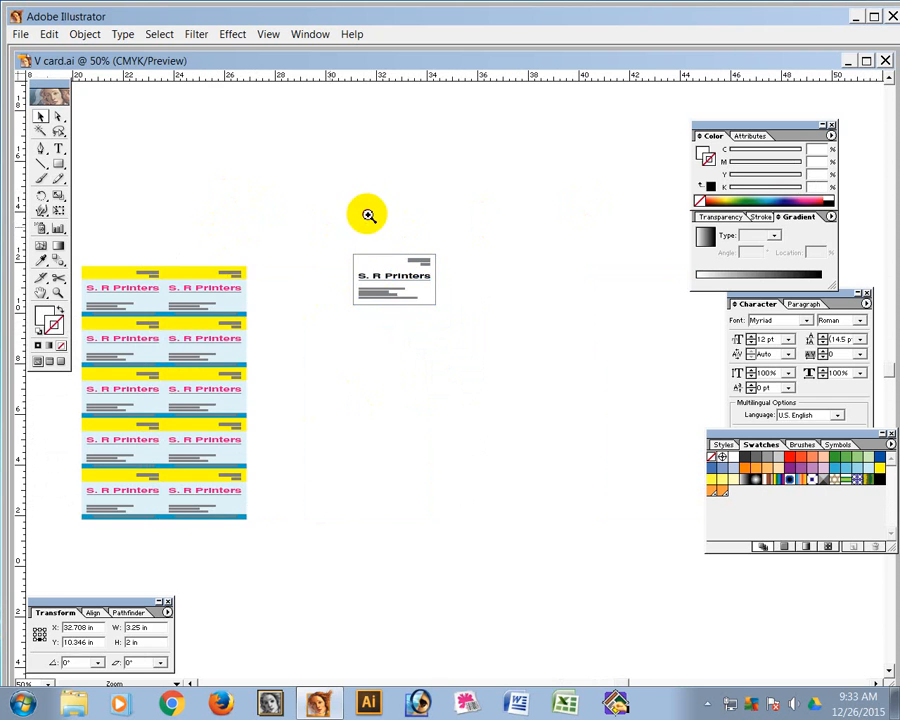
drag(333, 205, 528, 385)
key(a)
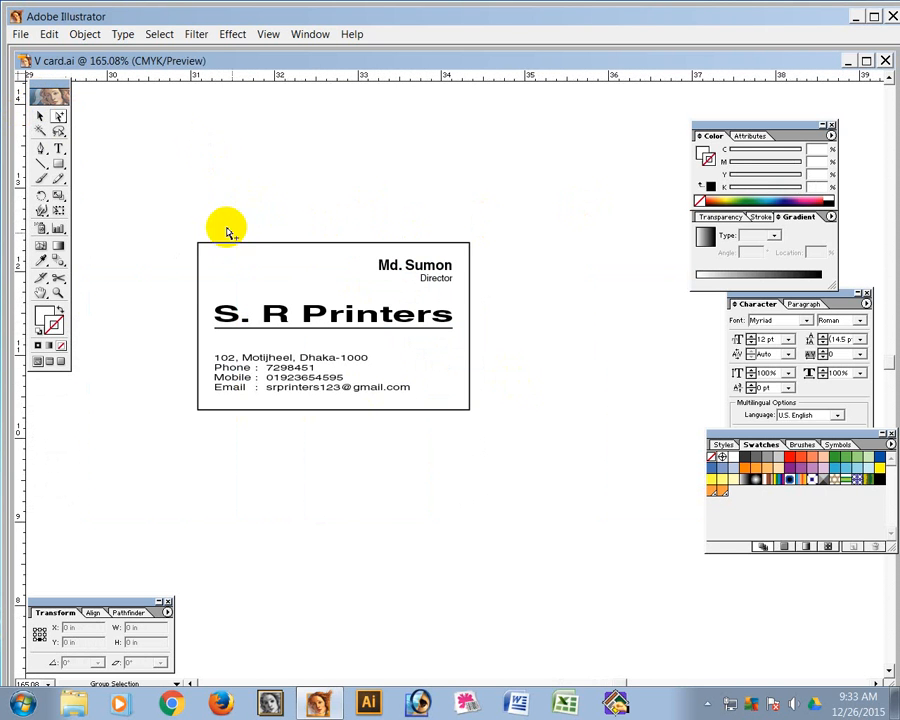
click(243, 250)
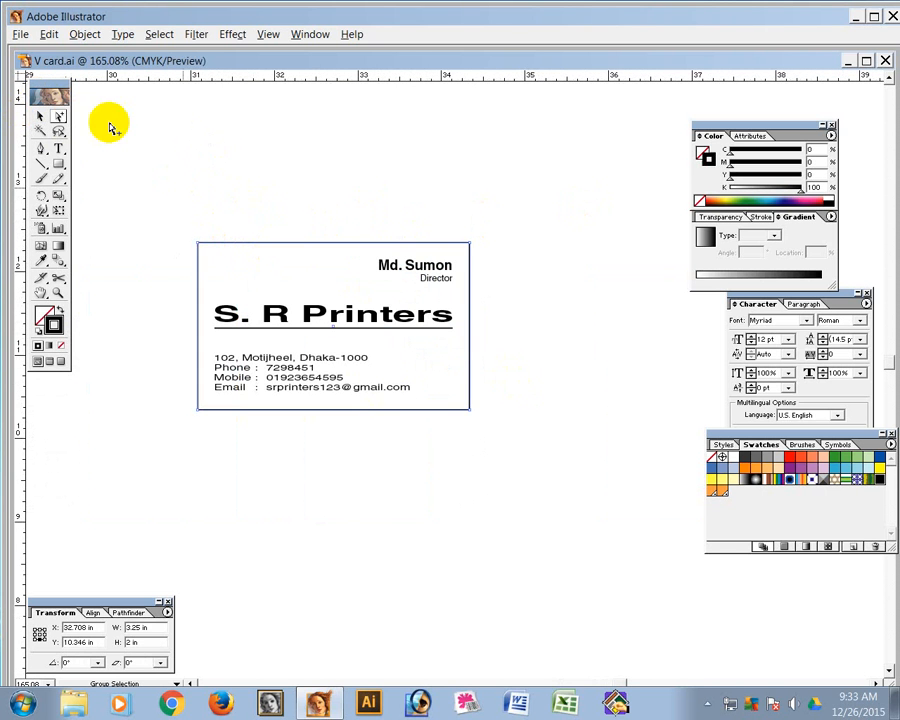
click(85, 34)
mouse_move(157, 320)
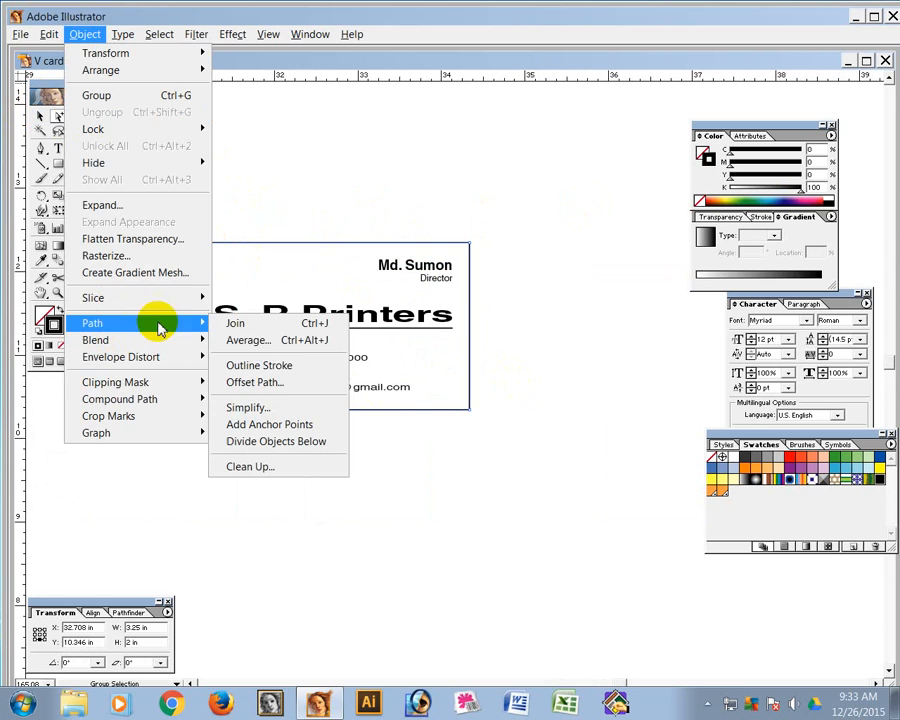
click(268, 384)
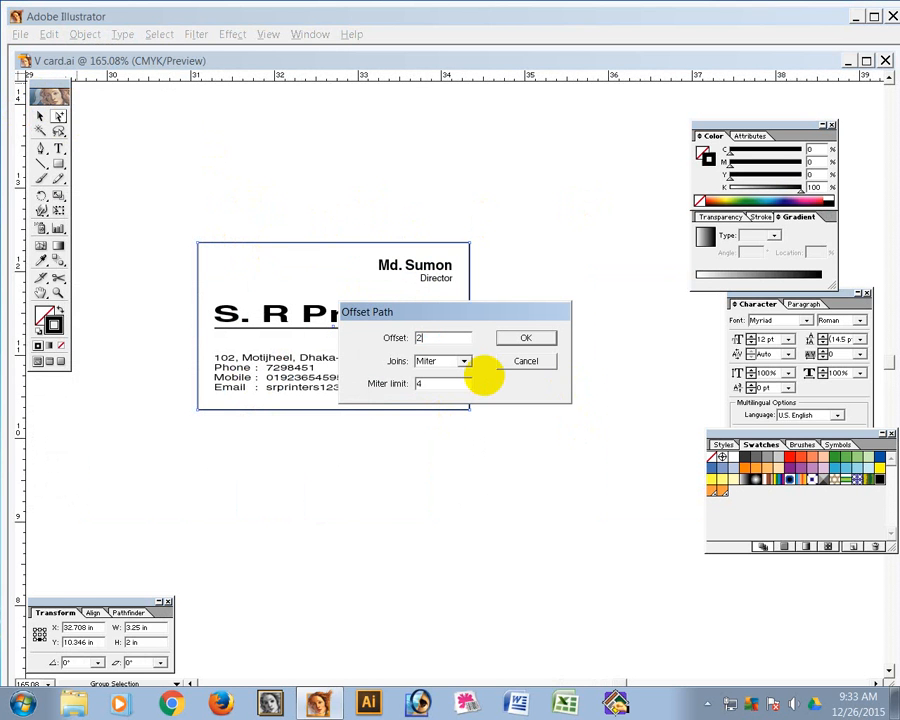
key(Return)
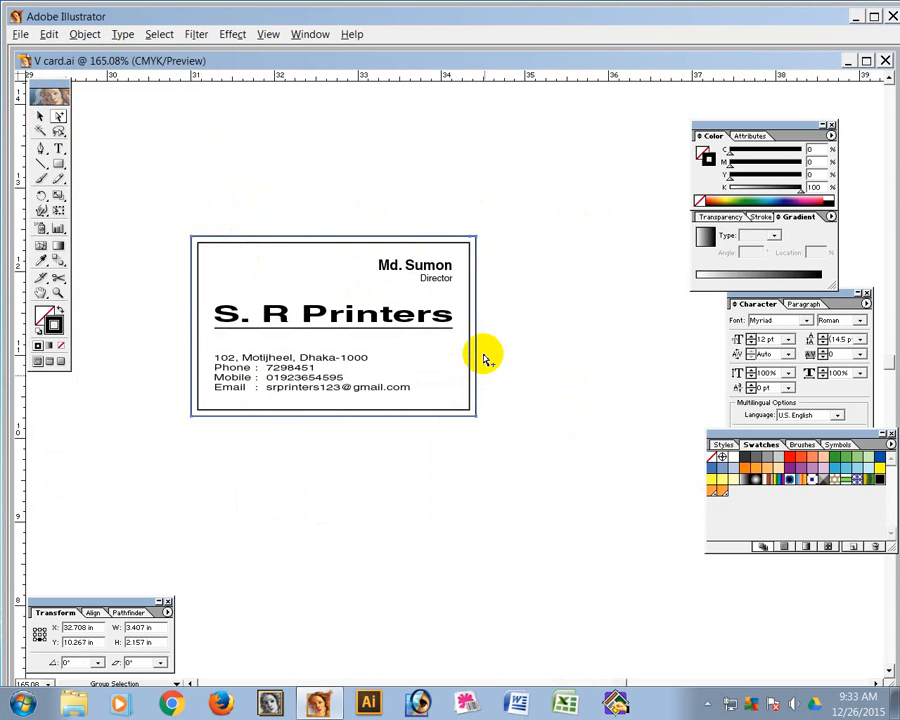
Fill the outer offset rectangle with light blue at 41% cyan and 0% magenta, yellow and black
click(379, 235)
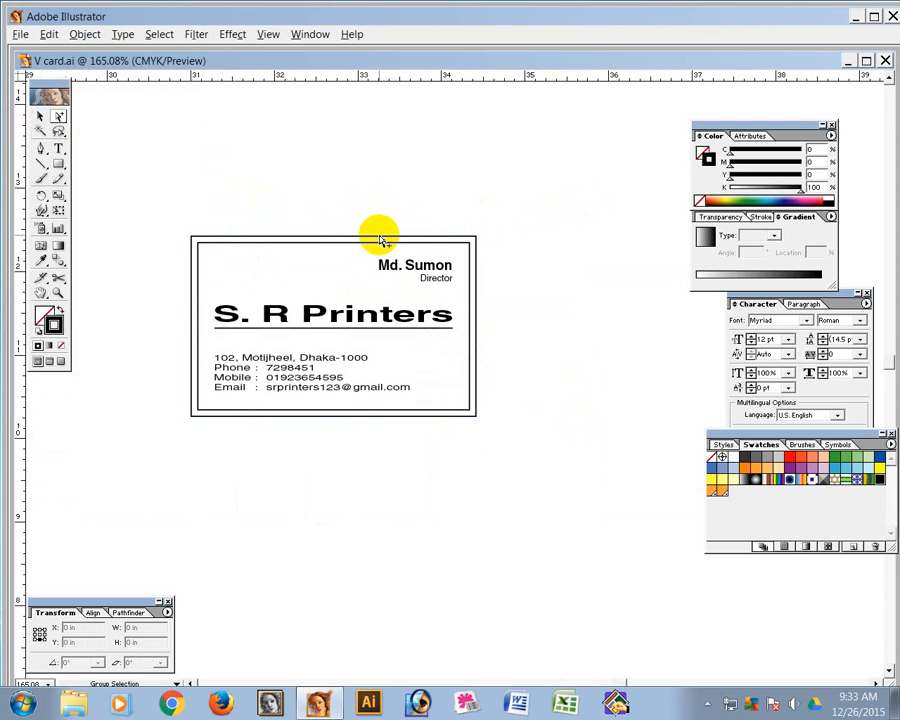
click(377, 237)
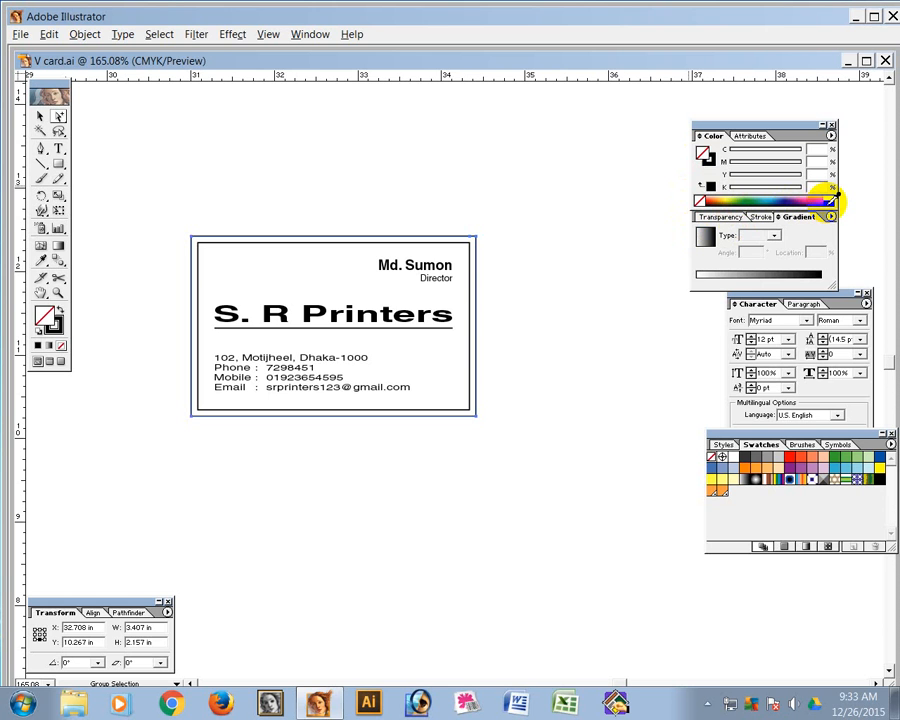
click(831, 197)
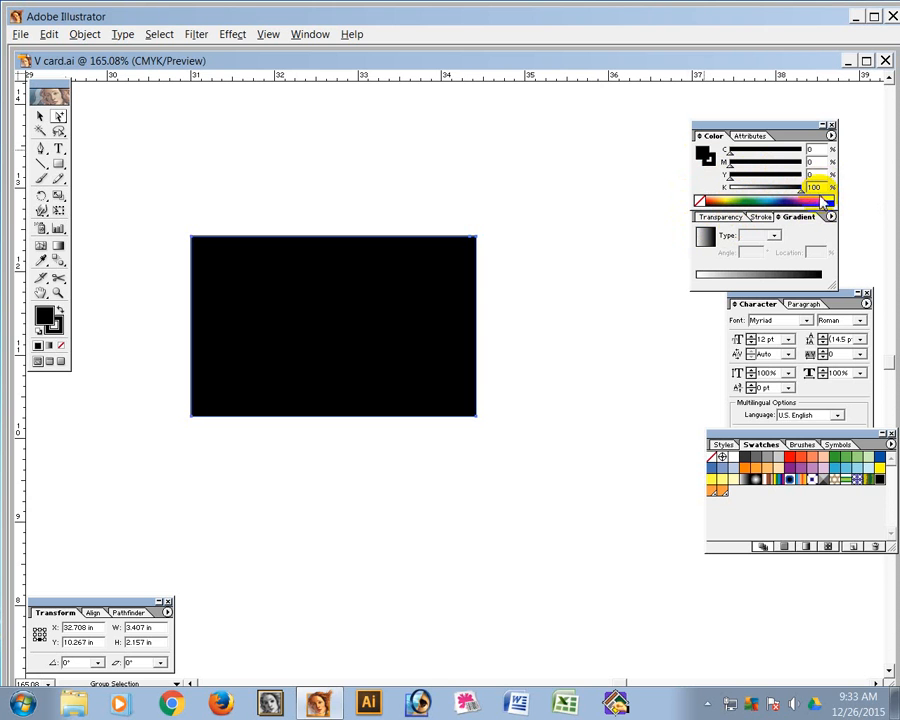
drag(731, 153, 705, 222)
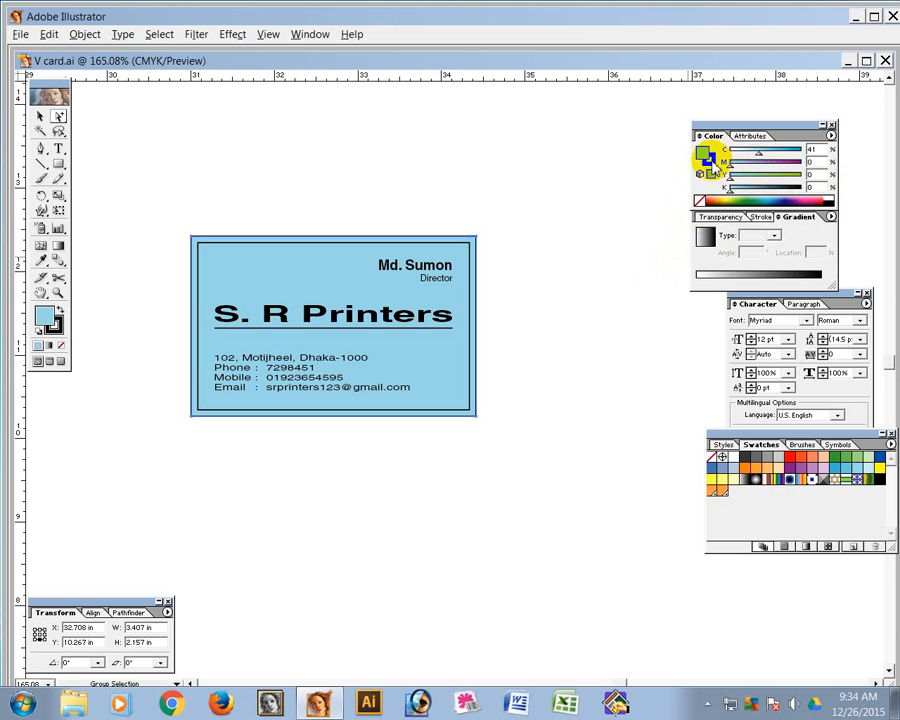
click(712, 163)
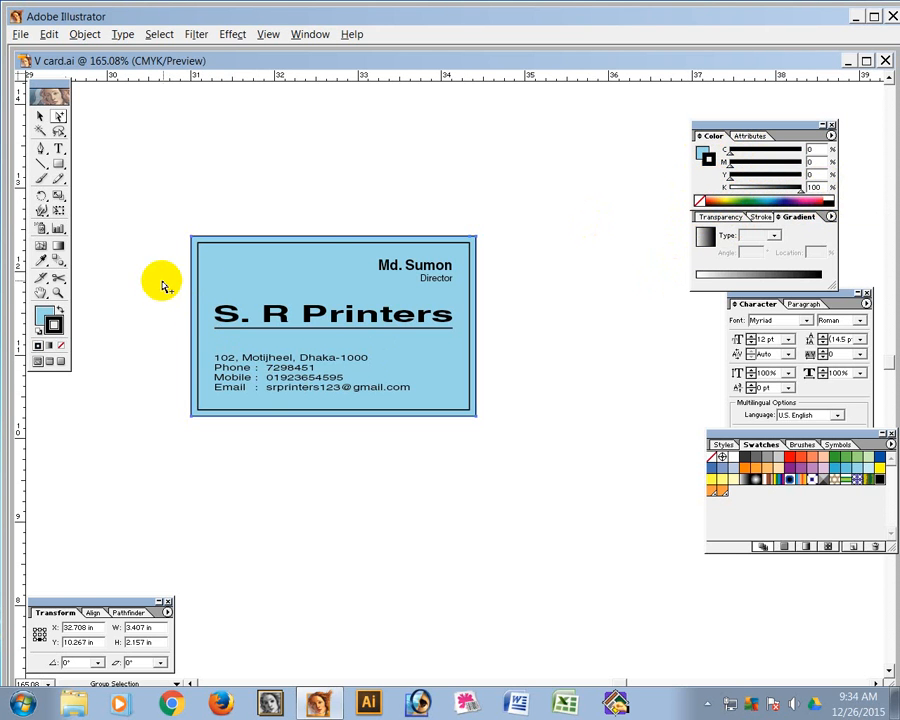
Fill the S. R Printers title with 100% cyan and 0% for the other inks
click(272, 314)
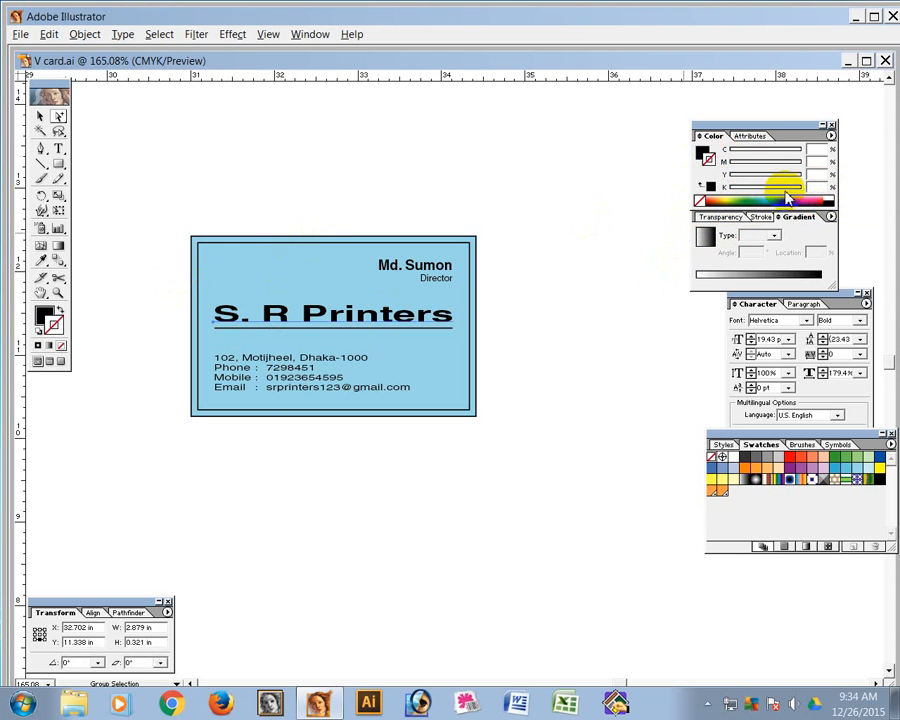
click(702, 153)
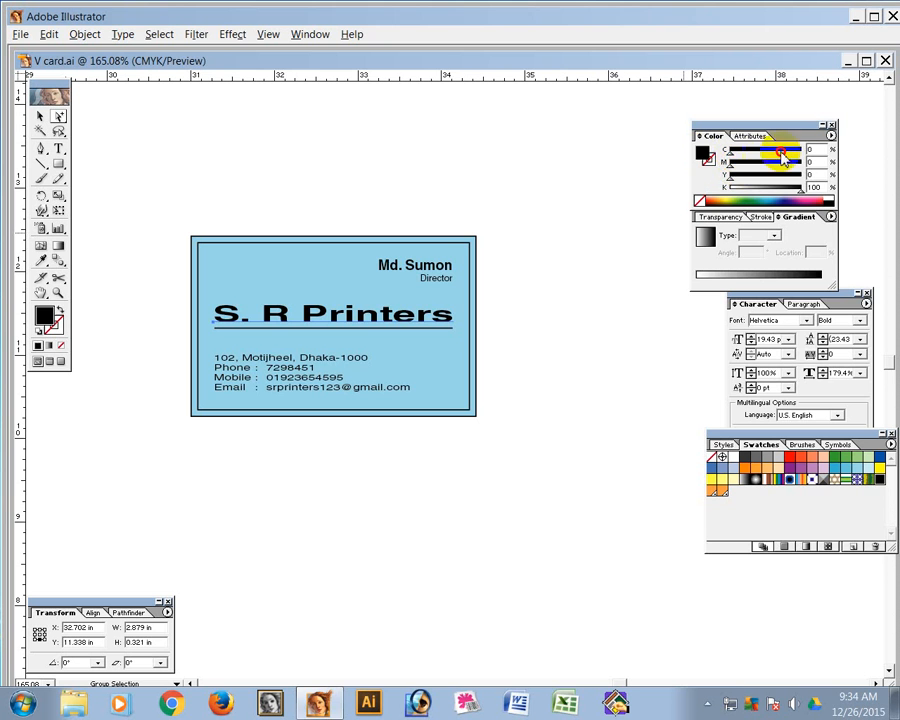
drag(783, 150, 730, 187)
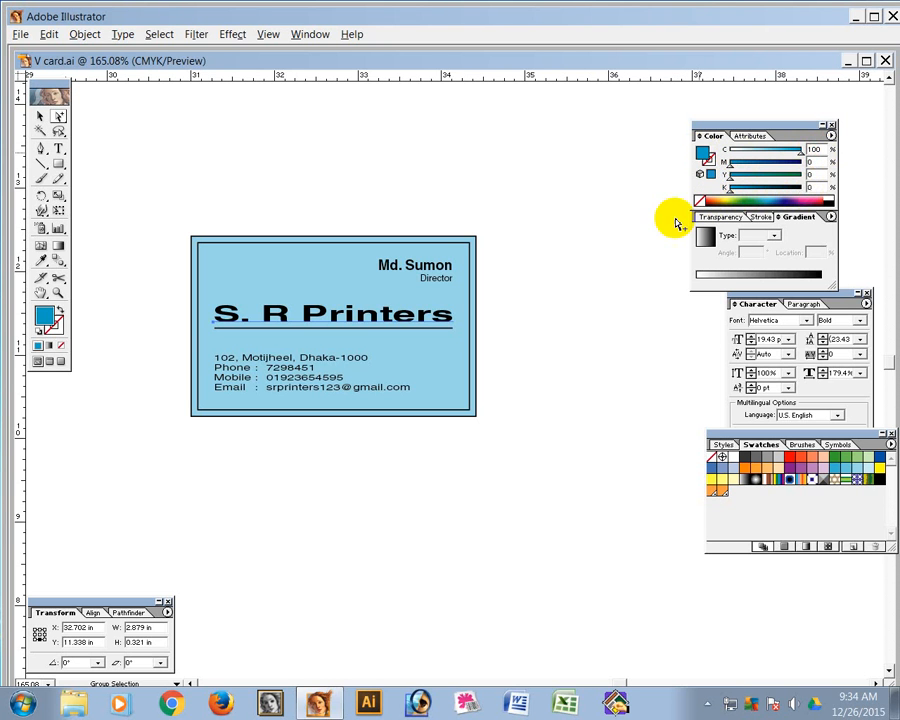
Lighten the outer background rectangle's fill to 16% cyan
click(328, 283)
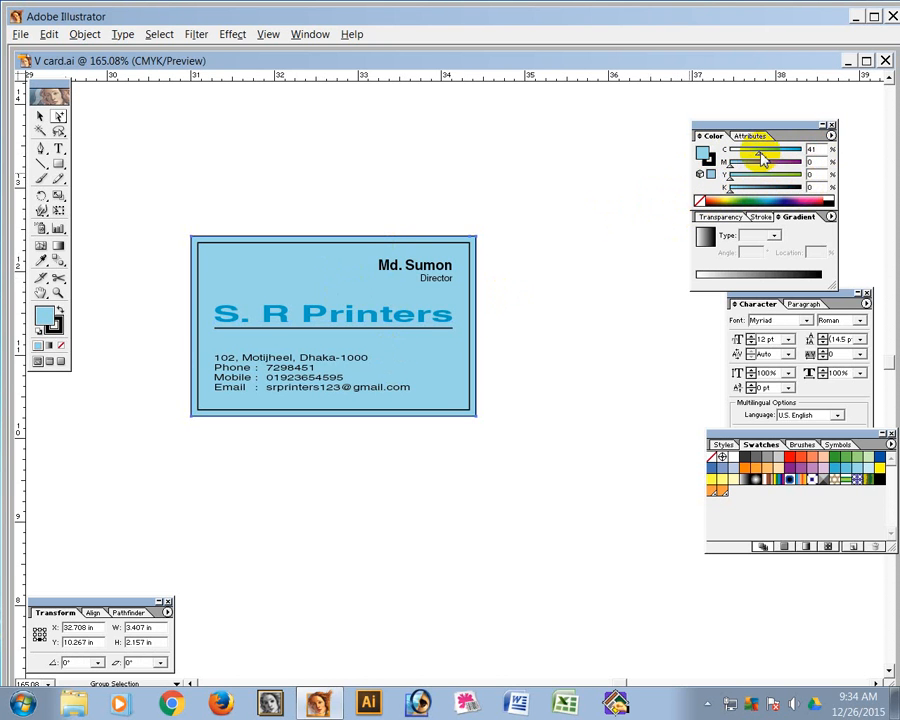
drag(762, 160, 741, 160)
click(617, 237)
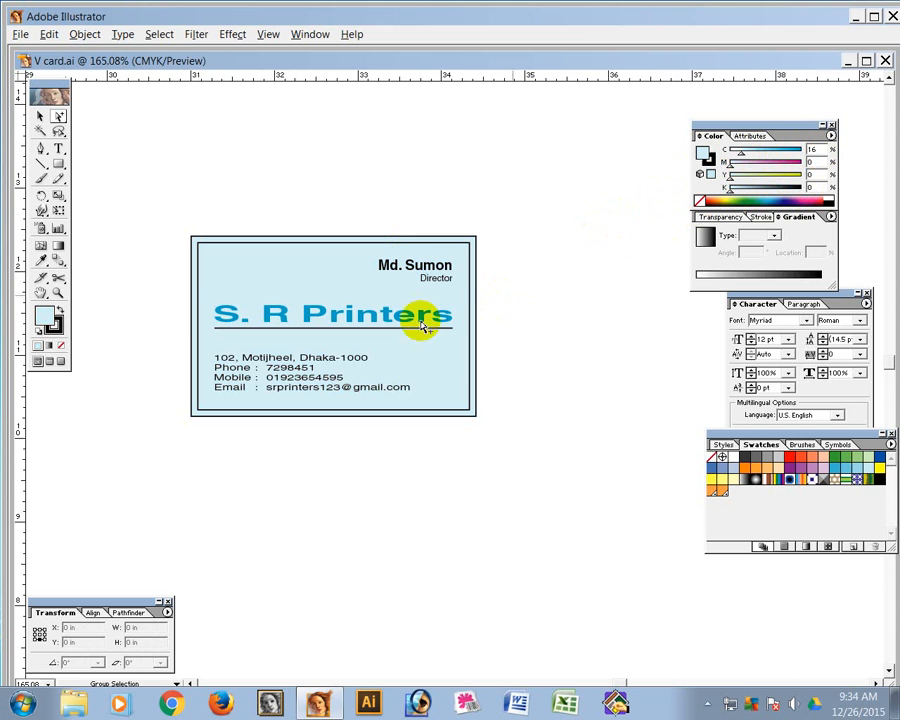
Remove the stroke from both the card border and the outer background rectangle
click(247, 247)
click(56, 328)
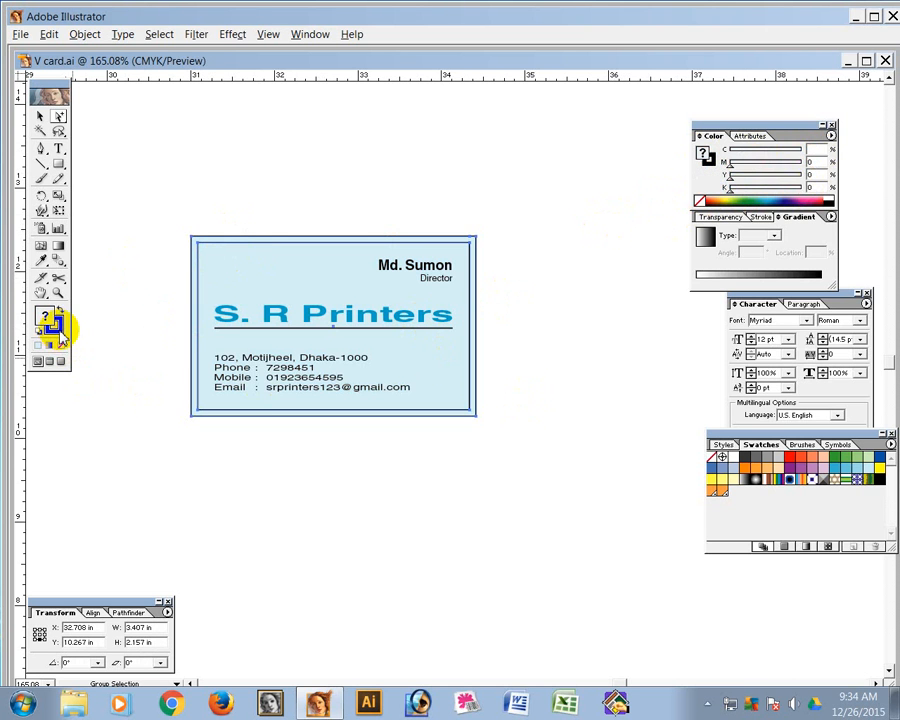
click(61, 345)
click(85, 215)
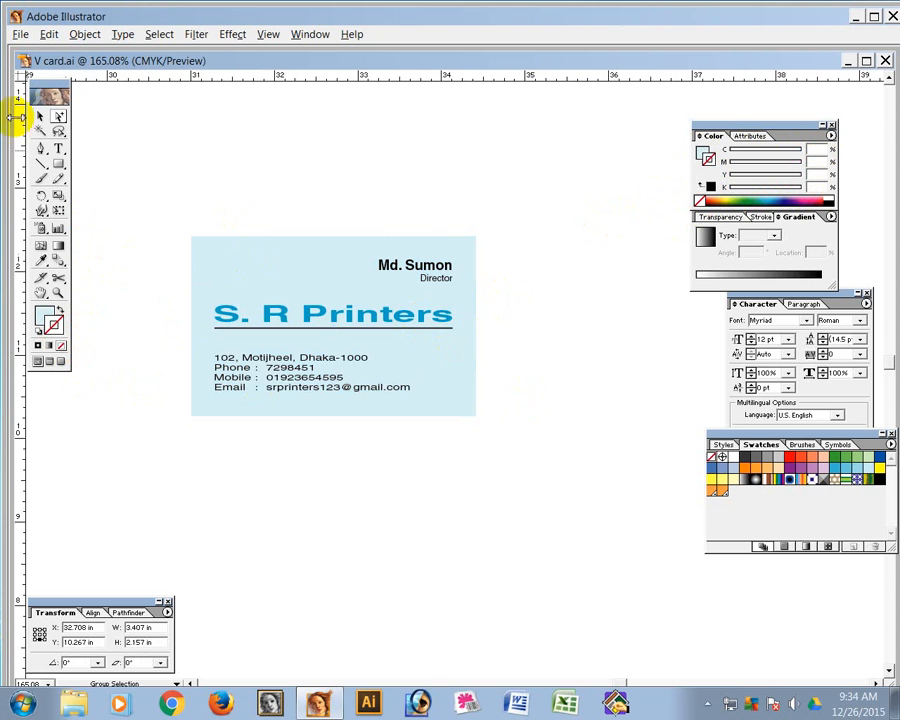
Duplicate the whole light-blue card about 3.7 in to its right at the same height
click(41, 117)
ctrl+alt+click(474, 380)
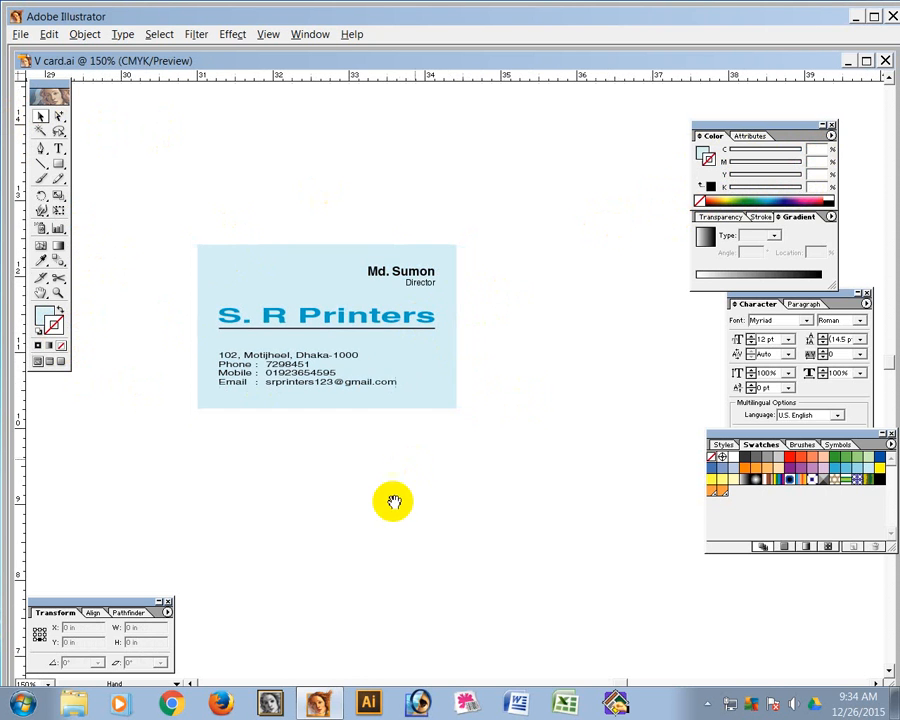
drag(360, 500, 271, 552)
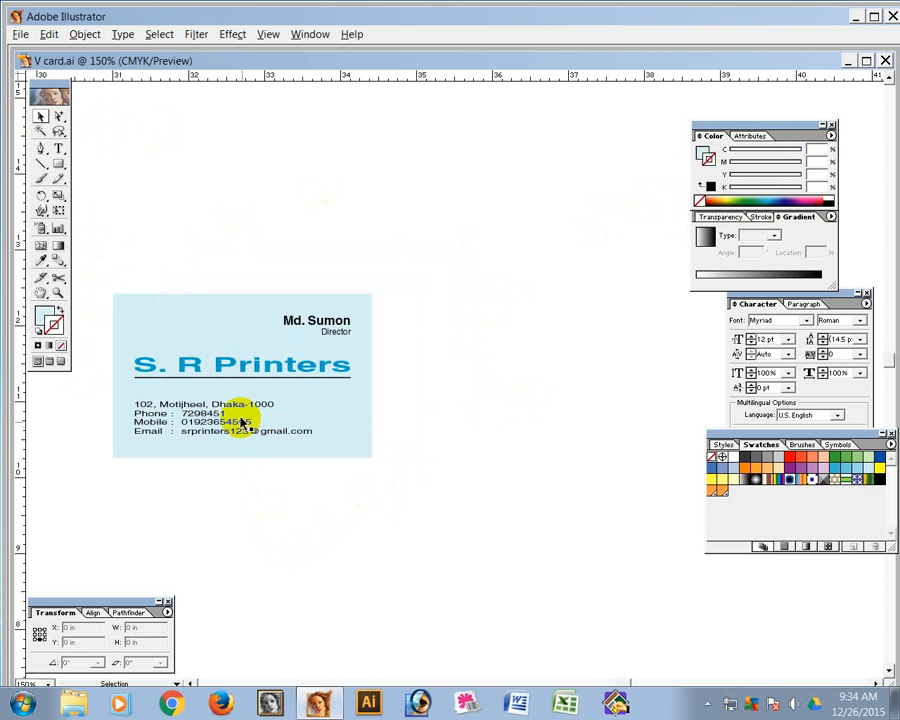
drag(241, 422, 520, 422)
click(552, 565)
Fill the copied card's background rectangle with 21% magenta and 0% for the other inks
alt+click(57, 116)
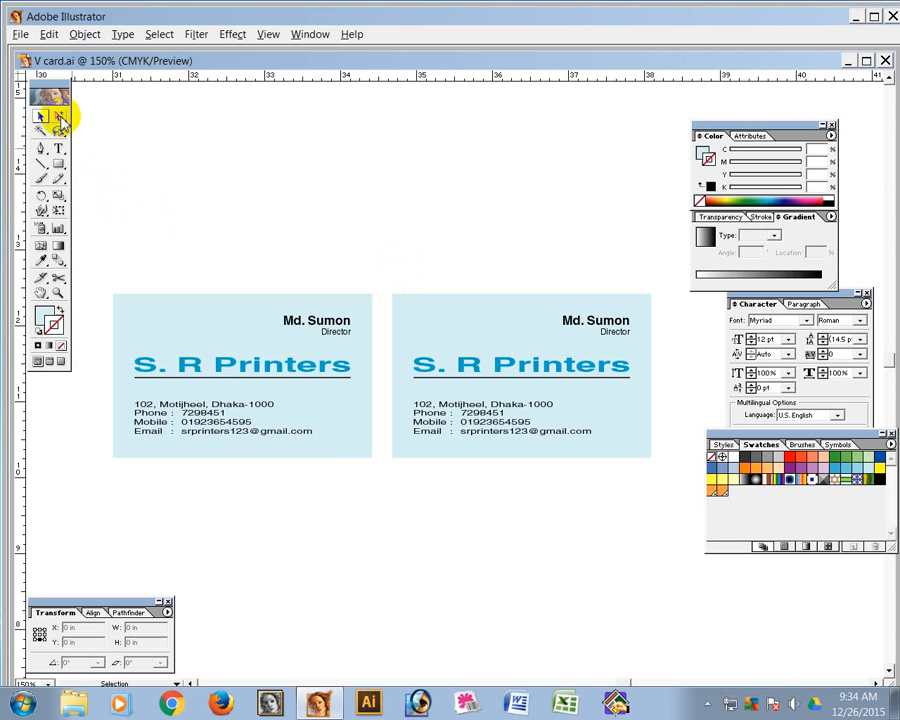
click(462, 311)
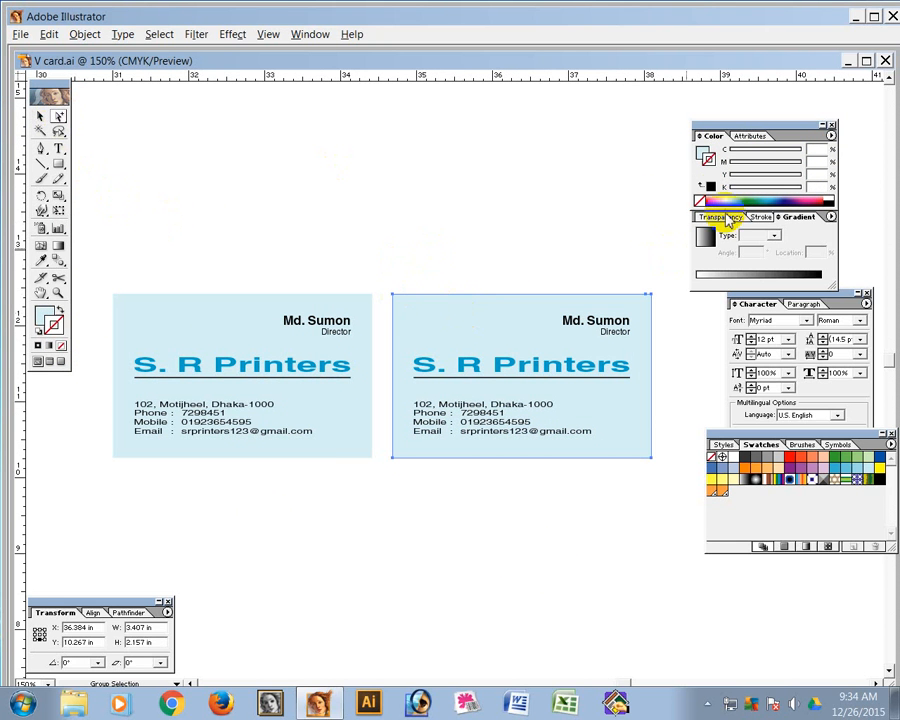
click(704, 155)
mouse_move(731, 166)
mouse_down()
mouse_move(745, 166)
mouse_move(716, 156)
mouse_up()
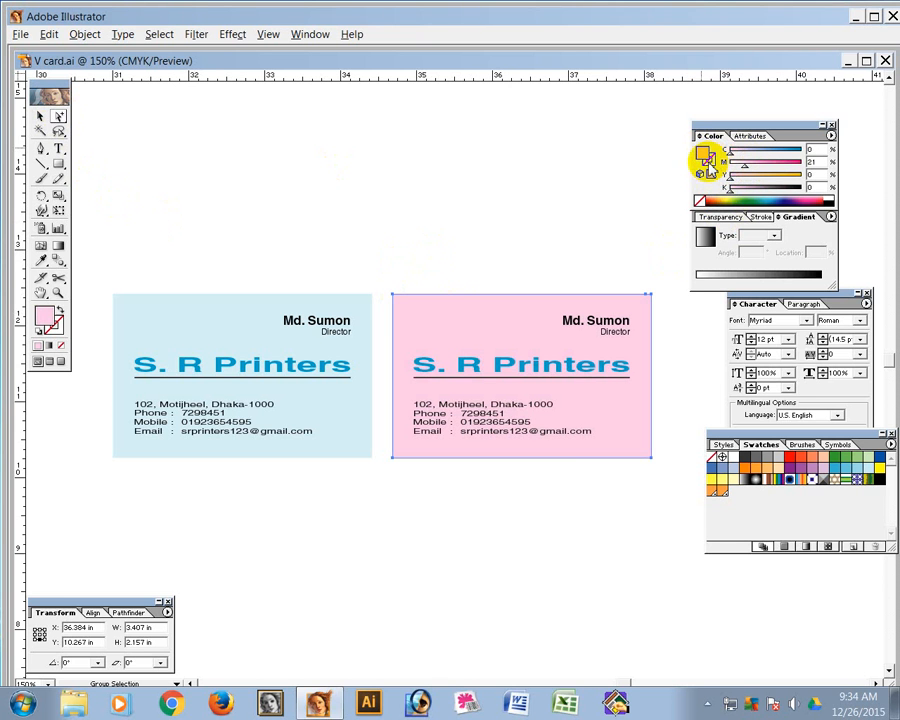
click(444, 242)
Fill the original card's S. R Printers title with light green, 34.9% cyan and 54.51% yellow
click(240, 365)
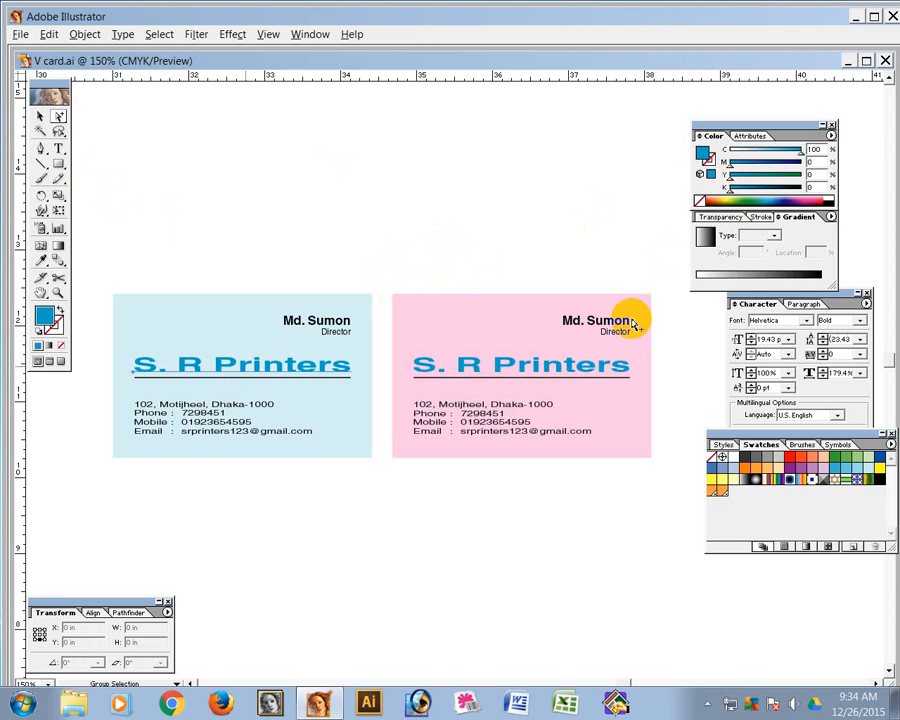
click(737, 199)
click(421, 199)
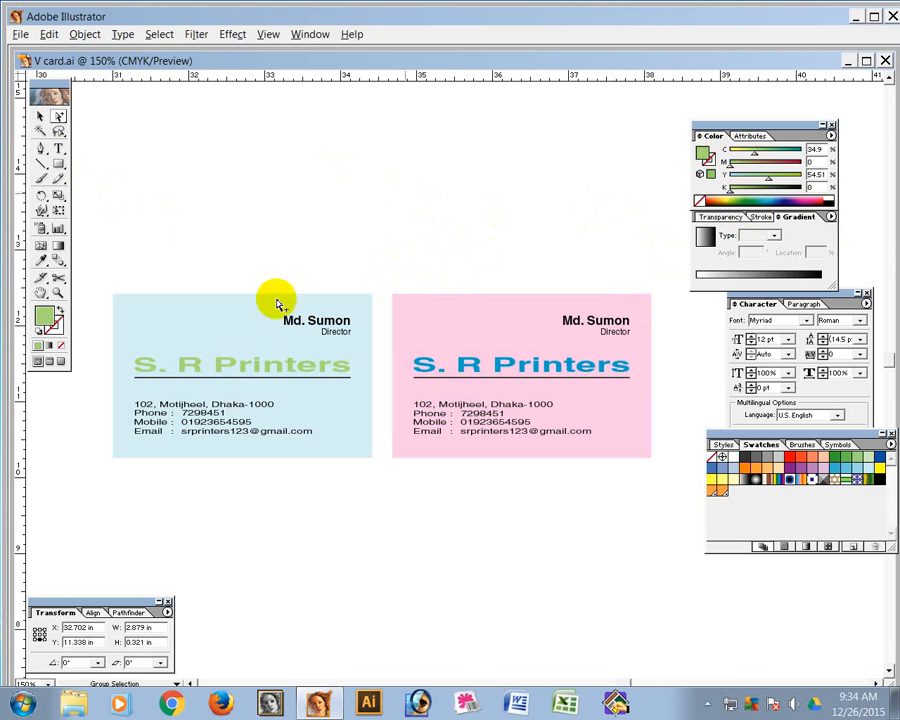
Fill the original card's background rectangle with light beige, 6% cyan, 12% magenta and 15% yellow
click(230, 328)
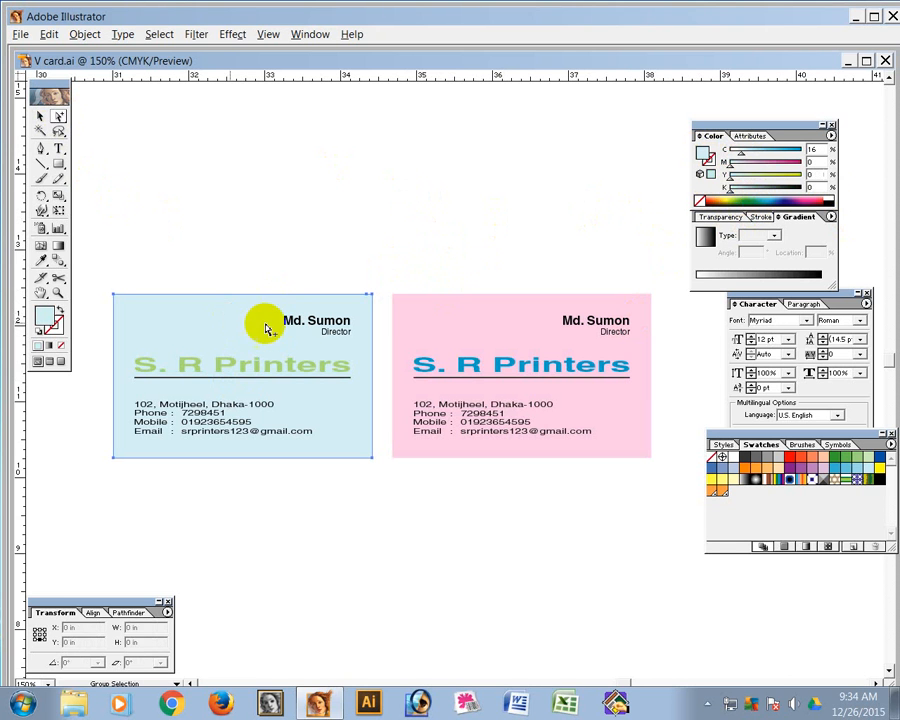
click(728, 198)
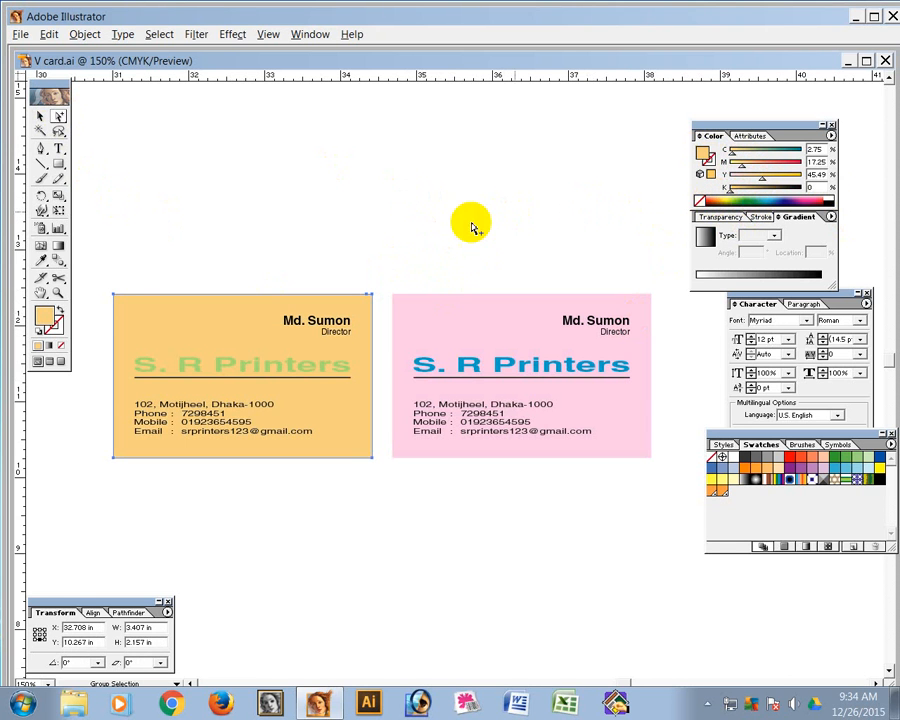
drag(760, 183, 735, 160)
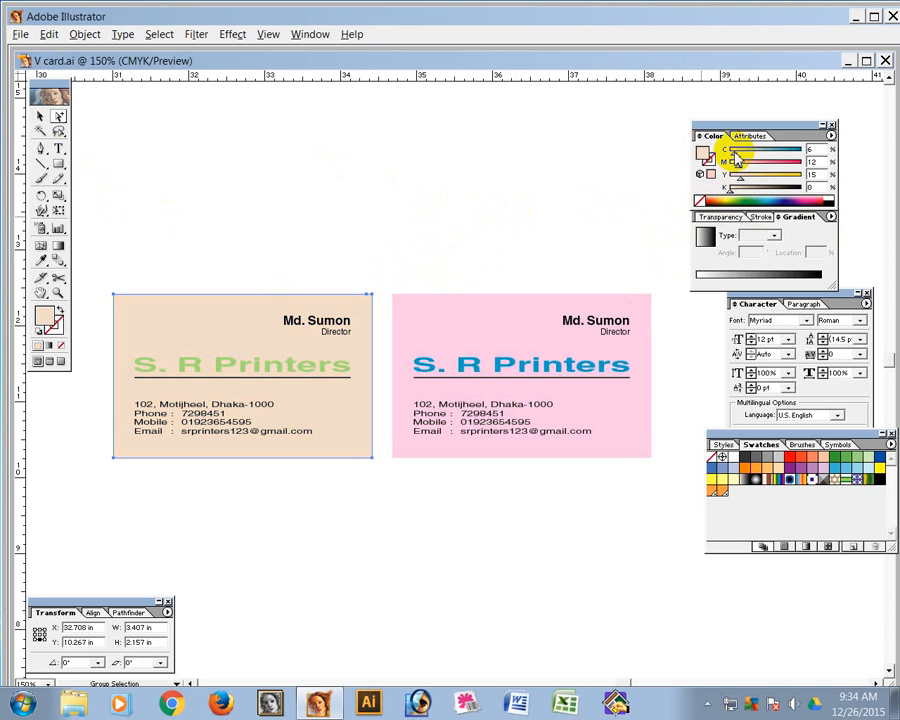
Fill the original card's S. R Printers title with dark green, 100% cyan and 100% yellow
click(287, 370)
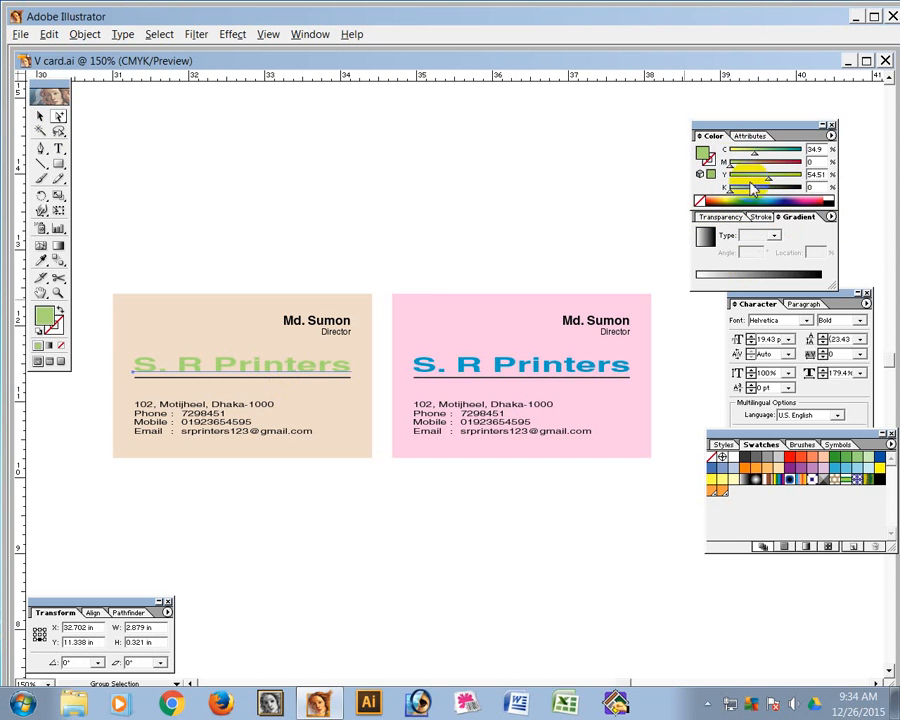
drag(740, 153, 817, 179)
click(531, 189)
Apply a linear gradient to the copied card's background with a CMYK green end stop of 76.08% cyan and 55.29% yellow
click(458, 299)
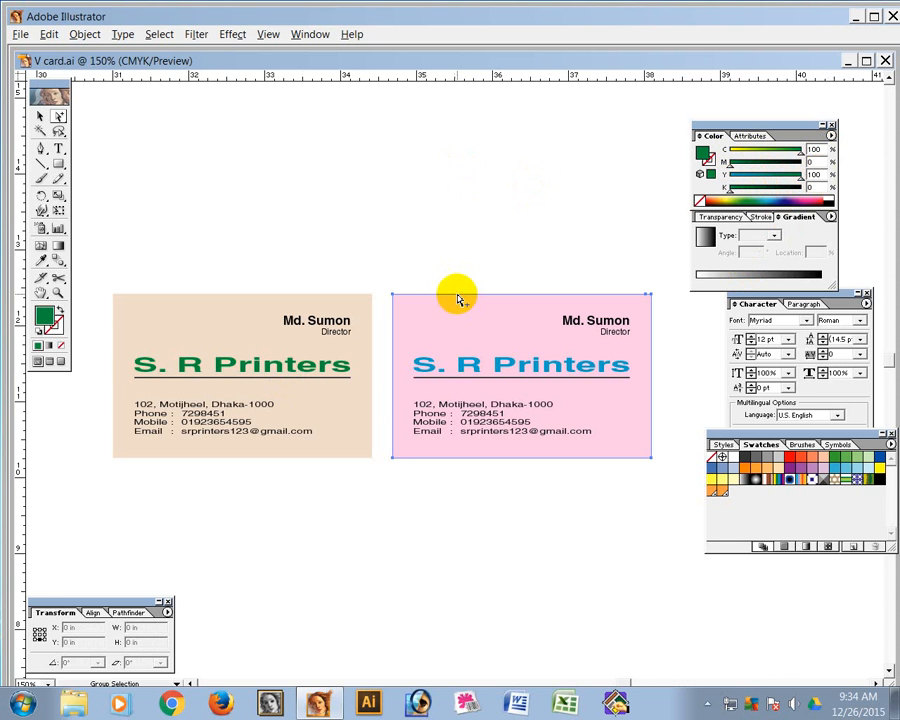
click(58, 246)
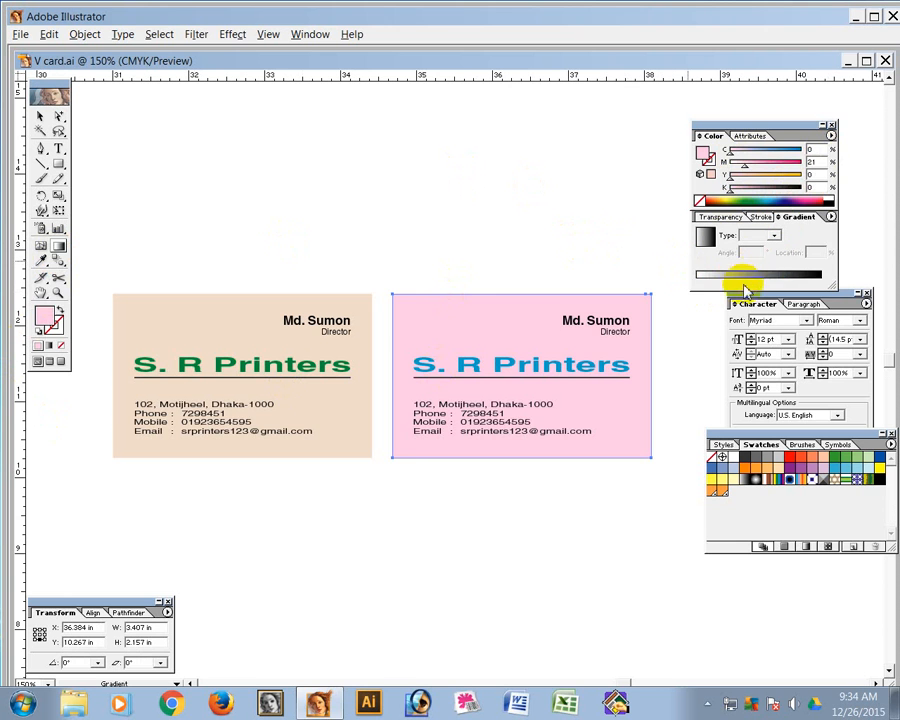
click(699, 279)
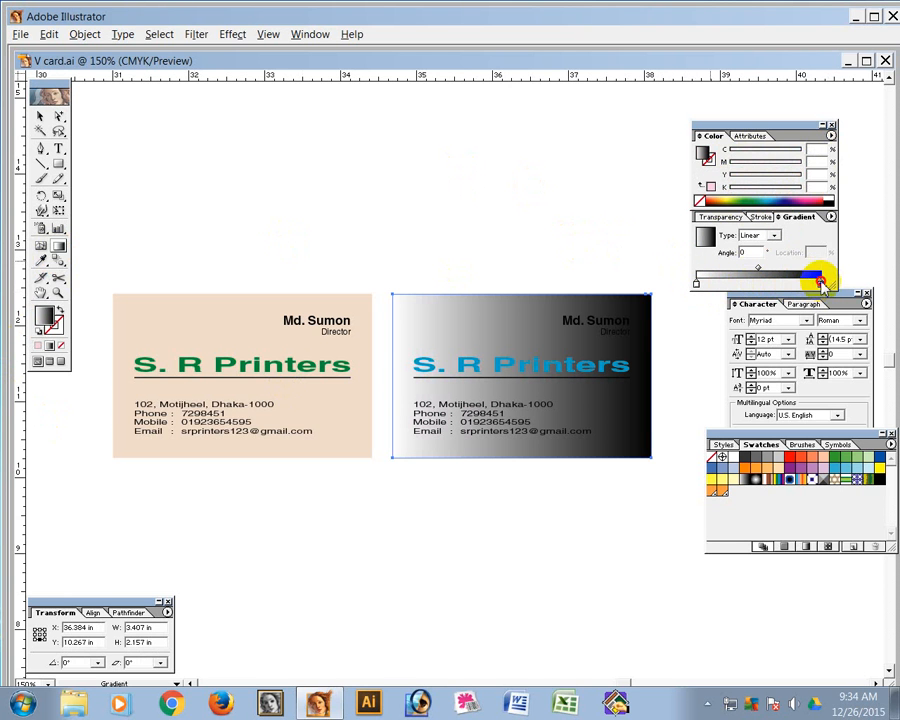
click(821, 283)
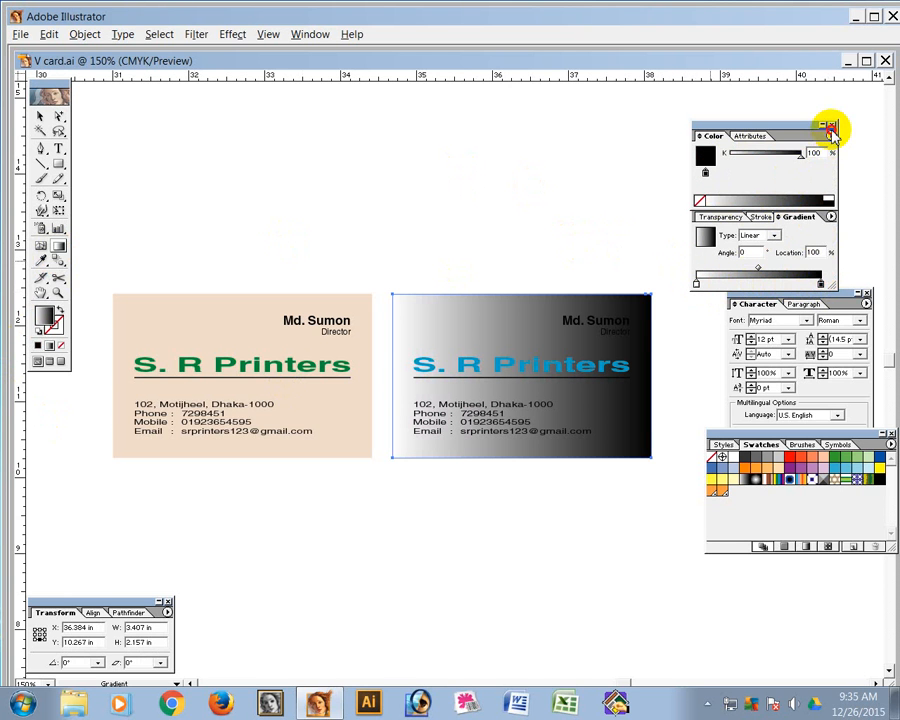
click(831, 131)
click(793, 210)
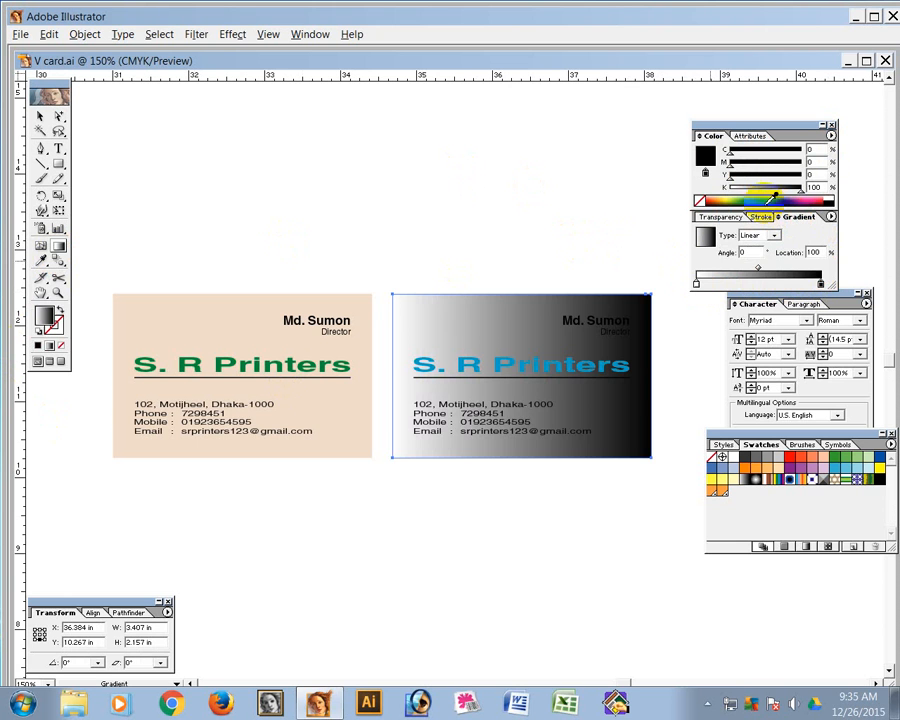
click(772, 197)
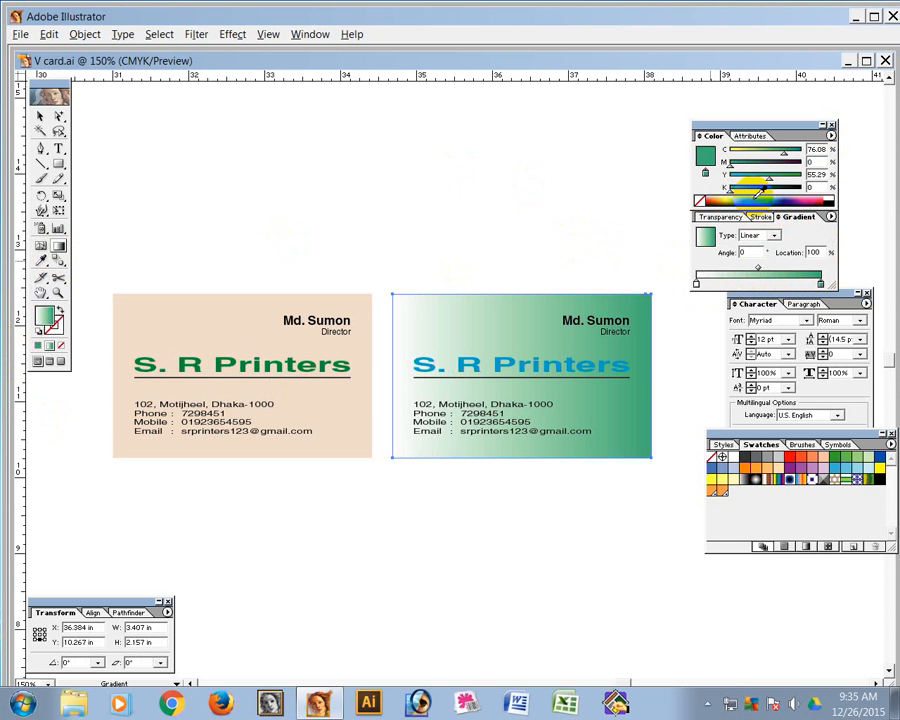
Switch the gradient's start stop to CMYK and colour it pale lavender, 10.2% cyan, 9.41% magenta and 1.18% yellow
click(698, 285)
click(831, 135)
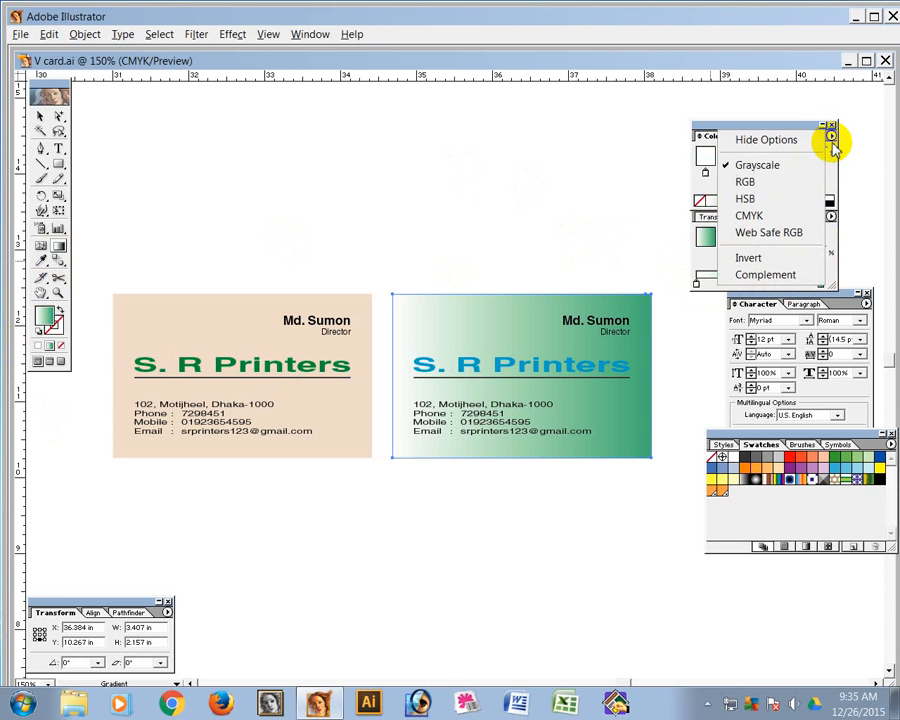
click(776, 214)
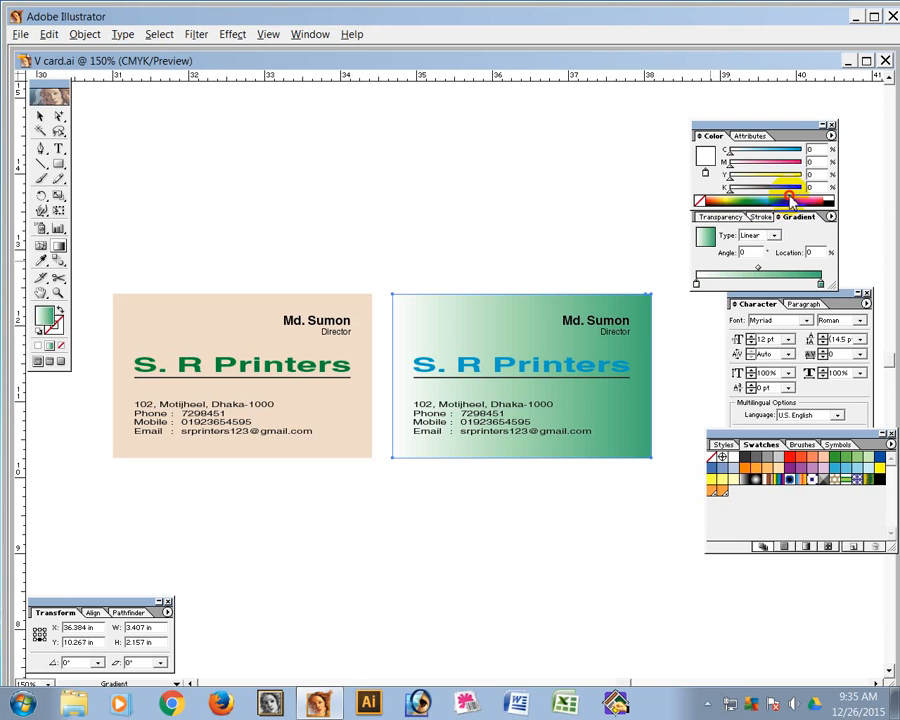
click(787, 198)
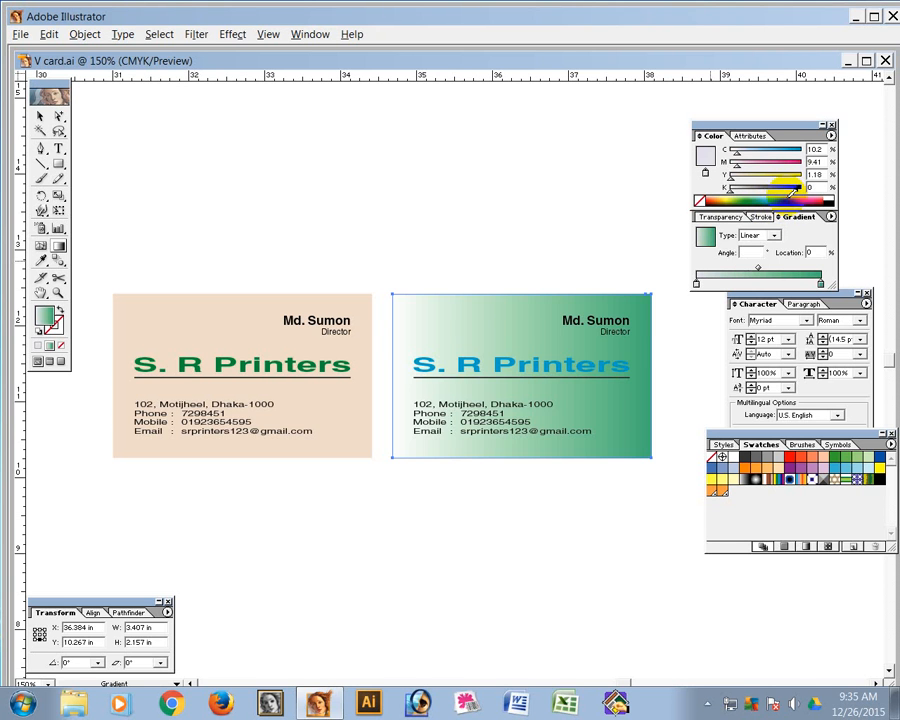
Add a light yellow gradient stop at about 35% and a pinkish-purple stop at about 67%
click(739, 283)
click(727, 199)
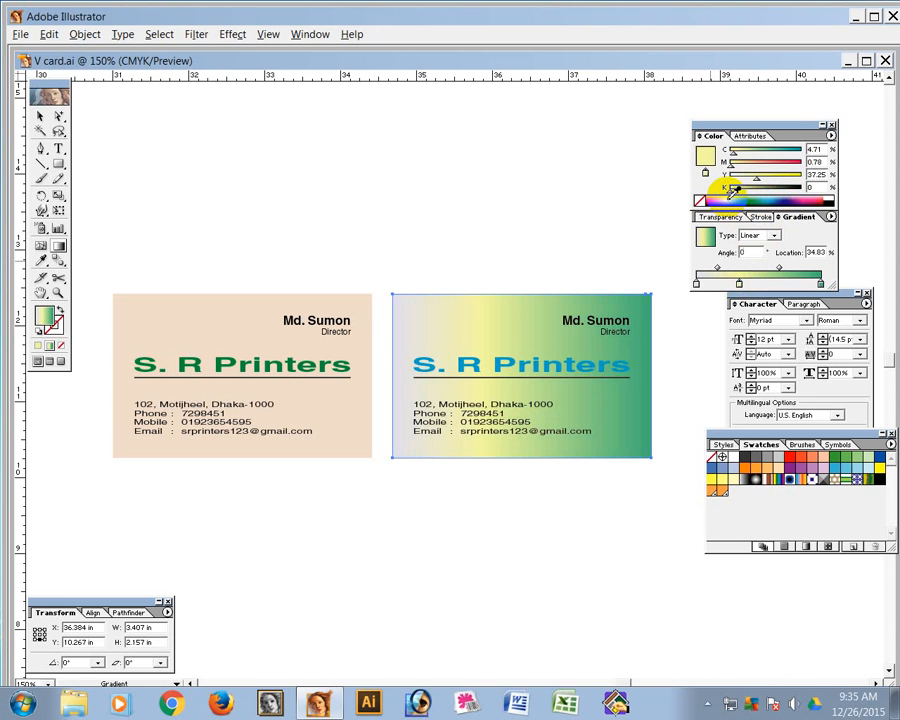
click(779, 284)
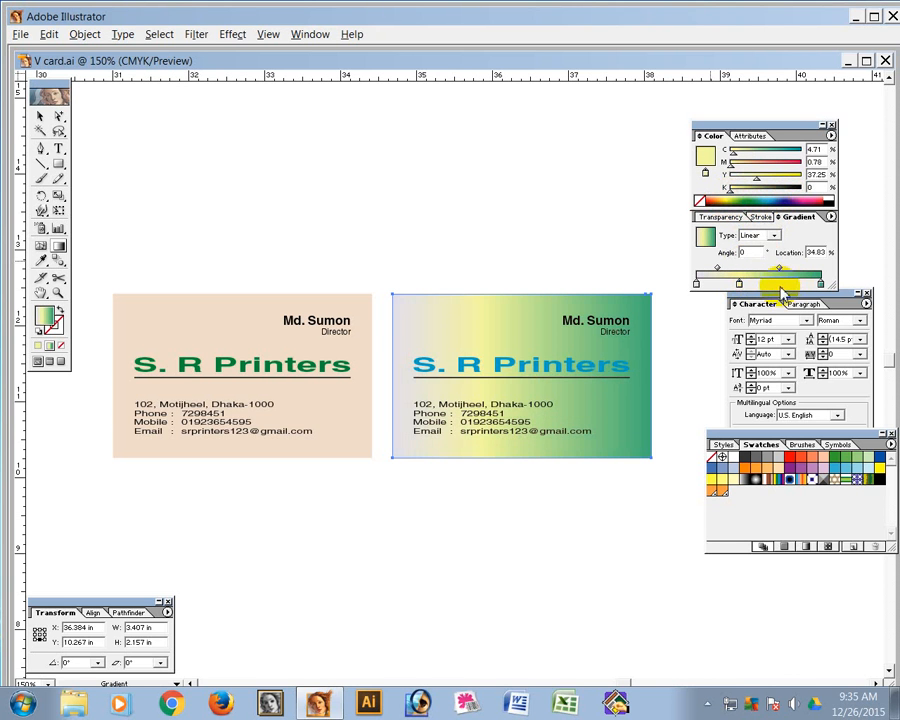
click(804, 197)
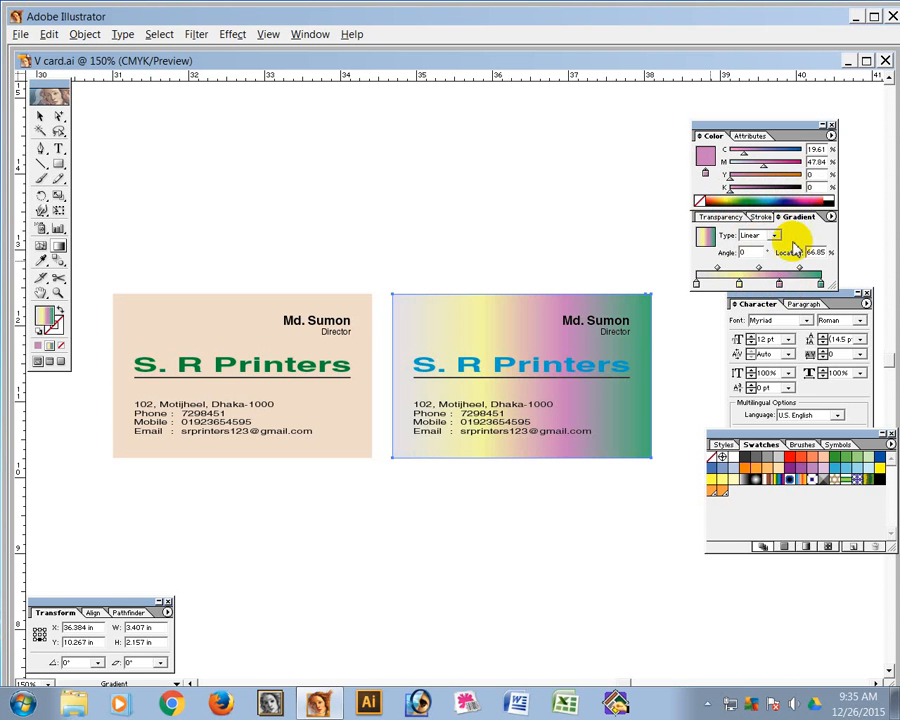
Add white gradient stops at about 82% and 51%, and a light green stop at about 18.5%
click(820, 284)
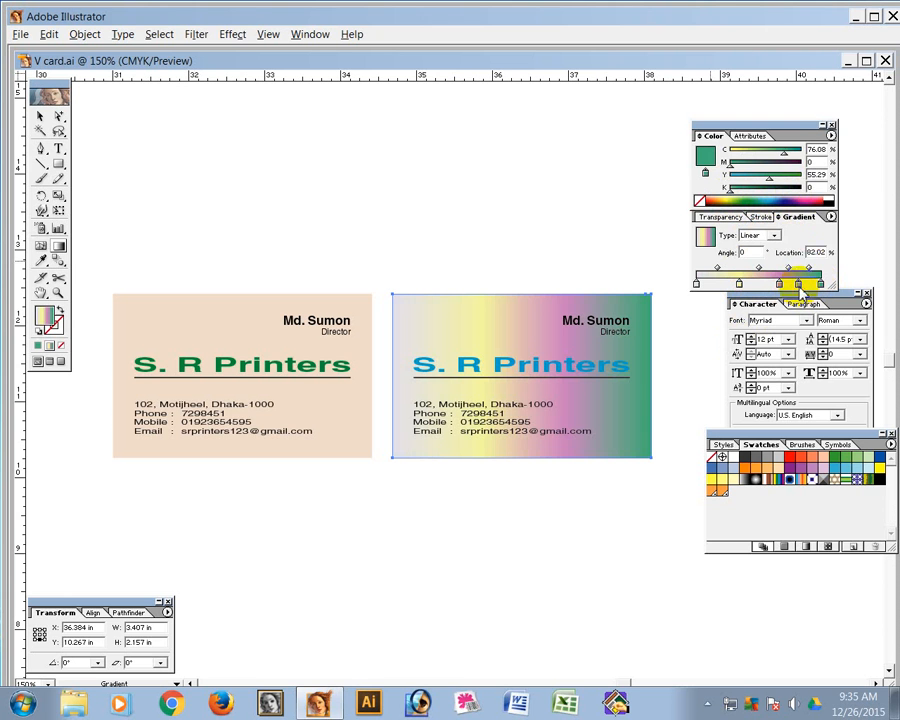
click(829, 196)
click(832, 193)
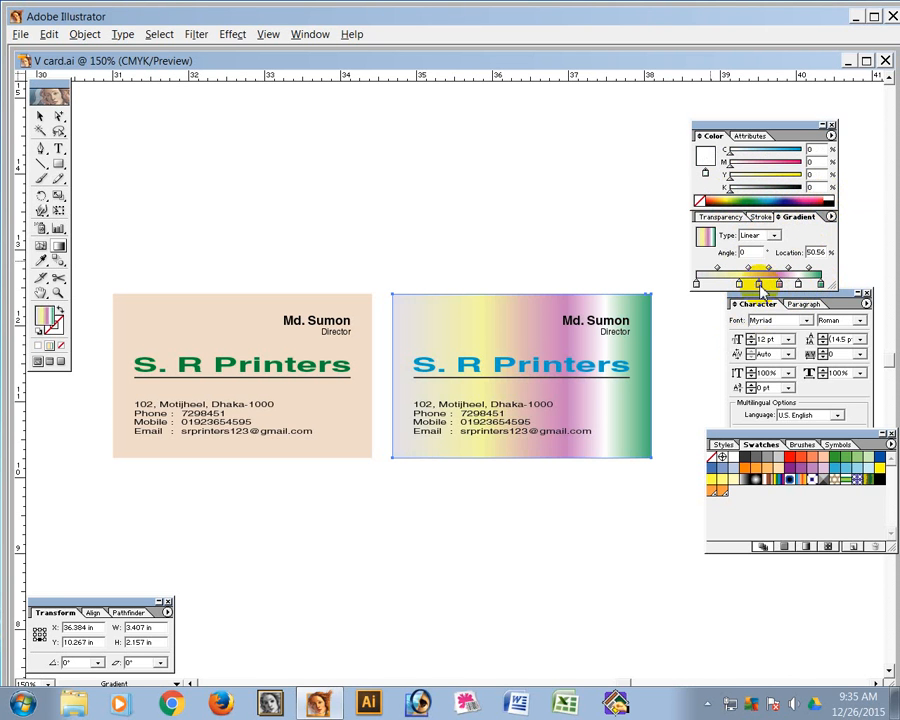
click(836, 197)
click(836, 192)
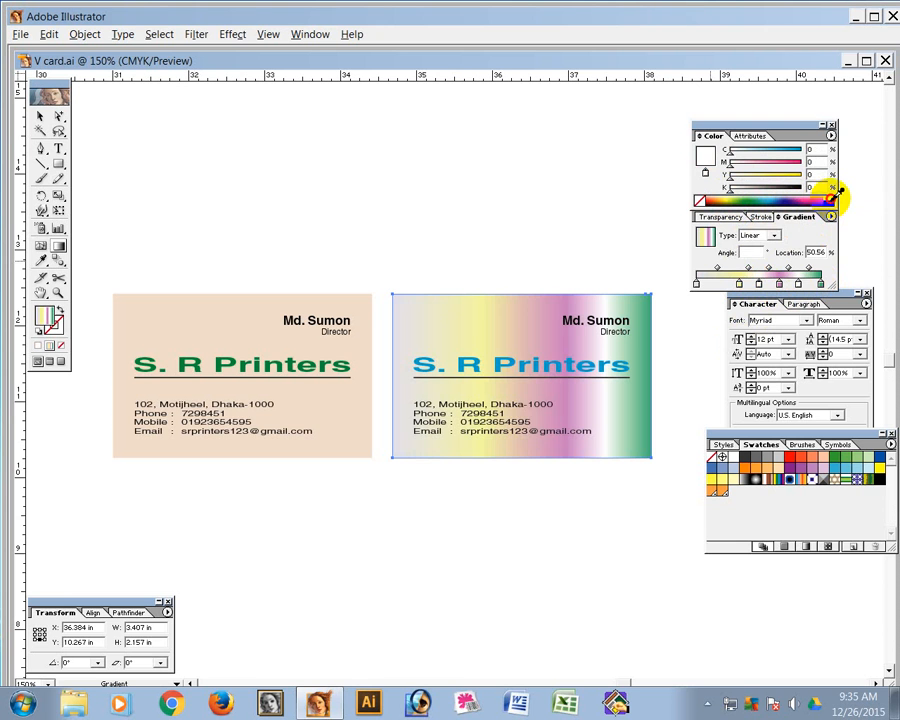
click(718, 284)
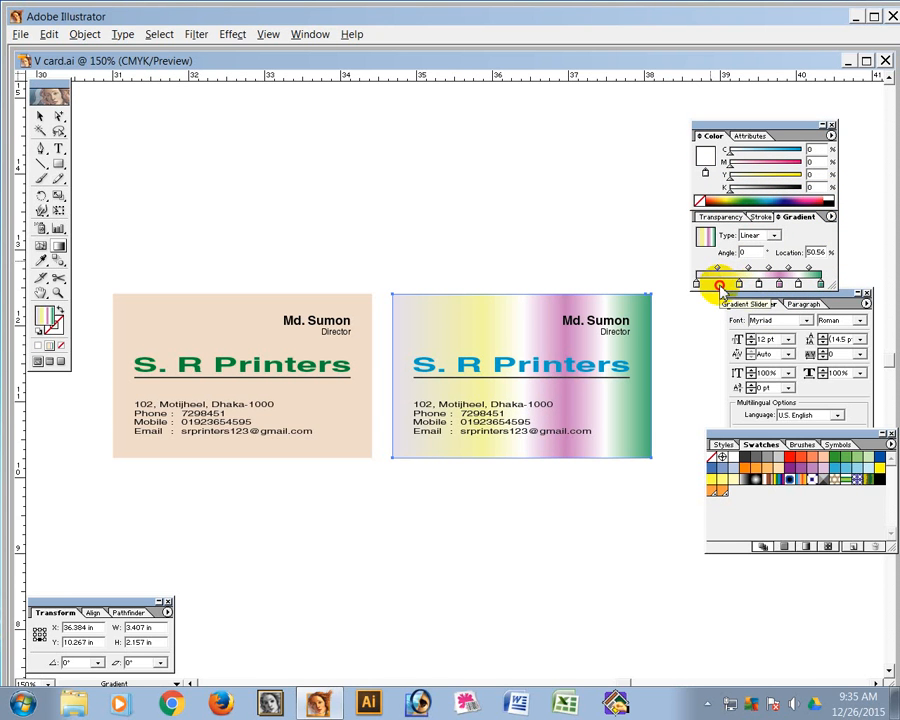
click(746, 198)
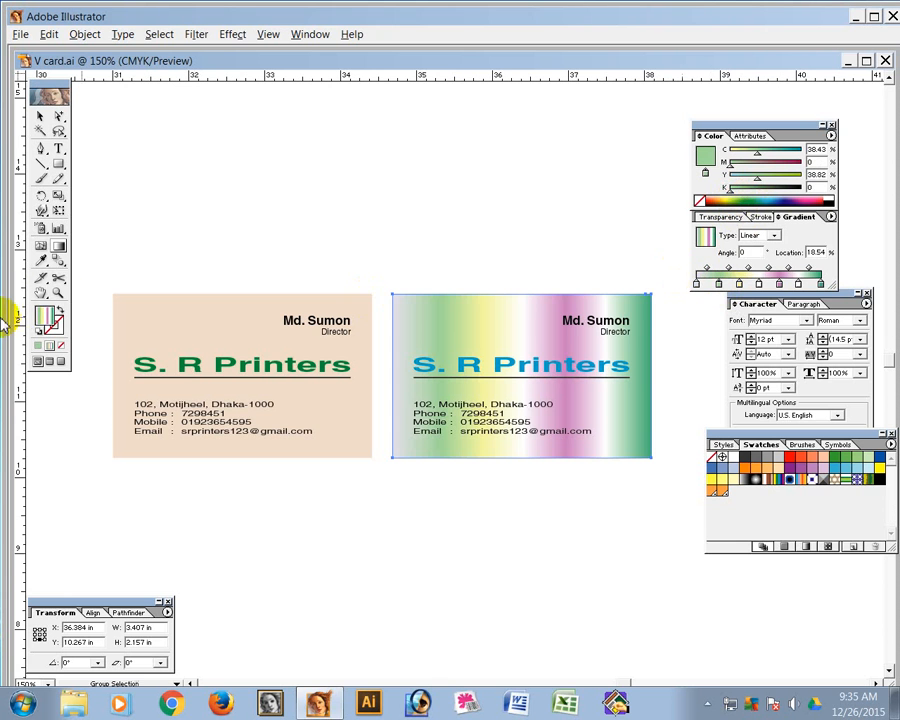
Redraw the copied card's background gradient diagonally at an angle of about -28.6°, with the green end at the lower right corner
click(58, 245)
drag(380, 295, 641, 415)
drag(474, 362, 372, 301)
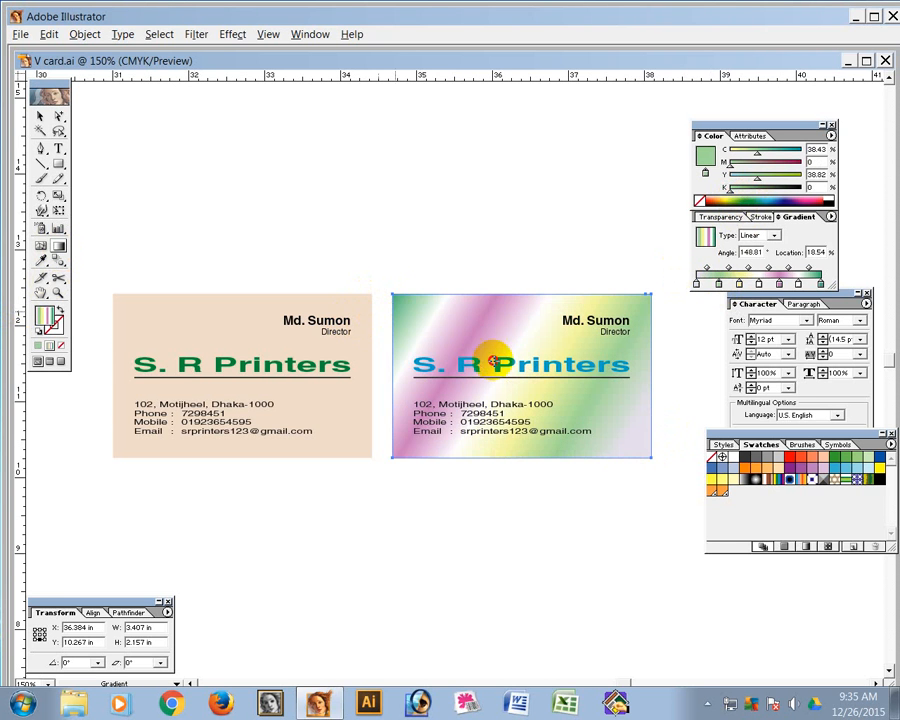
drag(493, 361, 656, 454)
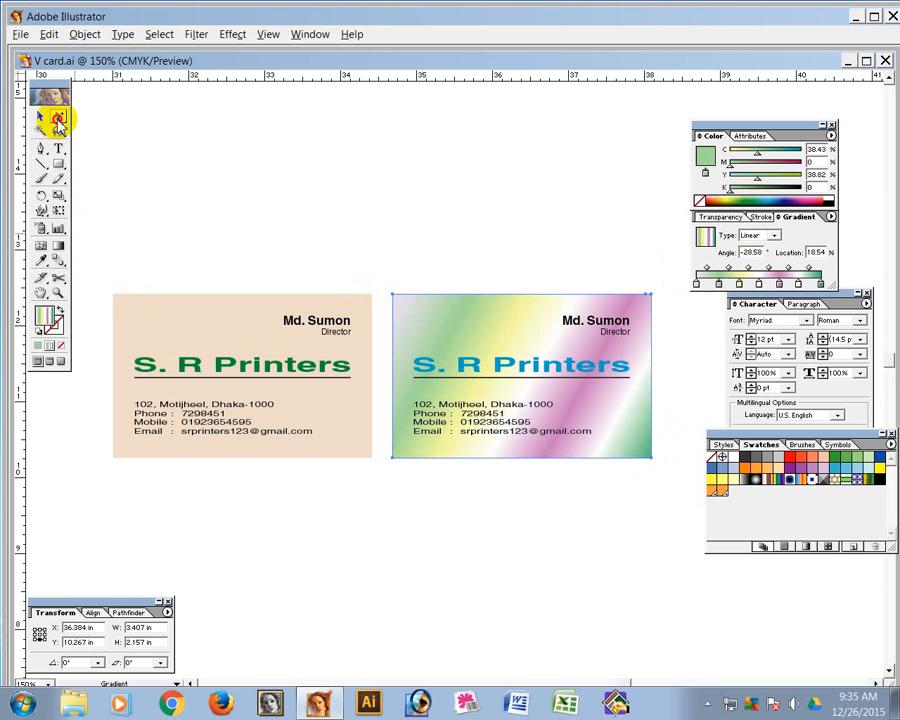
Fill the copied card's S. R Printers title with red, 100% magenta and 100% yellow
click(58, 117)
click(300, 250)
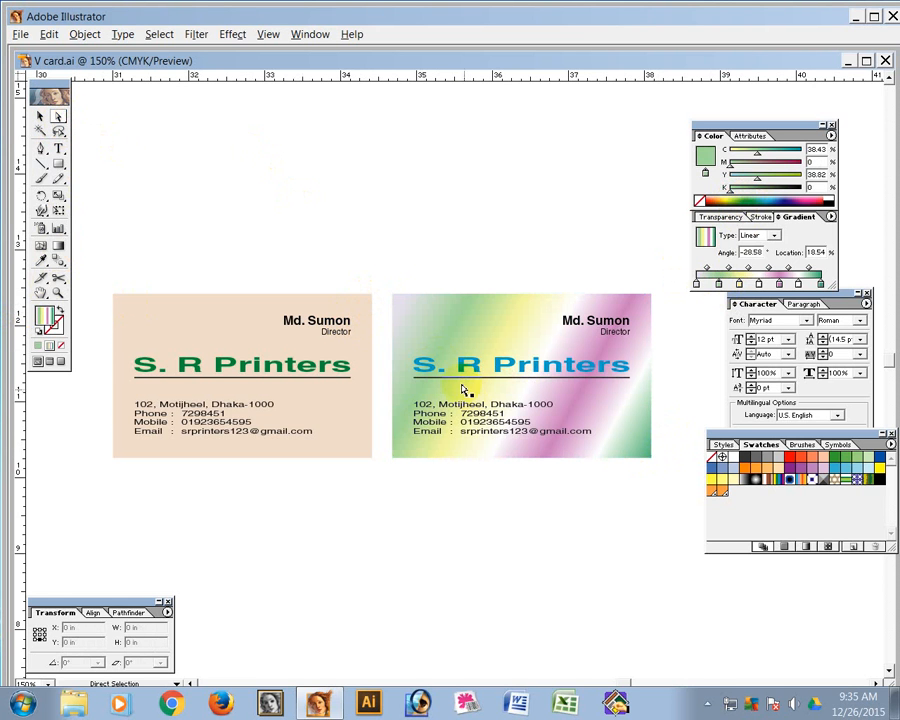
click(468, 366)
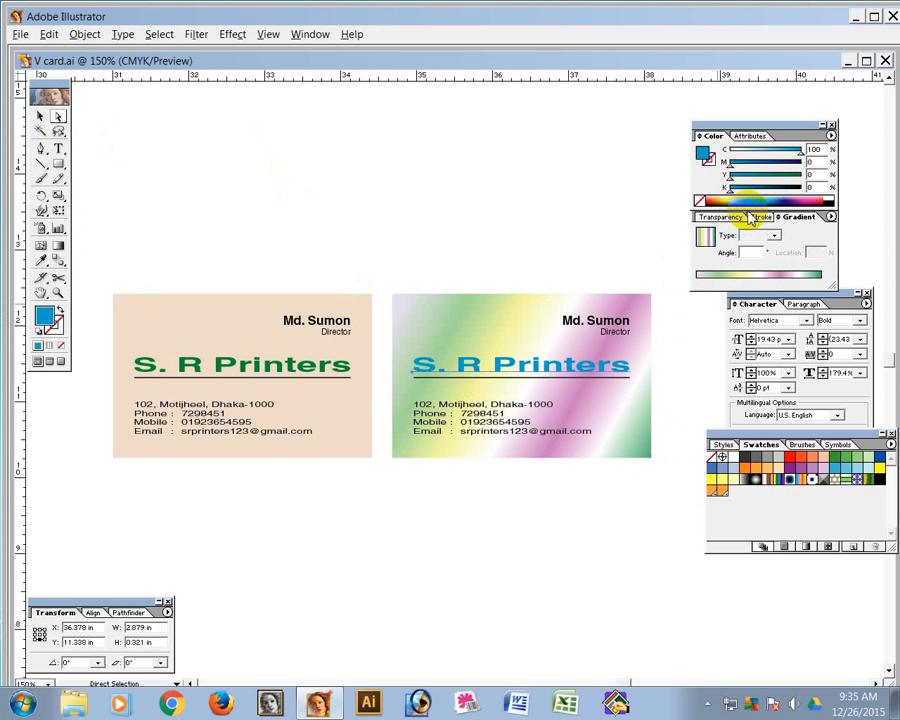
drag(730, 179, 710, 158)
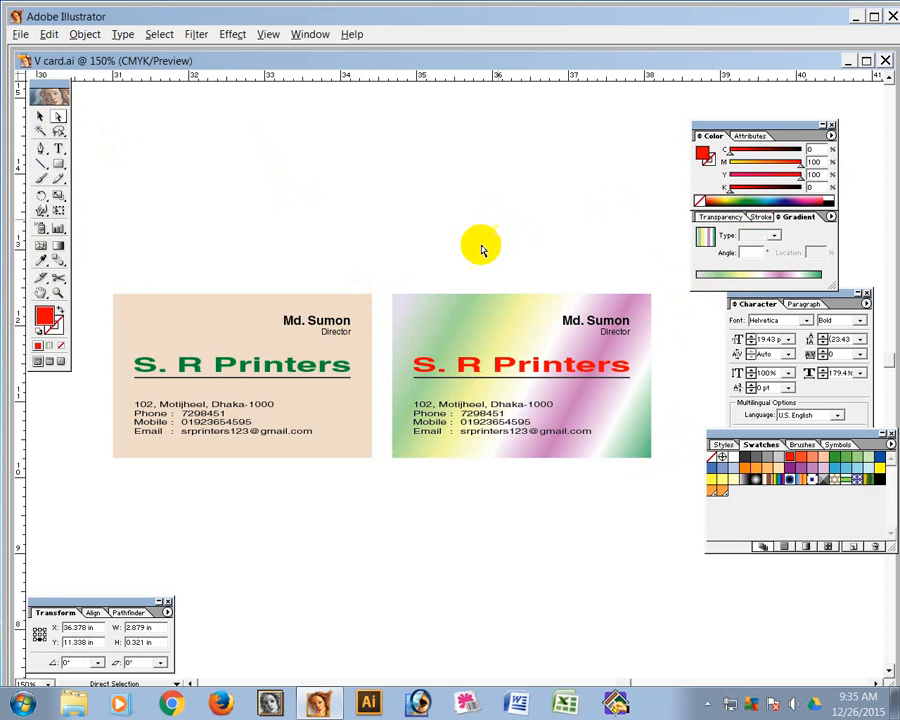
click(268, 288)
click(40, 116)
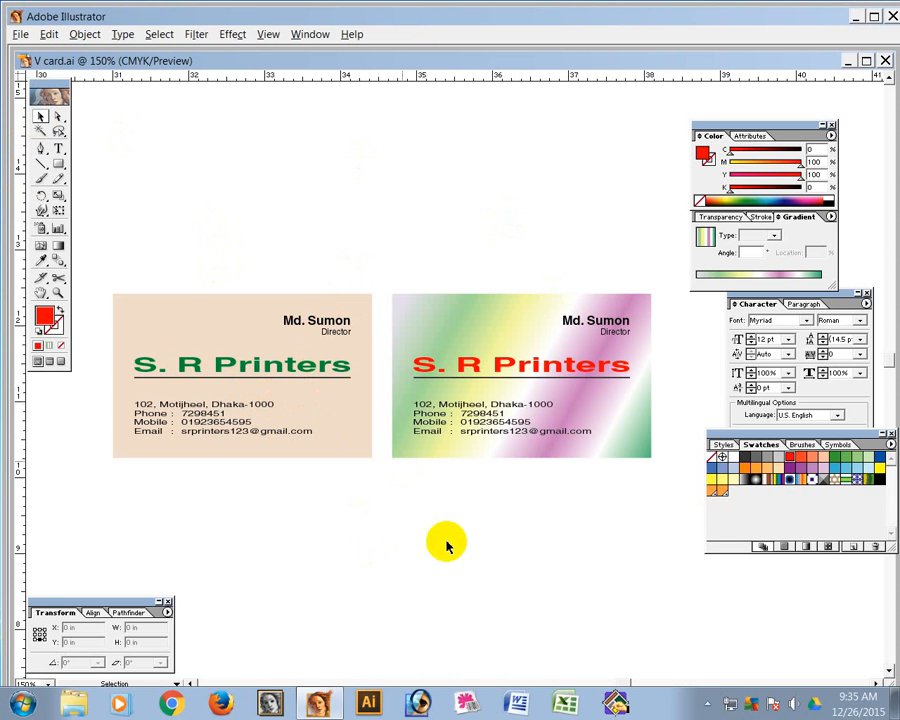
click(509, 430)
click(400, 487)
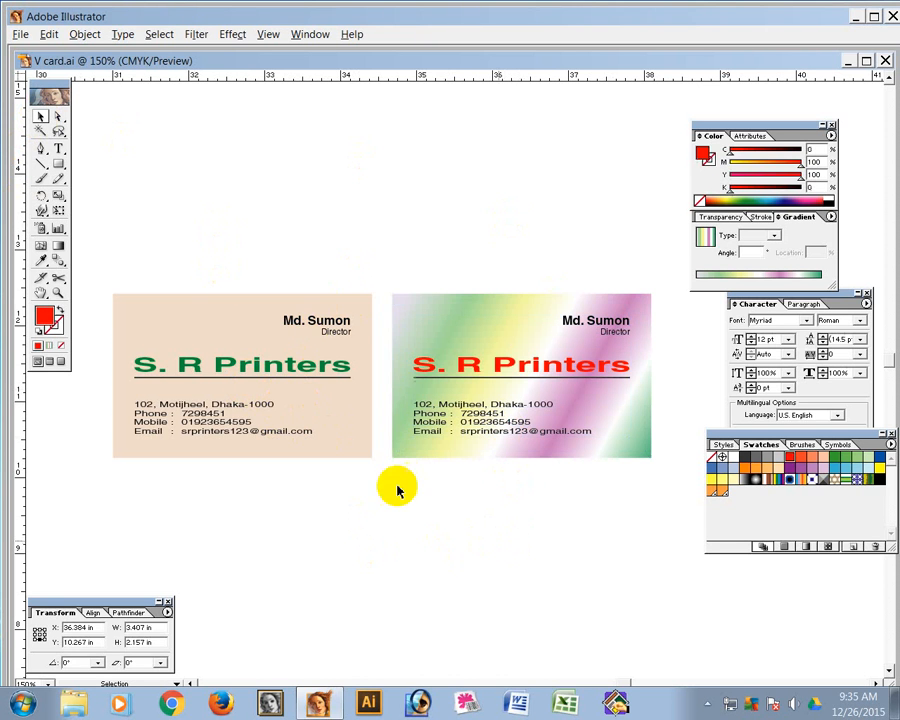
click(332, 379)
click(386, 305)
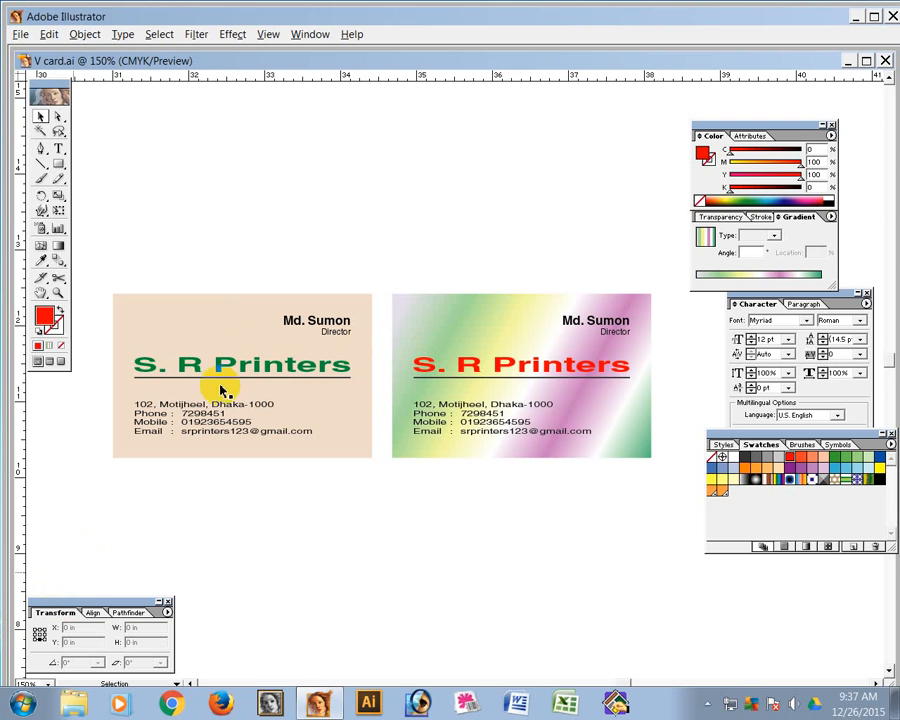
click(57, 118)
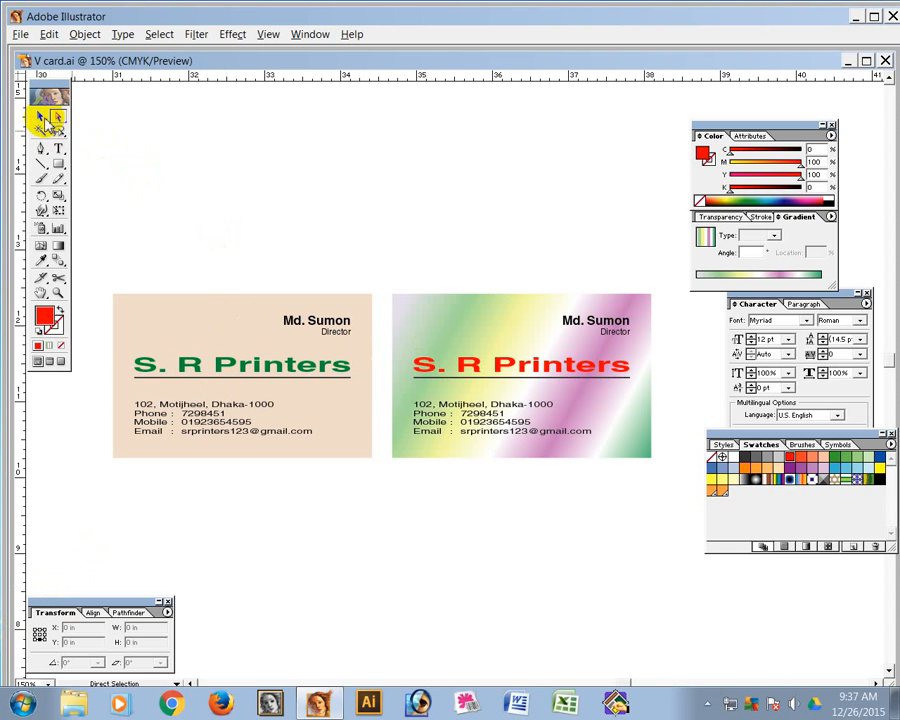
click(45, 118)
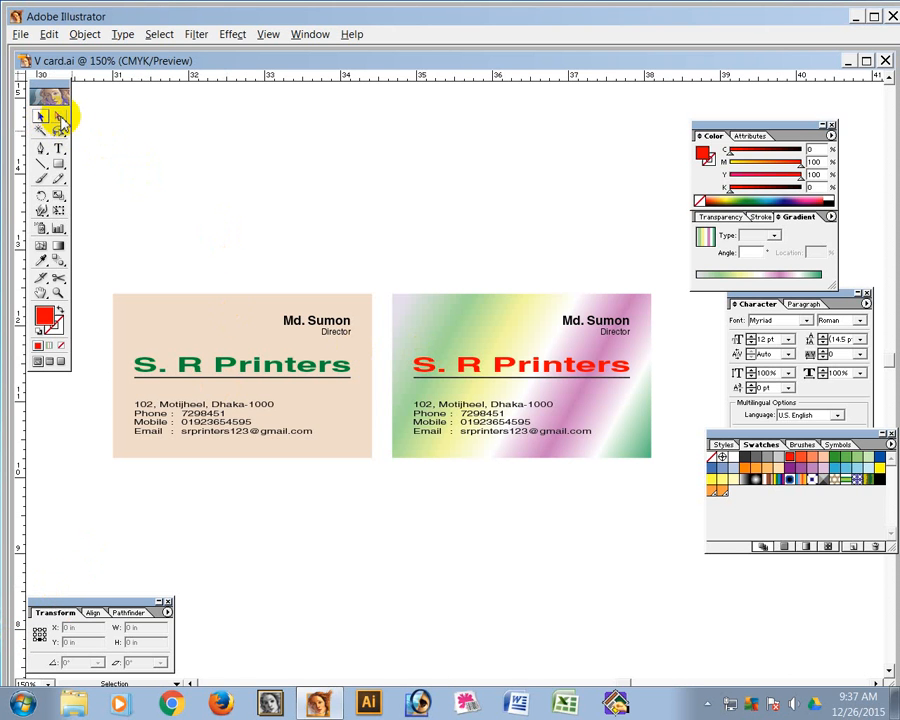
click(57, 119)
click(41, 118)
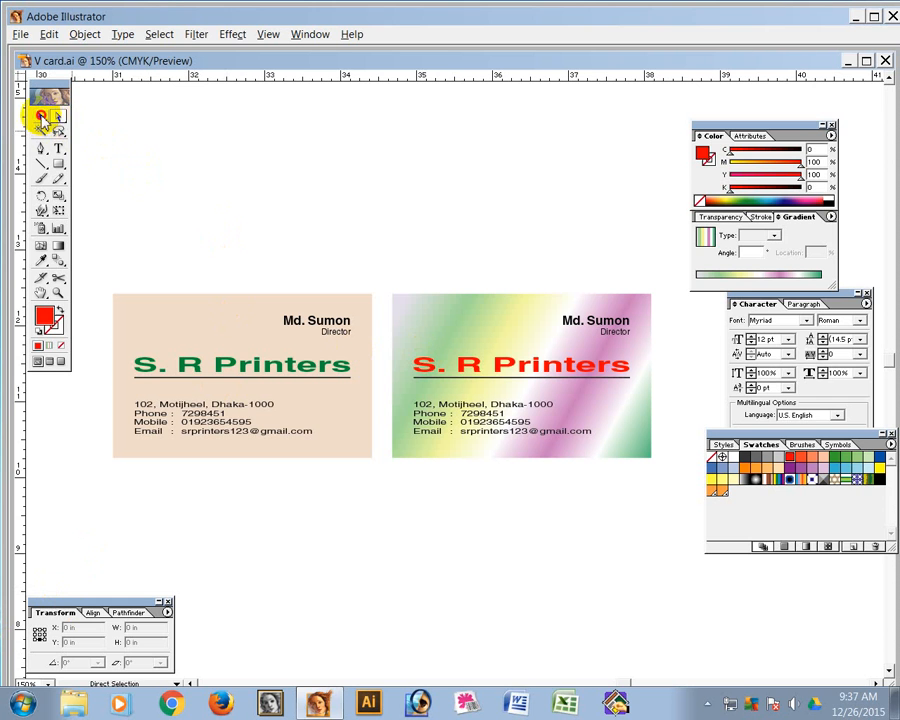
click(59, 119)
click(41, 119)
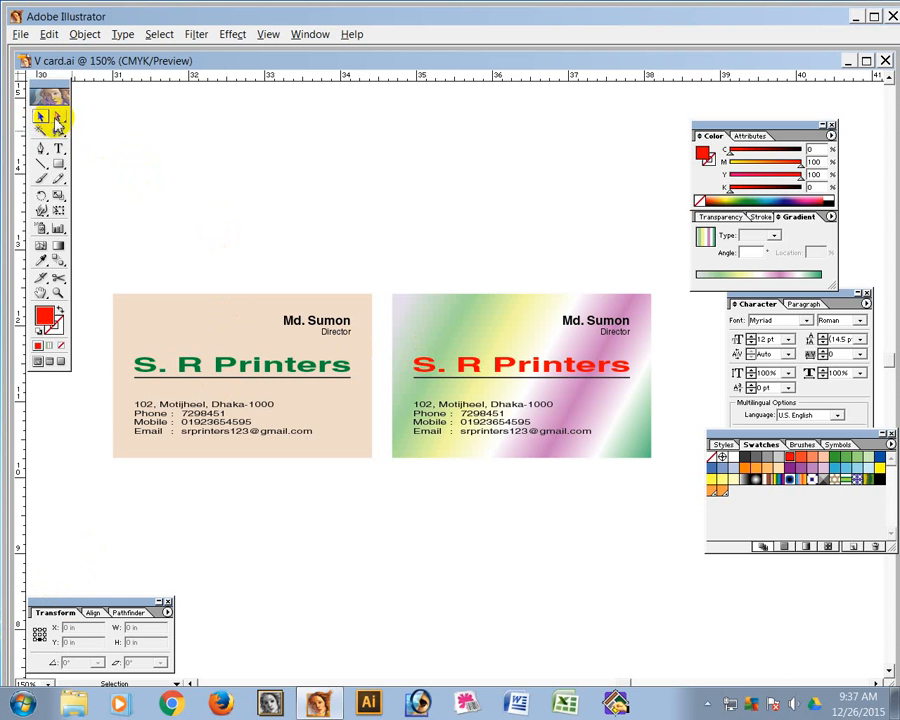
click(59, 120)
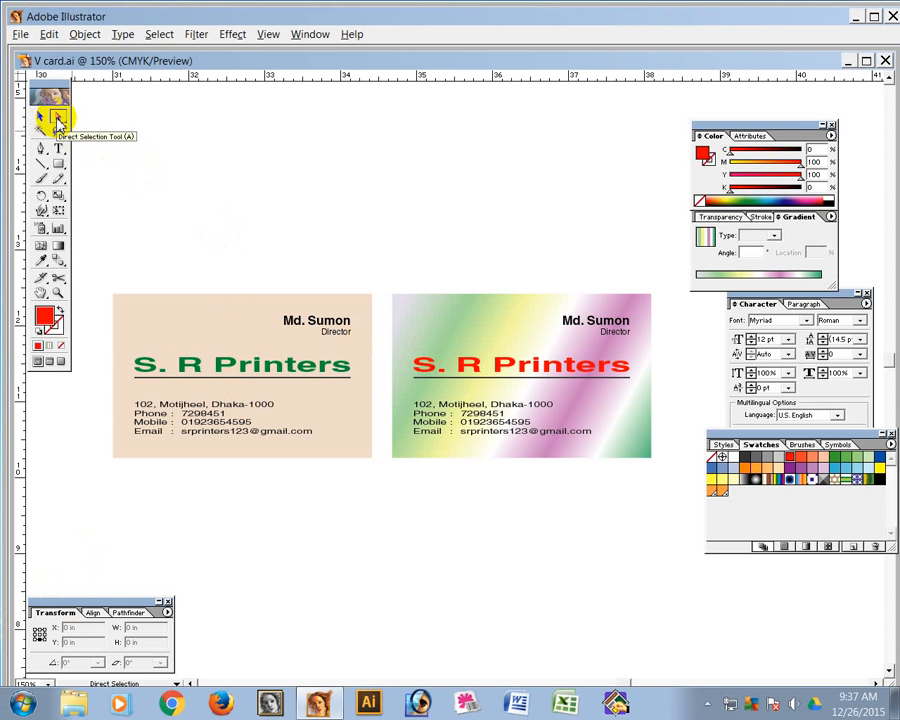
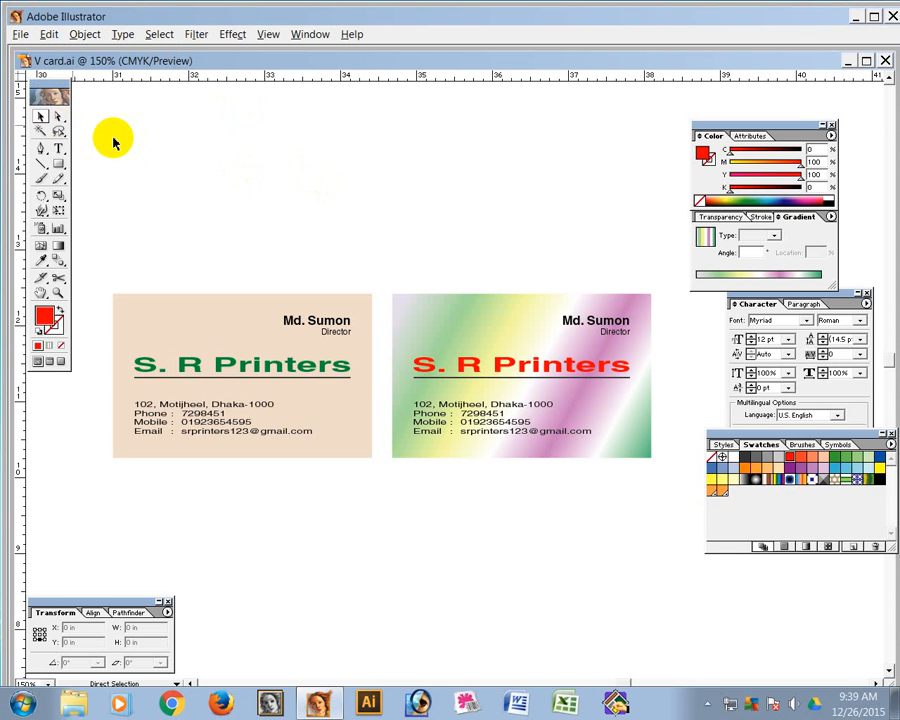
click(301, 227)
click(325, 218)
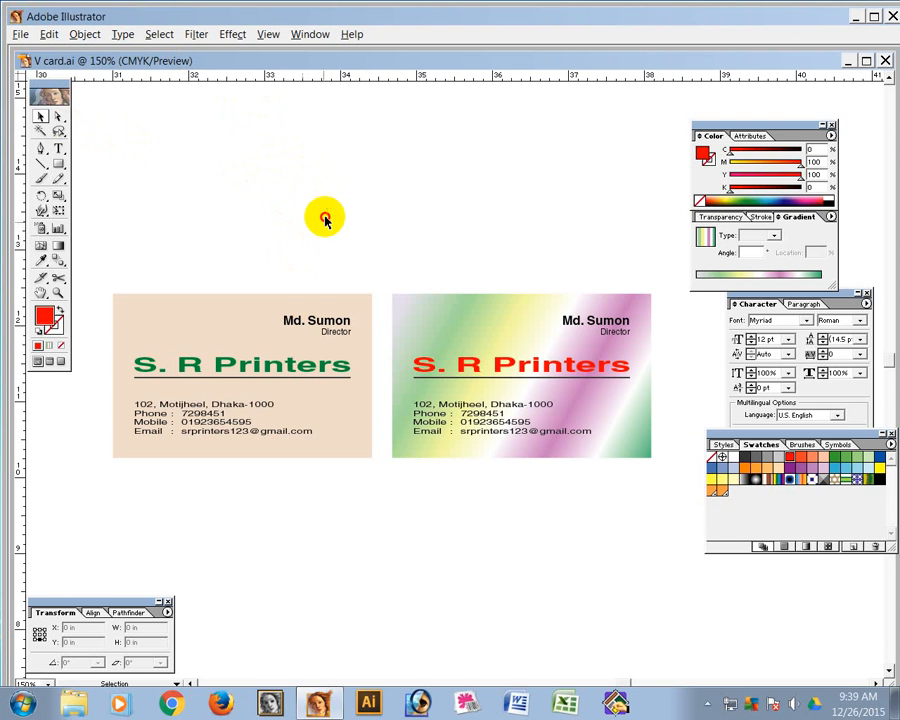
click(447, 339)
click(411, 244)
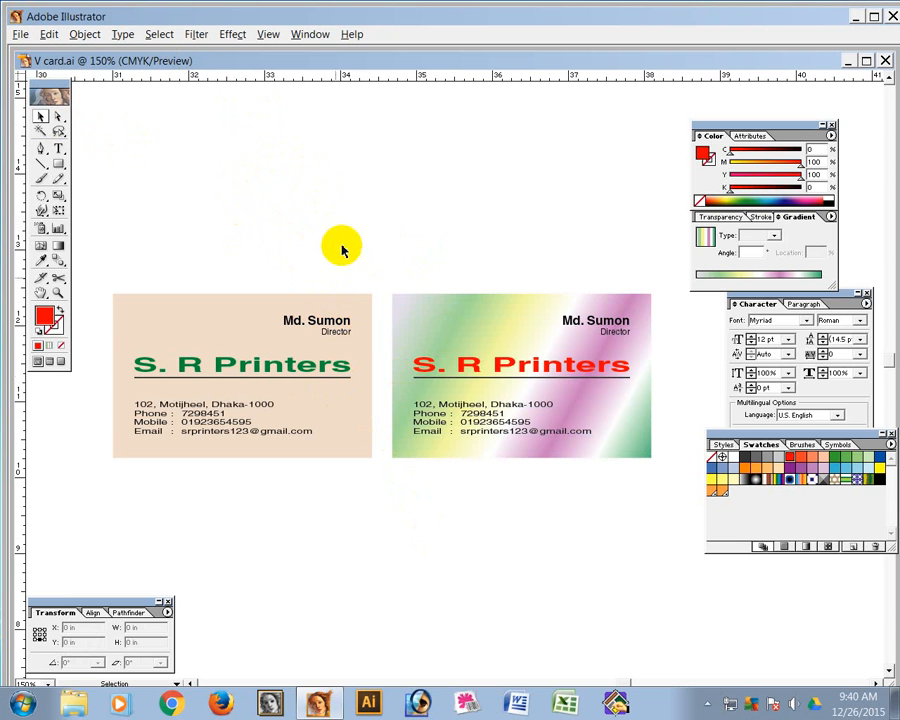
Switch to outline view and move the gradient card up against the right edge of the beige card
key(ctrl+y)
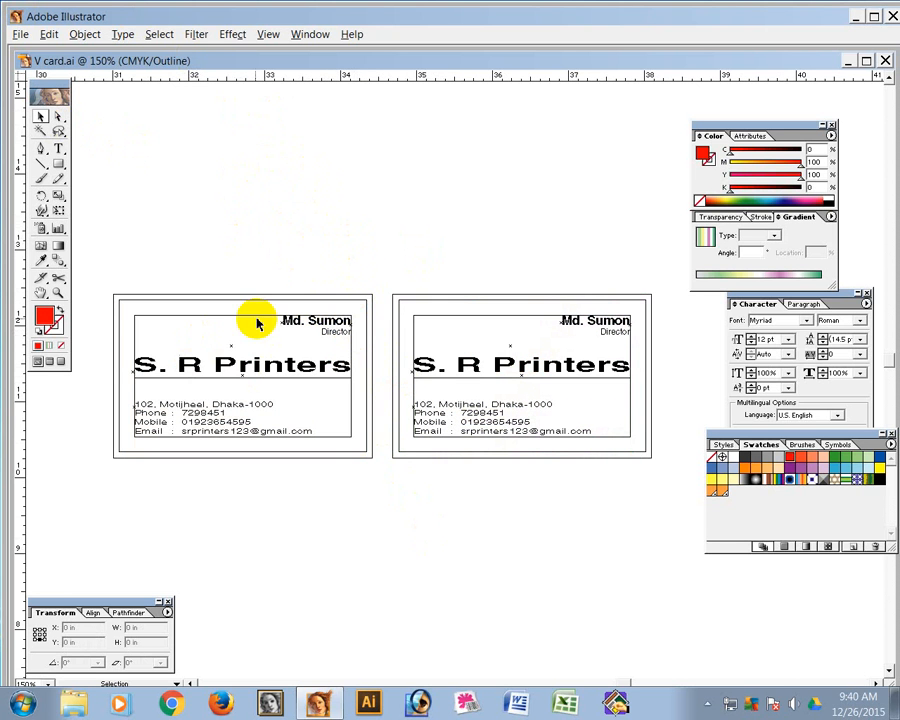
drag(368, 273, 448, 398)
drag(400, 184, 301, 183)
click(290, 157)
Fine-adjust the gradient card's position at high magnification so its upper left corner meets the beige card's upper right corner
key(ctrl+space)
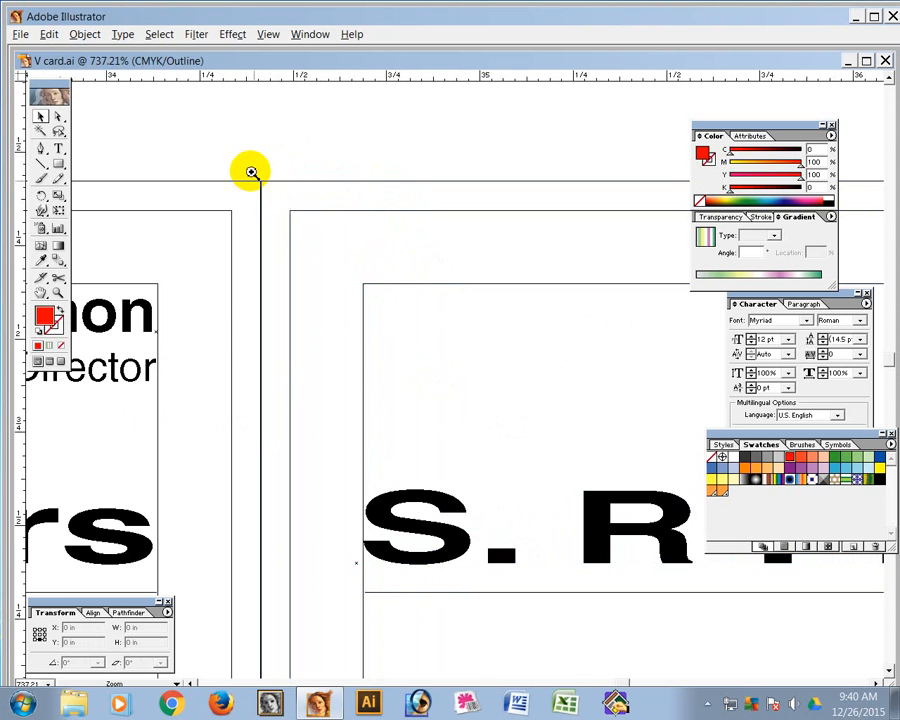
drag(250, 168, 281, 197)
drag(380, 348, 453, 424)
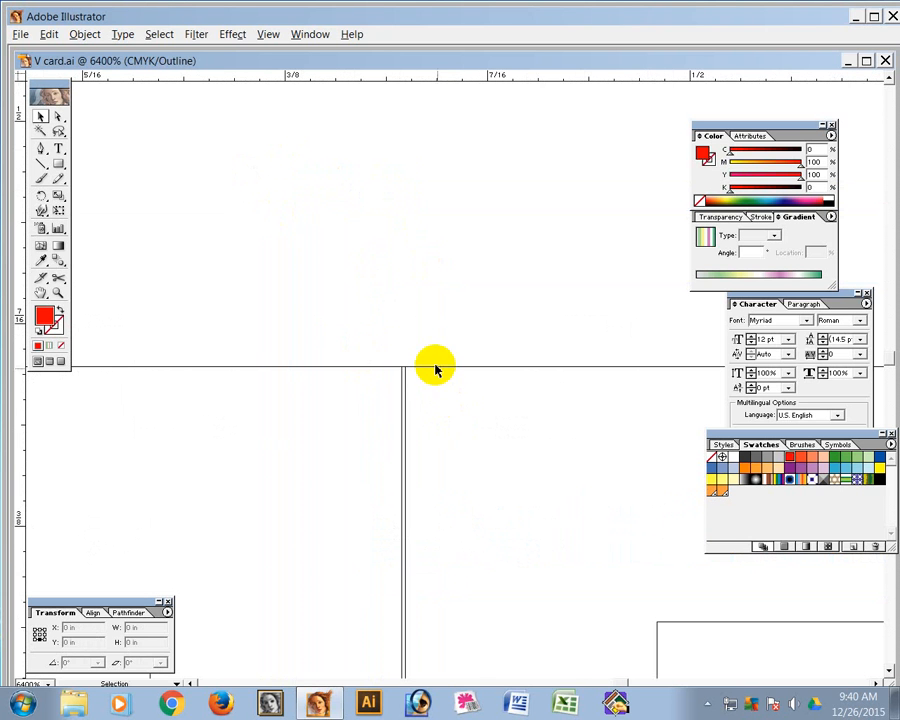
click(438, 369)
click(437, 370)
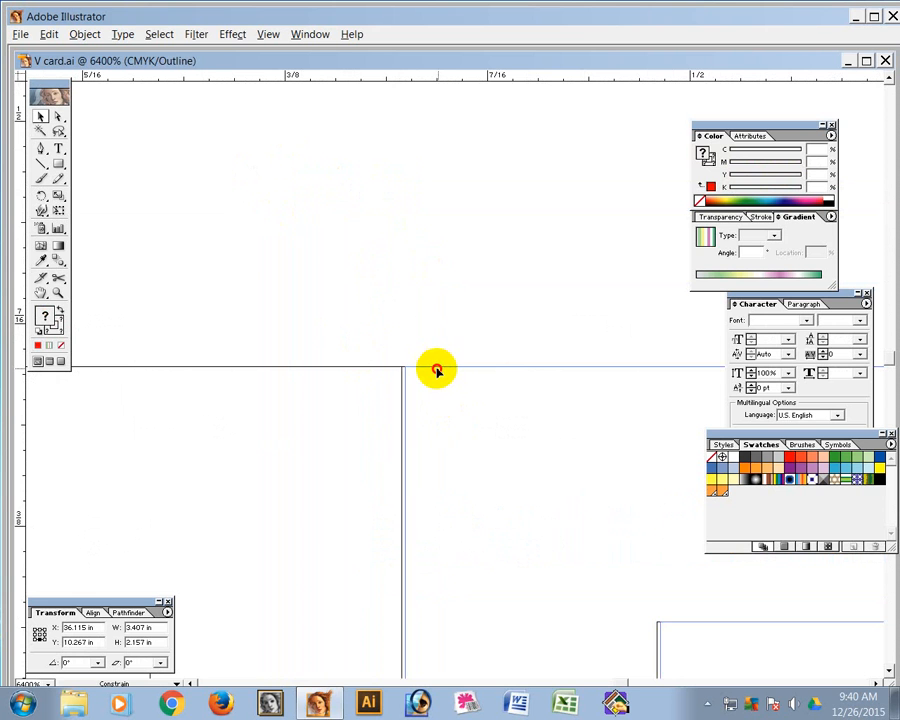
drag(435, 370, 435, 377)
click(421, 443)
Check the combined size of the two joined cards and return to the full-colour preview
ctrl+alt+click(479, 441)
ctrl+alt+click(480, 439)
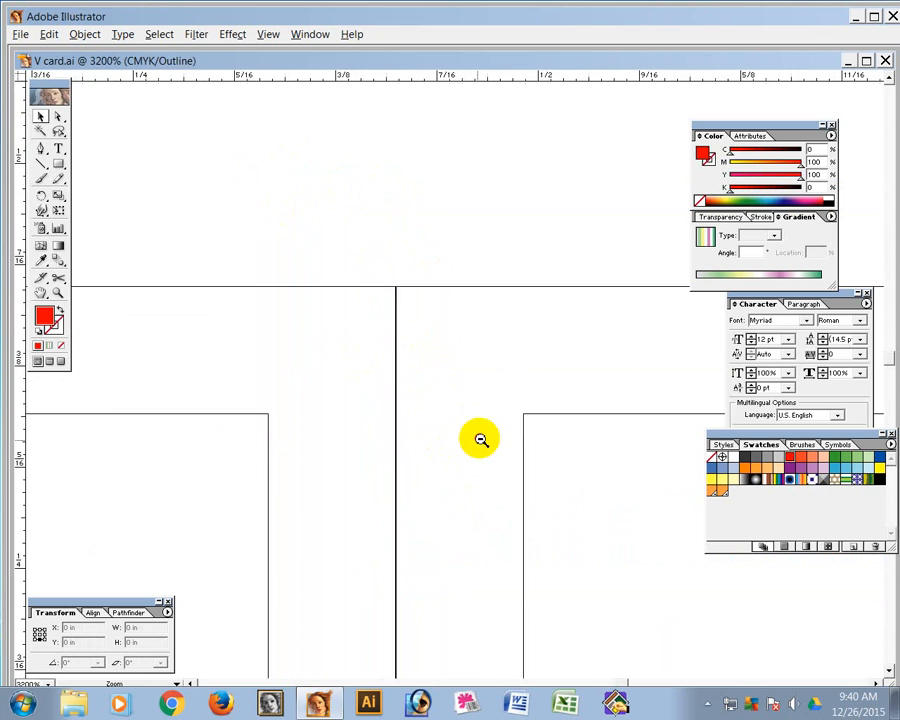
ctrl+alt+click(481, 438)
ctrl+alt+click(481, 437)
ctrl+alt+click(482, 437)
ctrl+alt+click(481, 437)
ctrl+alt+click(481, 436)
ctrl+alt+click(481, 435)
alt+click(479, 434)
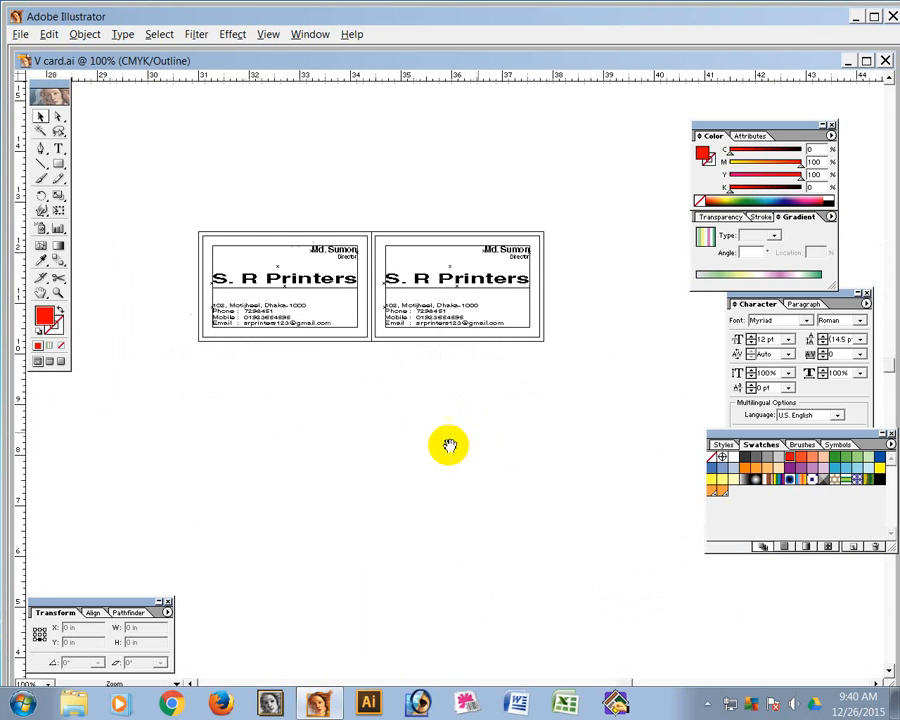
drag(376, 361, 367, 290)
key(ctrl+a)
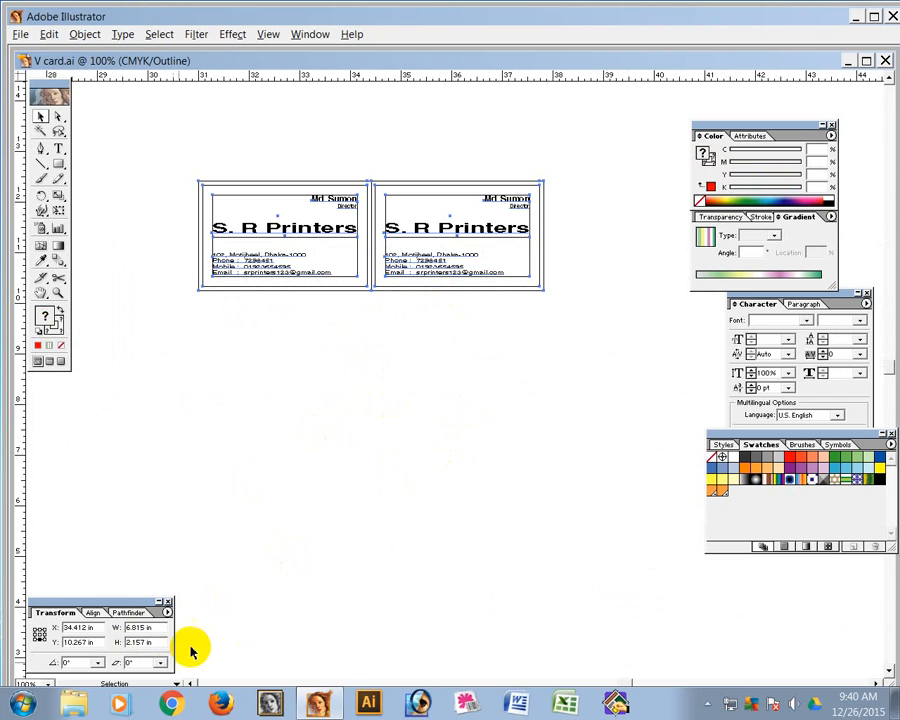
click(278, 493)
drag(410, 408, 394, 462)
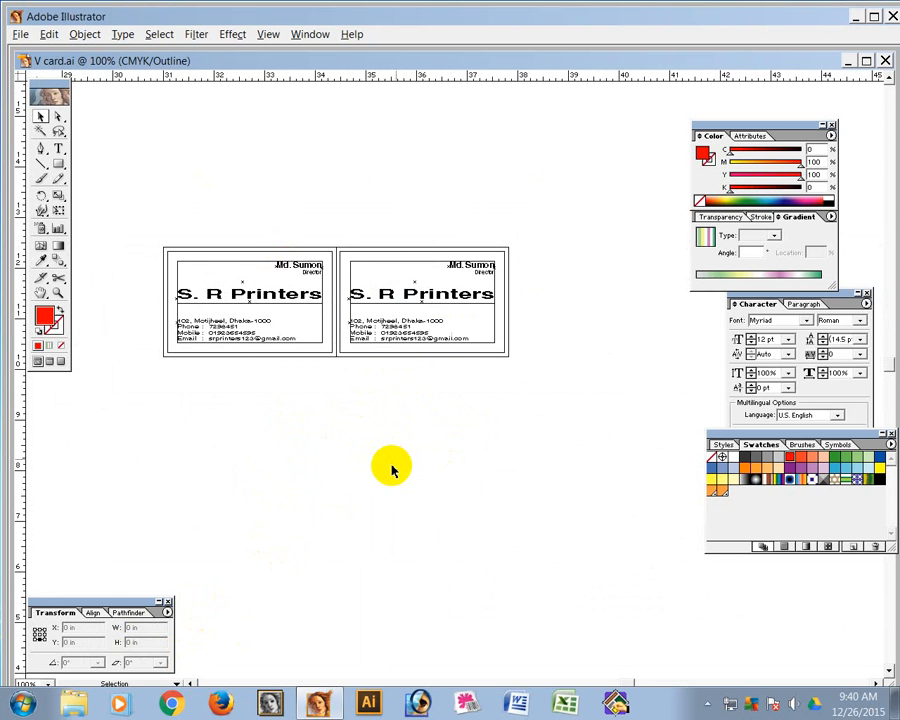
key(ctrl+y)
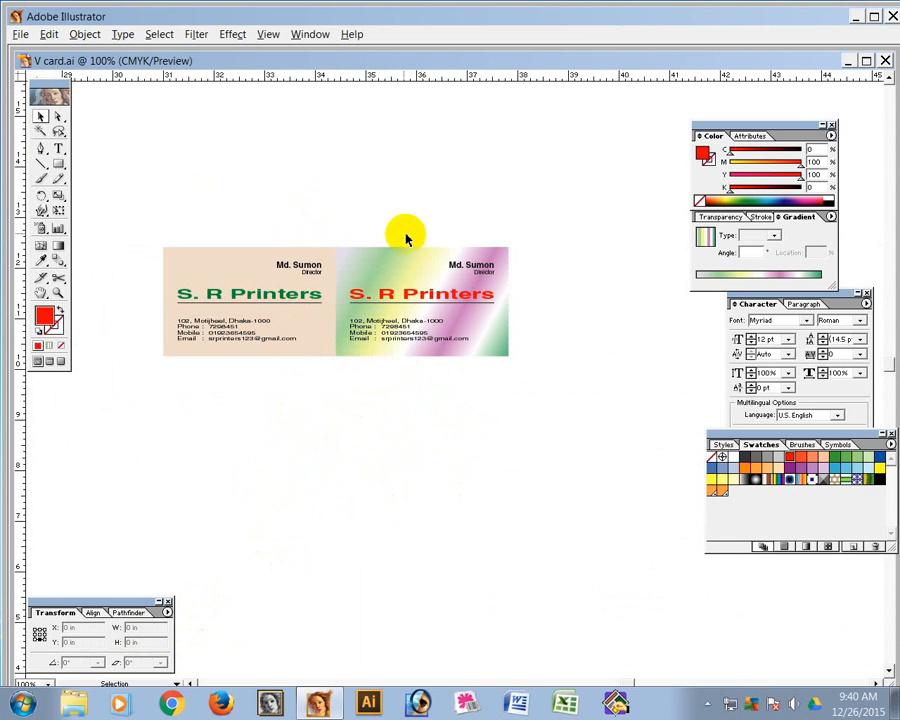
Check the gradient card's own size and the combined size of both cards
click(58, 148)
click(40, 118)
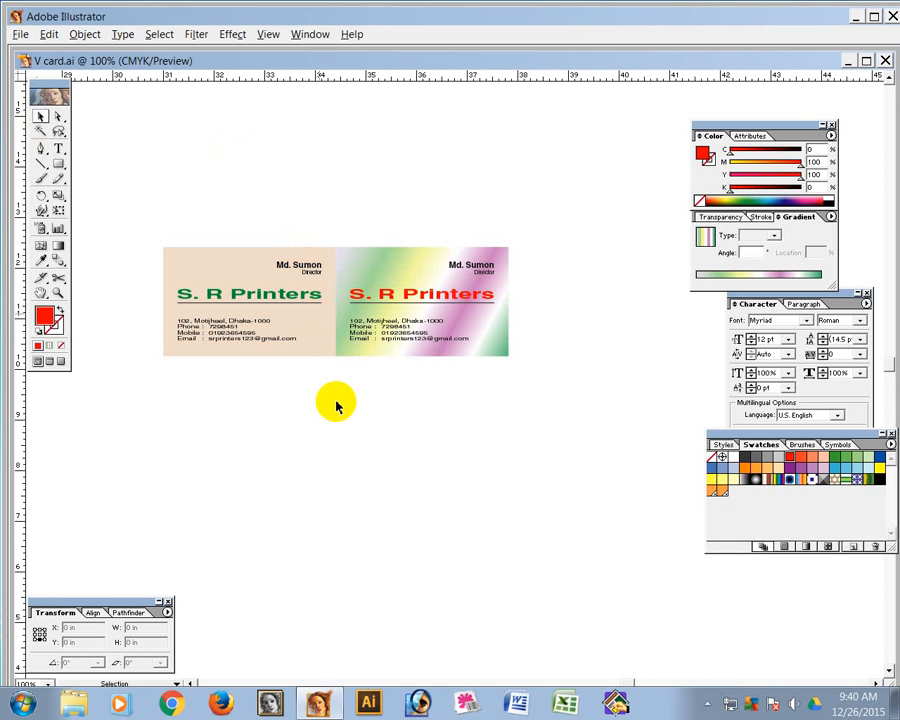
click(409, 317)
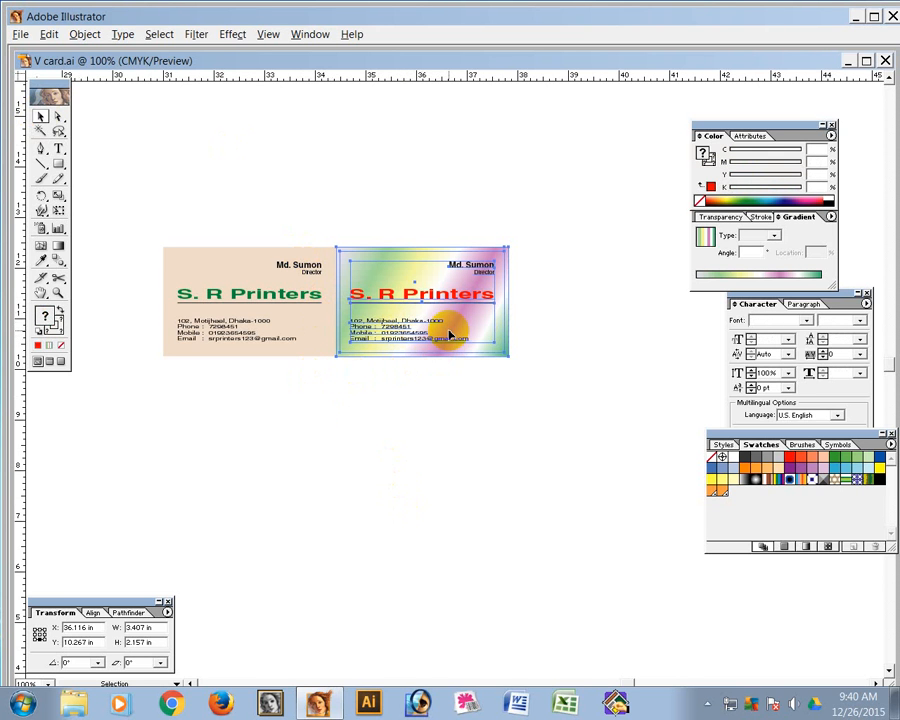
click(160, 627)
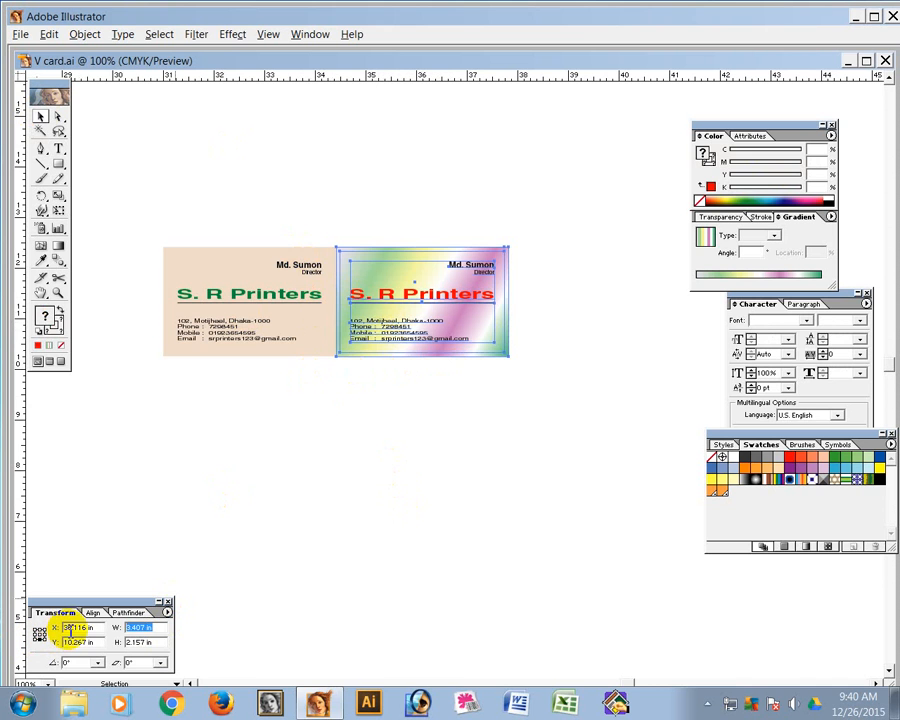
click(269, 236)
drag(305, 231, 385, 297)
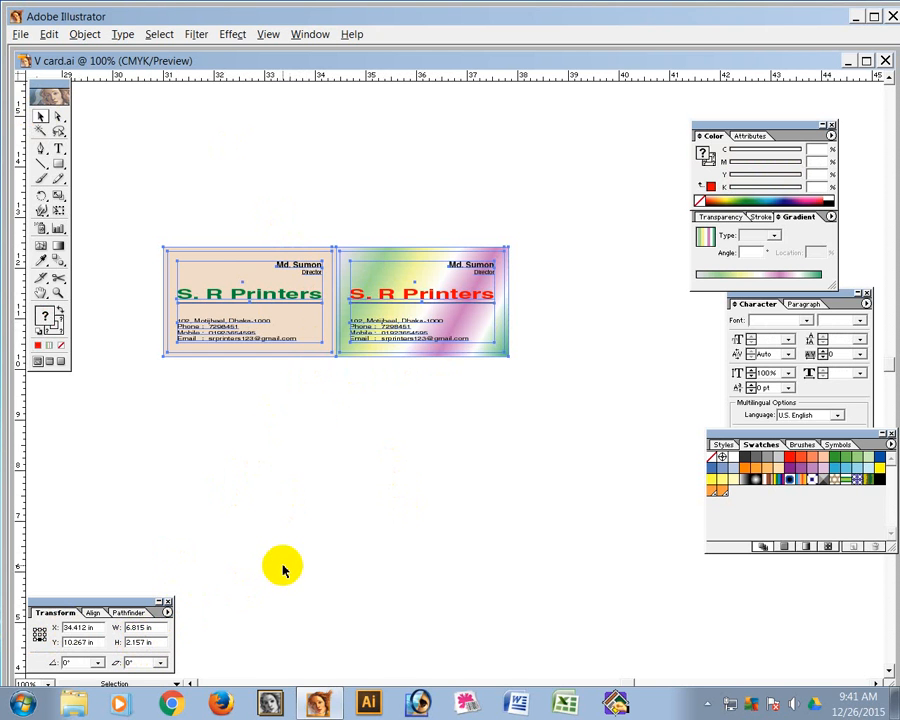
click(352, 376)
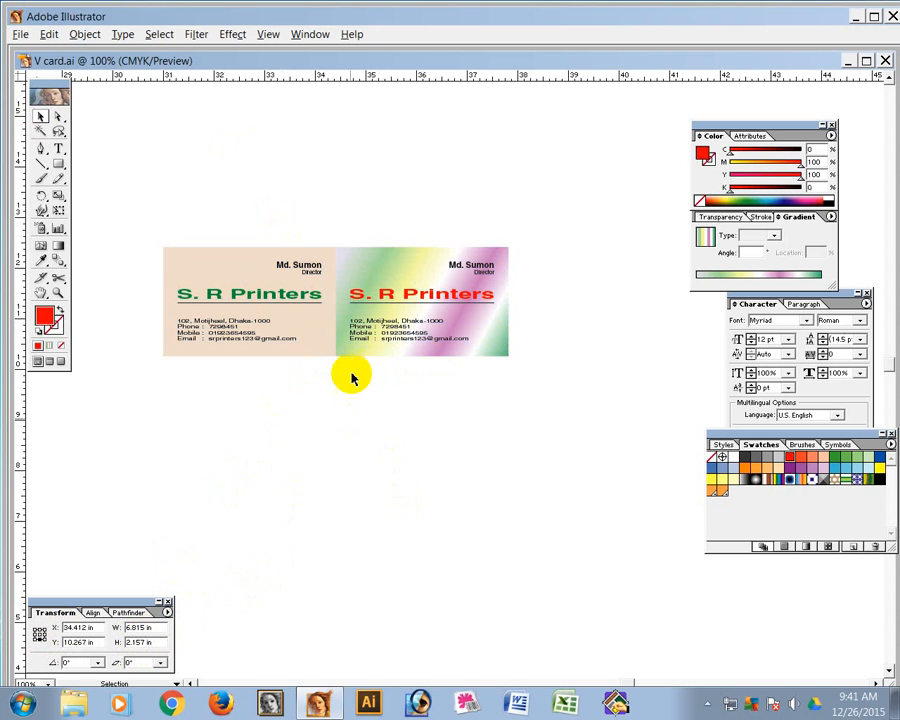
Copy the gradient card 3.407 in horizontally and 0 in vertically, directly beside the original
click(413, 291)
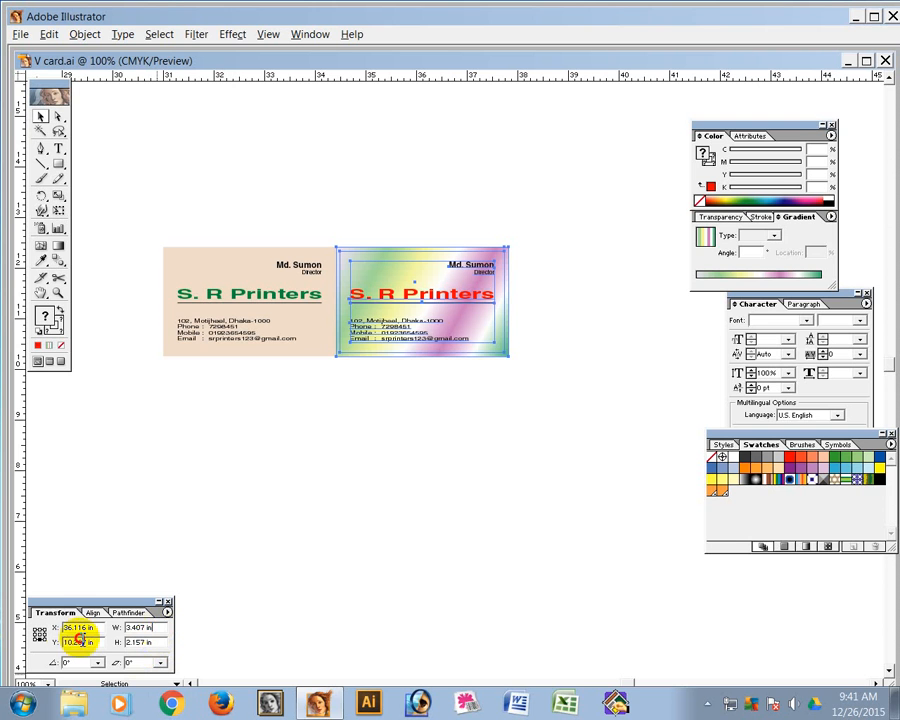
key(Tab)
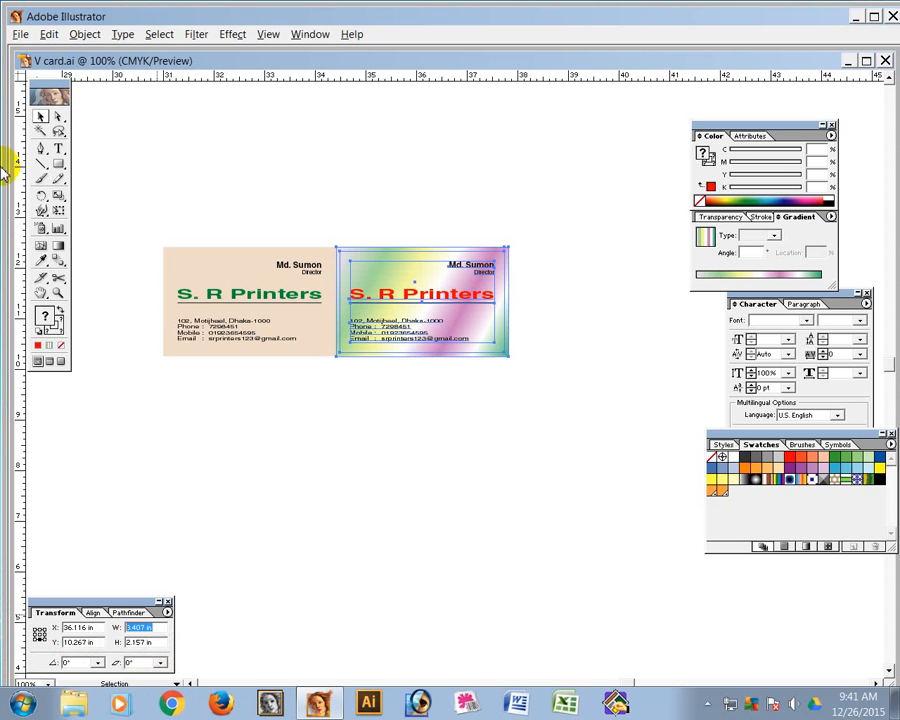
double_click(40, 118)
text(3.407 in)
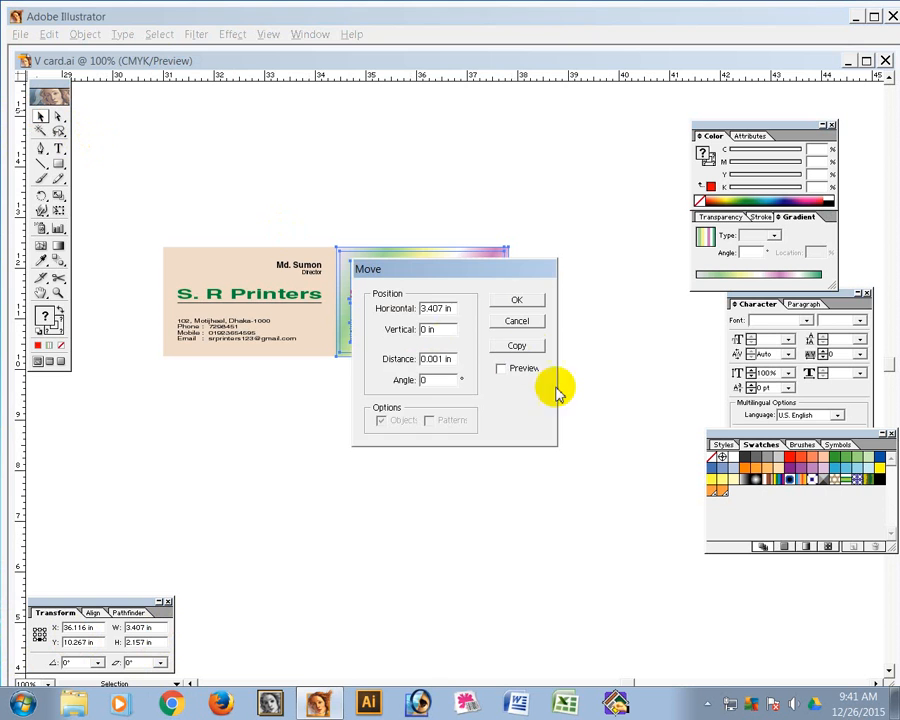
click(525, 347)
click(106, 155)
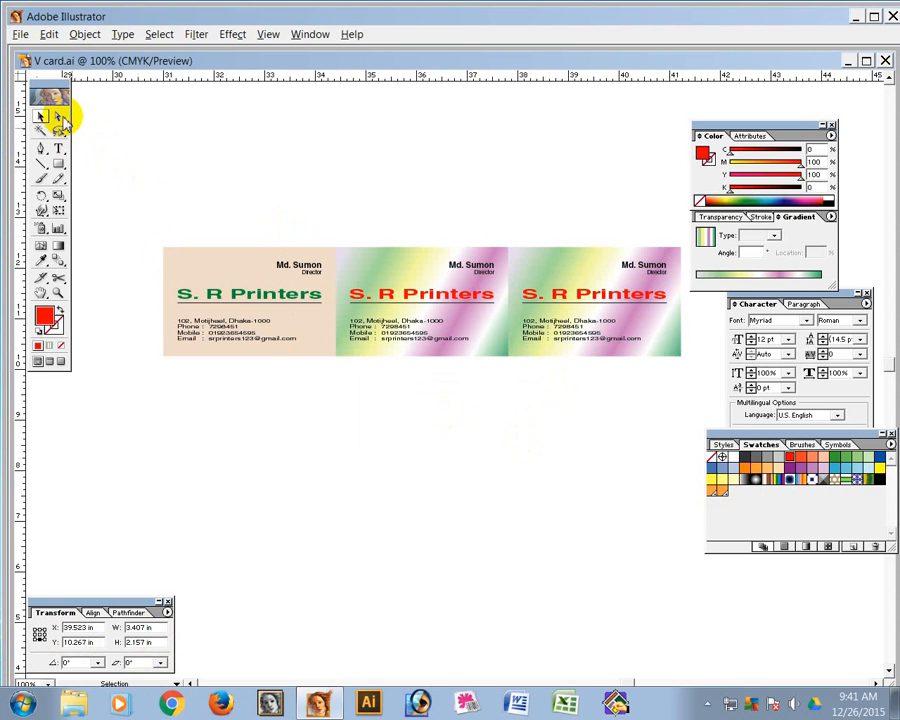
Change the third card's gradient stop at 18.54% to golden yellow, C 3.14, M 9.8, Y 61.18, K 0
click(59, 118)
click(582, 276)
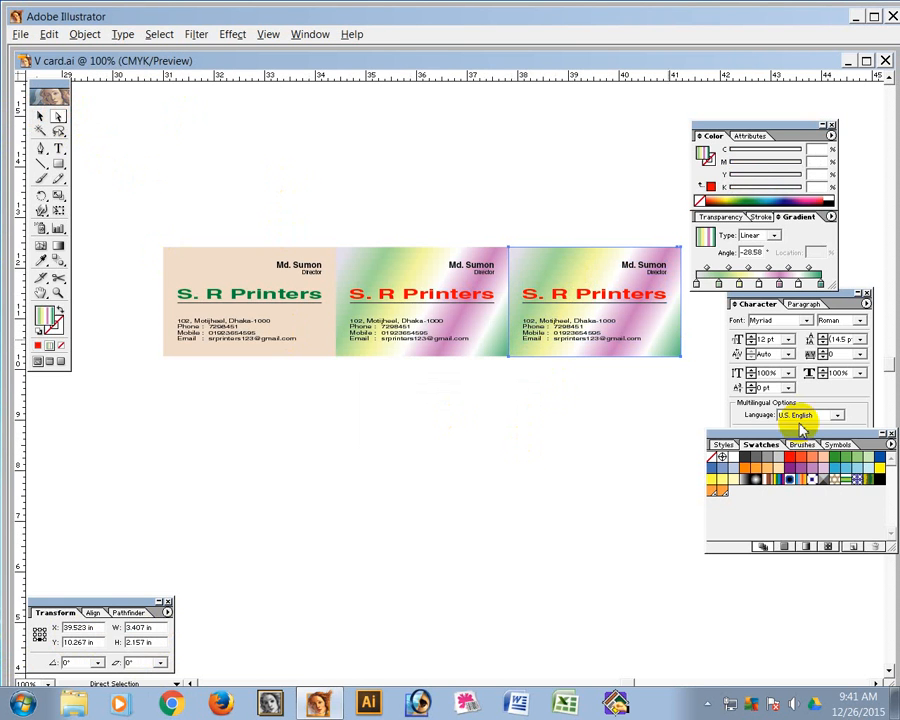
click(719, 285)
click(726, 199)
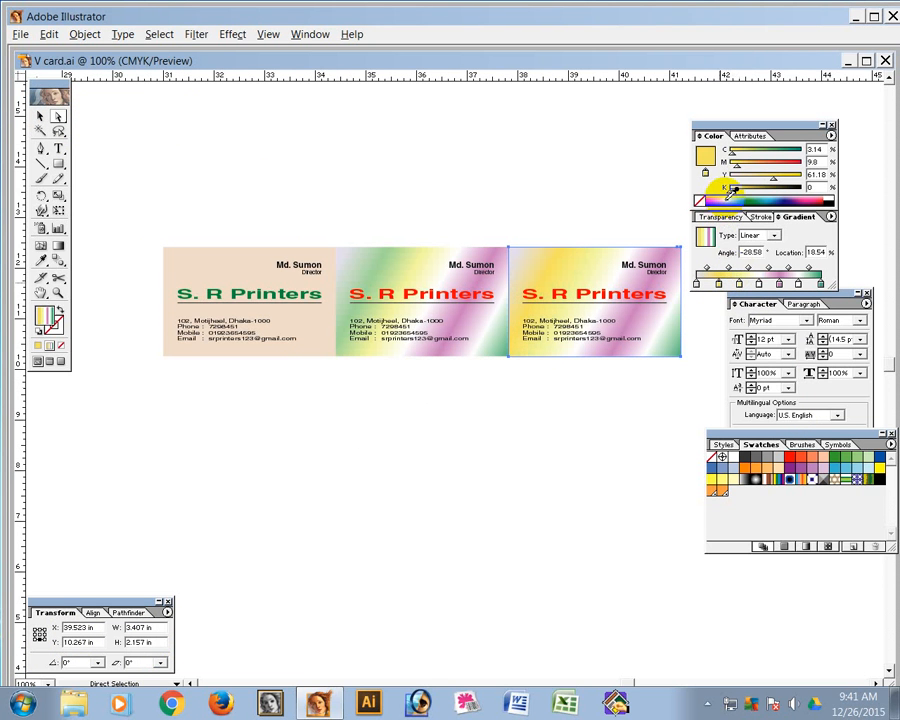
click(628, 174)
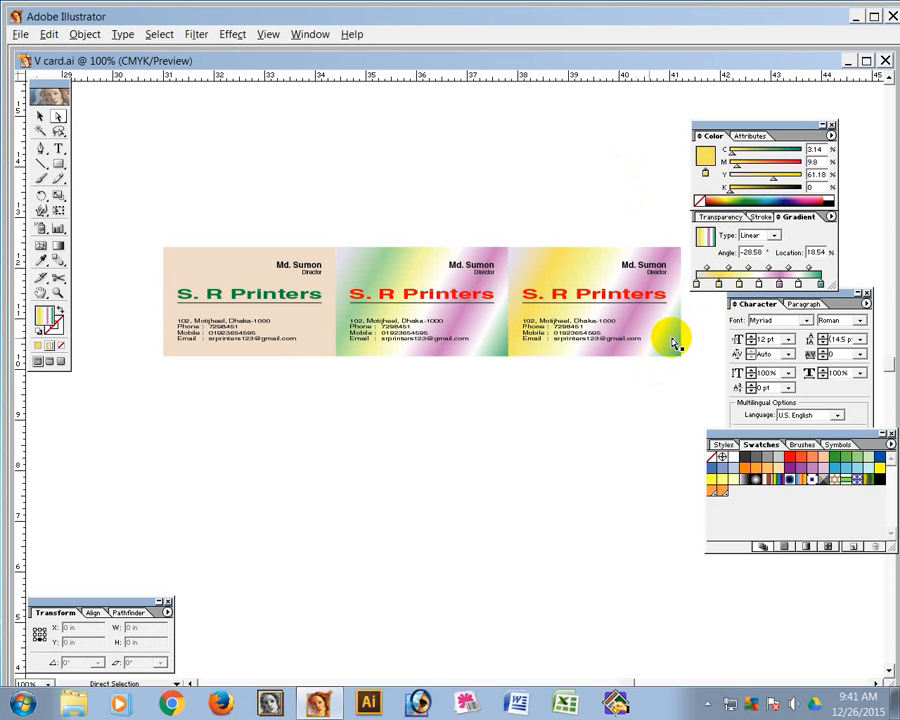
click(673, 343)
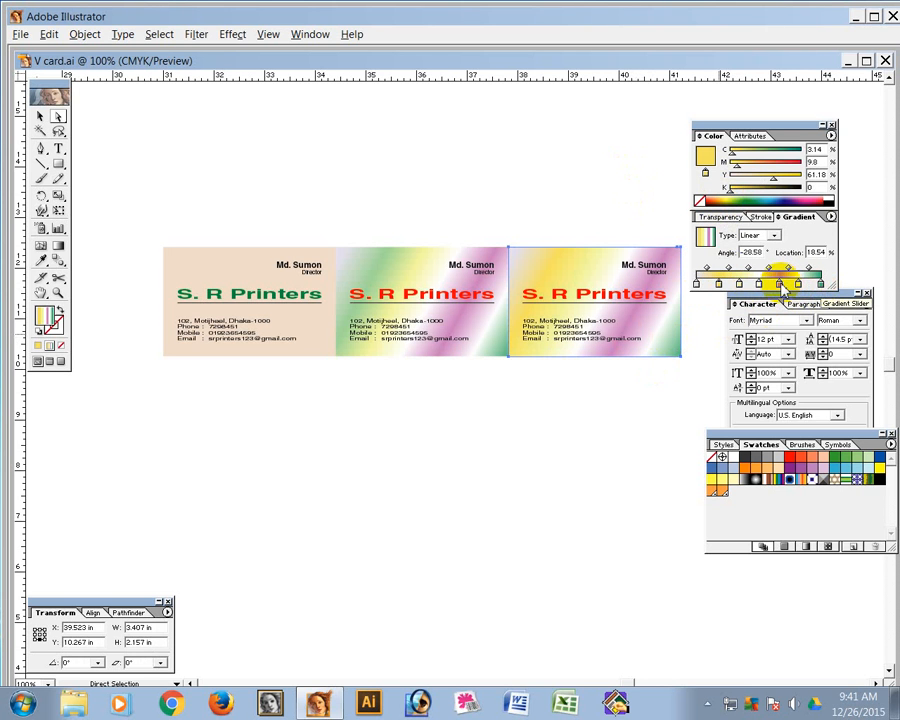
click(451, 210)
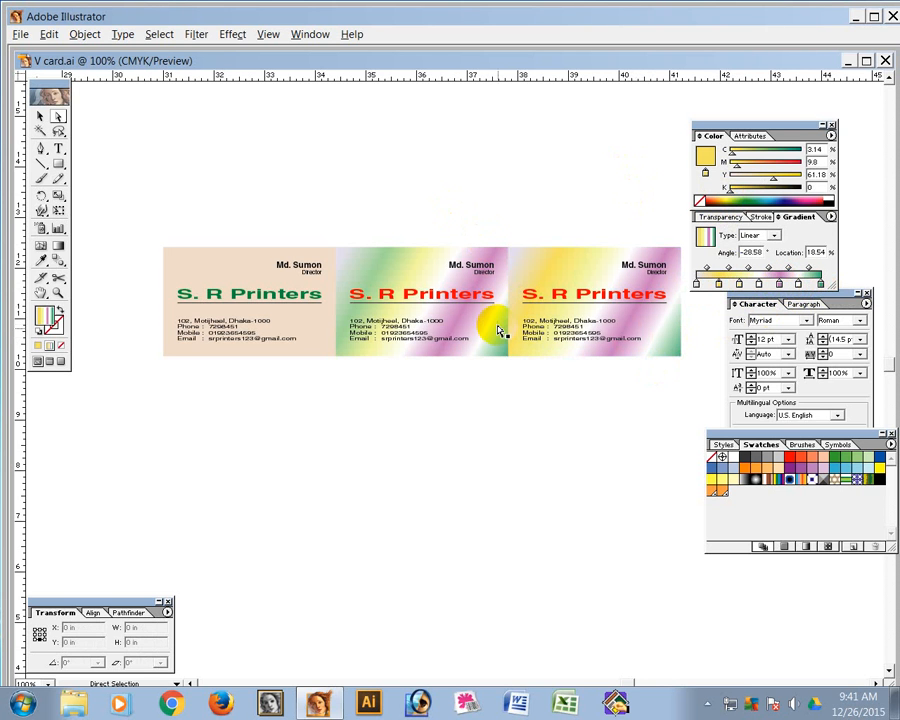
Copy the row of three cards 0 in horizontally and -2.157 in vertically, and repeat the copy once for a third row
click(40, 116)
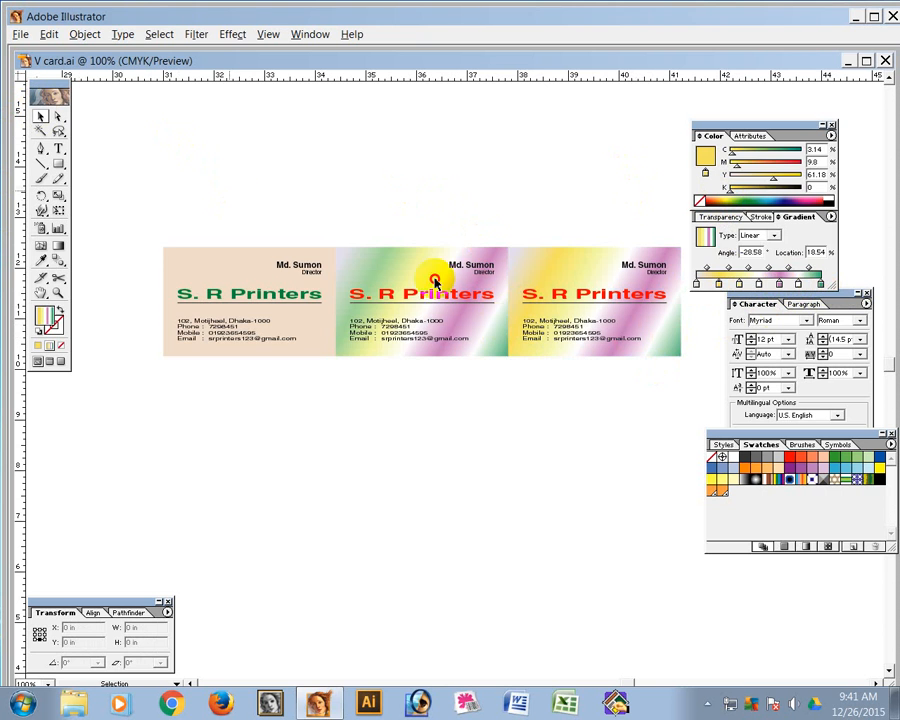
key(ctrl+a)
drag(160, 641, 5, 648)
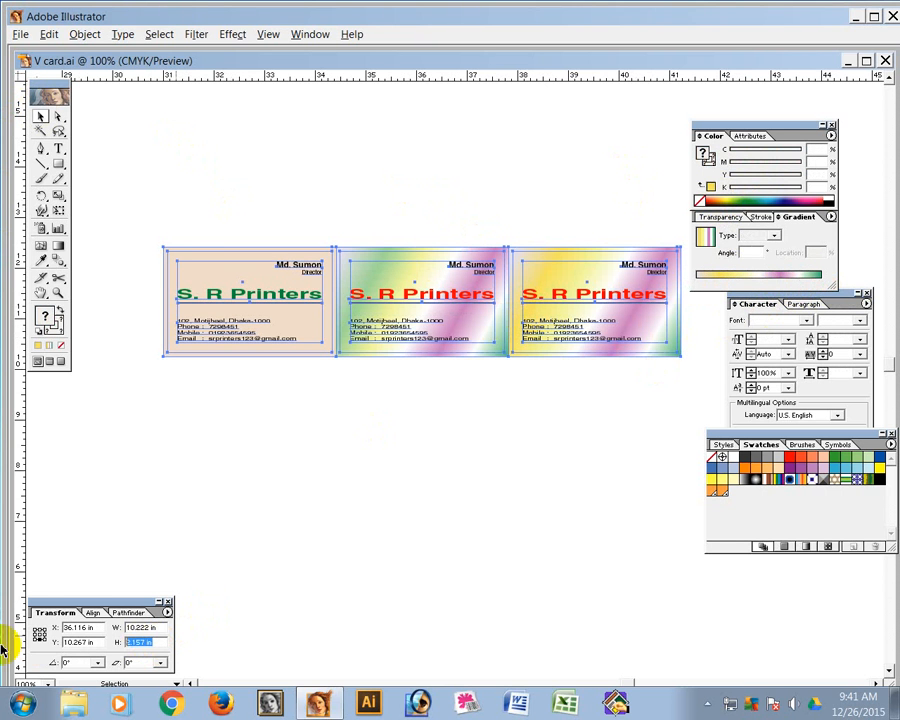
click(40, 117)
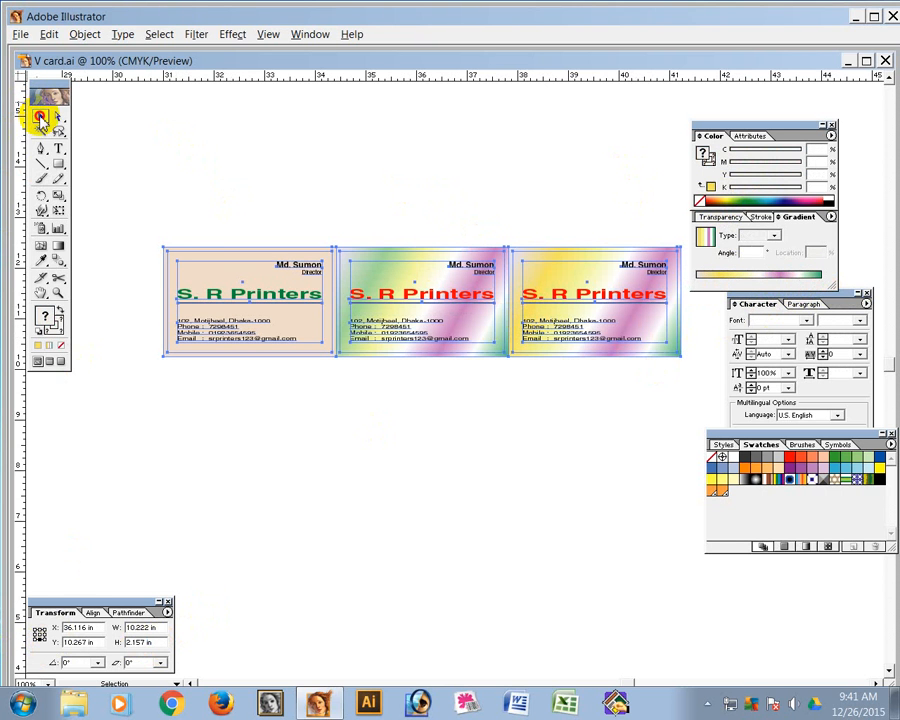
double_click(40, 117)
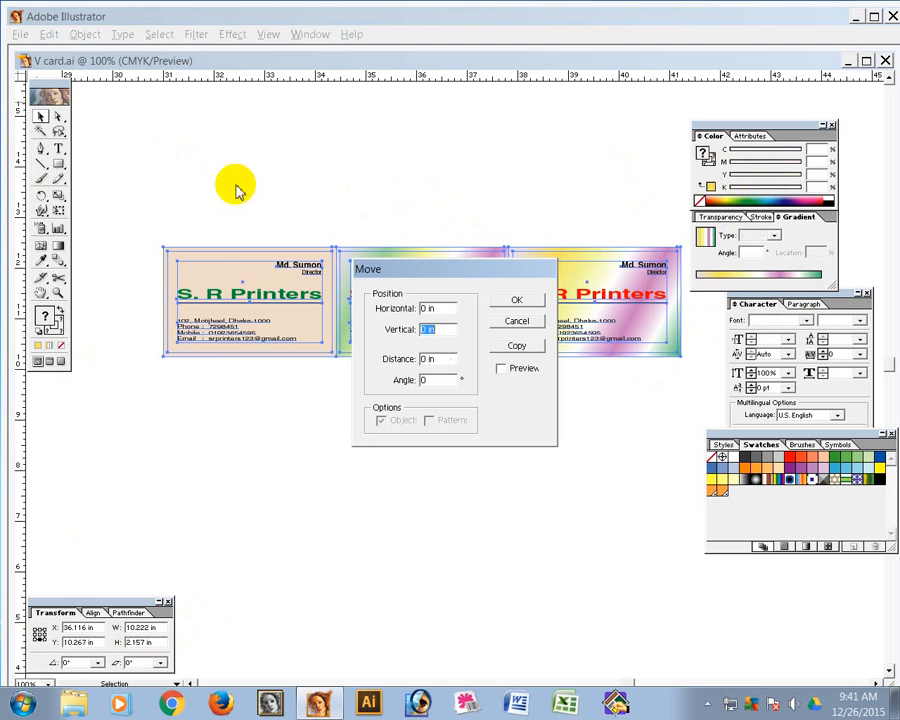
text(-2.157)
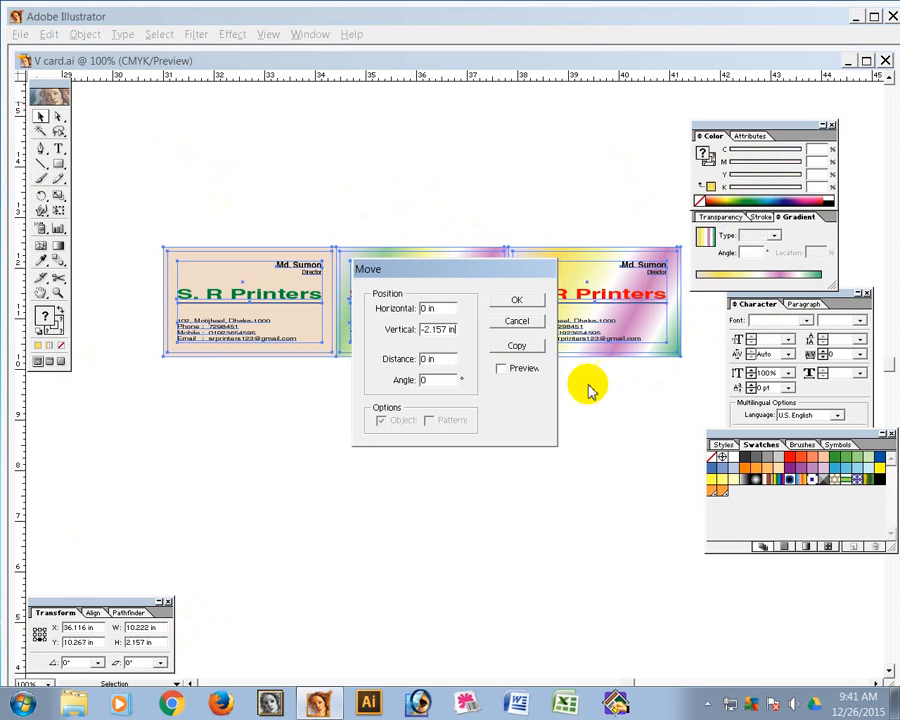
click(516, 345)
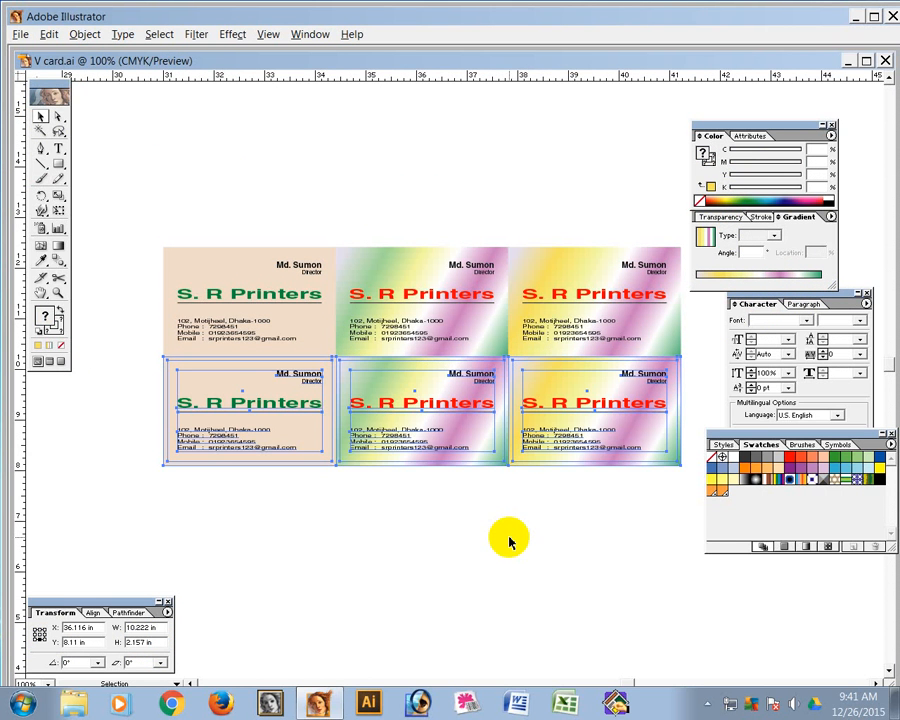
key(ctrl+d)
click(528, 623)
Check the overall width and height of the nine-card grid
key(z)
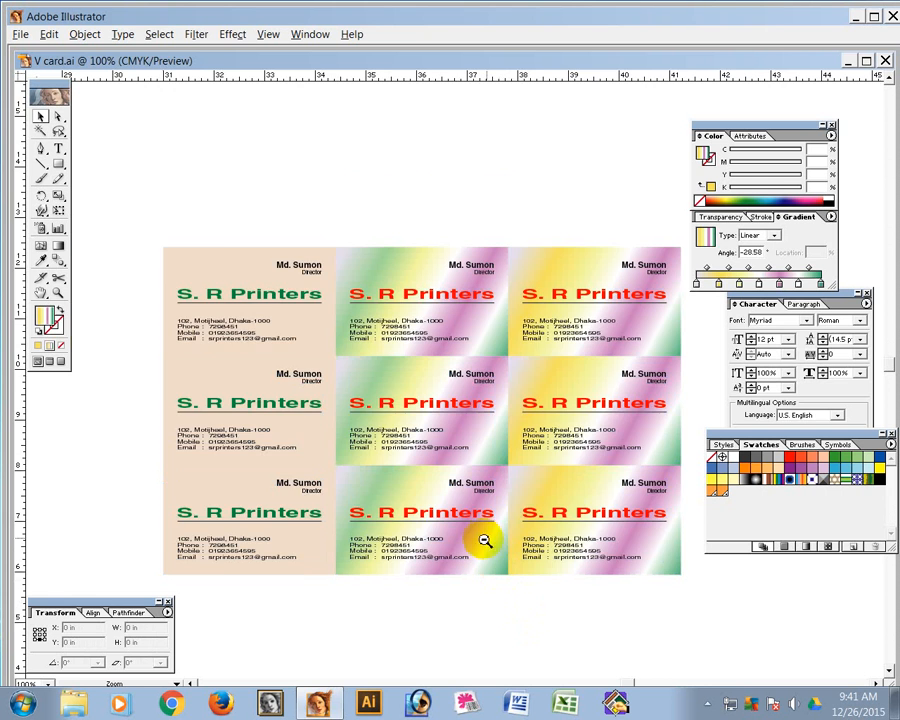
key(ctrl+minus)
key(v)
drag(248, 152, 572, 472)
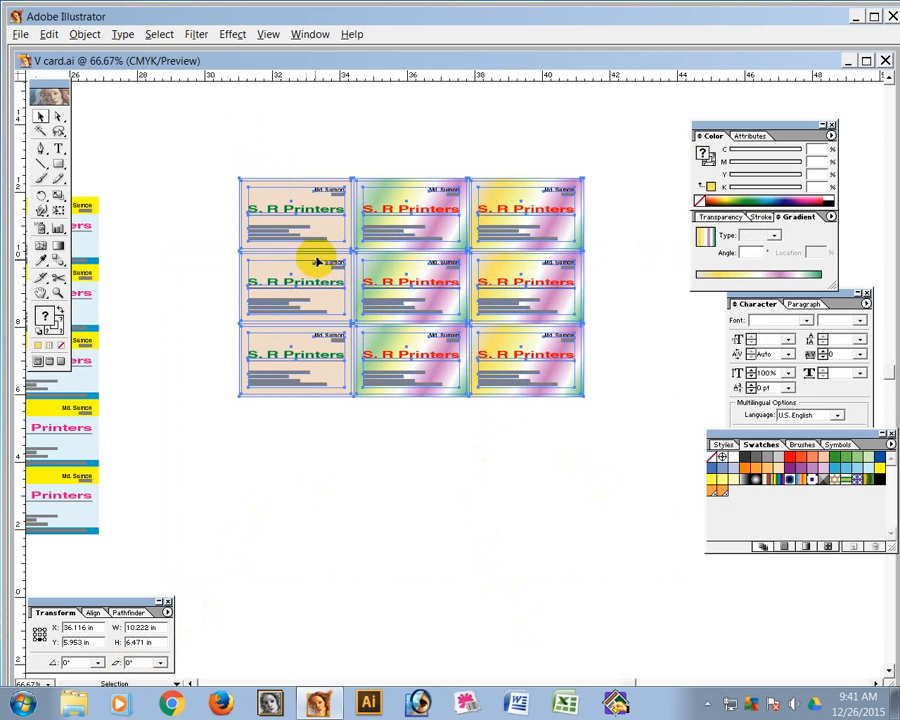
click(138, 628)
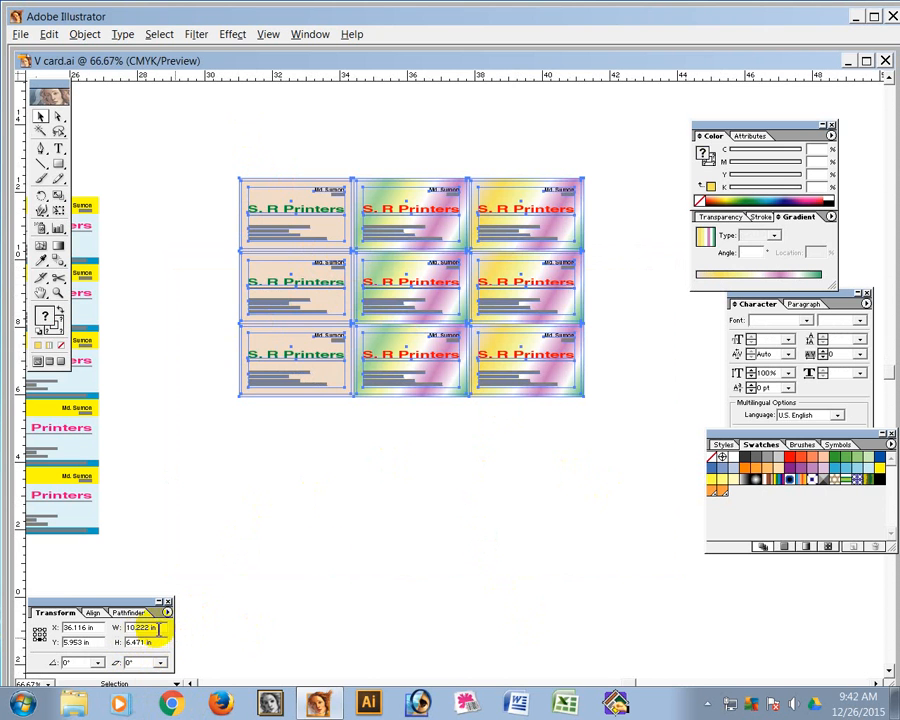
click(468, 444)
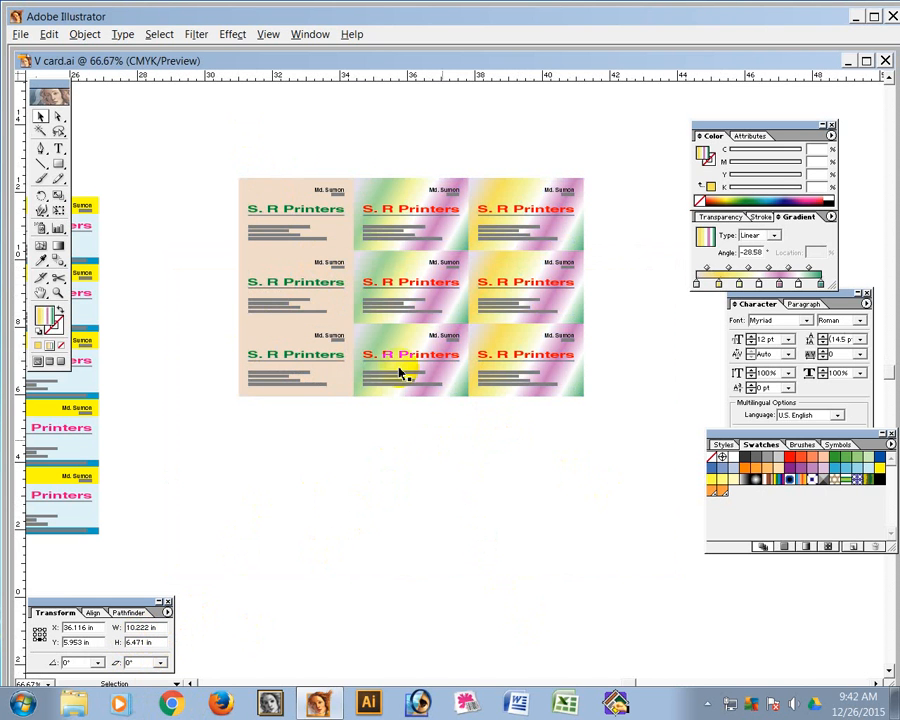
Switch to outline view and create trim marks around the inner cut-size rectangle of the first card in the top row
scroll(308, 366, up, 2)
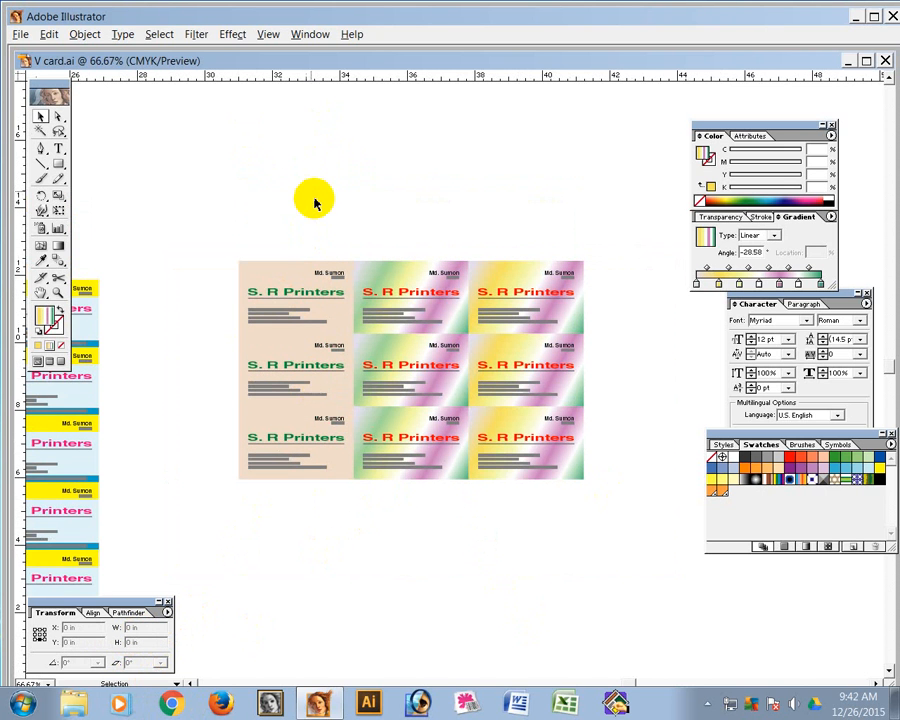
key(ctrl+y)
drag(235, 207, 458, 484)
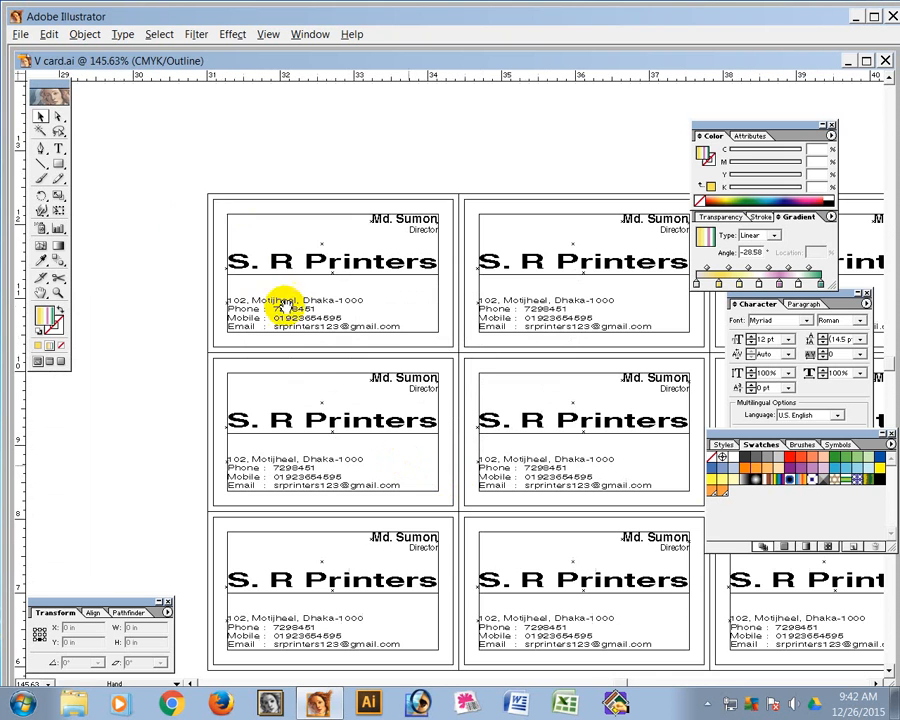
click(58, 116)
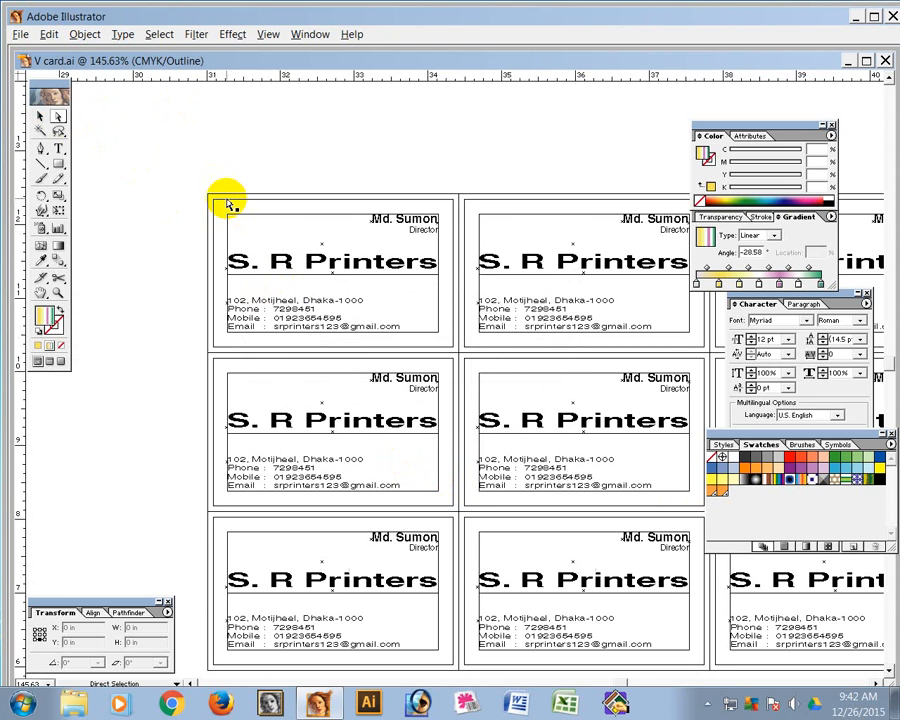
click(225, 205)
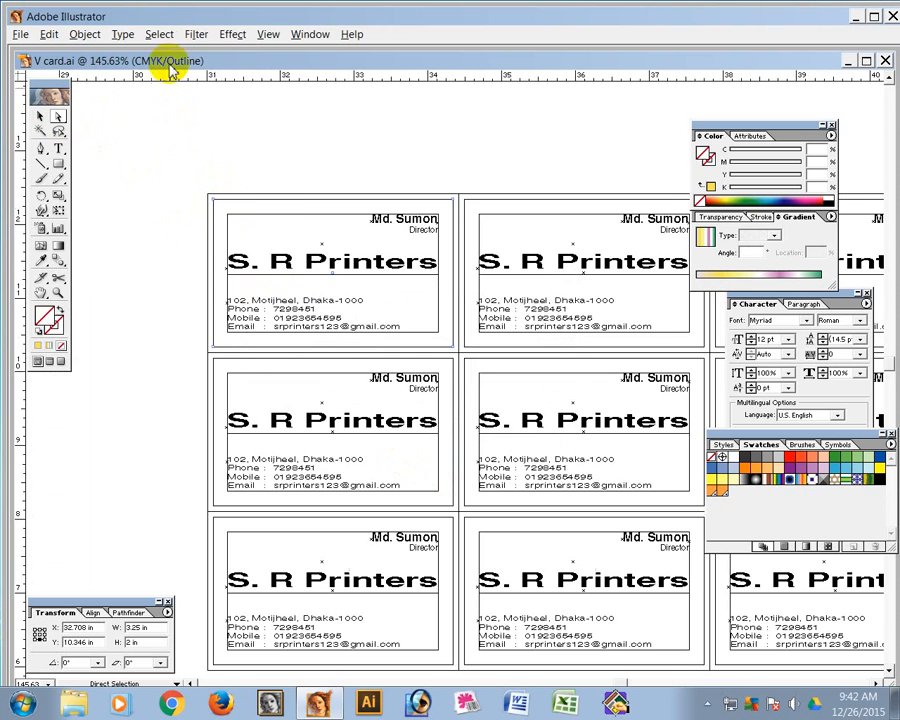
click(157, 30)
mouse_move(210, 38)
mouse_move(212, 113)
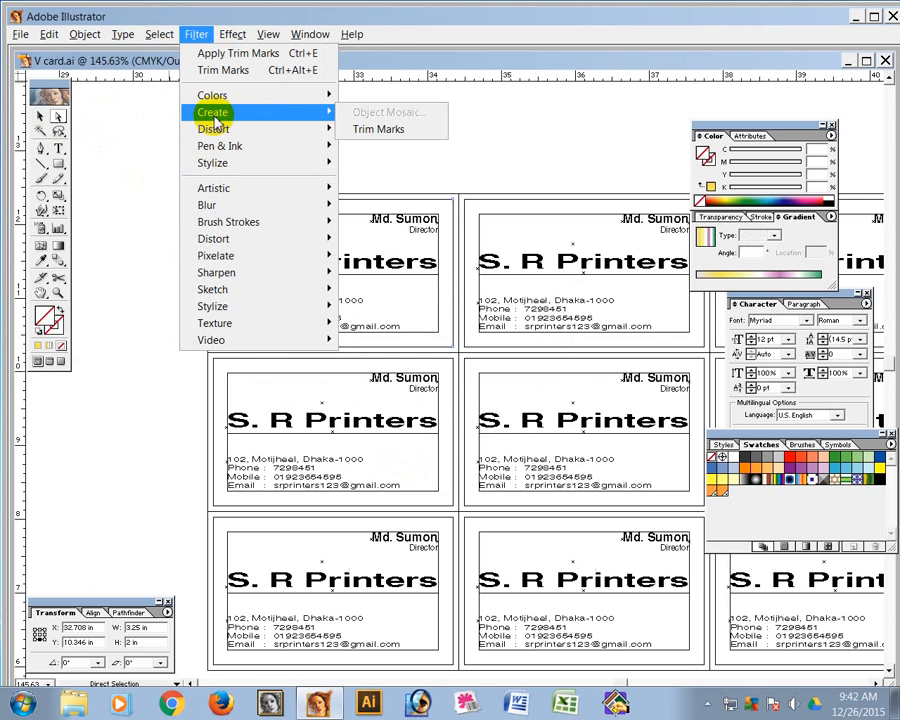
click(362, 129)
Delete the first card's trim marks that fall over neighbouring cards, keeping only the marks outside the grid above and beside it
ctrl+alt+click(542, 343)
ctrl+alt+click(542, 343)
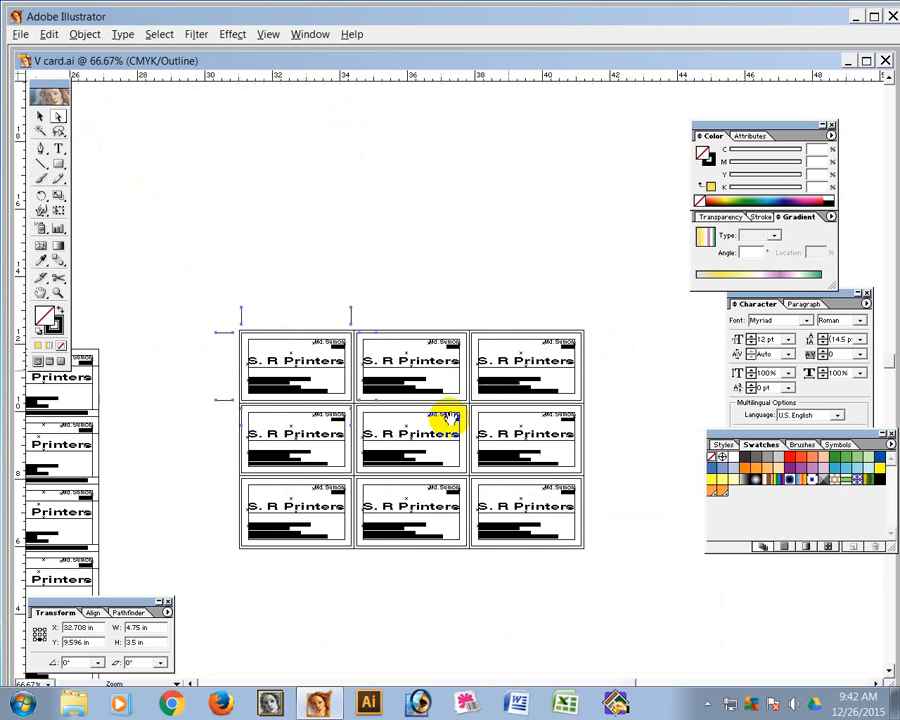
drag(430, 263, 431, 180)
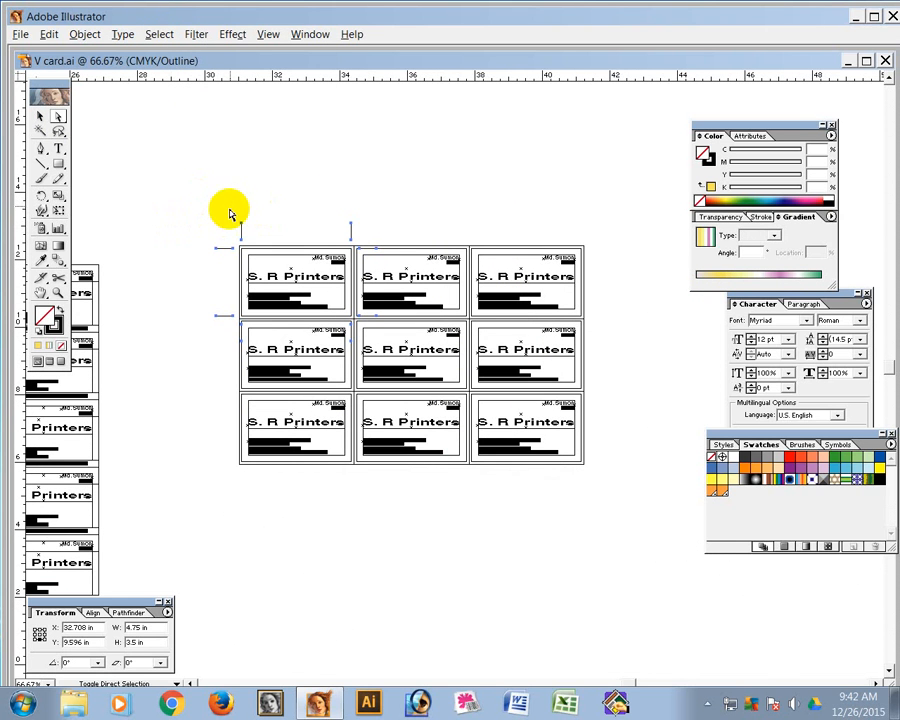
drag(222, 210, 375, 231)
drag(205, 262, 225, 320)
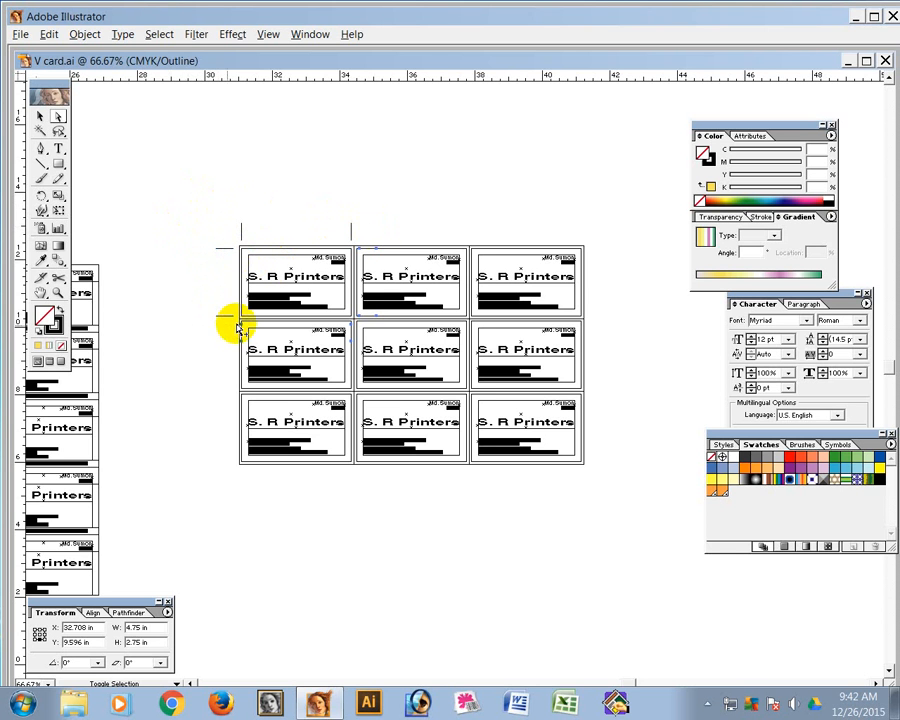
click(375, 190)
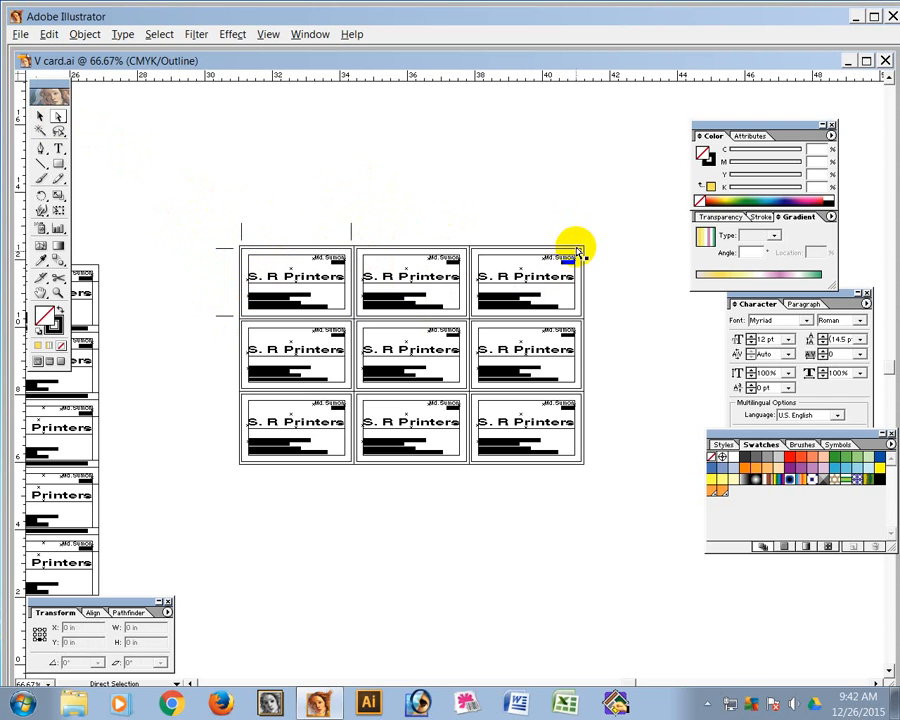
Create trim marks around the cut-size rectangle of the middle card in the top row and keep only the two above it
click(458, 259)
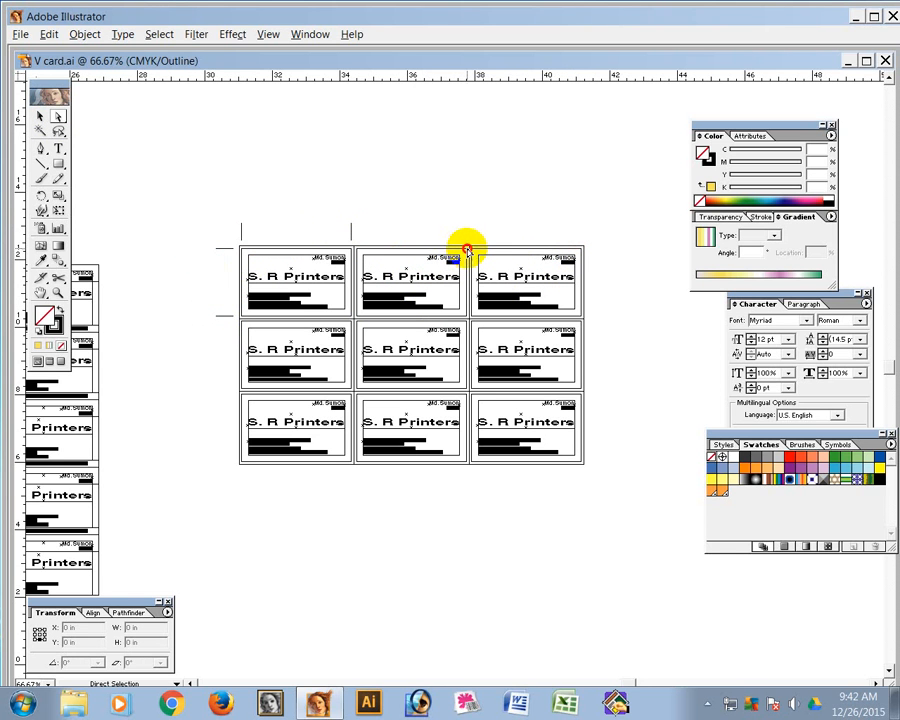
click(467, 249)
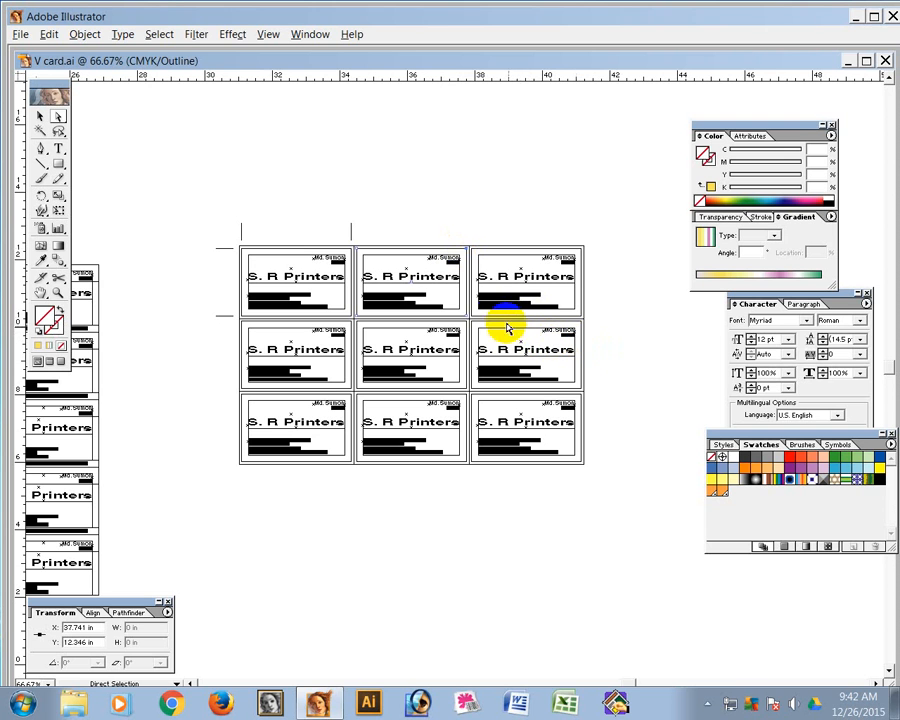
key(ctrl+e)
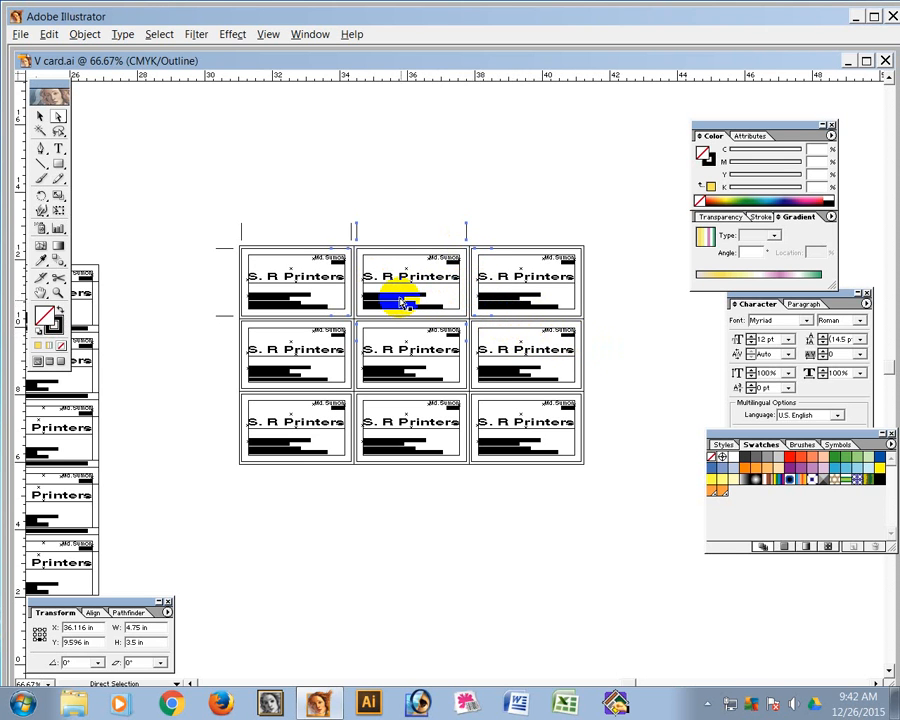
drag(354, 215, 478, 237)
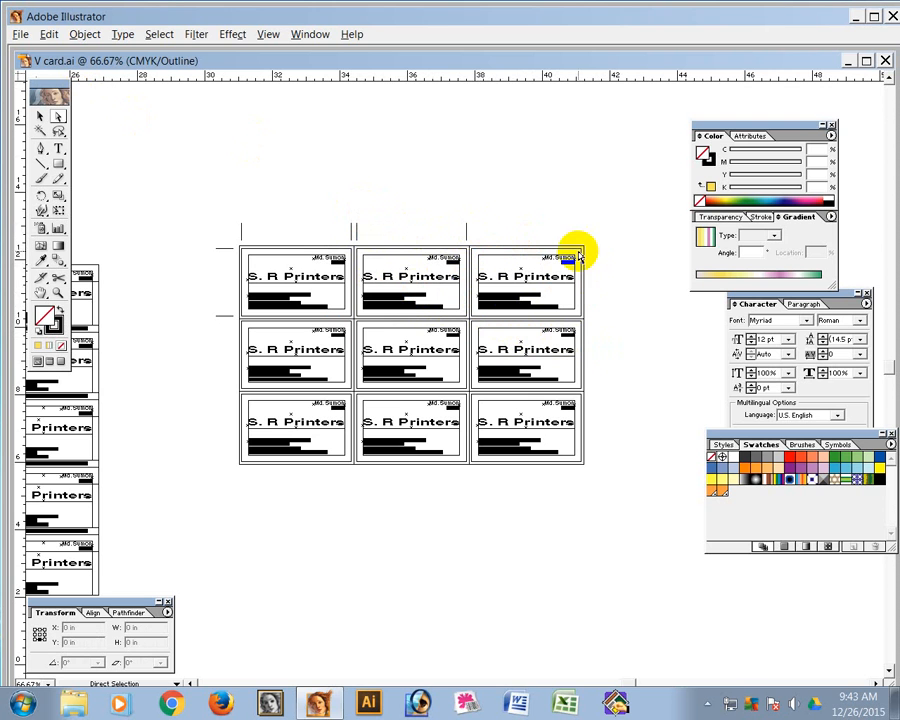
Select the cut-size rectangle of the third card in the top row
click(494, 272)
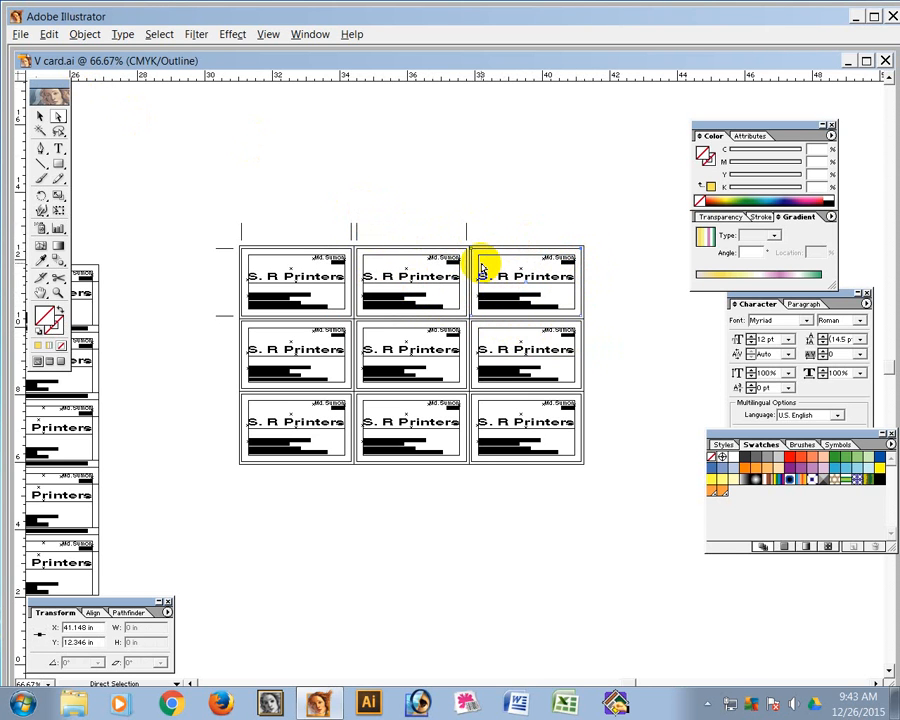
Apply trim marks to the top-right card's cut rectangle and delete all of them except the pair above the card
click(477, 263)
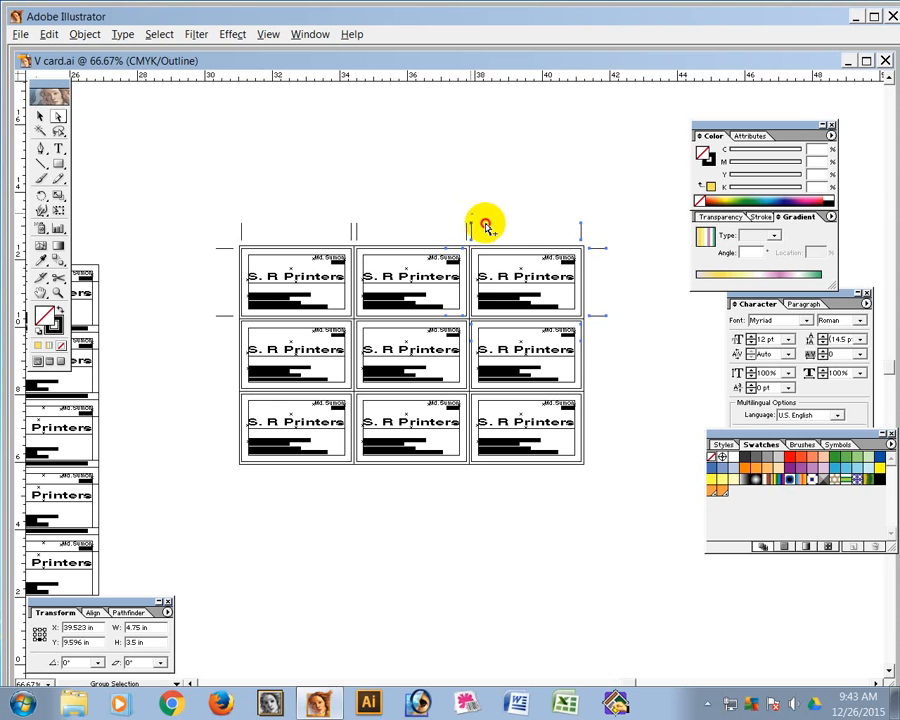
drag(471, 213, 620, 254)
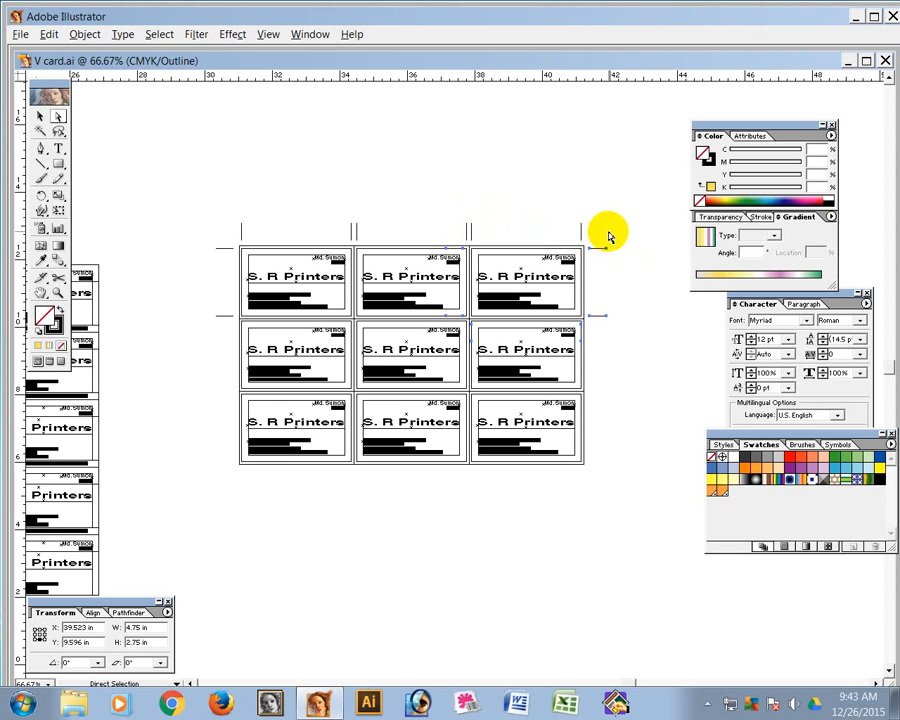
key(Delete)
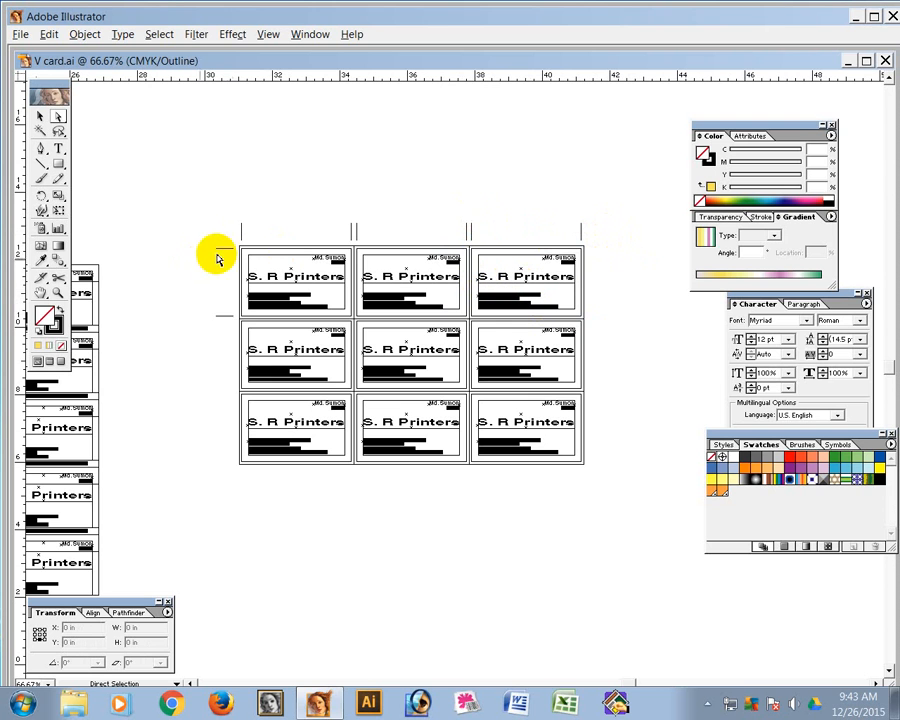
Apply trim marks to the middle card of the first column, deleting all except the pair on its outer left side
click(243, 389)
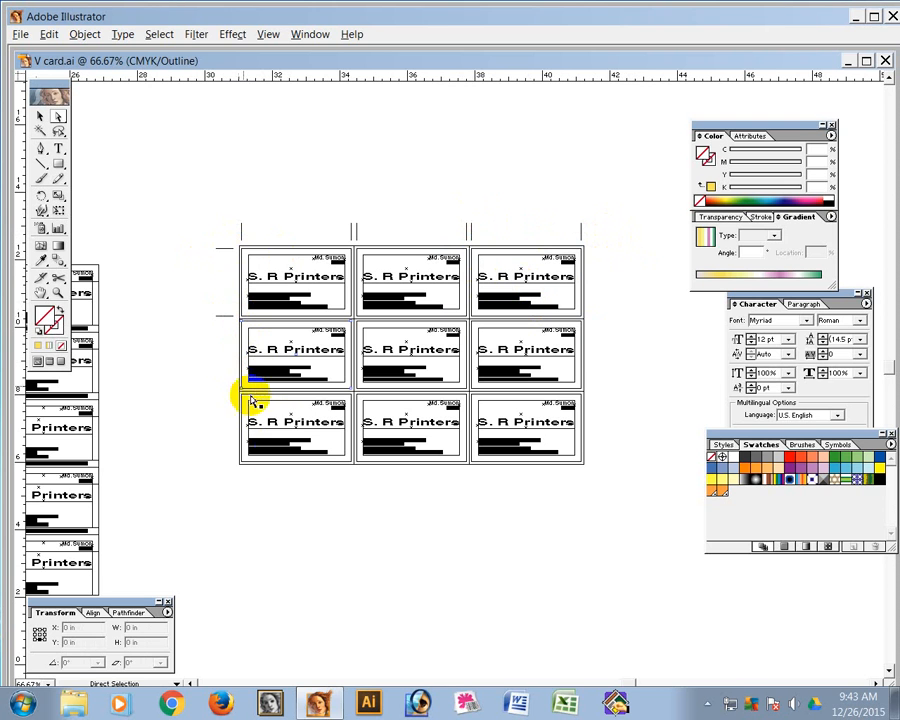
shift+click(250, 463)
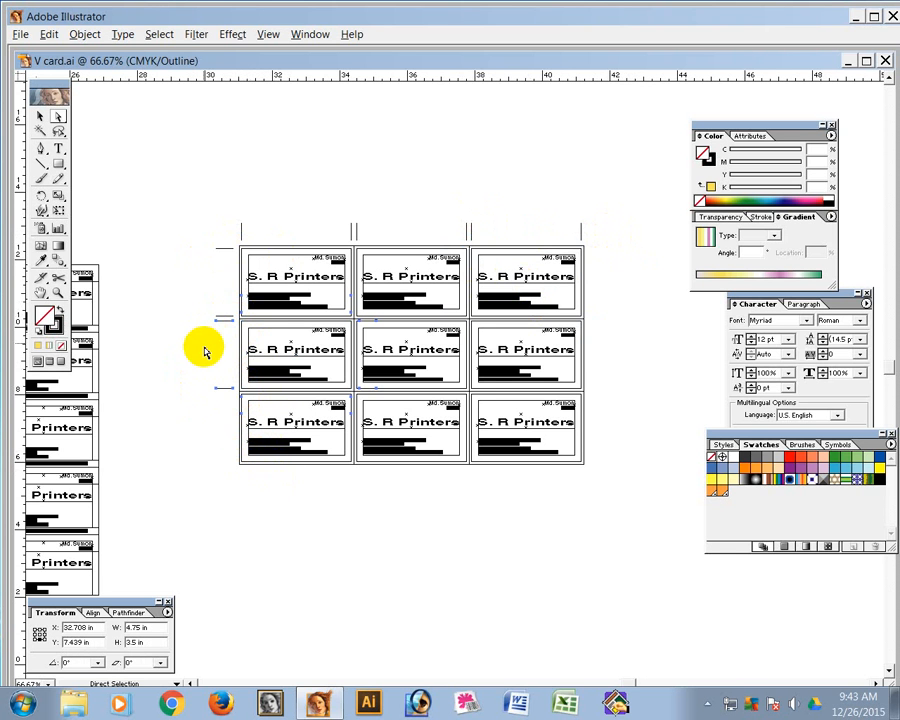
drag(212, 407, 227, 327)
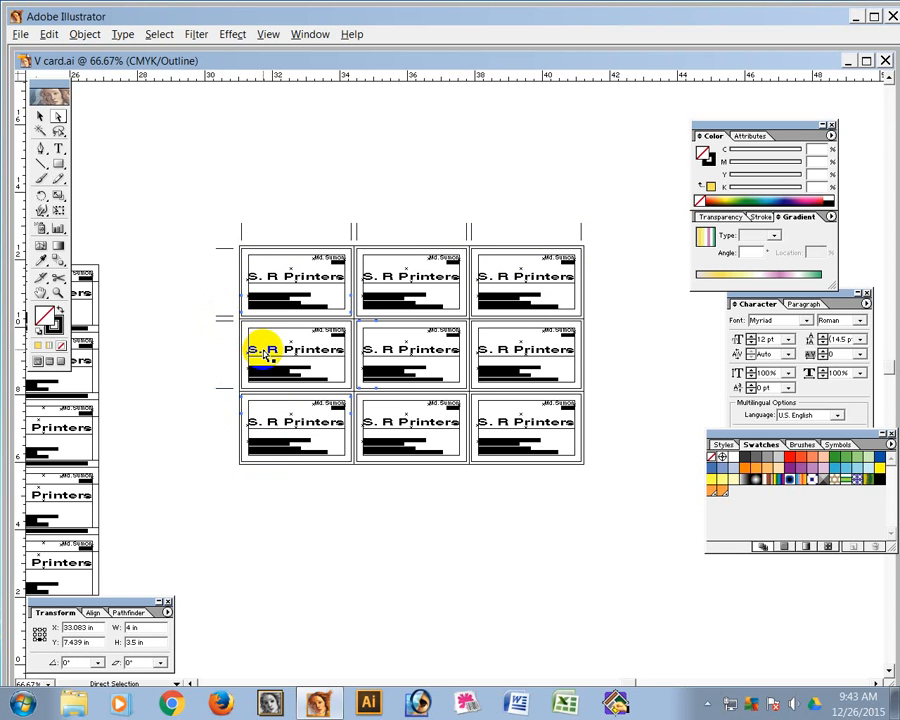
key(Delete)
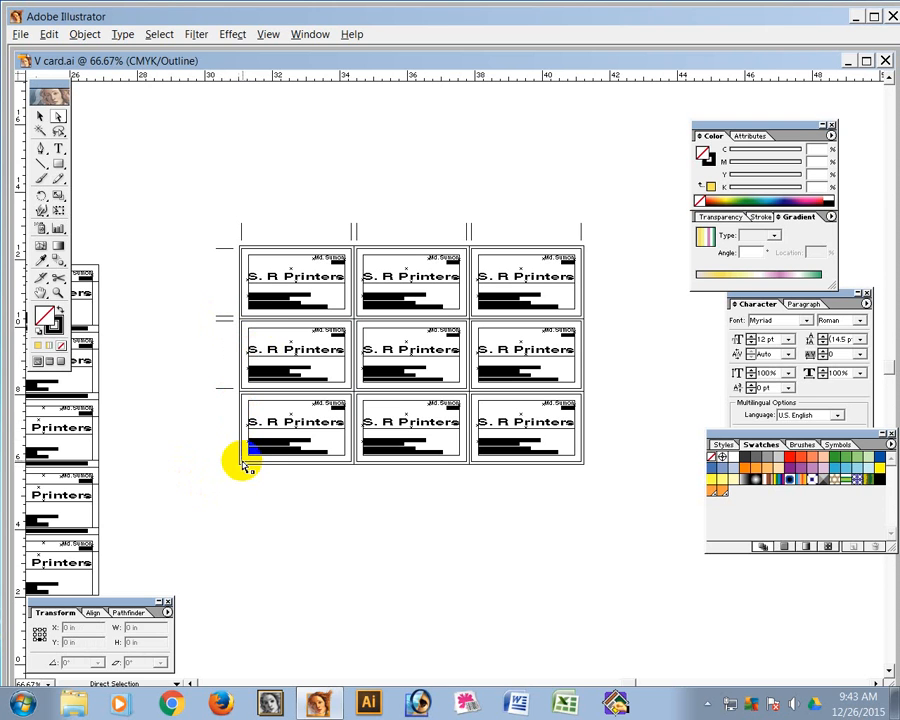
Apply trim marks to the bottom-left card's cut rectangle and remove all except the pair on its outer left side
click(245, 468)
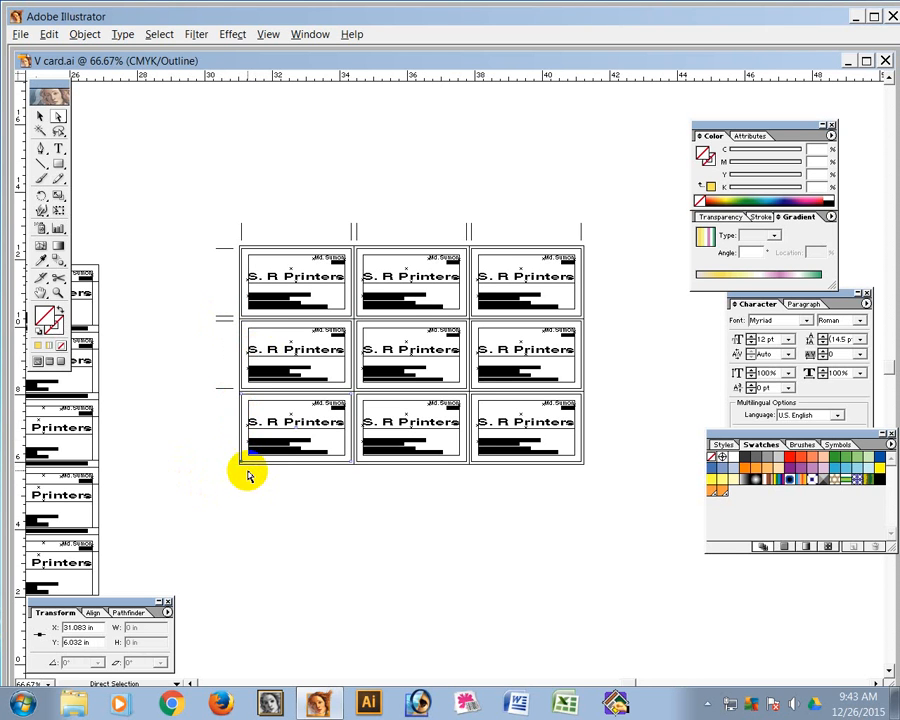
key(ctrl+e)
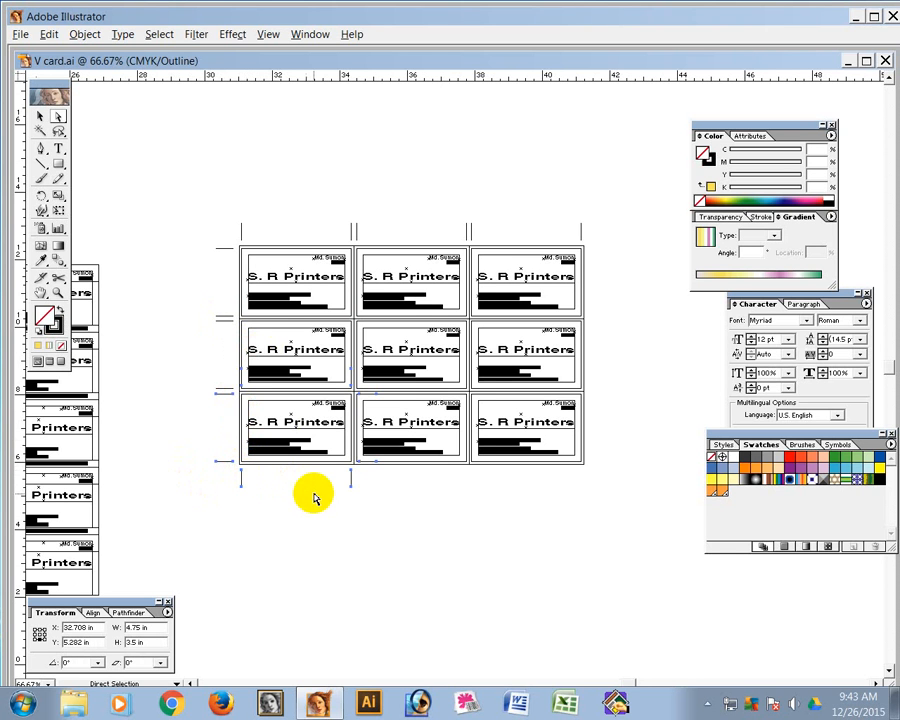
alt+click(215, 401)
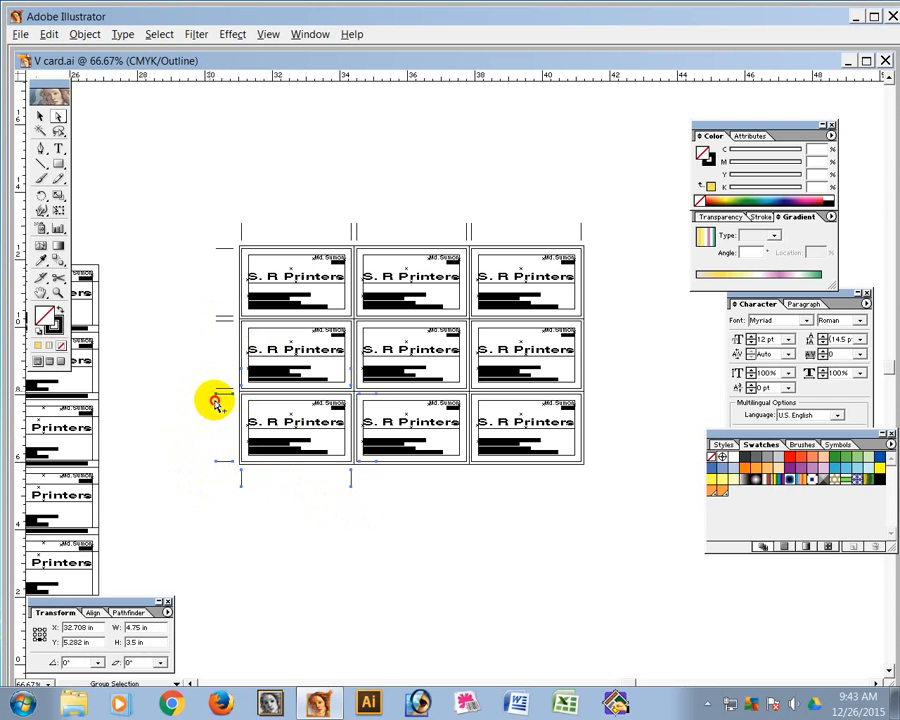
drag(215, 401, 221, 469)
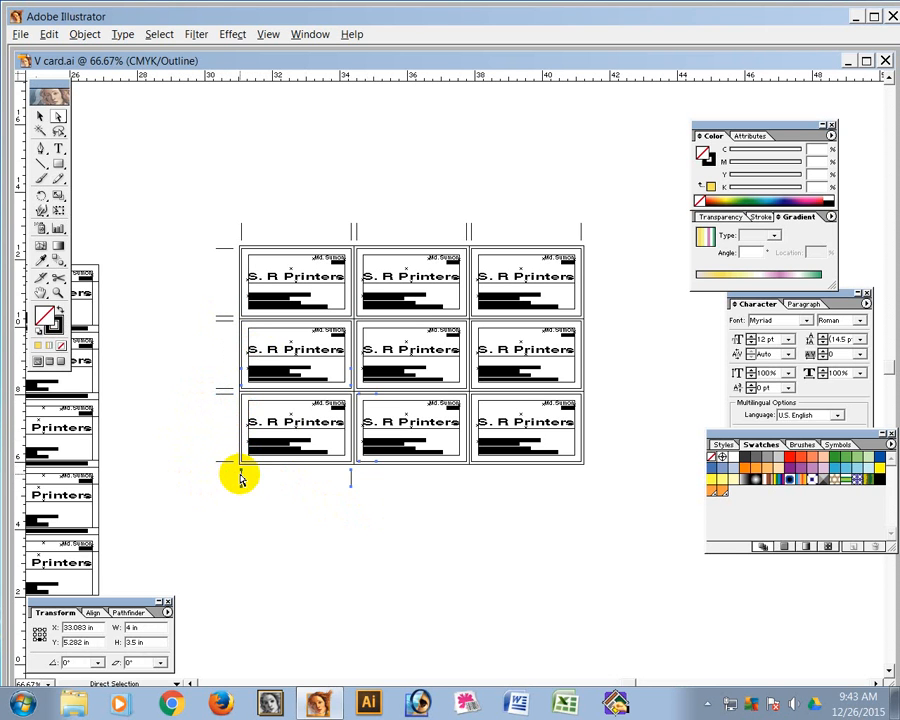
click(283, 477)
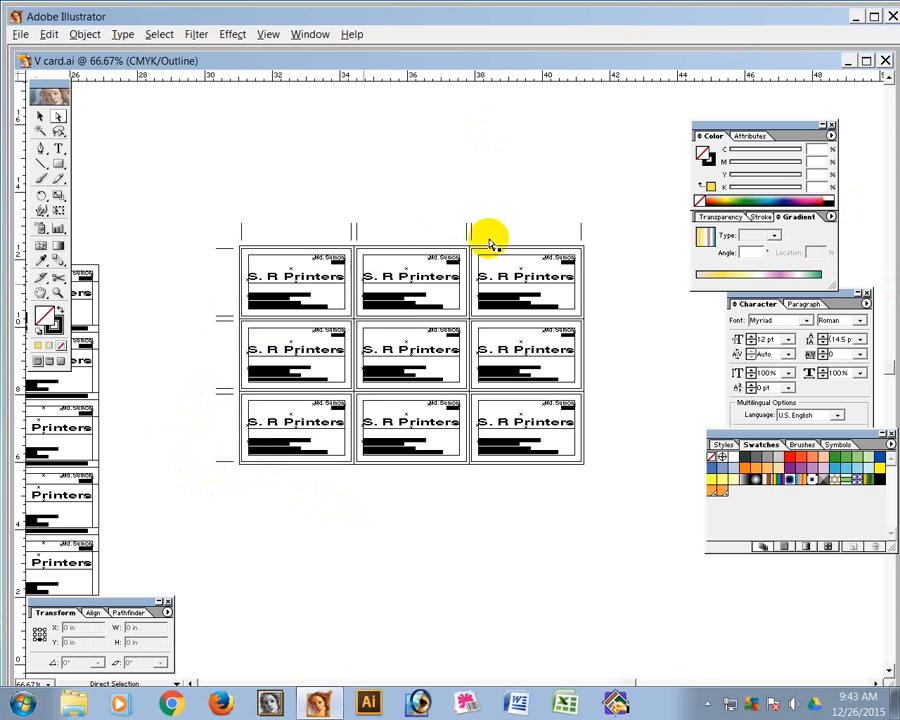
Return to Preview mode and place a copy of the top-right business card in the empty area beside the card sheet
click(40, 116)
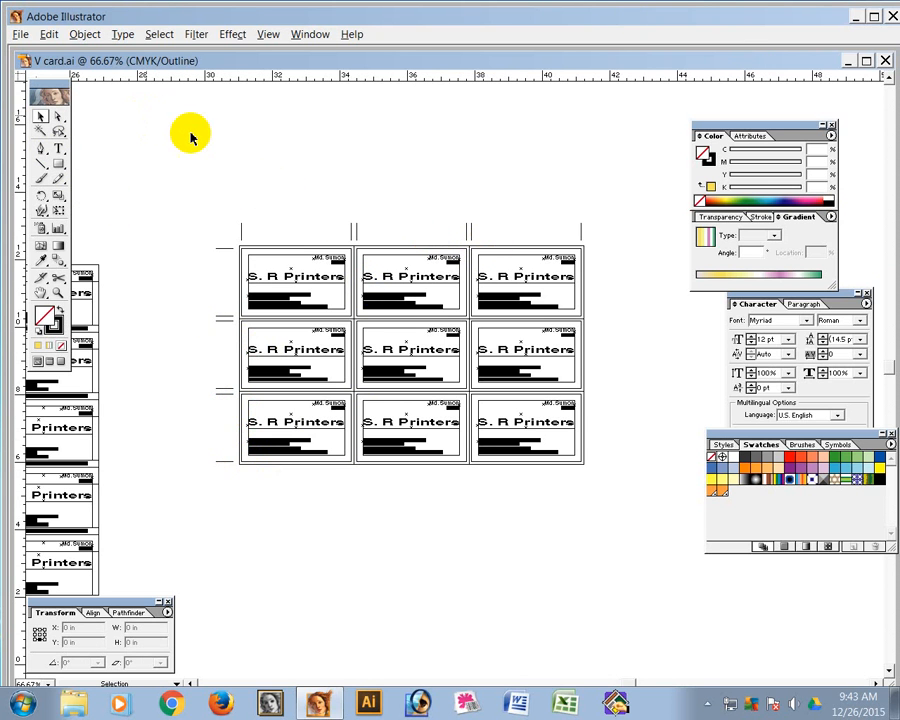
key(ctrl+y)
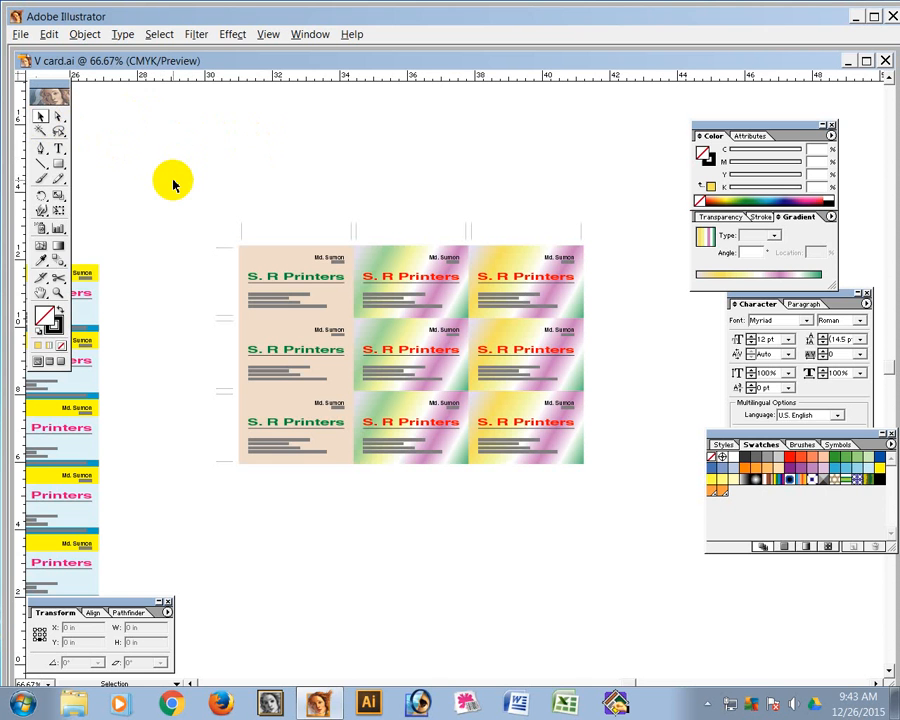
alt+click(515, 360)
scroll(341, 327, right, 5)
click(43, 117)
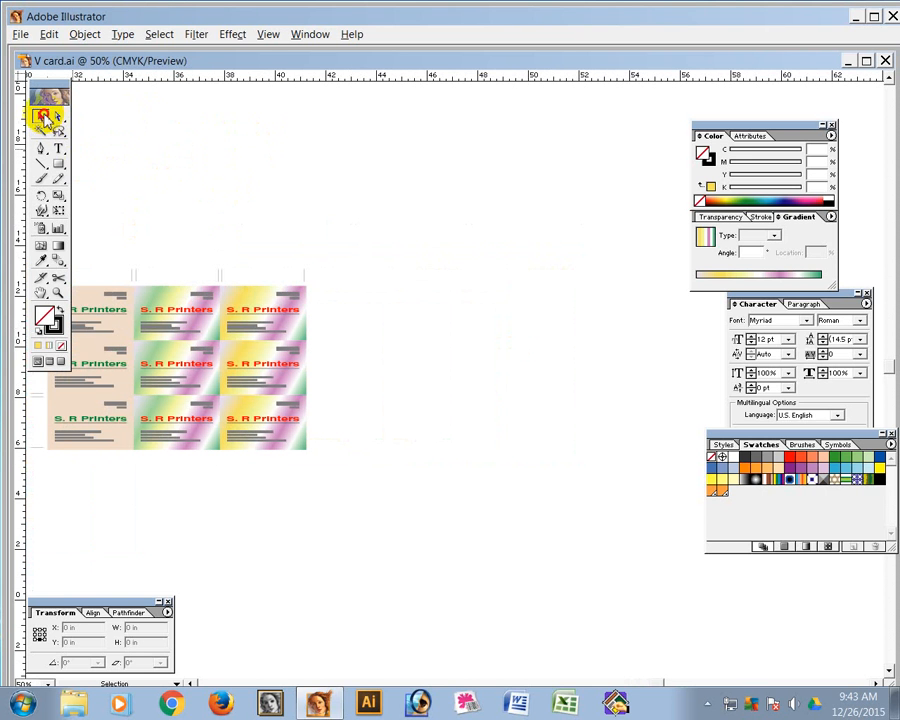
drag(262, 305, 459, 297)
click(516, 377)
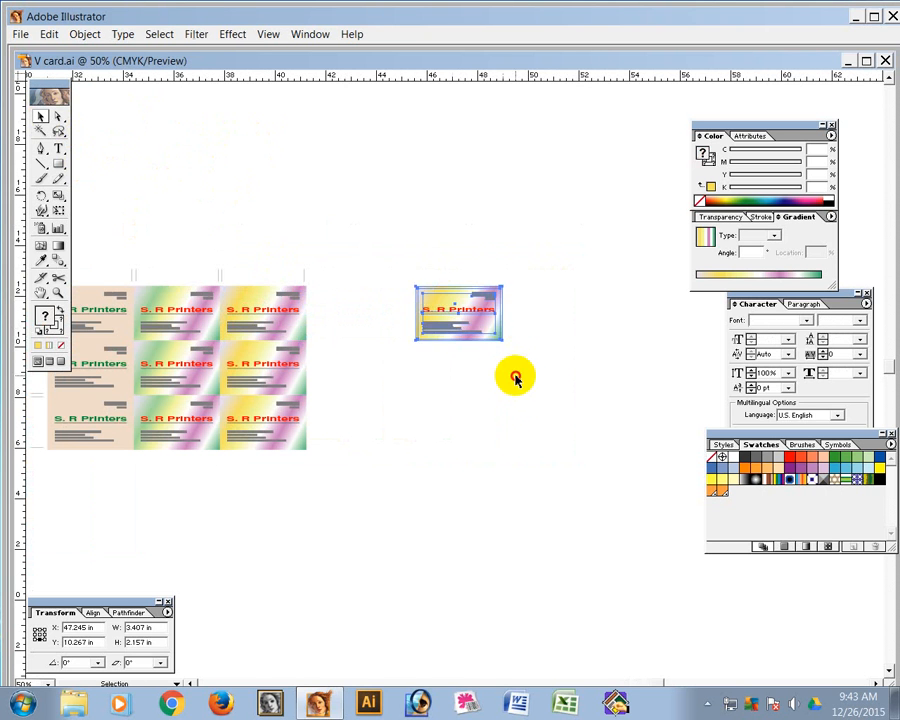
In Outline view, round the corners of the copied card's inner cut rectangle with a 0.139 in radius
key(ctrl+space)
drag(397, 248, 570, 438)
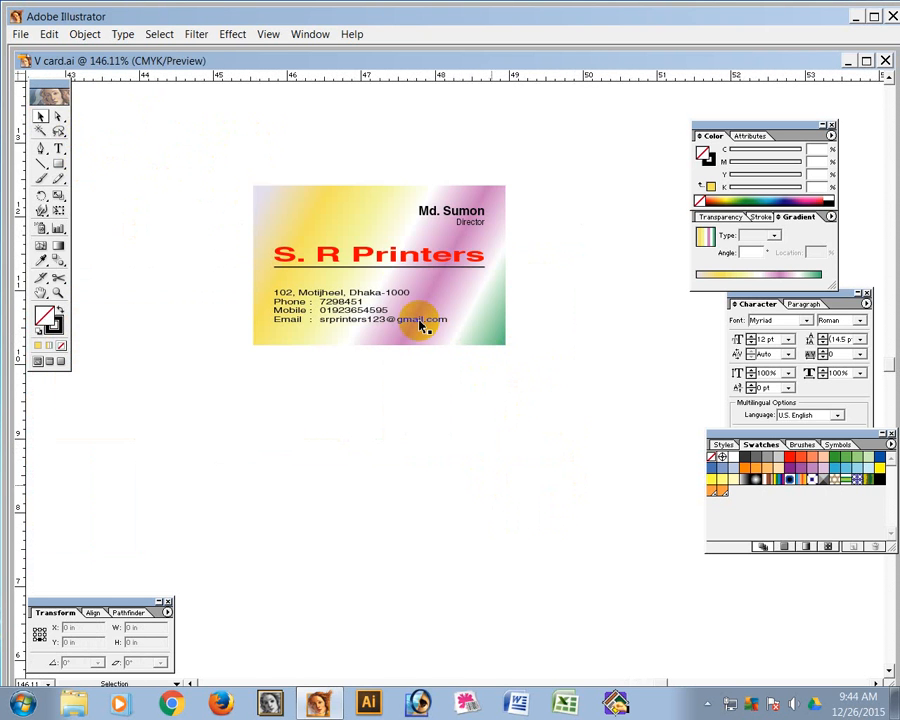
click(365, 297)
key(ctrl+y)
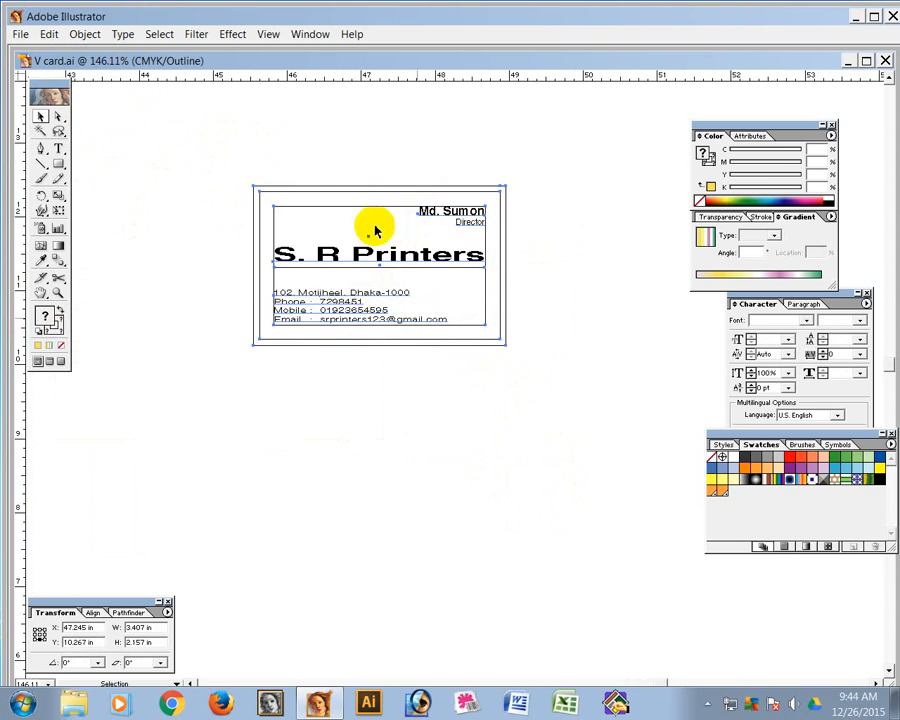
click(157, 141)
click(59, 118)
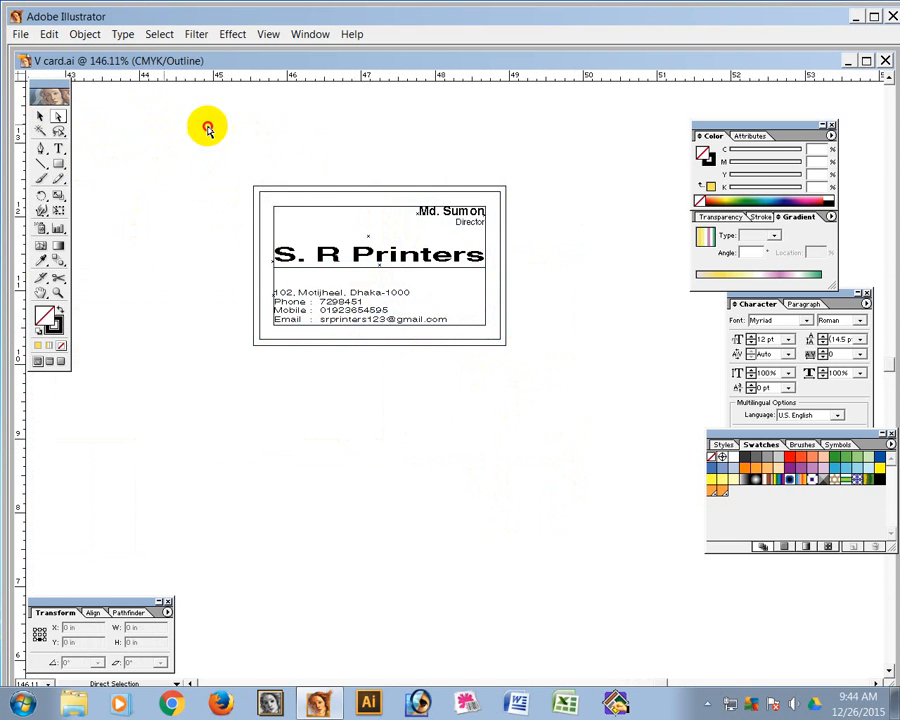
click(295, 193)
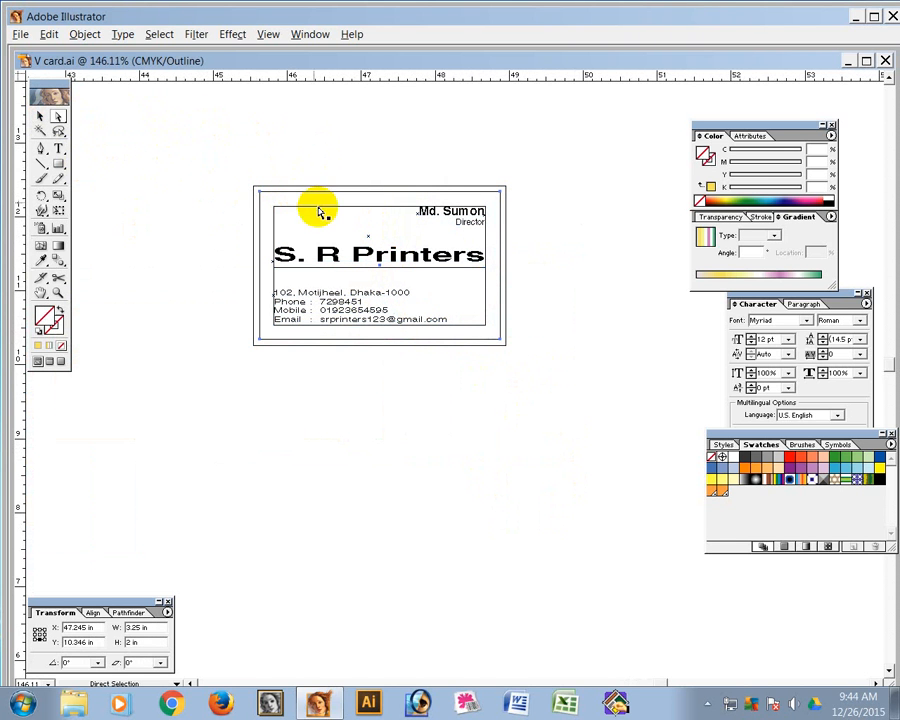
click(196, 34)
mouse_move(225, 163)
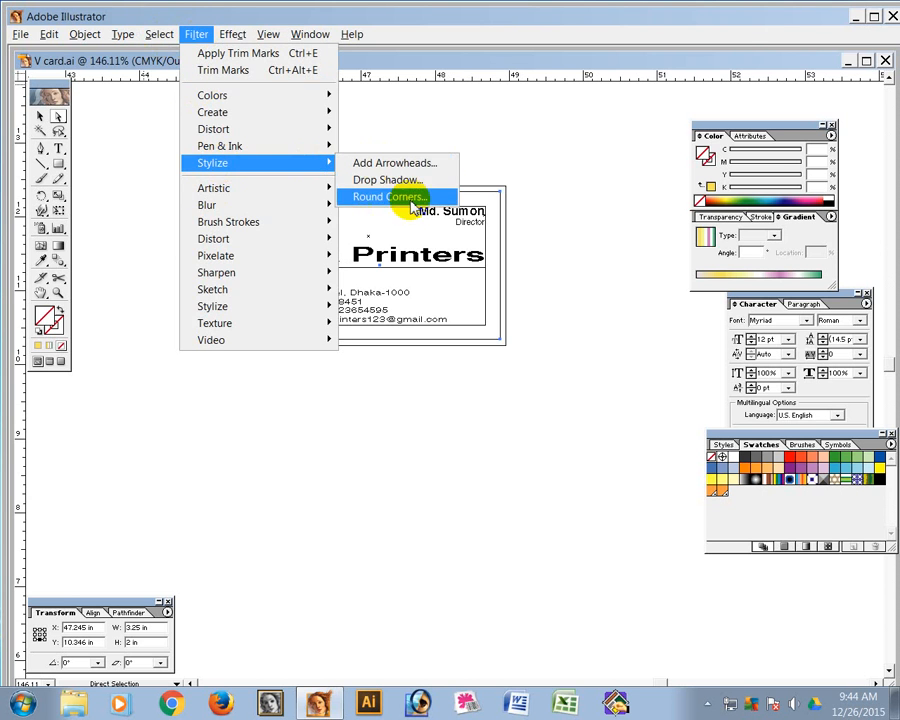
click(390, 197)
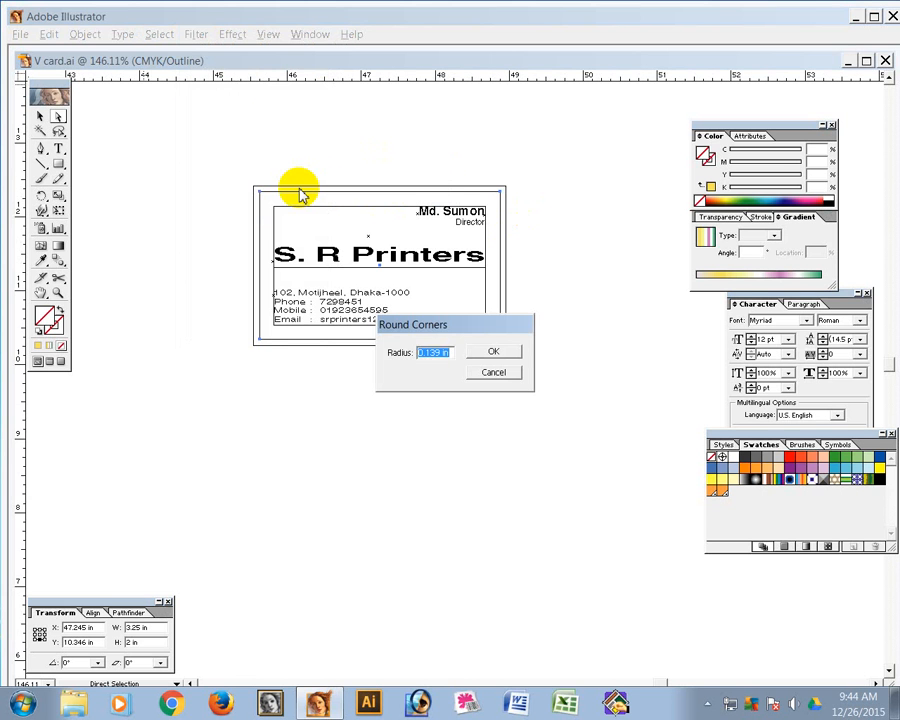
key(Return)
click(317, 143)
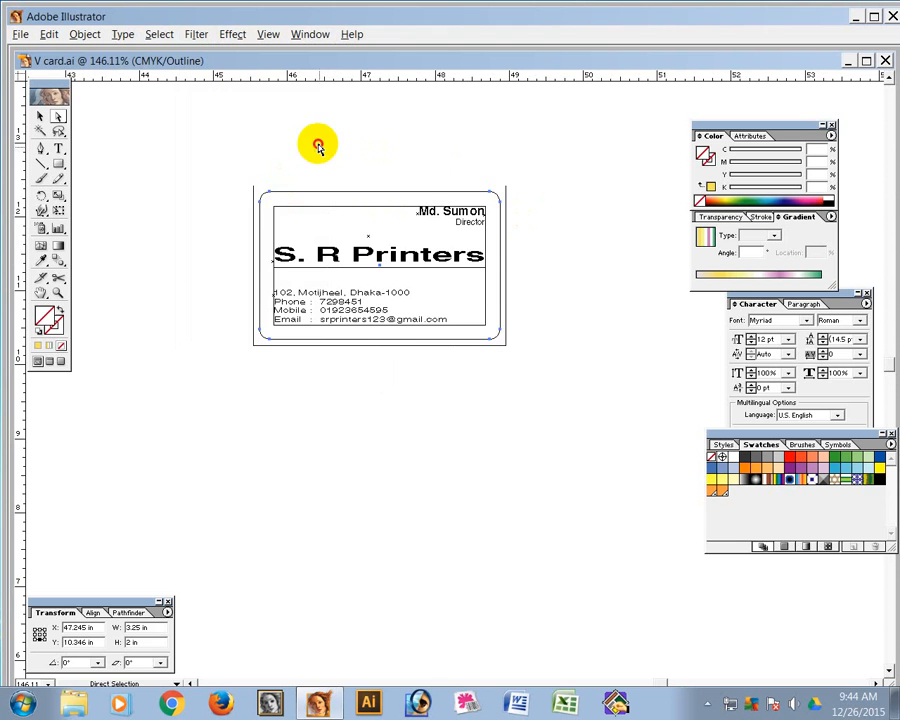
Offset the rounded cut path outward by 2 mm with mitered joins and a miter limit of 4
click(383, 307)
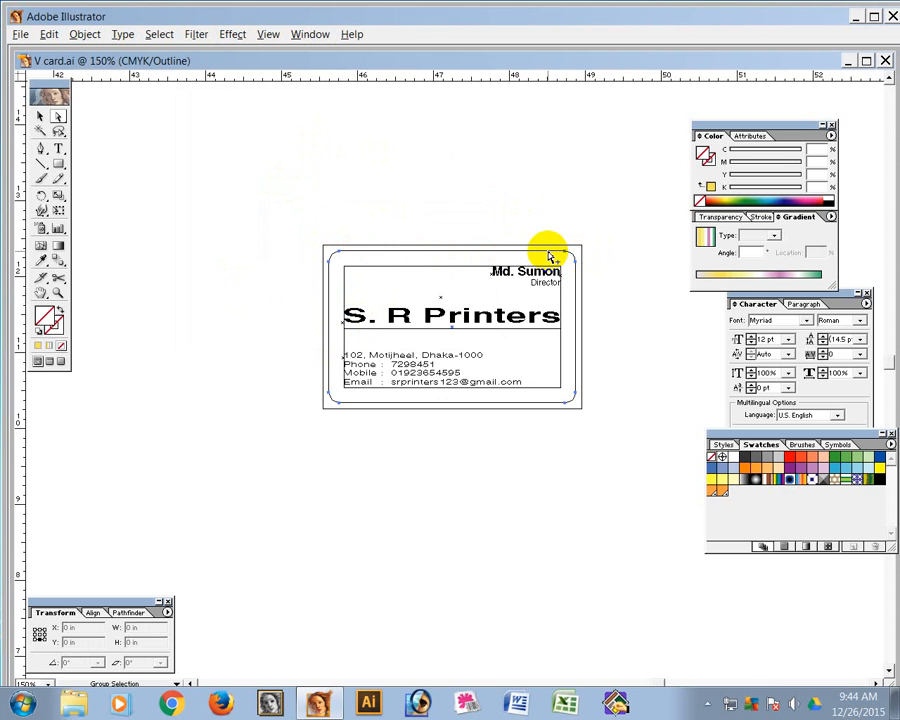
click(427, 311)
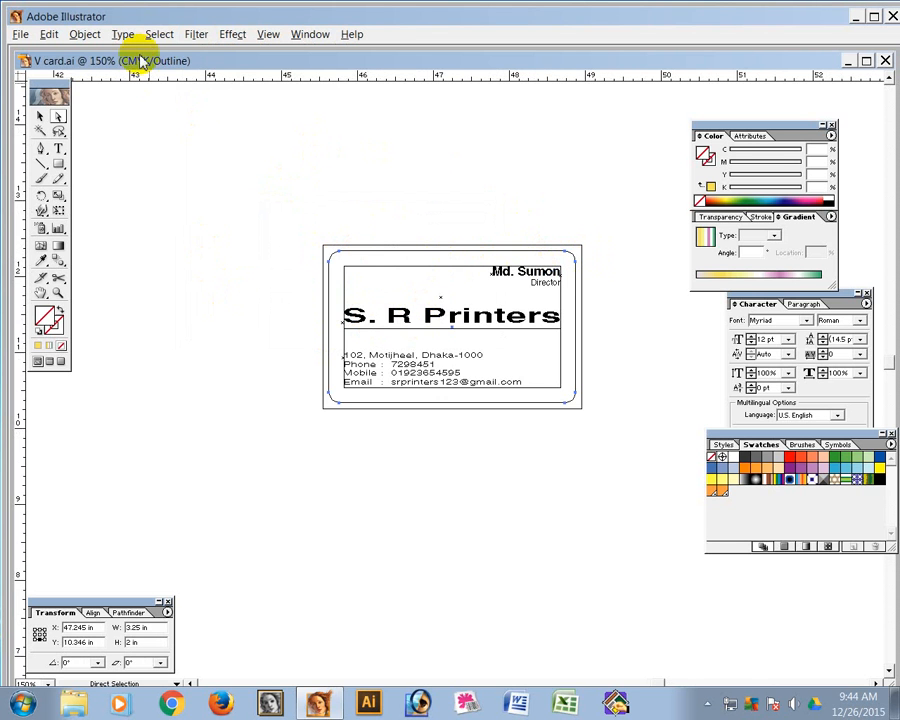
click(196, 35)
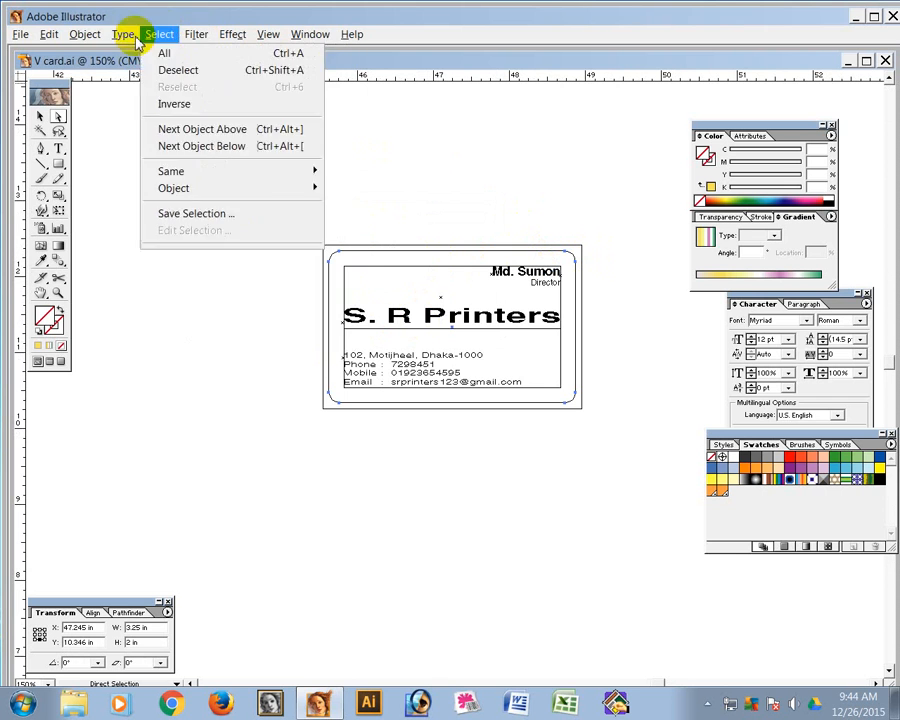
mouse_move(86, 34)
mouse_move(90, 324)
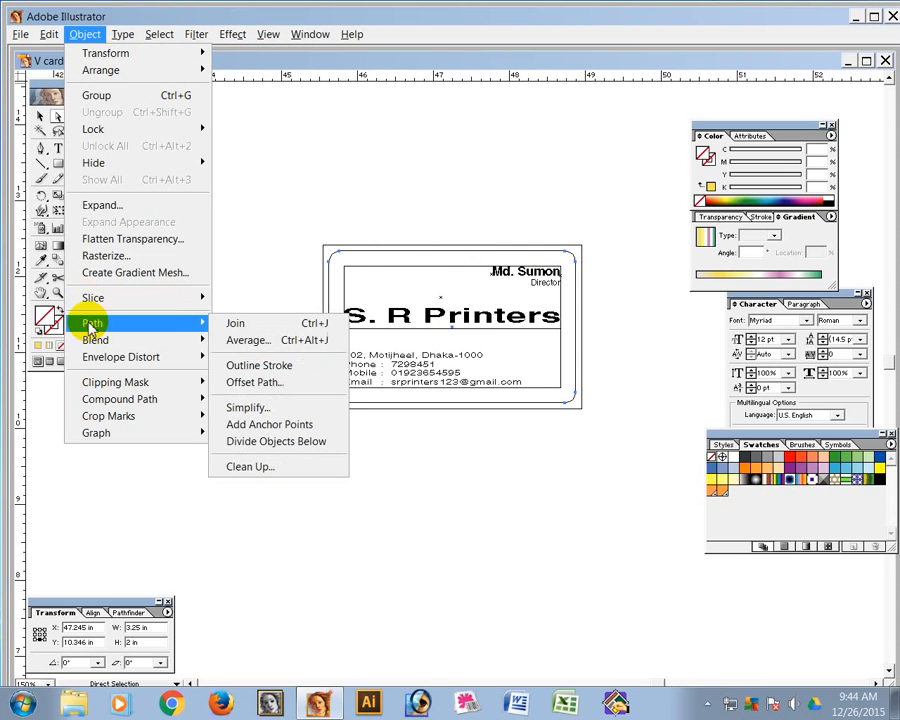
click(267, 382)
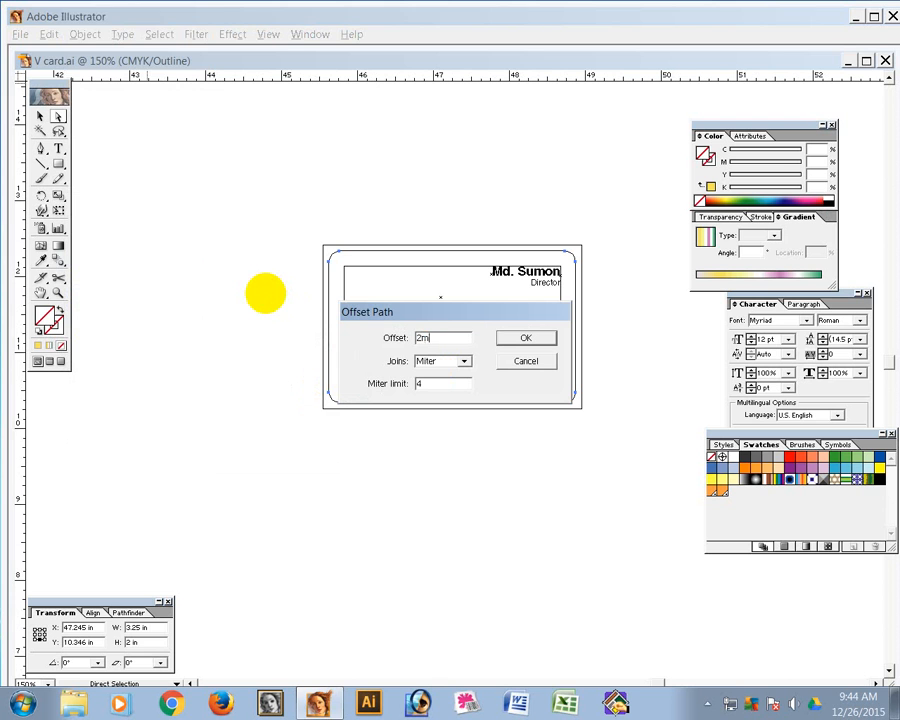
key(Return)
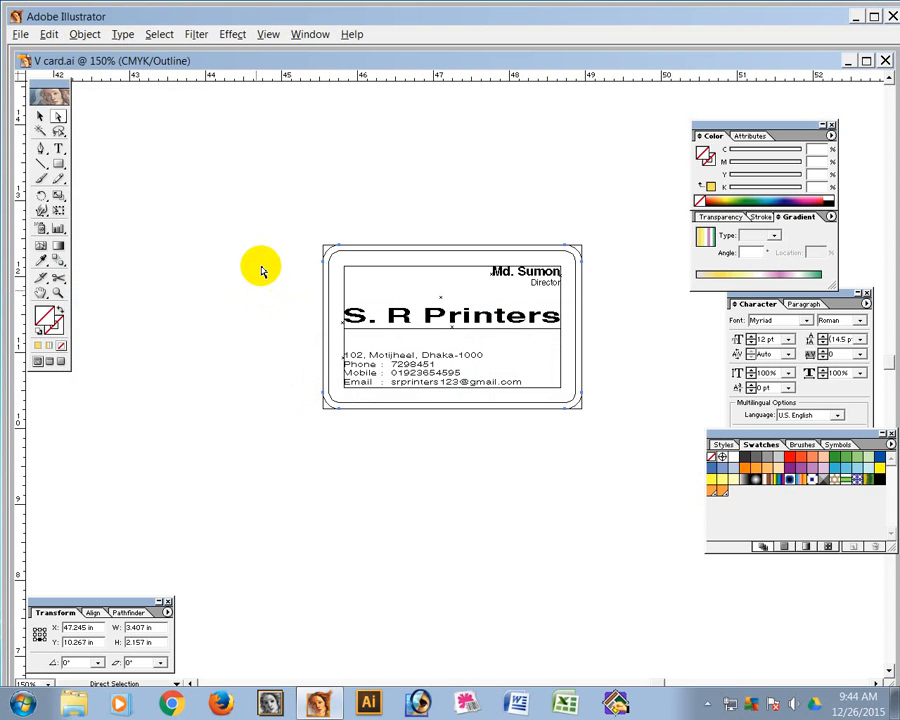
click(313, 254)
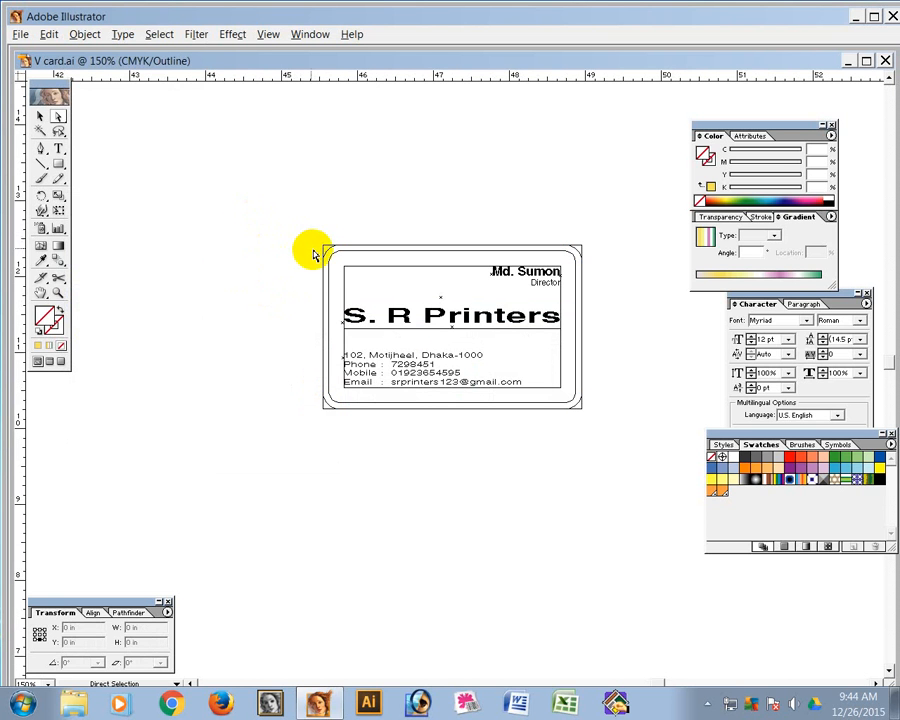
Return to Preview mode and fill the outer rounded path with the card background's linear gradient using the Eyedropper
click(328, 256)
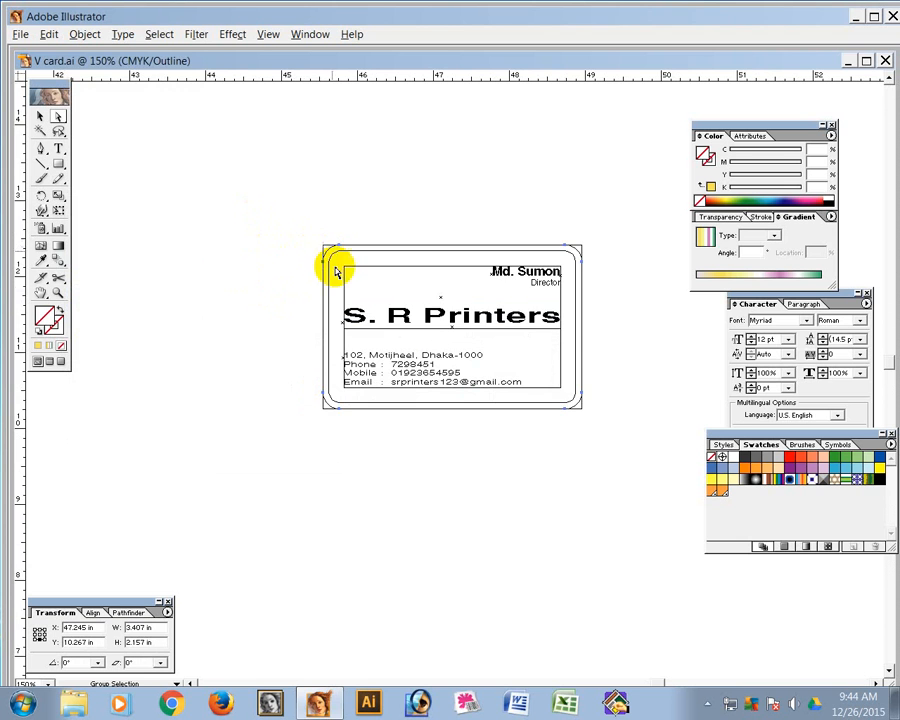
drag(290, 232, 414, 358)
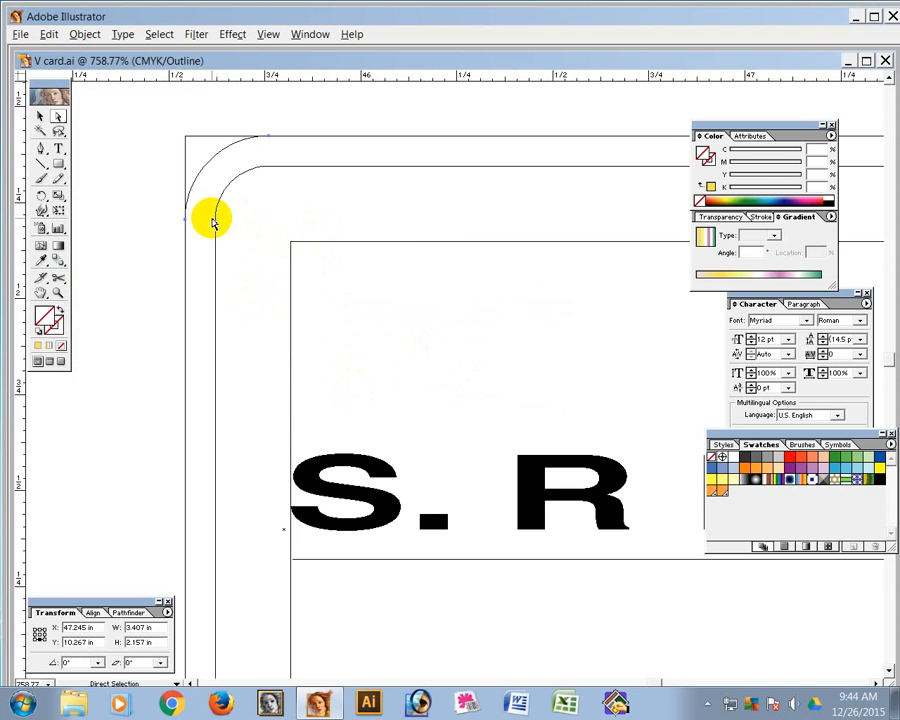
key(ctrl+y)
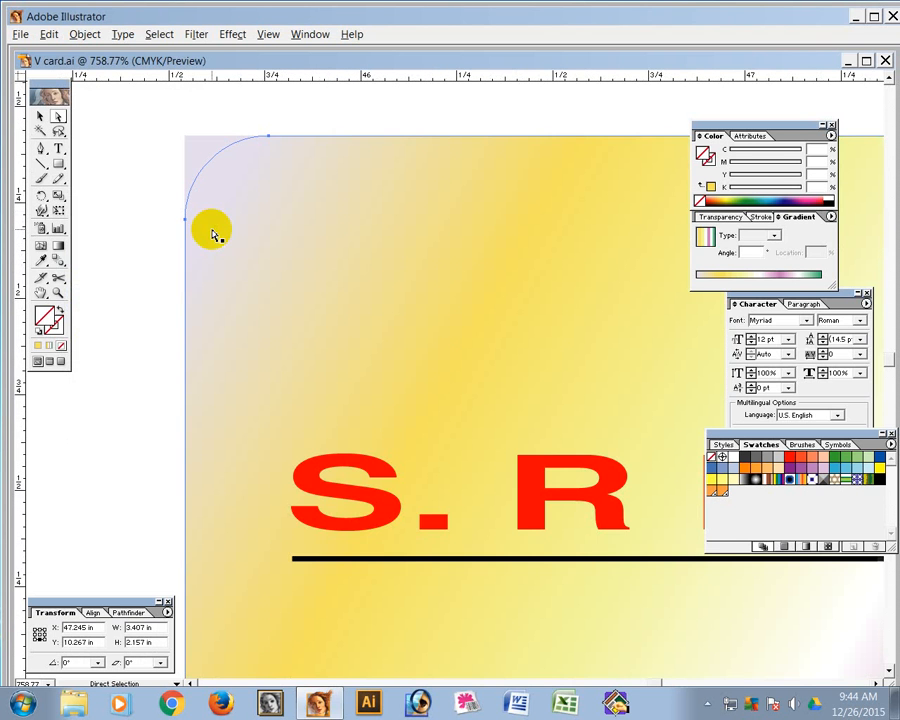
click(41, 262)
click(207, 146)
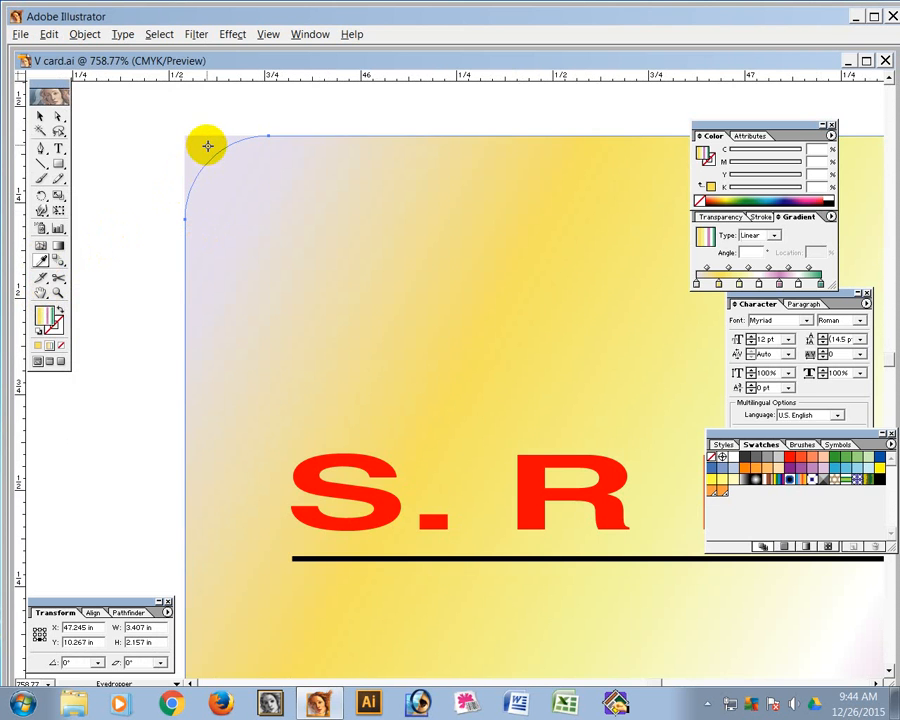
click(58, 118)
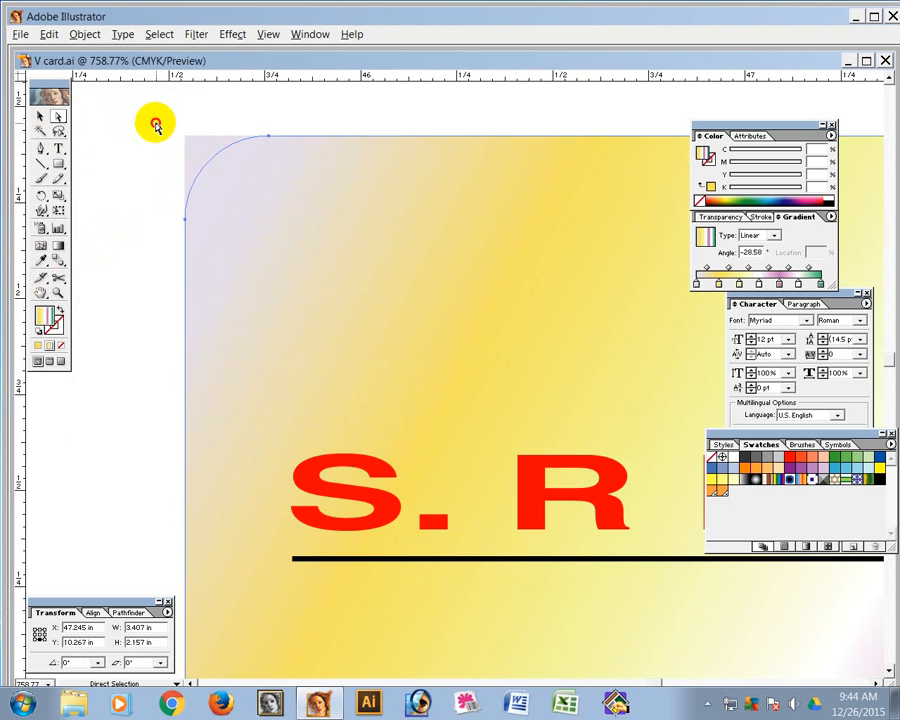
Delete the original square-cornered background shape behind the rounded card
click(200, 152)
key(Delete)
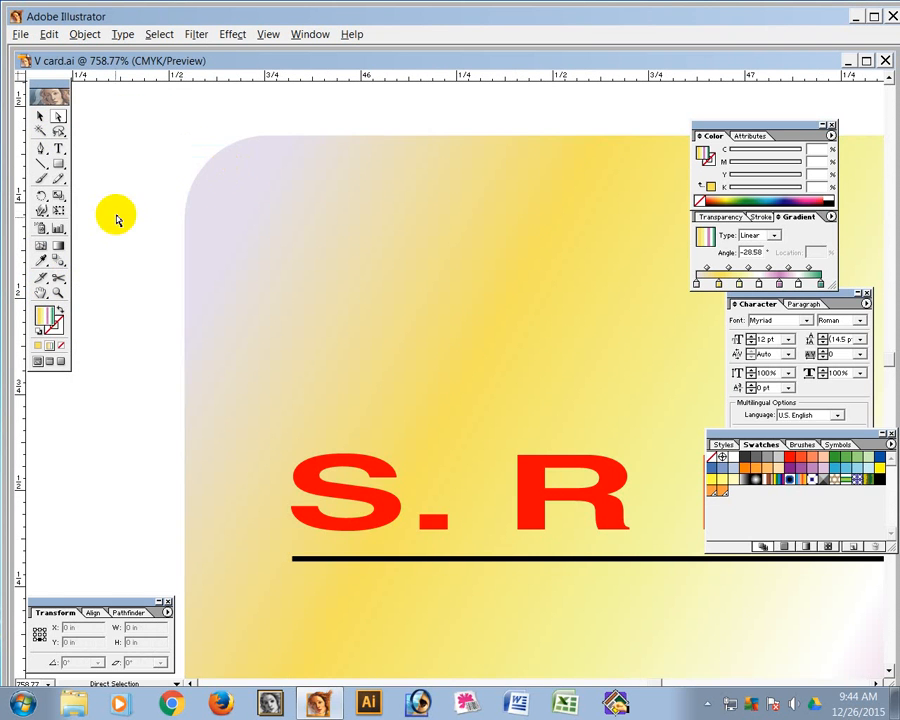
ctrl+alt+click(517, 388)
ctrl+alt+click(516, 388)
ctrl+alt+click(516, 389)
ctrl+alt+click(516, 389)
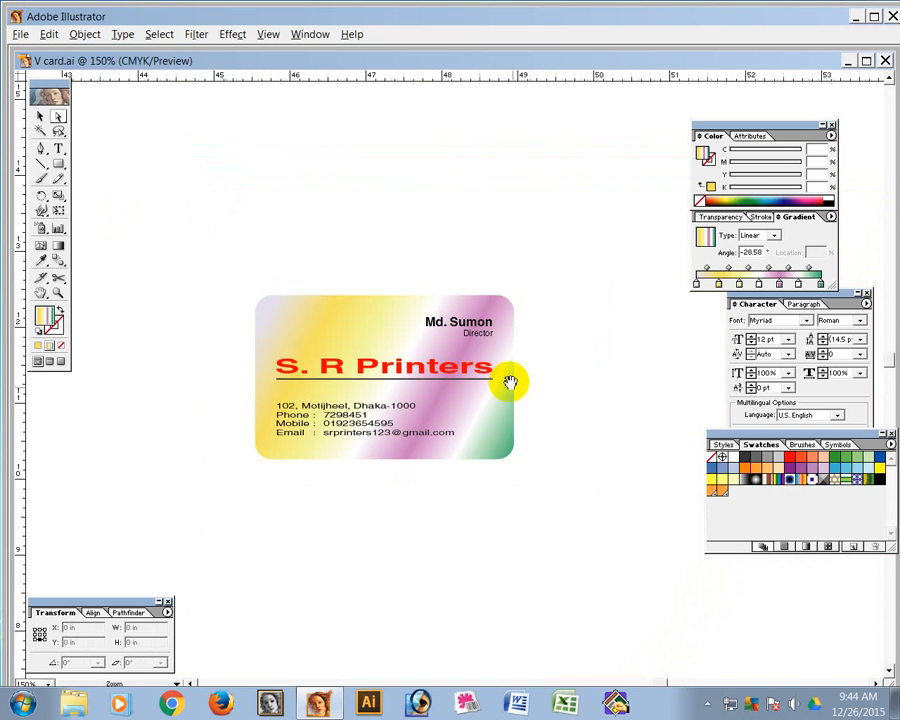
Select the inner rounded cut path in Outline view and, back in Preview, give it an orange Ext-1 spot-colour stroke with no fill
key(ctrl+y)
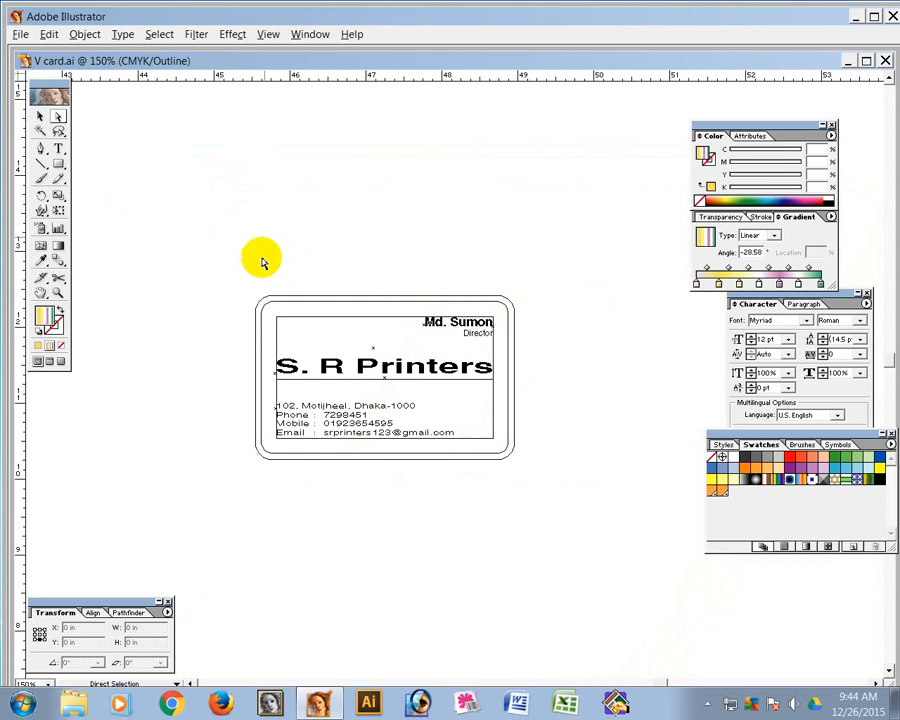
click(40, 116)
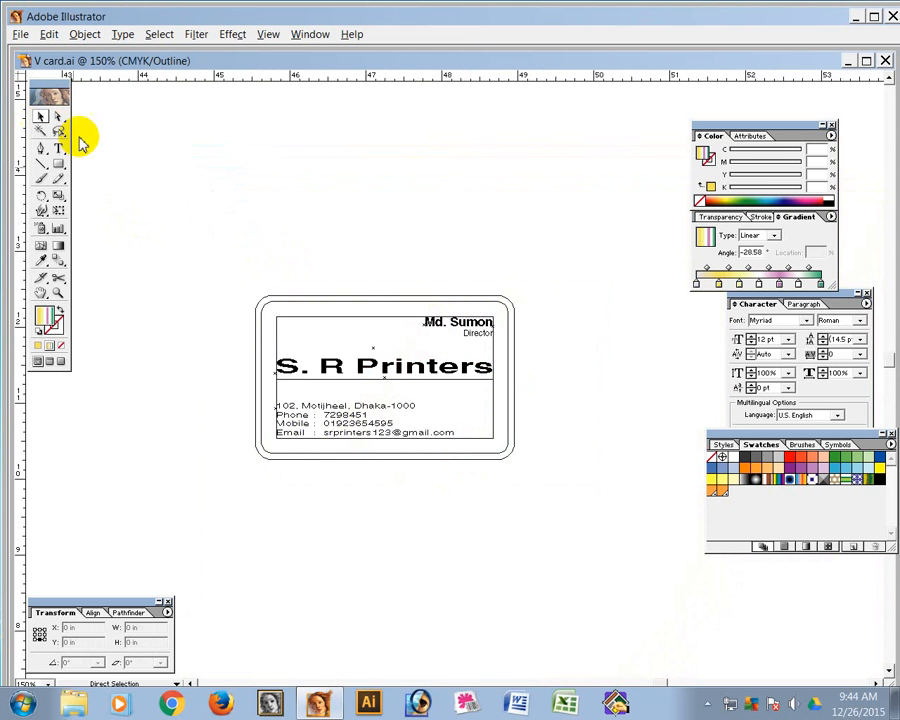
click(283, 303)
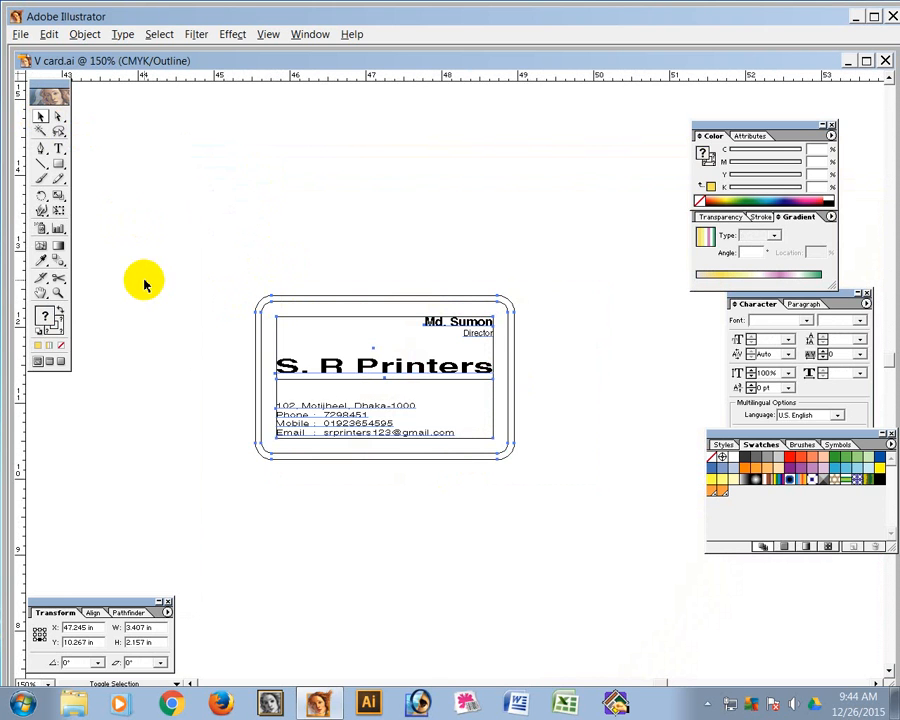
click(279, 310)
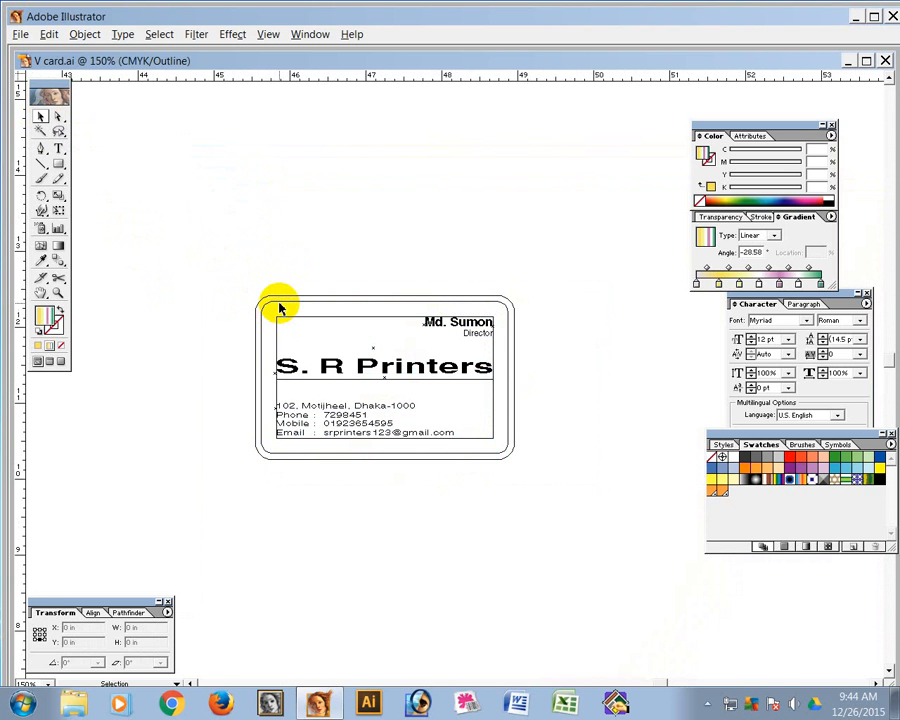
click(299, 312)
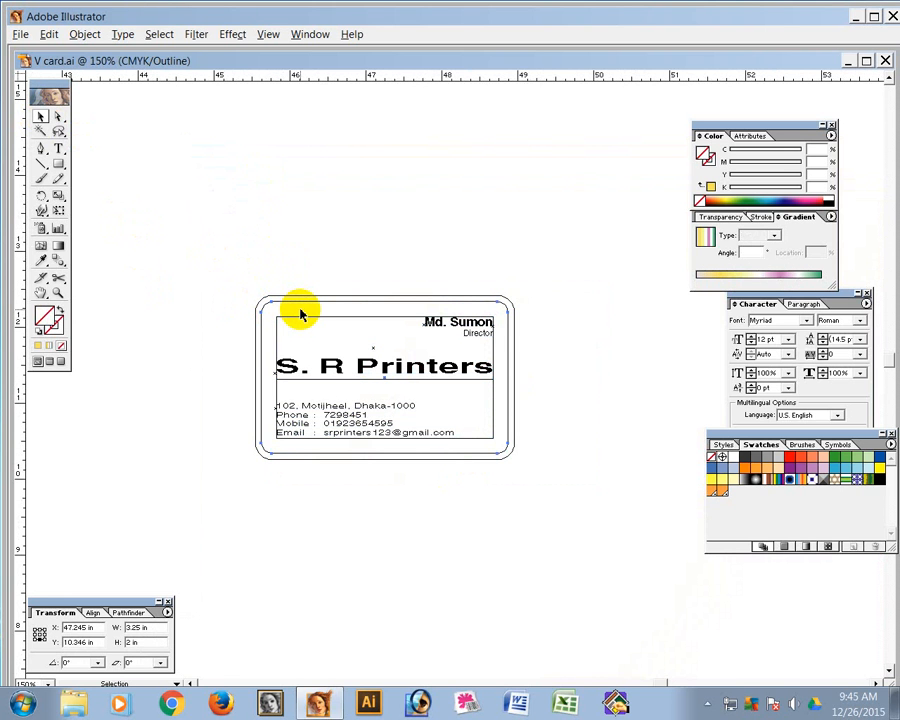
key(ctrl+y)
key(z)
drag(226, 227, 548, 514)
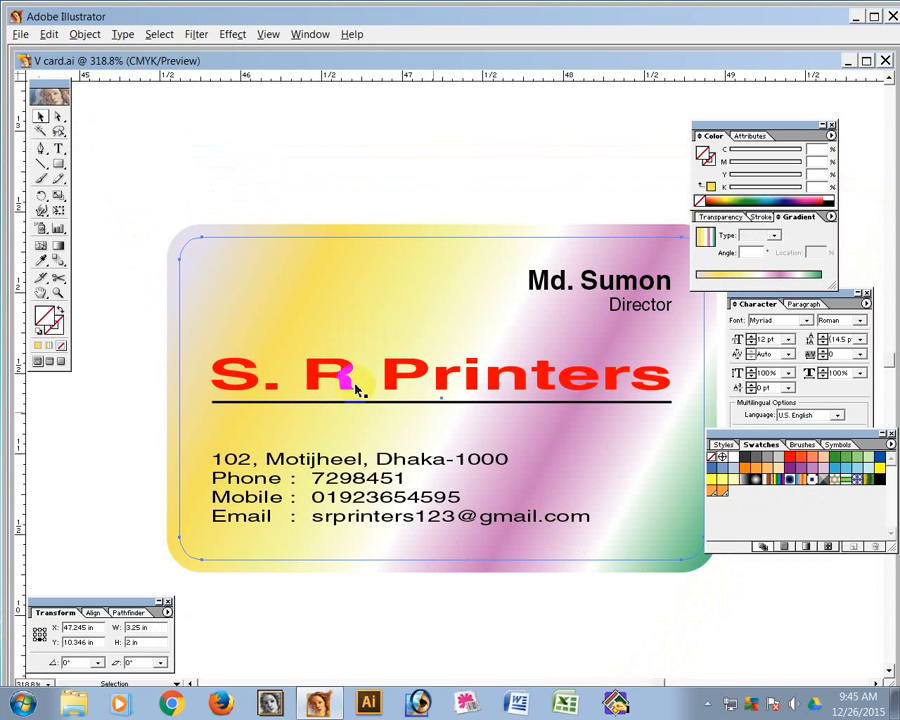
click(720, 491)
drag(724, 502, 58, 311)
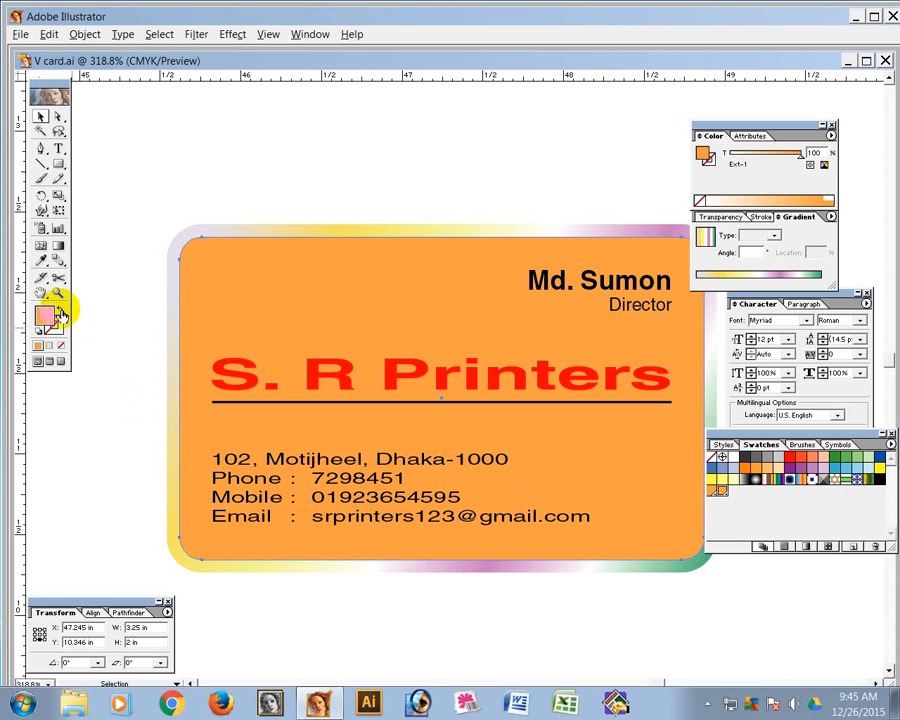
click(62, 311)
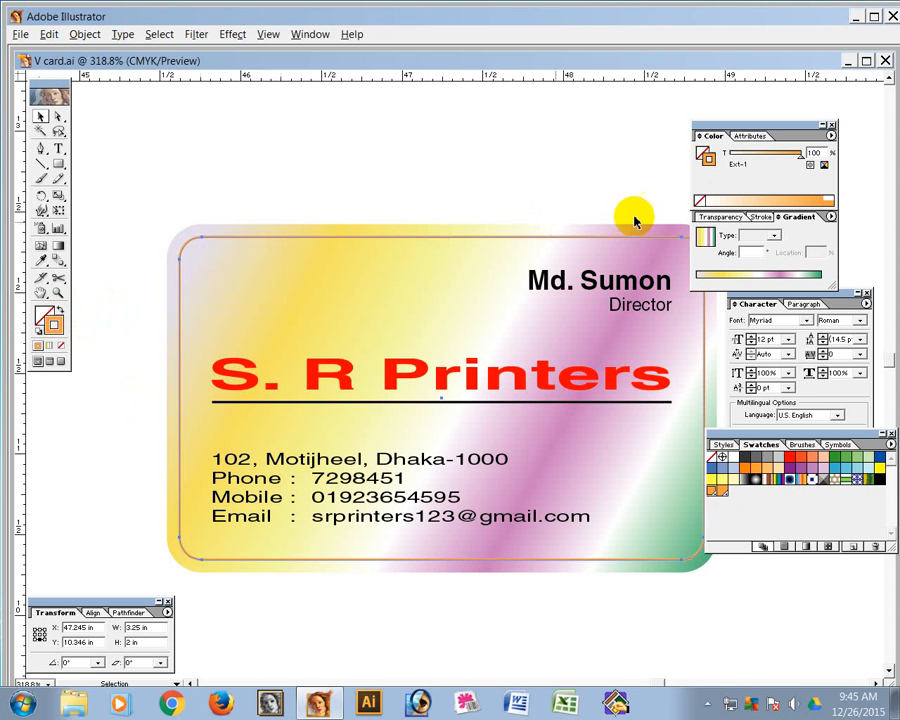
Set the inner cut path's stroke weight to 0.5 pt and turn on Overprint Stroke
click(762, 217)
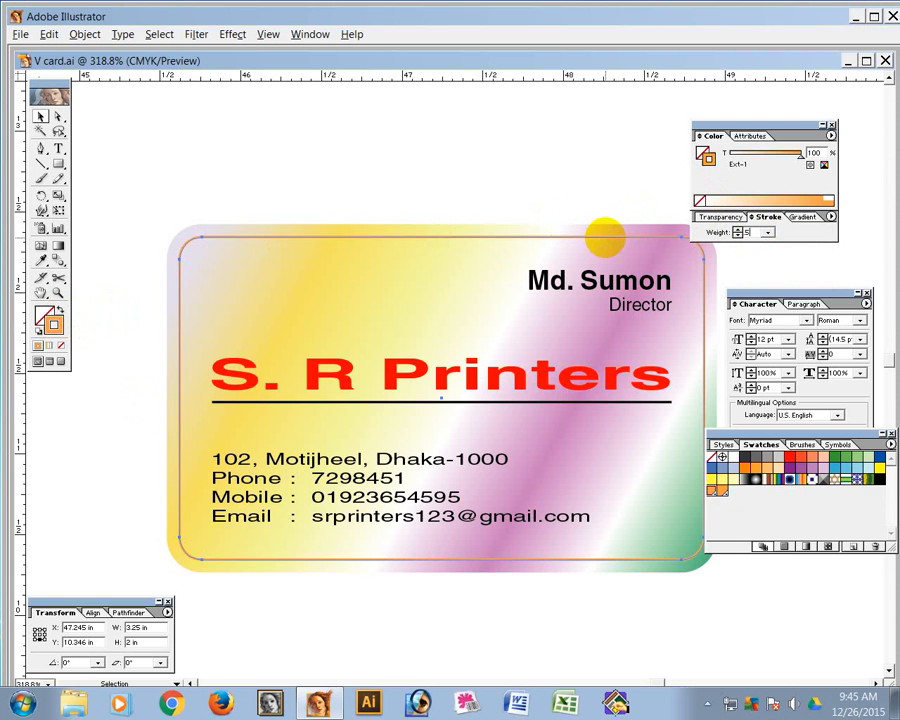
key(Return)
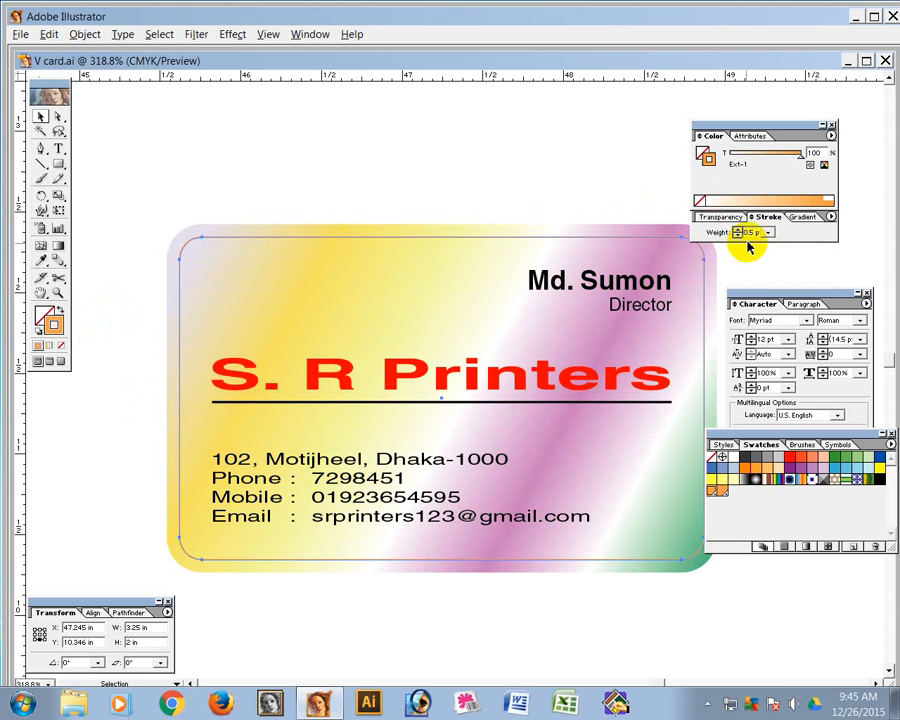
click(751, 138)
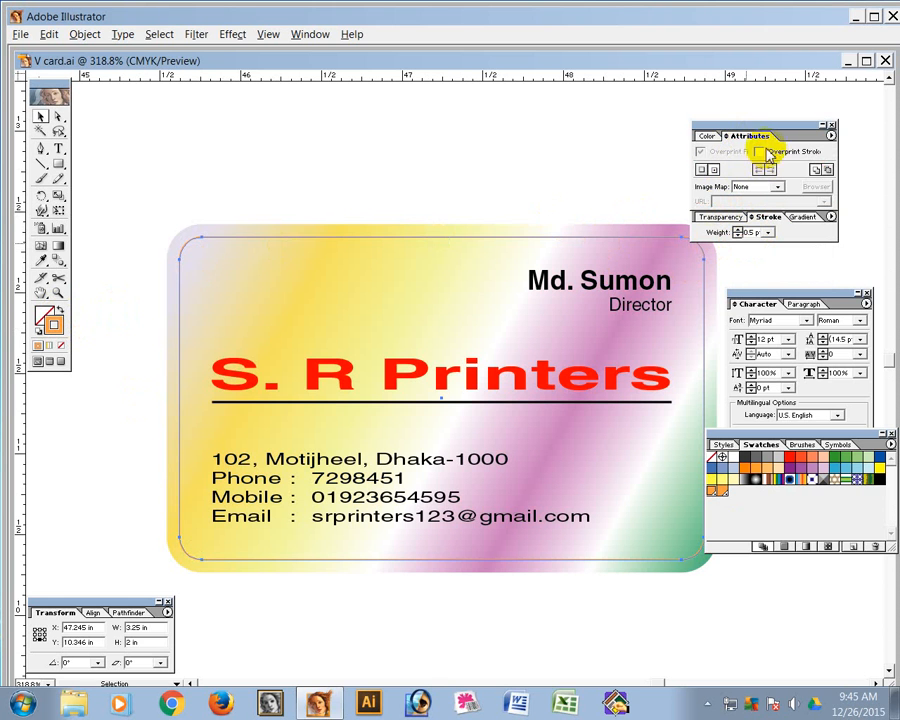
click(762, 151)
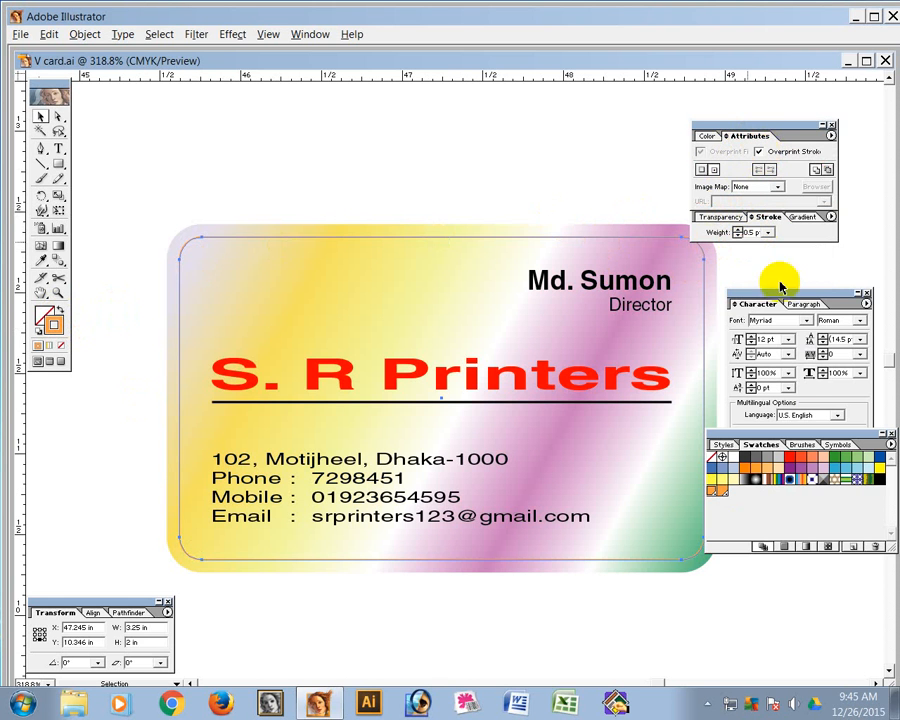
click(422, 202)
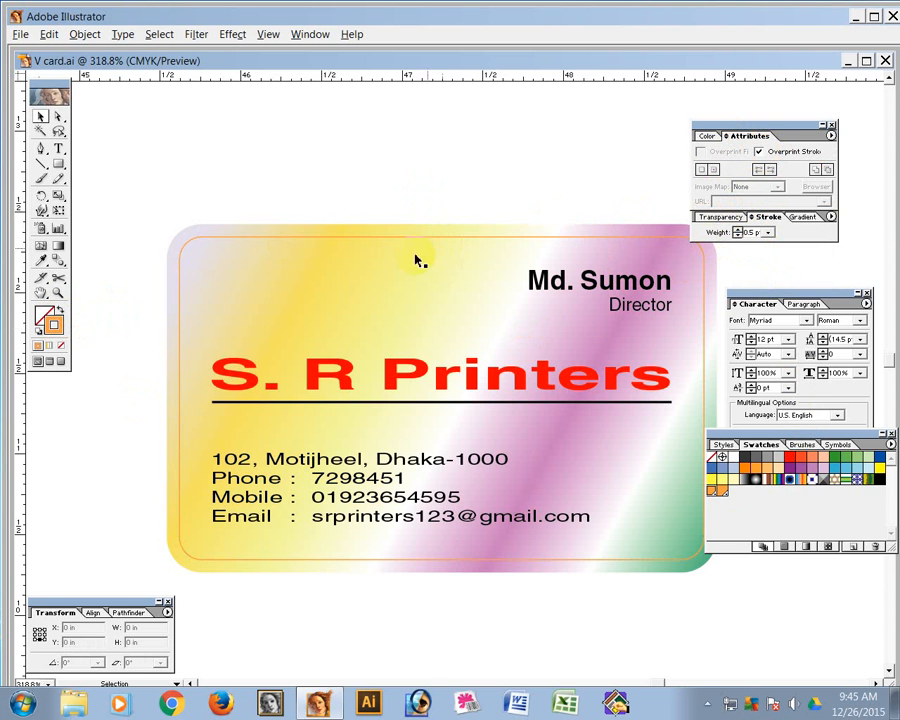
Examine the rounded cut line and its Overprint Stroke setting, selecting it alone and together with the rest of the card
drag(374, 185, 328, 160)
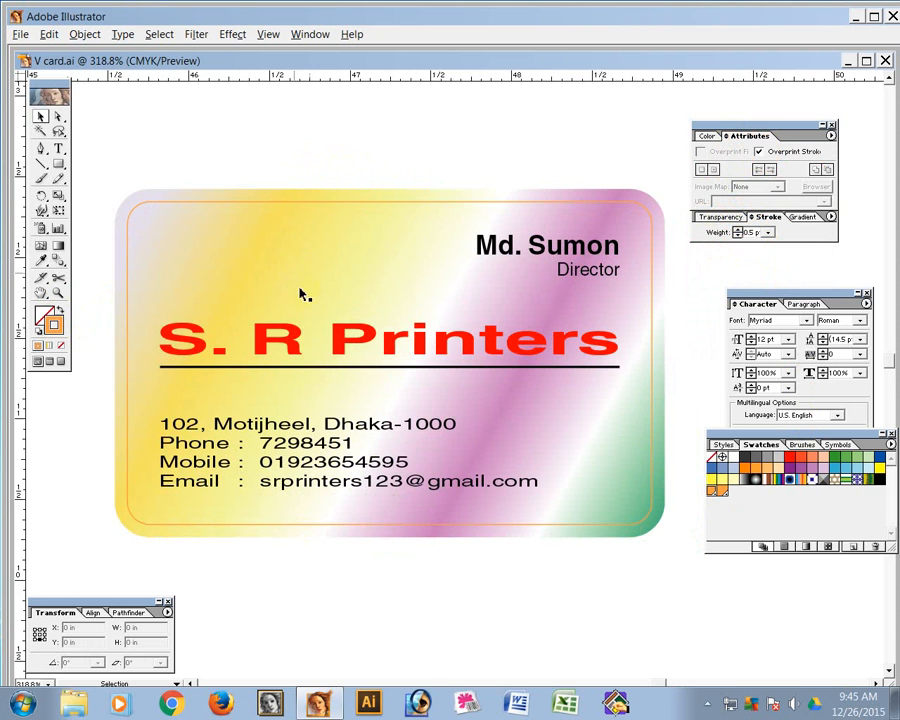
click(207, 197)
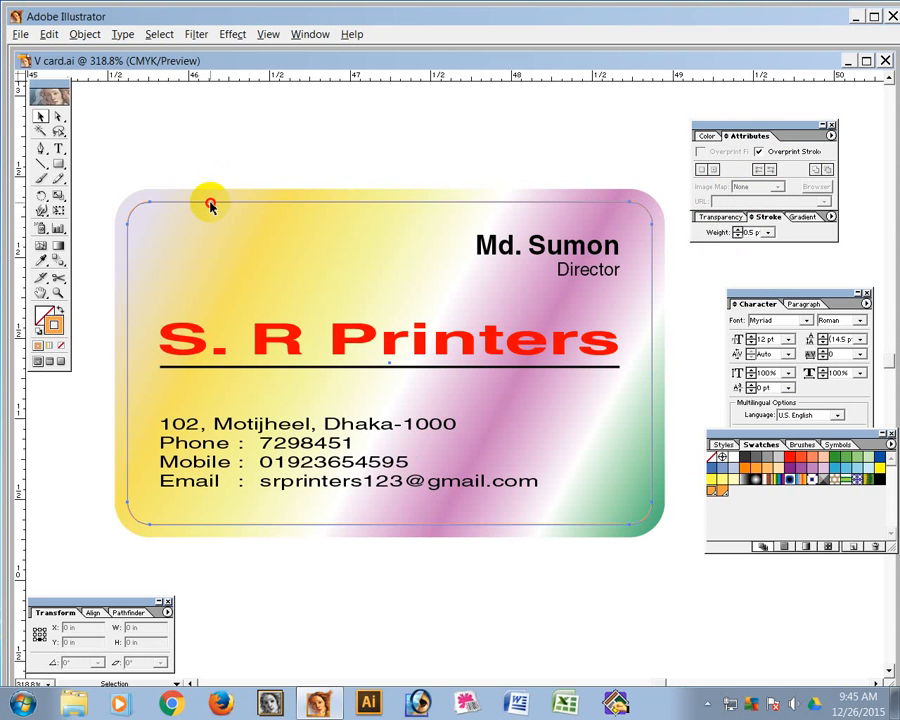
click(191, 169)
click(190, 205)
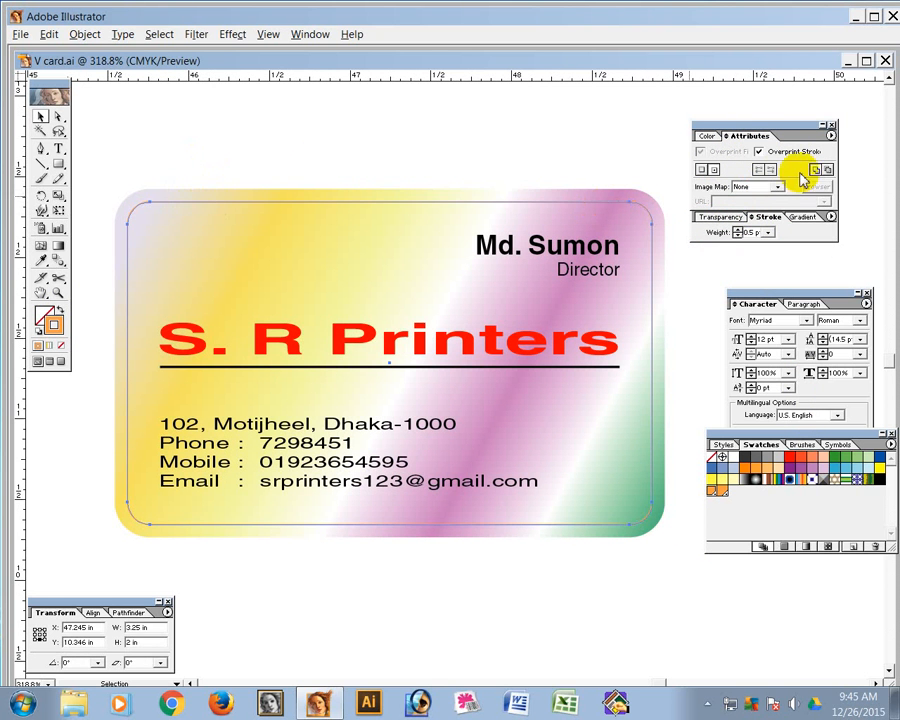
drag(113, 153, 680, 591)
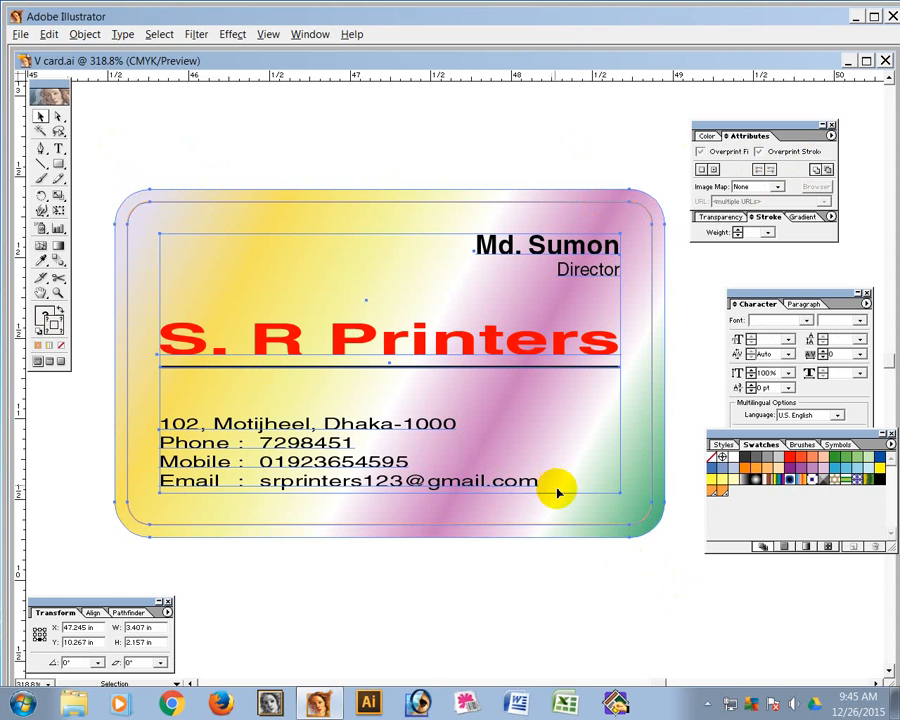
click(416, 155)
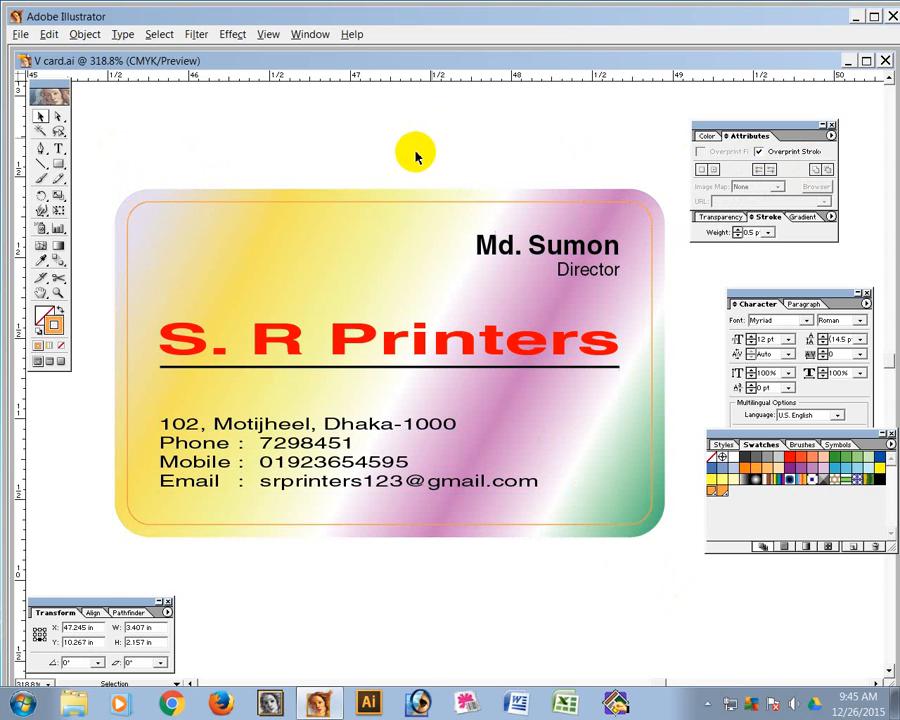
click(401, 207)
click(381, 167)
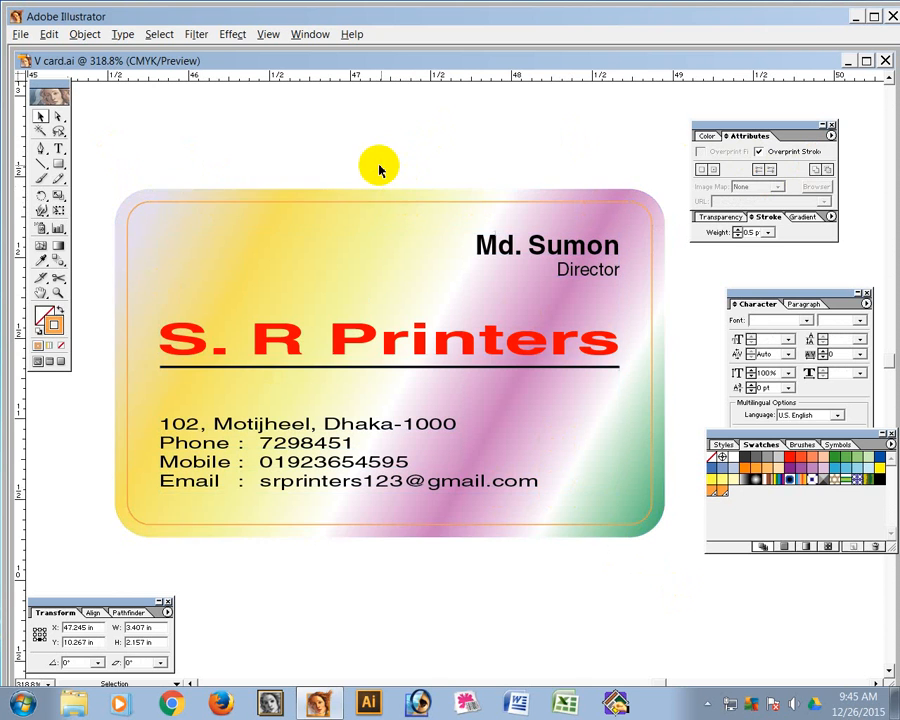
click(380, 205)
click(375, 182)
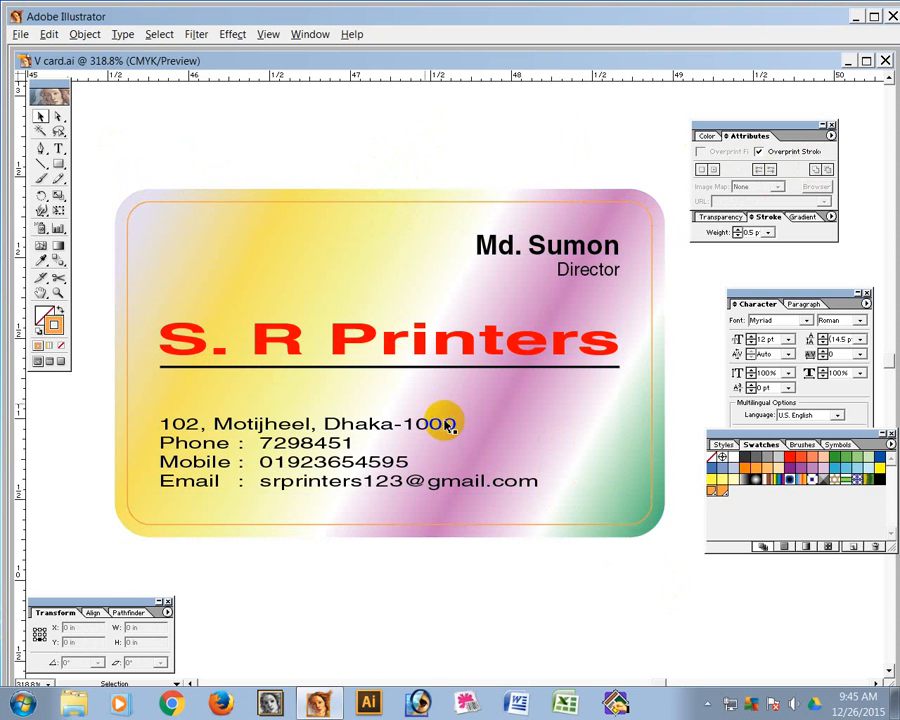
click(57, 117)
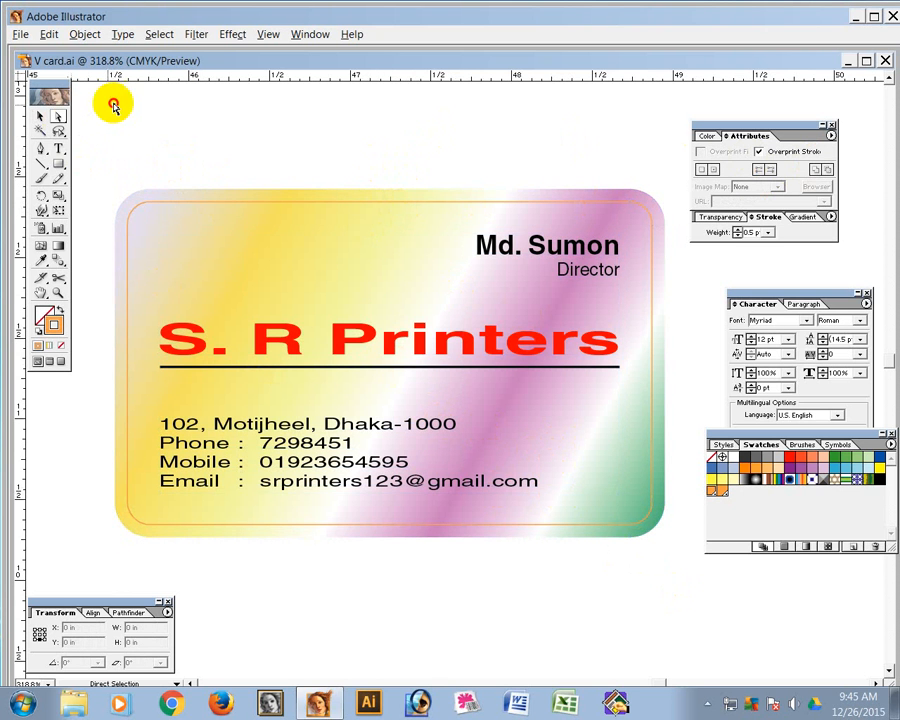
click(225, 203)
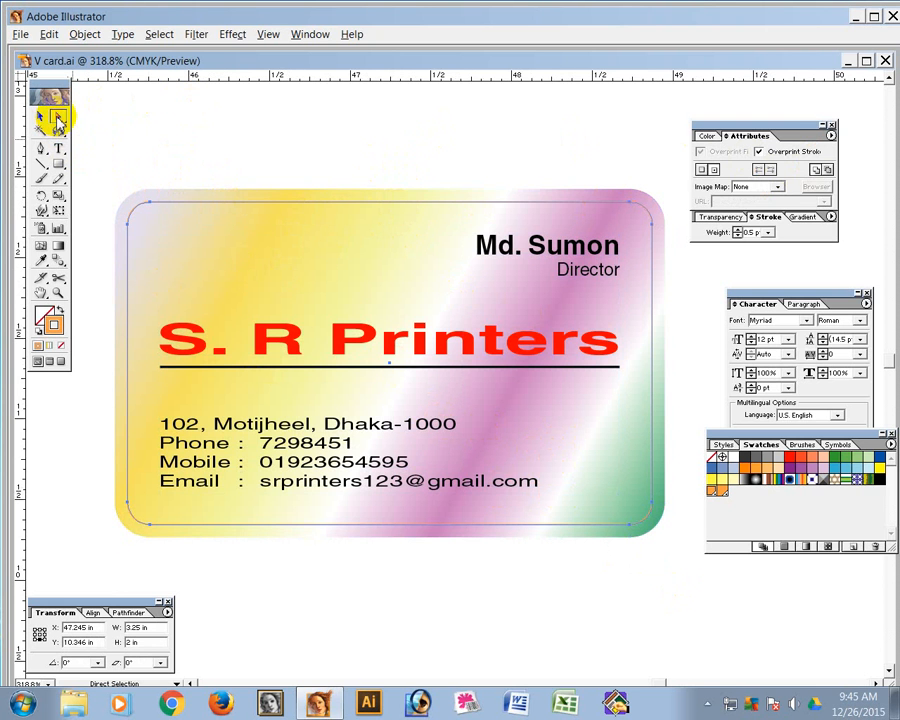
click(758, 151)
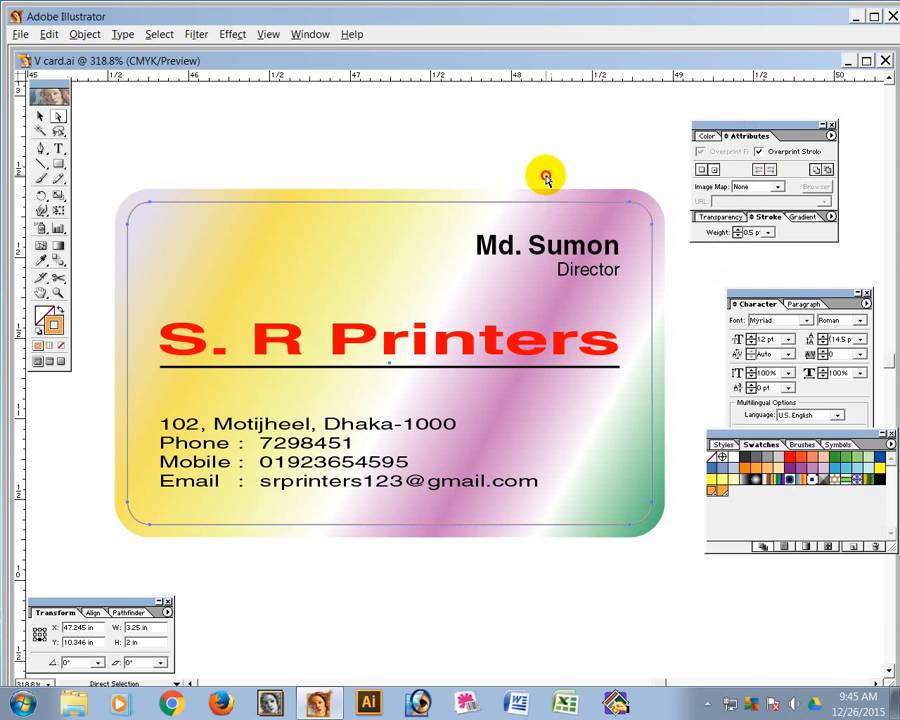
click(470, 158)
click(41, 120)
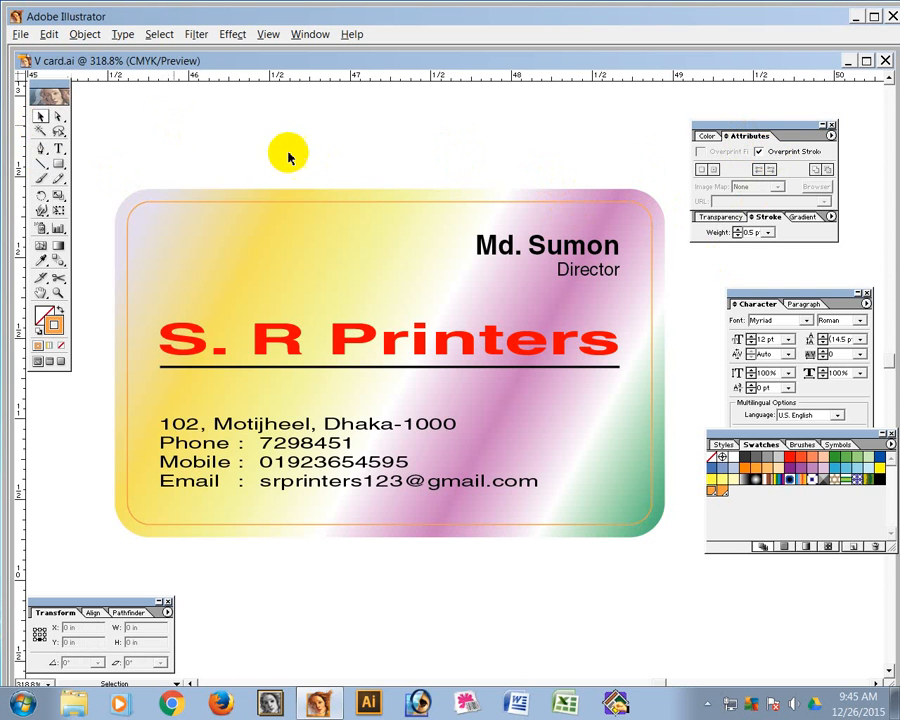
Bring up the ten-up sheet of black-text business cards and display it in Outline view
ctrl+alt+click(482, 344)
ctrl+alt+click(527, 404)
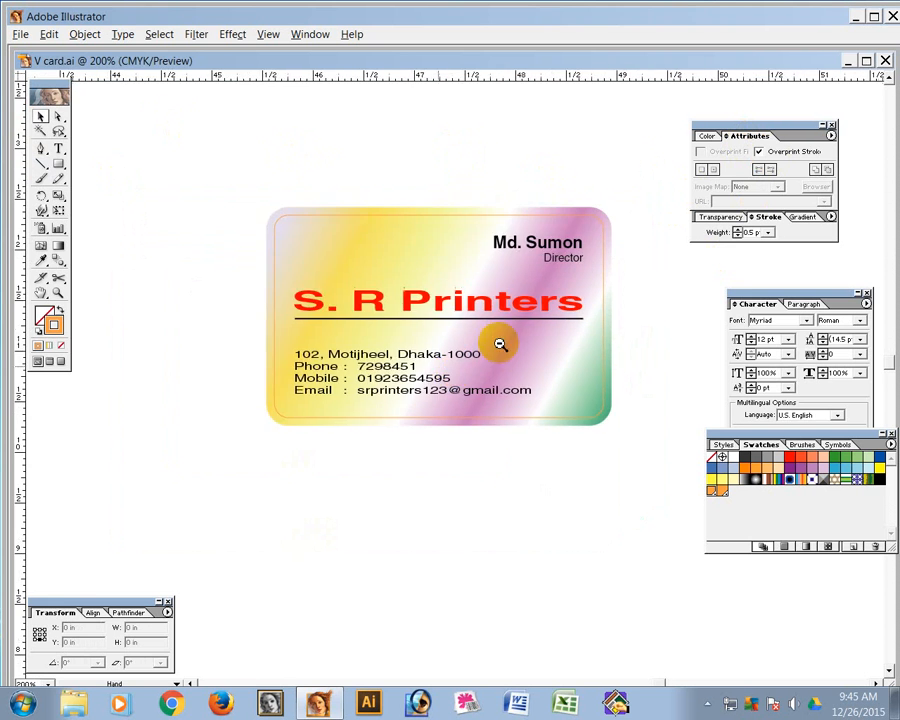
ctrl+alt+click(508, 331)
ctrl+alt+click(490, 472)
ctrl+alt+click(399, 494)
drag(280, 424, 370, 406)
drag(256, 406, 491, 408)
drag(250, 432, 547, 408)
drag(395, 388, 563, 368)
drag(368, 396, 476, 378)
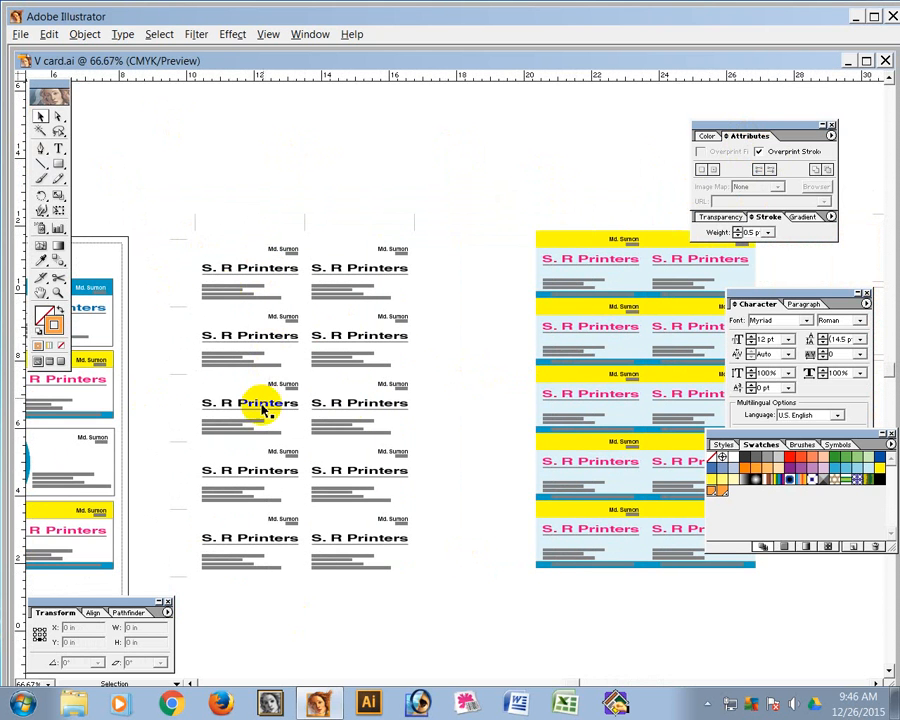
drag(464, 407, 418, 301)
key(ctrl+y)
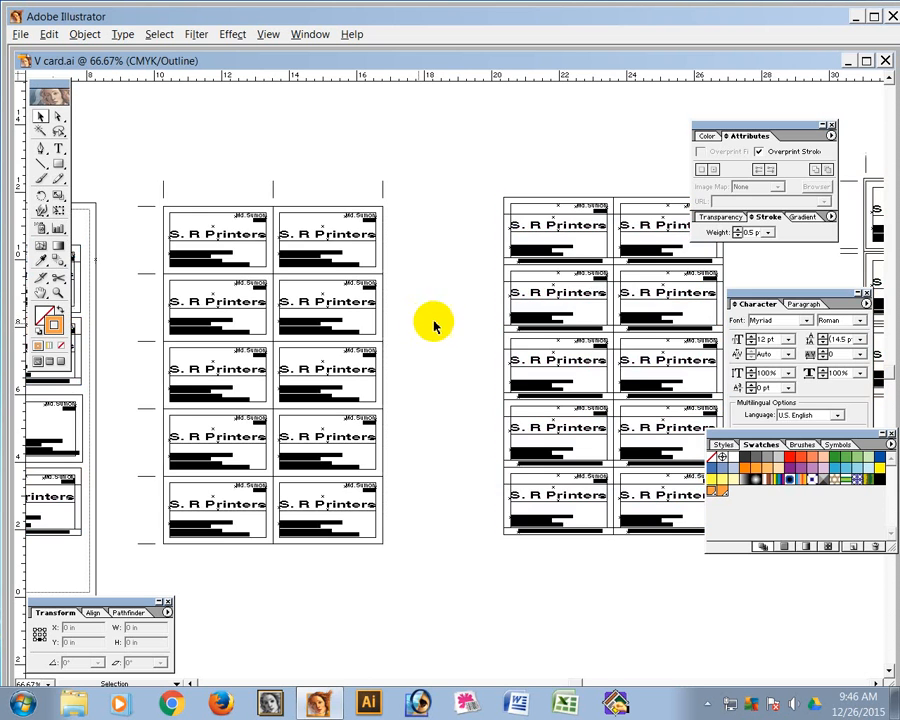
key(z)
drag(124, 145, 429, 605)
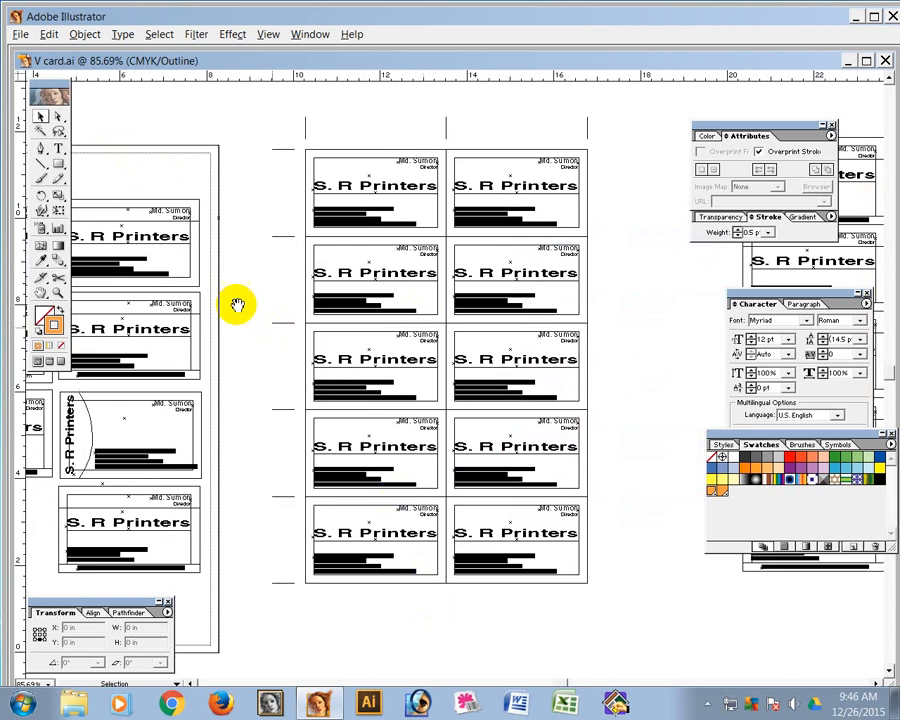
Move the three vertical trim marks above the ten-up sheet down about 0.24 in, close to the cards' top edge
drag(202, 239, 134, 287)
click(60, 120)
drag(200, 145, 545, 179)
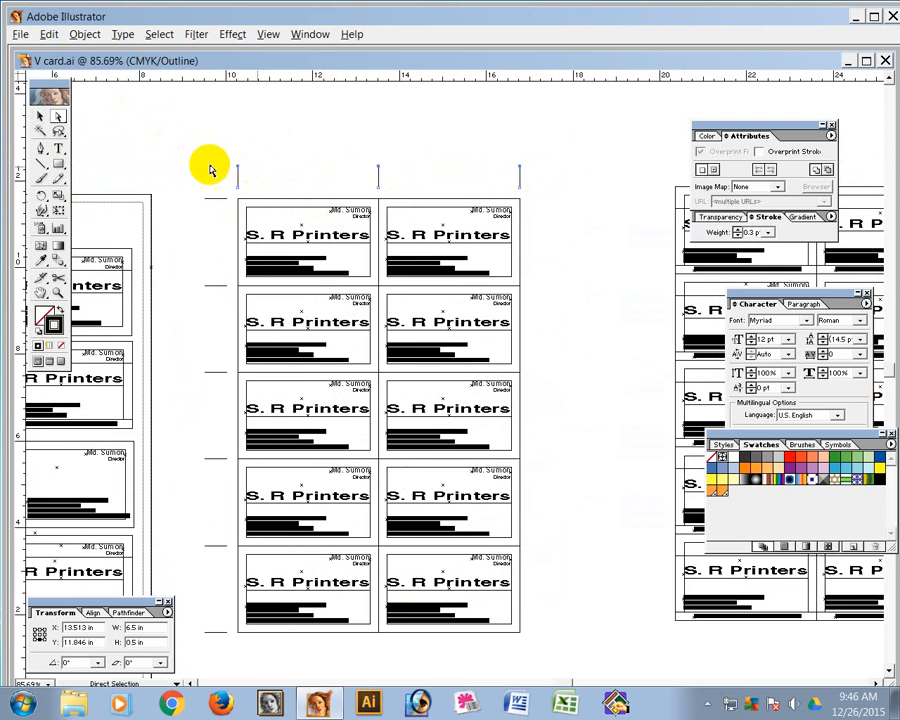
drag(207, 160, 566, 184)
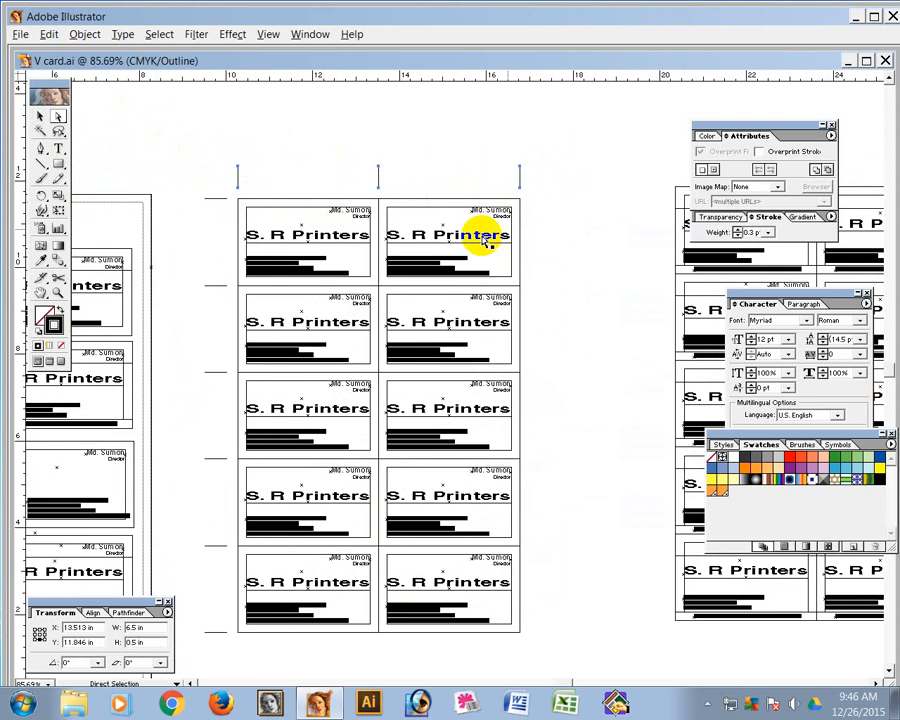
key(z)
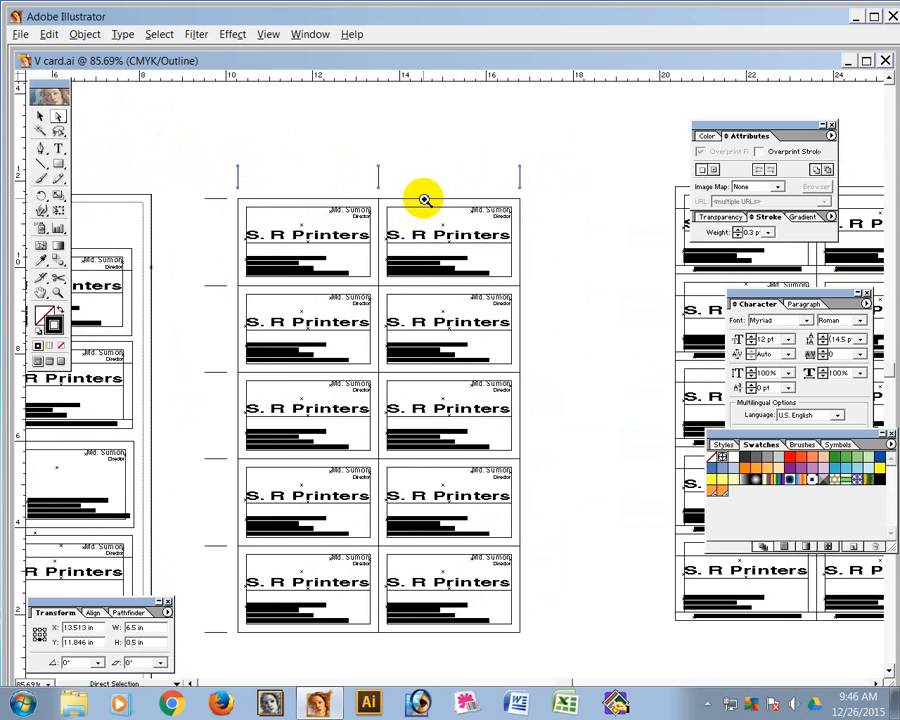
drag(370, 170, 406, 232)
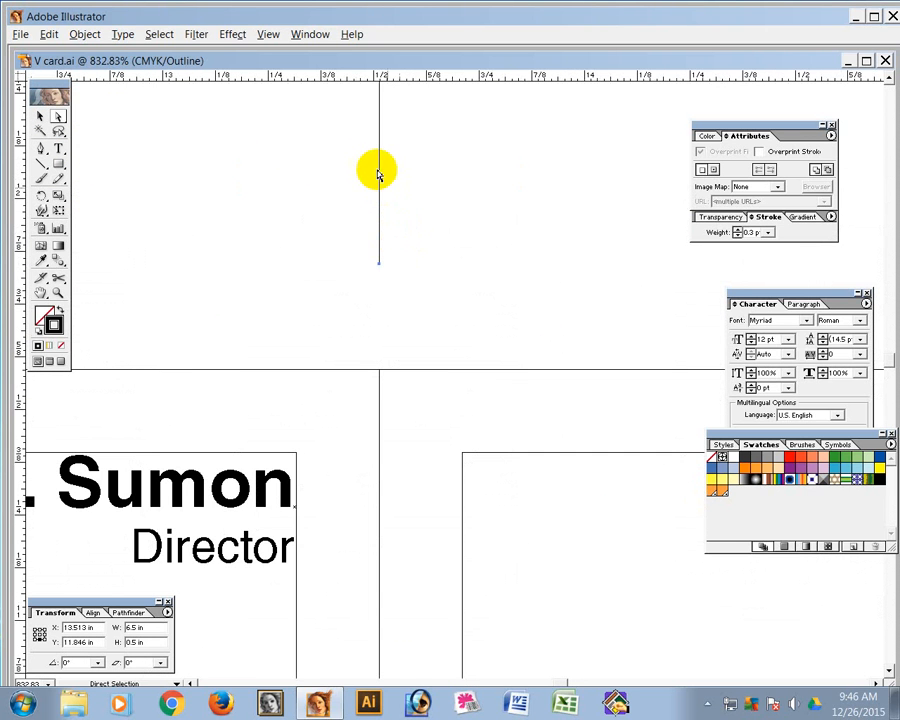
drag(380, 158, 388, 262)
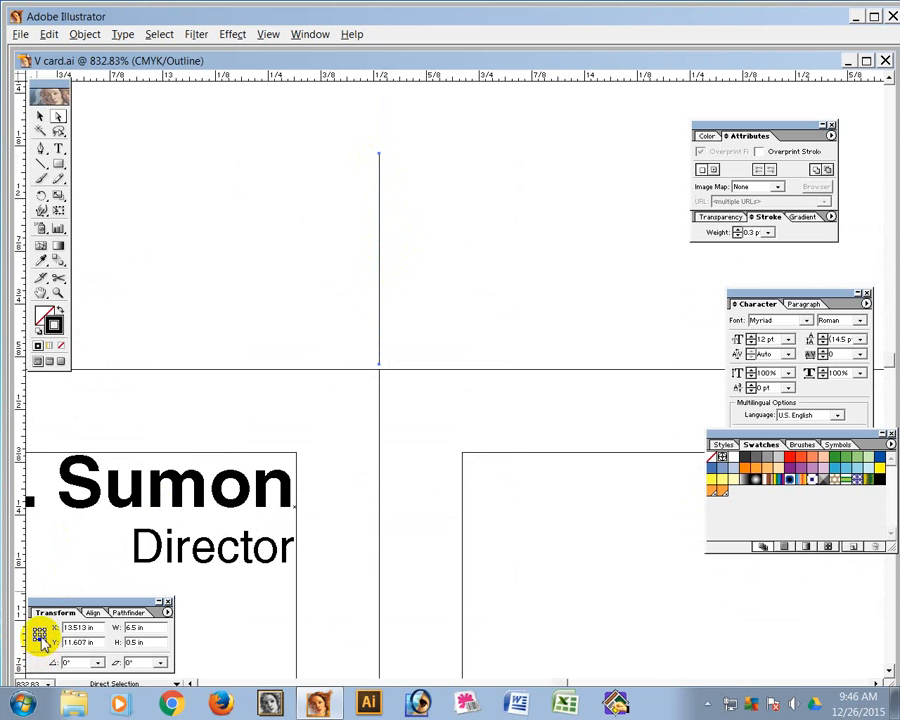
Set the height of the three vertical trim marks above the ten-up sheet to 0.197 in and copy them just below the bottom row
click(119, 642)
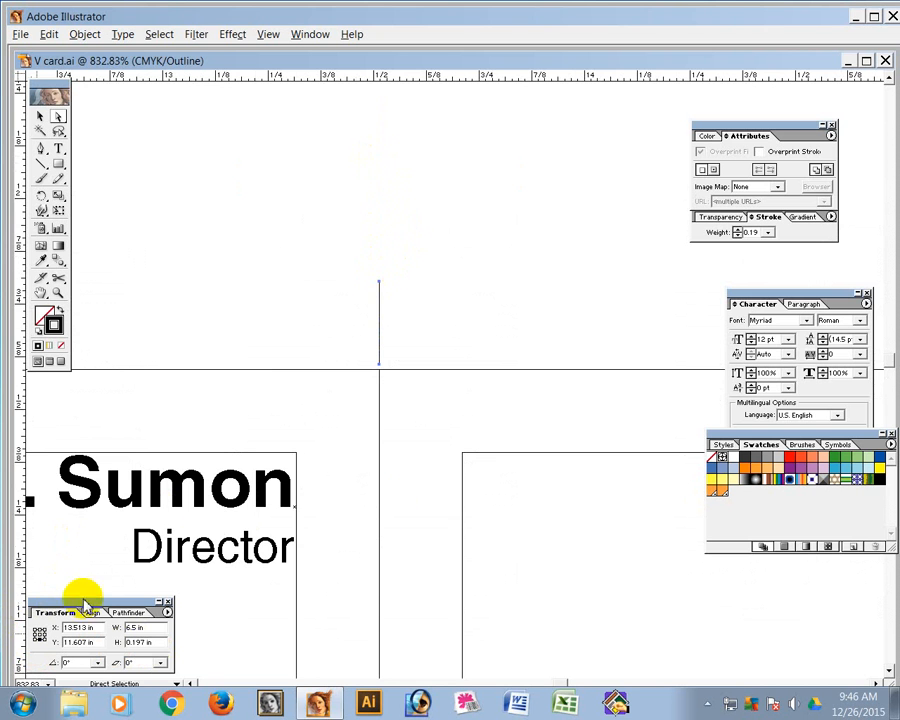
alt+click(458, 437)
alt+click(457, 405)
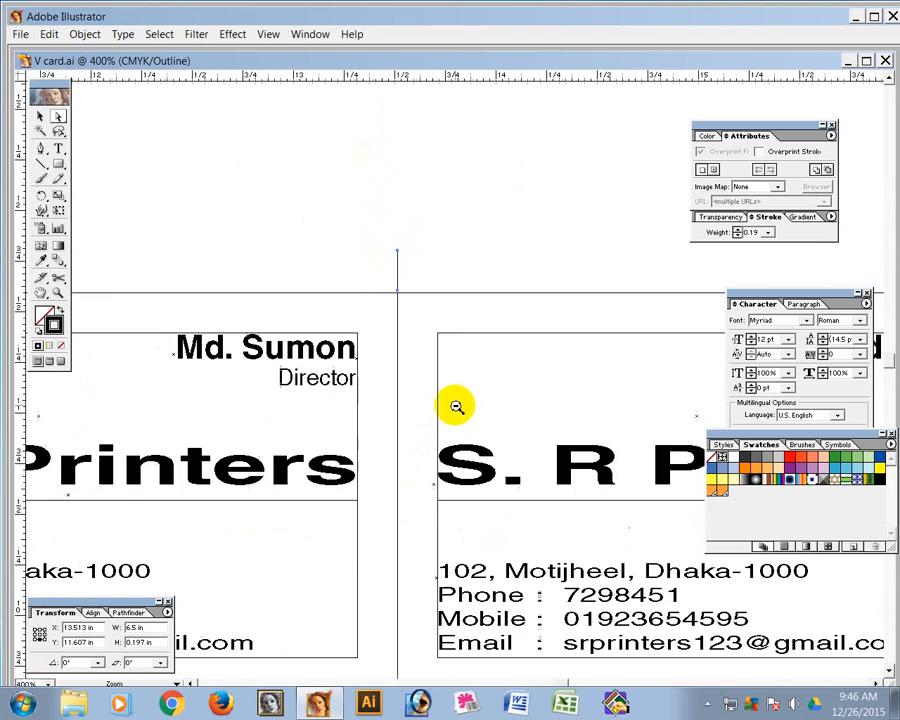
alt+click(457, 405)
alt+click(490, 497)
drag(490, 497, 494, 332)
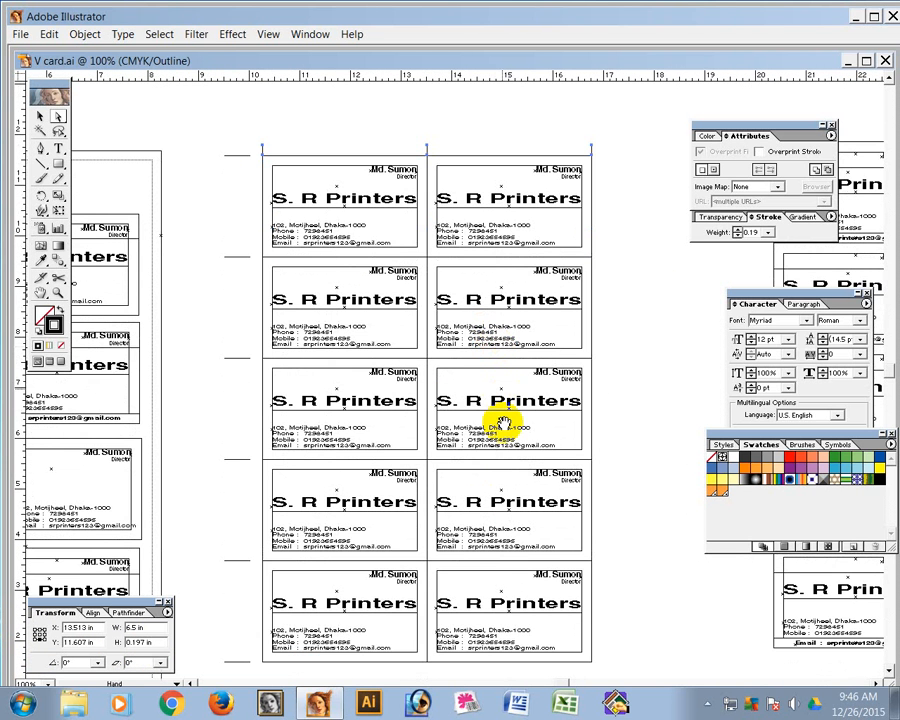
drag(466, 386, 464, 352)
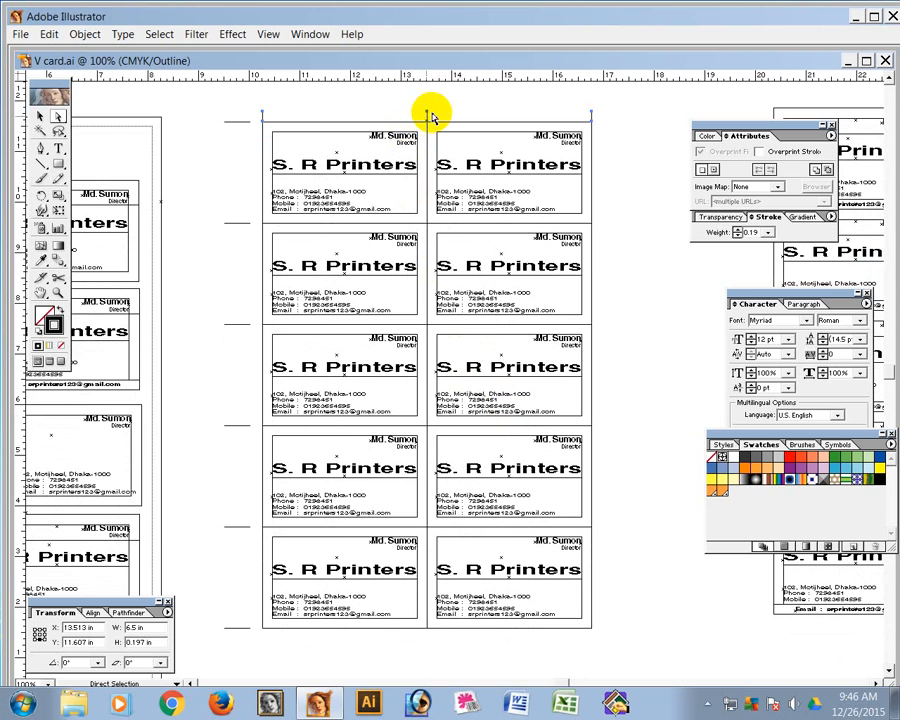
drag(427, 115, 436, 645)
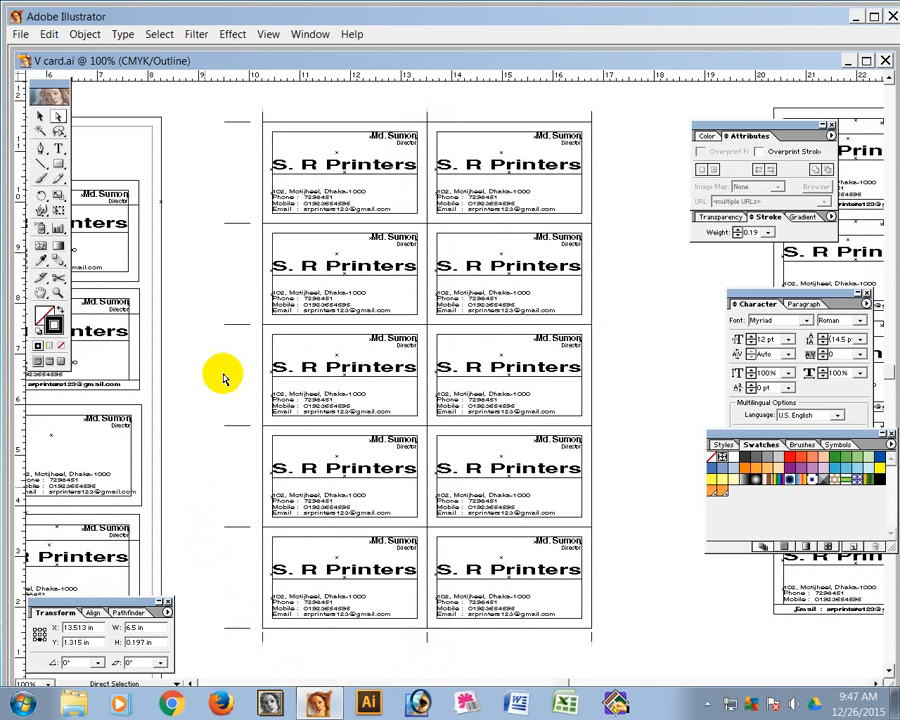
click(202, 104)
drag(202, 104, 249, 668)
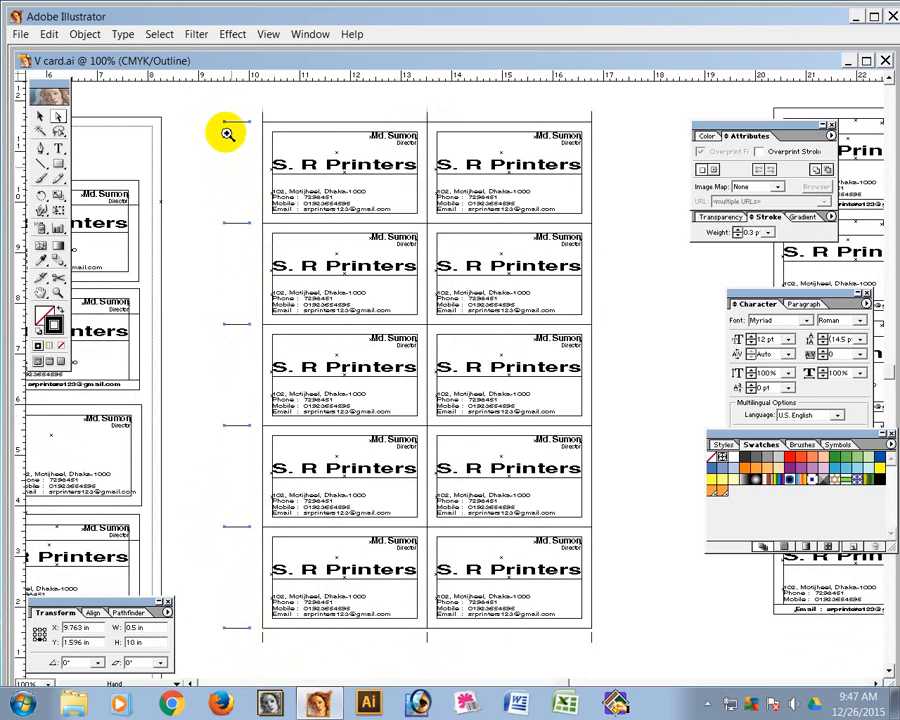
key(z)
drag(249, 107, 297, 152)
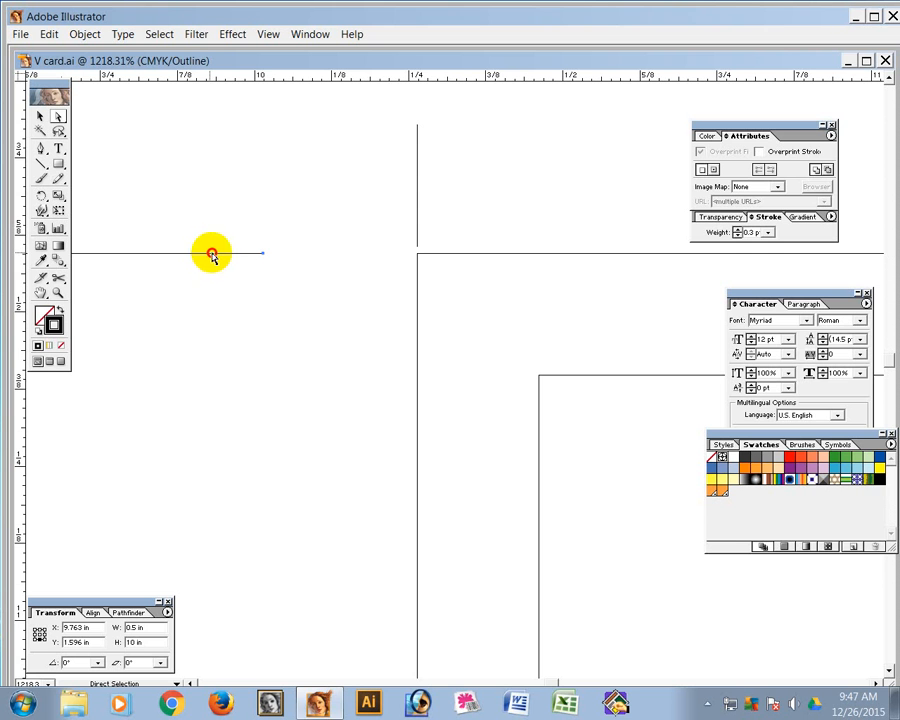
click(240, 352)
ctrl+alt+click(519, 419)
ctrl+alt+click(519, 419)
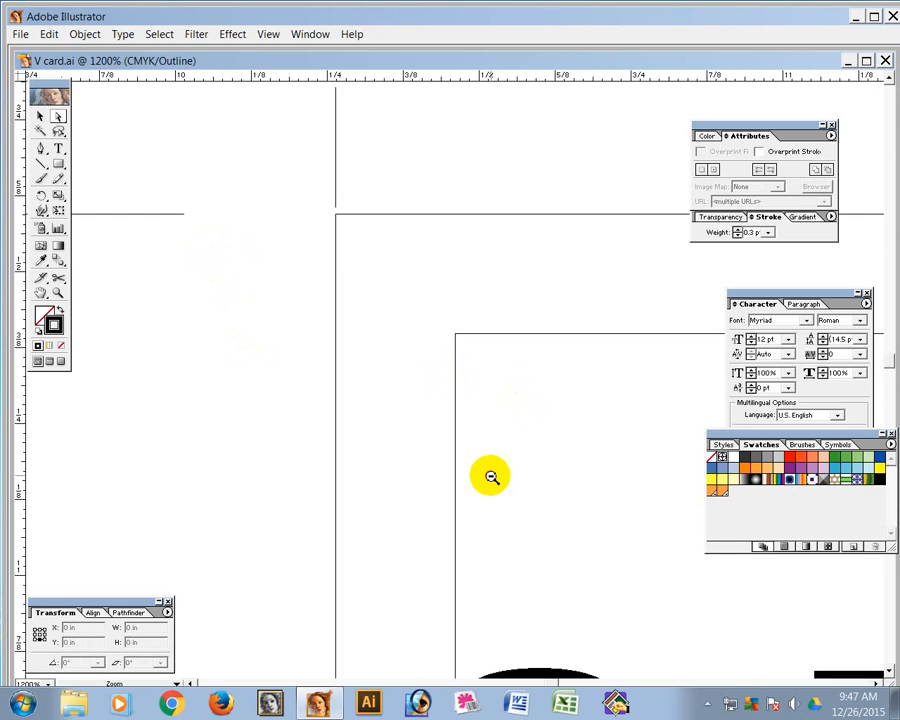
ctrl+alt+click(492, 477)
ctrl+alt+click(492, 477)
ctrl+alt+click(492, 477)
ctrl+alt+click(492, 477)
ctrl+alt+click(492, 477)
ctrl+alt+click(492, 477)
ctrl+alt+click(492, 477)
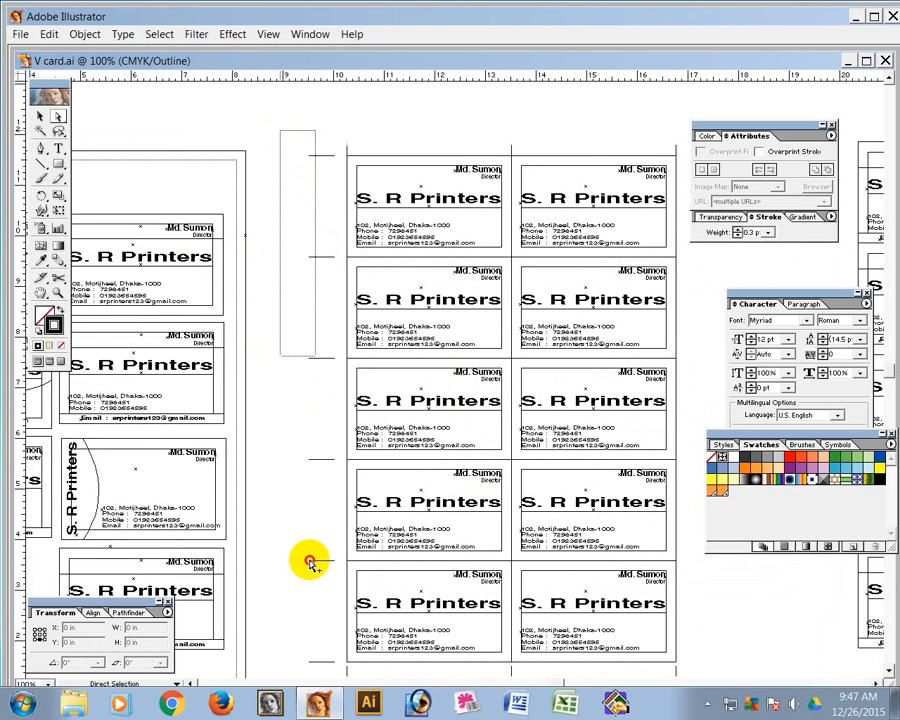
Select the six horizontal trim marks beside the sheet's left edge and set the keyboard increment to 0.02 in
scroll(312, 580, down, 5)
drag(315, 345, 366, 407)
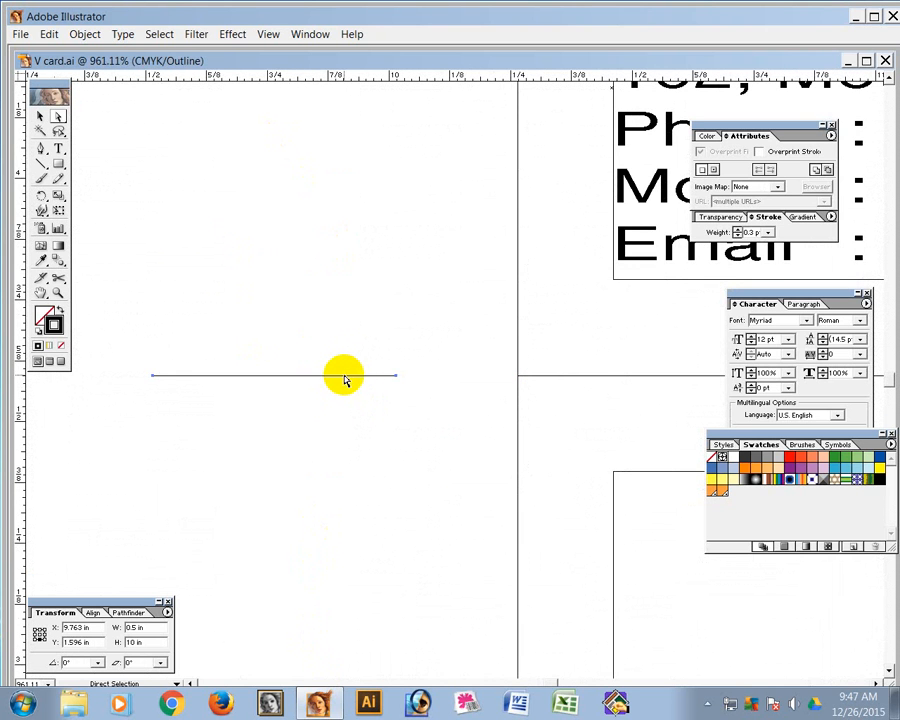
drag(356, 377, 450, 378)
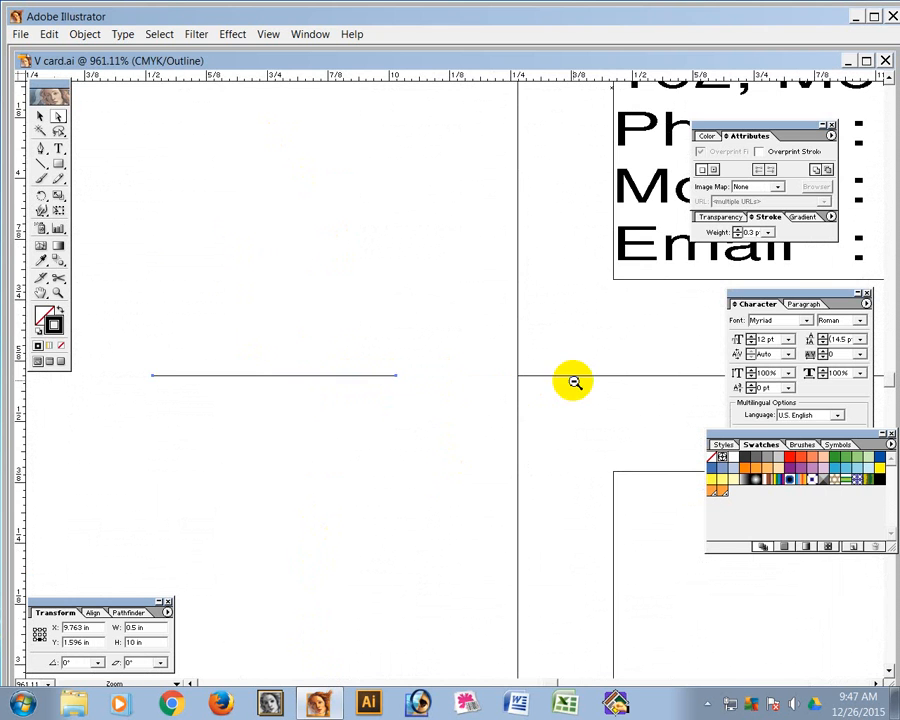
ctrl+alt+click(572, 379)
ctrl+alt+click(572, 379)
ctrl+alt+click(451, 429)
ctrl+alt+click(448, 432)
ctrl+alt+click(447, 432)
drag(427, 364, 359, 413)
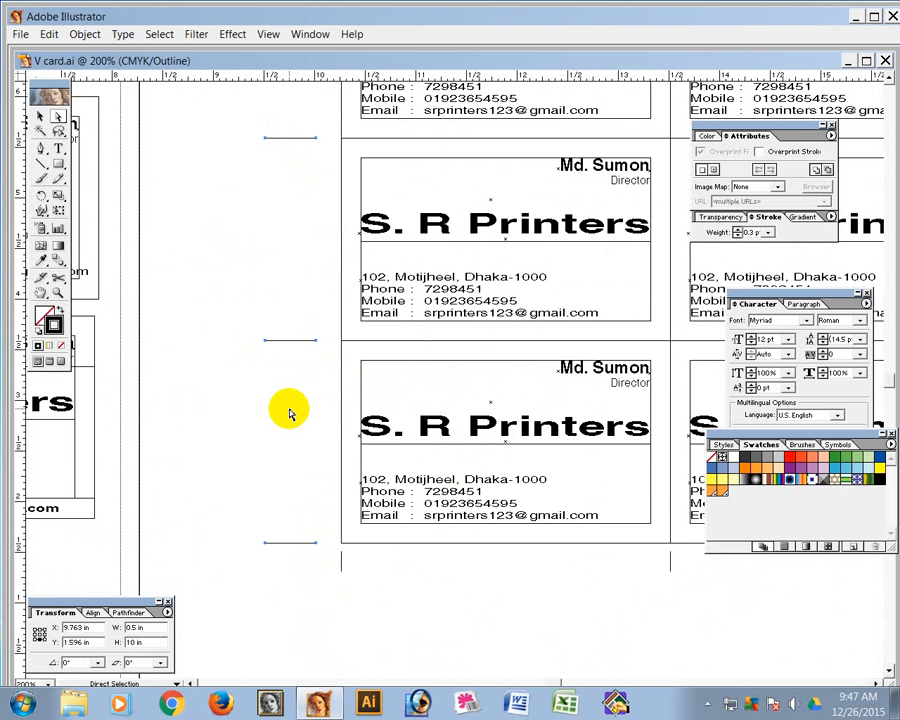
key(ctrl+k)
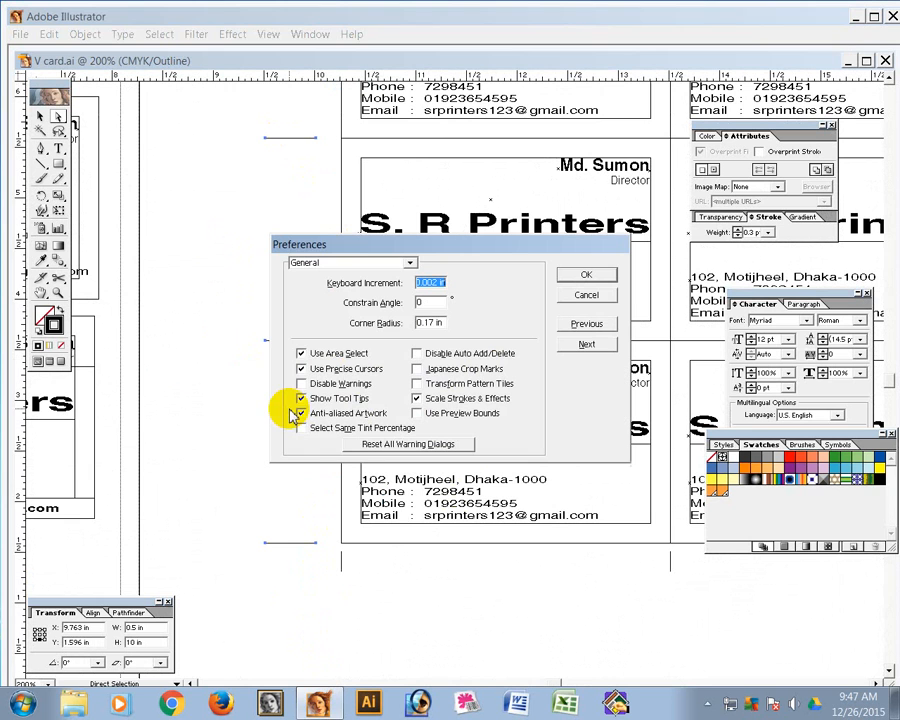
text(5mm)
key(Return)
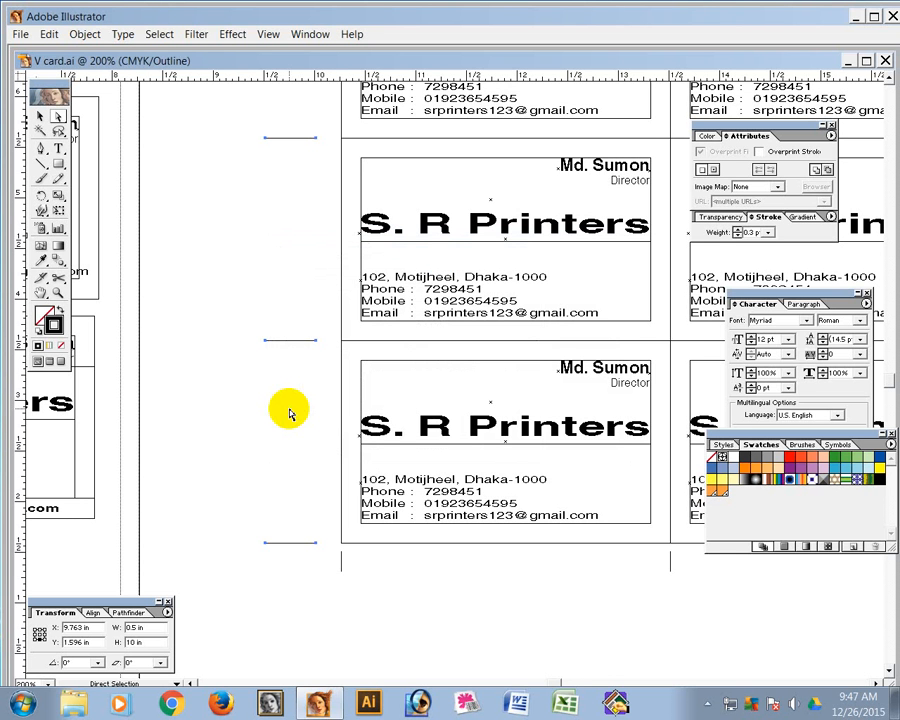
Nudge the six horizontal trim marks about 0.22 in to the right, close to the cards' left edge
key(Right)
key(Right)
key(Right)
key(Right)
key(Right)
key(Right)
key(Right)
key(Right)
key(Right)
key(Right)
key(Right)
key(Right)
key(Right)
key(Right)
key(Right)
Set the width of the six horizontal trim marks to 5 mm, measured from their right ends
click(39, 634)
click(138, 627)
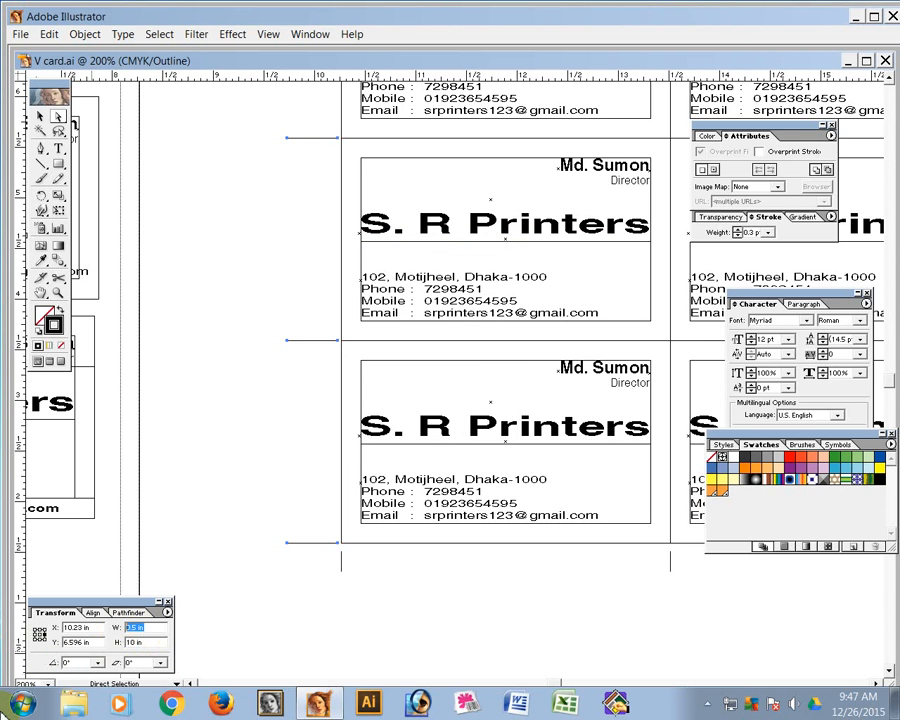
text(5mm)
key(Return)
Copy the six horizontal trim marks straight across to the right side of the ten-up sheet
ctrl+alt+click(487, 484)
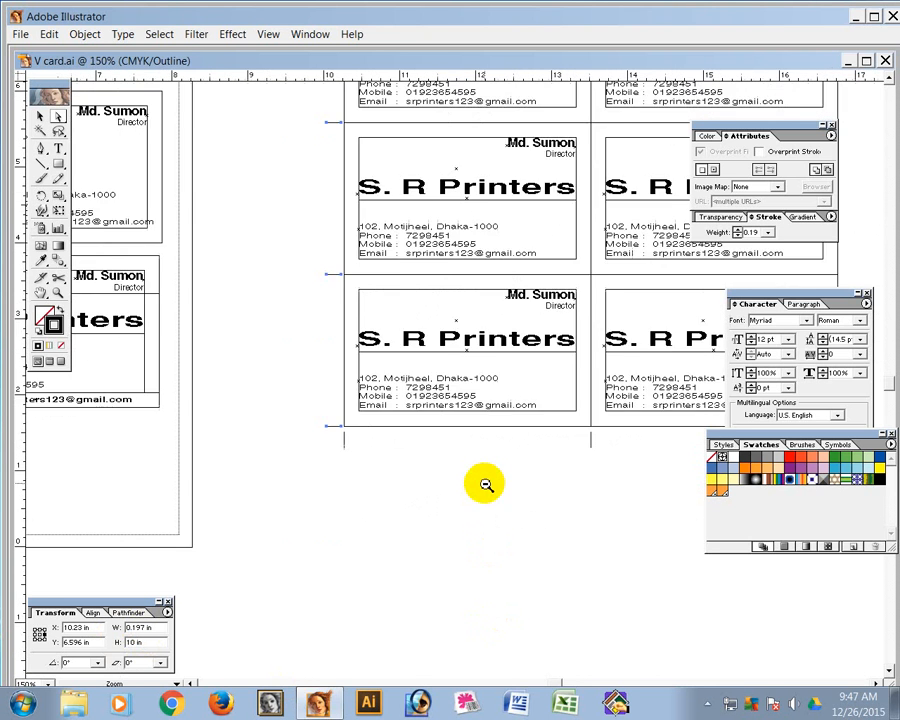
ctrl+alt+click(486, 485)
drag(508, 376, 274, 530)
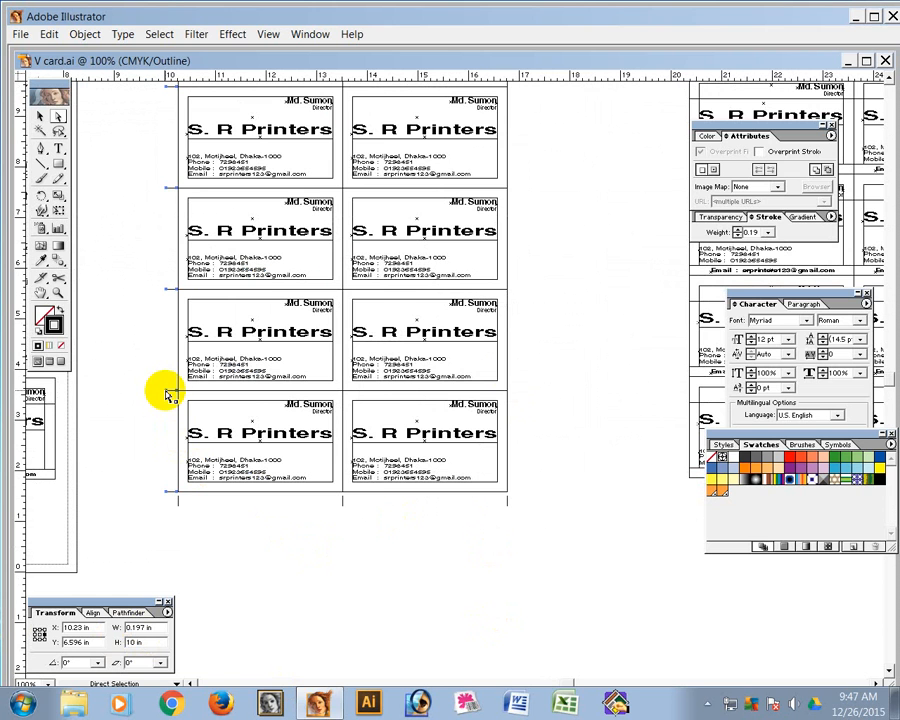
drag(166, 391, 512, 390)
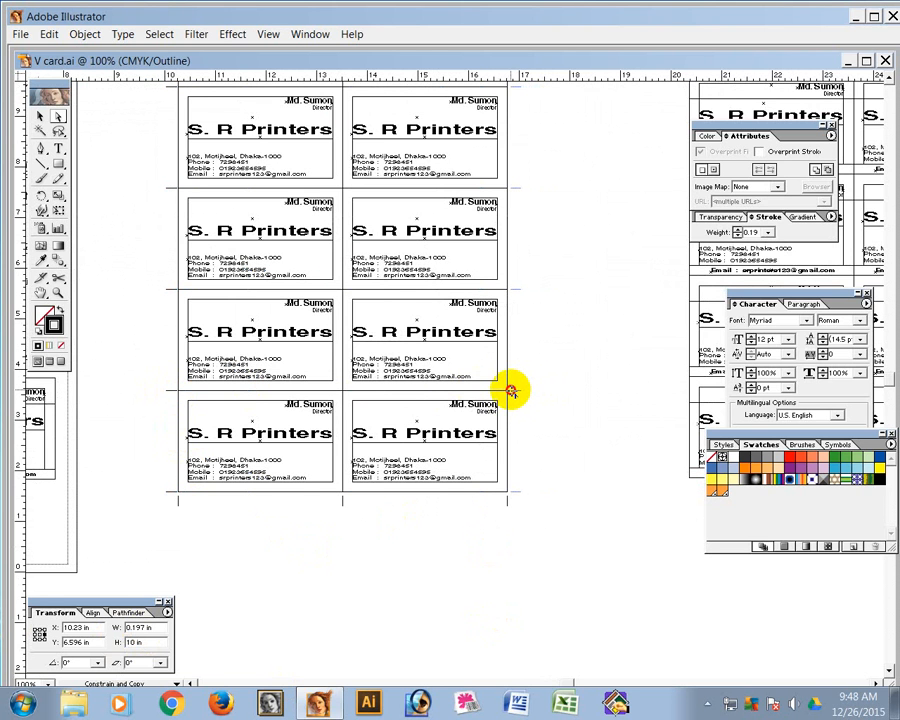
click(562, 408)
drag(561, 268, 566, 436)
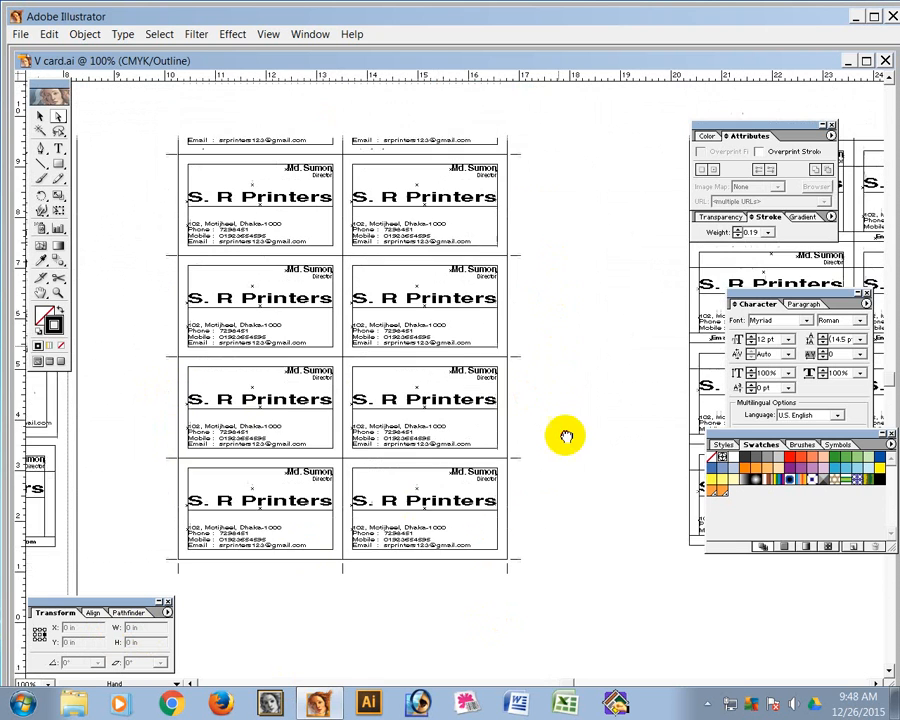
drag(575, 348, 594, 370)
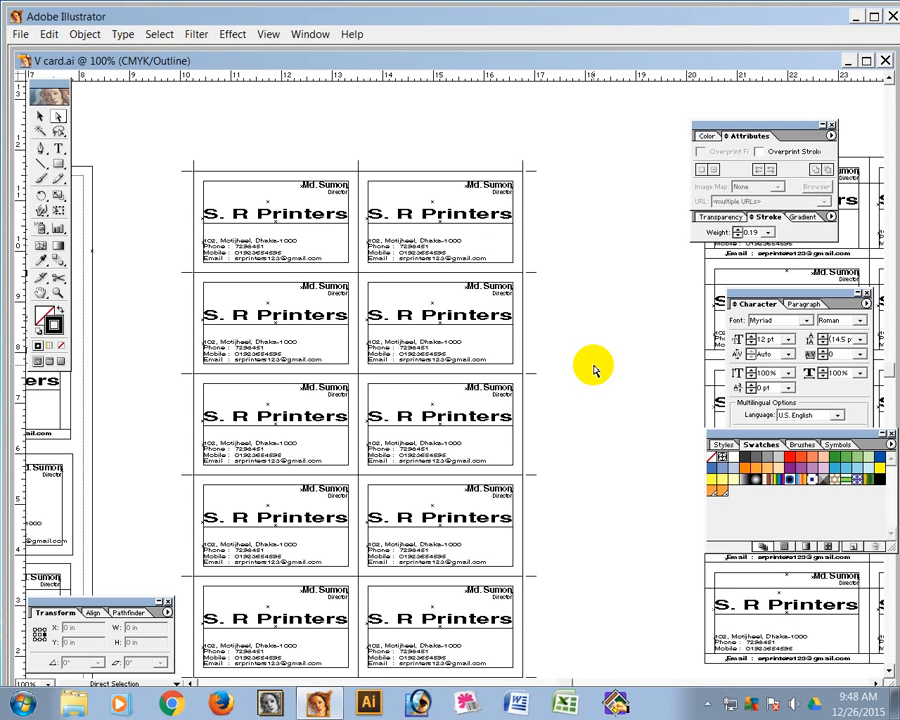
Bring up the ten-up sheet of cards with yellow and blue bands and display it in Preview
drag(529, 293, 158, 310)
drag(282, 250, 149, 247)
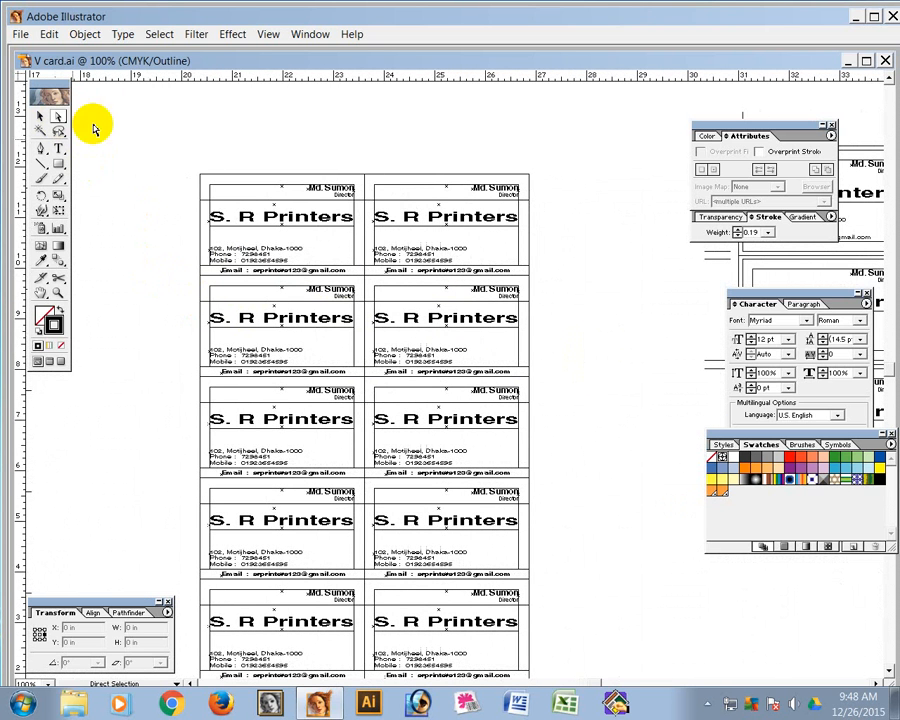
click(212, 177)
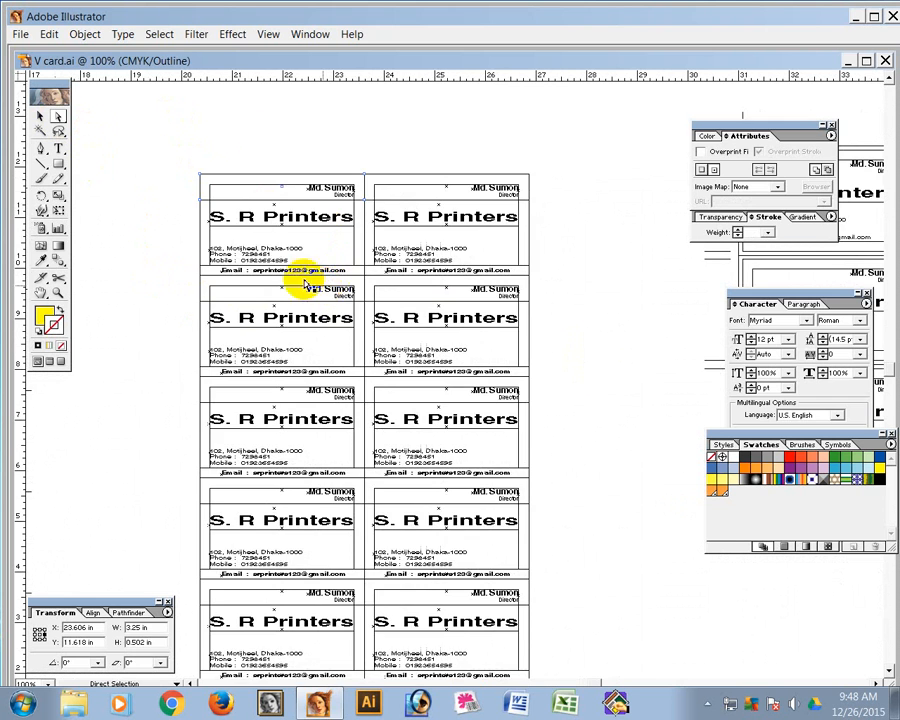
key(ctrl+y)
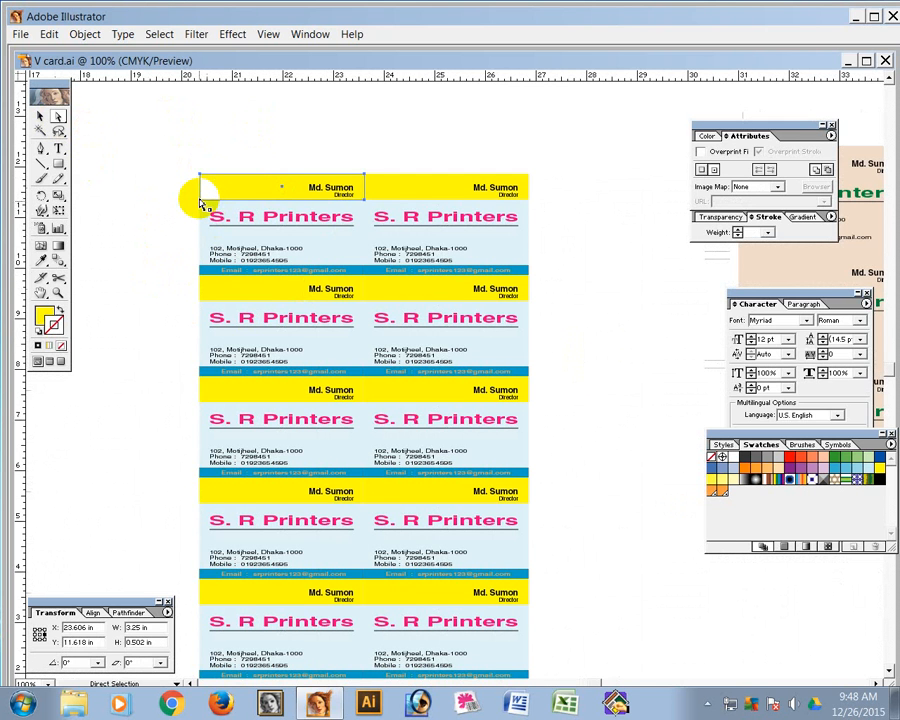
Create trim marks around the light-blue background rectangle of the coloured sheet's top-left card
click(178, 178)
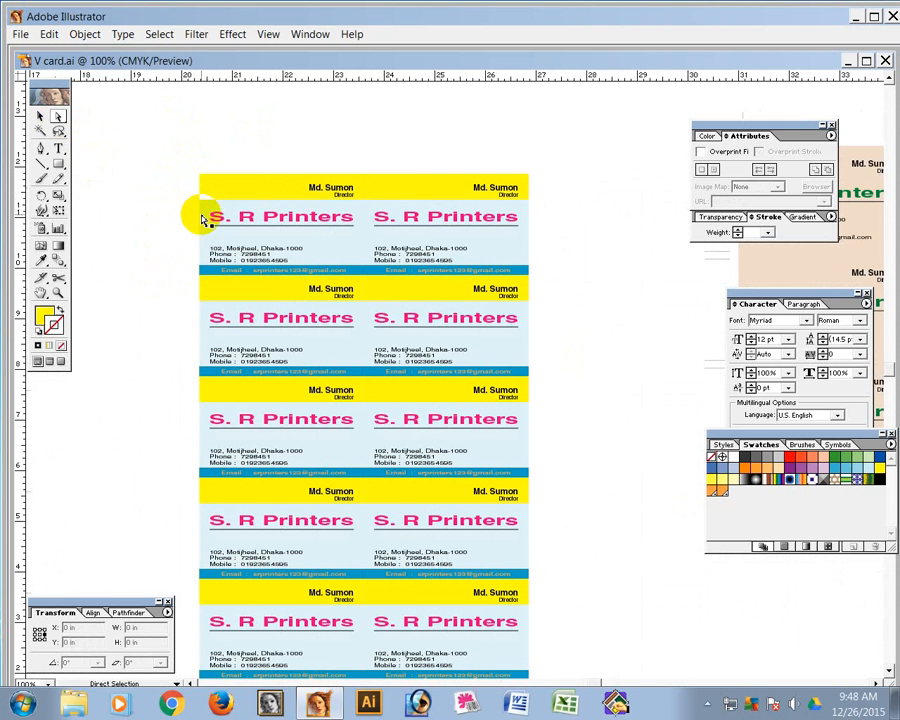
click(198, 215)
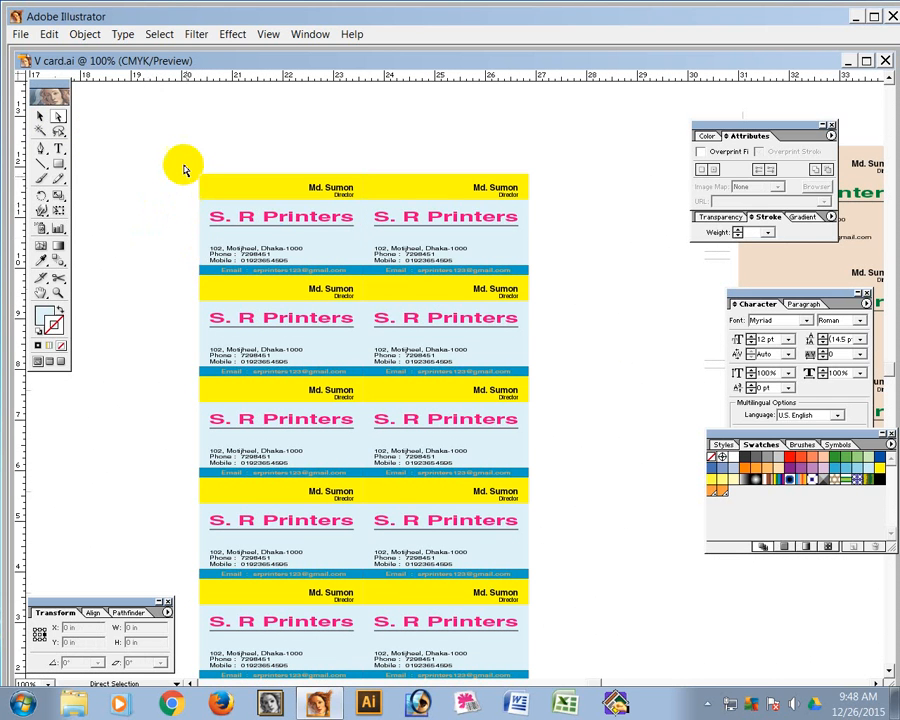
drag(185, 166, 202, 275)
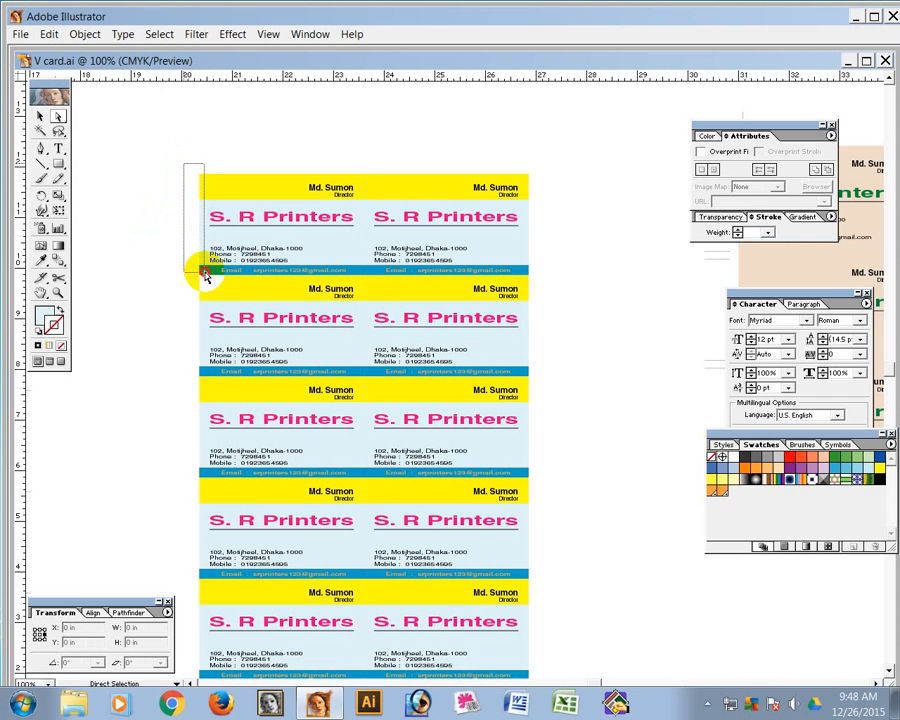
click(186, 220)
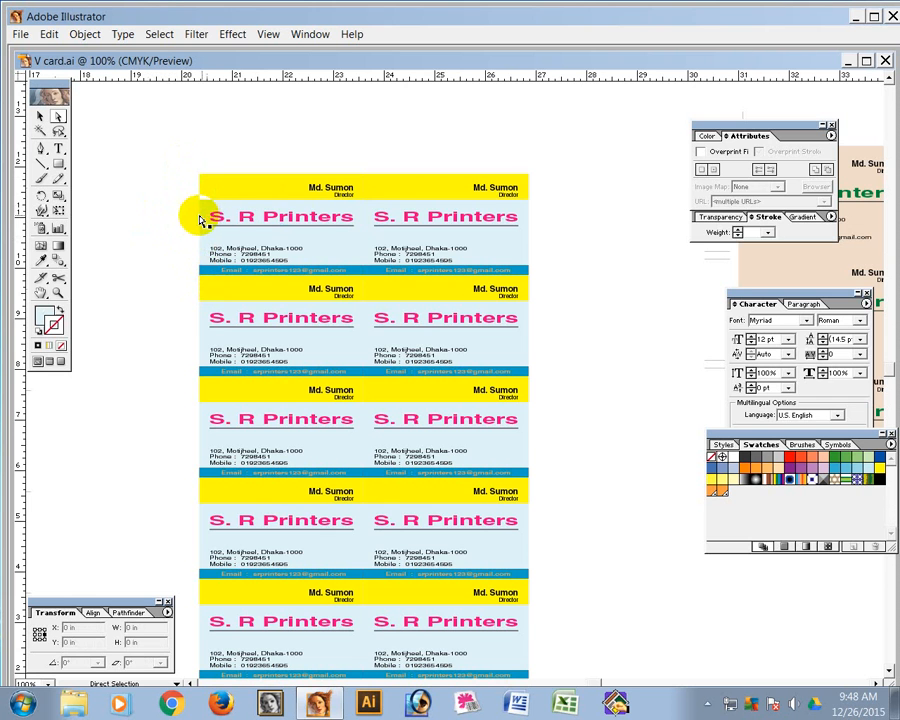
click(199, 215)
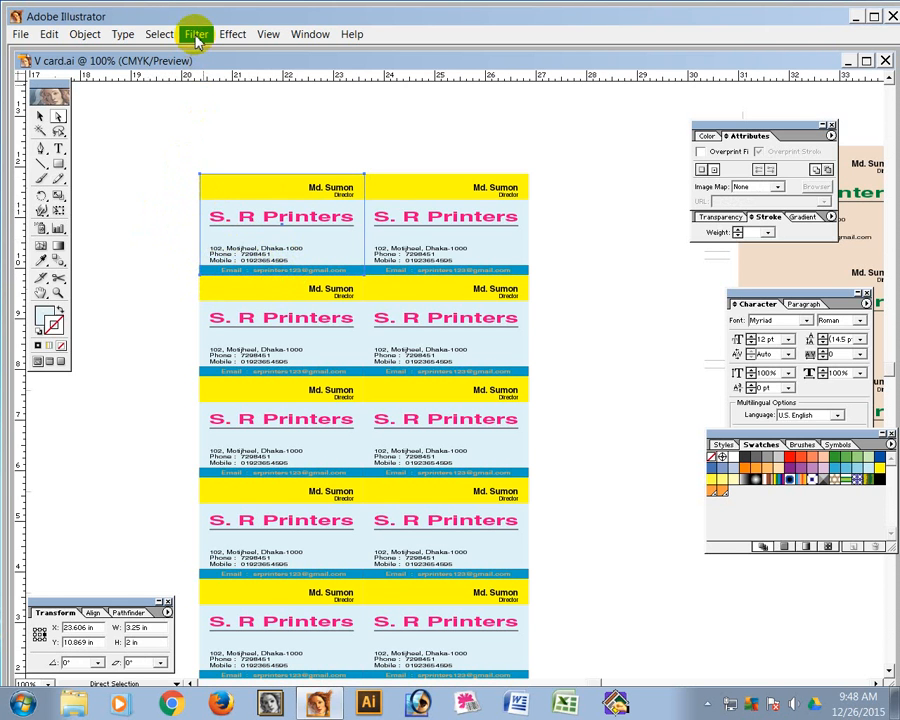
click(196, 38)
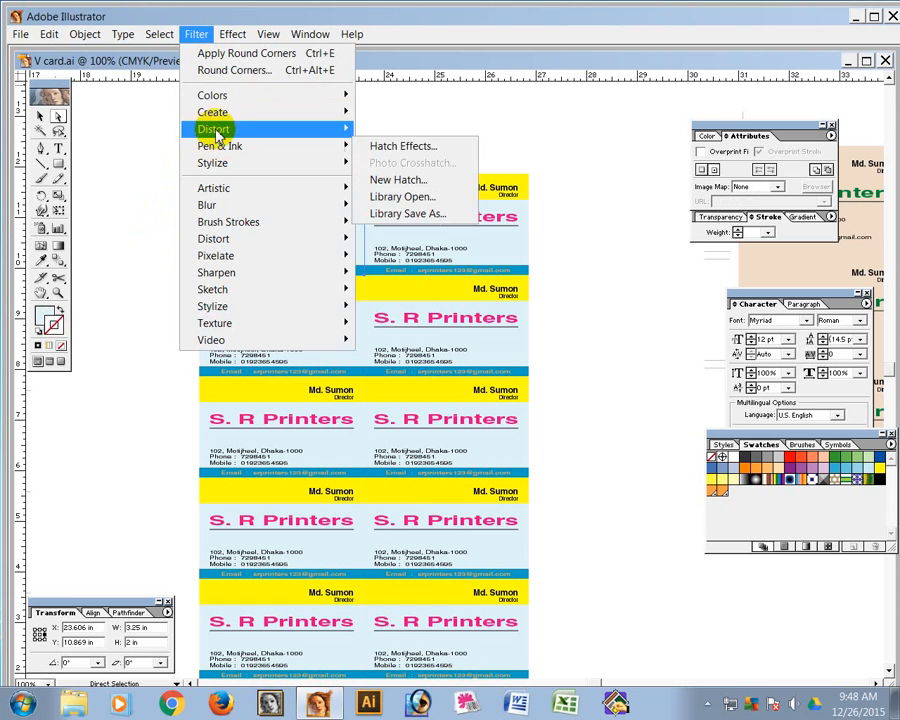
mouse_move(213, 112)
click(390, 130)
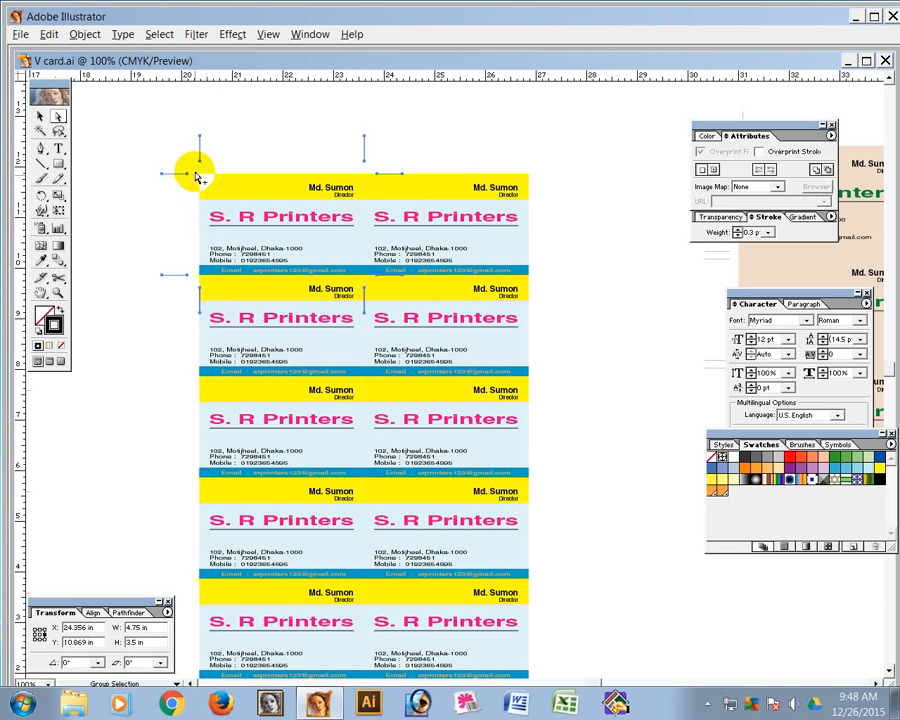
Delete all the new trim marks except the vertical and horizontal ones at the card's top-left corner
drag(186, 128, 215, 147)
drag(157, 157, 177, 190)
key(Delete)
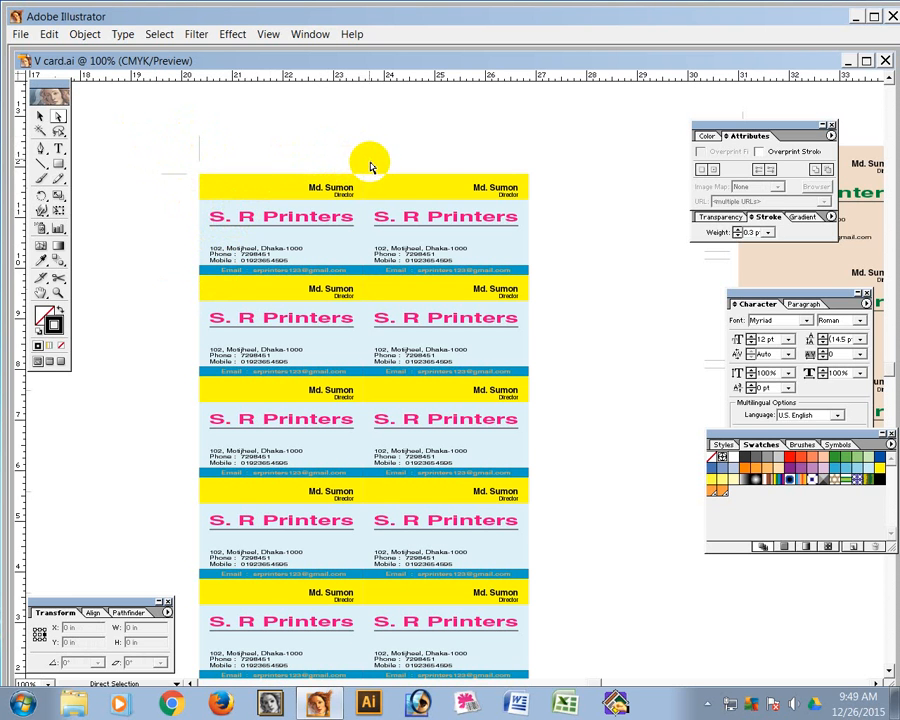
In Outline view, copy the vertical trim mark twice to the right at 3.25 in intervals above the coloured sheet's two card columns
key(ctrl+y)
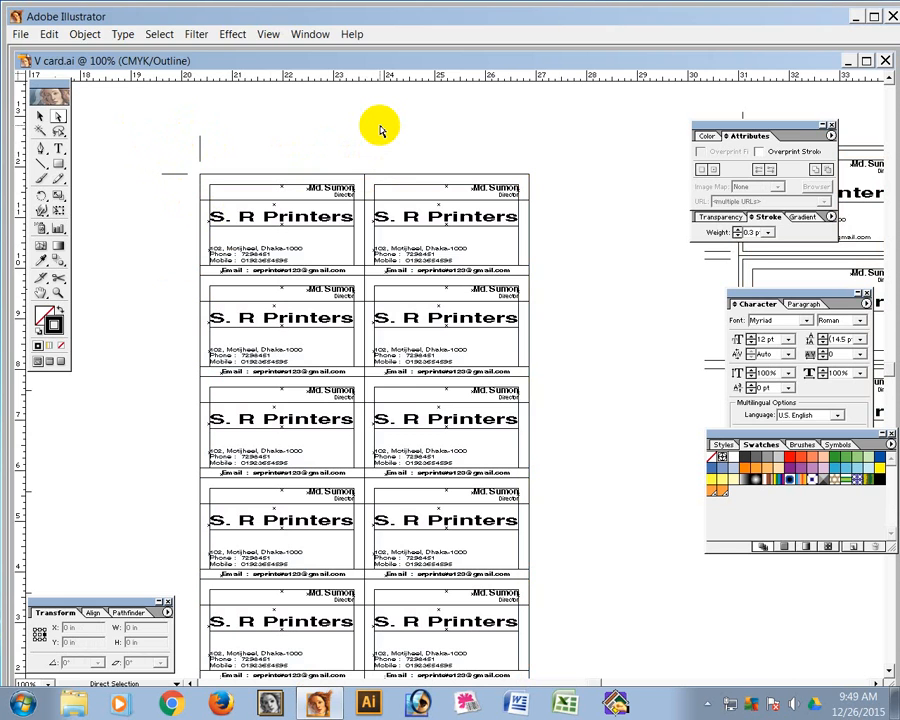
key(ctrl+k)
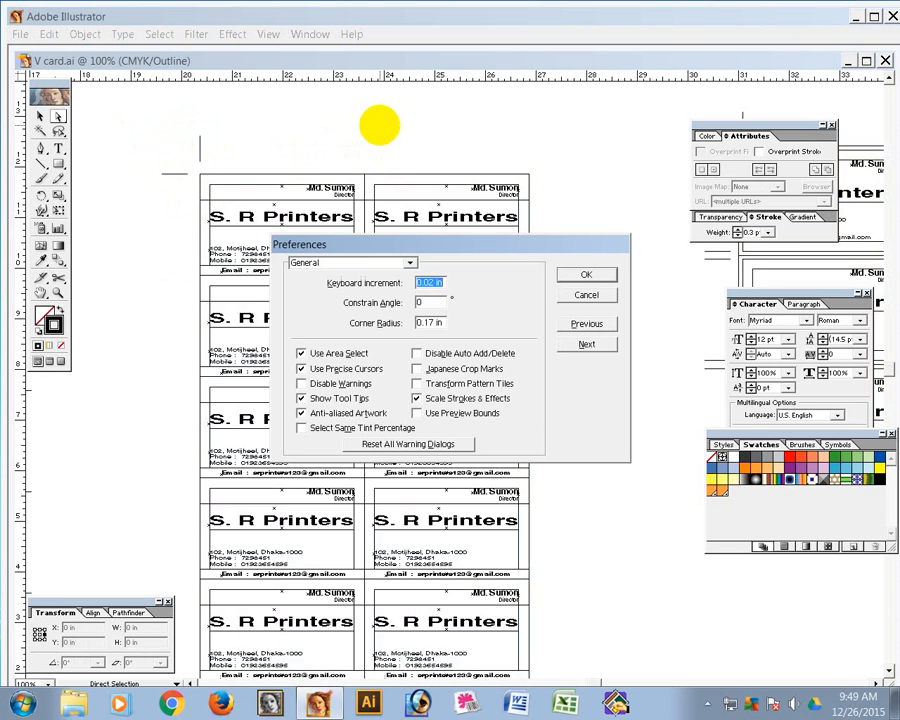
text(3.25in)
key(Return)
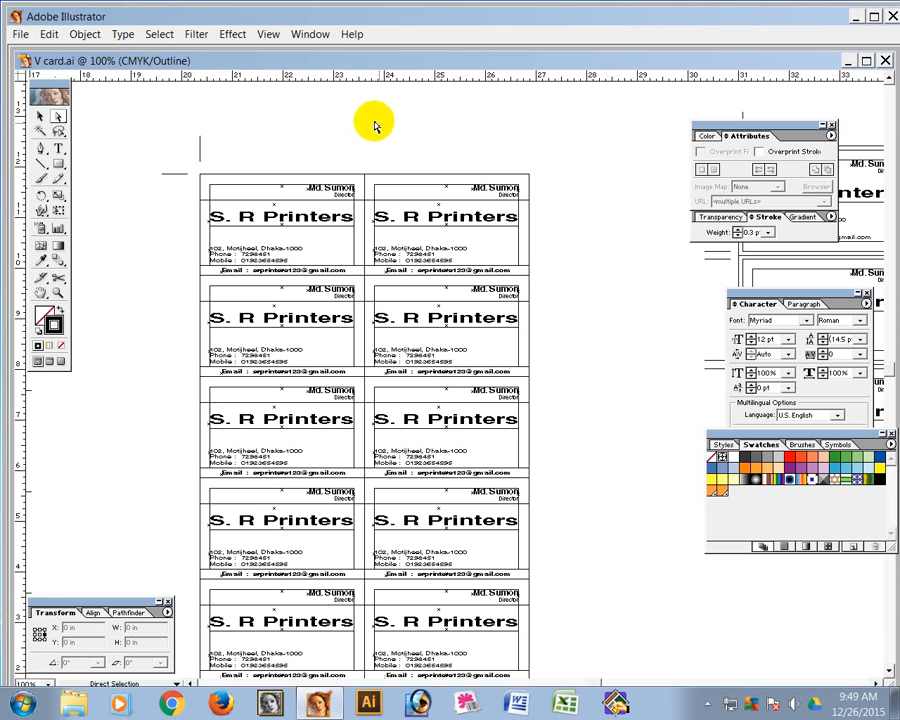
drag(182, 129, 205, 150)
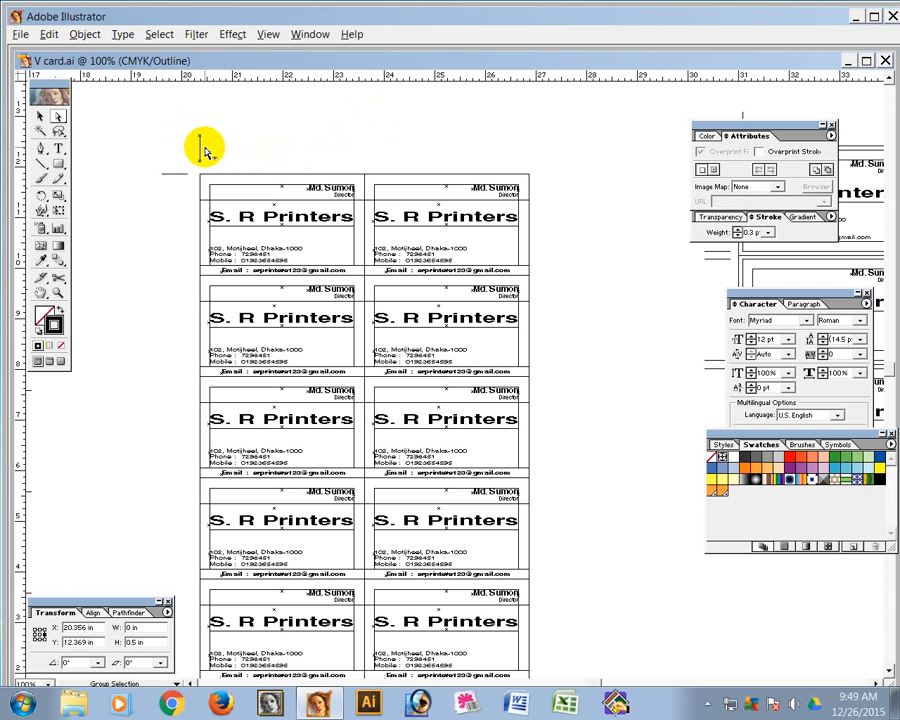
key(ctrl+d)
key(ctrl+d)
click(167, 223)
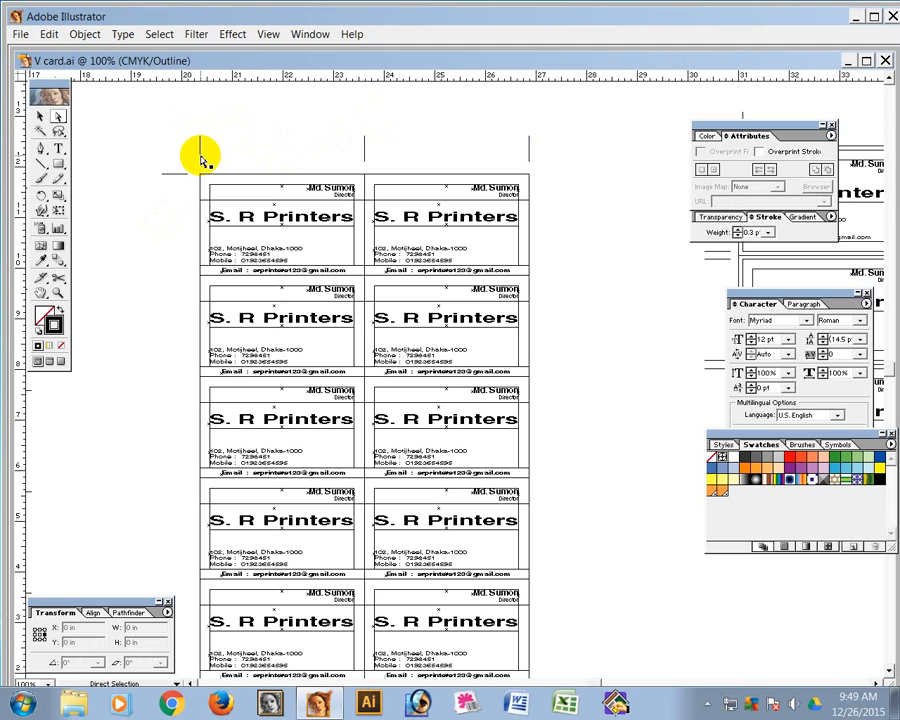
Set the keyboard increment to 2 in and copy the horizontal trim mark downward five times, one for each card row edge
key(ctrl+k)
text(2in)
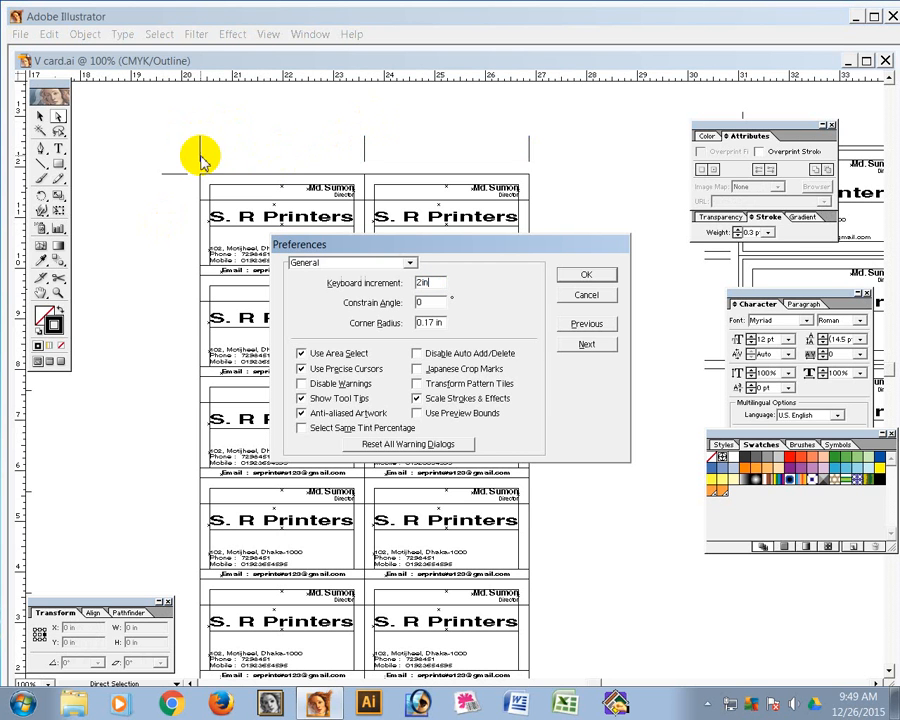
key(Return)
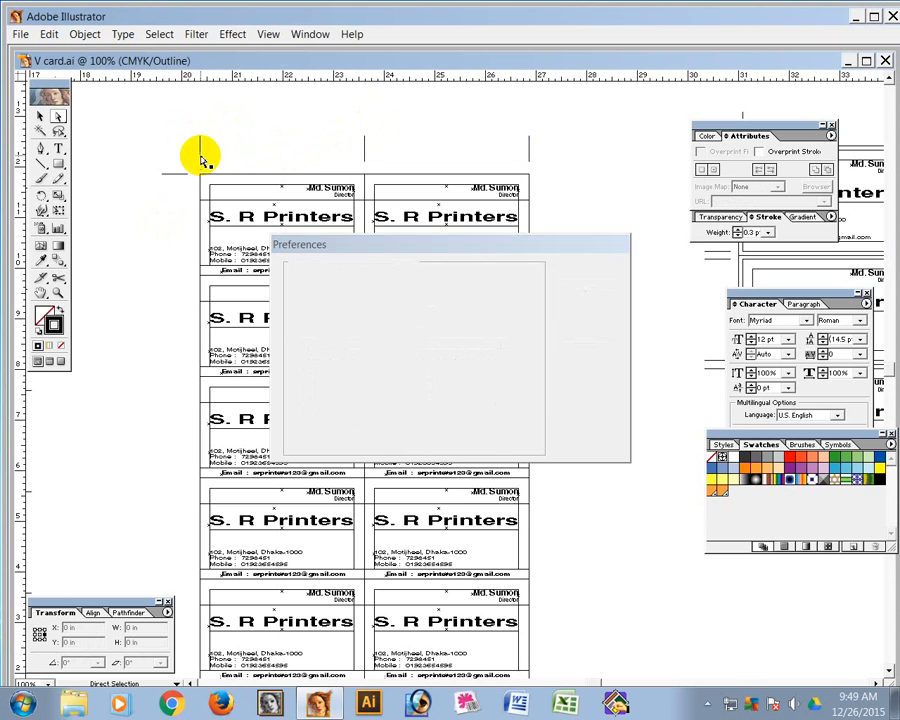
drag(164, 161, 172, 200)
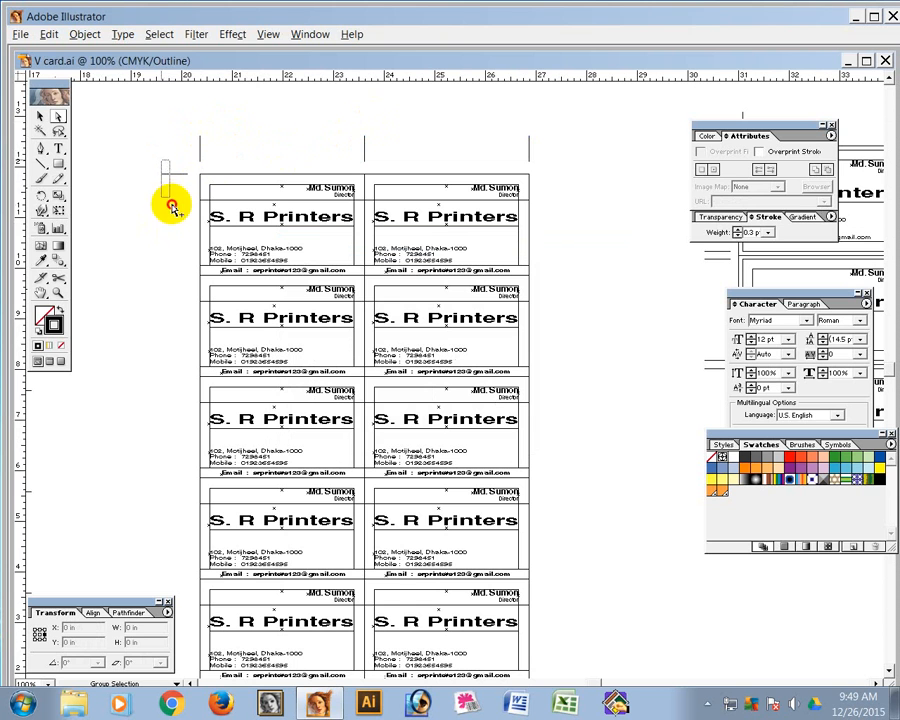
key(alt+Down)
key(alt+Down)
key(alt+Down)
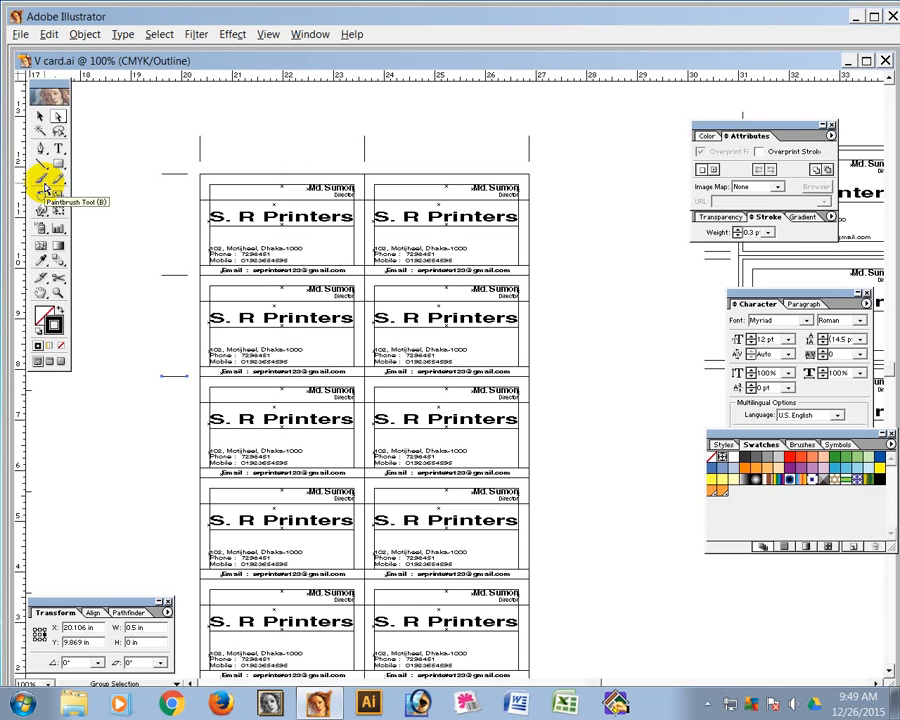
key(alt+Down)
key(alt+Down)
scroll(261, 570, down, 3)
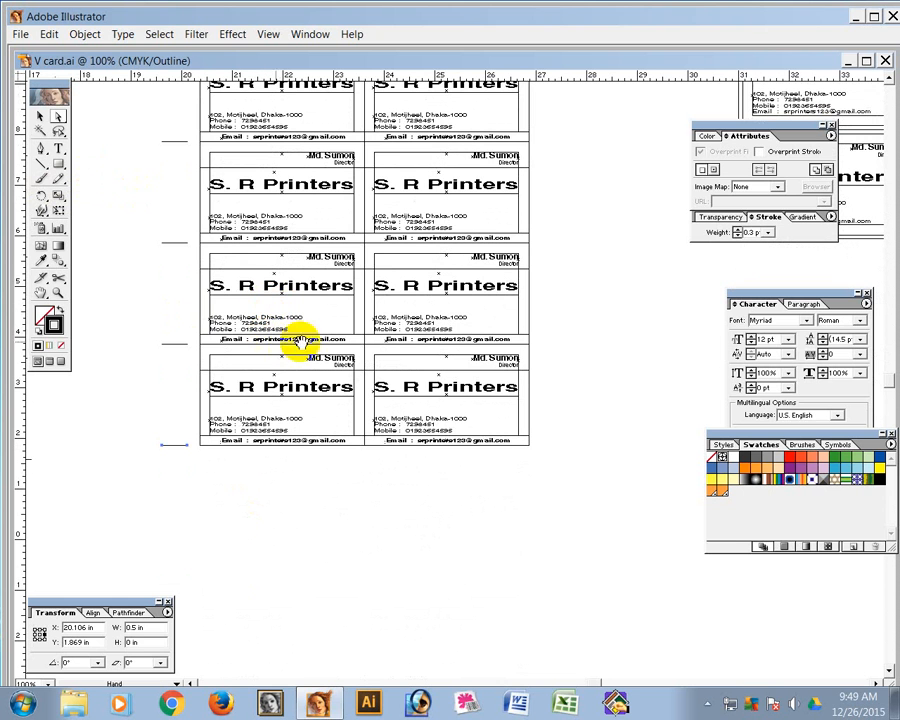
click(159, 402)
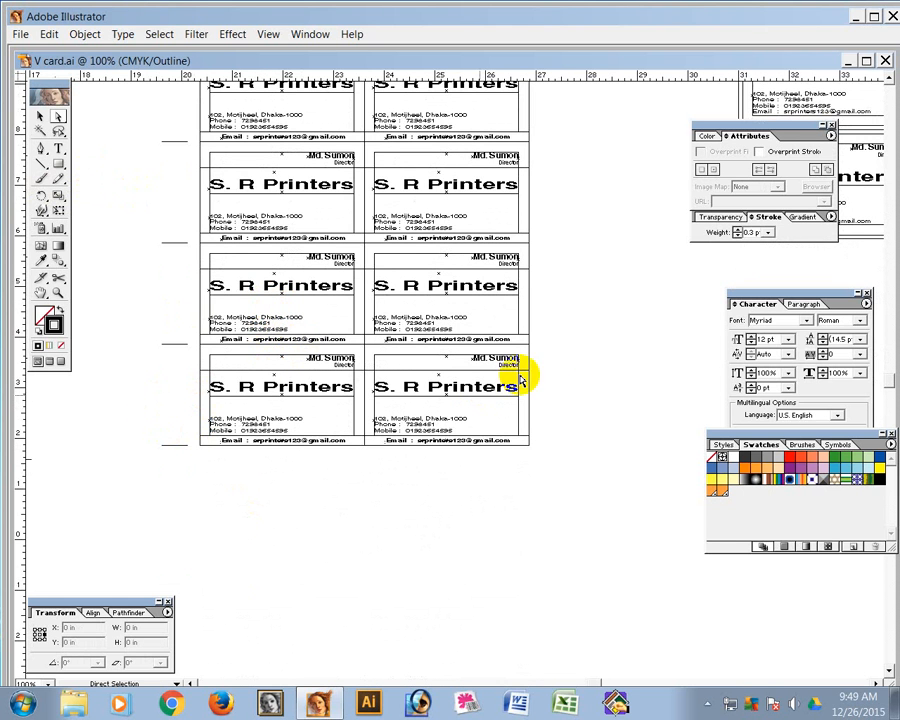
Display the coloured ten-up sheet in Preview from its upper edge
drag(588, 176, 601, 384)
drag(612, 318, 615, 394)
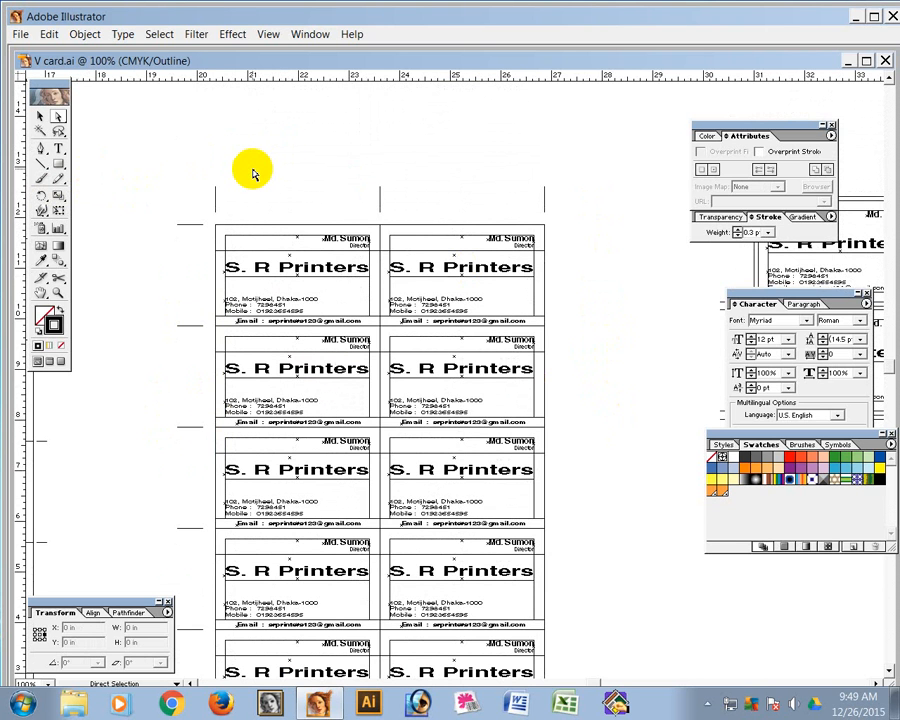
key(ctrl+y)
key(ctrl+y)
key(ctrl+y)
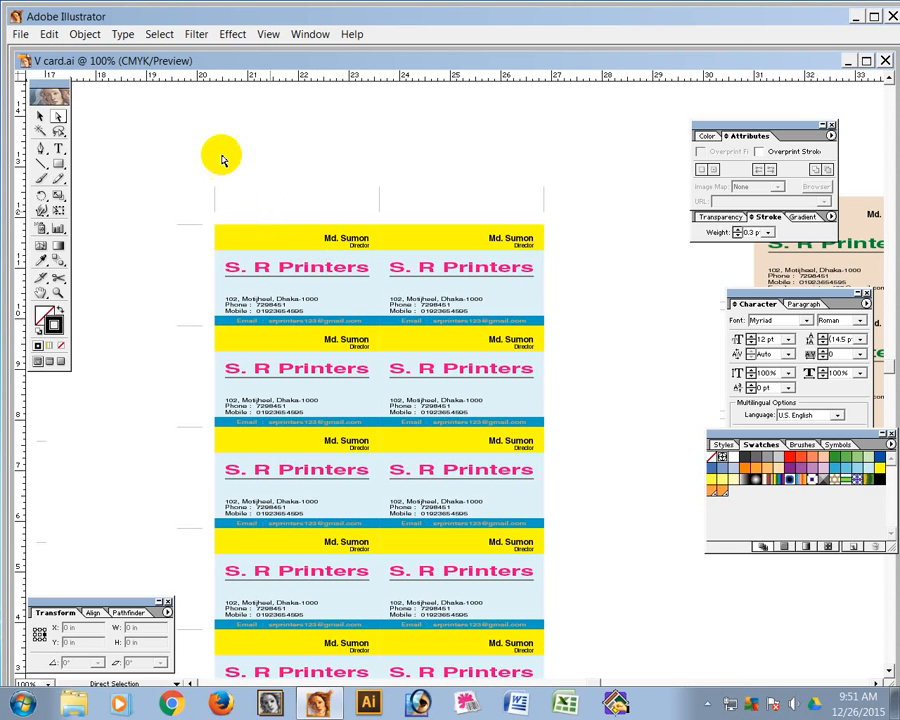
Examine the row of vertical trim marks above the coloured sheet and the column of horizontal marks beside its left edge
drag(182, 153, 576, 199)
click(582, 197)
drag(180, 178, 576, 194)
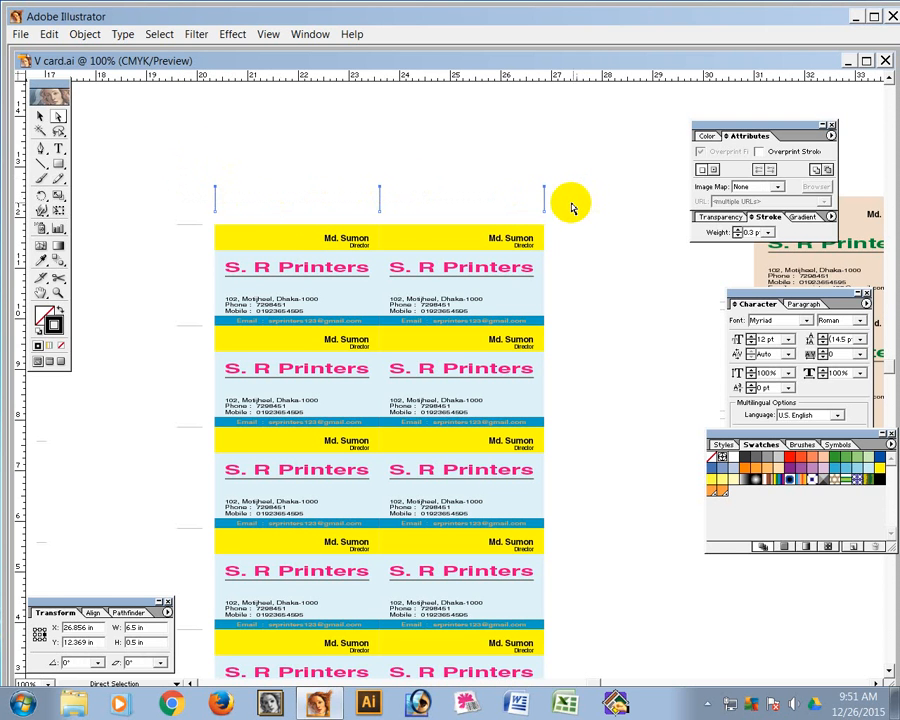
click(569, 208)
drag(230, 438, 290, 278)
drag(220, 103, 242, 636)
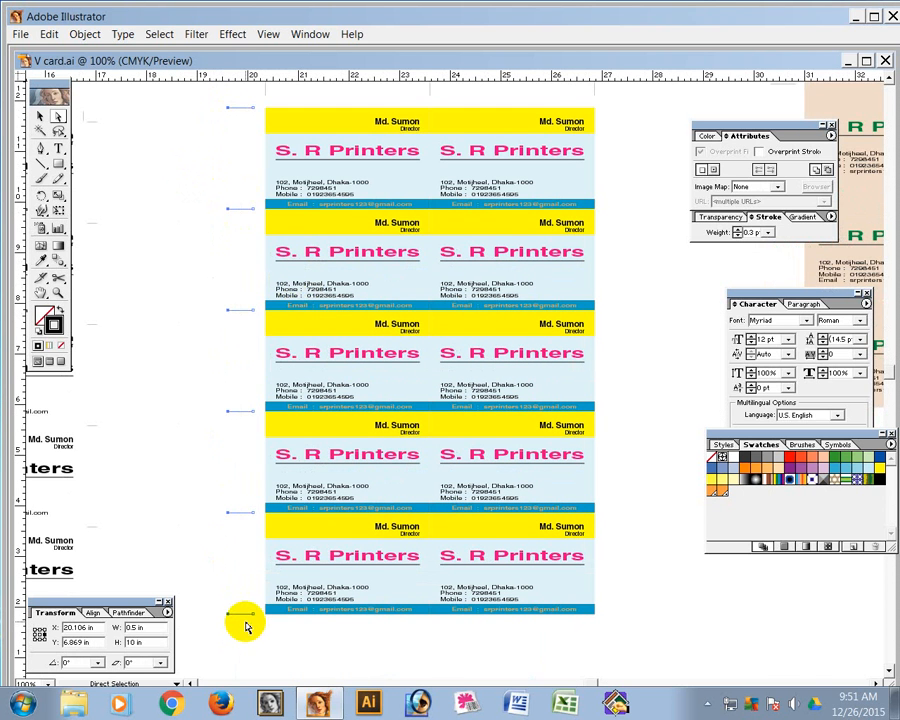
click(213, 360)
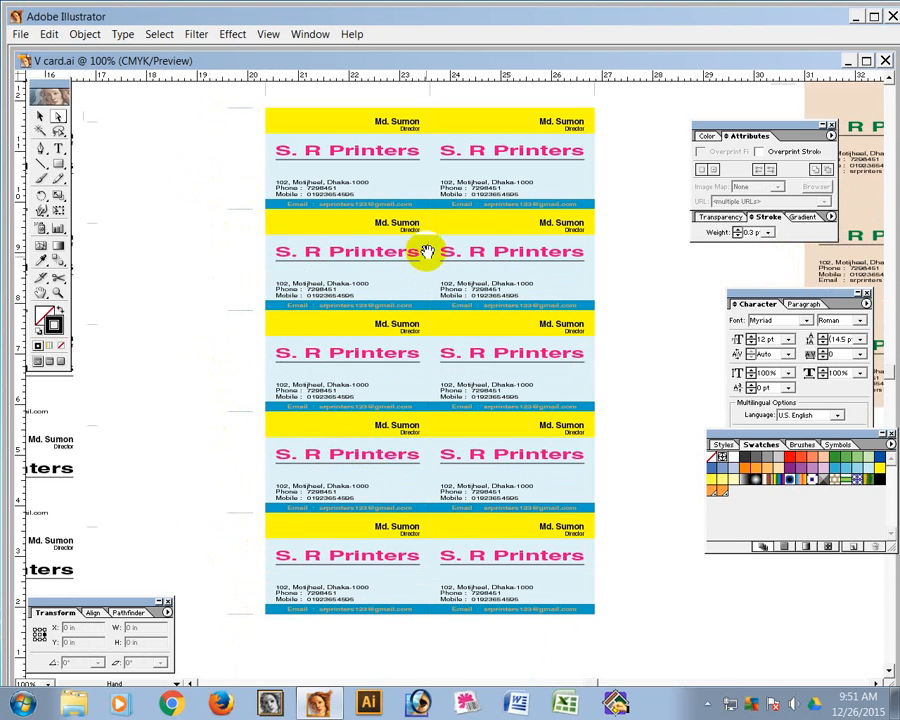
Draw a straight horizontal line about 4.8 in long with the Pen tool in the empty area above the coloured sheet
drag(426, 250, 376, 514)
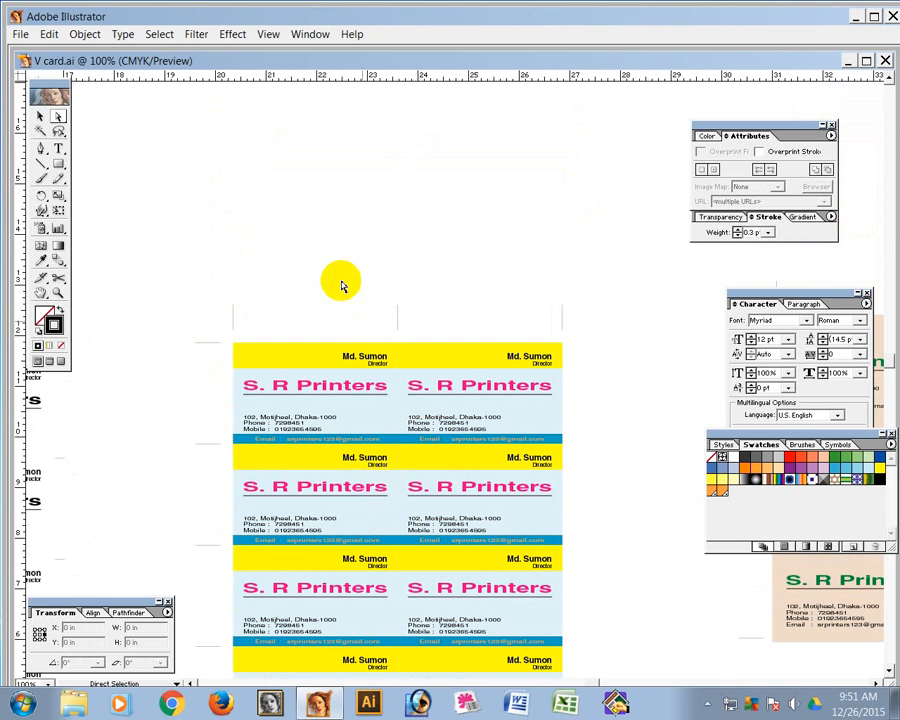
drag(371, 265, 337, 233)
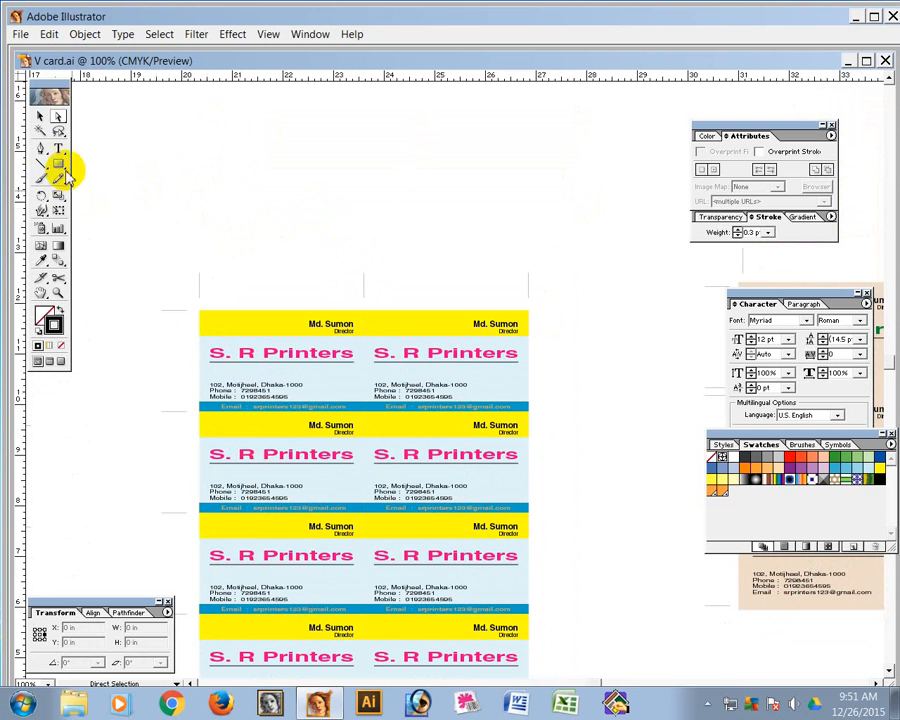
click(40, 148)
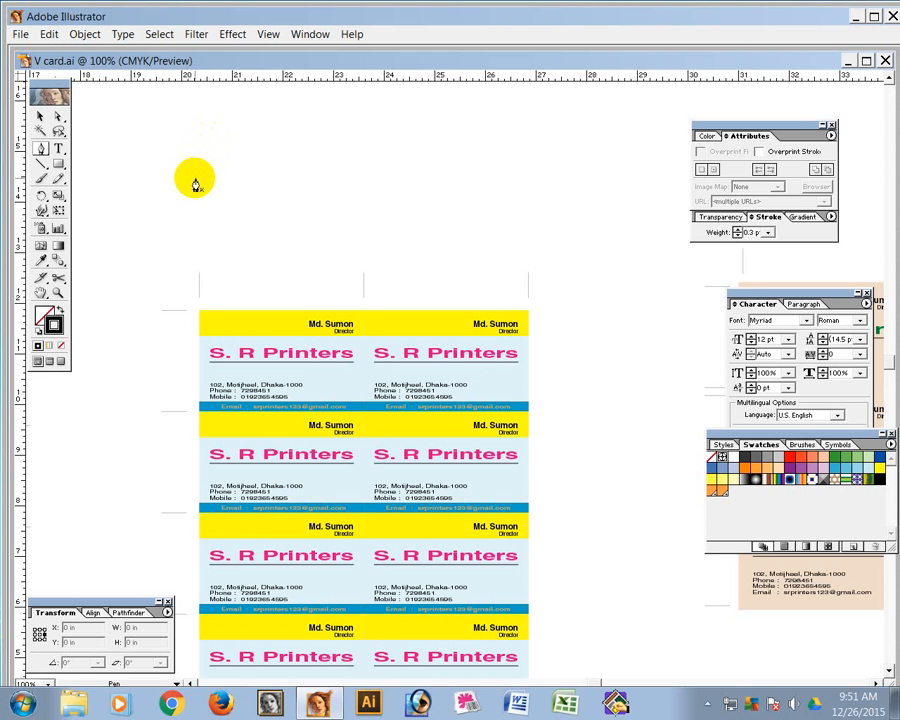
click(195, 150)
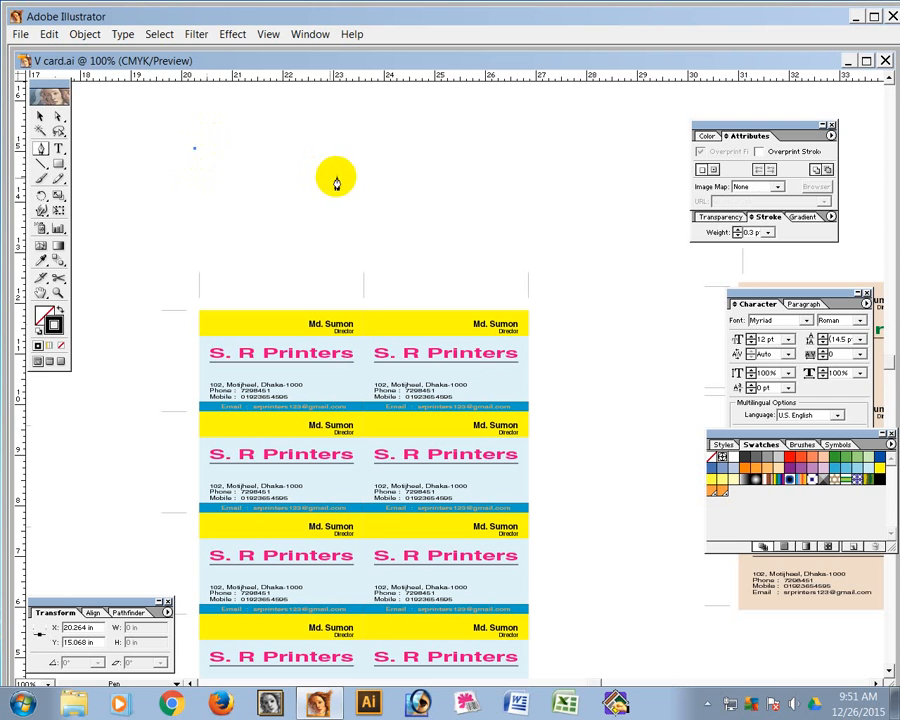
click(437, 150)
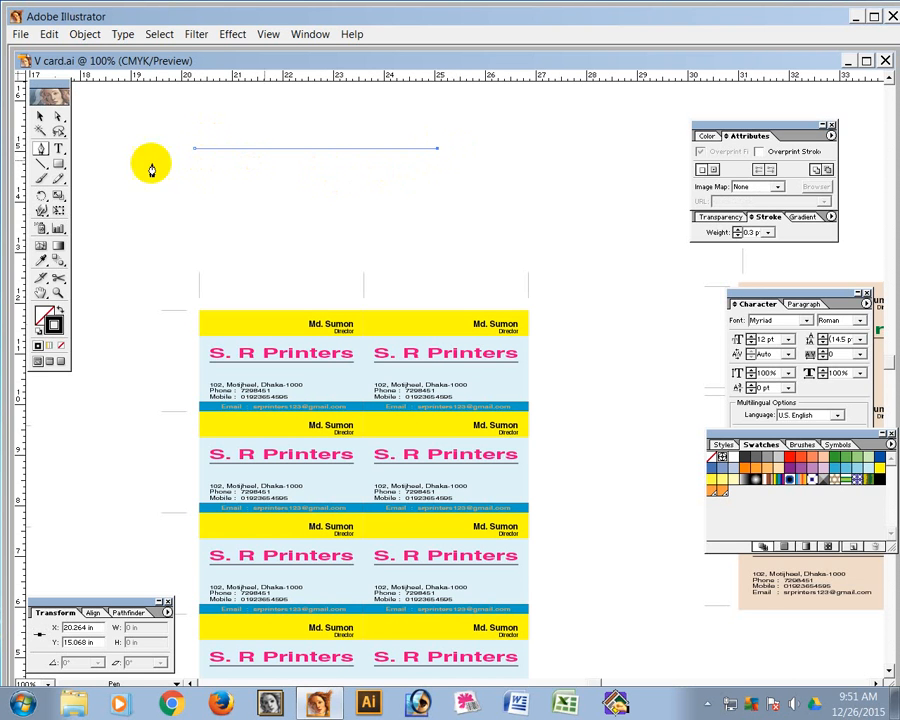
click(40, 116)
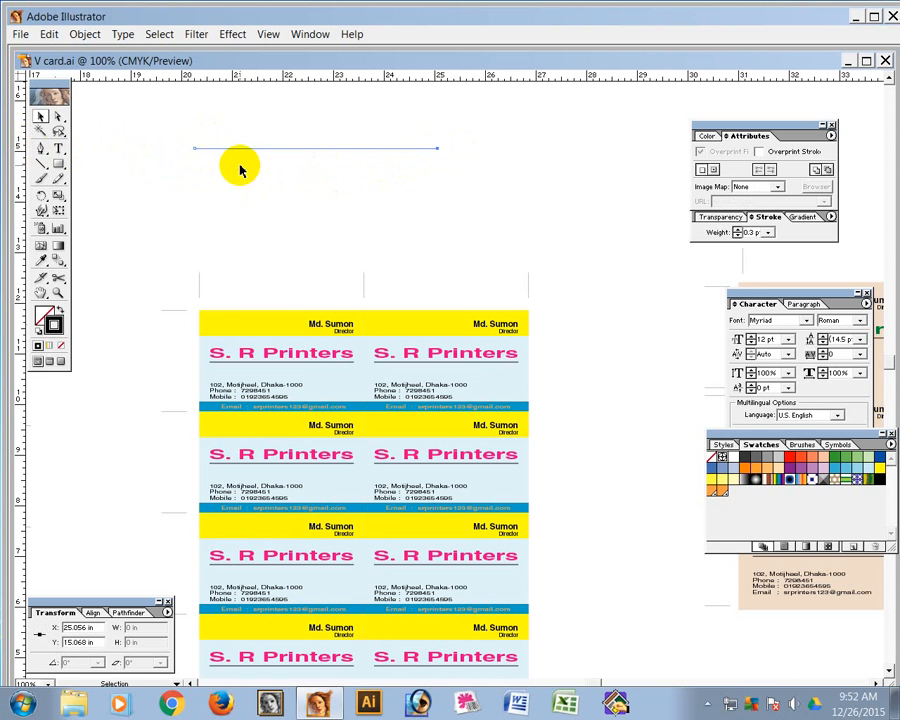
drag(215, 136, 222, 170)
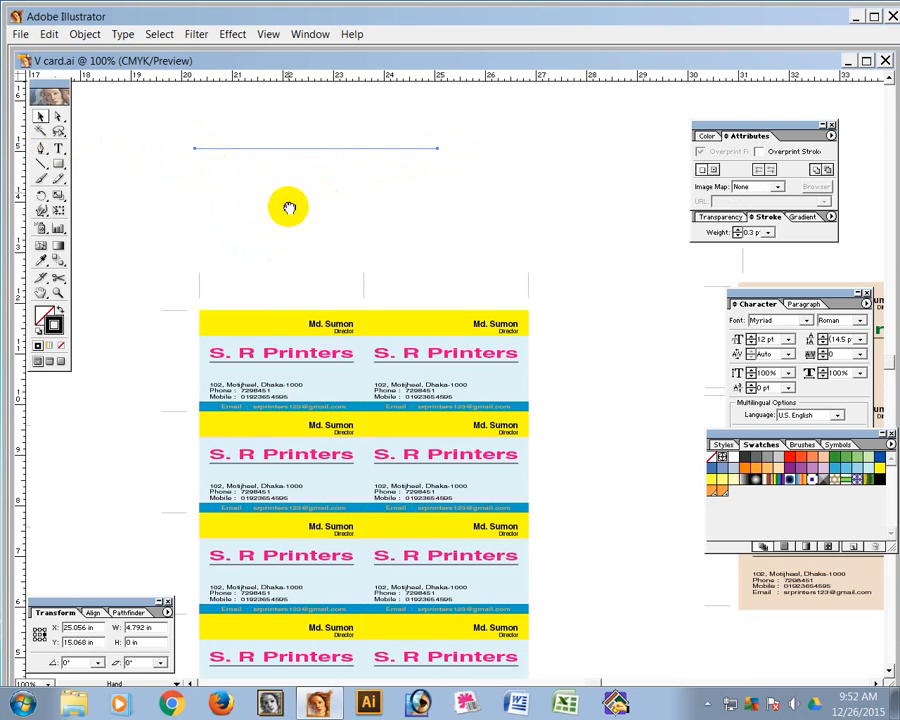
Give the new line a 1 pt stroke in CMYK black, with K at 100% and C, M and Y at 0%
scroll(283, 260, up, 5)
click(754, 233)
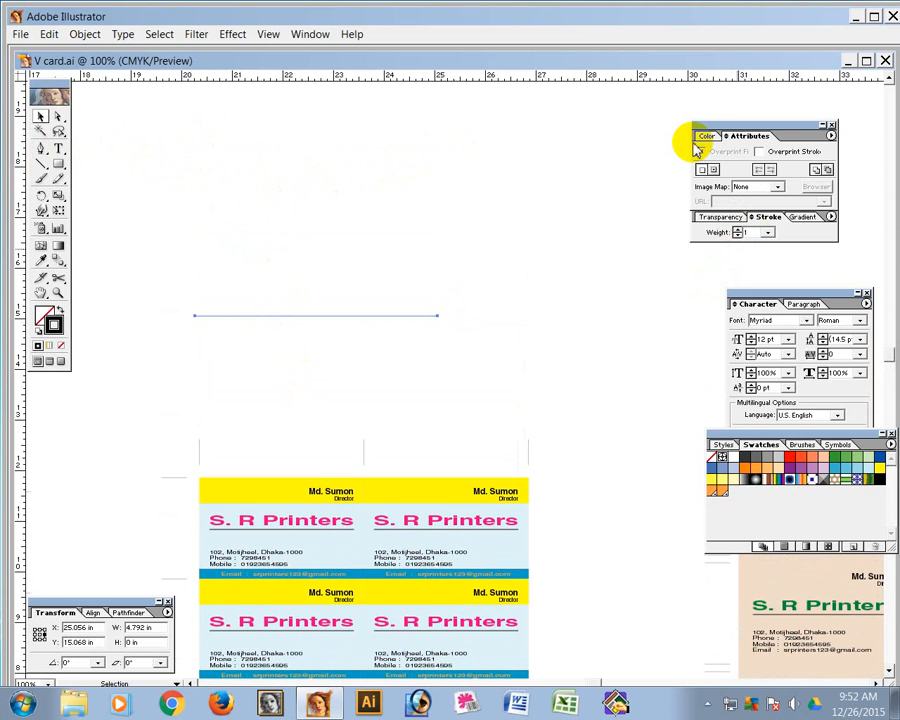
key(Return)
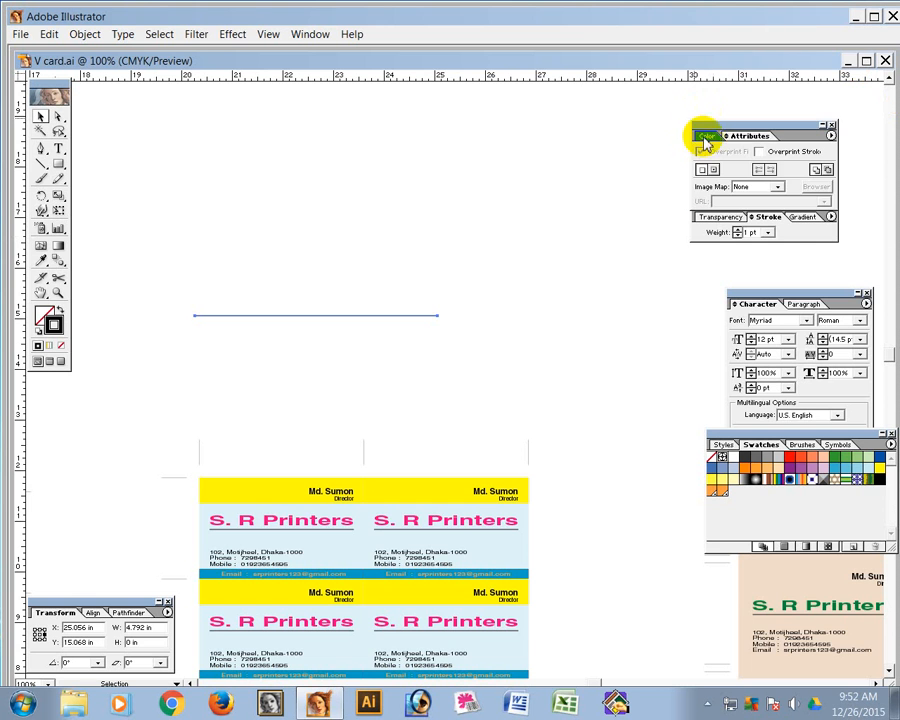
click(707, 136)
click(831, 137)
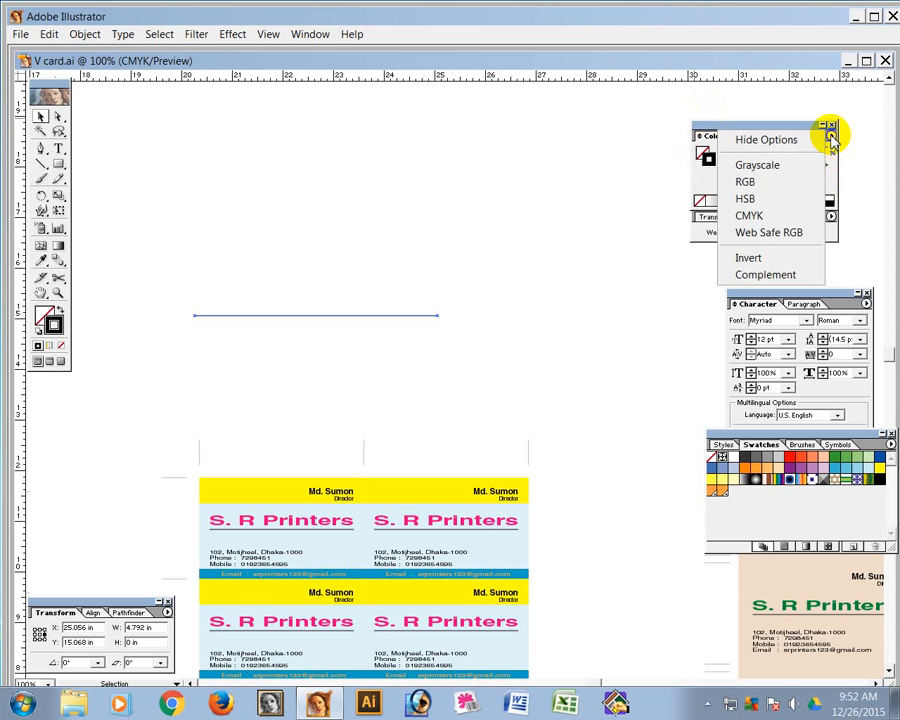
click(768, 217)
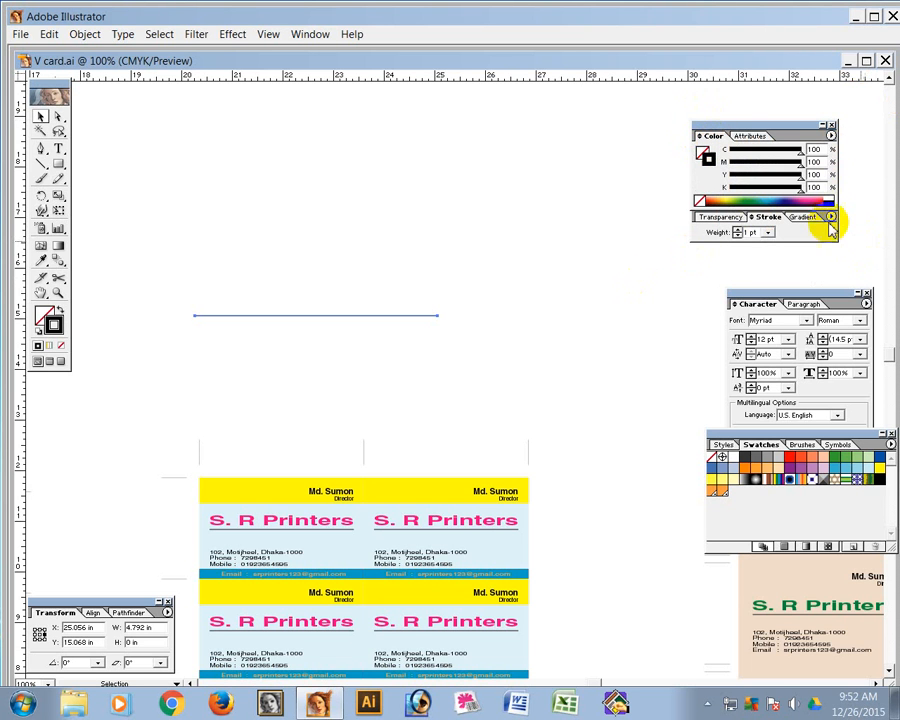
click(334, 300)
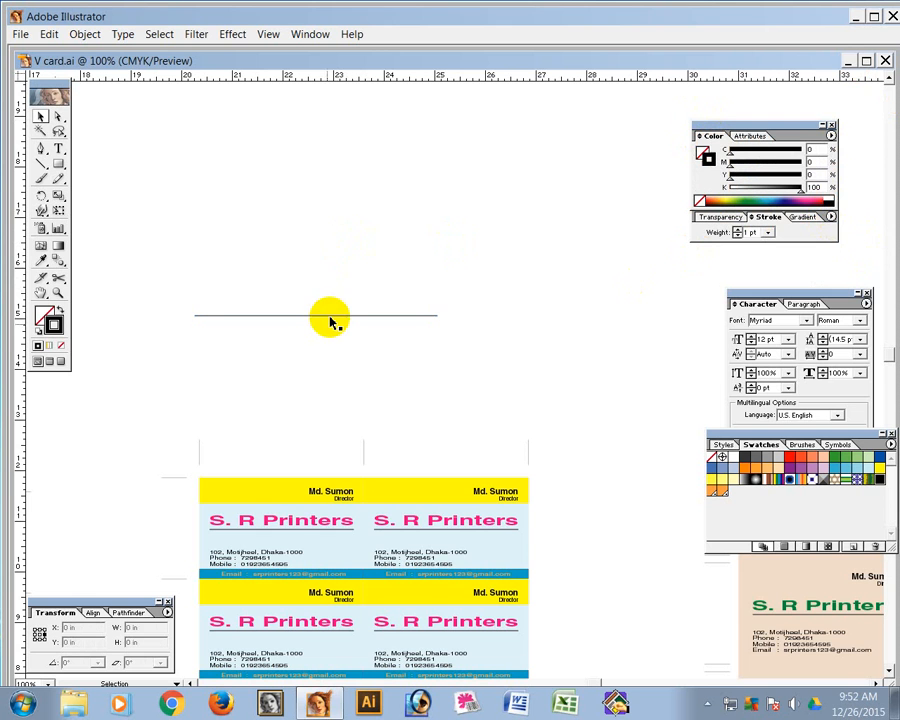
click(331, 317)
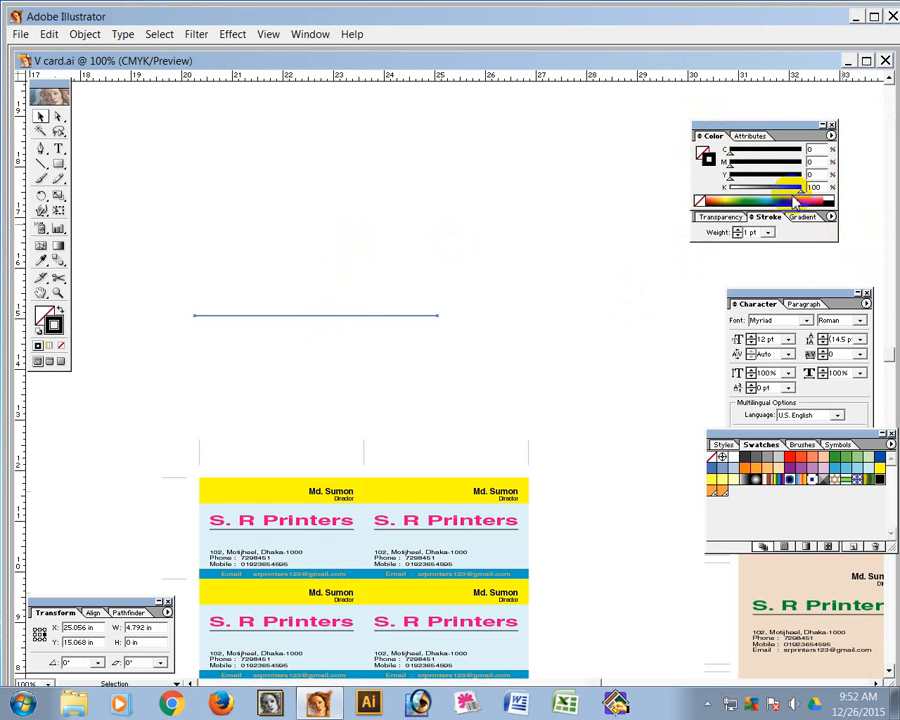
Copy the line upward by about 0.43 in and repeat the copy five times to make a stack of seven evenly spaced lines
drag(352, 320, 350, 296)
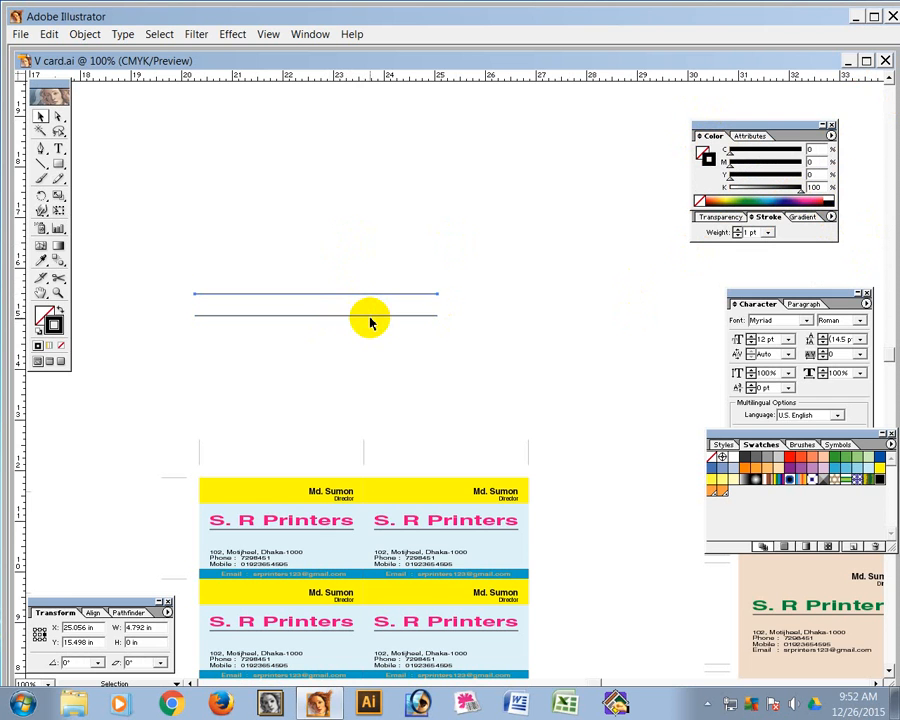
key(ctrl+d)
key(ctrl+d)
key(ctrl+d)
key(ctrl+d)
key(ctrl+d)
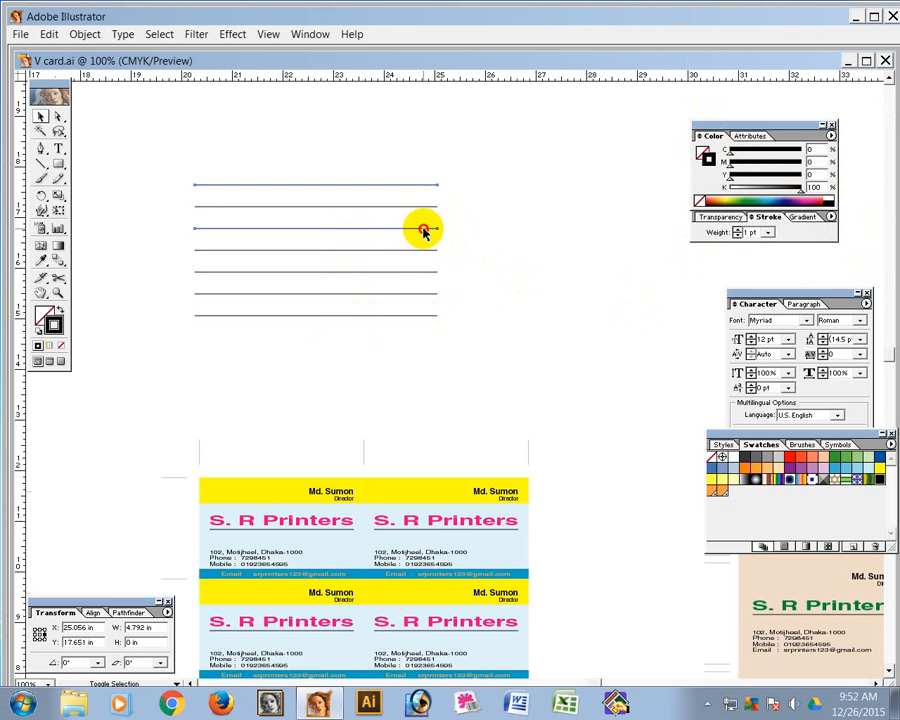
Give the first, third and sixth lines from the top a 100% magenta stroke with a weight of 0.5 pt
shift+click(418, 294)
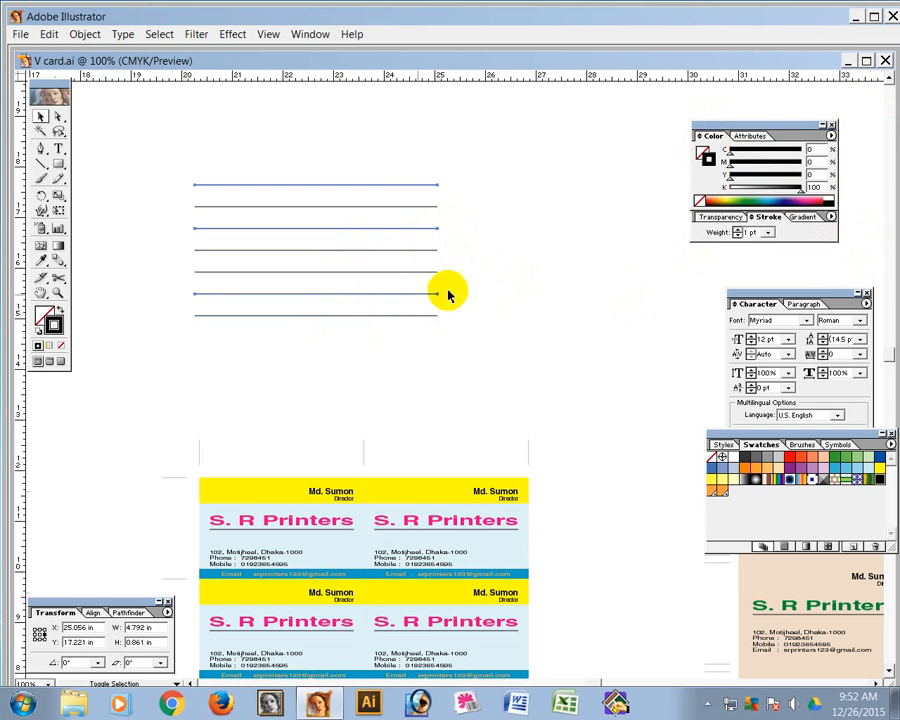
mouse_move(730, 167)
mouse_down()
mouse_move(802, 173)
mouse_move(704, 200)
mouse_up()
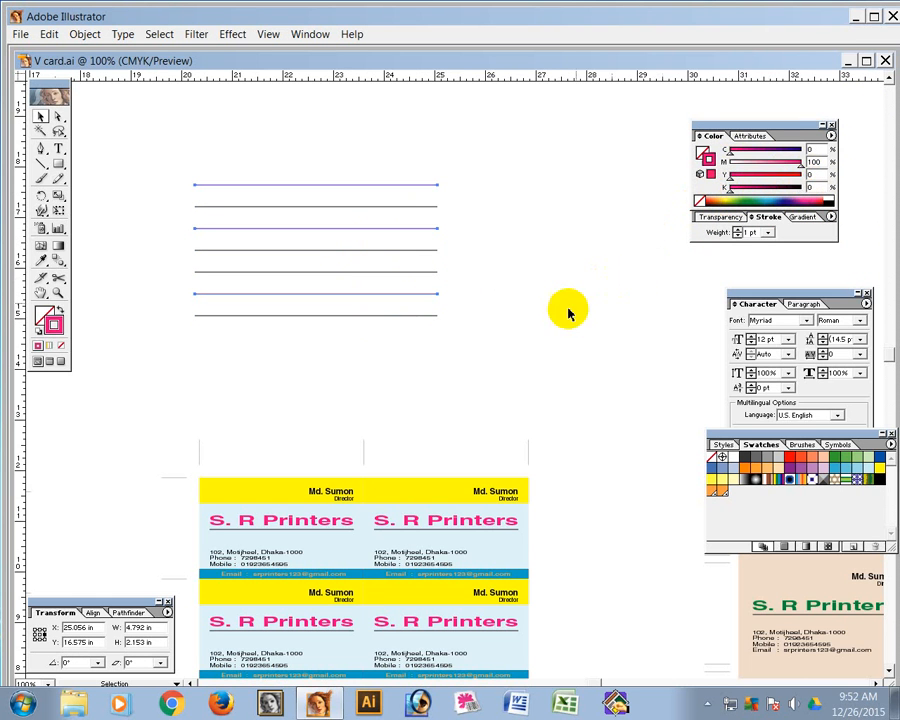
click(748, 232)
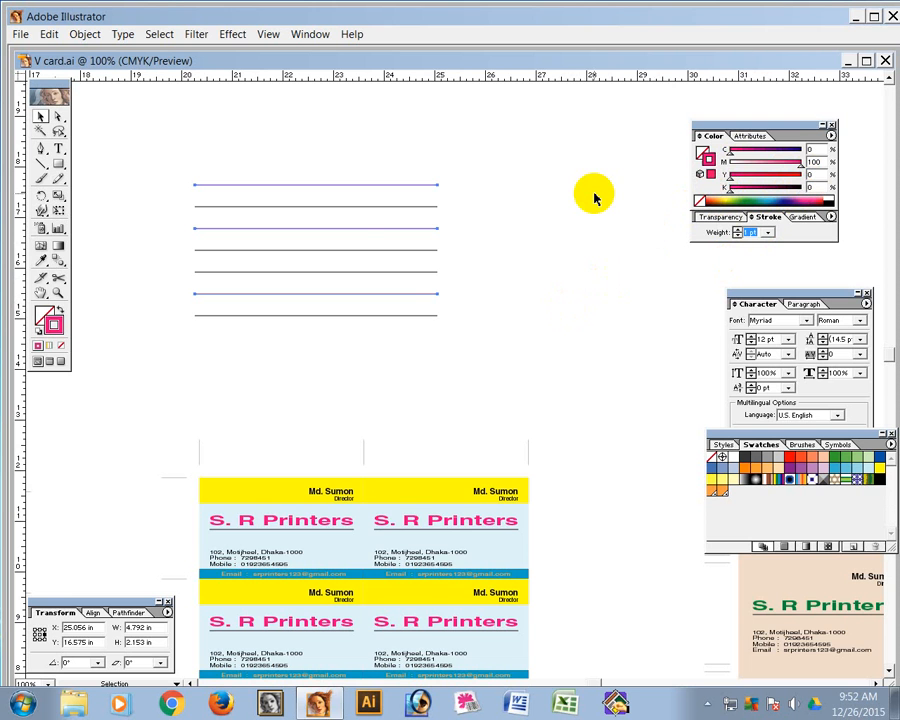
key(Return)
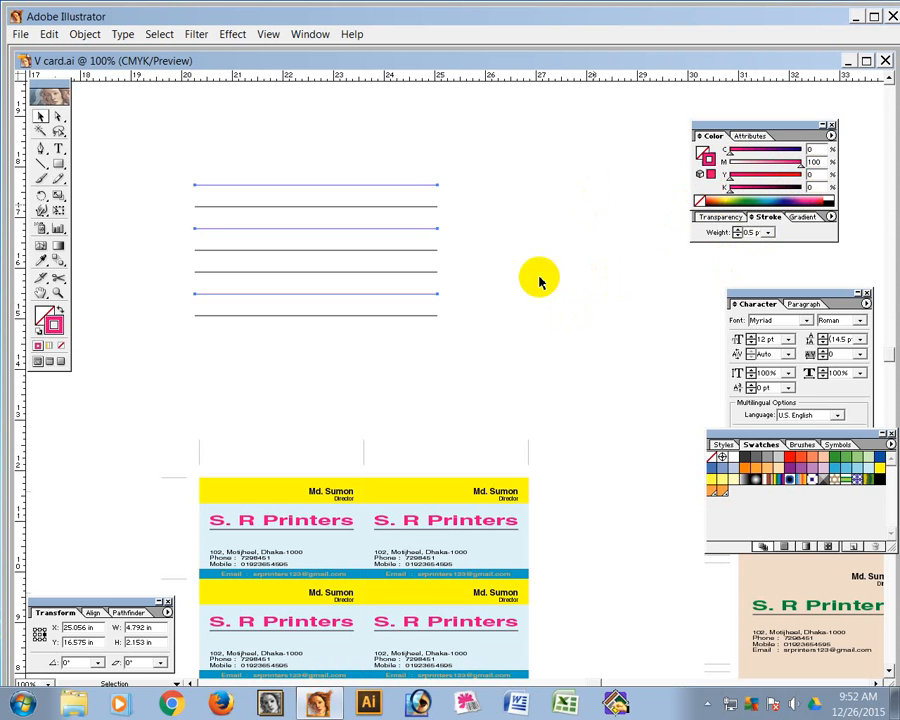
Reduce the stroke weight of the fourth line from the top to 0.5 pt
click(511, 296)
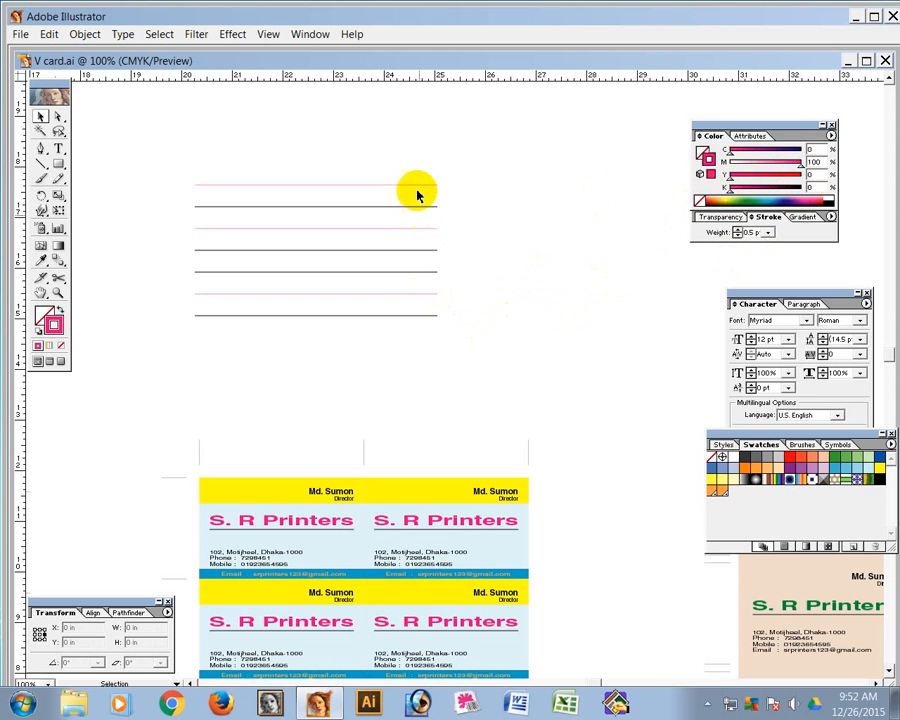
click(426, 251)
click(757, 233)
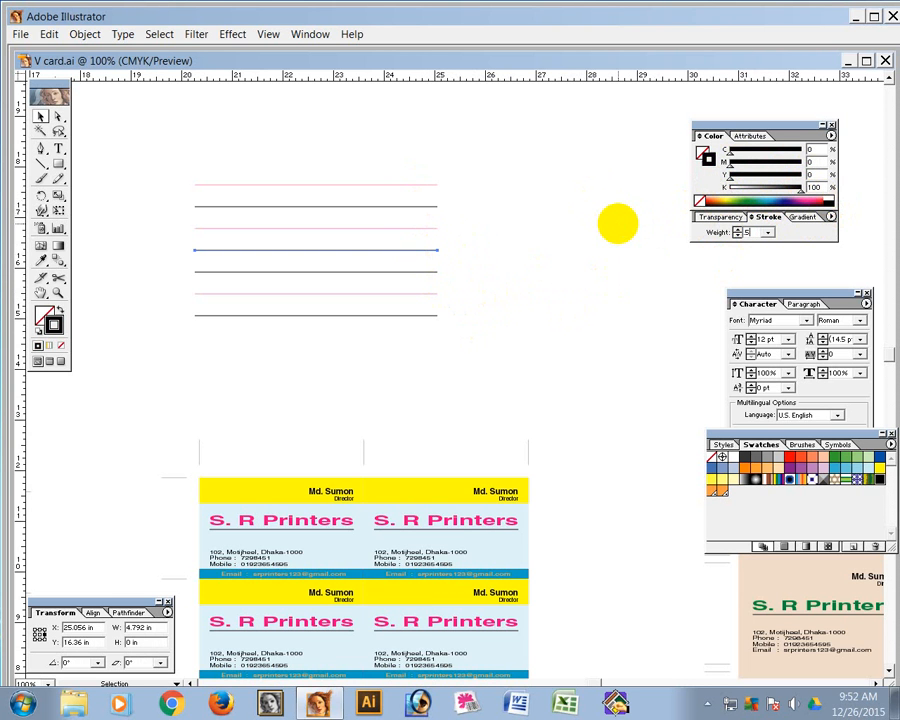
text(.5)
key(Return)
click(618, 277)
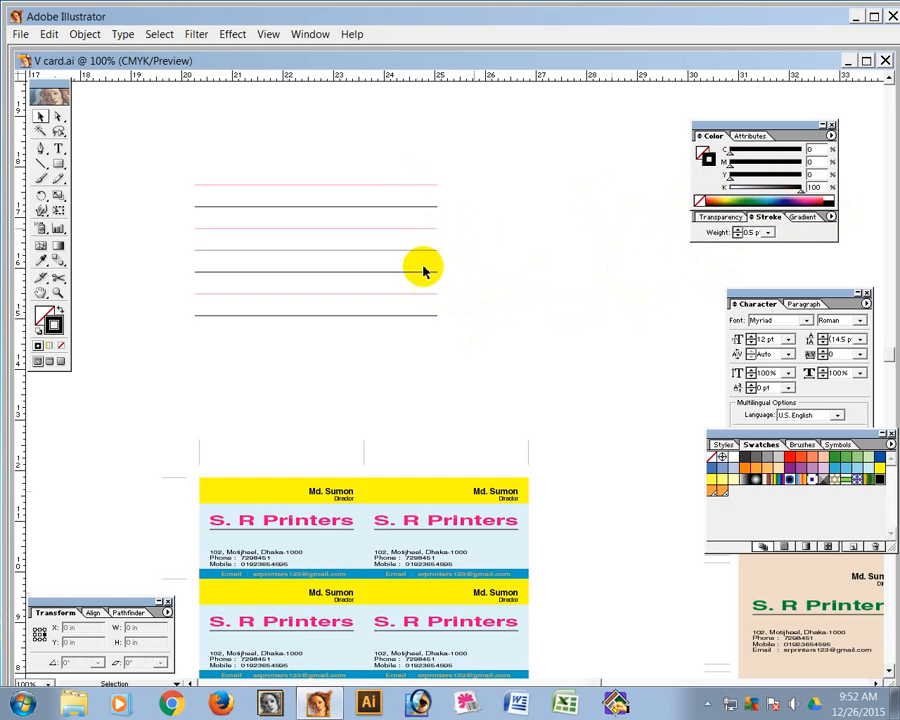
click(509, 277)
Draw a near-square rectangle about 0.88 by 0.82 in beside the line stack and swap fill and stroke to make it solid black
drag(497, 243, 362, 243)
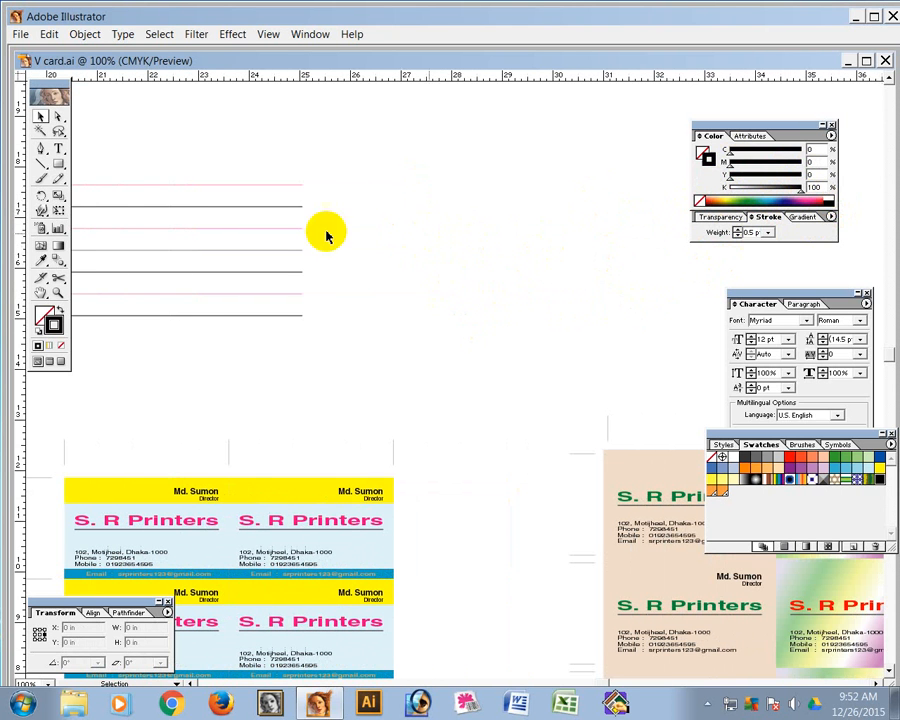
click(58, 165)
mouse_move(335, 184)
mouse_down()
mouse_move(386, 245)
mouse_move(381, 223)
mouse_up()
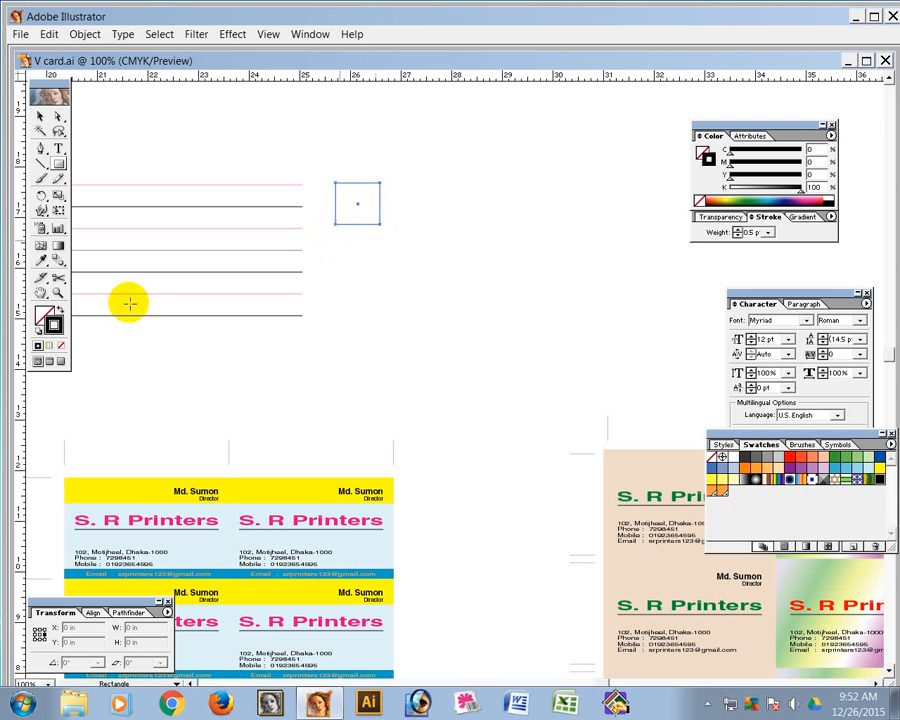
click(61, 310)
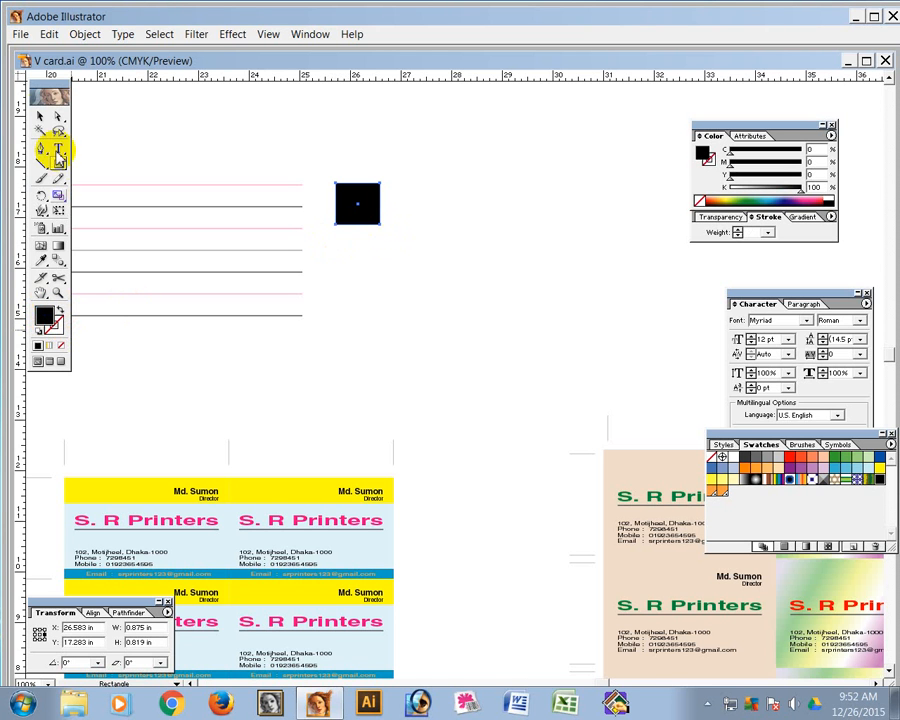
Copy the black square sideways by about 1.28 in and repeat the copy twice to form a row of four
drag(356, 204, 419, 209)
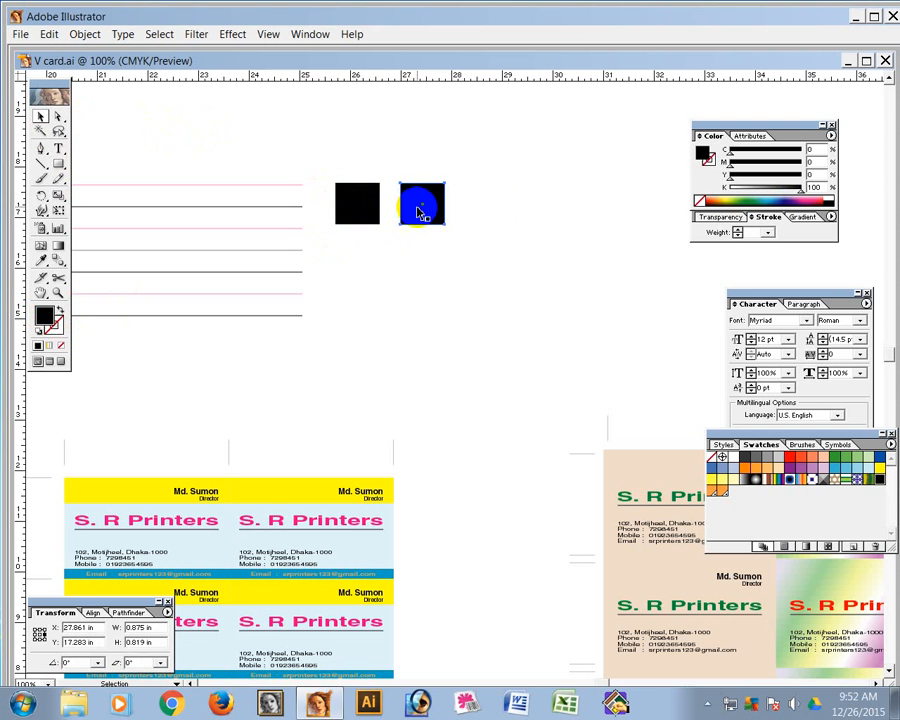
key(ctrl+d)
key(ctrl+d)
Fill the four squares with green (C 35.69, Y 82.75) and copy the row downward by about 1.06 in until there are four rows
drag(354, 155, 568, 262)
click(729, 200)
key(ctrl+d)
key(ctrl+d)
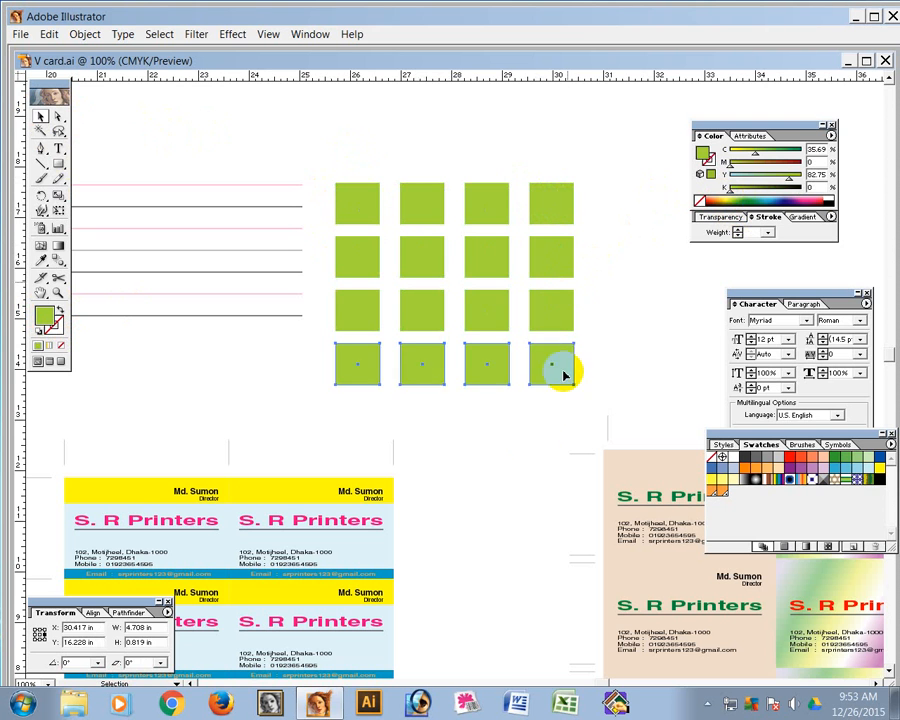
click(532, 412)
Fill the squares on both grid diagonals, except the third one in the second row, with orange (C 1.57, M 48.24, Y 67.84)
click(539, 368)
shift+click(483, 313)
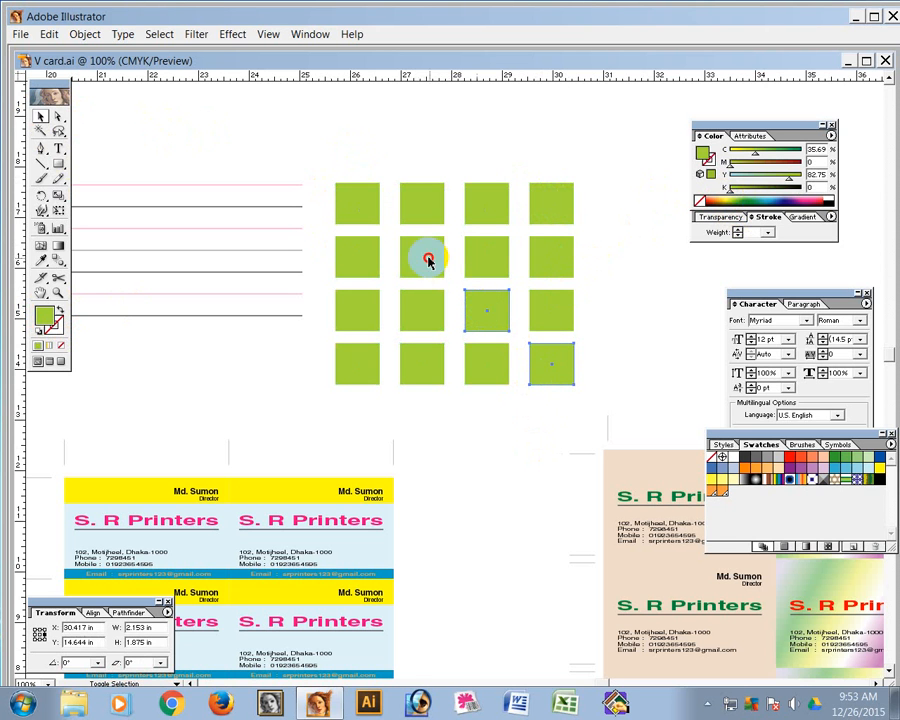
shift+click(424, 256)
shift+click(354, 203)
shift+click(552, 205)
shift+click(421, 312)
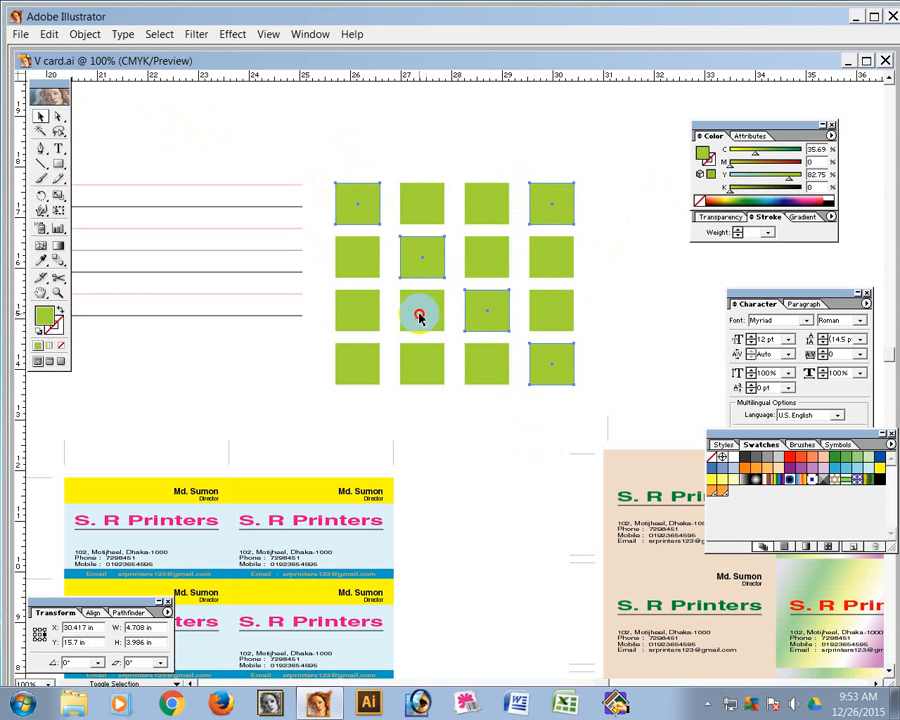
shift+click(357, 366)
click(752, 196)
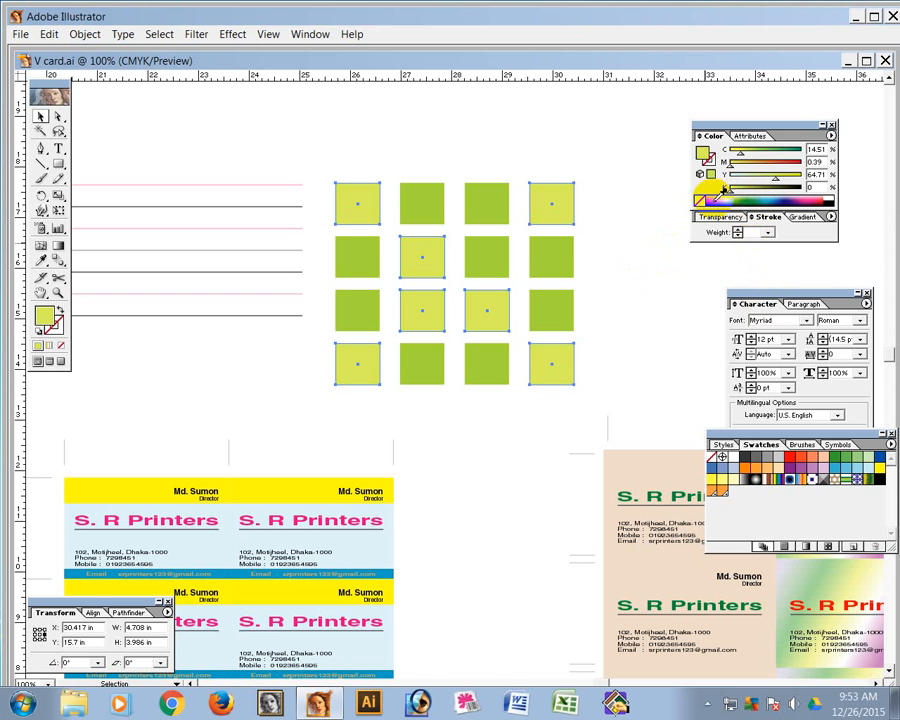
click(715, 200)
click(608, 267)
Fill the first and third squares of row two and the second square of row four with purple (C 33.73, M 44.71)
click(498, 258)
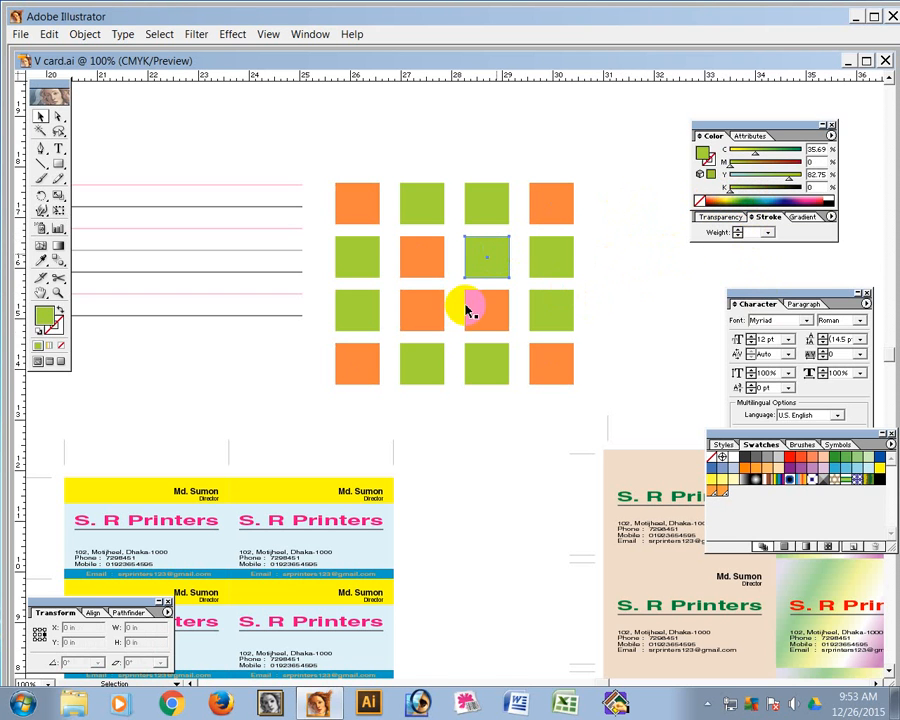
shift+click(424, 364)
shift+click(375, 260)
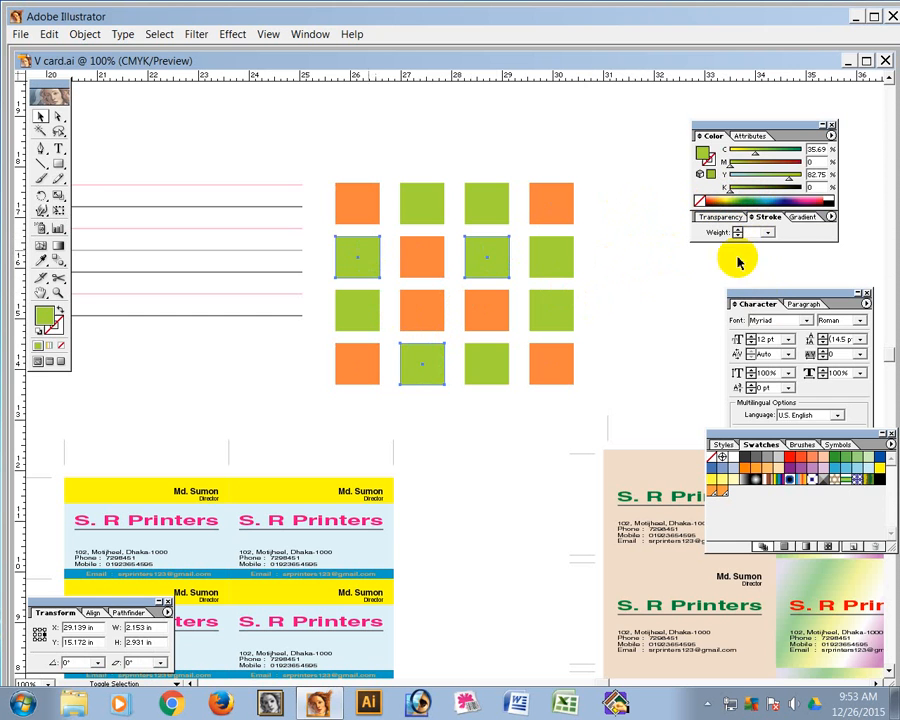
click(789, 199)
click(643, 332)
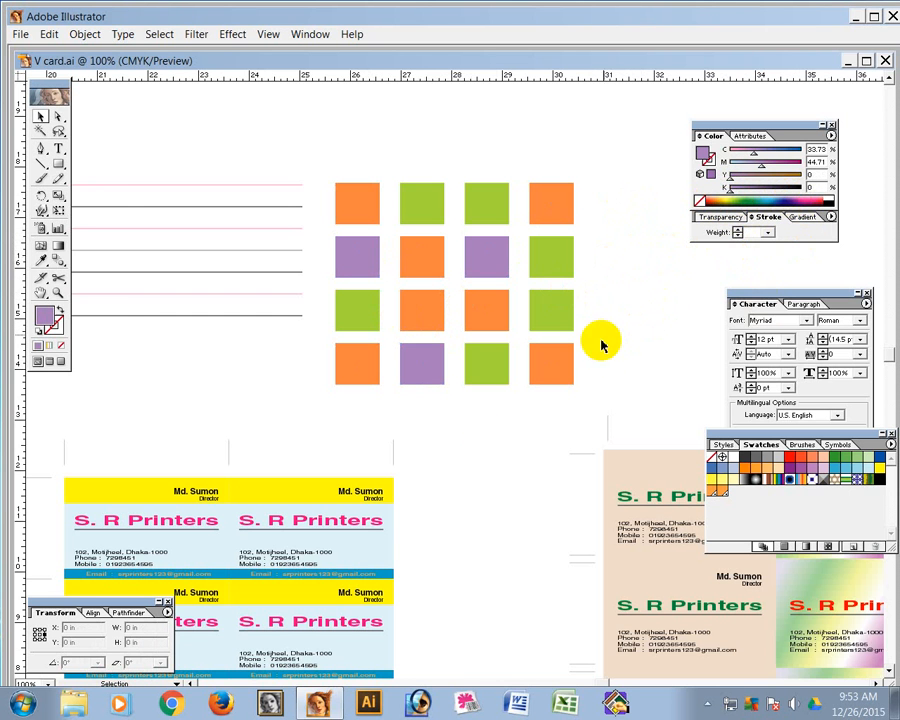
key(space)
drag(287, 412, 312, 421)
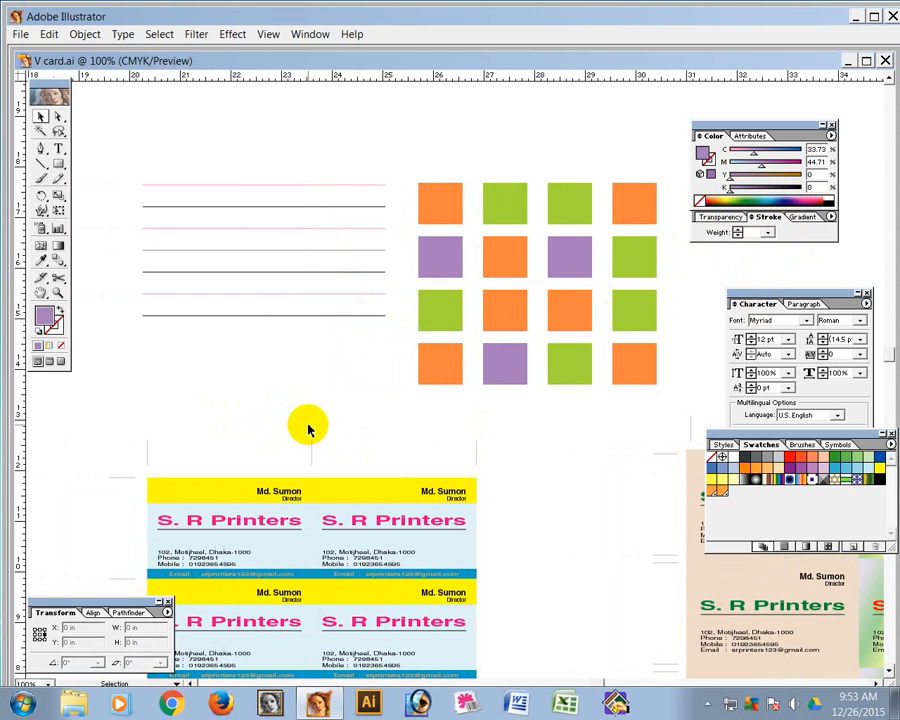
click(472, 480)
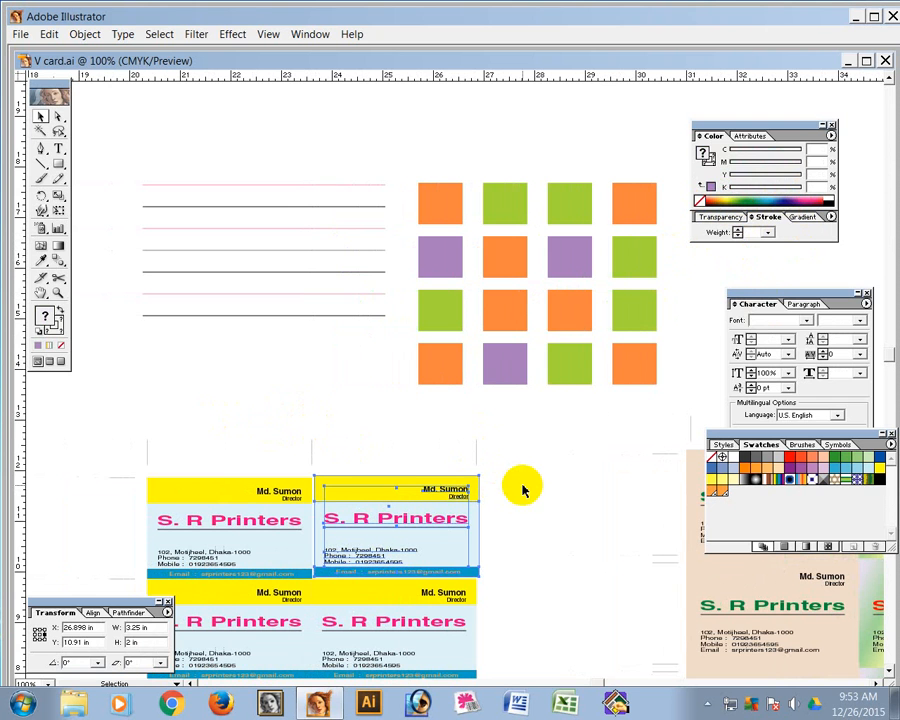
click(576, 487)
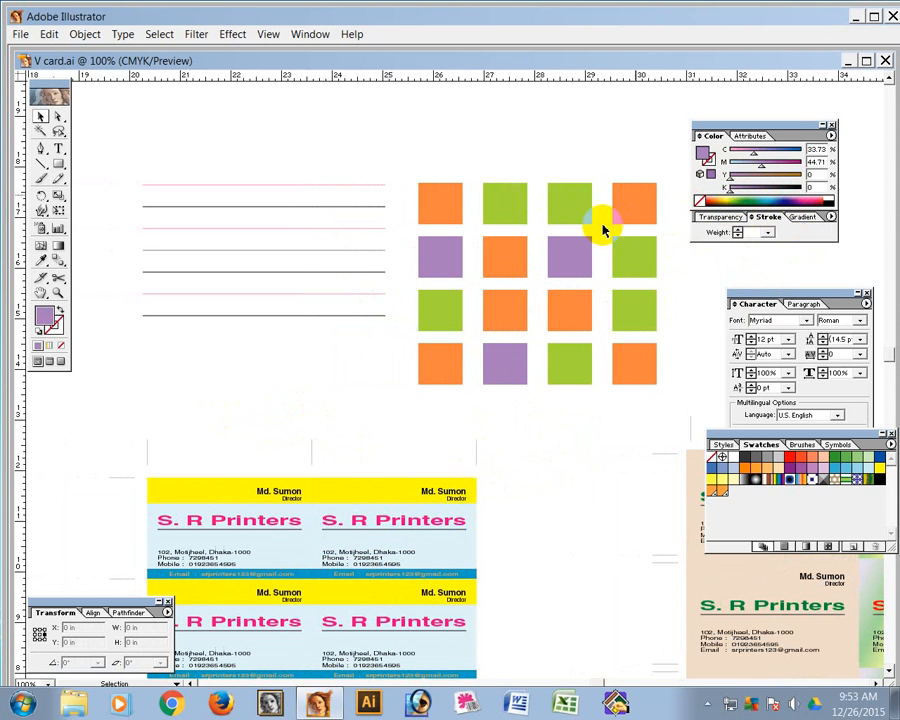
Select all seven orange squares one by one and recolour them dark blue (C 90.98, M 73.73, Y 0, K 0)
click(630, 206)
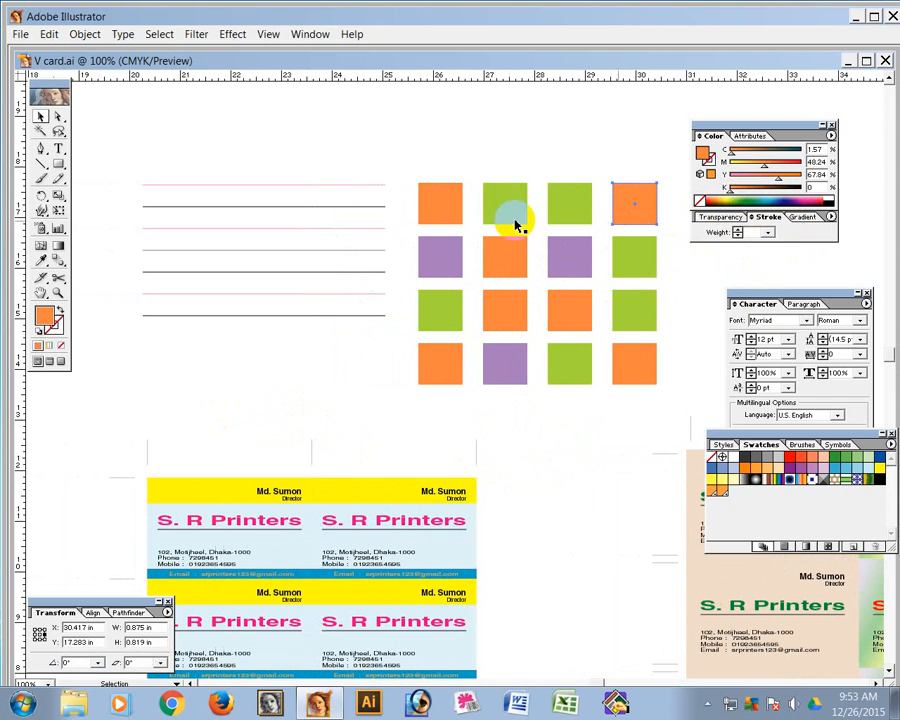
click(438, 216)
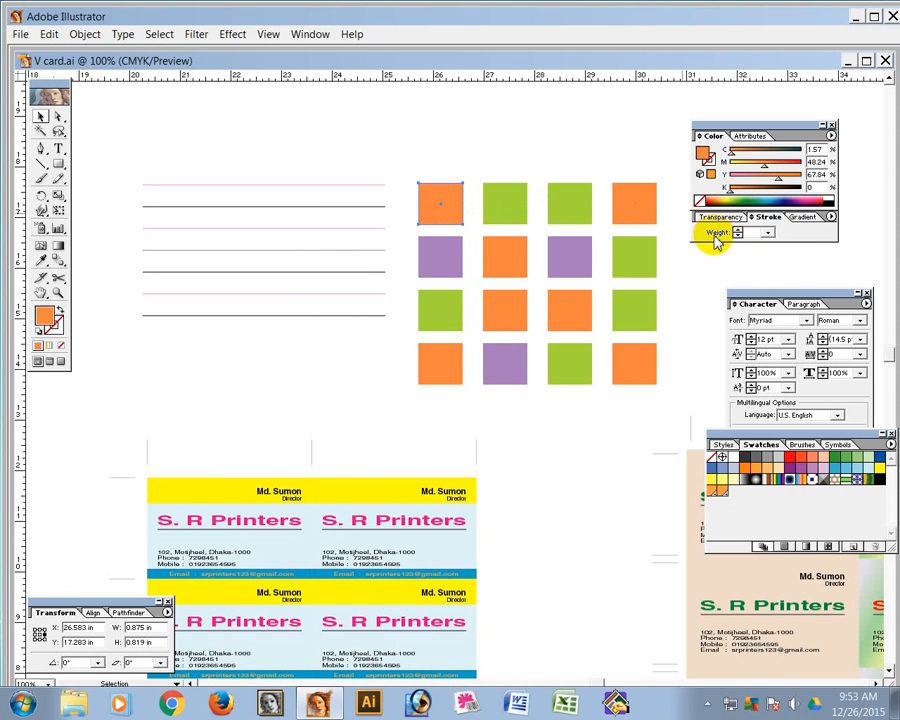
shift+click(637, 202)
shift+click(506, 257)
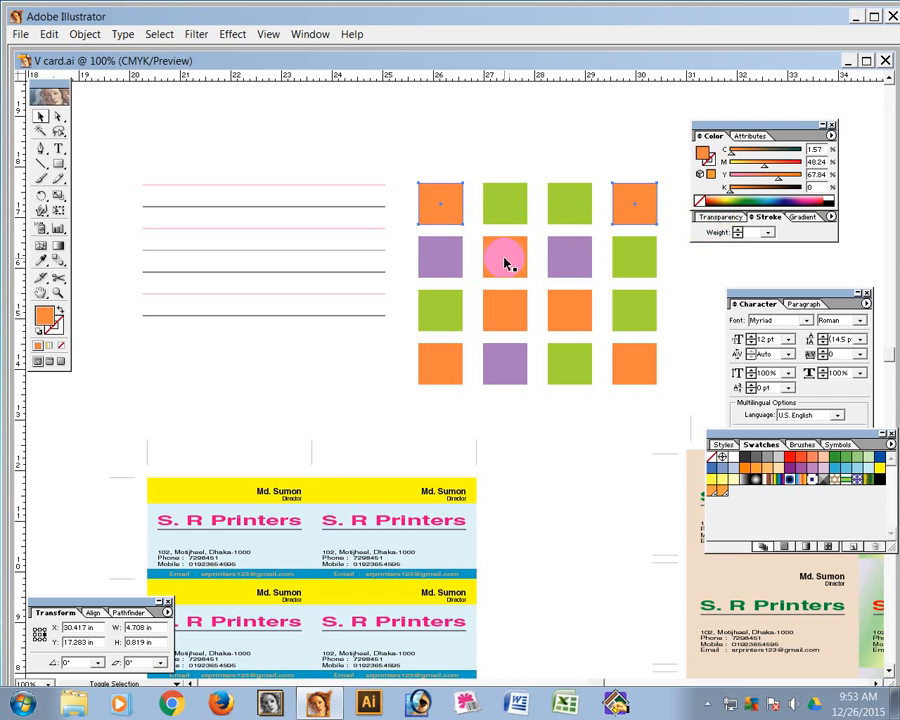
shift+click(490, 316)
shift+click(458, 372)
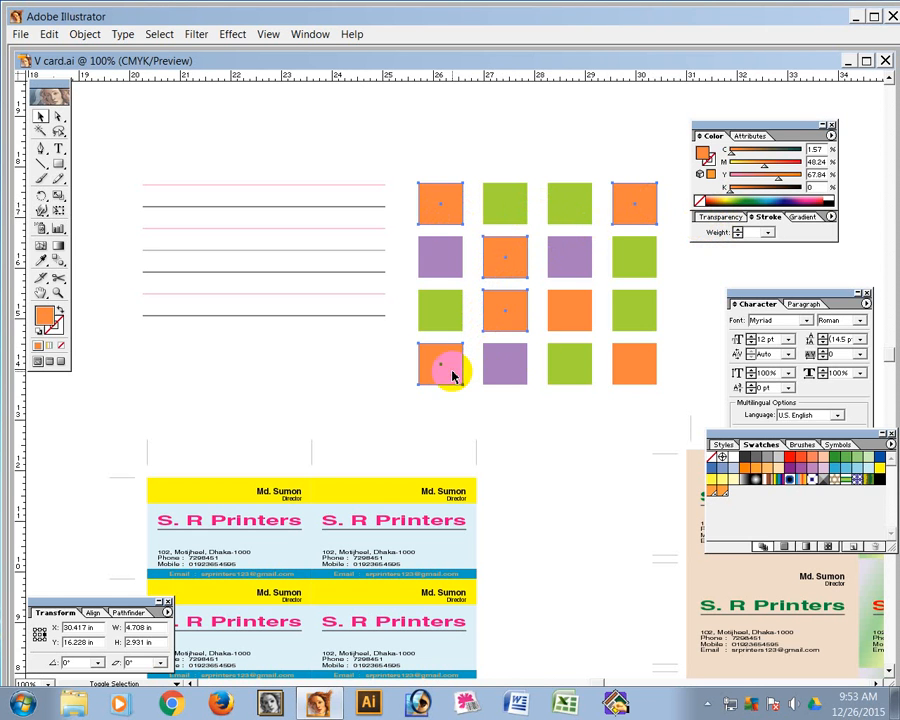
shift+click(557, 319)
shift+click(629, 362)
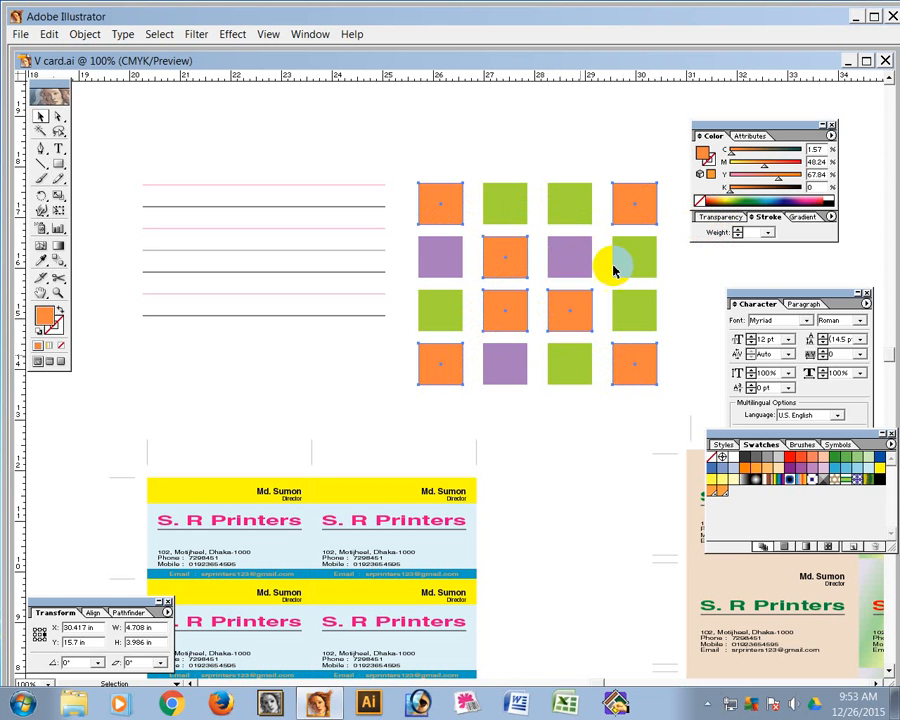
drag(742, 198, 788, 194)
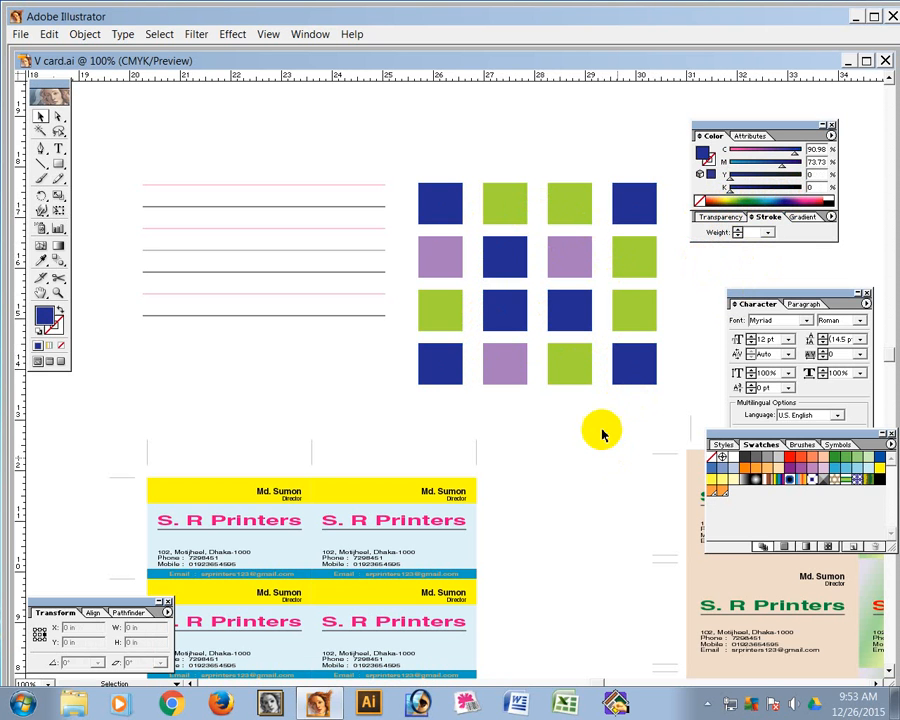
click(508, 206)
click(570, 206)
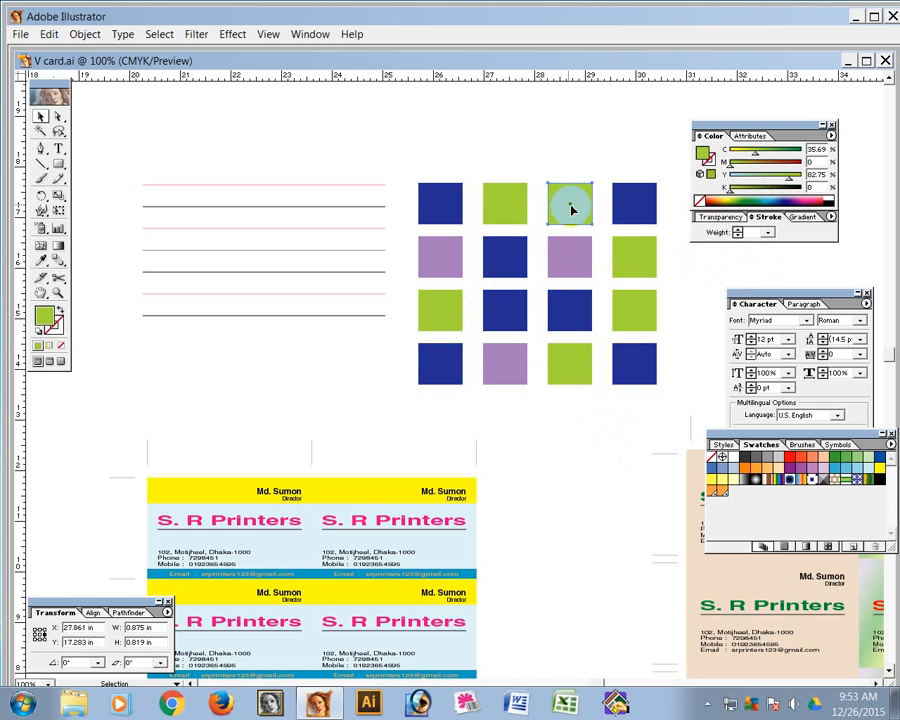
click(633, 249)
click(668, 302)
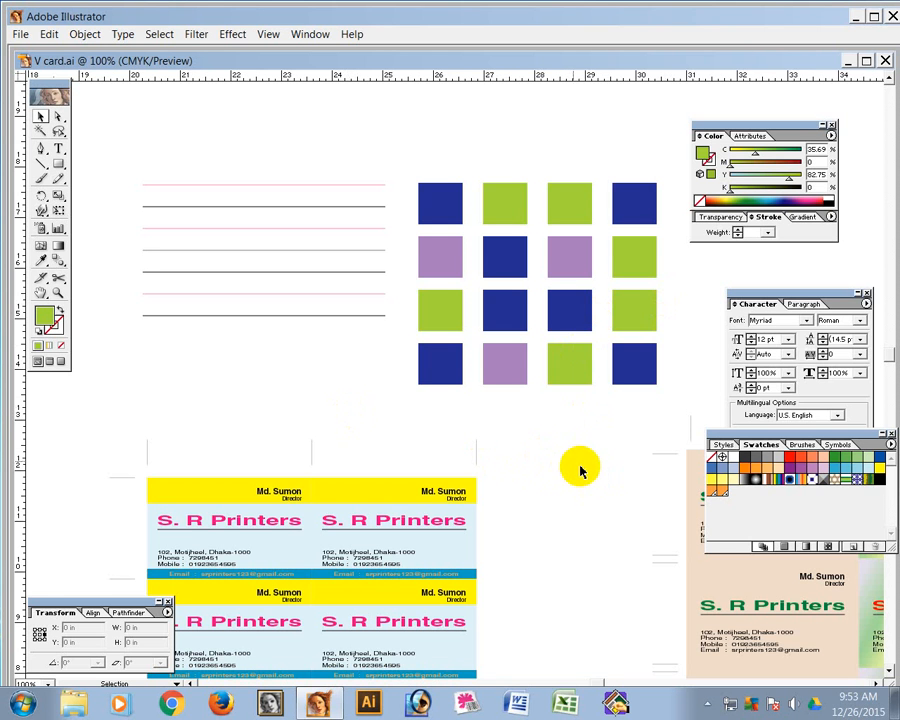
Use the blue square in the grid's upper-left corner to select all objects with the same fill colour, and clear the selection
click(443, 213)
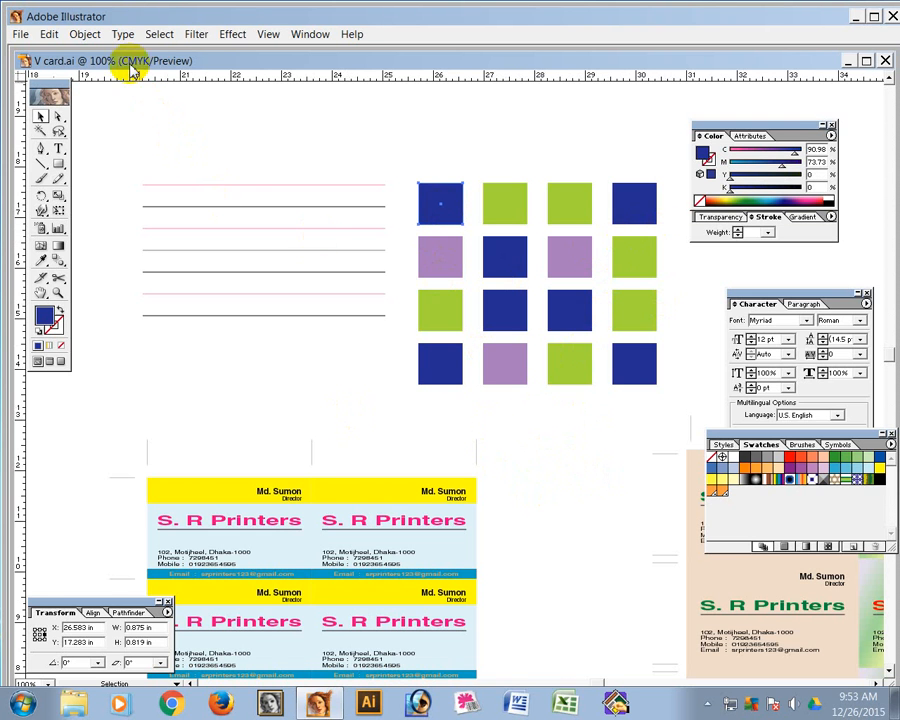
click(160, 35)
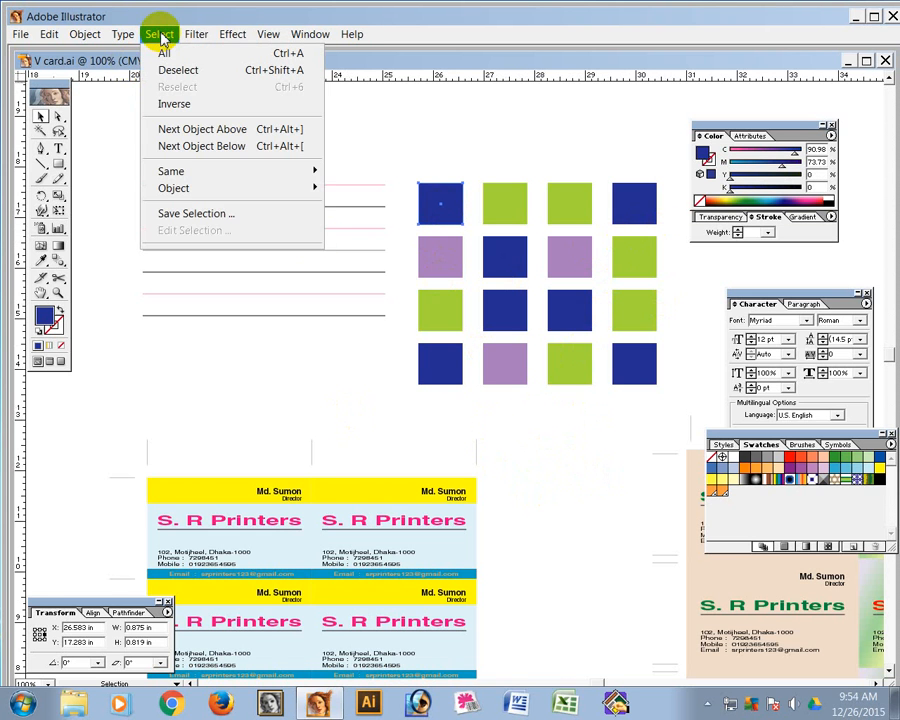
click(161, 38)
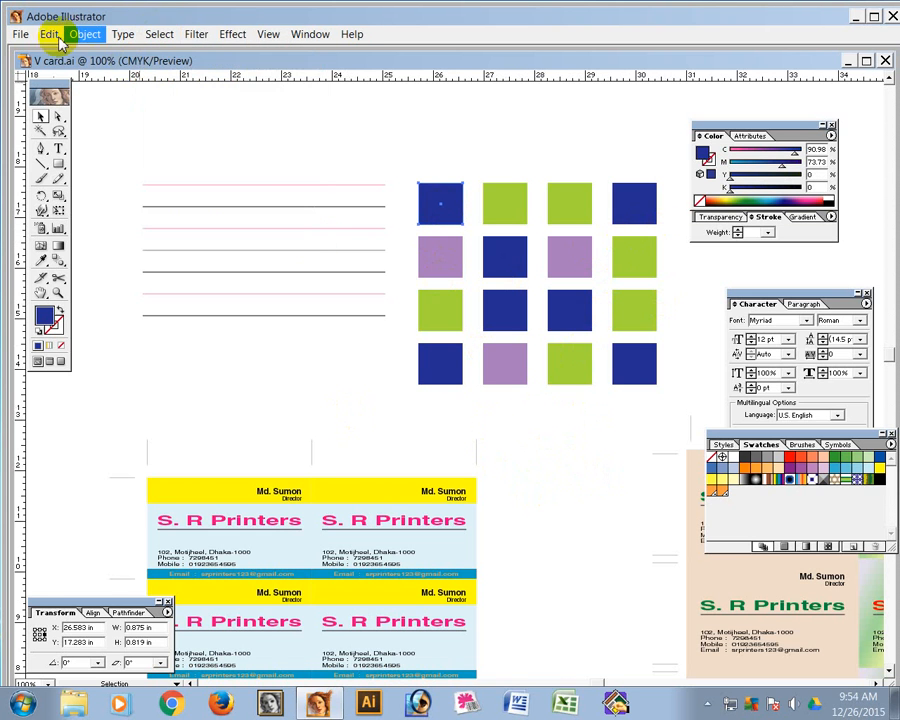
click(166, 37)
mouse_move(235, 174)
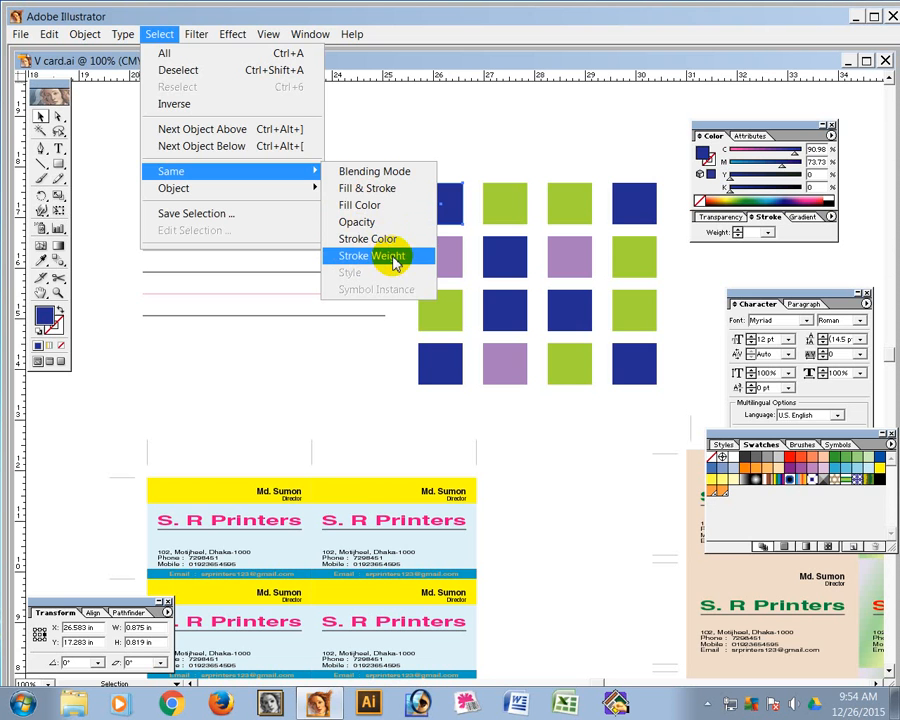
click(370, 207)
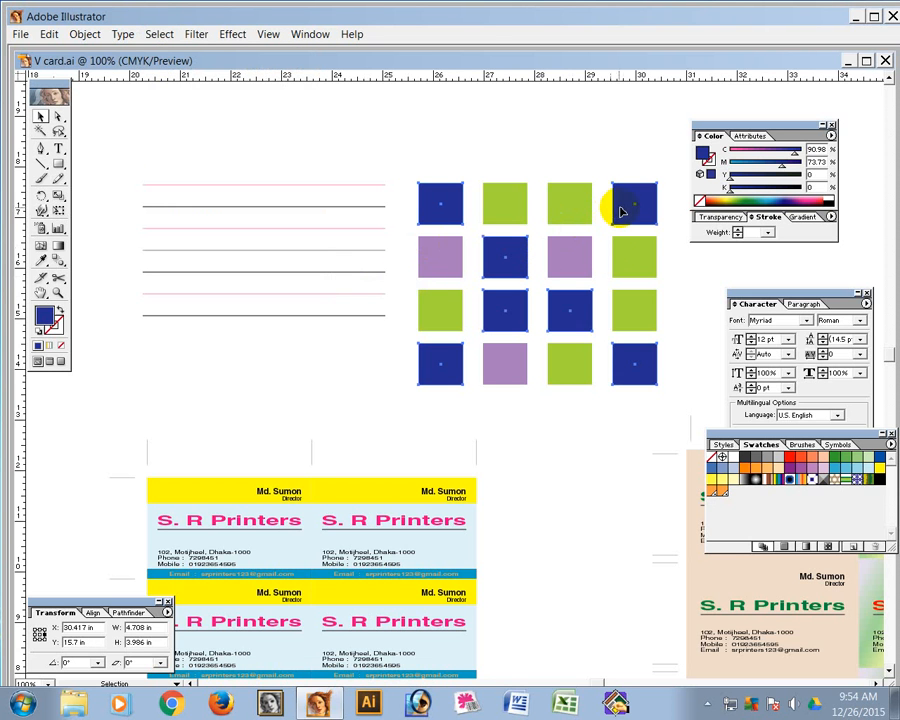
click(535, 505)
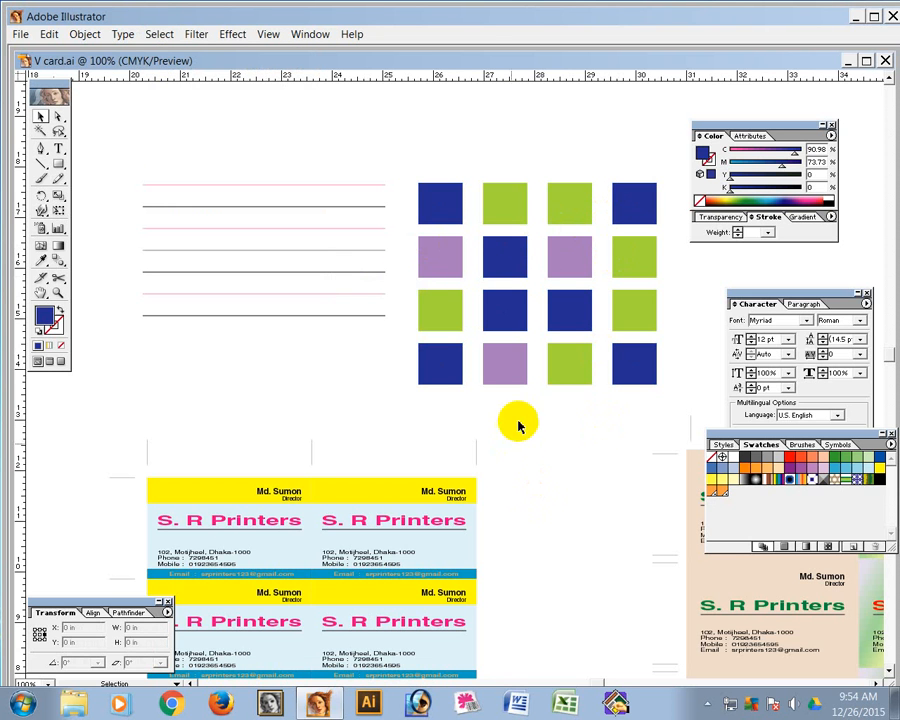
Use the yellow header of the upper-left business card to select all objects with the same fill colour, and clear the selection
drag(528, 436, 400, 338)
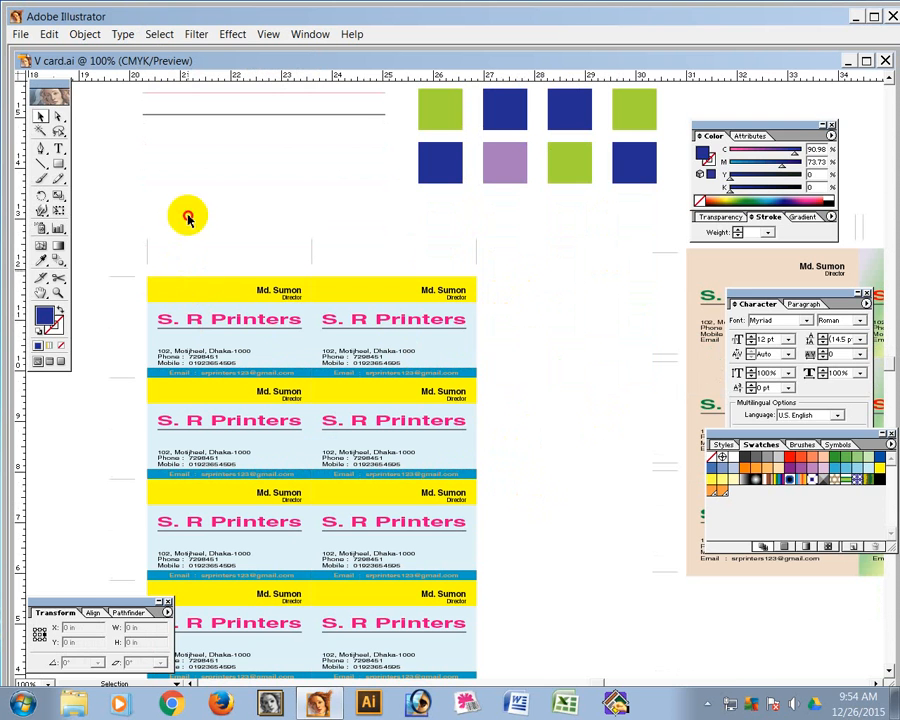
click(58, 116)
click(331, 298)
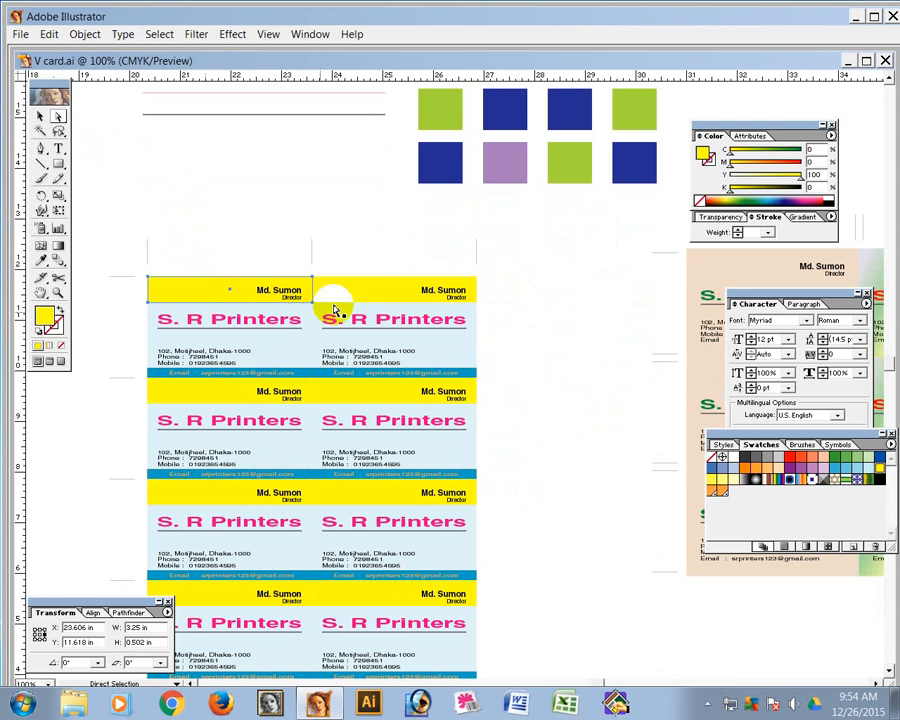
click(210, 296)
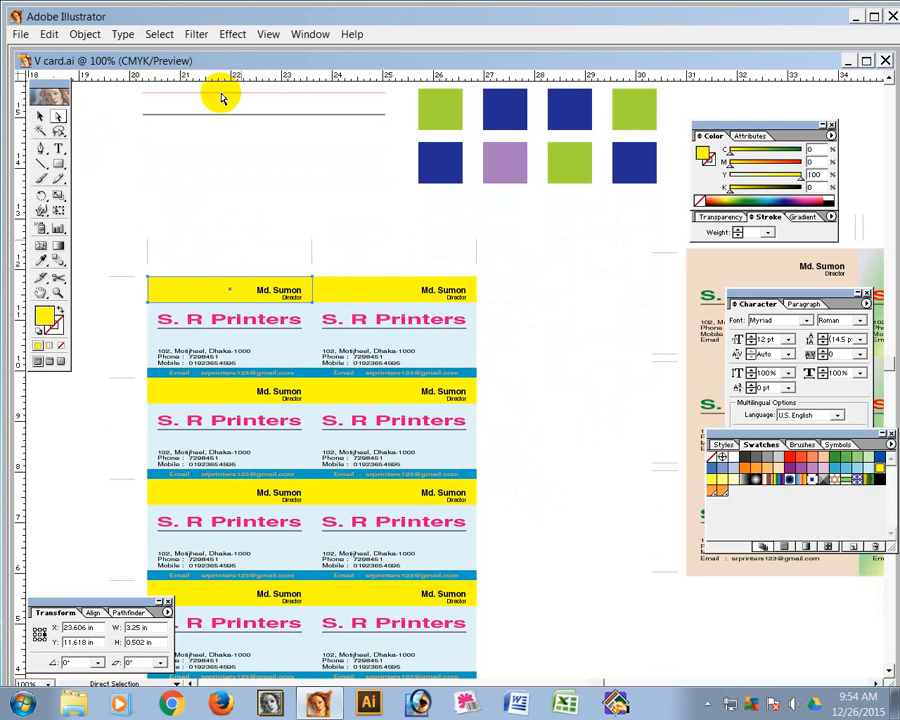
click(160, 34)
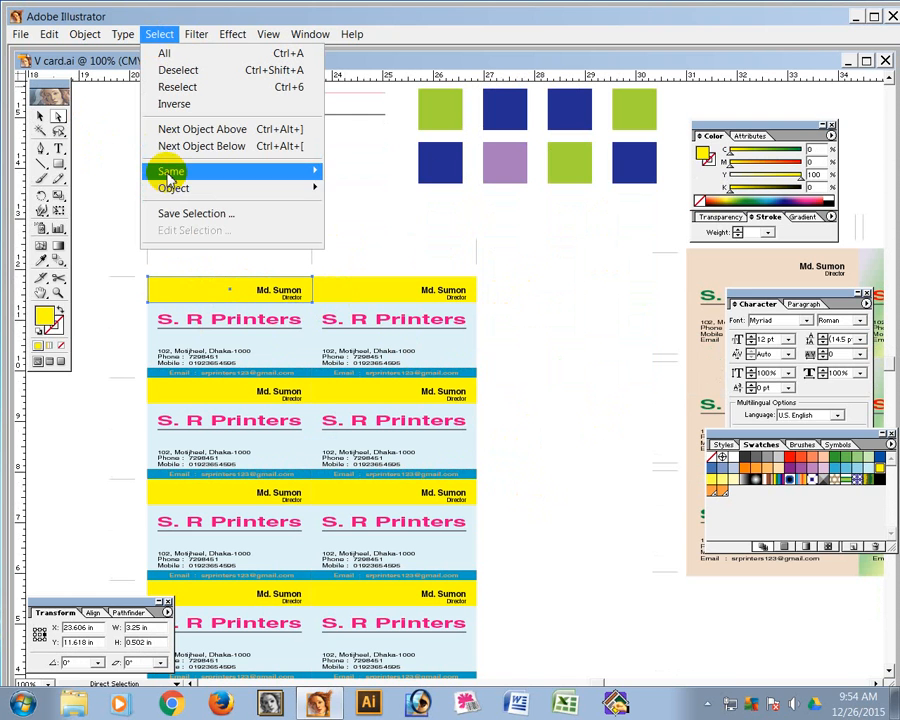
mouse_move(170, 177)
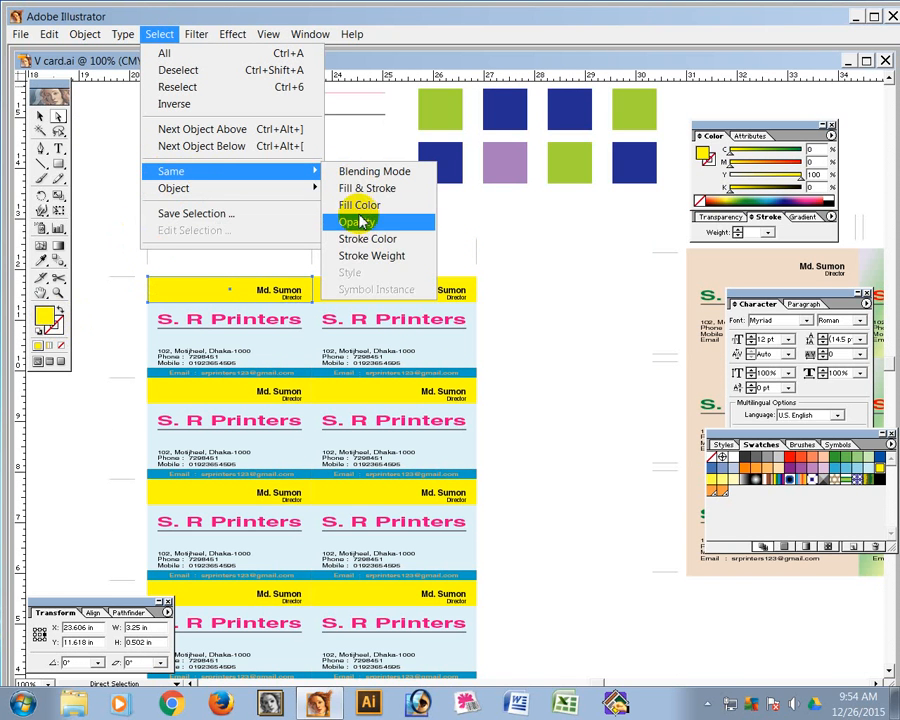
click(353, 203)
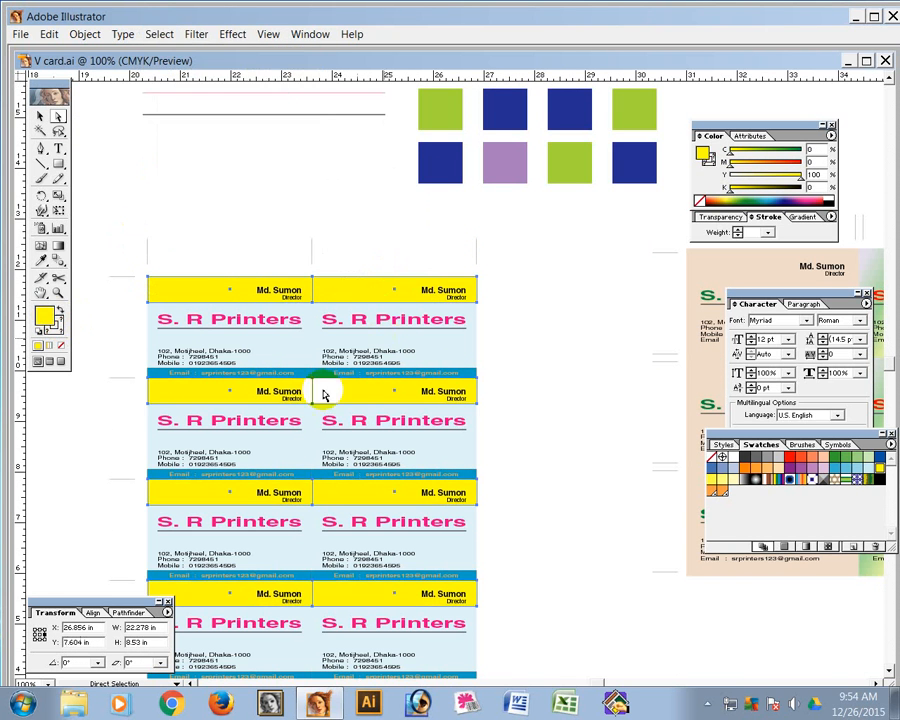
click(568, 460)
Use the light blue background of the upper-right card to select all objects with the same fill colour, and clear the selection
click(468, 355)
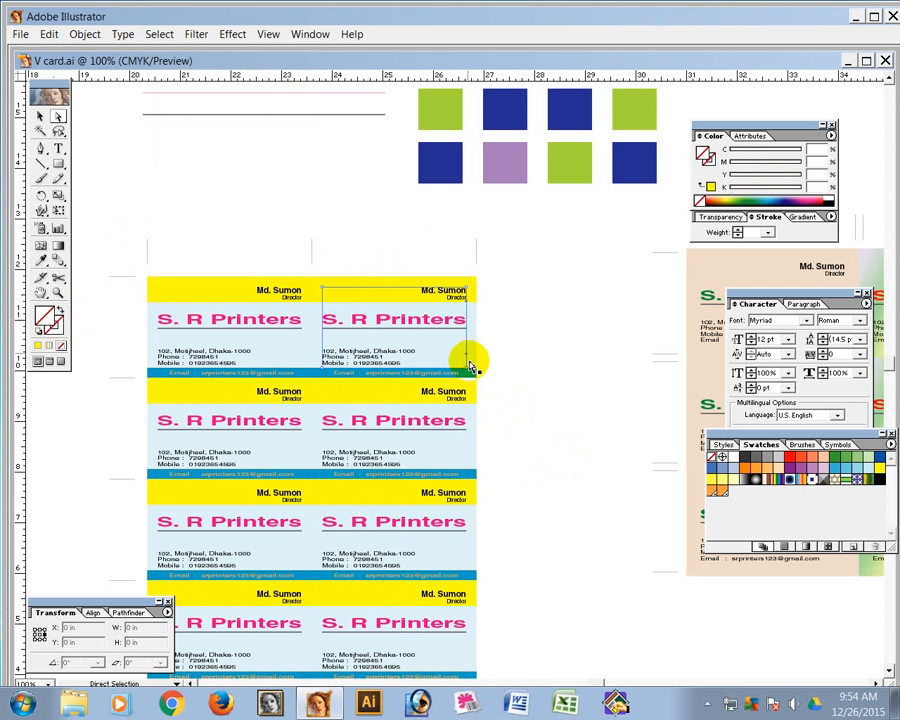
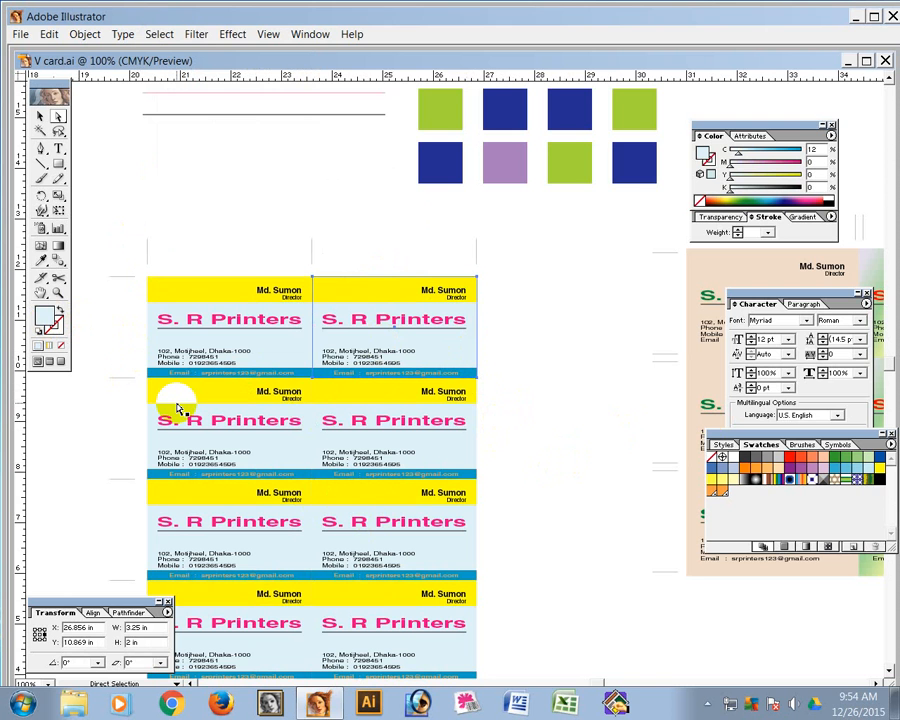
click(178, 408)
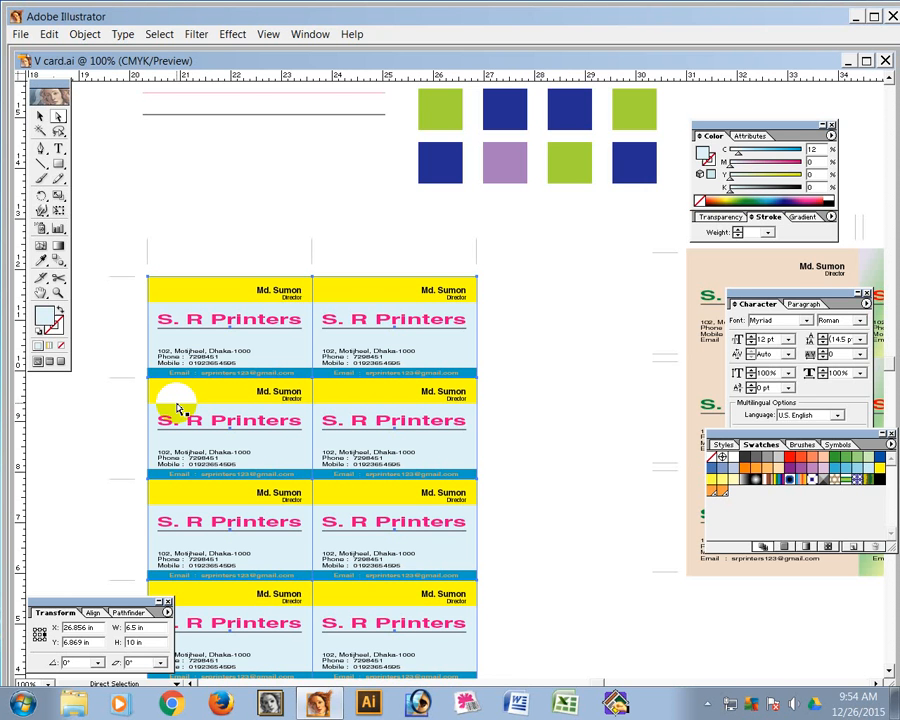
click(523, 296)
Use the topmost pink sample line to select all objects with the same stroke colour
key(space)
drag(374, 264, 375, 449)
click(237, 169)
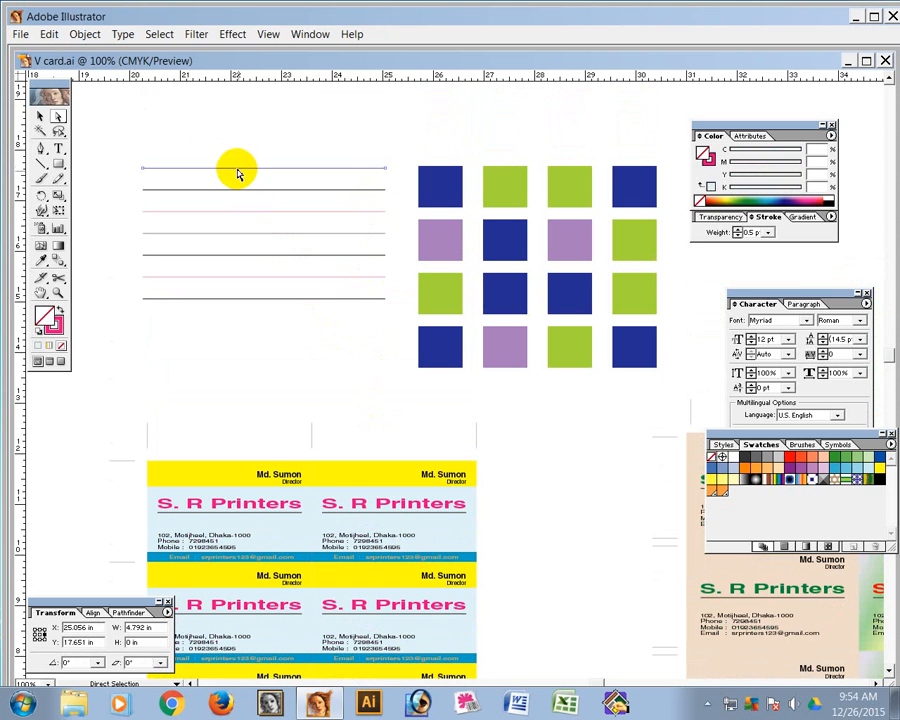
click(159, 35)
mouse_move(178, 172)
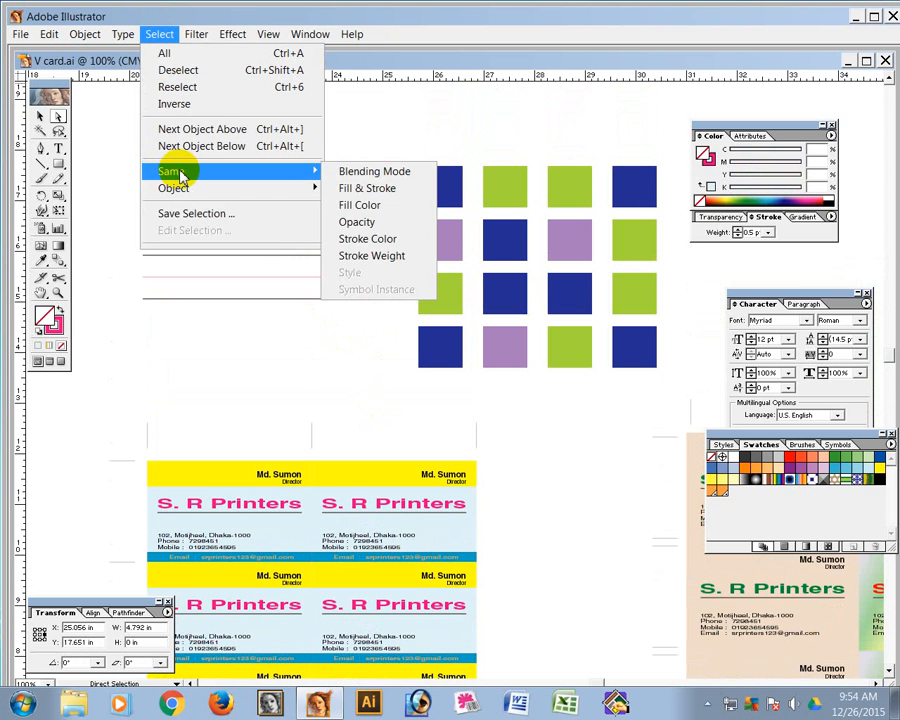
click(368, 241)
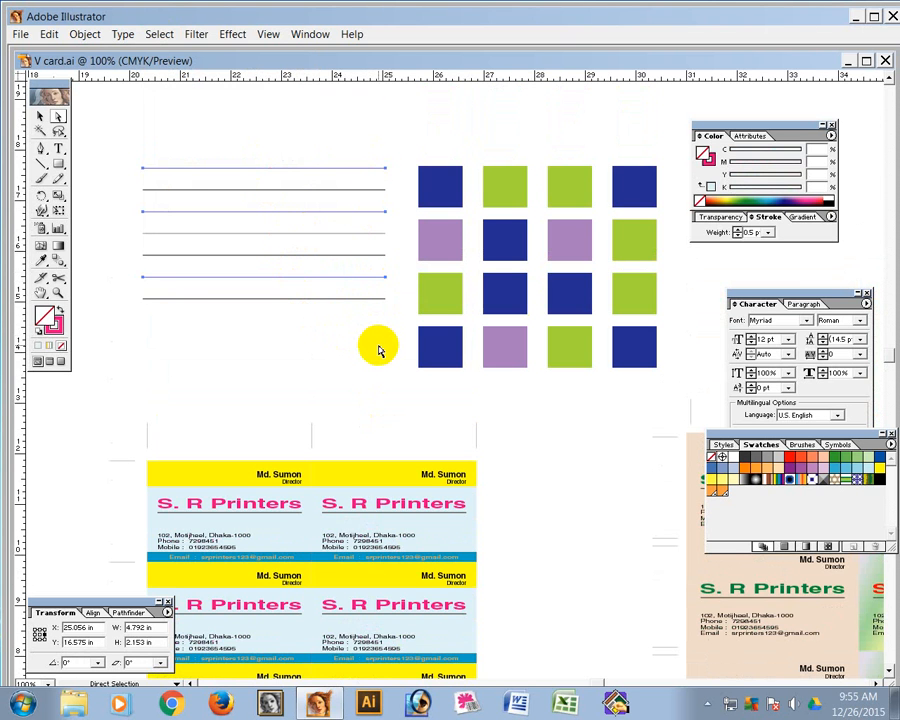
Use the topmost pink line alone to select all objects with the same stroke weight, and clear the selection
click(345, 169)
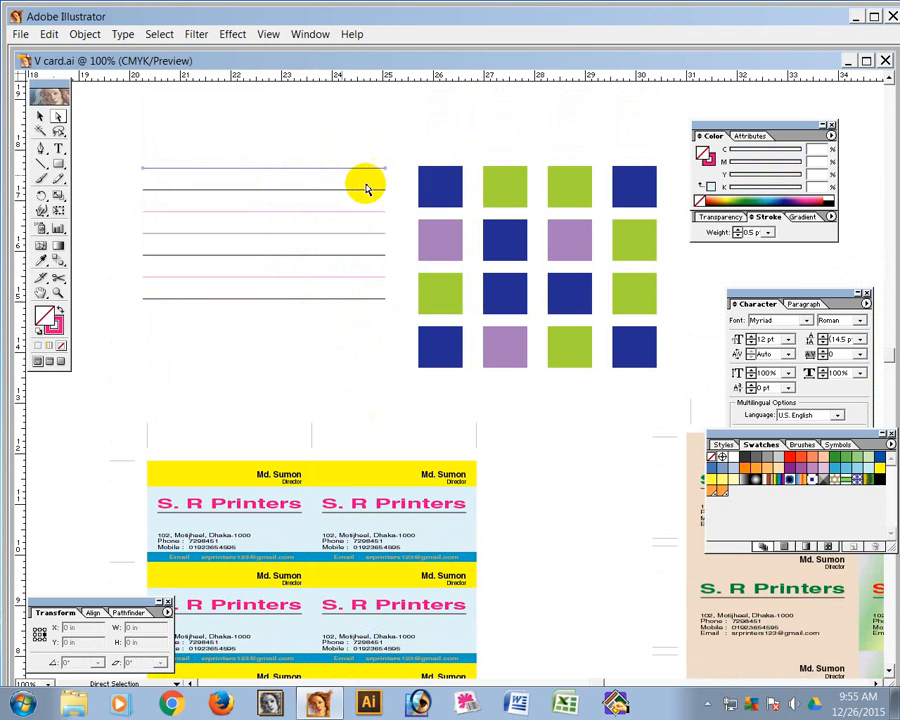
click(156, 36)
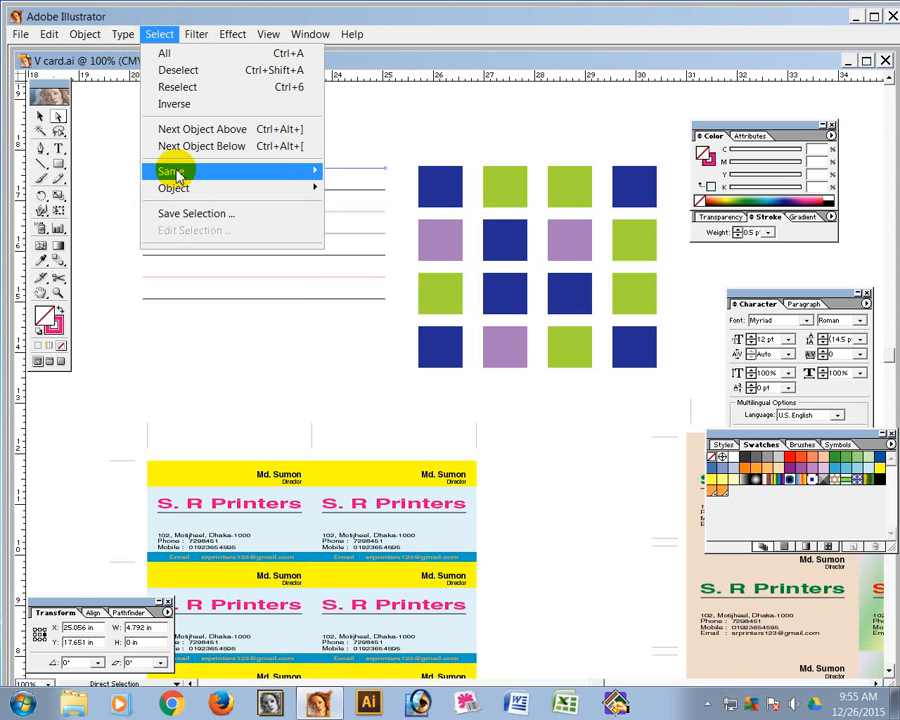
mouse_move(176, 173)
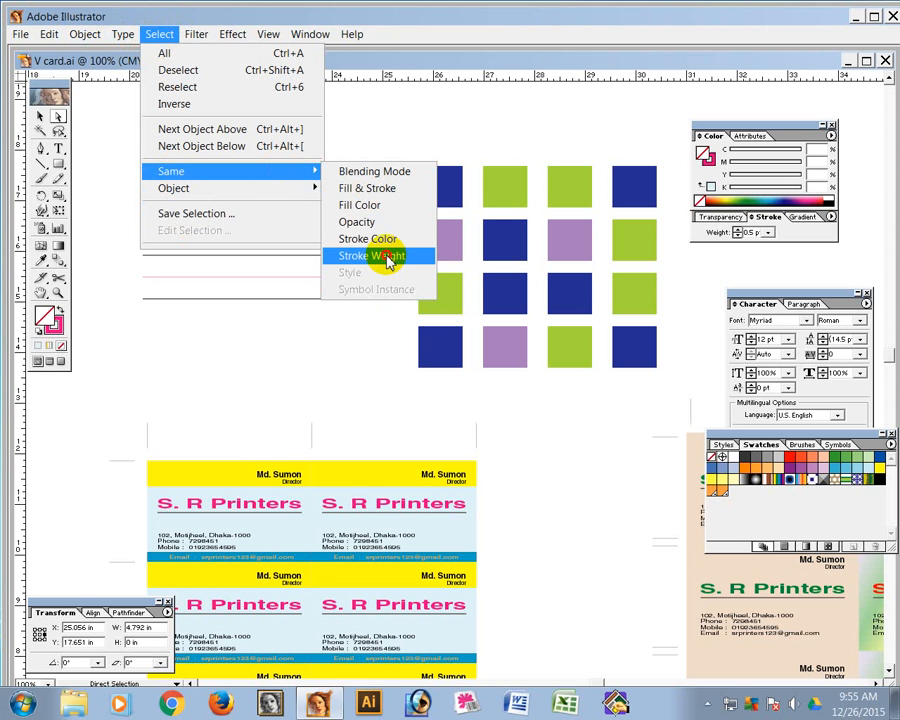
click(389, 259)
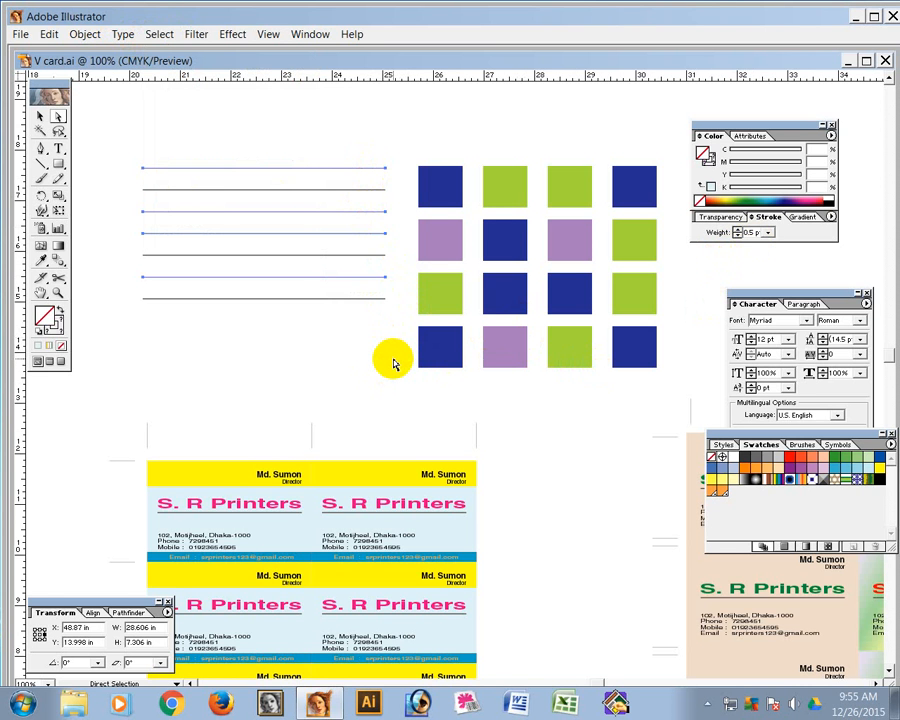
click(336, 390)
Use the middle crop mark above the yellow-headed card sheet to select all objects with the same stroke colour
key(space)
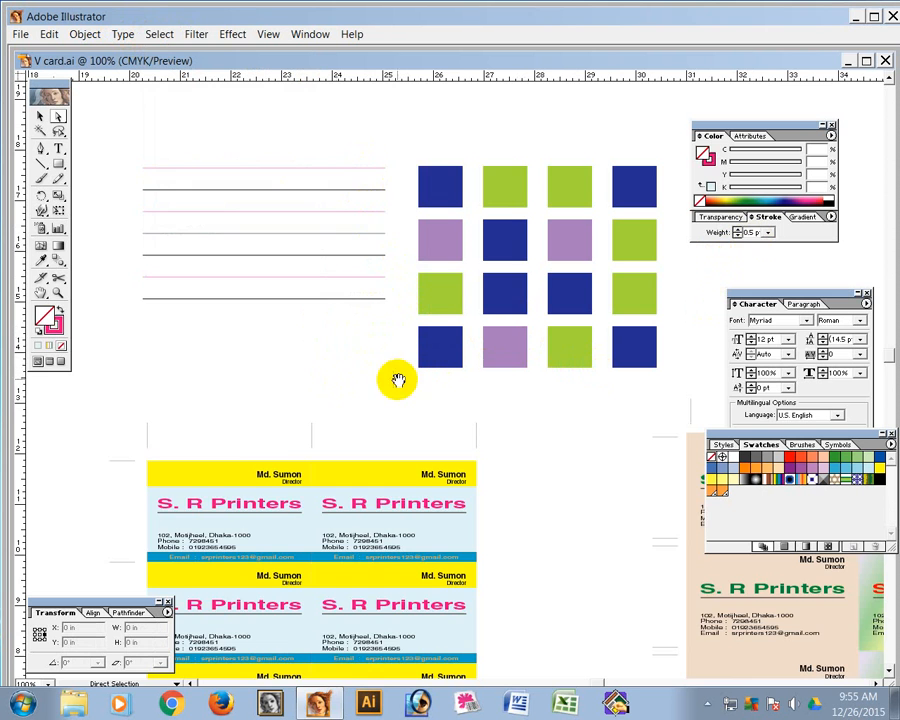
scroll(373, 289, down, 3)
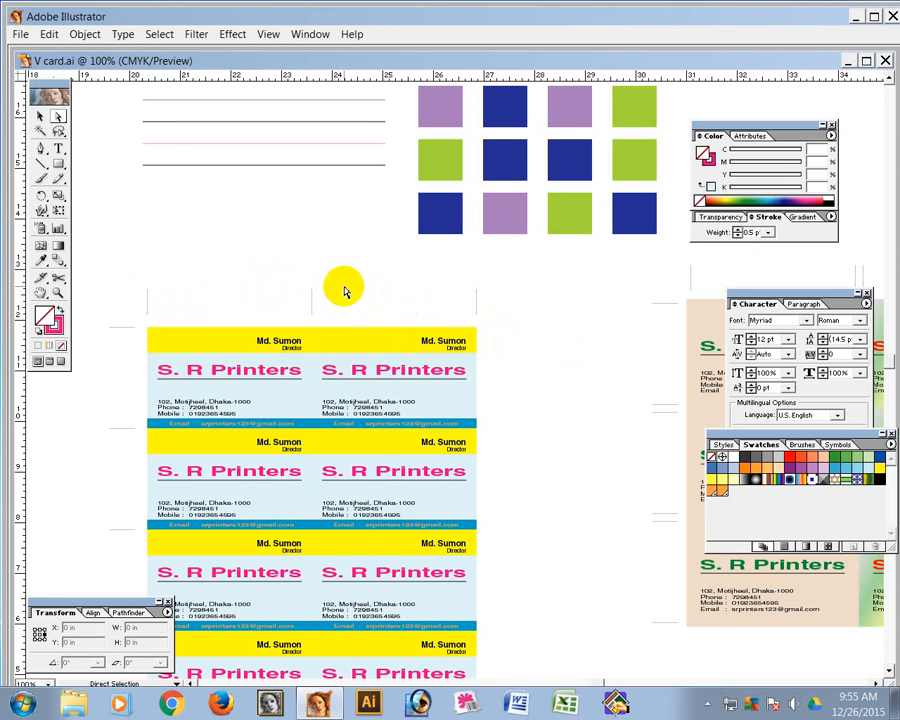
ctrl+click(312, 303)
click(159, 316)
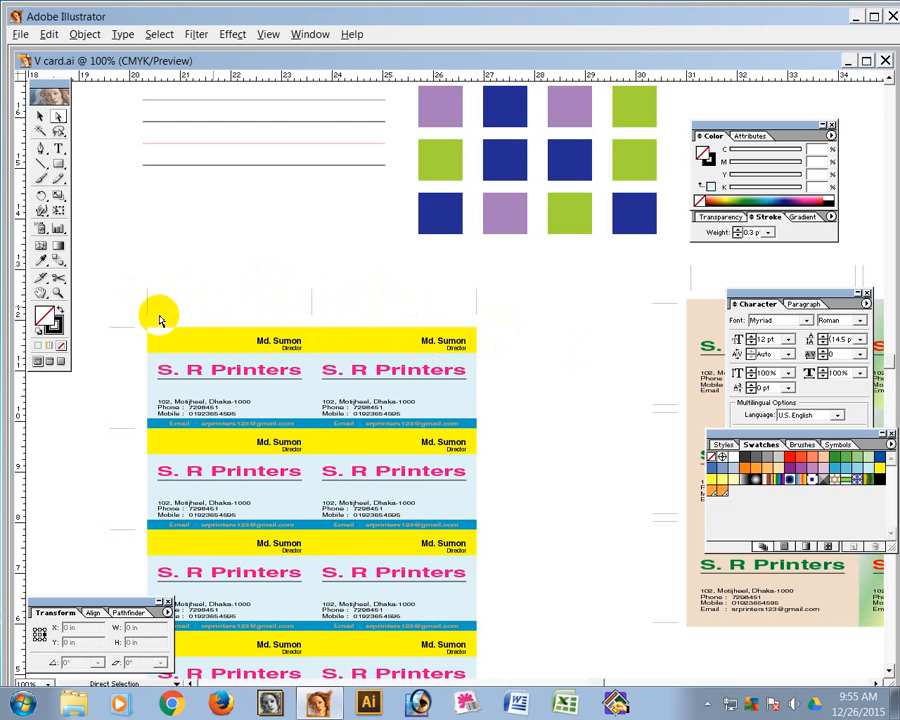
drag(251, 271, 286, 203)
drag(331, 197, 367, 233)
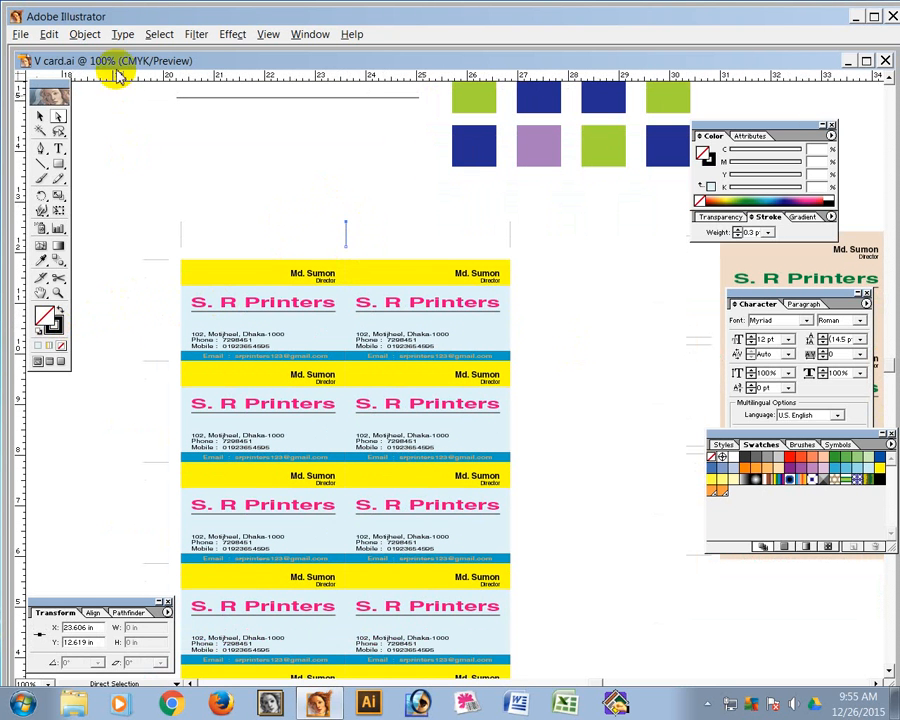
click(157, 36)
mouse_move(231, 174)
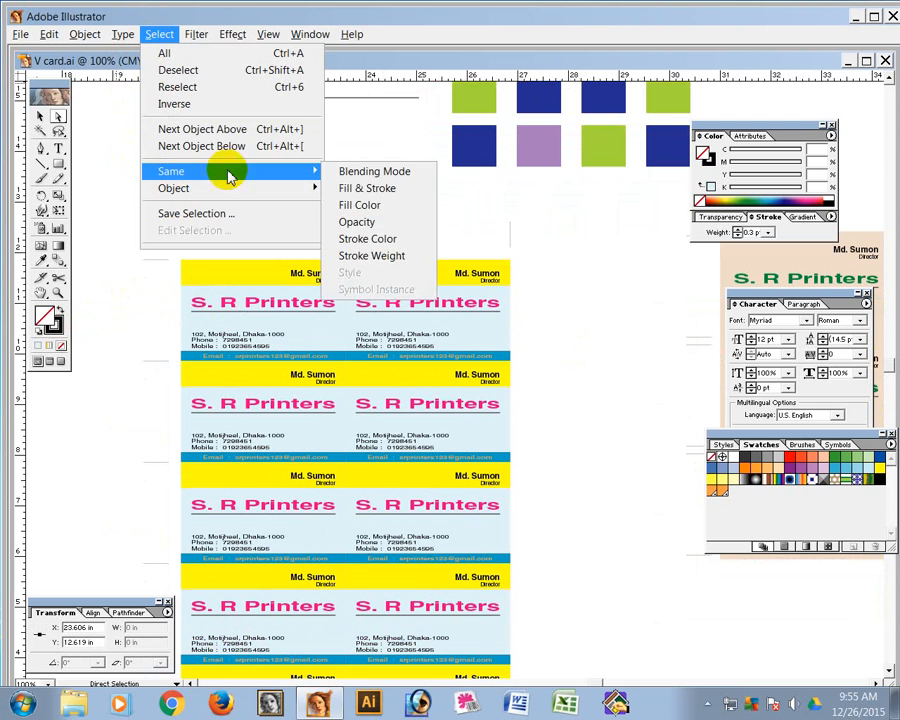
click(367, 241)
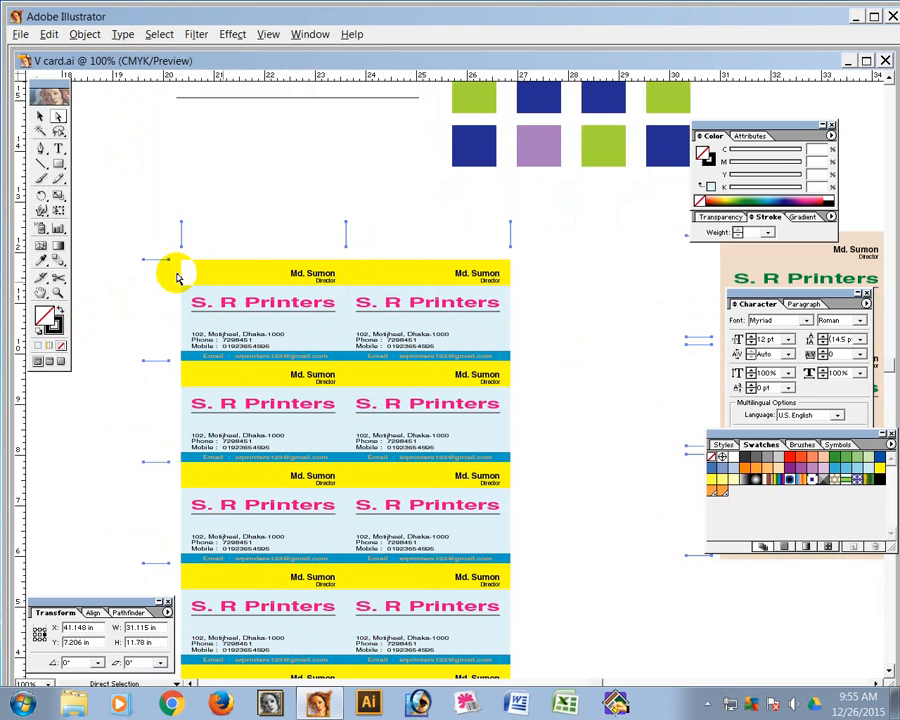
Inspect the selected crop marks around the neighbouring card sheets, and clear the selection
drag(597, 294, 396, 294)
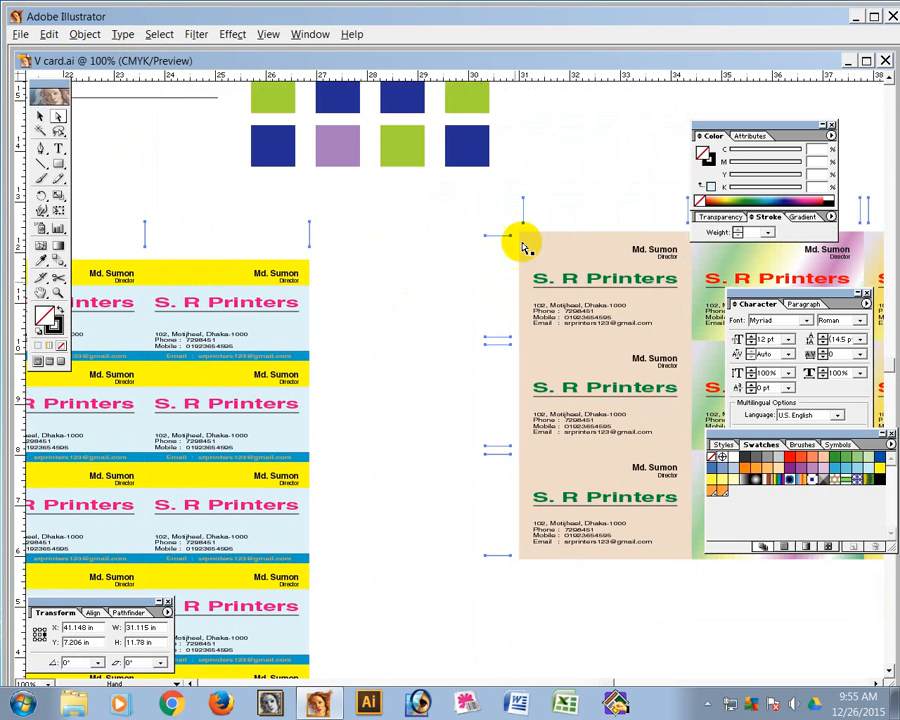
click(714, 164)
mouse_move(222, 373)
mouse_down()
mouse_move(476, 365)
mouse_move(473, 355)
mouse_move(442, 356)
mouse_up()
drag(531, 279, 231, 311)
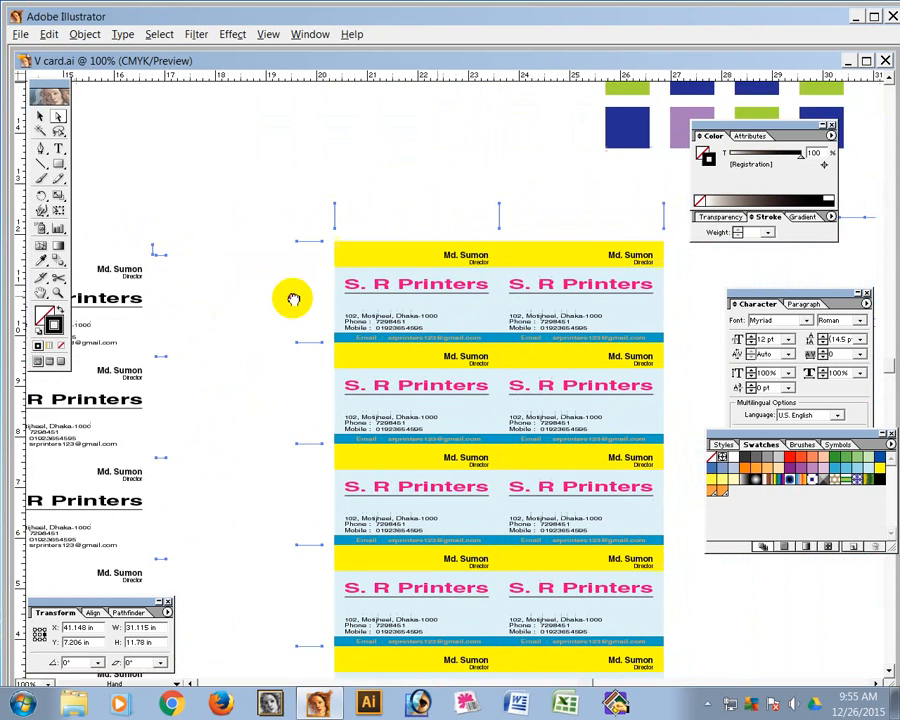
drag(293, 299, 141, 301)
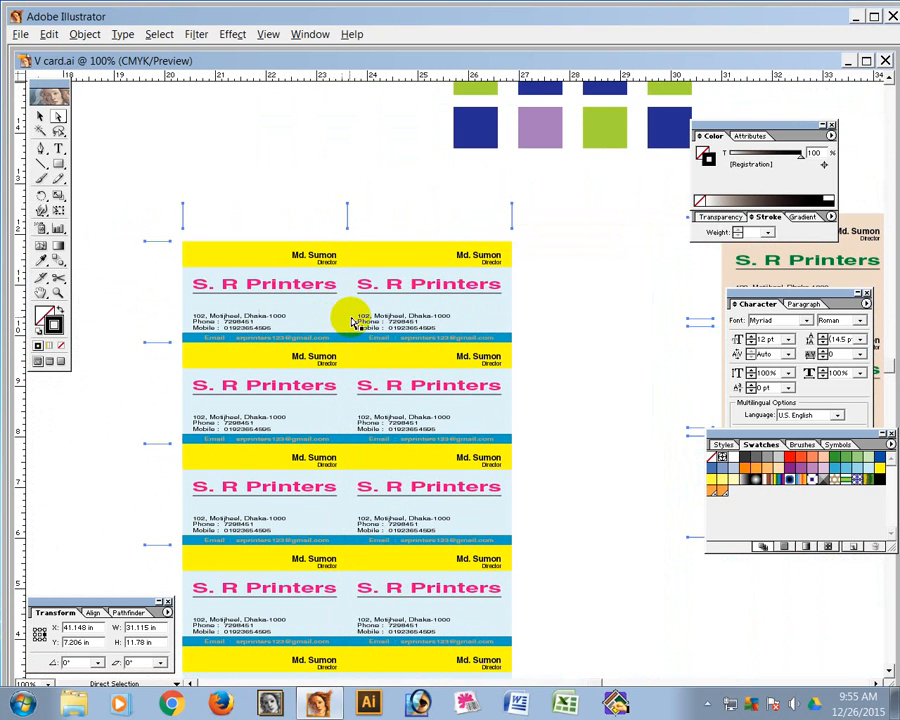
click(525, 374)
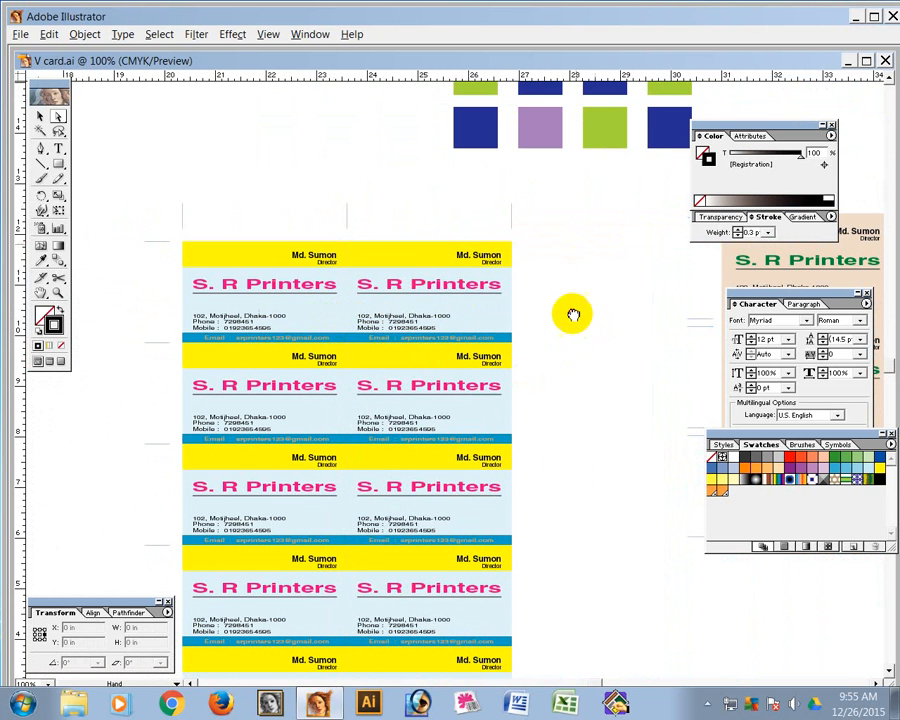
Use the black second sample line to select all objects with the same stroke colour
drag(568, 310, 562, 517)
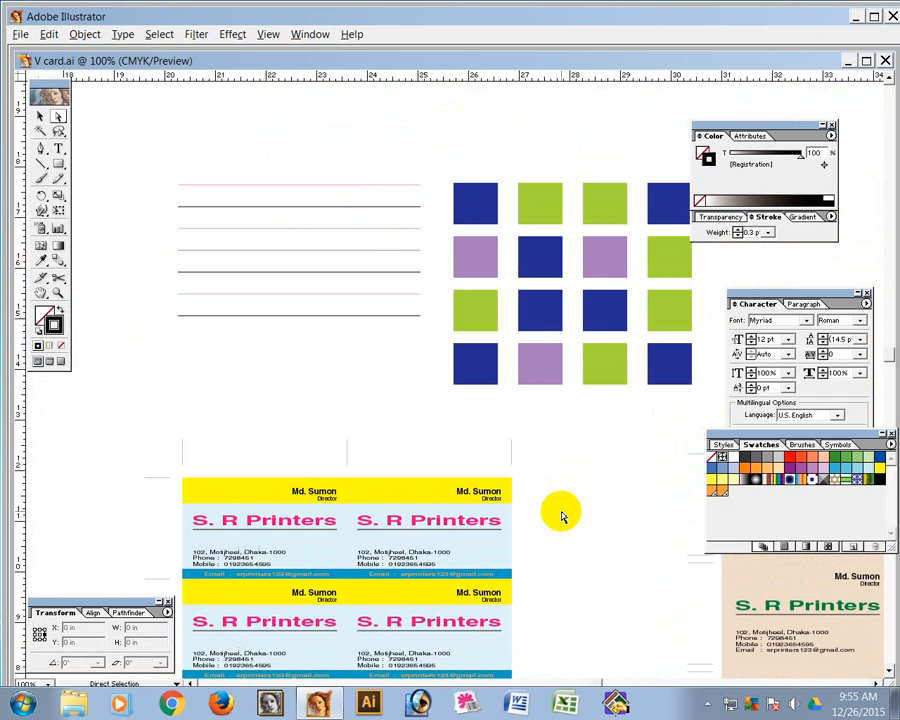
click(315, 217)
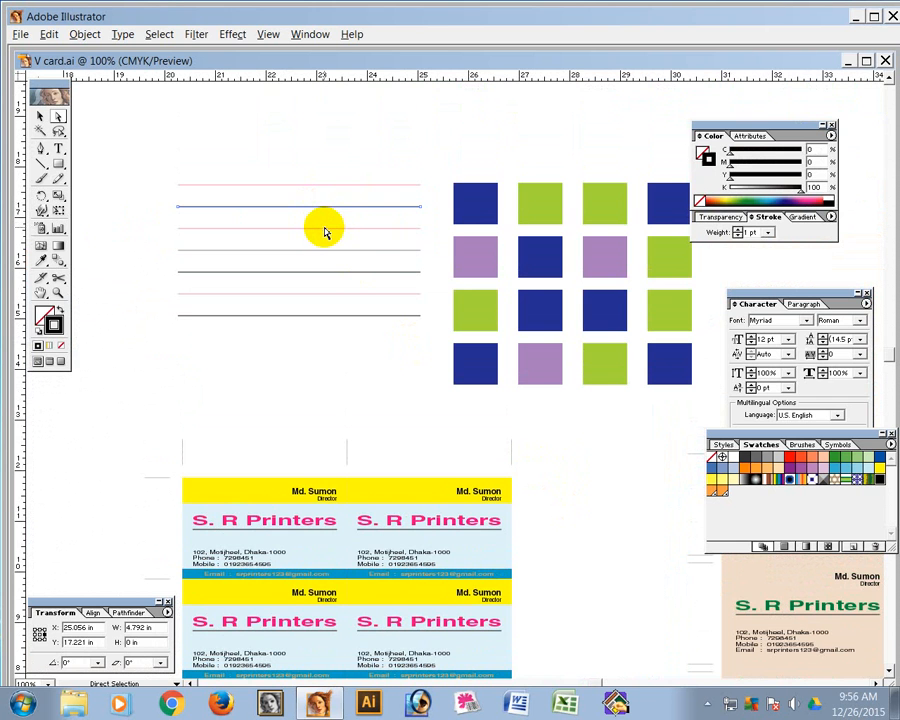
key(ctrl+a)
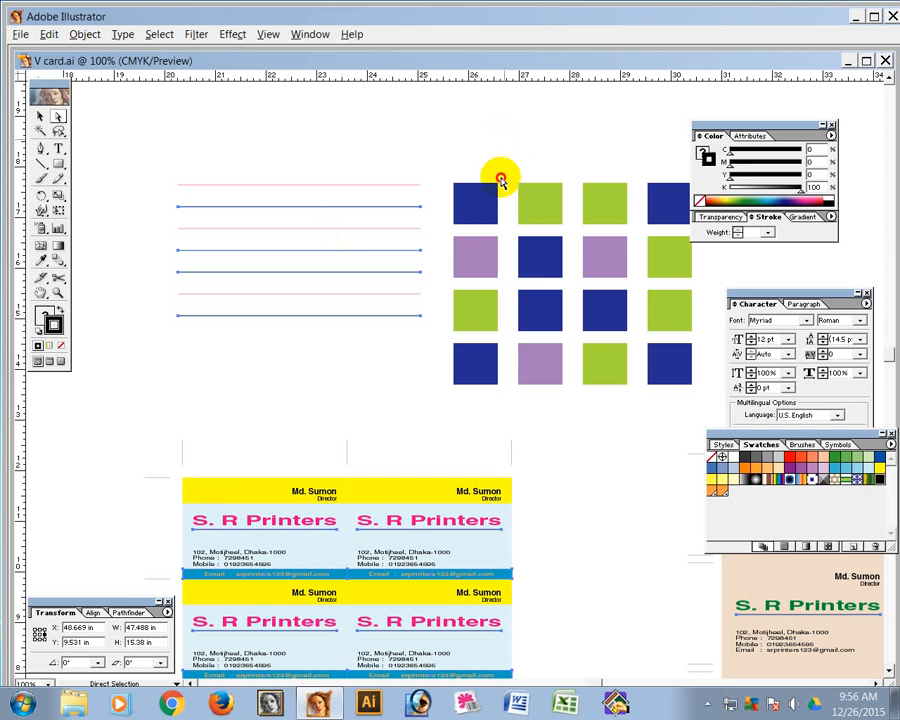
Repeat the same stroke colour selection from the blue square in the grid's upper-left corner, and reselect only that square
click(477, 208)
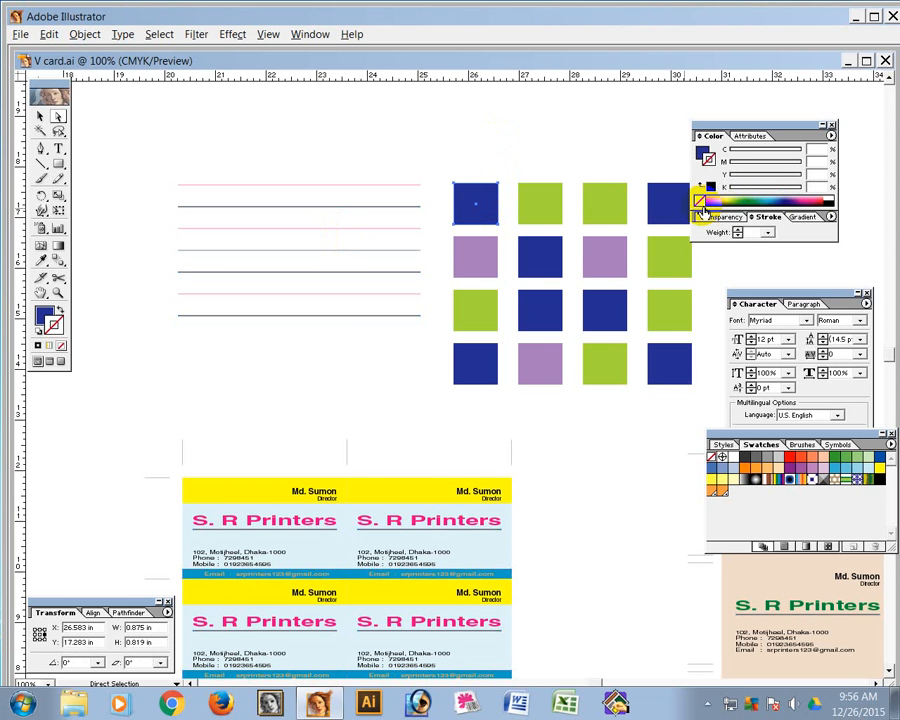
key(ctrl+a)
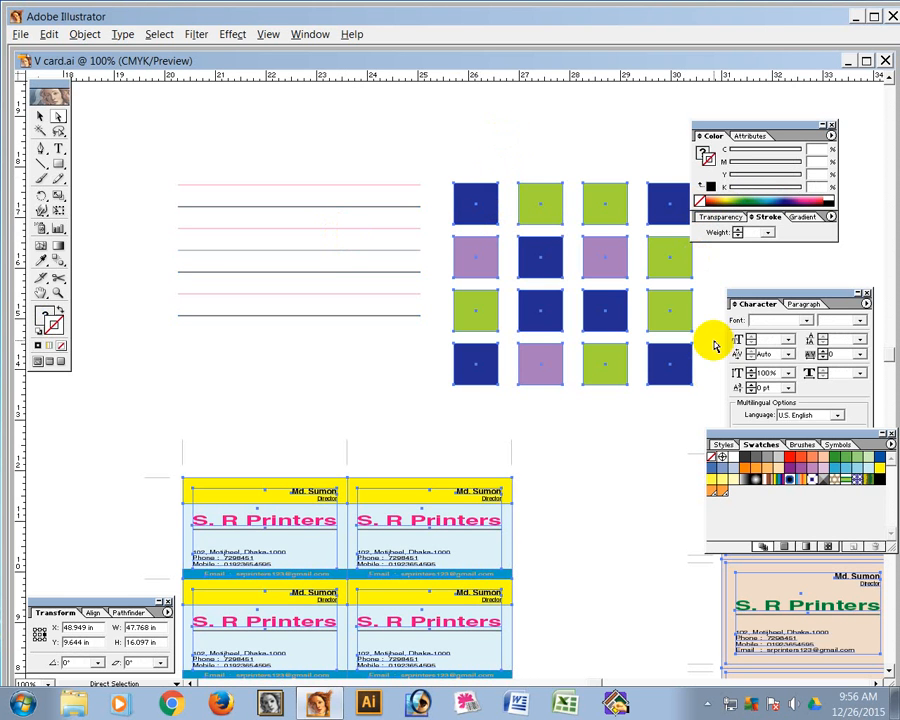
click(476, 214)
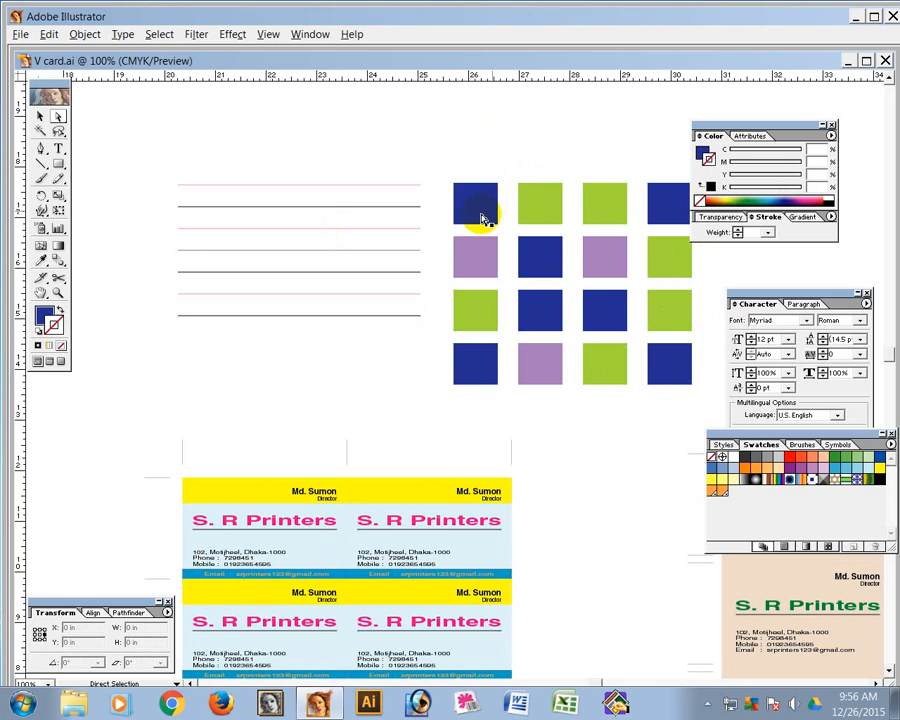
Select all squares sharing the blue fill of the grid's upper-left square, and recolour them pink
click(155, 34)
mouse_move(171, 178)
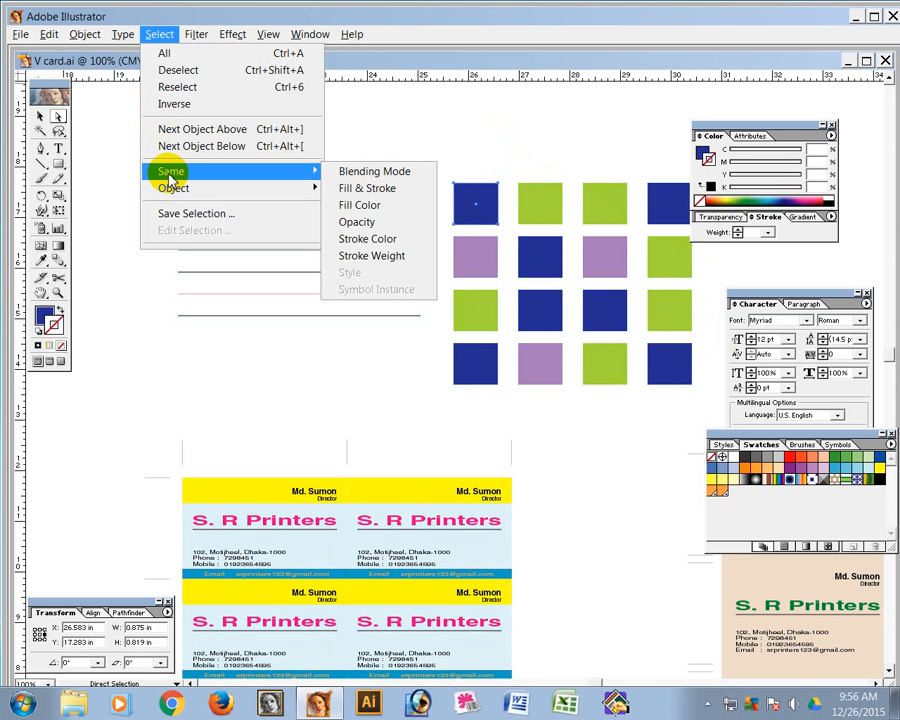
click(42, 314)
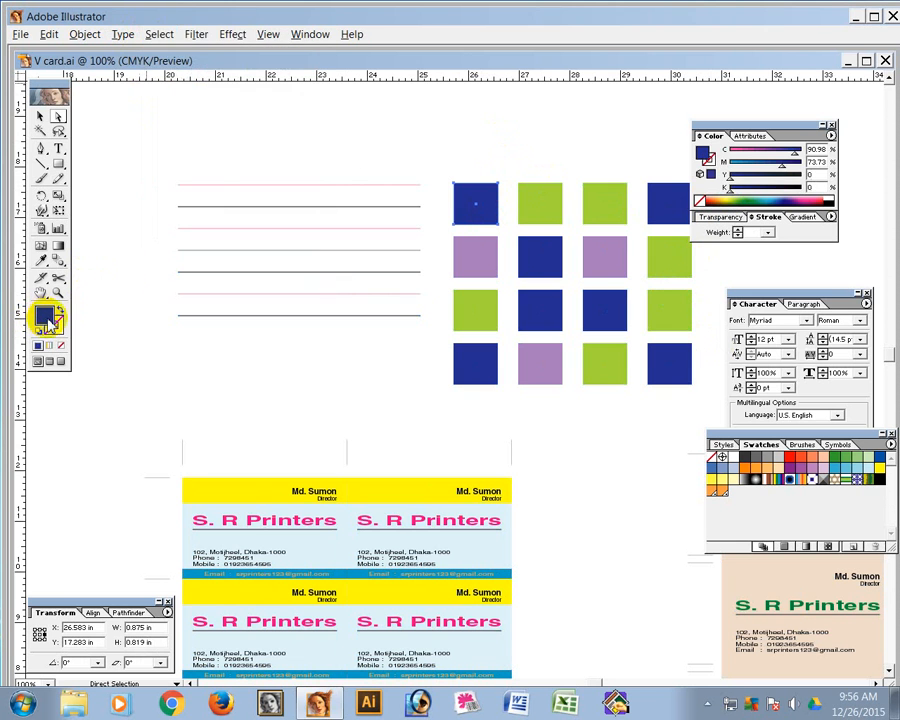
click(188, 34)
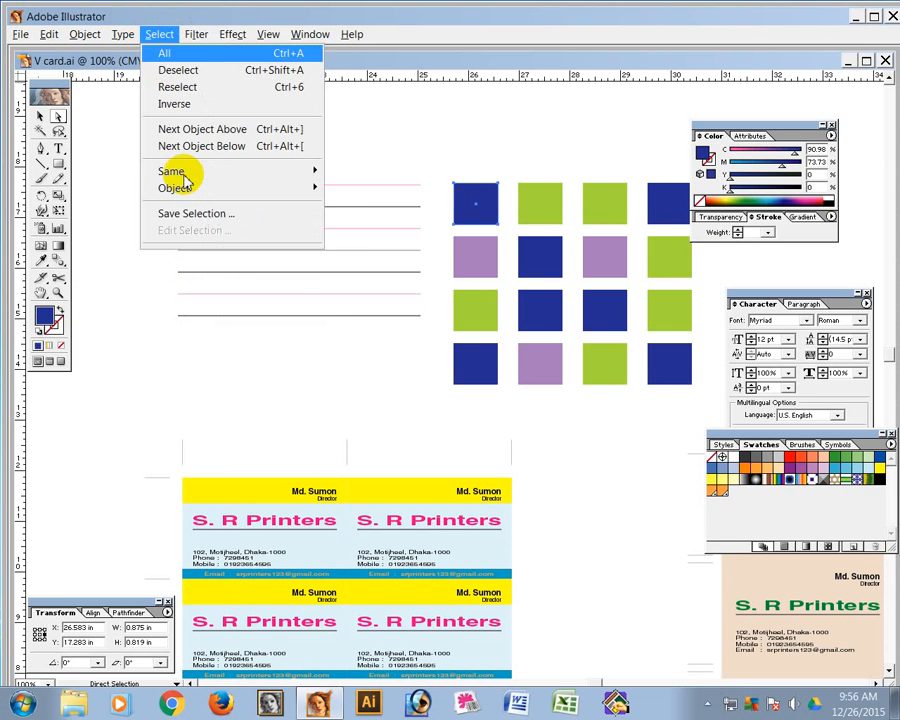
mouse_move(226, 178)
click(357, 204)
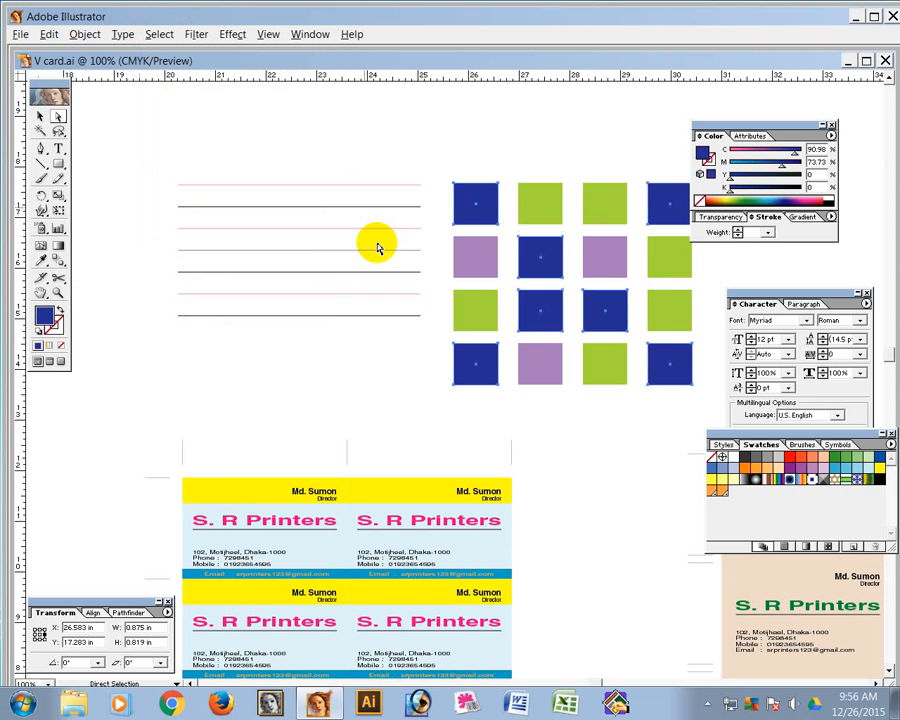
click(796, 199)
Recolour all light green squares olive green, and repeat the same fill colour selection from a pink square before clearing it
click(533, 205)
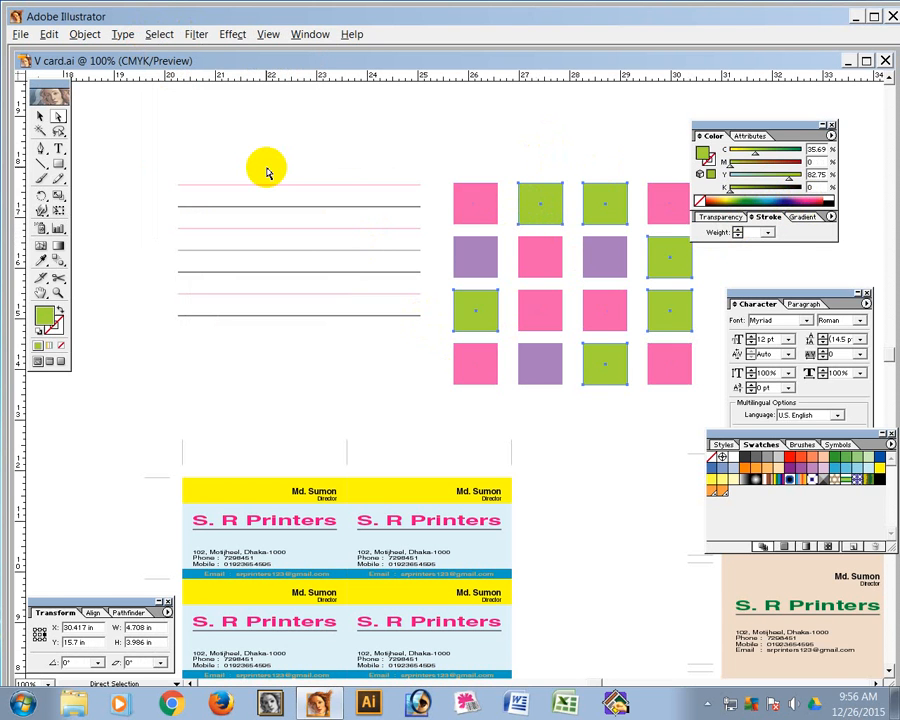
click(731, 203)
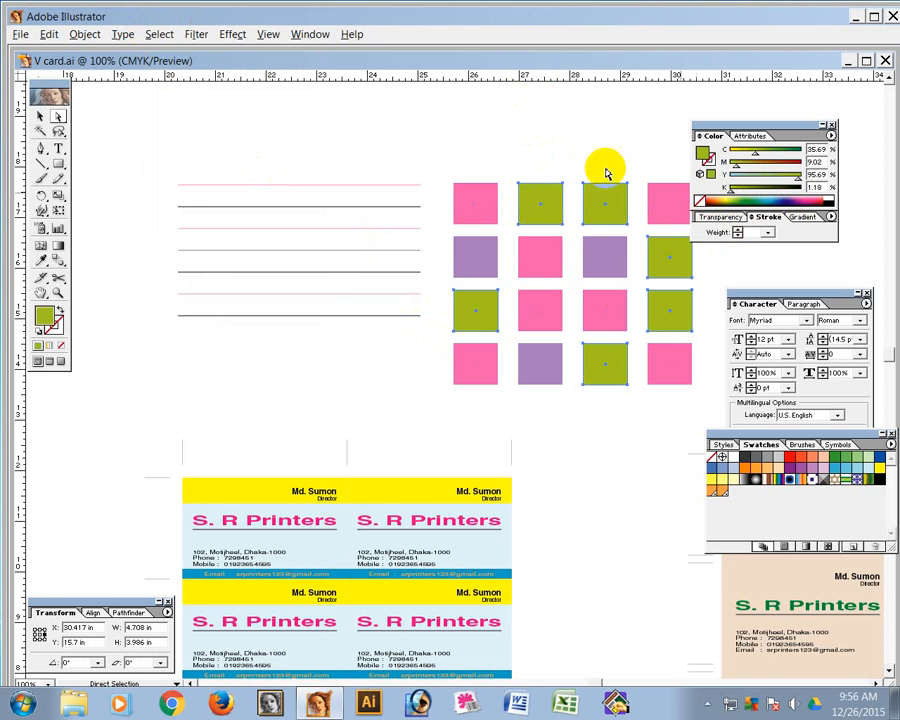
click(569, 218)
click(553, 262)
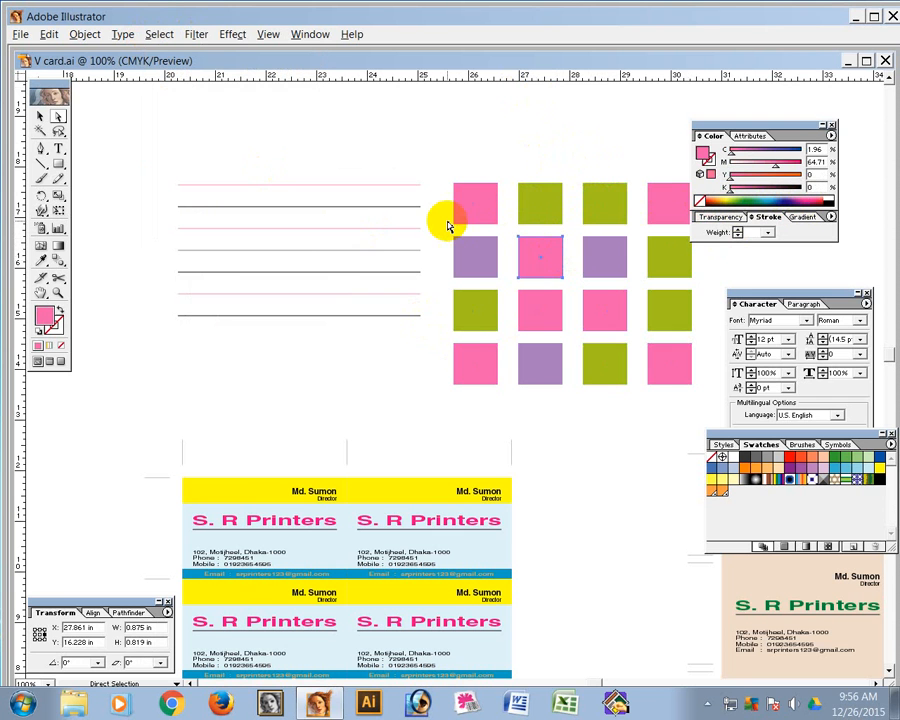
key(ctrl+6)
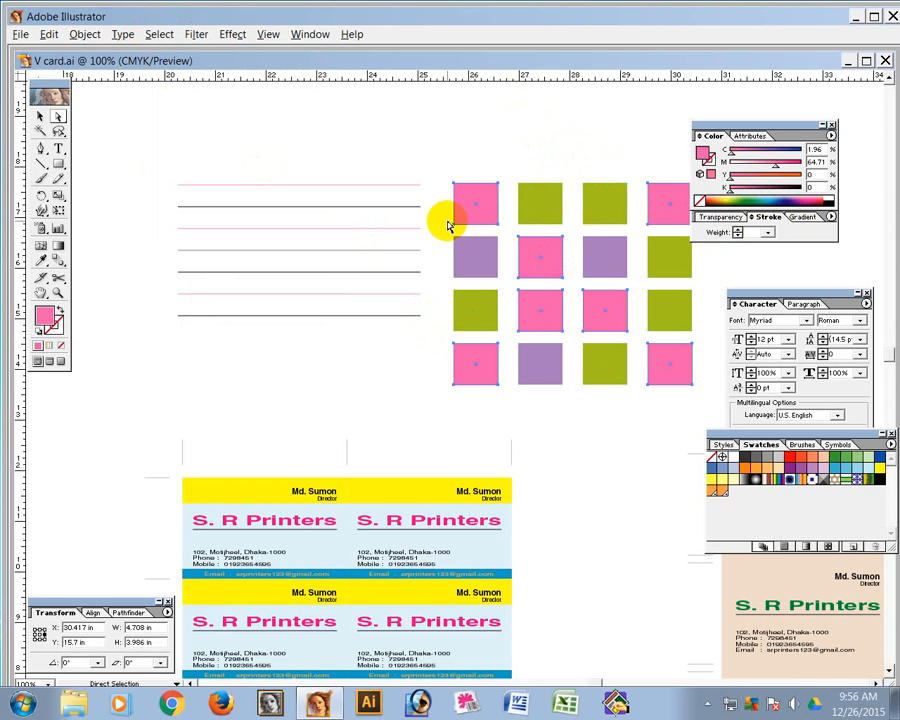
click(363, 363)
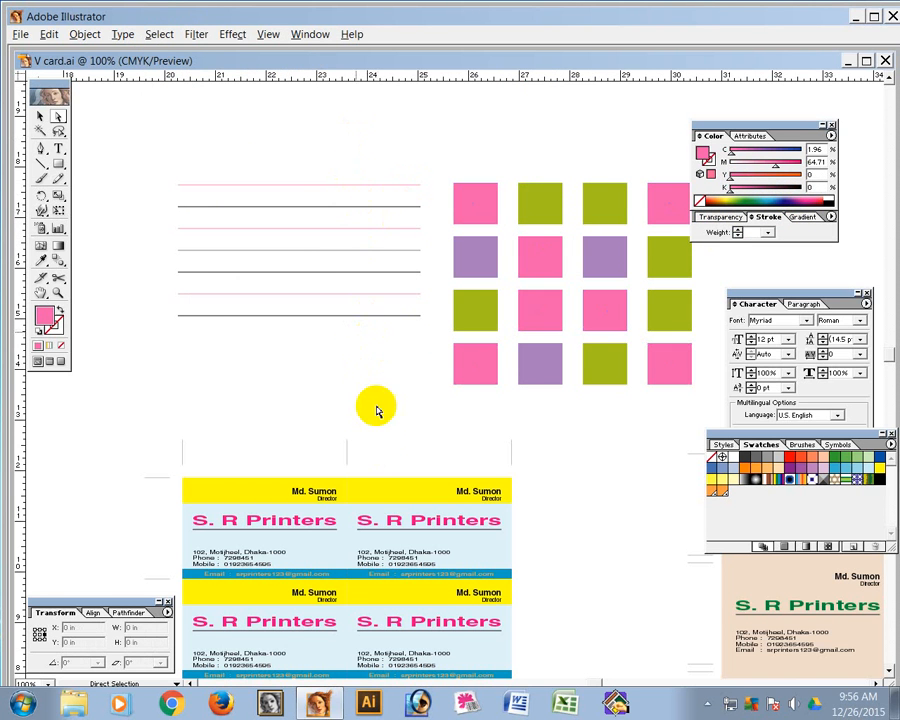
Set the keyboard increment to 2 mm in the general preferences
click(41, 116)
drag(364, 426, 347, 258)
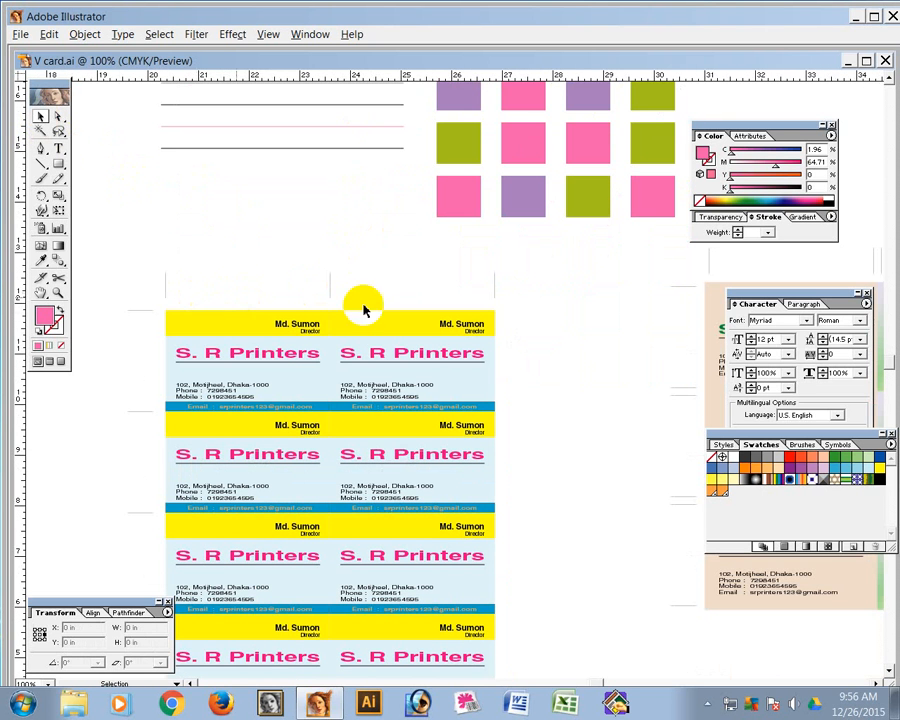
drag(151, 275, 553, 310)
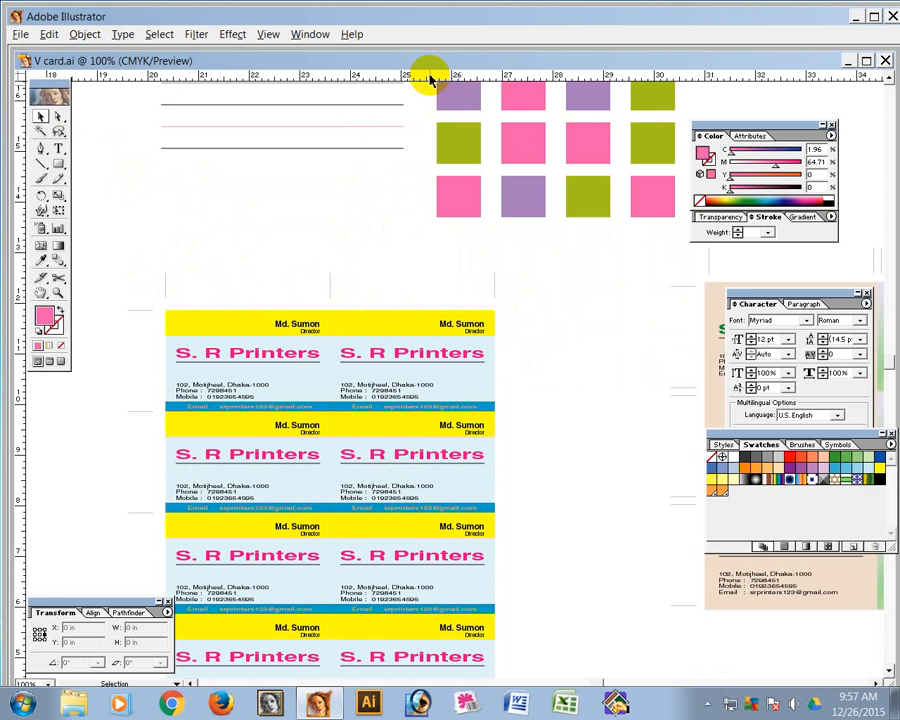
key(ctrl+k)
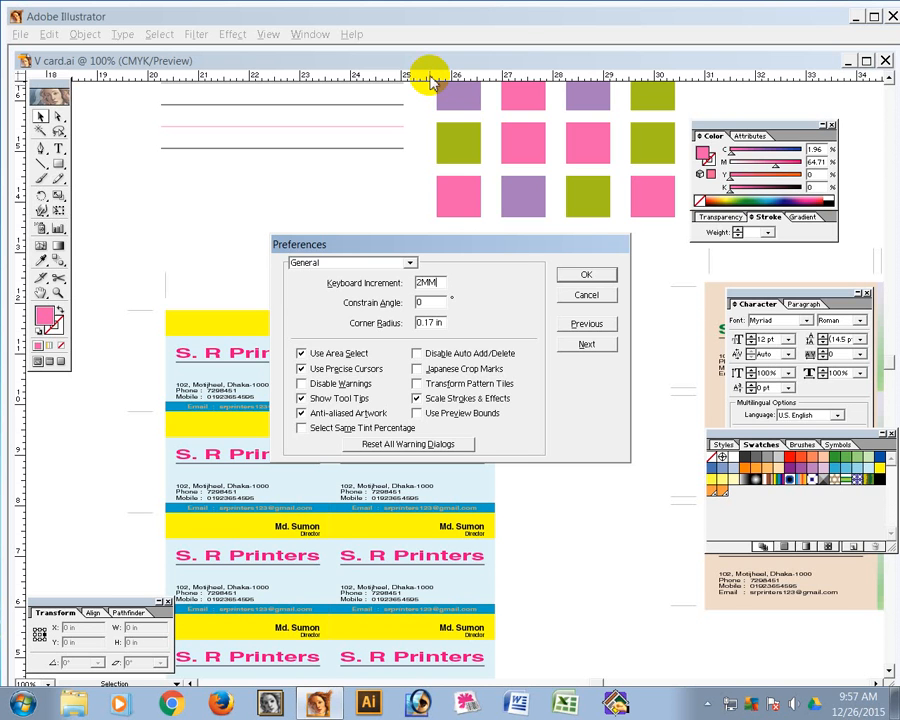
key(Return)
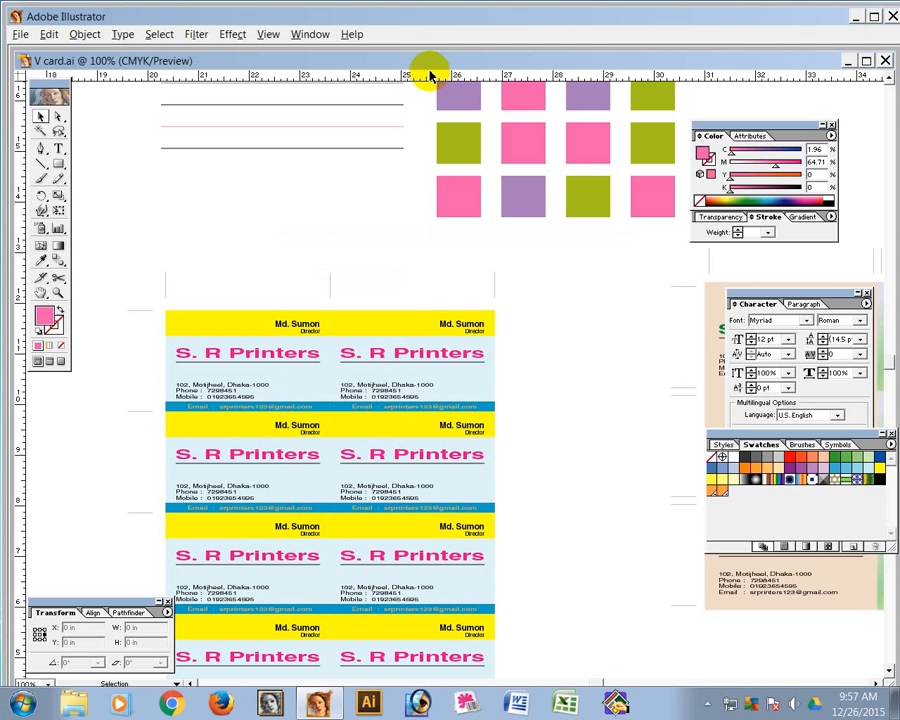
Extend the top edge of the yellow-headed sheet's first card row upward by 2 mm, and clear the selection
drag(257, 253, 257, 170)
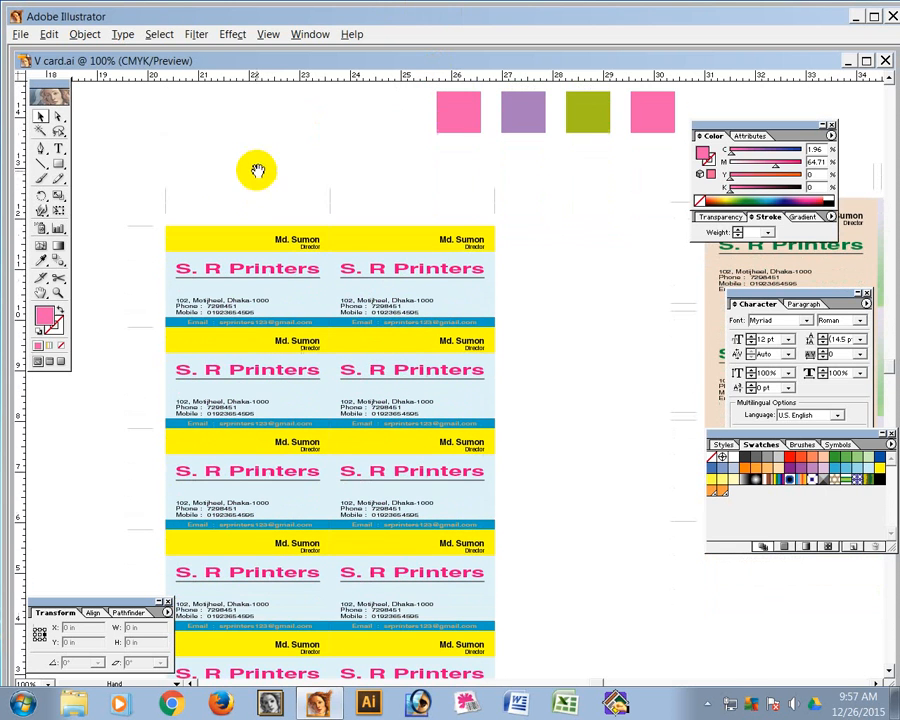
click(58, 117)
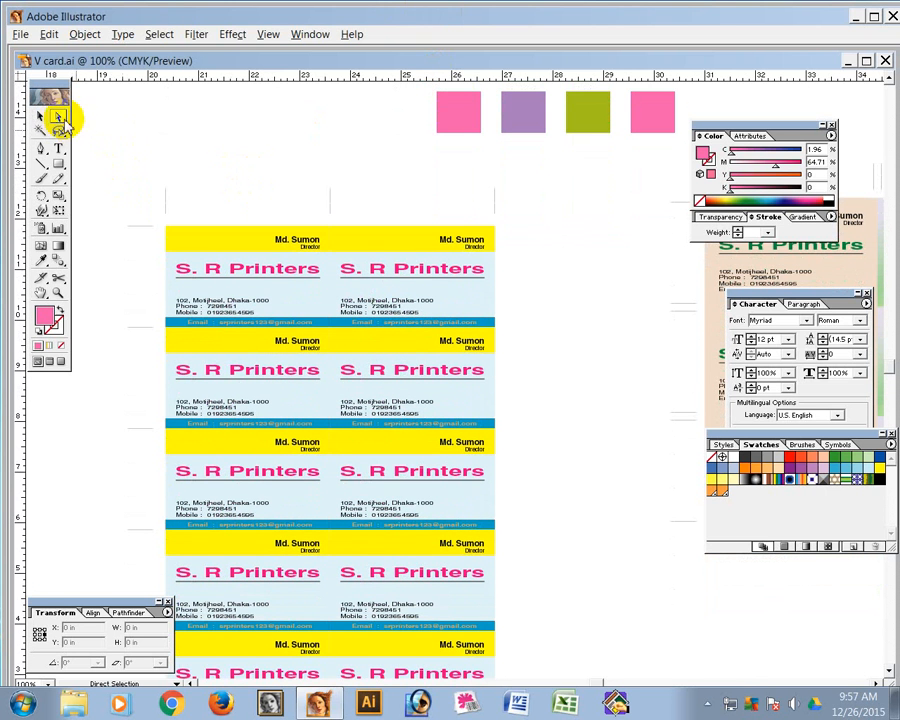
drag(132, 185, 533, 237)
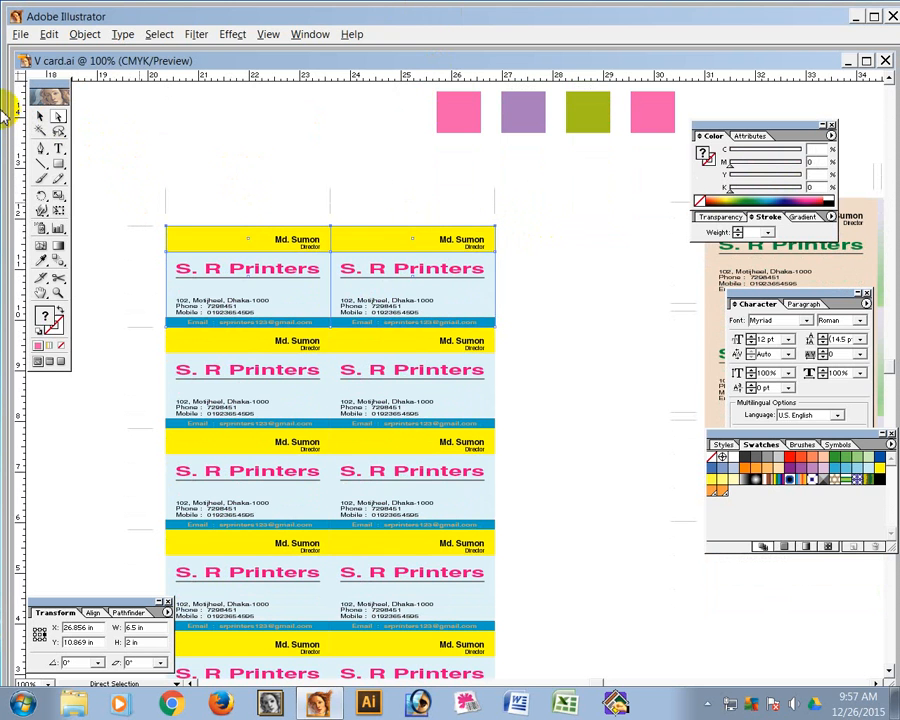
key(Up)
key(Up)
key(Up)
key(Up)
key(Up)
key(Up)
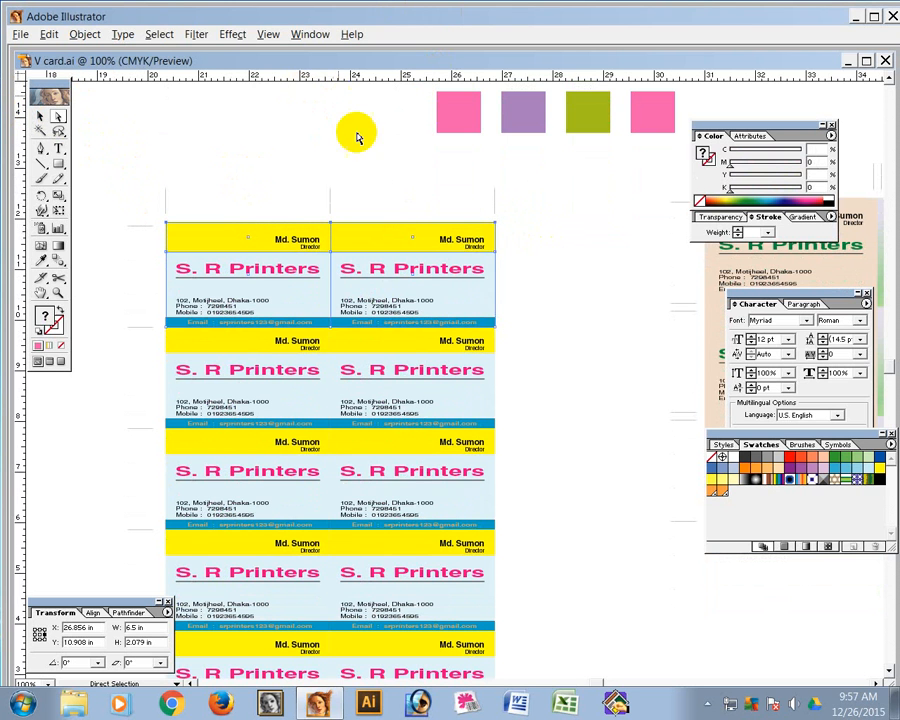
click(536, 243)
Extend the outer right edge of the second card column outward by 2 mm along the whole sheet
key(space)
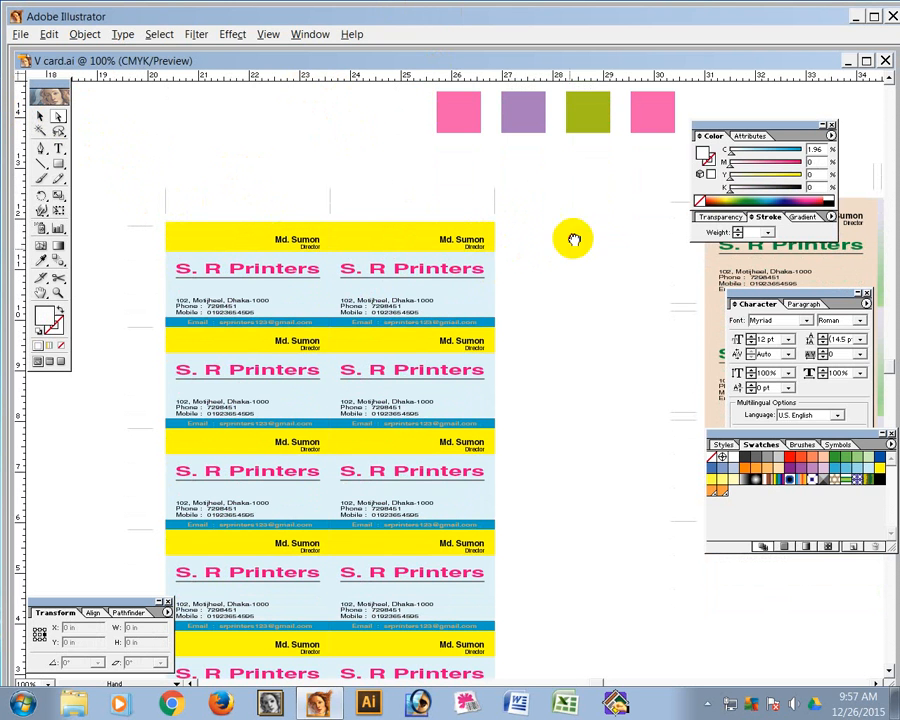
drag(574, 239, 574, 172)
mouse_move(512, 135)
mouse_down()
mouse_move(530, 588)
mouse_move(488, 701)
mouse_move(482, 673)
mouse_move(492, 632)
mouse_up()
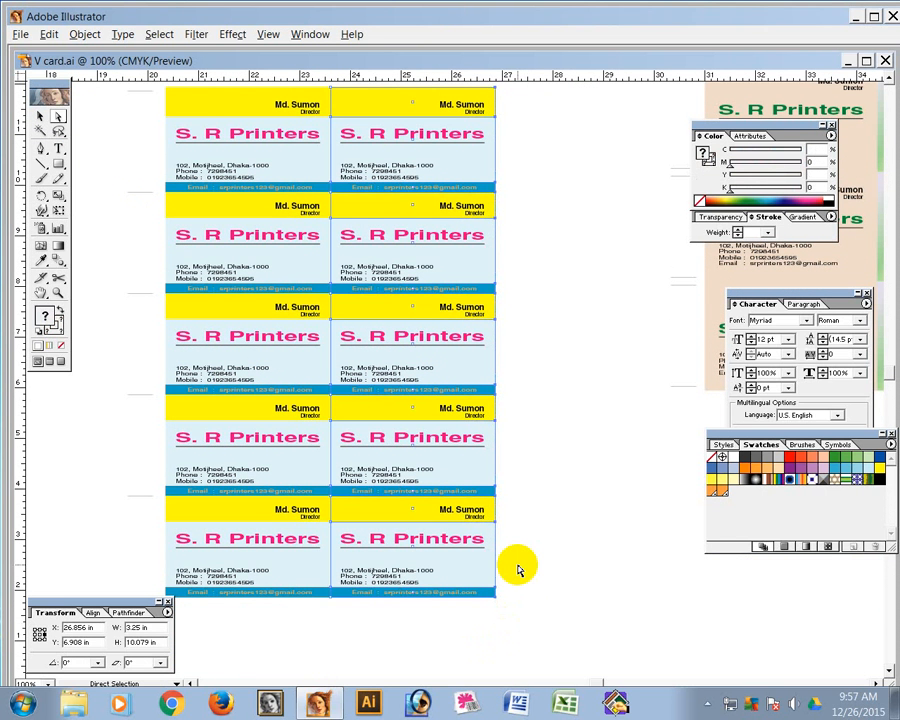
key(Right)
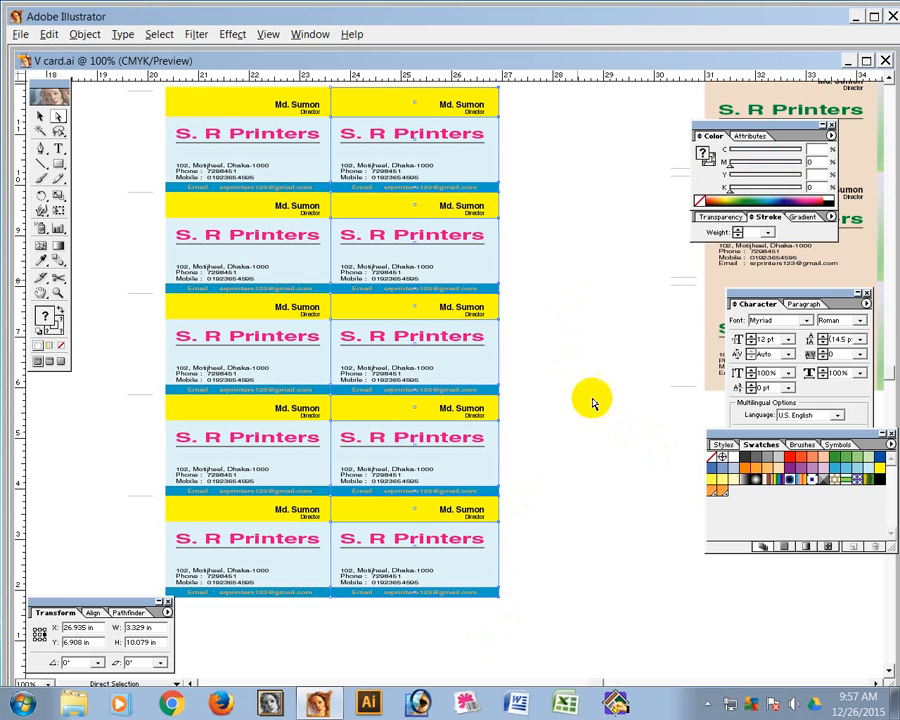
click(540, 588)
Extend the bottom edge of the sheet's last card row downward by 2 mm
drag(538, 595, 538, 460)
drag(136, 520, 535, 467)
key(Down)
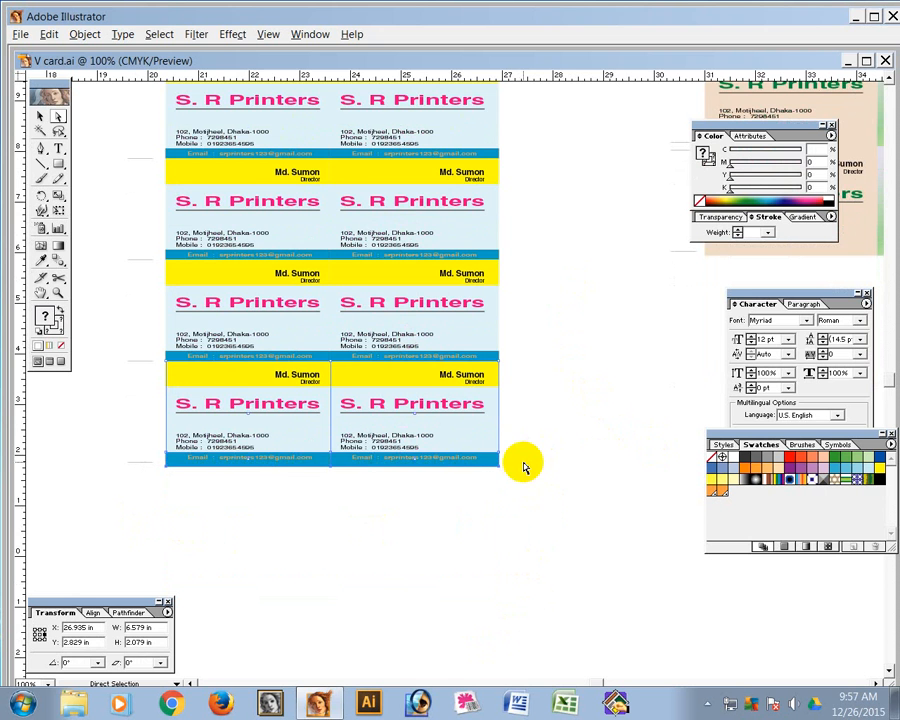
click(531, 451)
Extend the outer left edge of the first card column outward by 2 mm, and clear the selection
drag(340, 369, 440, 486)
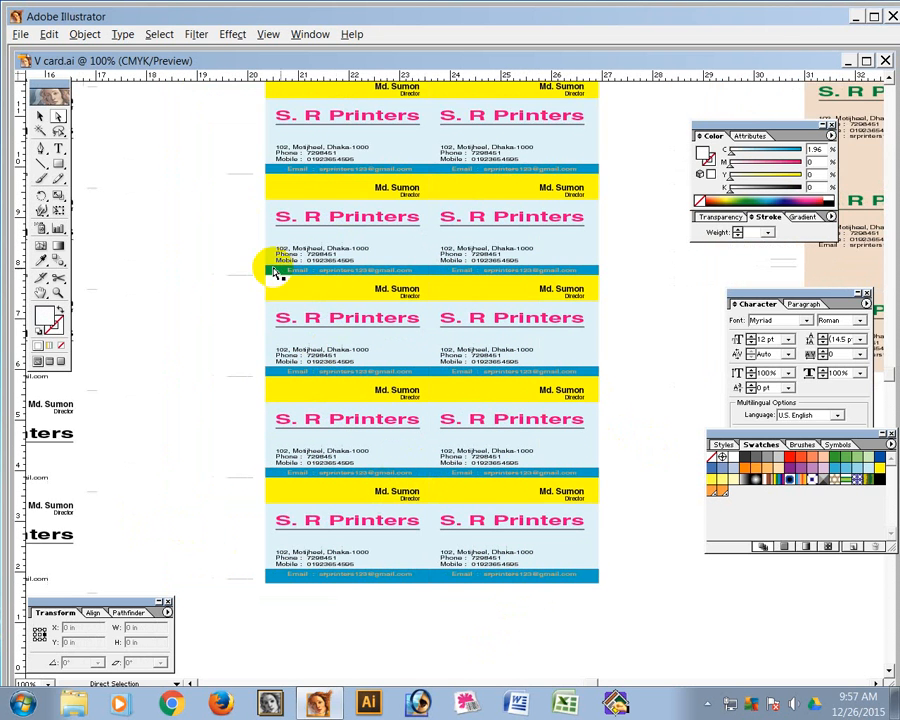
drag(276, 235, 276, 320)
scroll(258, 520, down, 3)
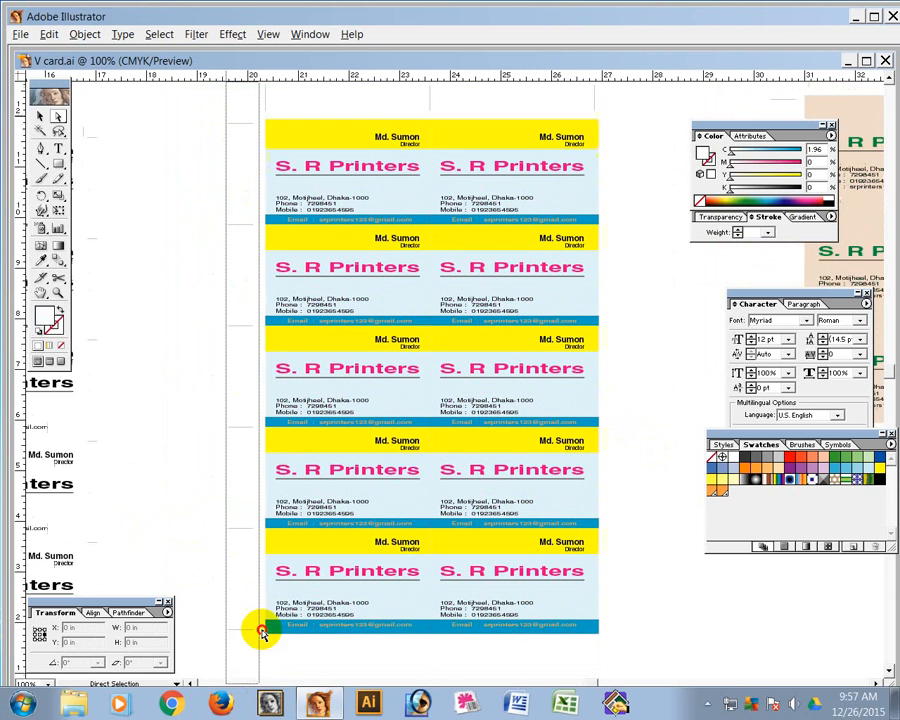
drag(268, 641, 267, 639)
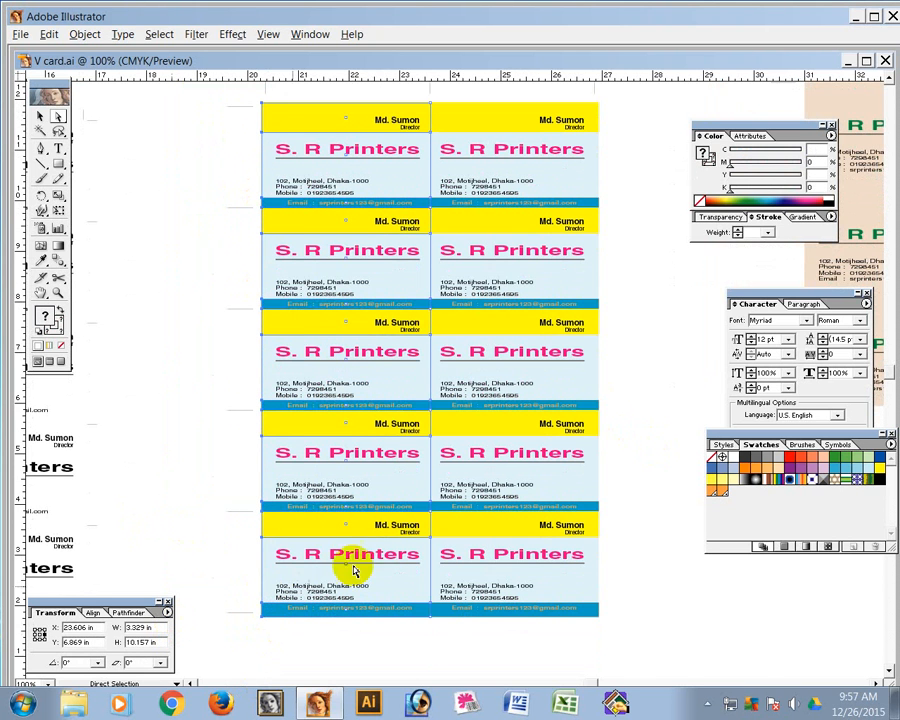
click(195, 474)
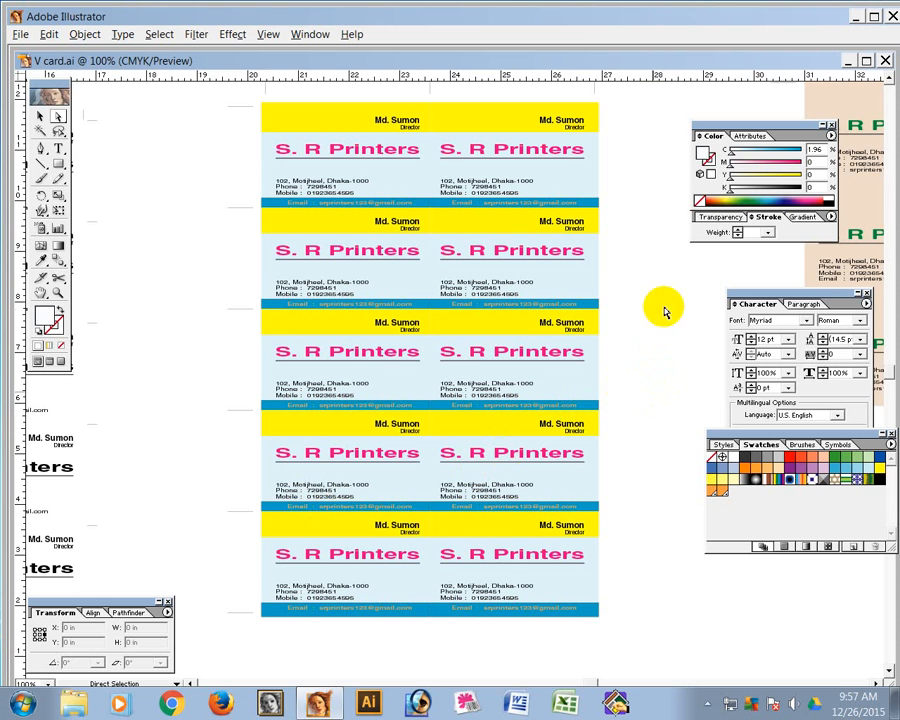
Unlock all crop marks, and move the three marks above the yellow-headed sheet down close to its top edge
scroll(484, 363, up, 3)
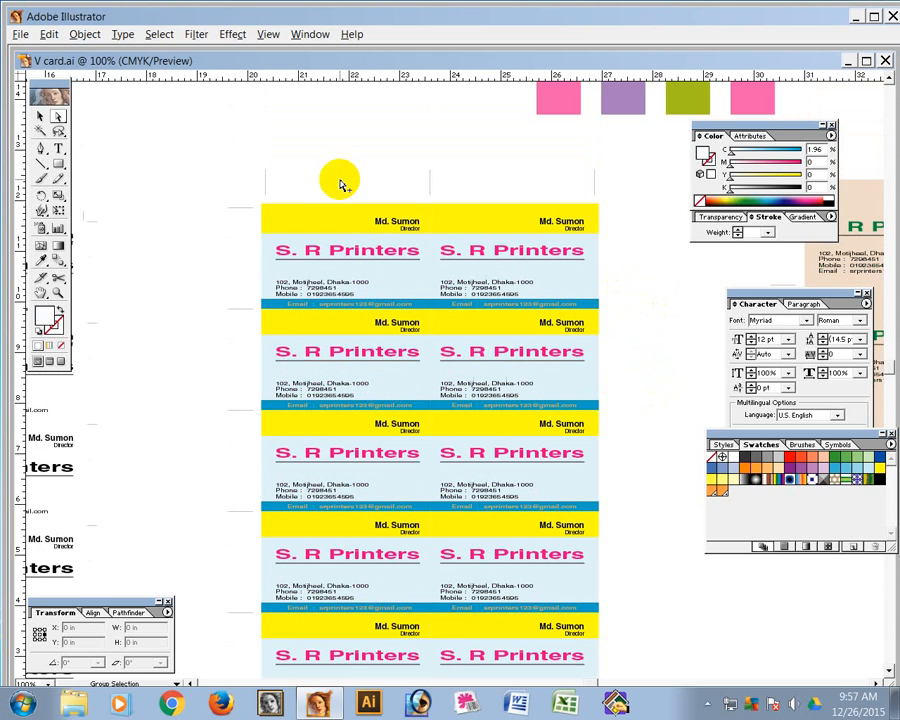
key(ctrl+alt+2)
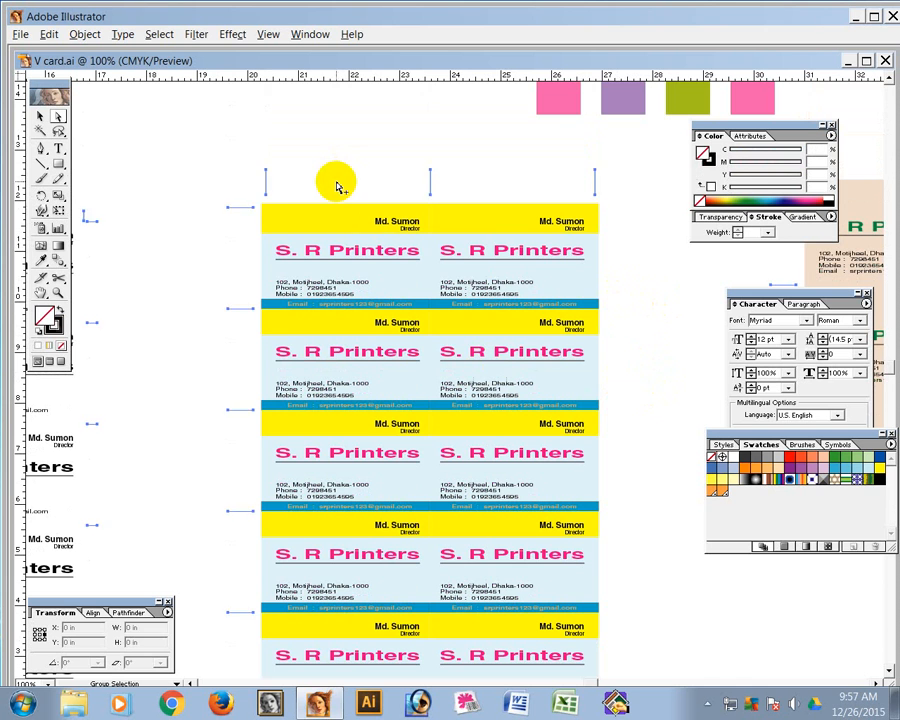
click(337, 187)
drag(249, 157, 617, 177)
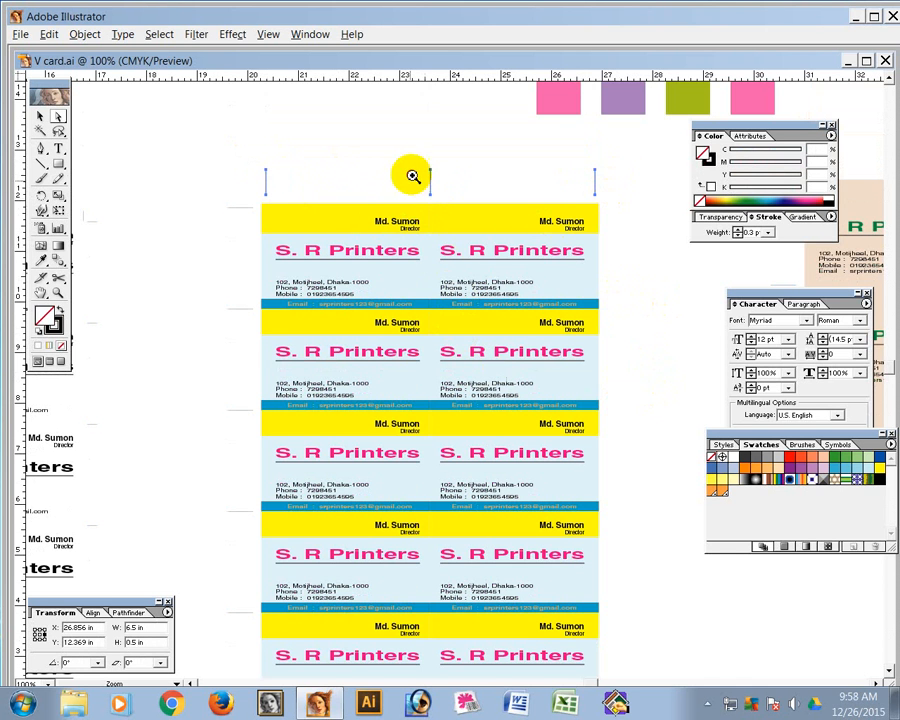
drag(413, 176, 465, 222)
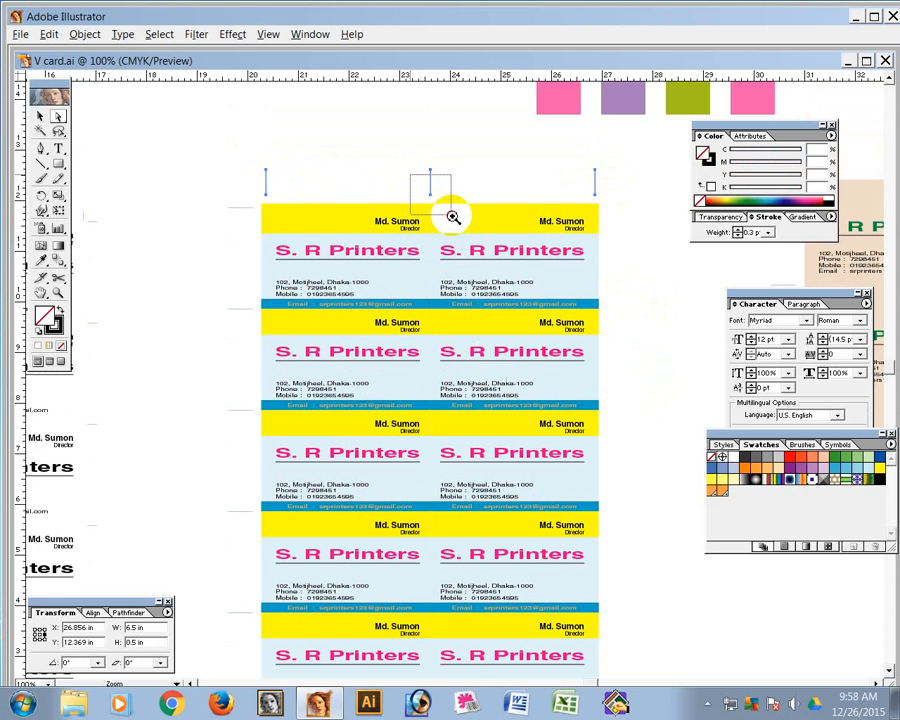
drag(452, 217, 452, 220)
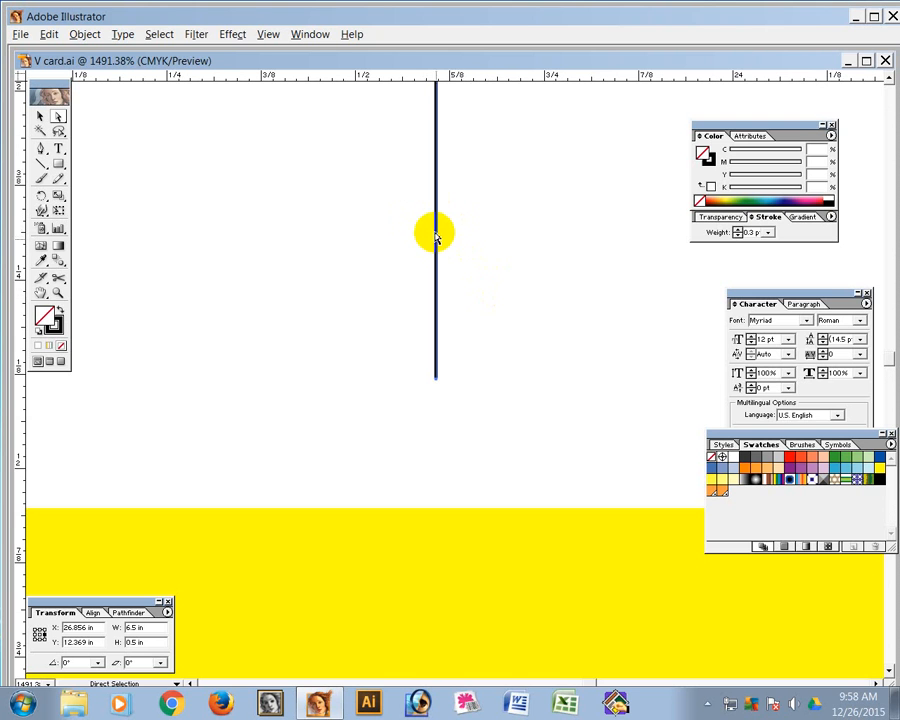
drag(437, 247, 431, 353)
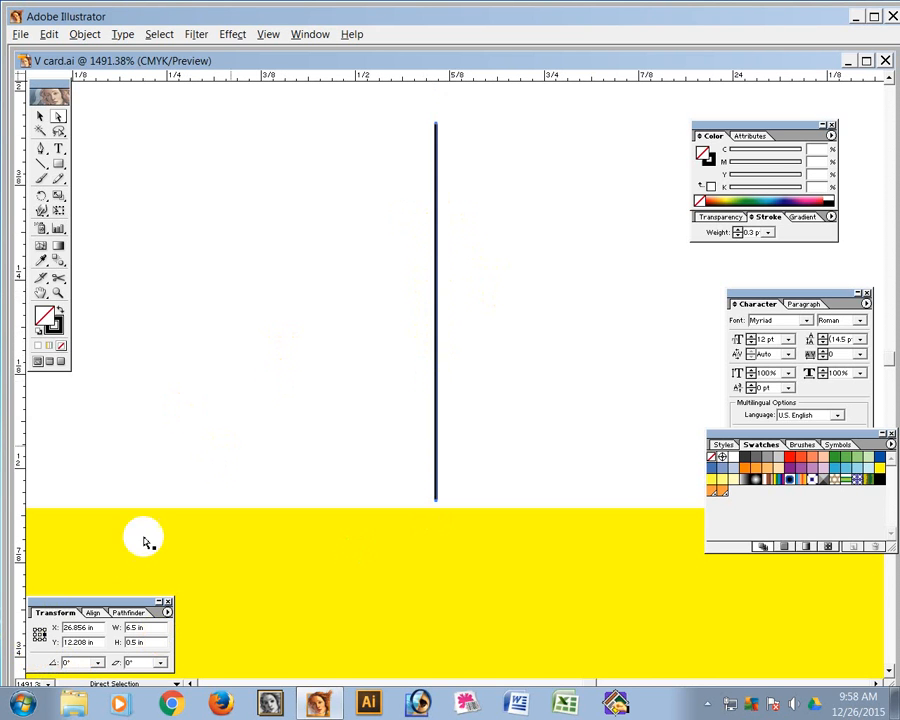
Set the height of the three top crop marks to 5 mm, measured from their bottom reference point
click(35, 629)
click(142, 641)
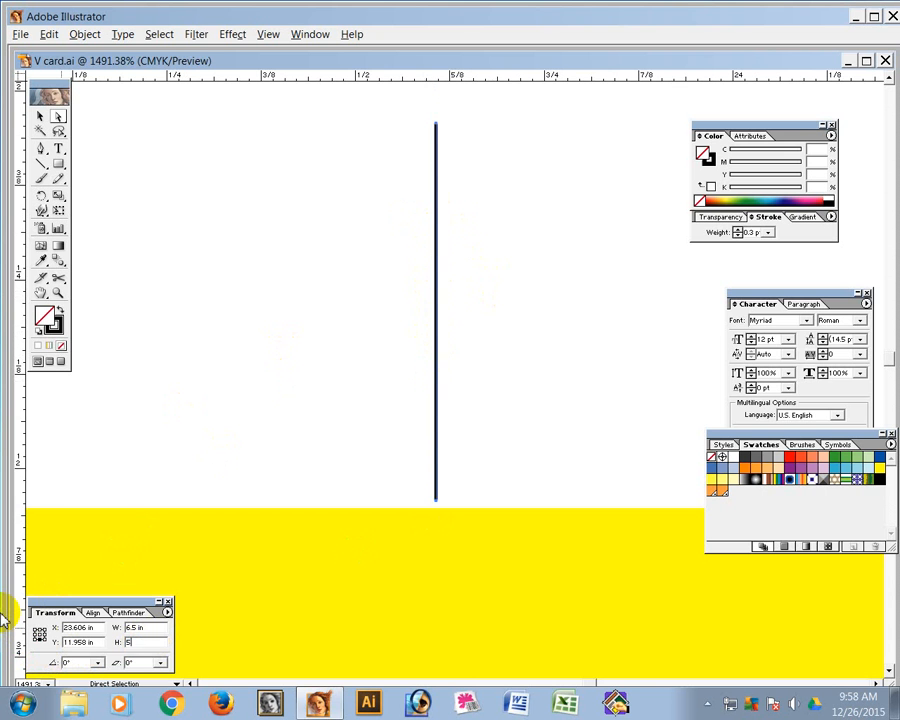
key(Return)
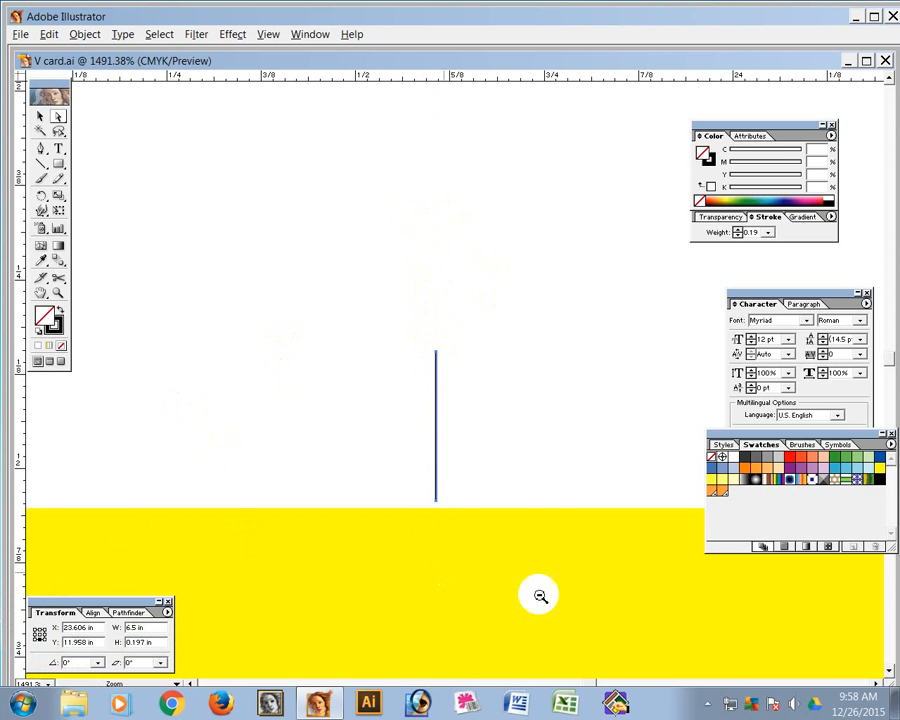
Examine the shortened top crop marks against the full card sheet
ctrl+alt+click(483, 451)
ctrl+alt+click(483, 451)
ctrl+alt+click(483, 451)
ctrl+alt+click(483, 451)
ctrl+alt+click(483, 451)
ctrl+alt+click(482, 450)
ctrl+alt+click(482, 450)
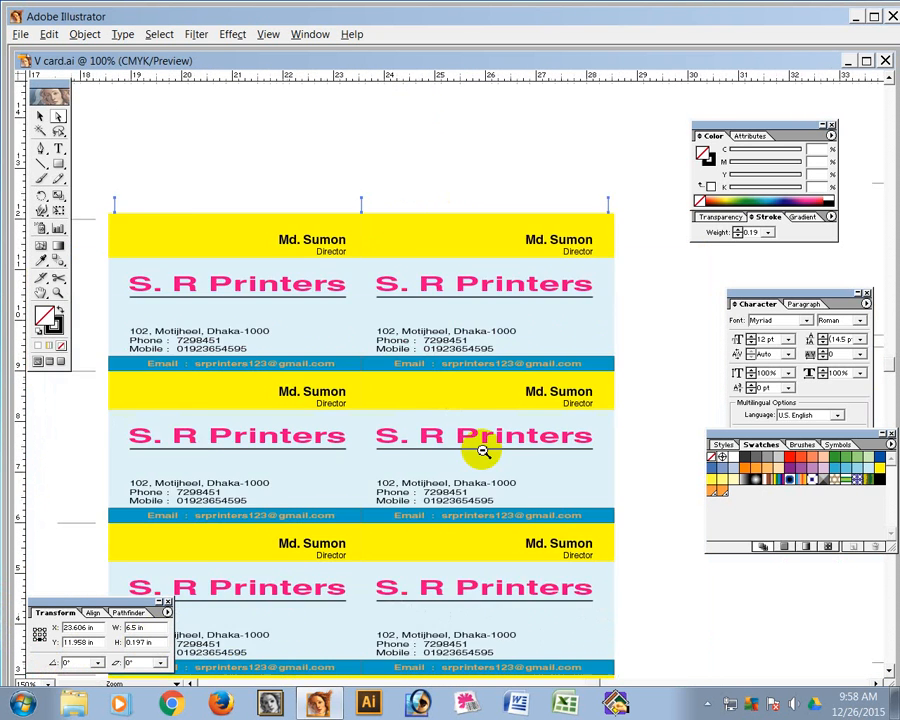
ctrl+alt+click(454, 458)
drag(386, 314, 414, 241)
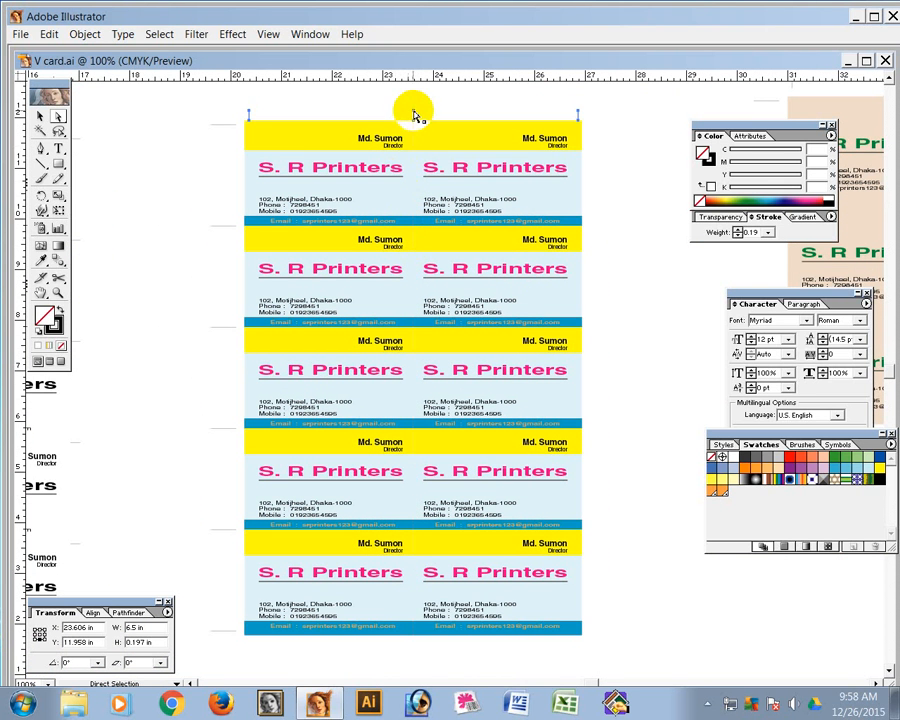
Copy the three top crop marks to just below the bottom edge of the yellow-headed card sheet, and clear the selection
drag(413, 116, 429, 649)
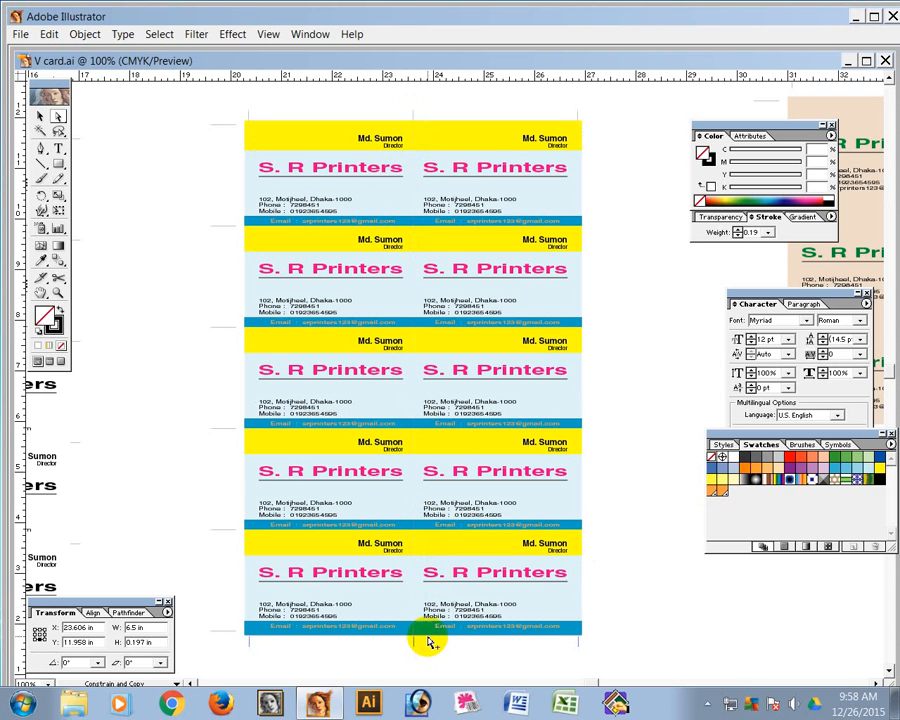
drag(428, 639, 428, 642)
click(436, 653)
Move the column of crop marks on the sheet's left side in close to the cards' left edge
drag(205, 112, 233, 660)
key(z)
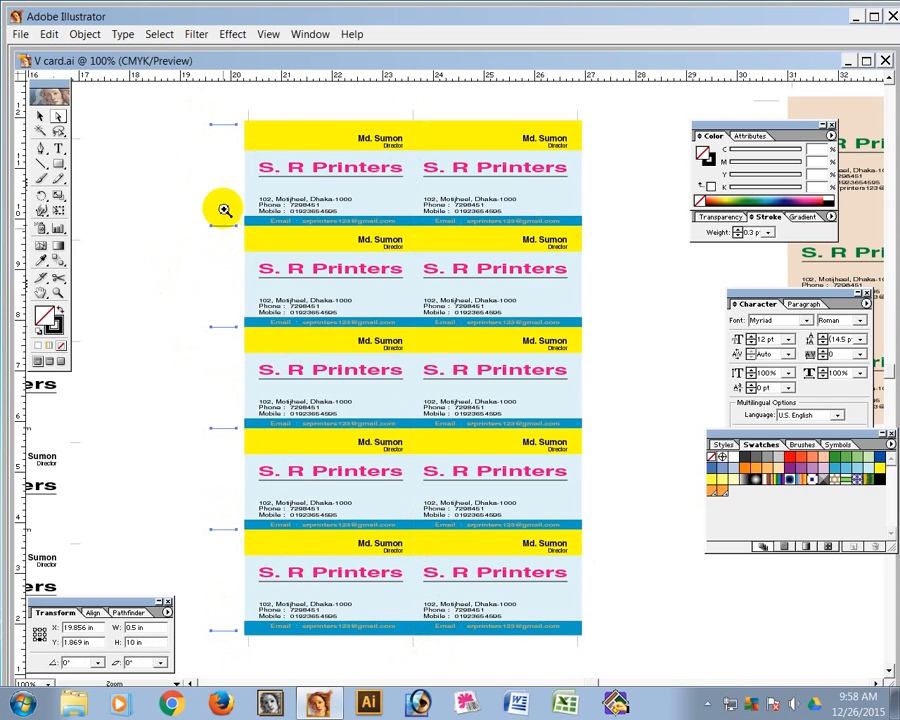
drag(224, 209, 273, 251)
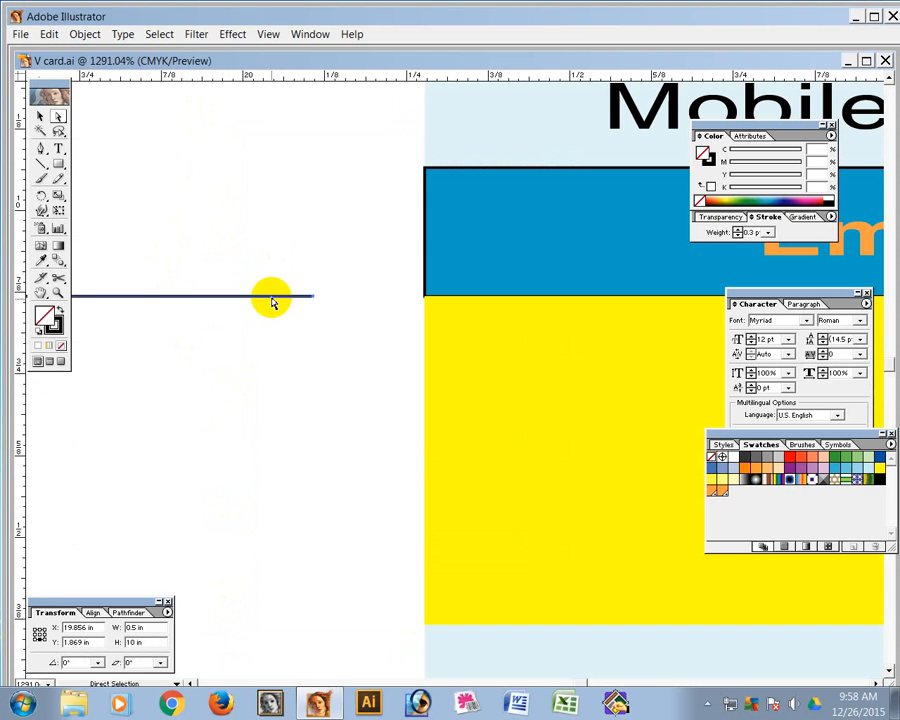
drag(273, 300, 381, 301)
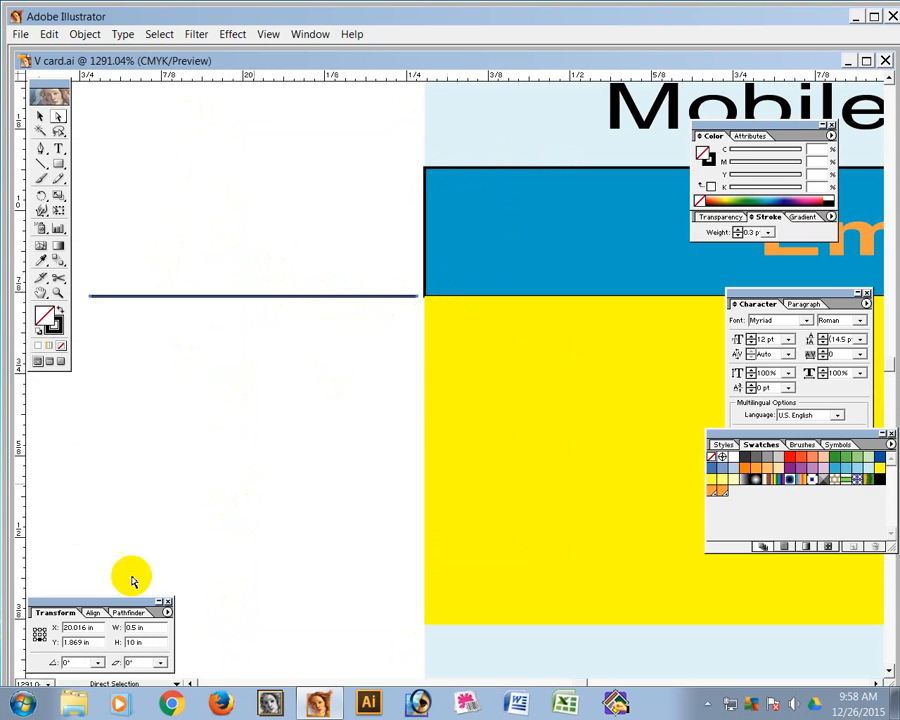
Set the width of the left crop marks to 0.197 in, measured from their right reference point, and clear the selection
click(40, 634)
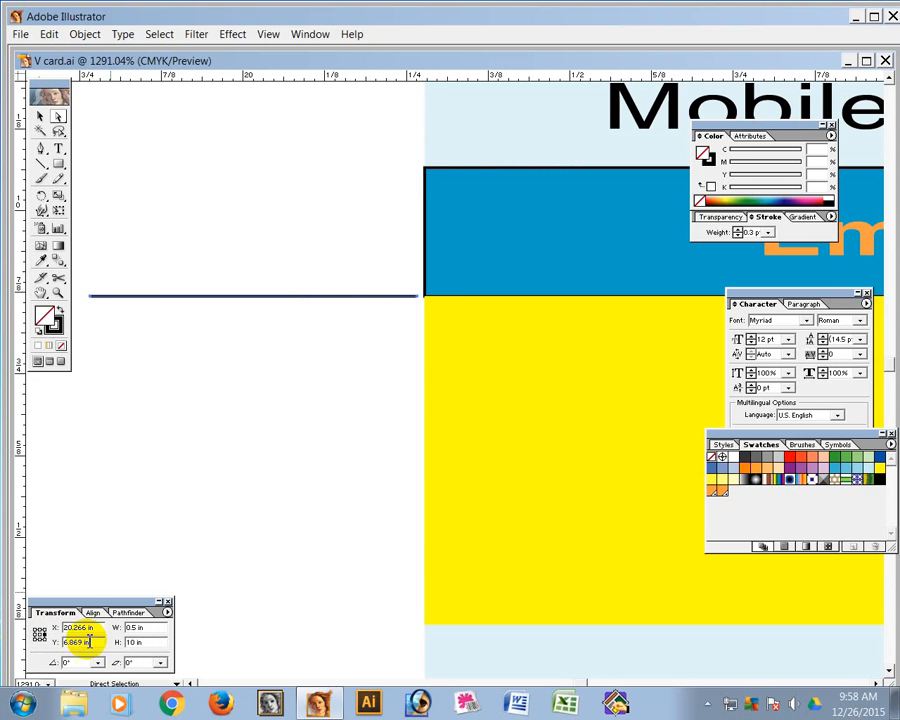
click(150, 628)
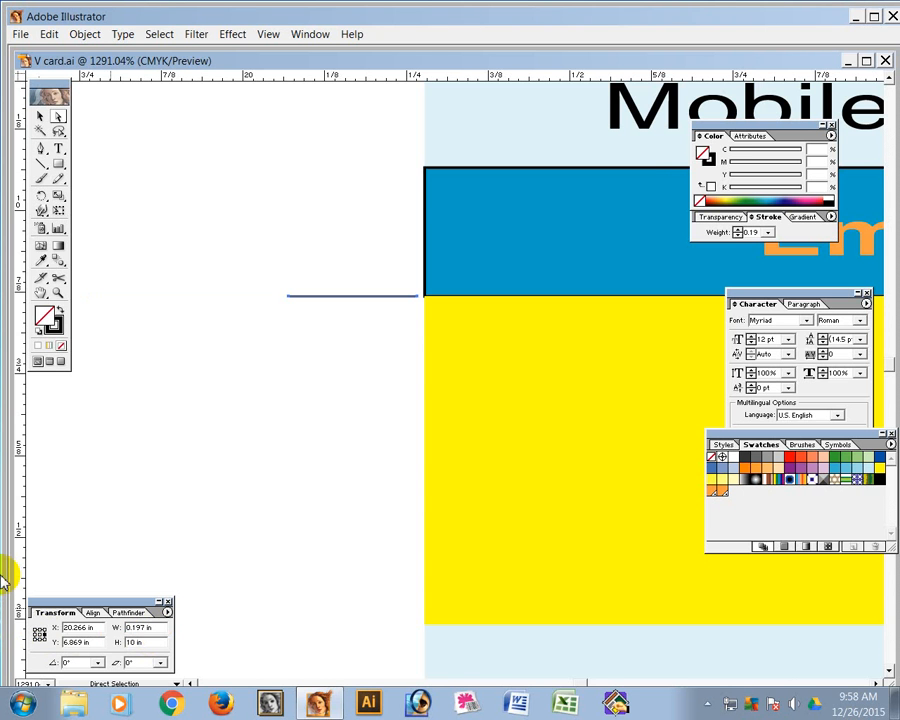
click(293, 459)
Try to select the blue email bars by selecting all objects with the same stroke color
ctrl+alt+click(560, 339)
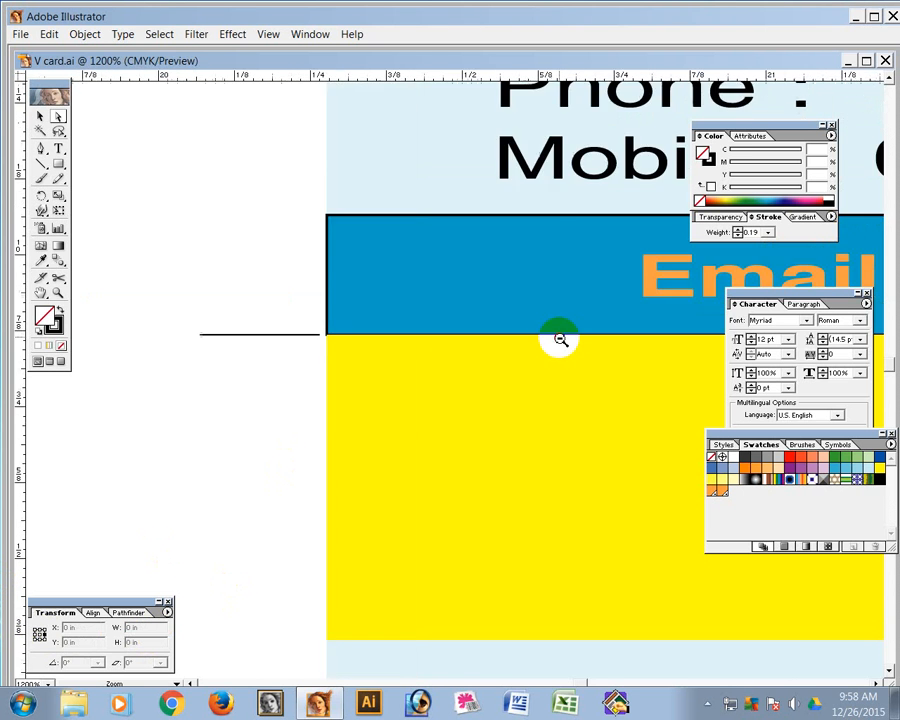
ctrl+alt+click(560, 340)
ctrl+alt+click(559, 345)
ctrl+alt+click(558, 346)
ctrl+alt+click(558, 345)
ctrl+alt+click(559, 348)
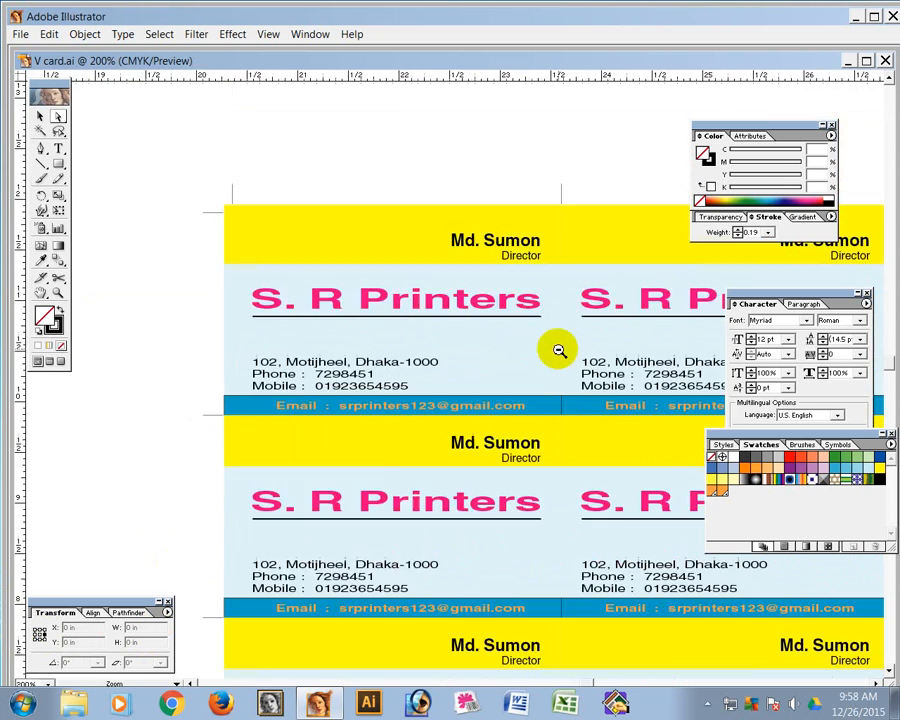
ctrl+alt+click(559, 350)
scroll(205, 300, down, 3)
click(202, 296)
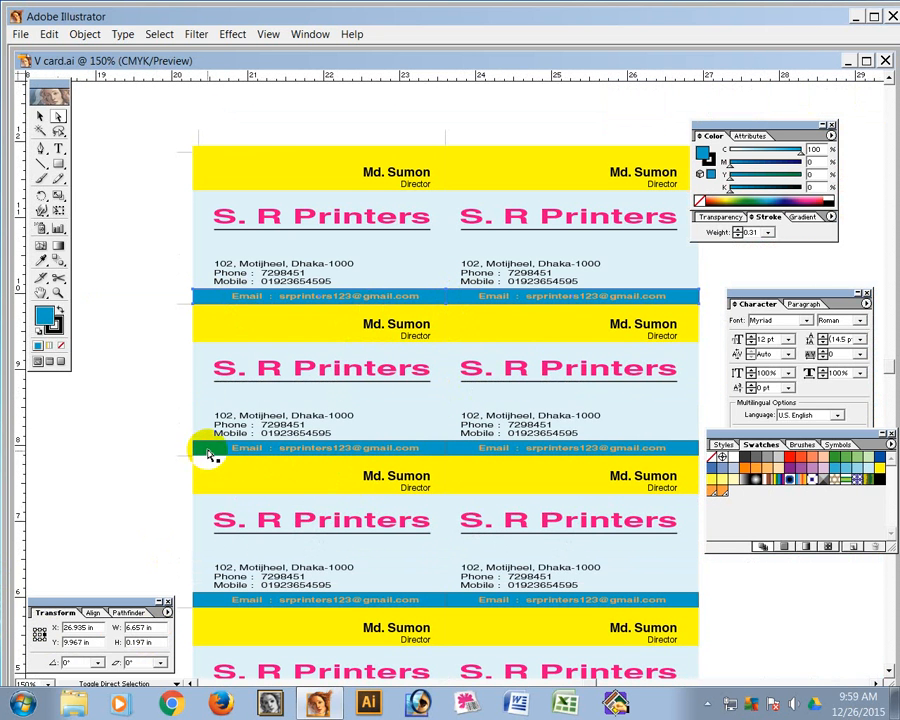
click(145, 358)
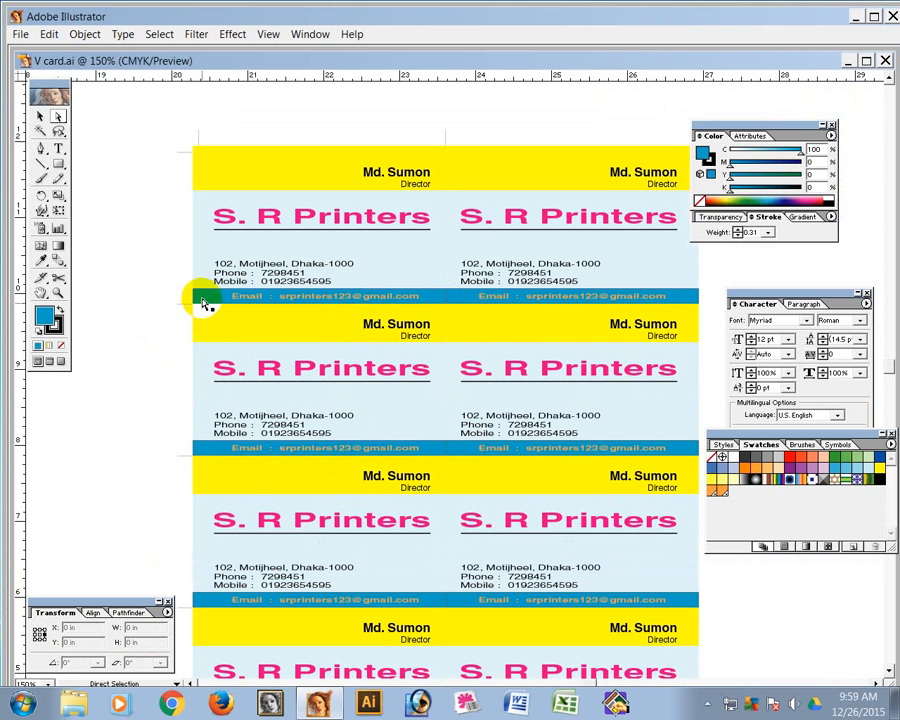
click(202, 297)
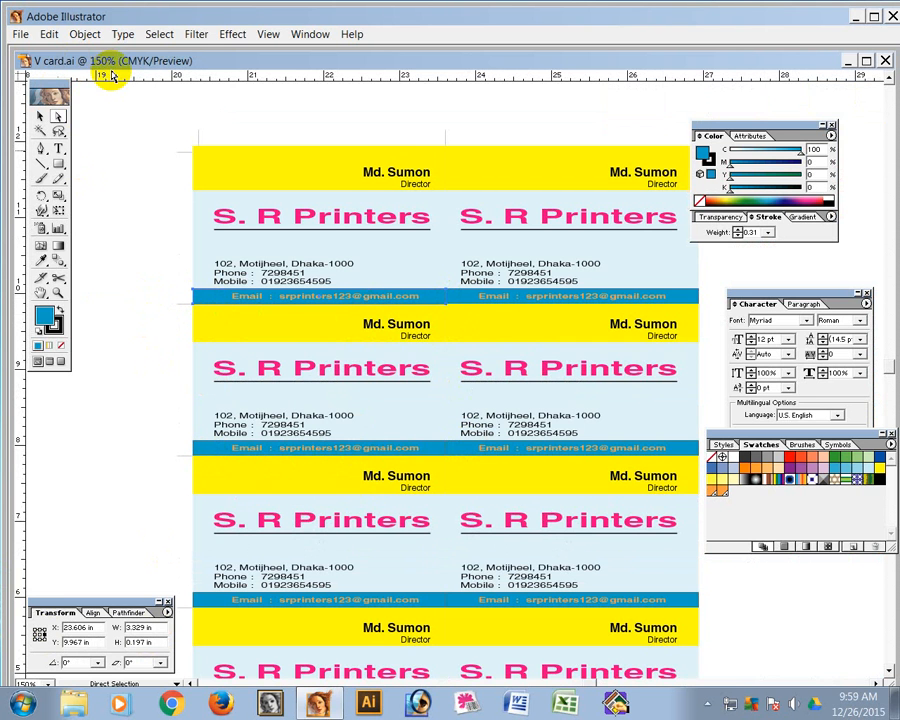
click(162, 34)
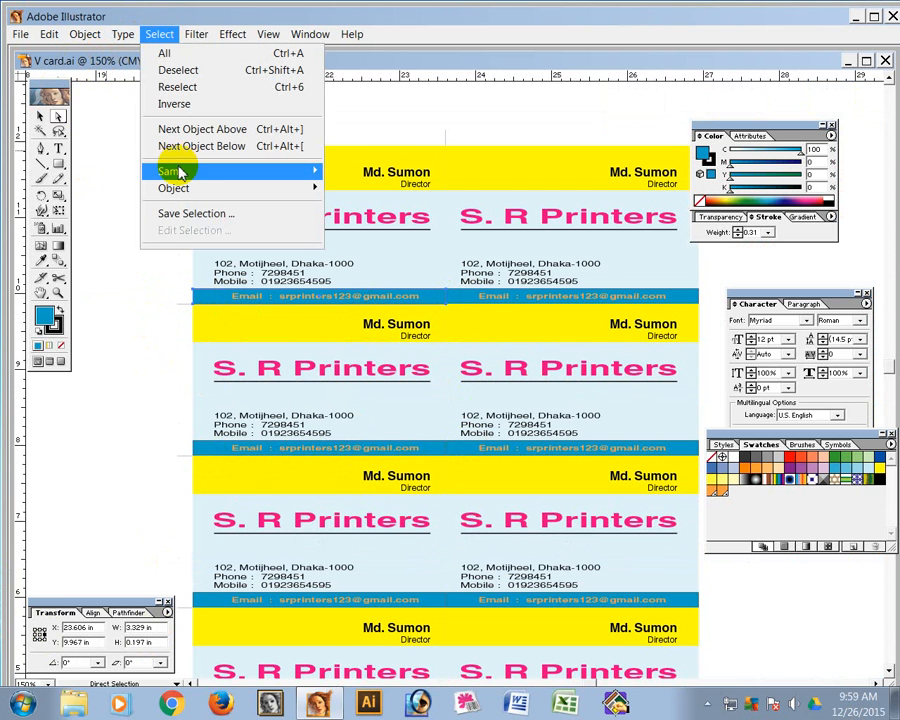
mouse_move(212, 173)
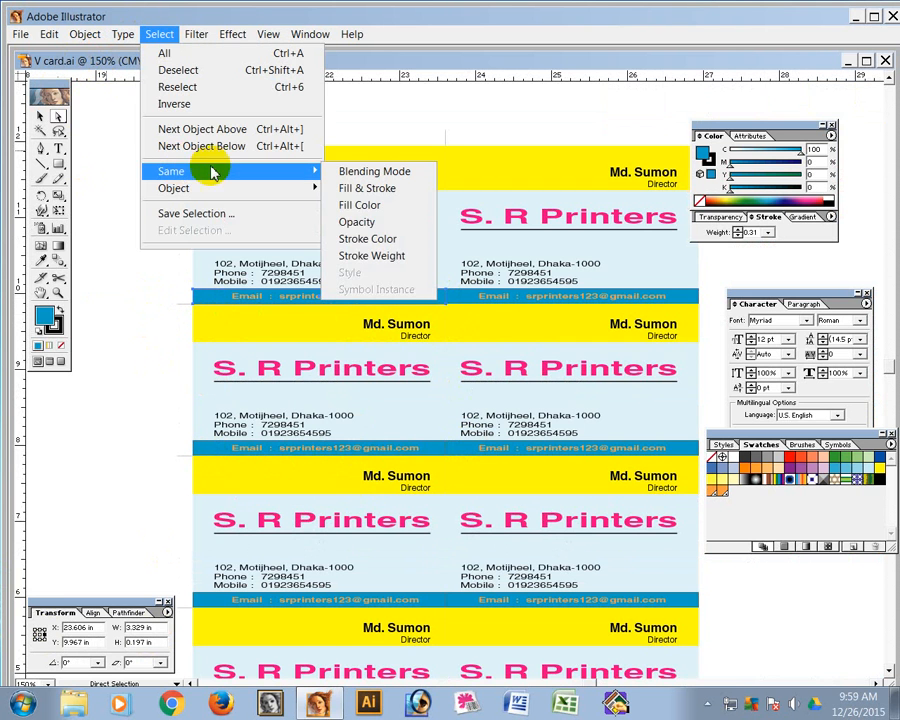
click(368, 238)
key(ctrl+space)
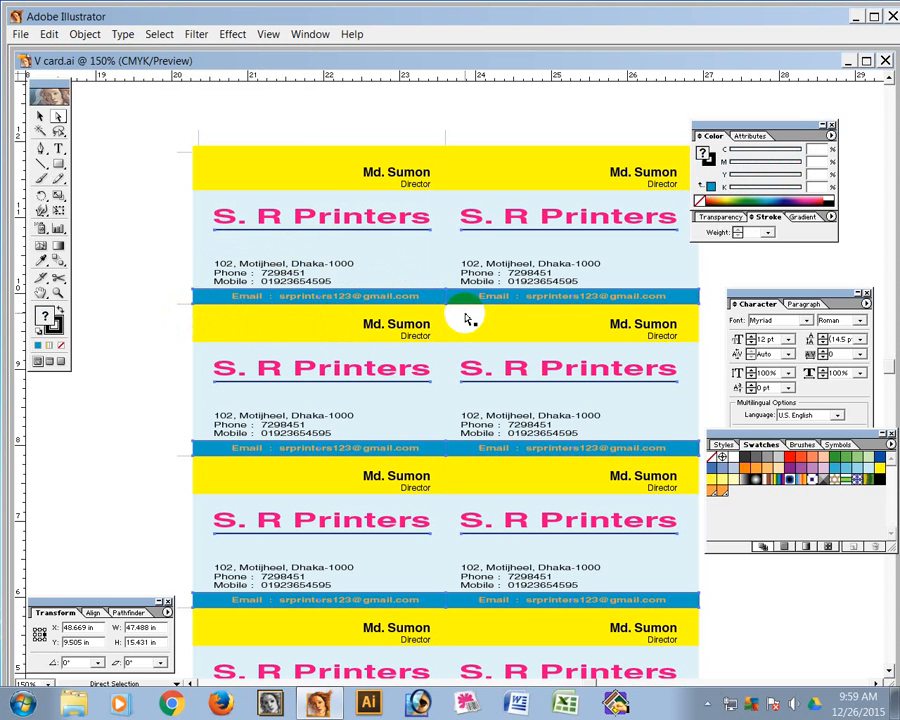
Make the stroke attribute active, and select all objects with the same fill color as the top-left blue email bar
click(57, 328)
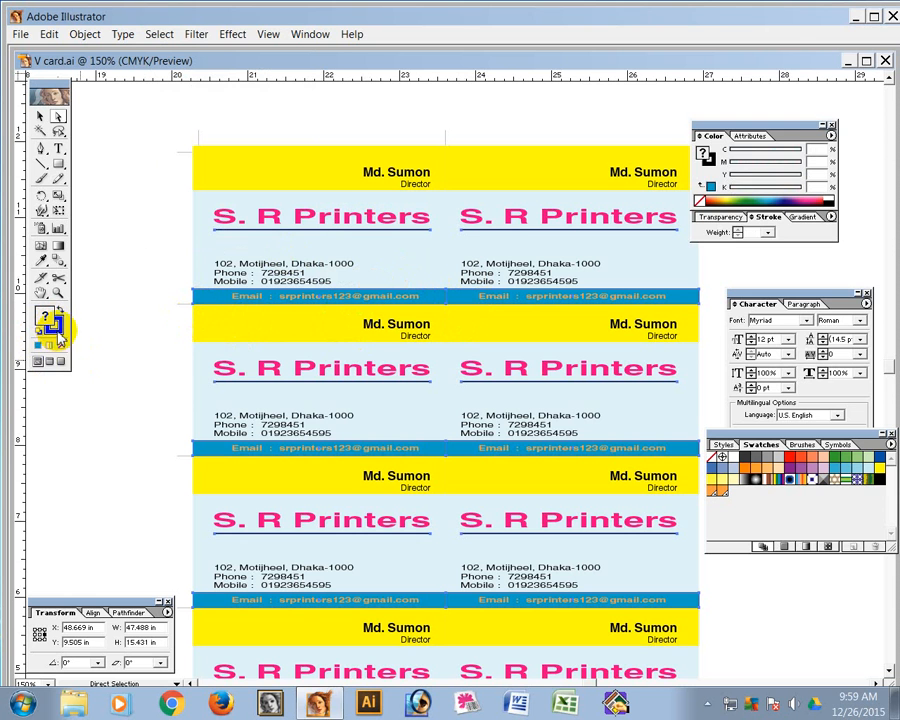
key(d)
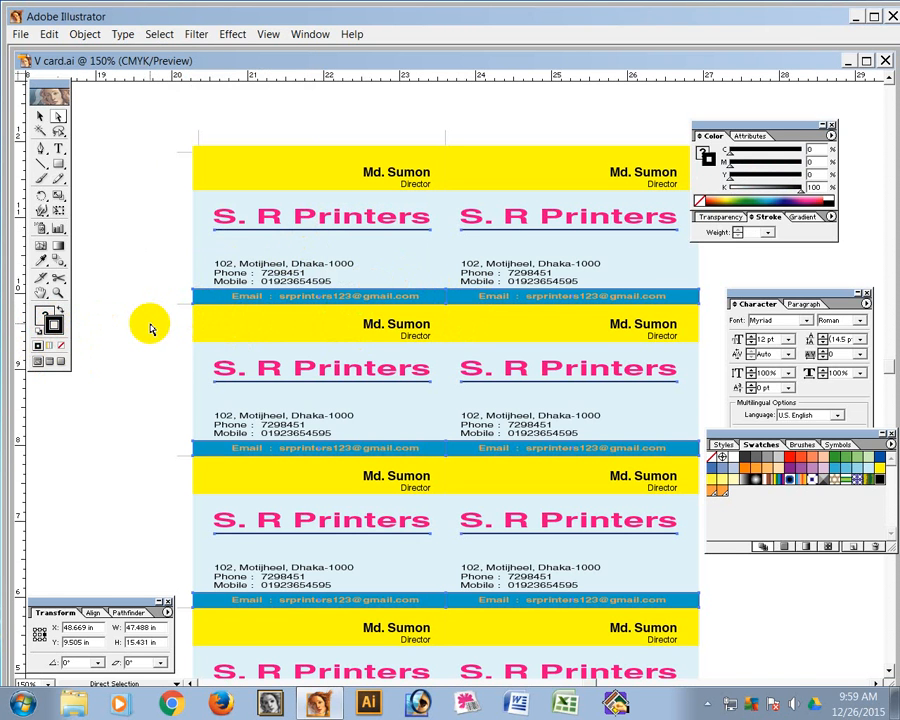
click(221, 301)
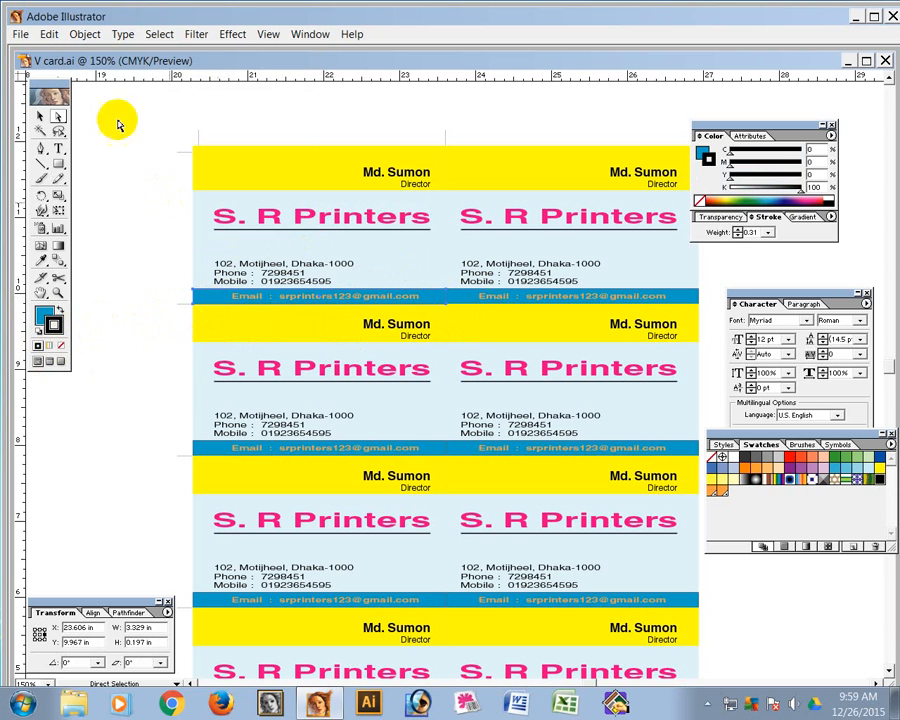
click(159, 34)
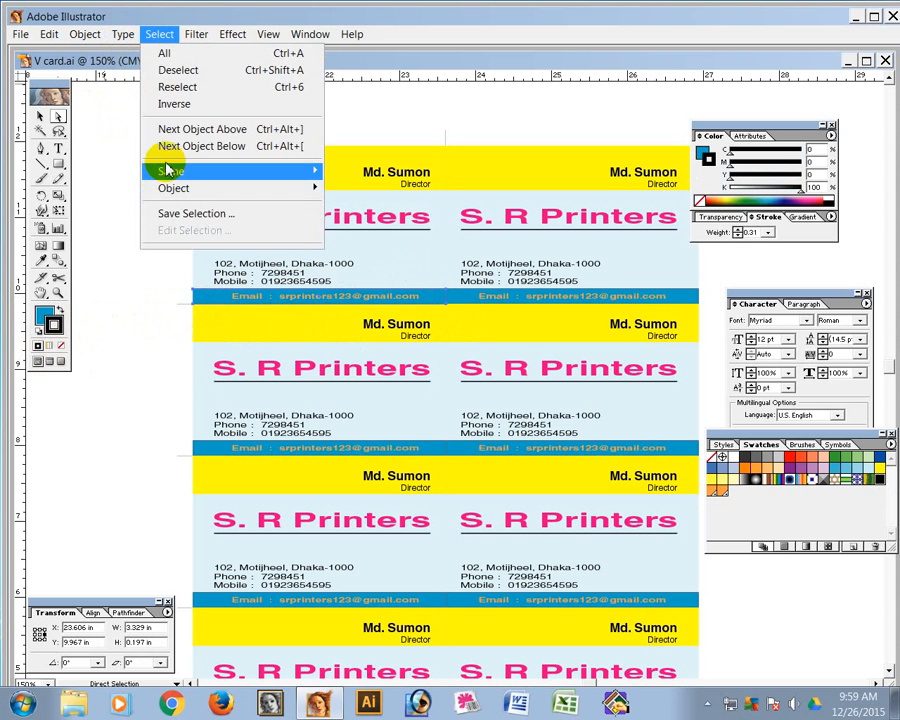
mouse_move(168, 172)
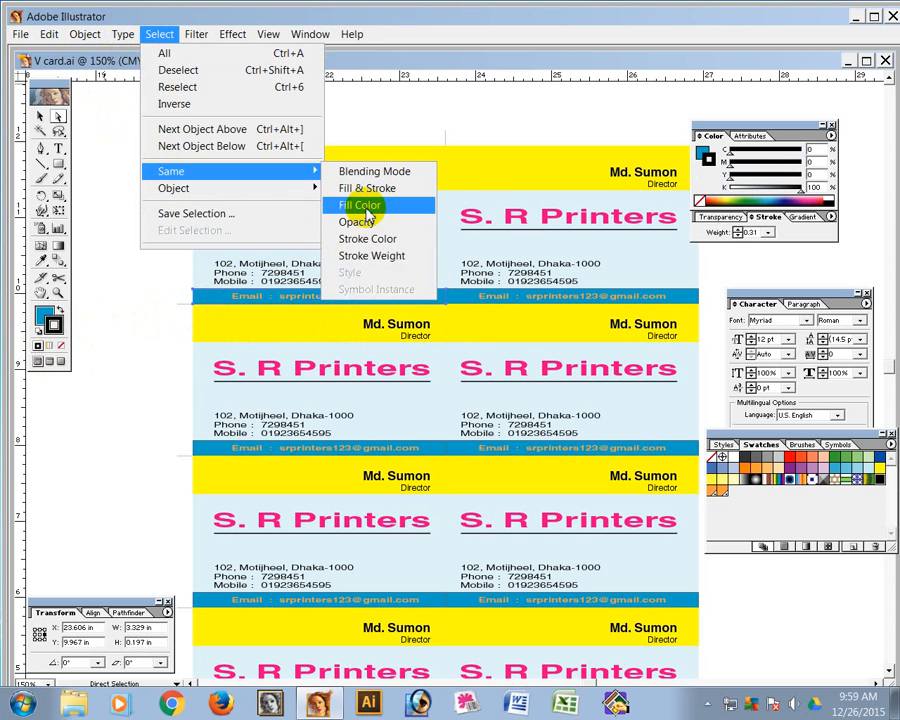
click(356, 204)
Lock all the sample card designs on the bordered page so they are left out of same-attribute selections
ctrl+alt+click(177, 378)
ctrl+alt+click(183, 377)
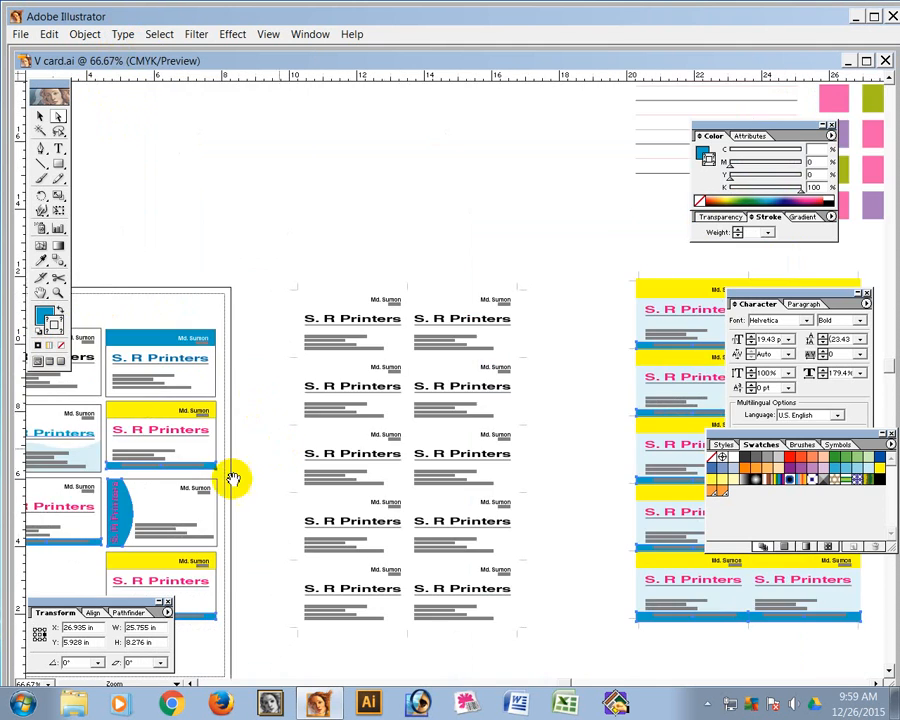
drag(321, 378, 539, 297)
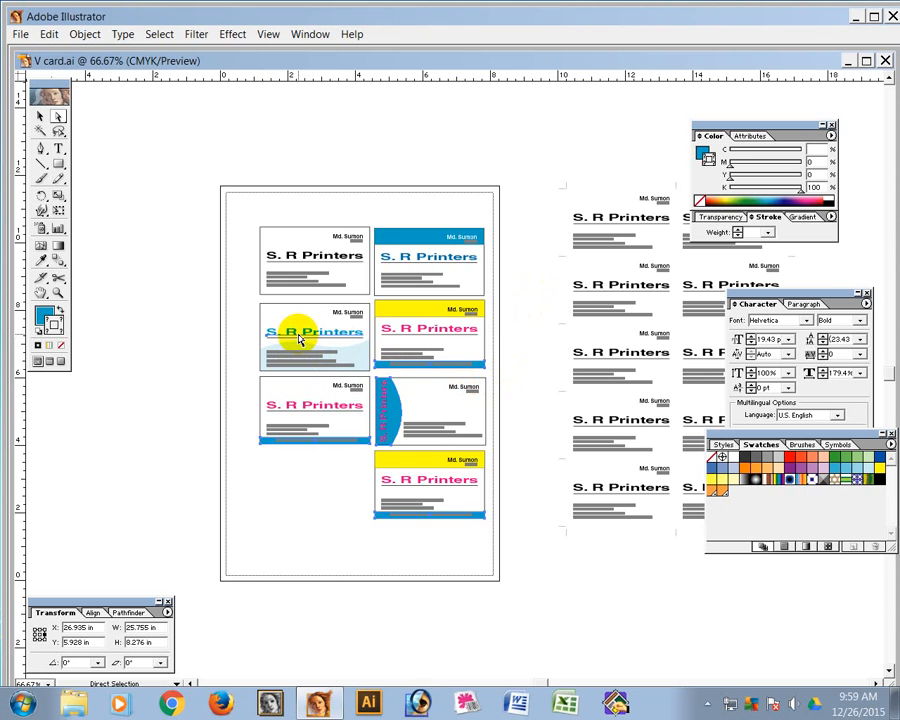
click(320, 542)
drag(295, 474, 179, 440)
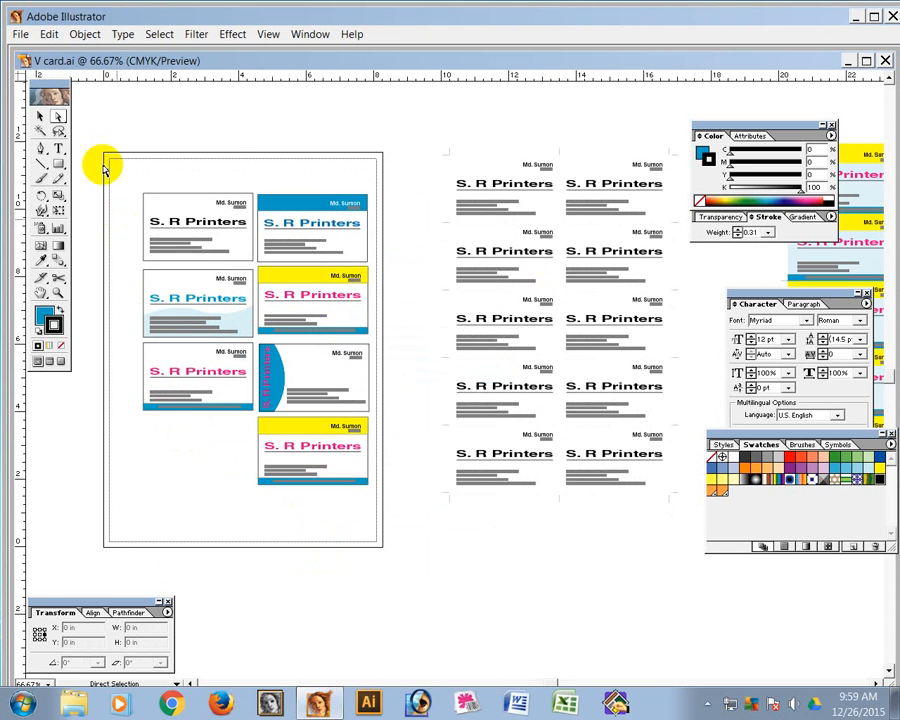
drag(103, 170, 393, 566)
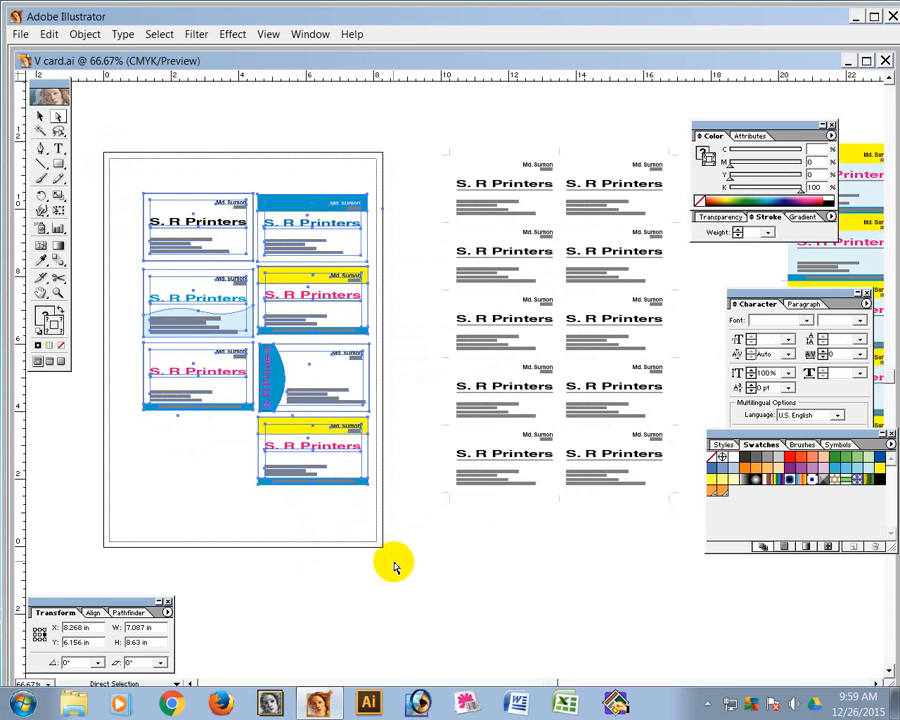
click(415, 388)
Repeat the same-fill selection from a blue email bar on the yellow-headed sheet, and remove the stroke from the selected bars
drag(468, 293, 80, 325)
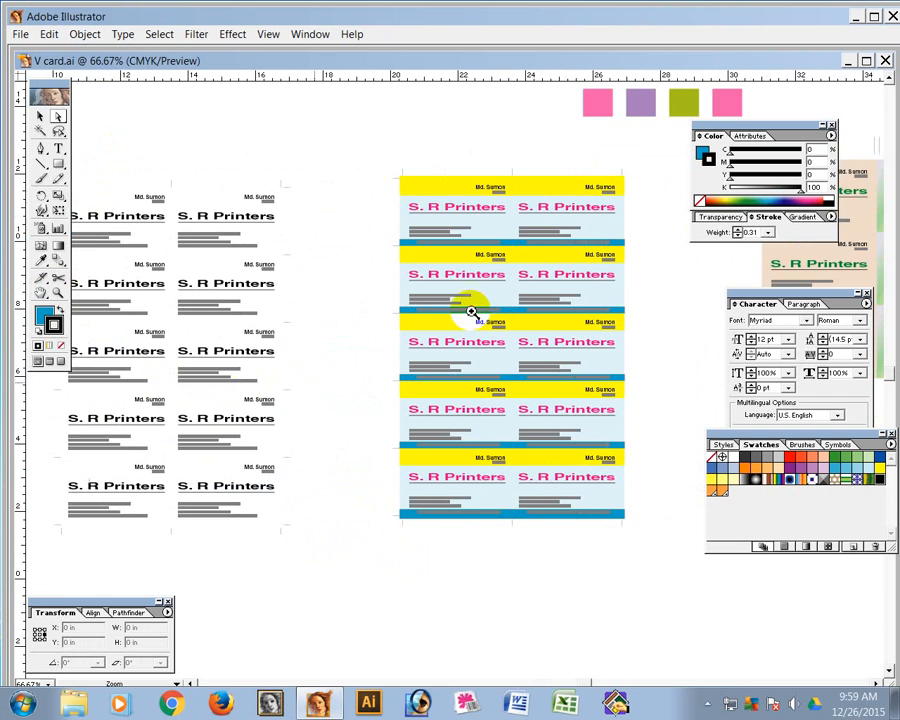
drag(380, 152, 478, 336)
click(352, 363)
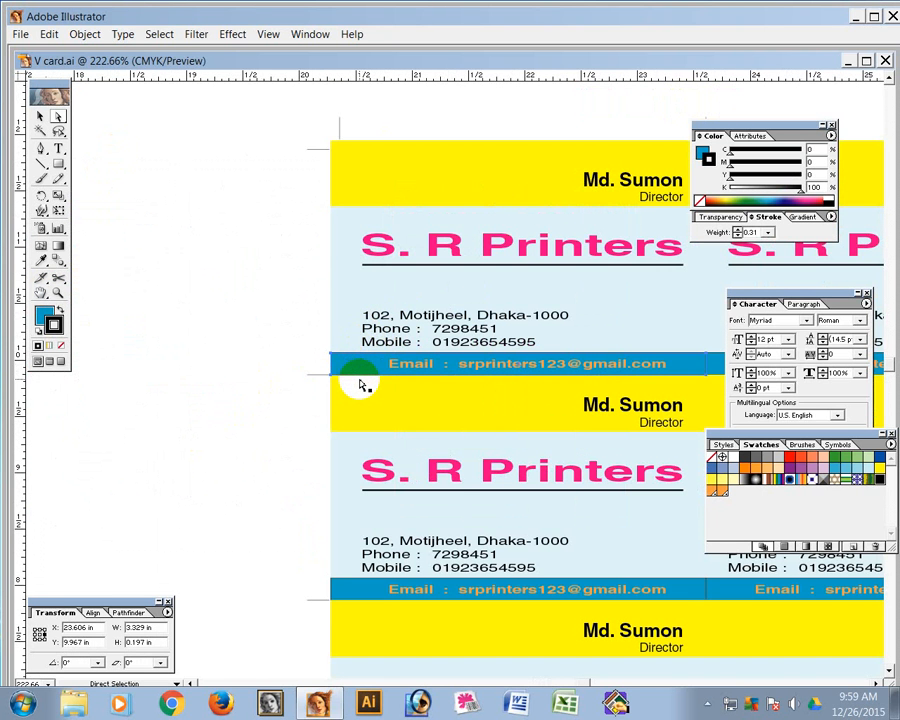
key(ctrl+6)
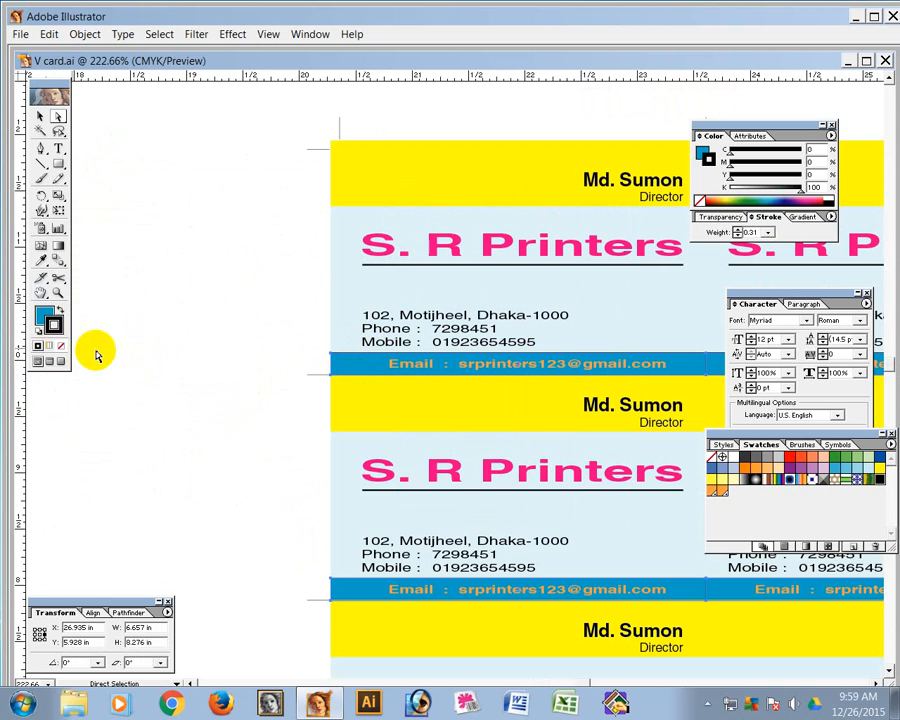
click(61, 346)
click(214, 350)
Copy the left column of crop marks horizontally to just outside the sheet's right edge, and clear the selection
ctrl+alt+click(562, 424)
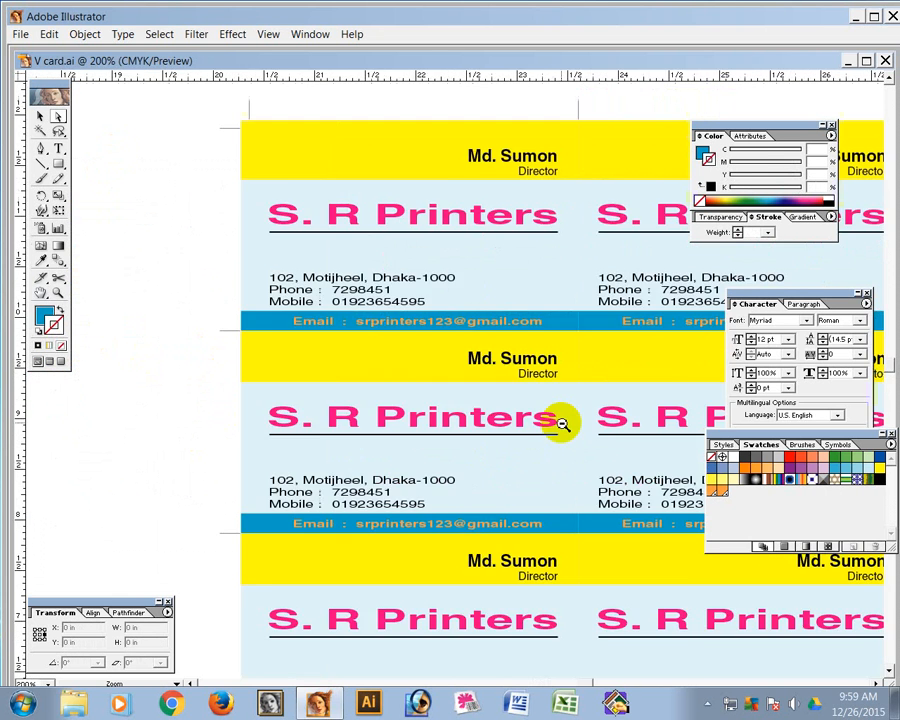
ctrl+alt+click(542, 362)
ctrl+alt+click(386, 396)
drag(466, 466, 481, 246)
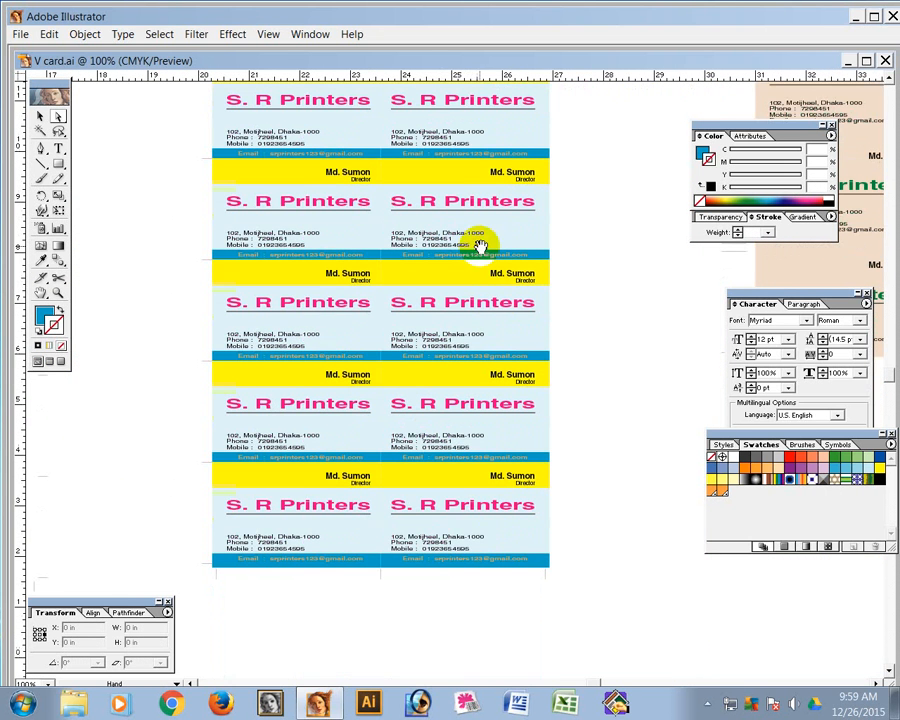
drag(315, 171, 331, 305)
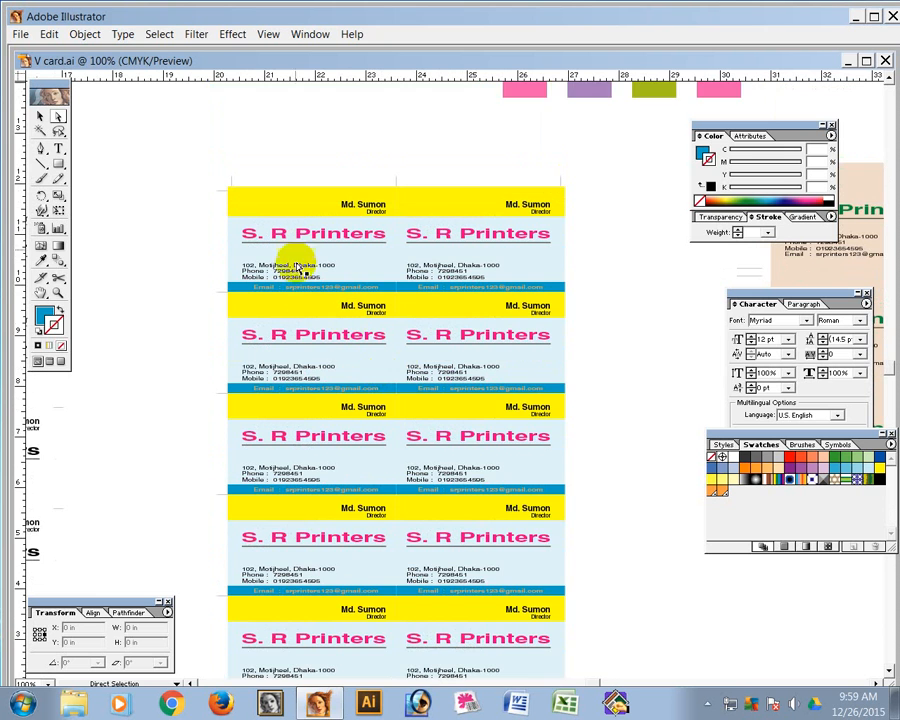
scroll(320, 390, down, 2)
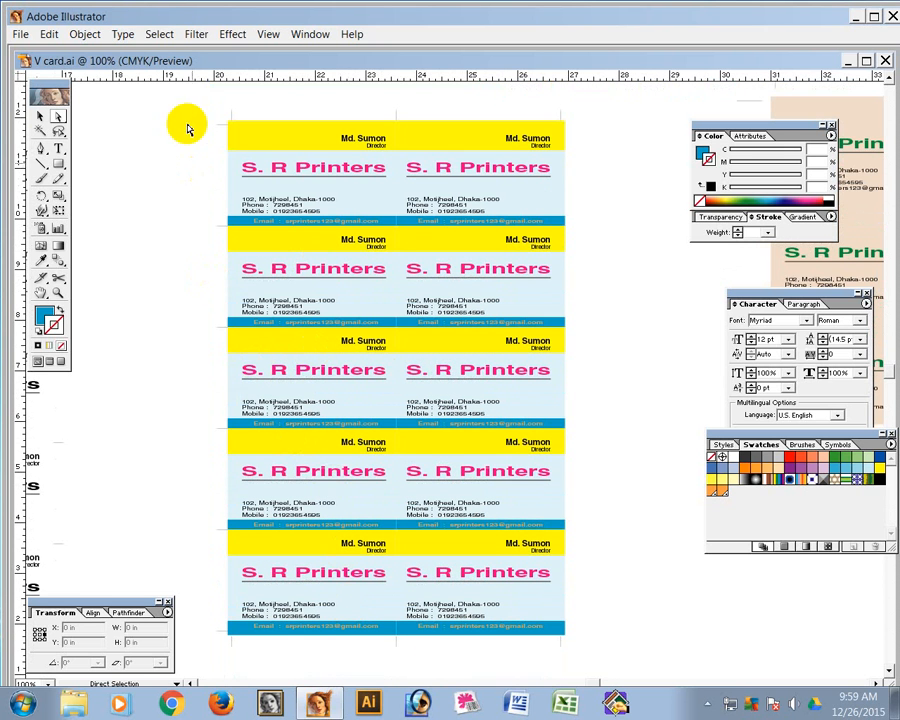
drag(198, 103, 224, 640)
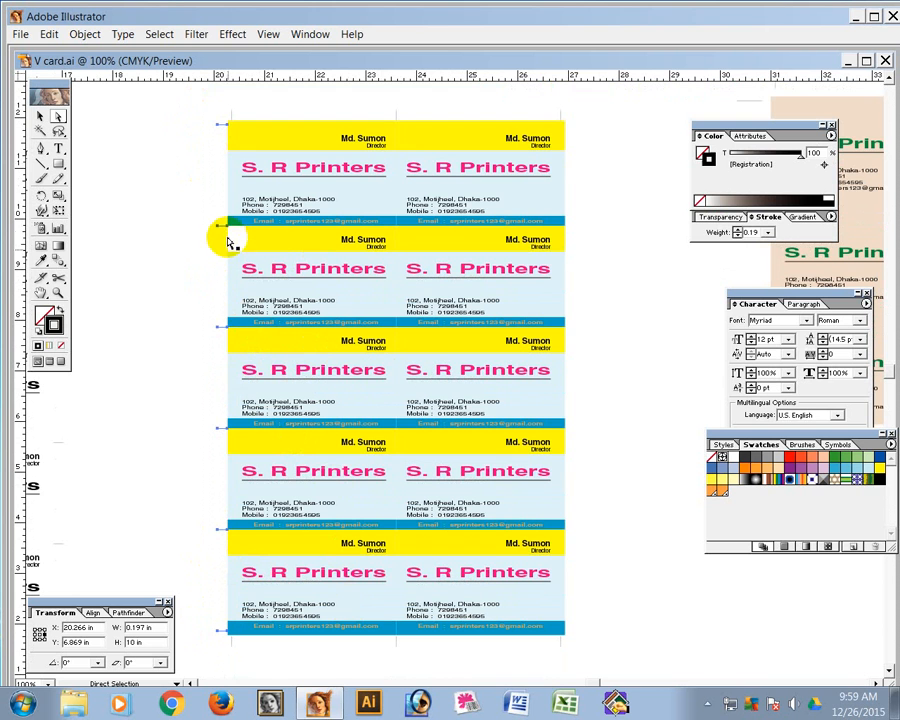
drag(220, 229, 568, 274)
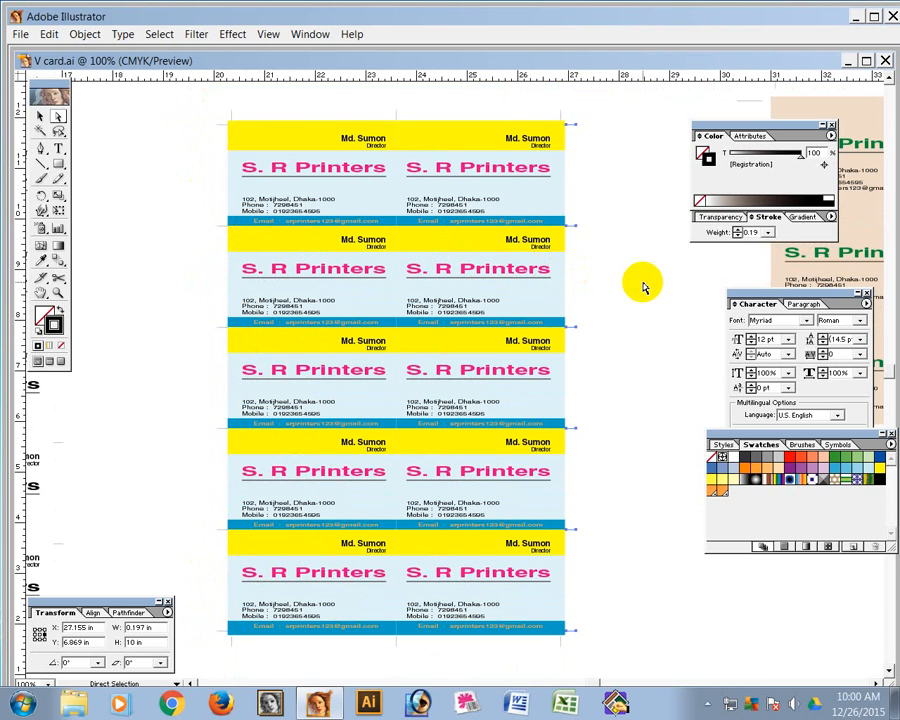
click(643, 284)
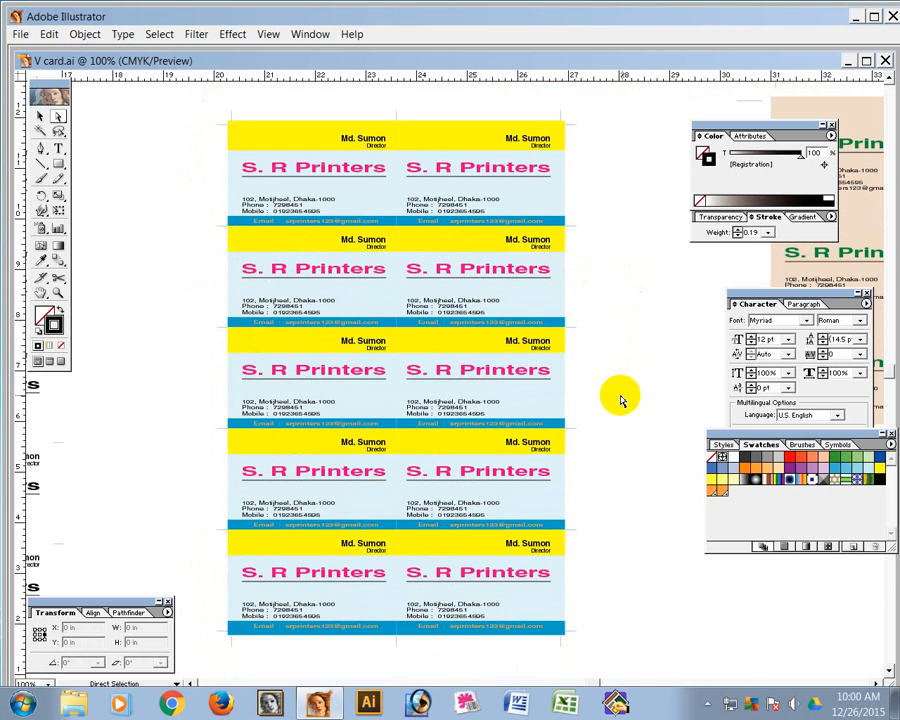
Select the crop marks above the nine-card sheet and set their height to 0.197 in, keeping their lower ends fixed
drag(498, 285, 321, 315)
drag(396, 241, 222, 408)
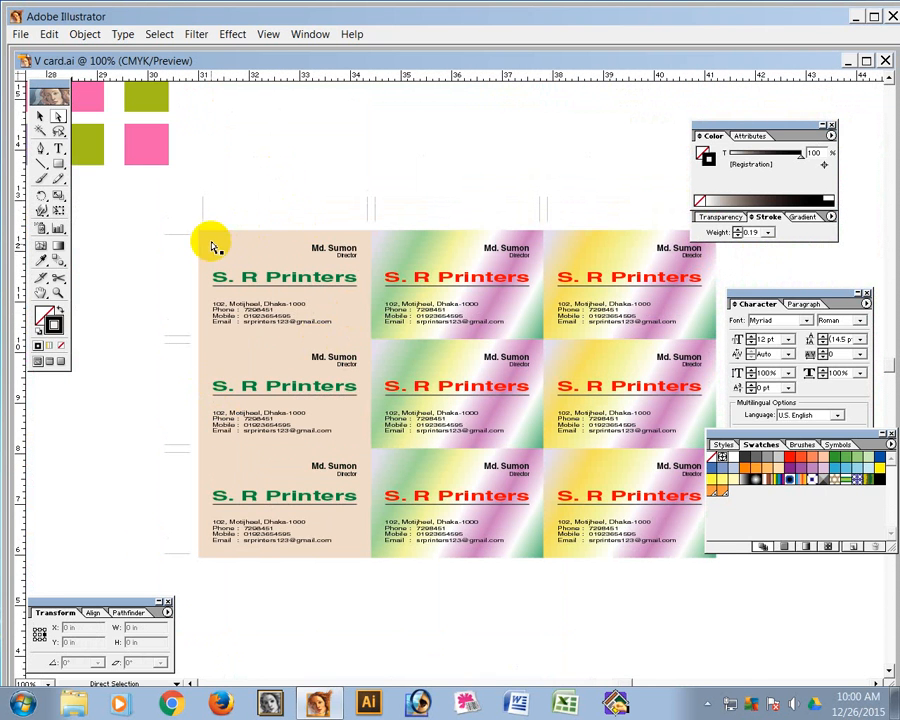
click(238, 208)
key(ctrl+y)
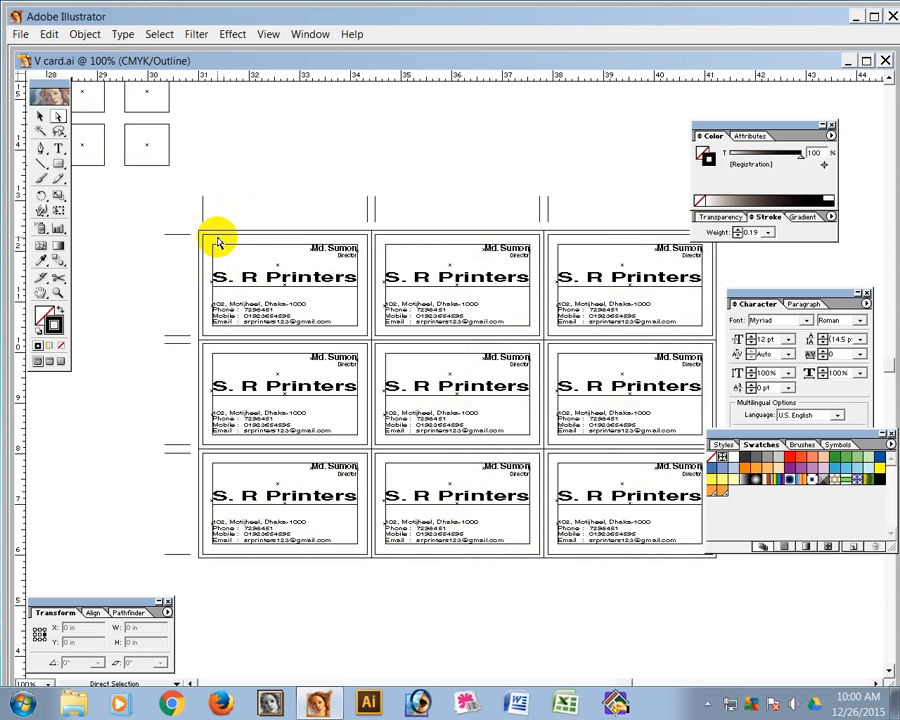
key(ctrl+y)
click(255, 204)
drag(192, 195, 782, 224)
drag(373, 197, 461, 332)
drag(266, 125, 265, 158)
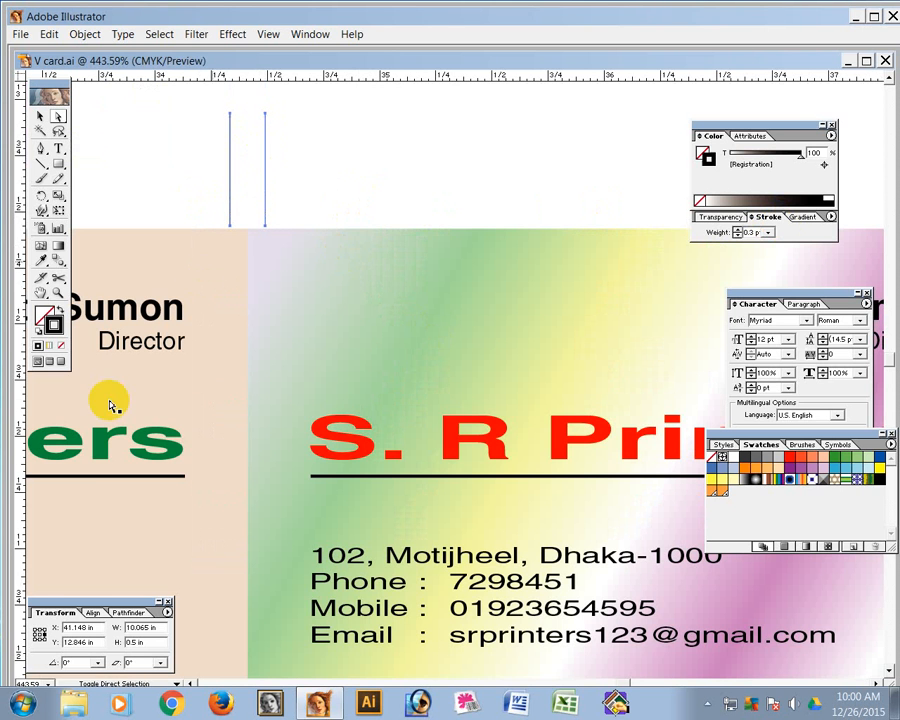
click(40, 640)
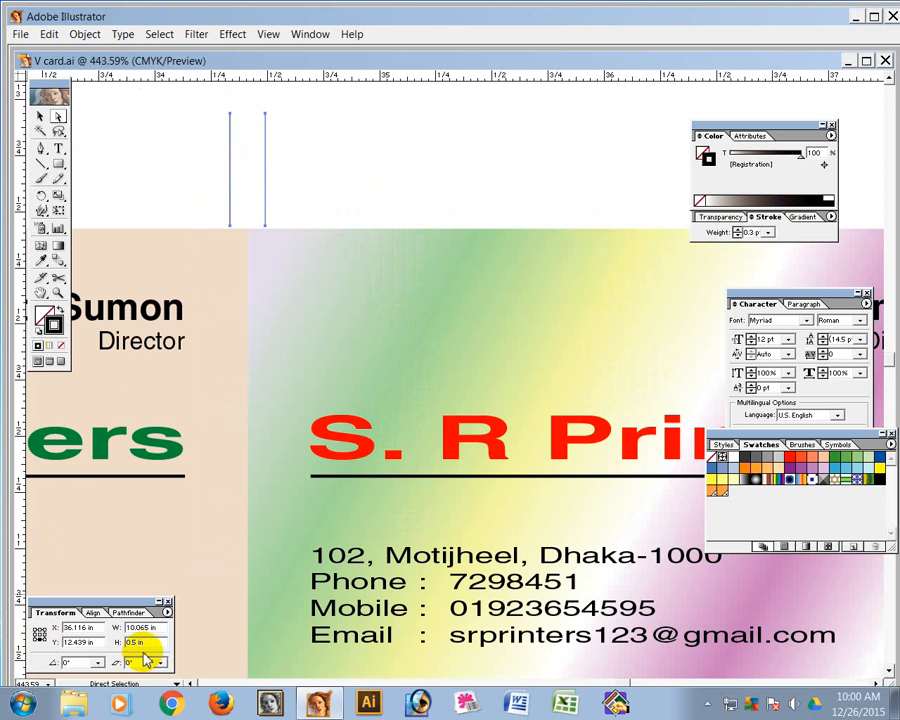
drag(152, 643, 36, 632)
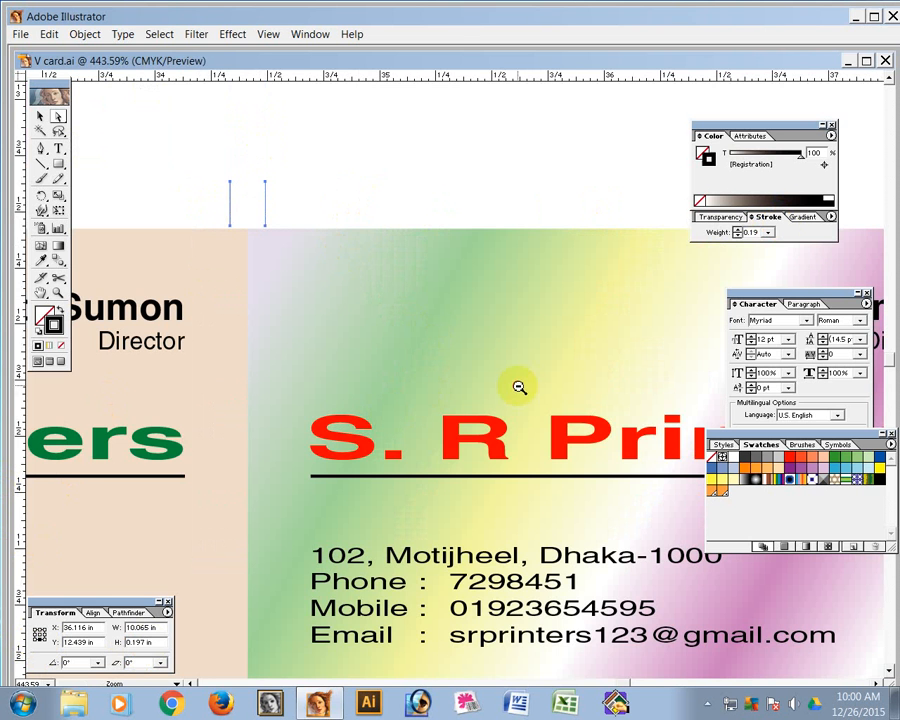
Copy the top crop marks of the nine-card sheet vertically to just below its bottom edge
alt+click(452, 448)
alt+click(448, 444)
alt+click(433, 447)
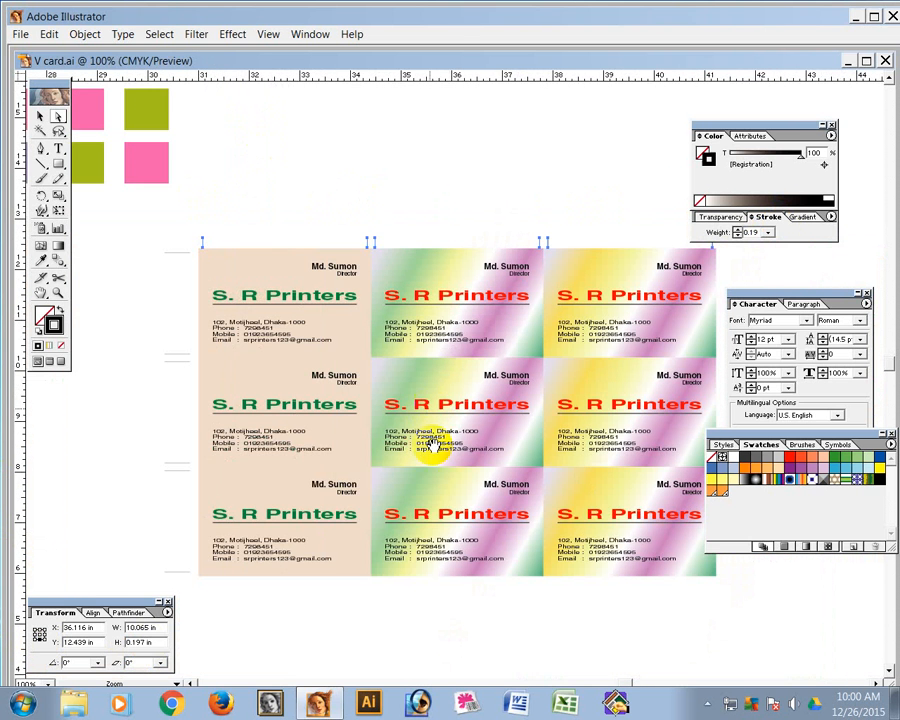
scroll(422, 261, down, 3)
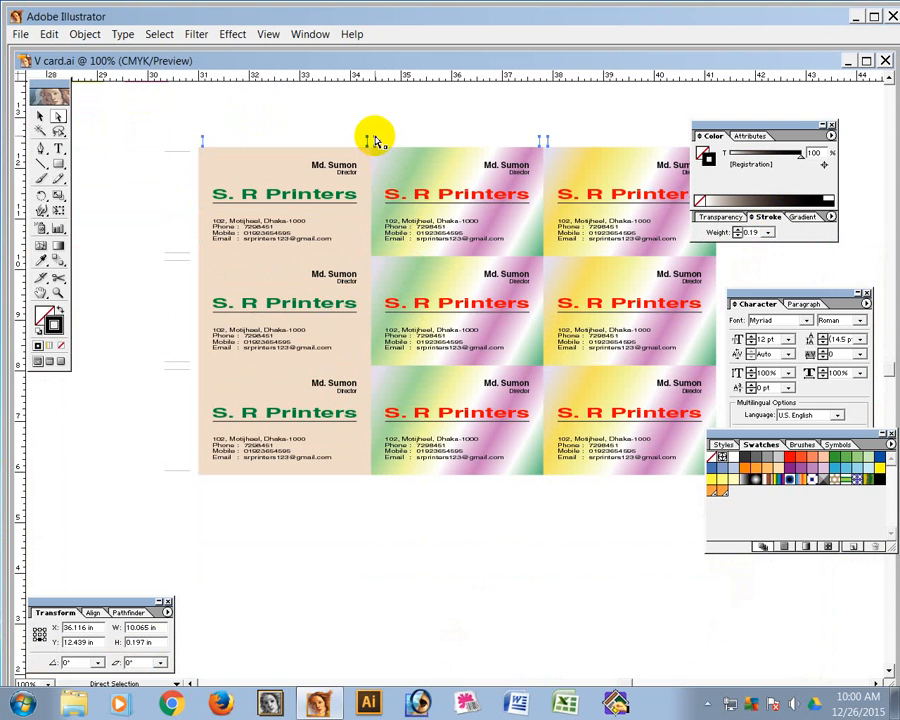
drag(372, 142, 398, 440)
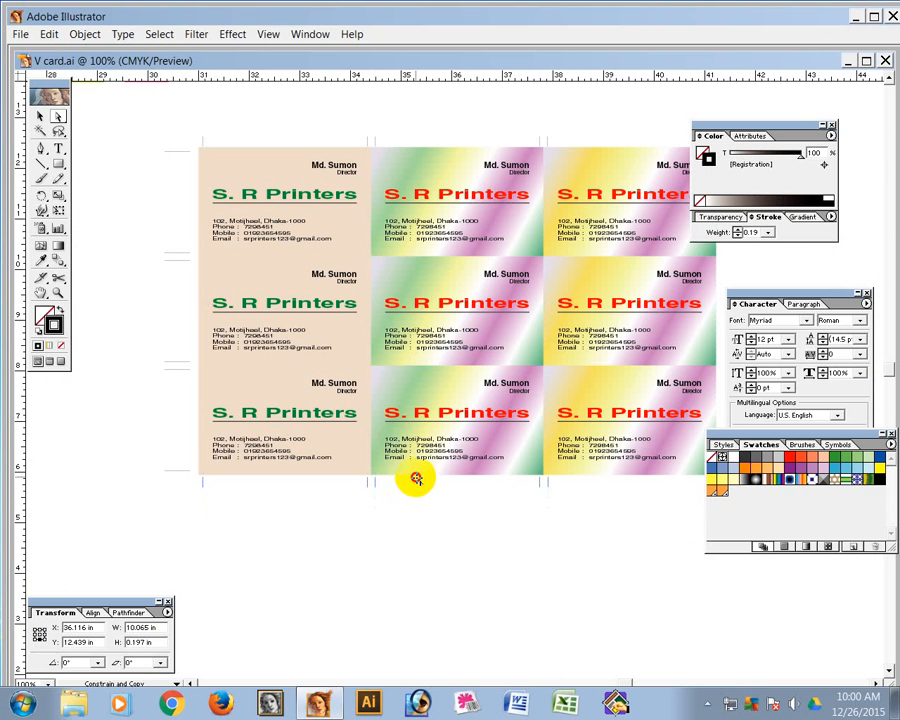
Select the nine-card sheet's left column of crop marks, set the keyboard increment to 0.5 mm, and nudge them right toward the sheet edge
click(172, 295)
drag(172, 295, 183, 512)
key(ctrl+space)
drag(182, 138, 227, 189)
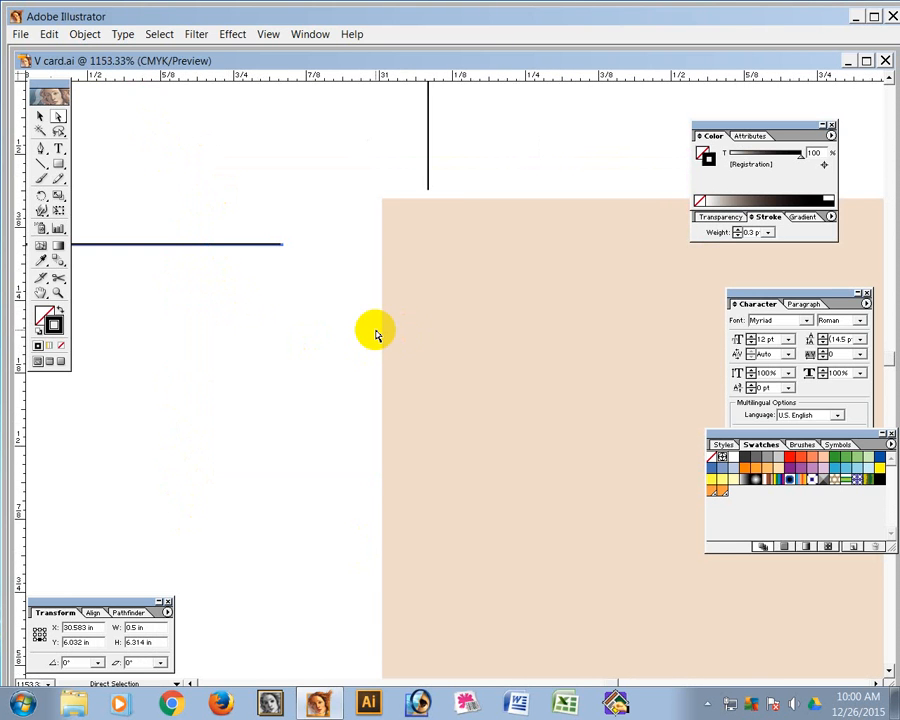
key(ctrl+k)
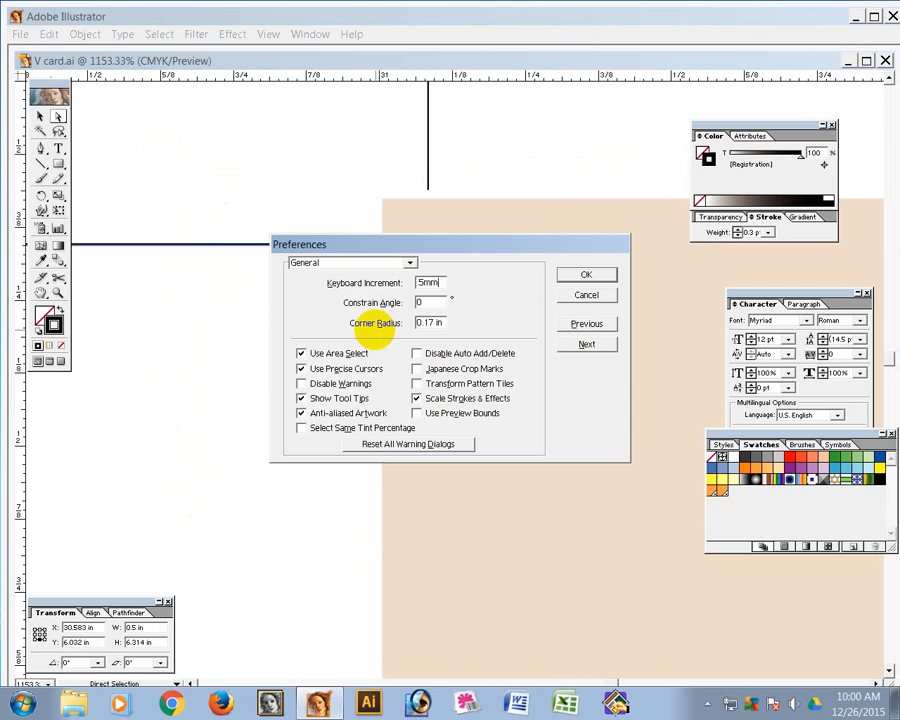
key(Return)
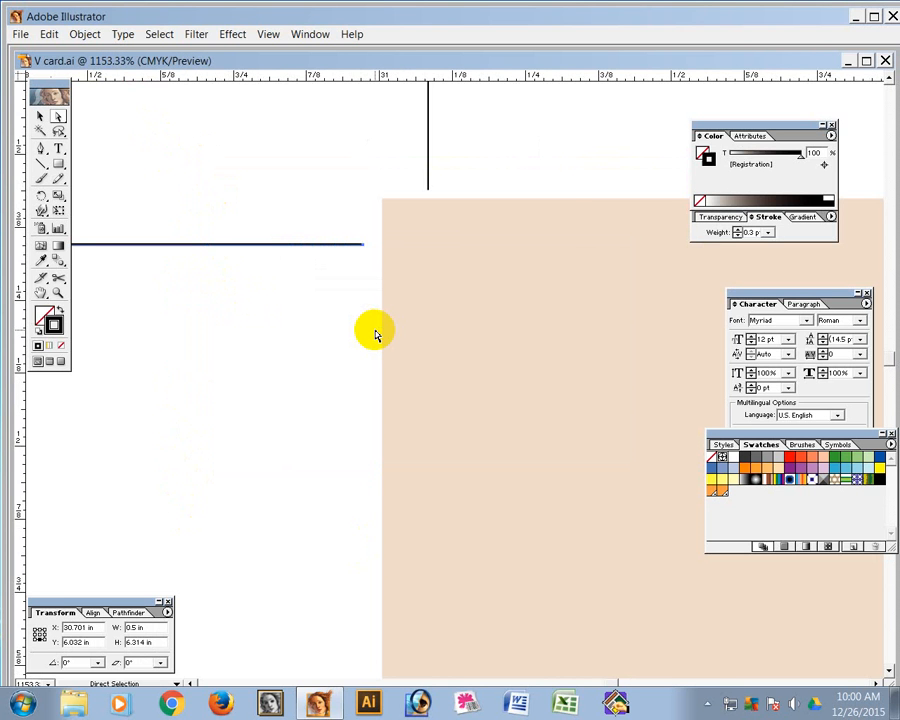
Set the width of the left crop marks to 5 mm, keeping their right ends fixed
click(39, 634)
click(151, 628)
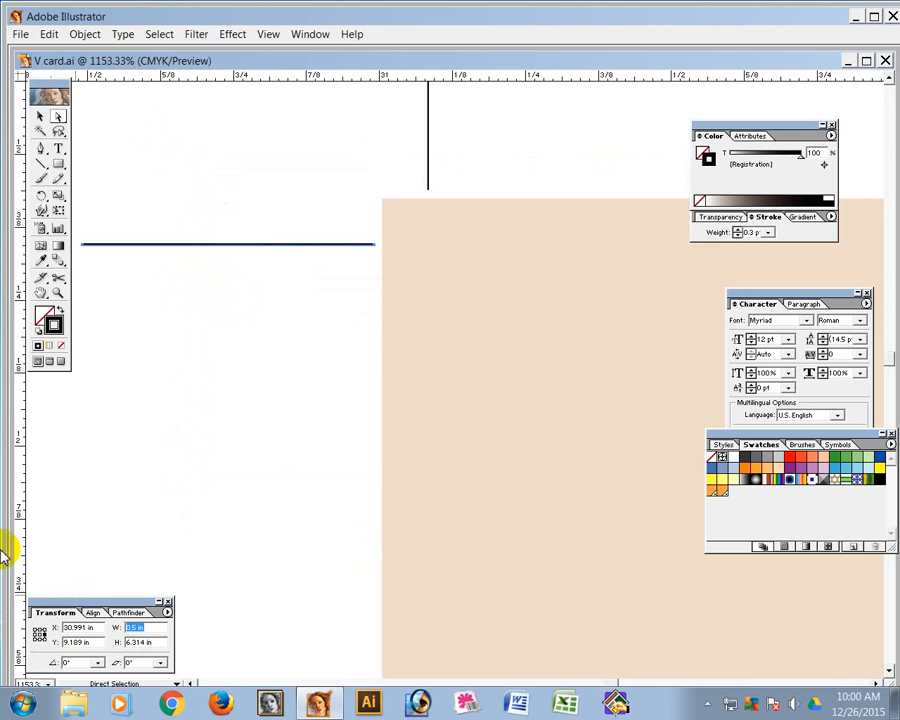
text(5mm)
key(Return)
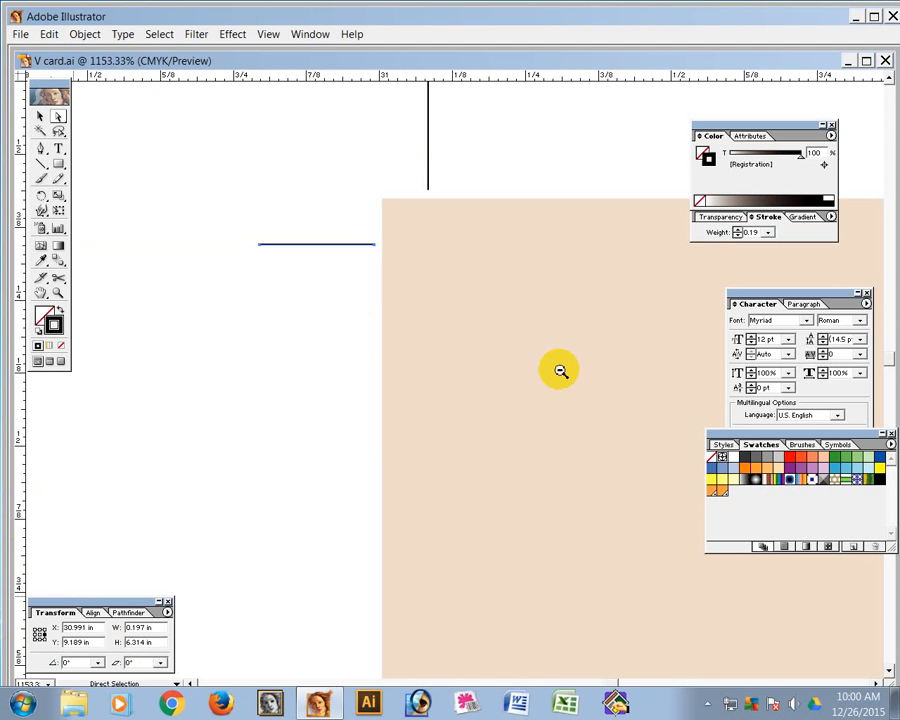
Copy the left column of shortened crop marks horizontally to just outside the nine-card sheet's right edge
ctrl+alt+click(602, 342)
ctrl+alt+click(605, 348)
ctrl+alt+click(538, 474)
ctrl+alt+click(537, 473)
ctrl+alt+click(537, 471)
ctrl+alt+click(536, 464)
ctrl+alt+click(534, 448)
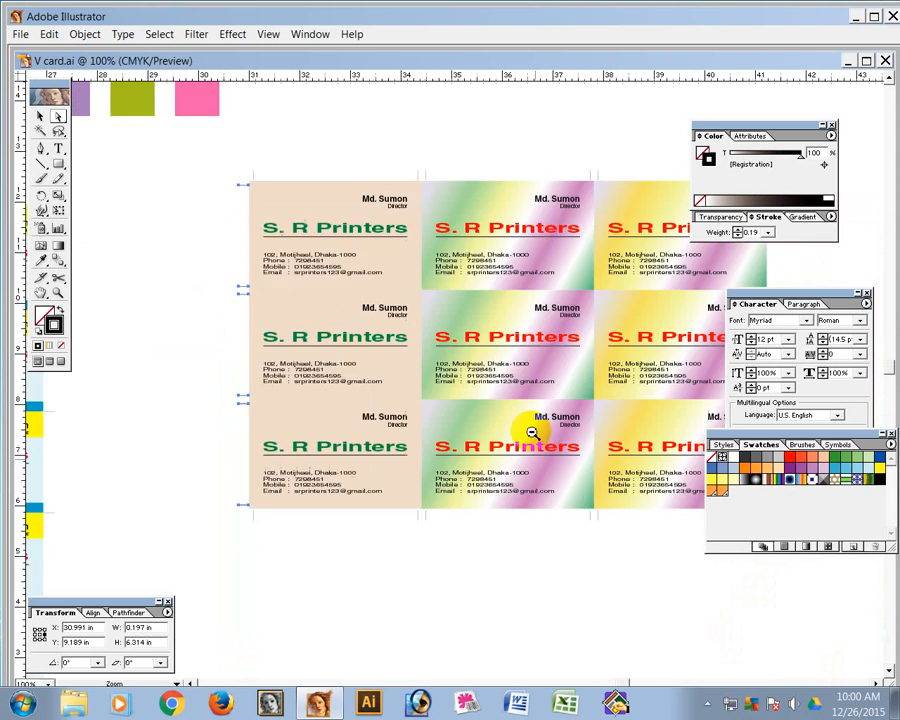
ctrl+alt+click(518, 356)
drag(508, 340, 200, 303)
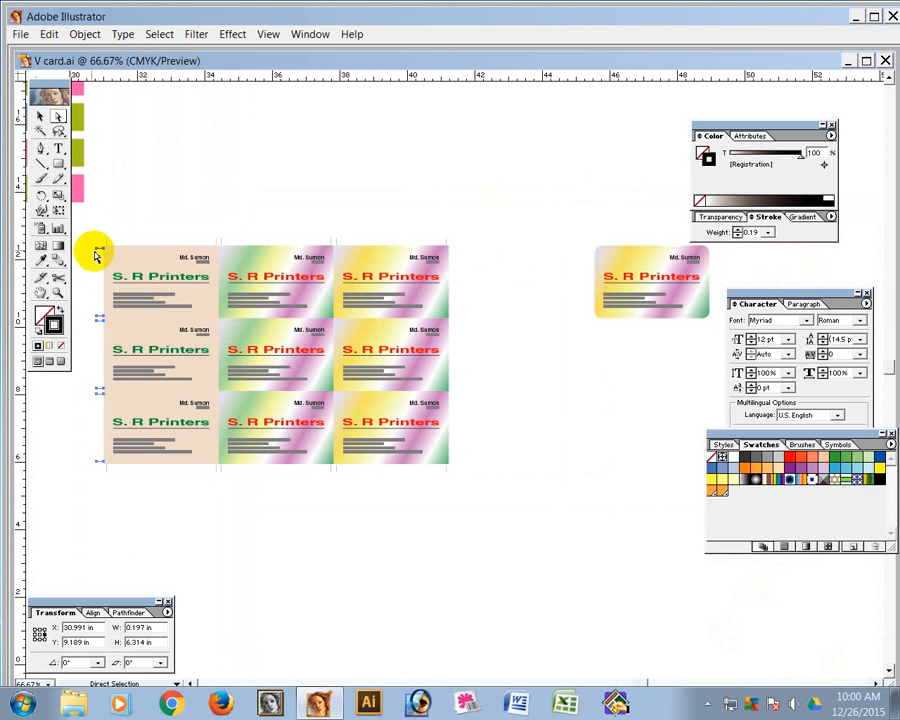
drag(99, 251, 453, 288)
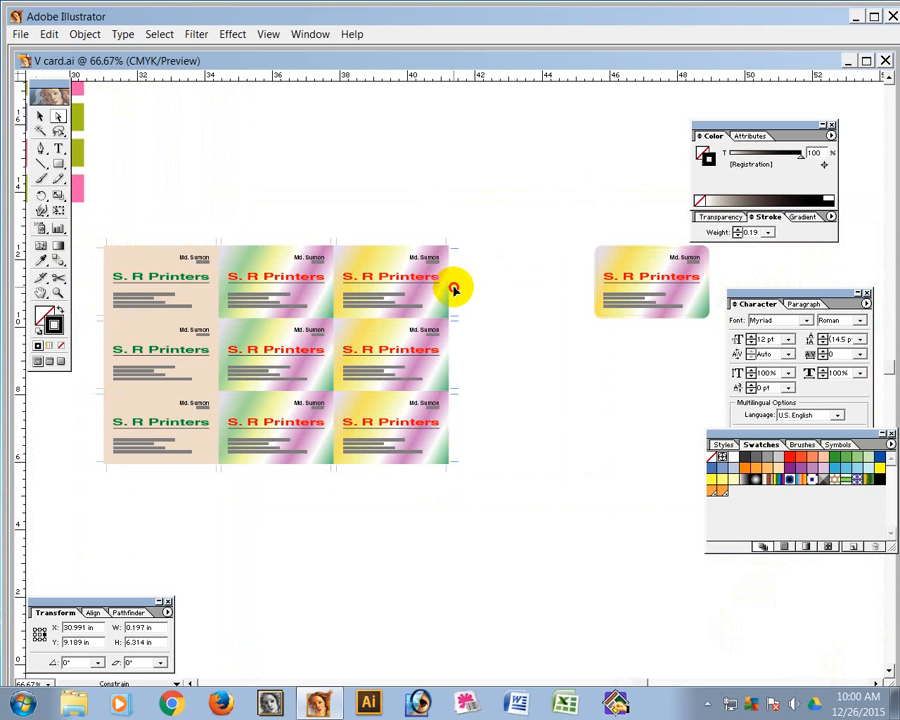
drag(454, 289, 491, 297)
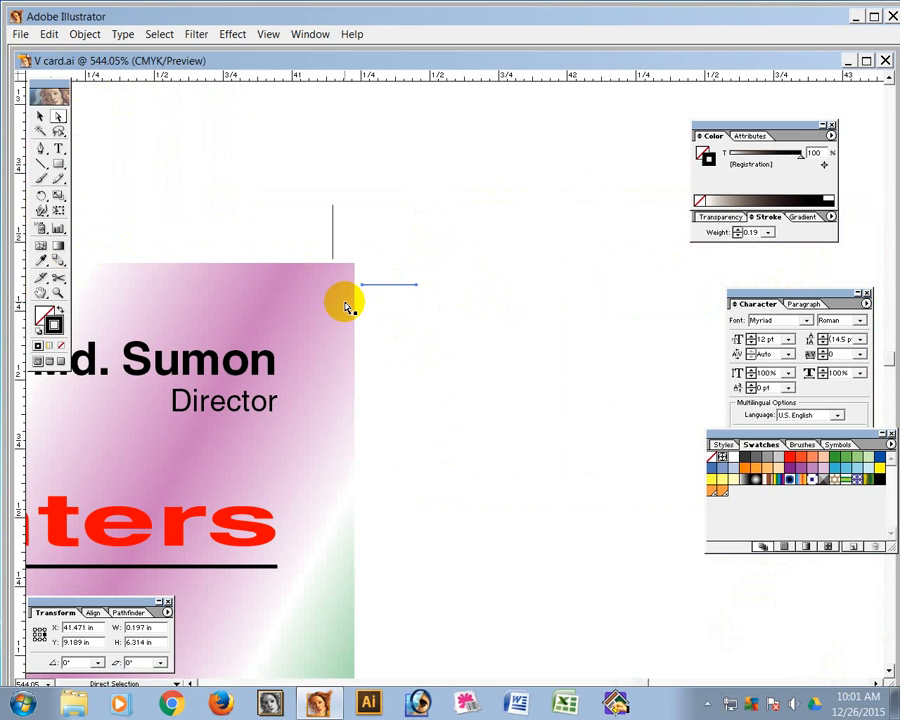
Look over the crop marks around all the imposed card sheets with nothing selected, and activate the Selection tool
key(z)
alt+click(434, 440)
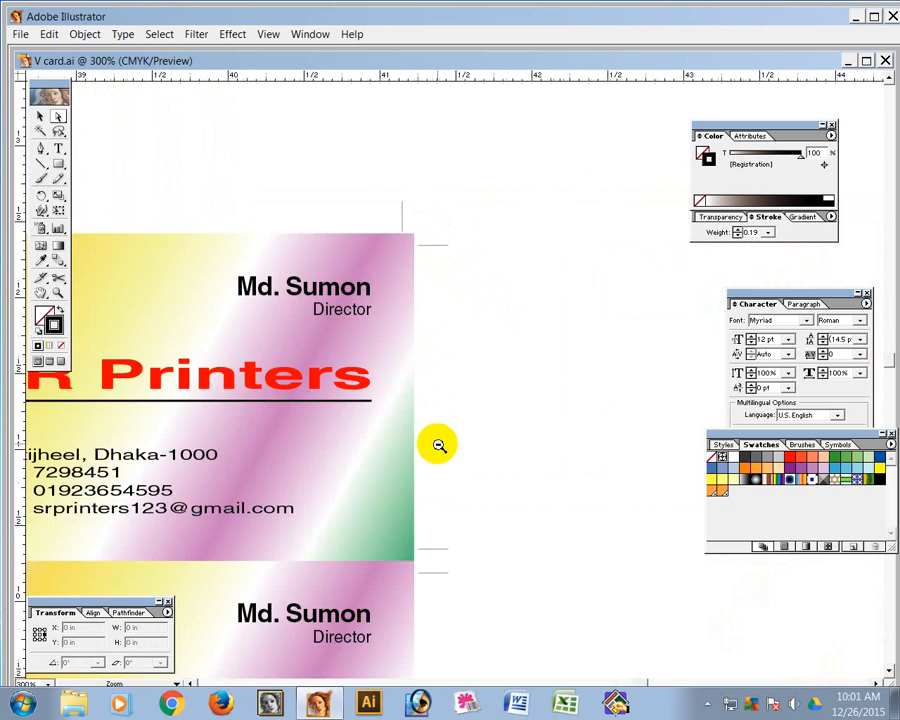
alt+click(440, 446)
ctrl+alt+click(440, 446)
ctrl+alt+click(440, 446)
ctrl+alt+click(440, 446)
ctrl+alt+click(440, 444)
drag(260, 480, 466, 492)
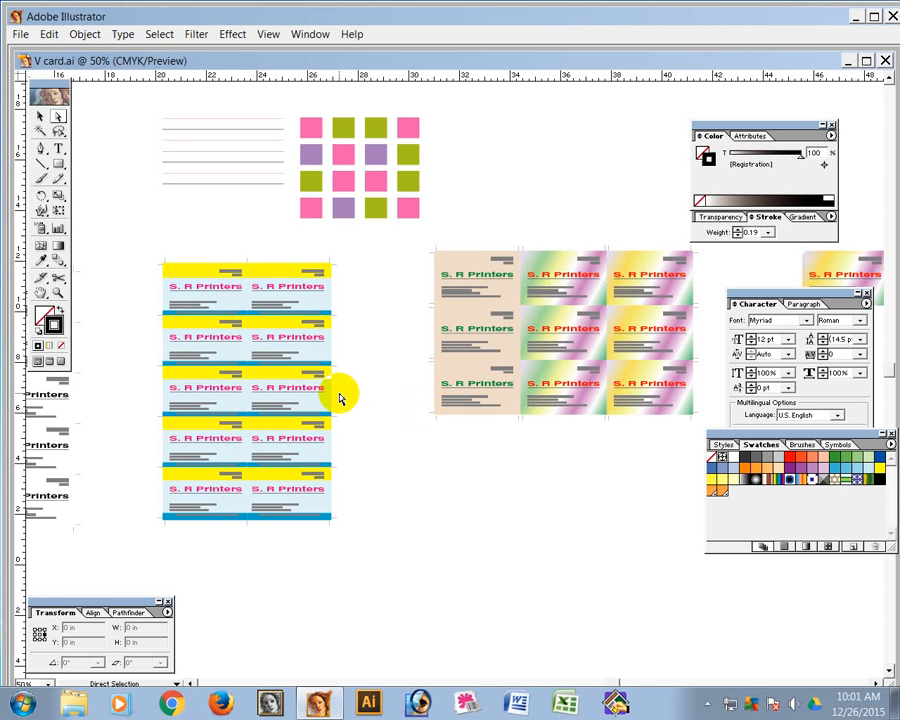
scroll(137, 386, left, 5)
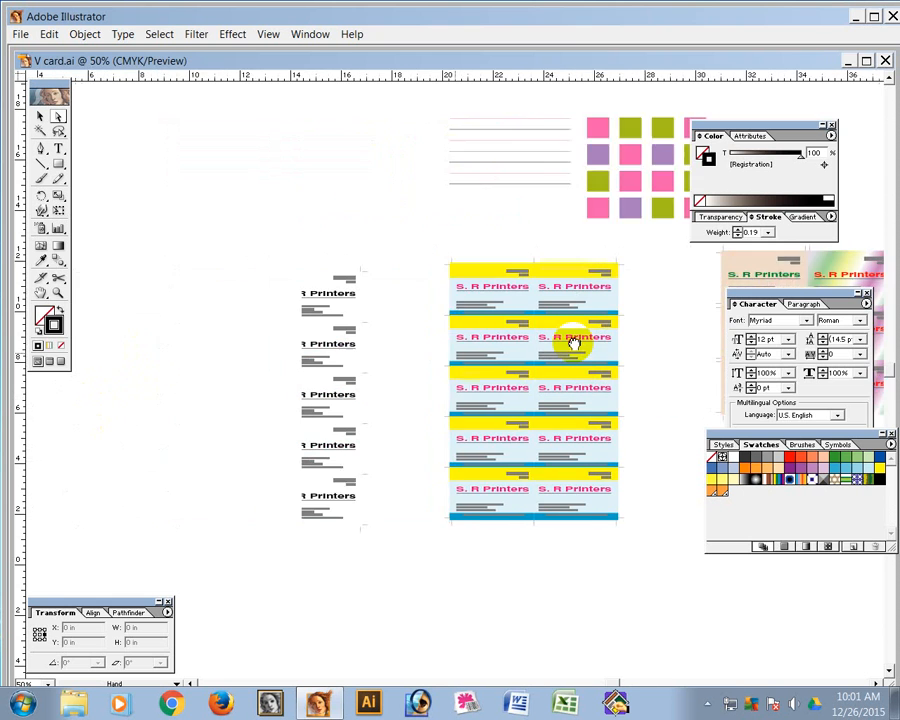
scroll(494, 213, right, 5)
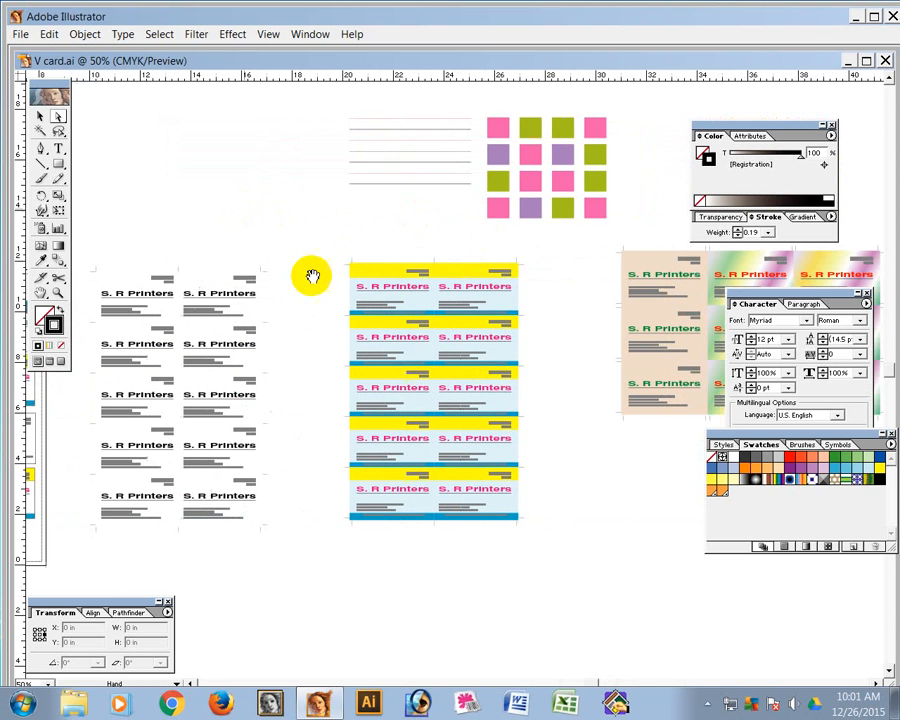
scroll(556, 470, right, 5)
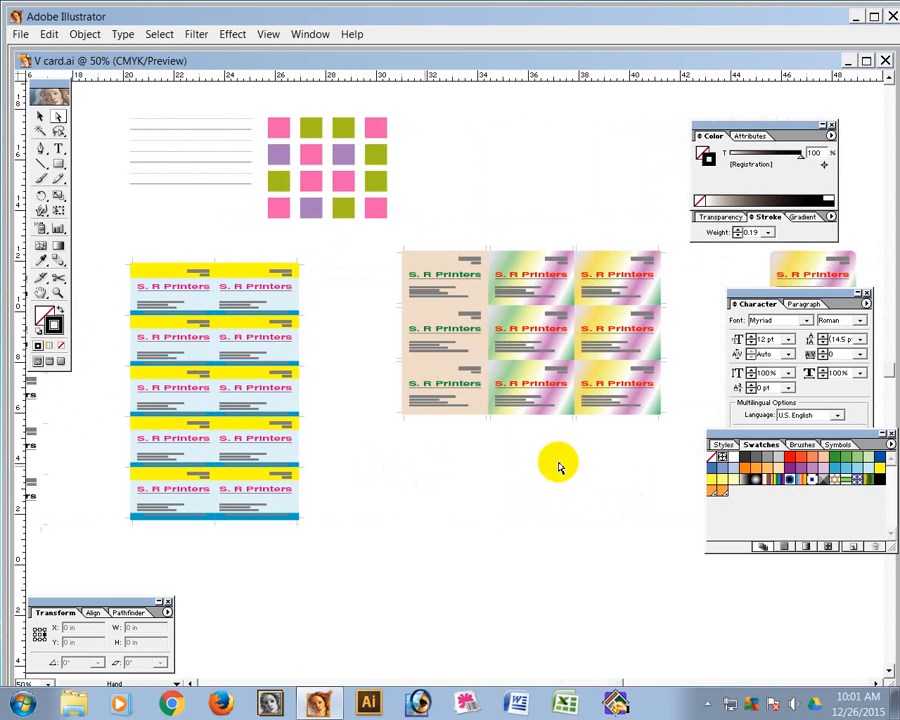
scroll(508, 400, left, 5)
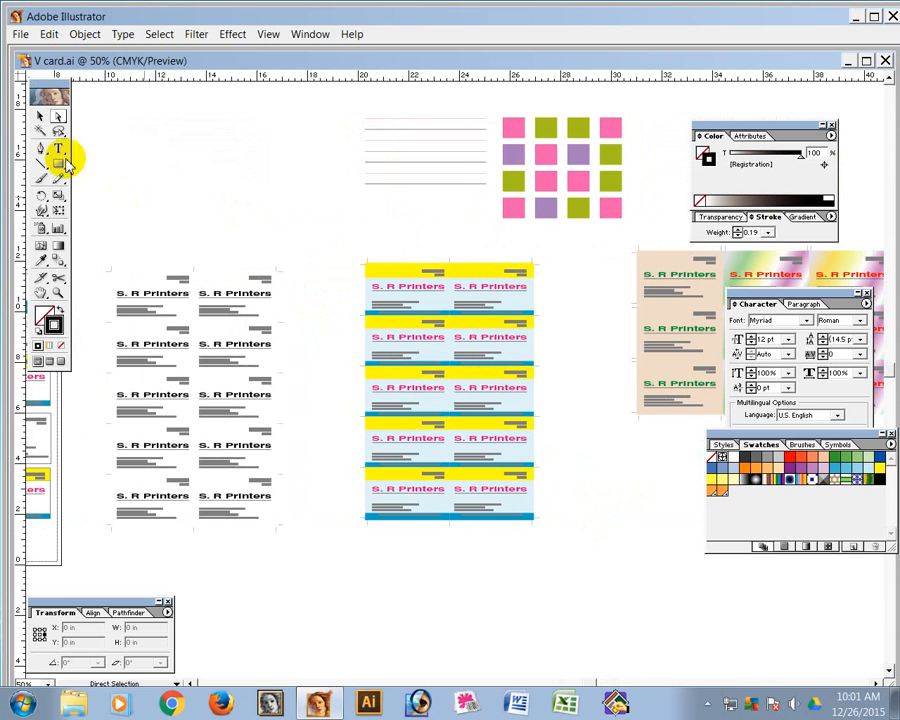
click(47, 117)
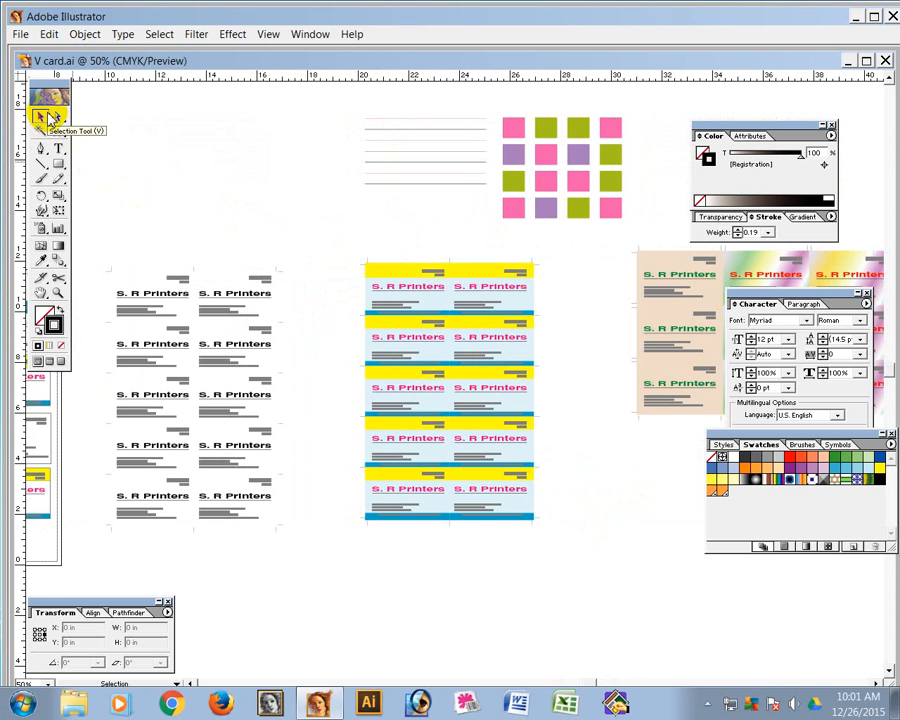